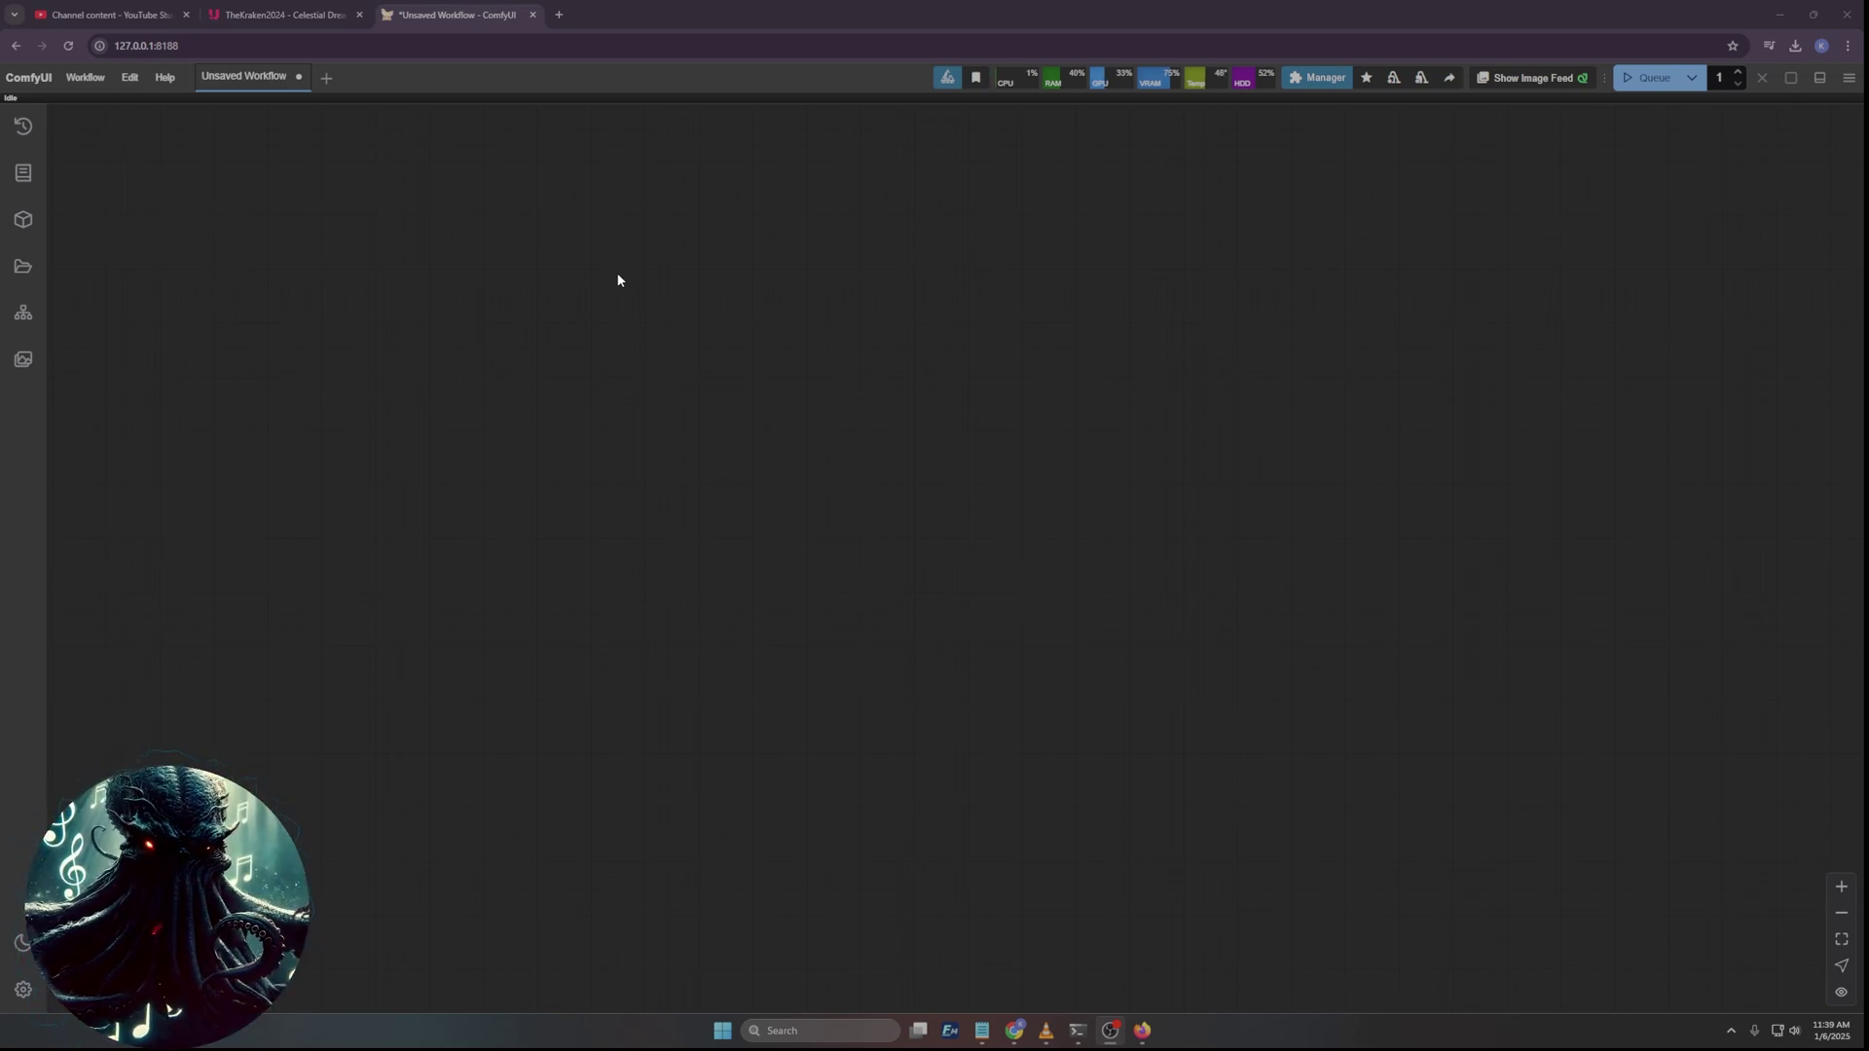
Load the Flux Schnell workflow from the built-in templates.
click(87, 79)
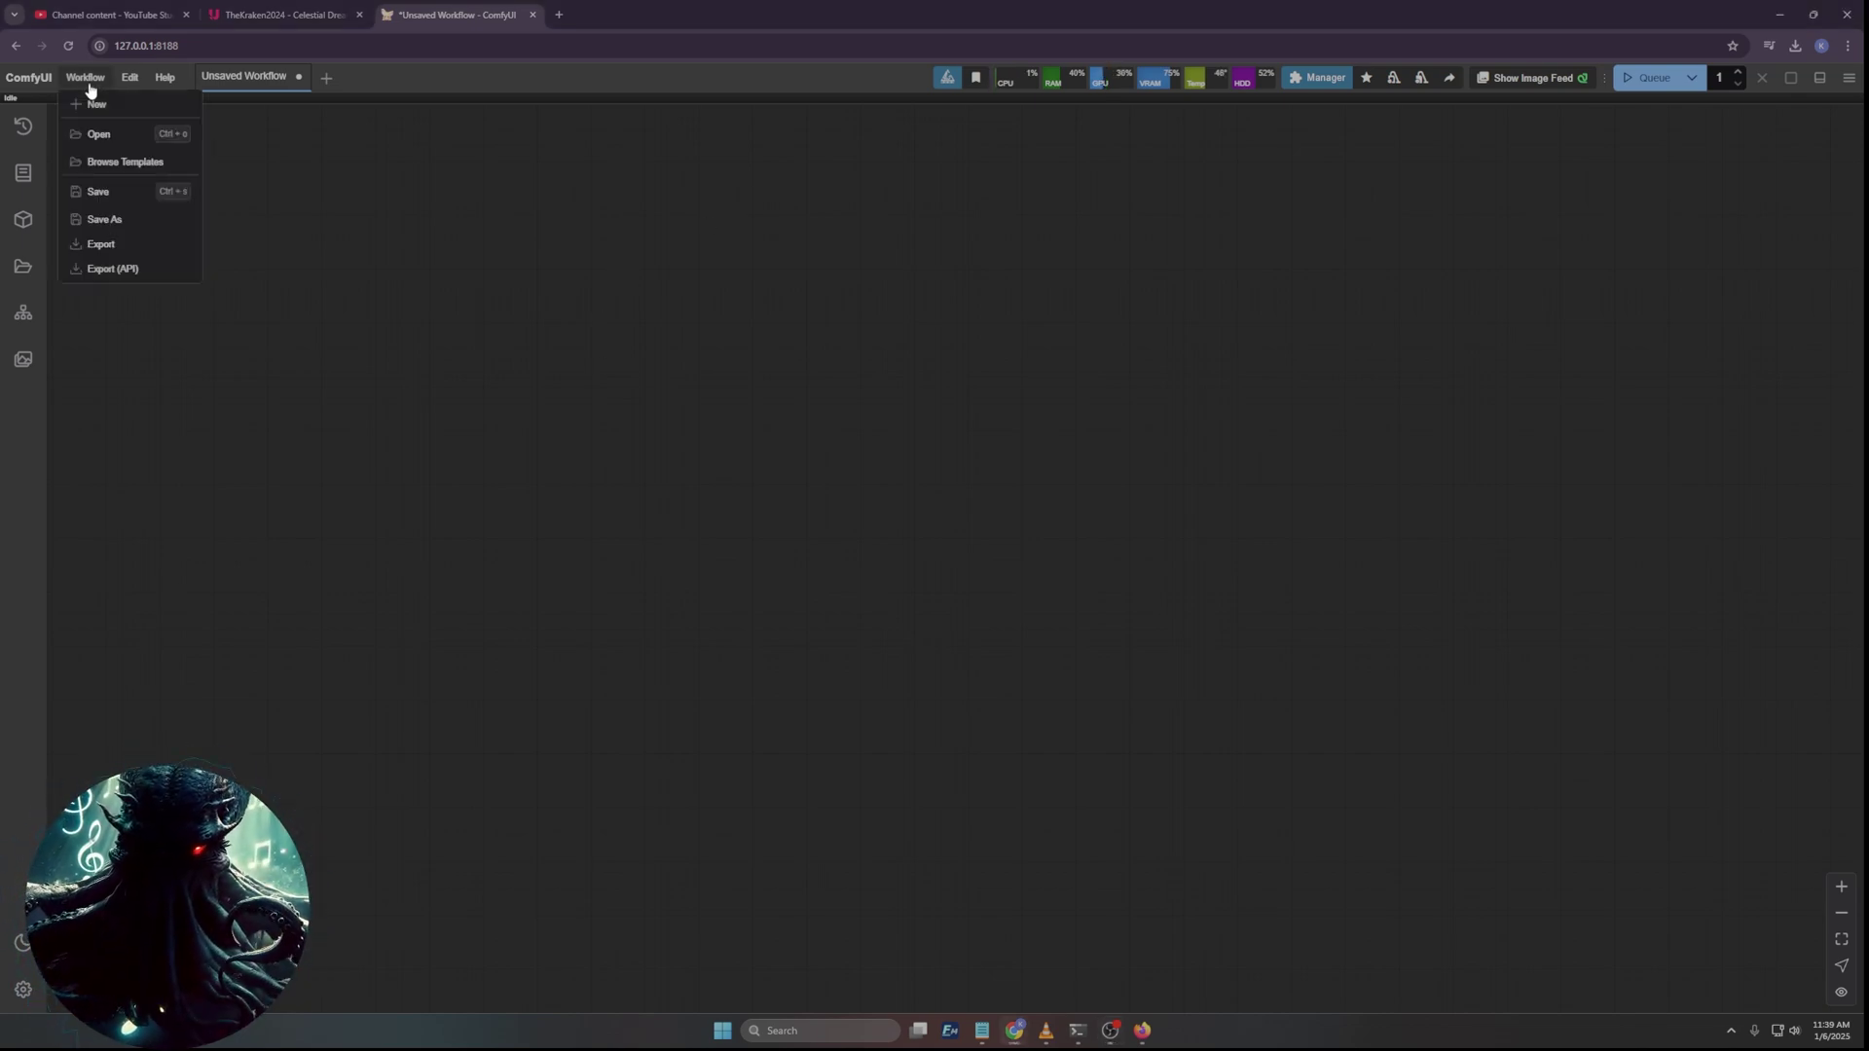
click(121, 162)
click(1465, 574)
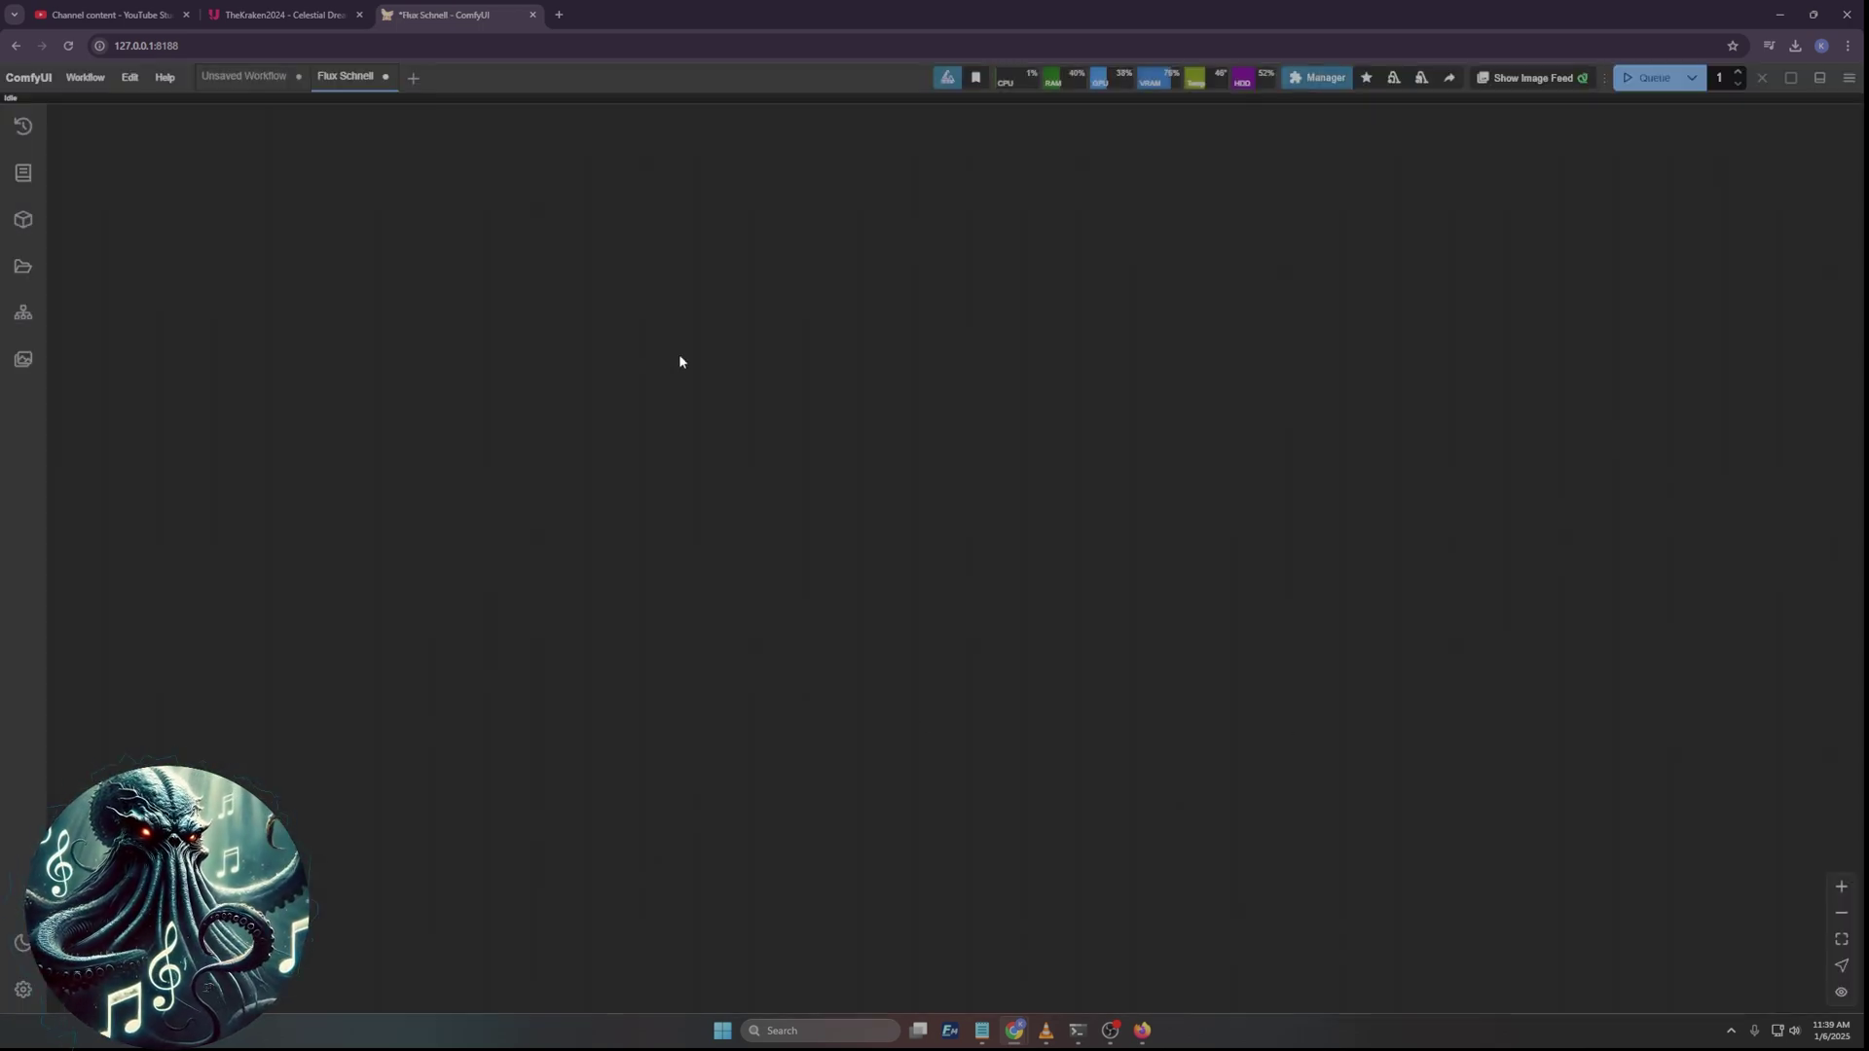
scroll(872, 438, down, 3)
scroll(931, 334, left, 2)
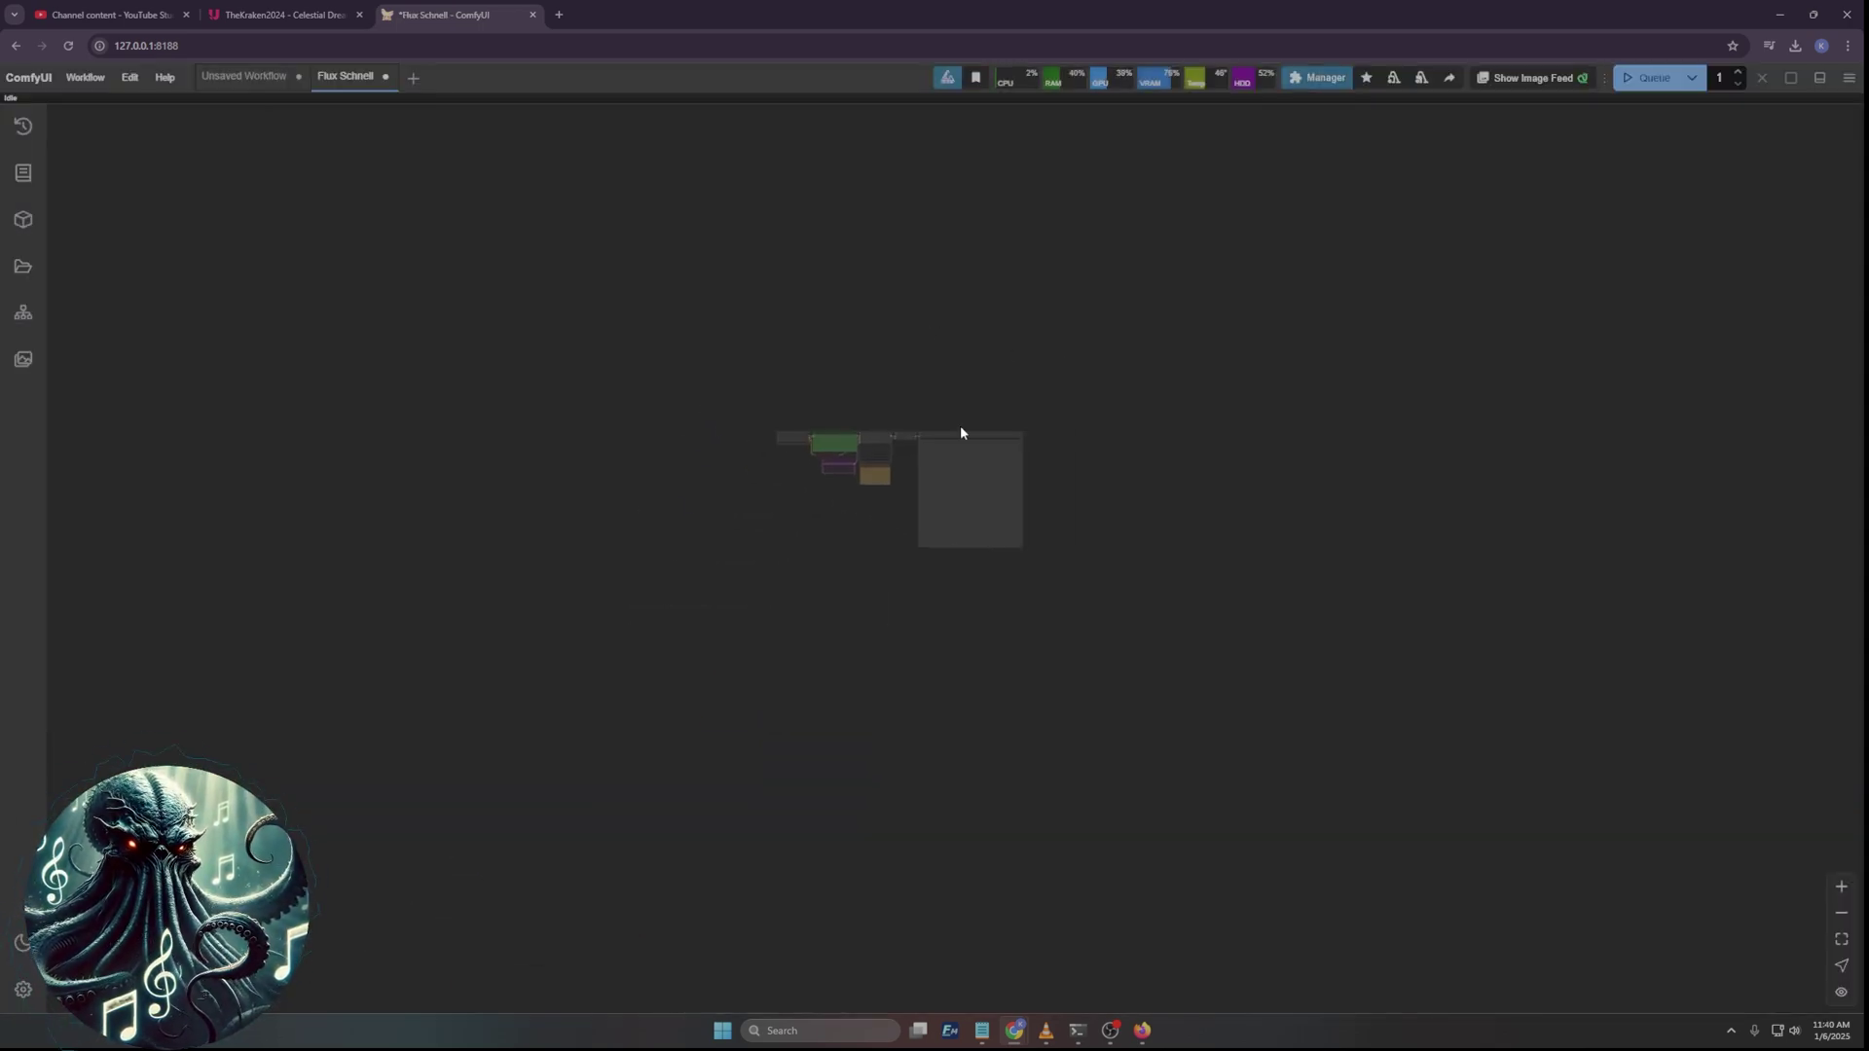
scroll(858, 431, up, 5)
scroll(662, 341, up, 8)
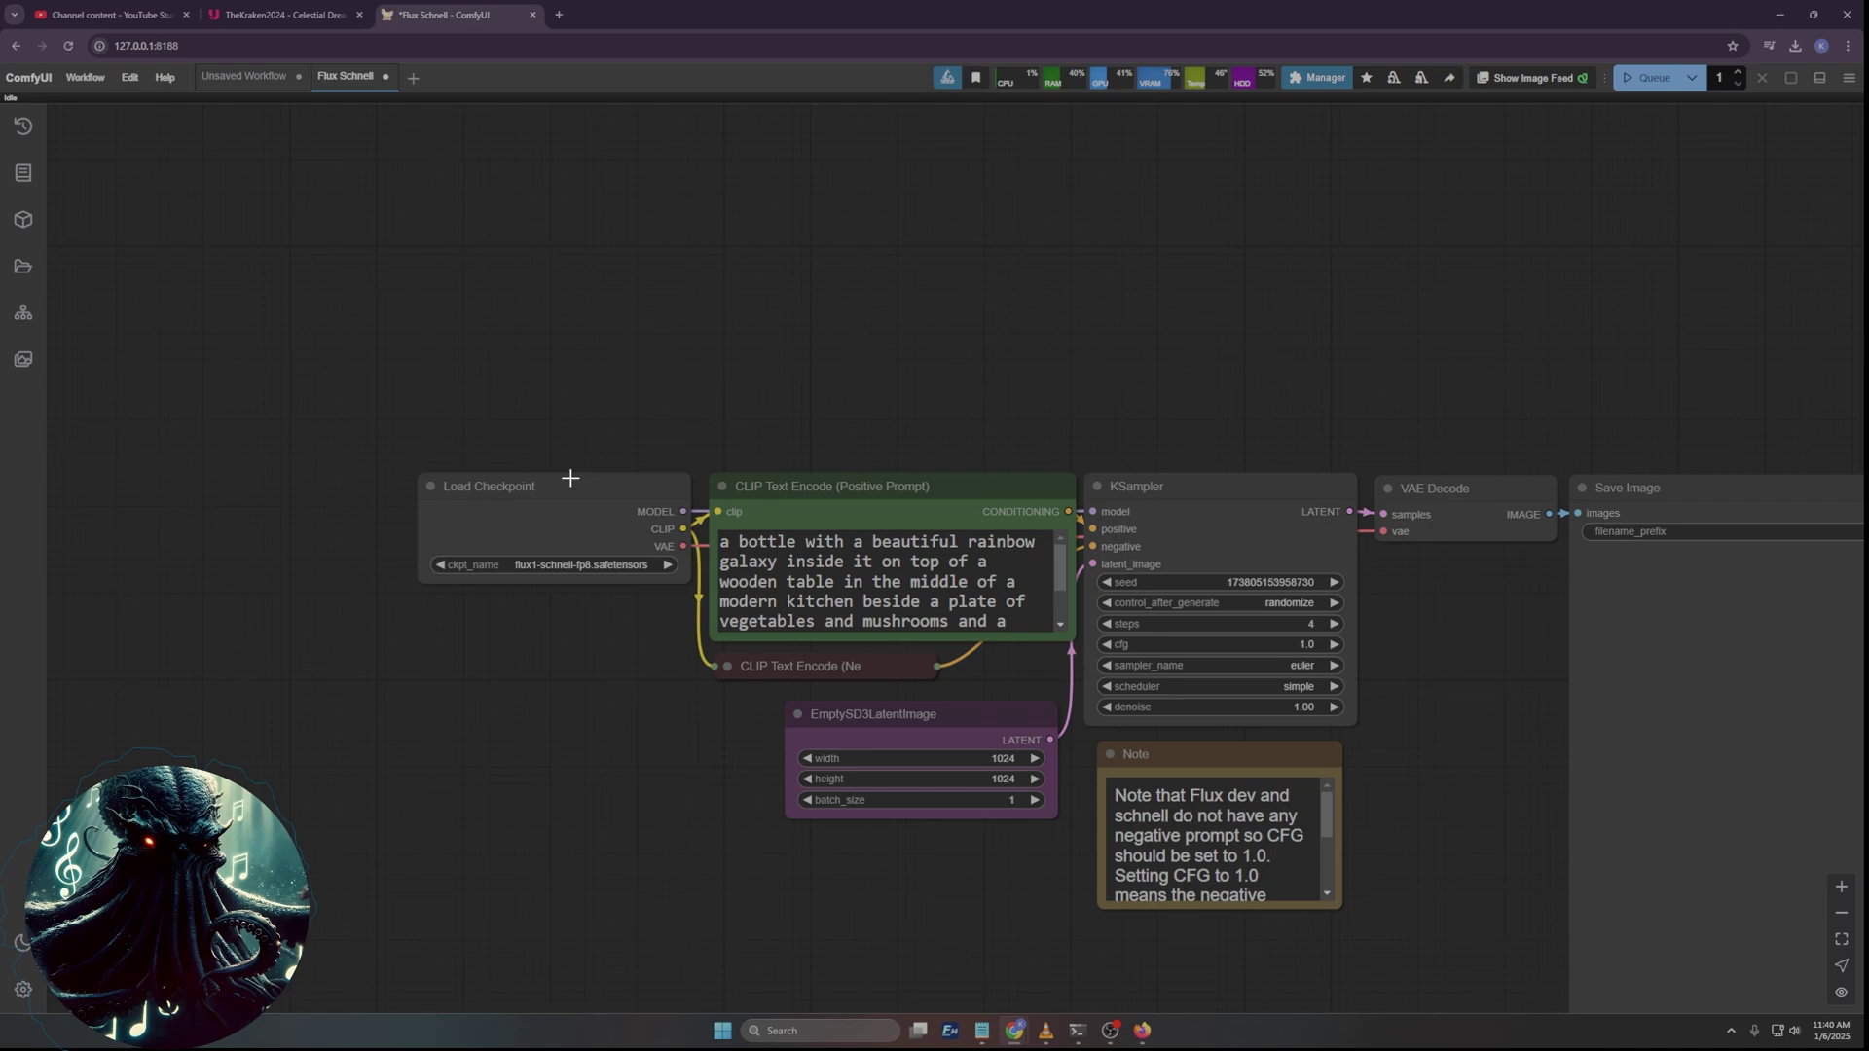
scroll(686, 373, down, 2)
scroll(718, 515, down, 6)
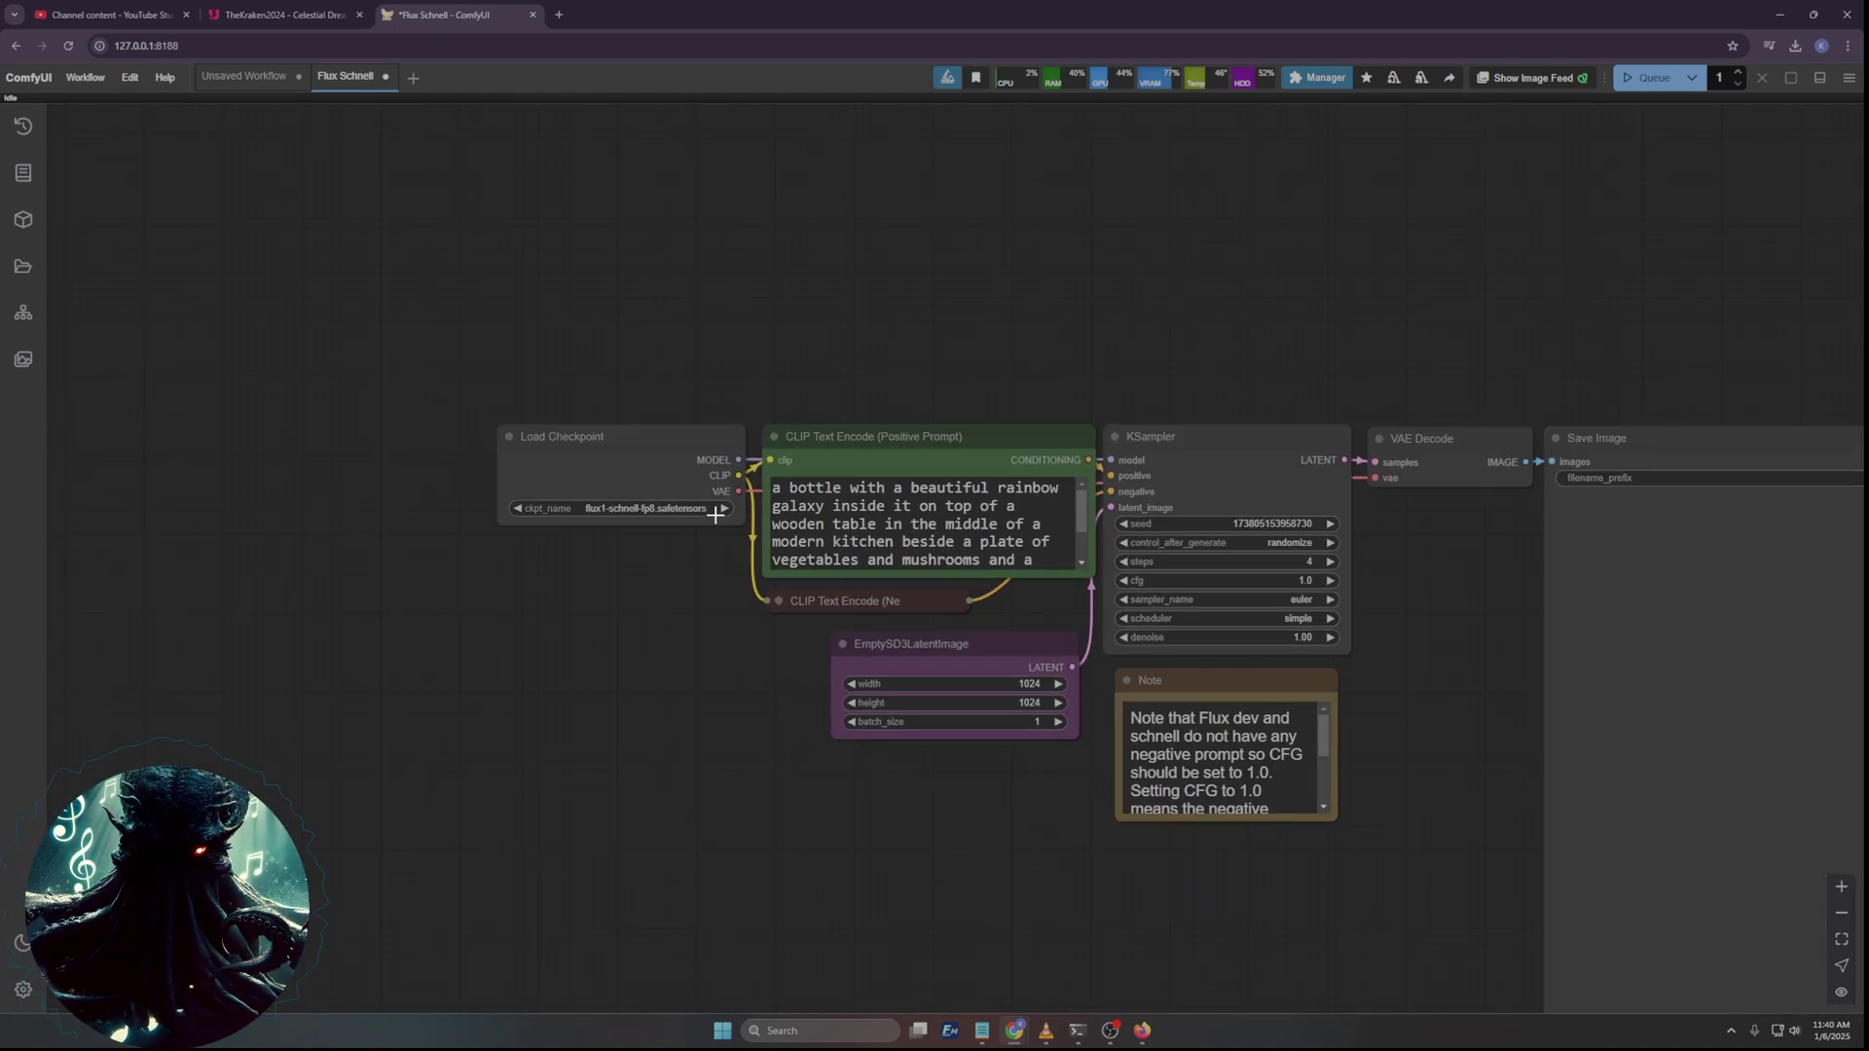
scroll(1226, 769, down, 2)
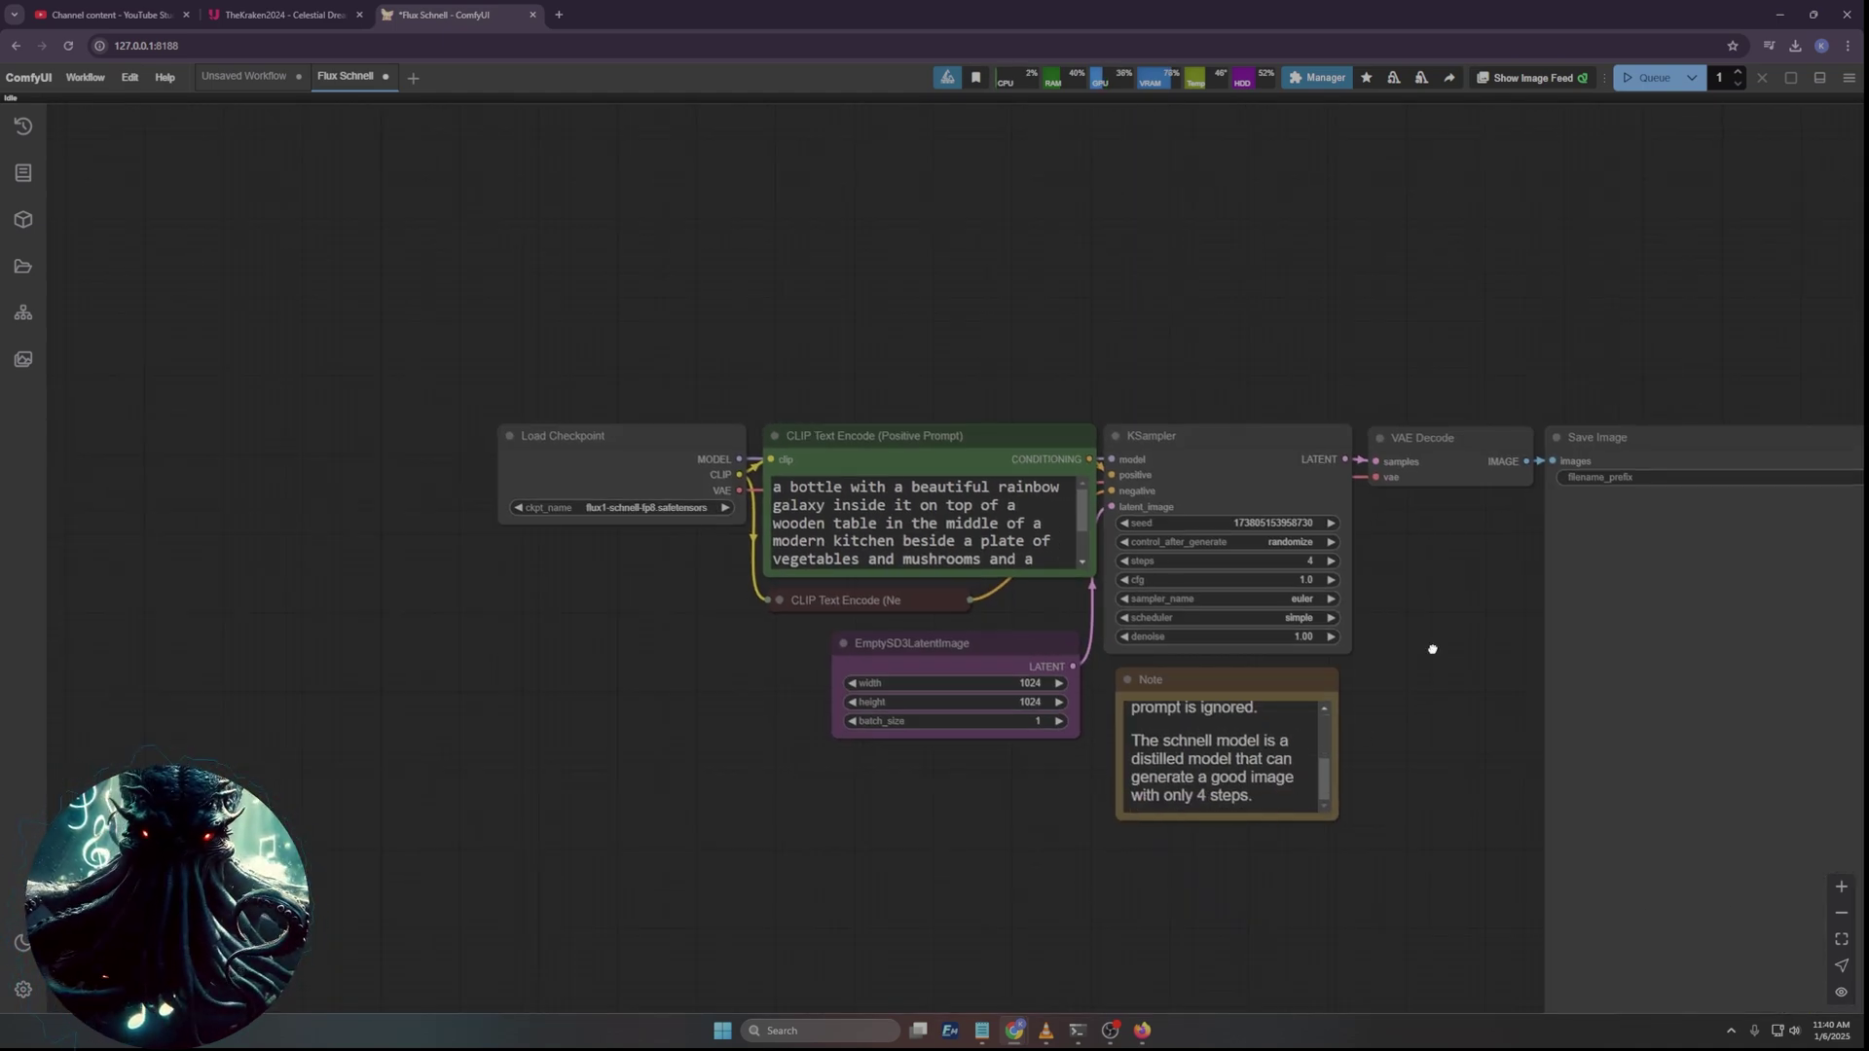
drag(1431, 646, 1089, 530)
Delete the Note and Save Image nodes and add a Preview Image fed by VAE Decode's IMAGE.
click(862, 568)
key(Delete)
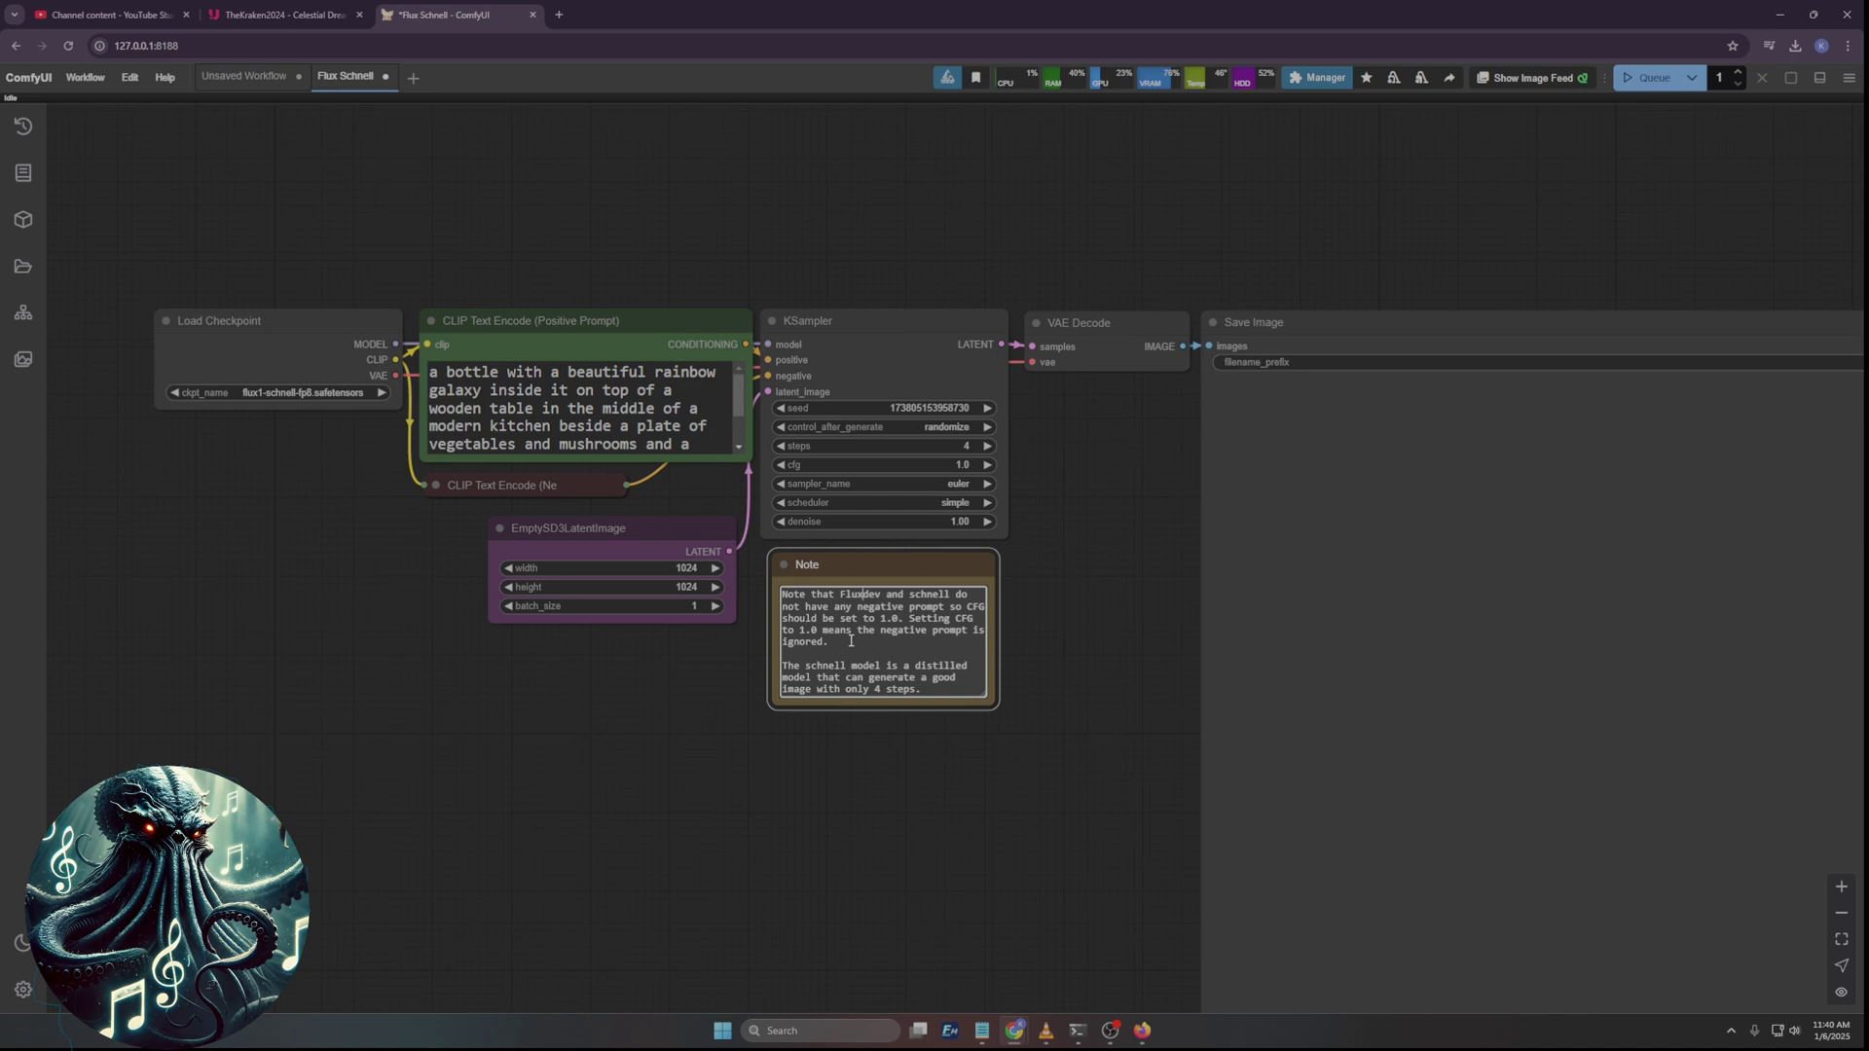
click(835, 563)
key(Delete)
click(1291, 332)
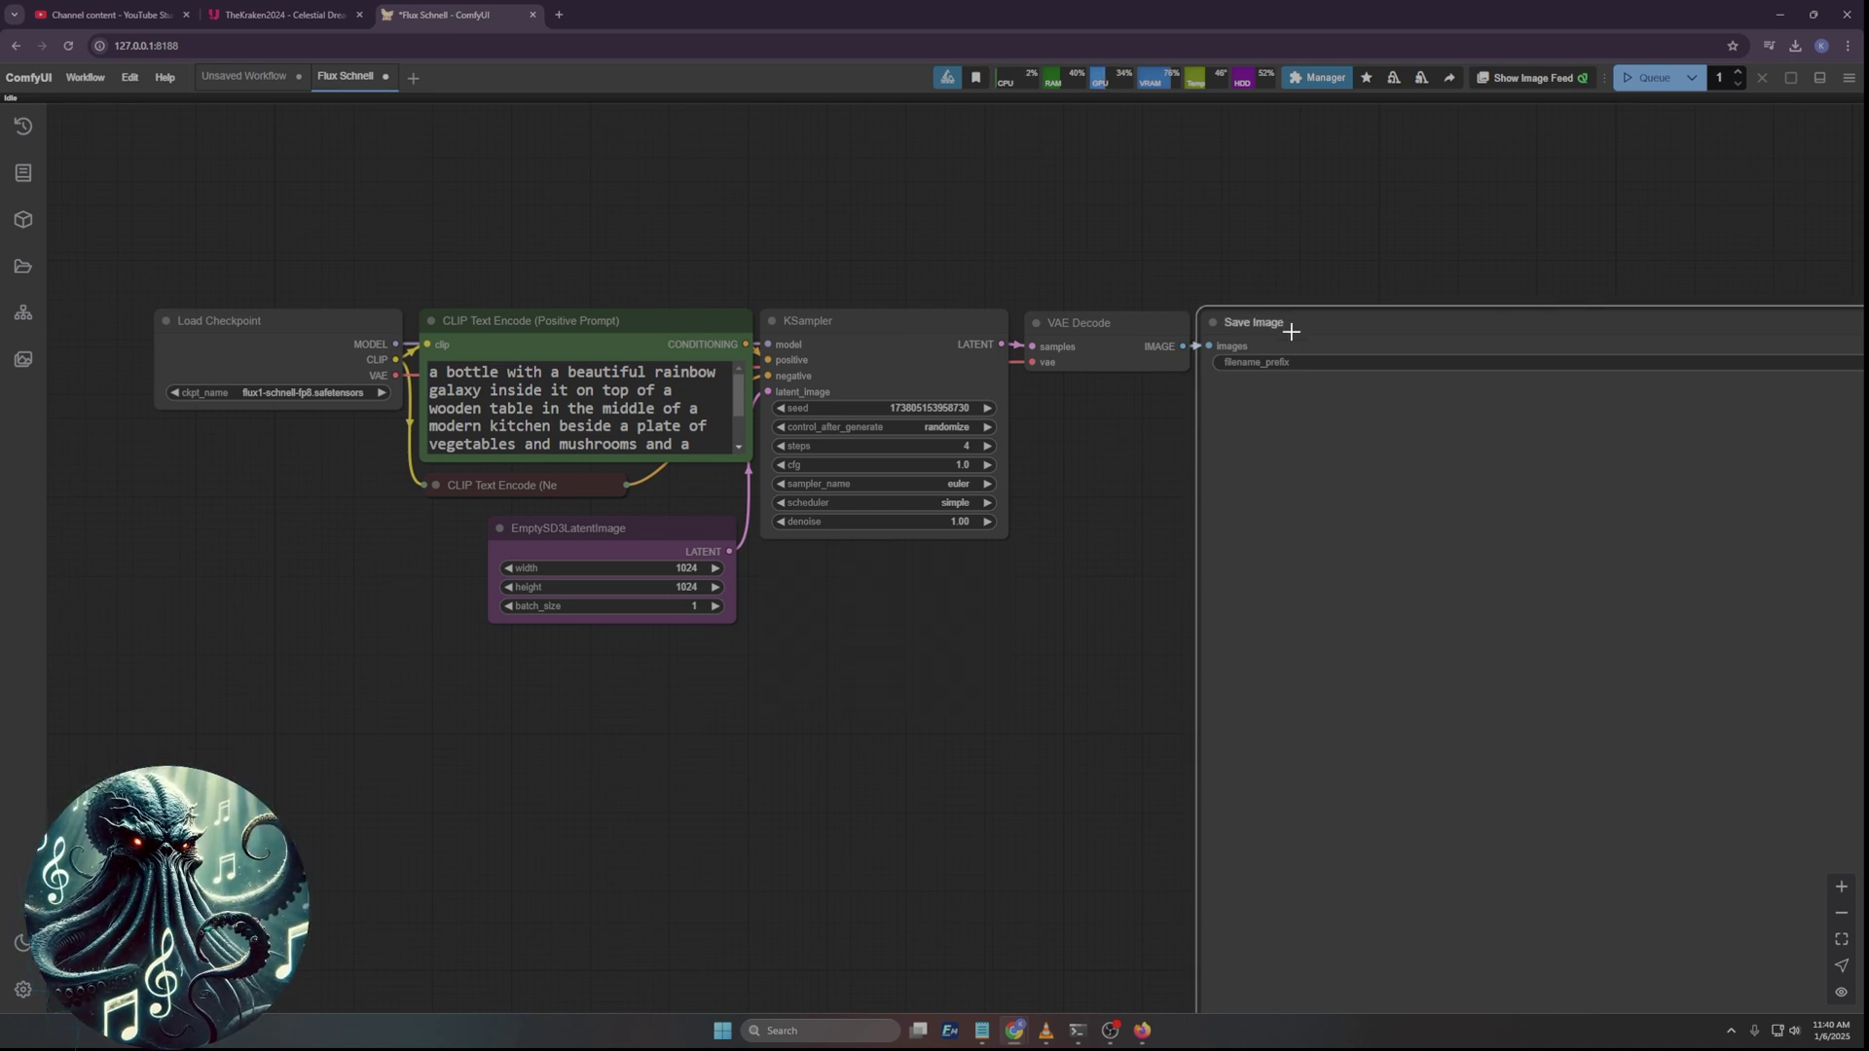
key(Delete)
drag(1173, 352, 1730, 883)
click(1402, 494)
Spread the nodes out, with Load Checkpoint further left and the positive prompt above the sampler.
drag(1096, 758, 1261, 841)
drag(1133, 864, 1309, 985)
drag(751, 529, 377, 537)
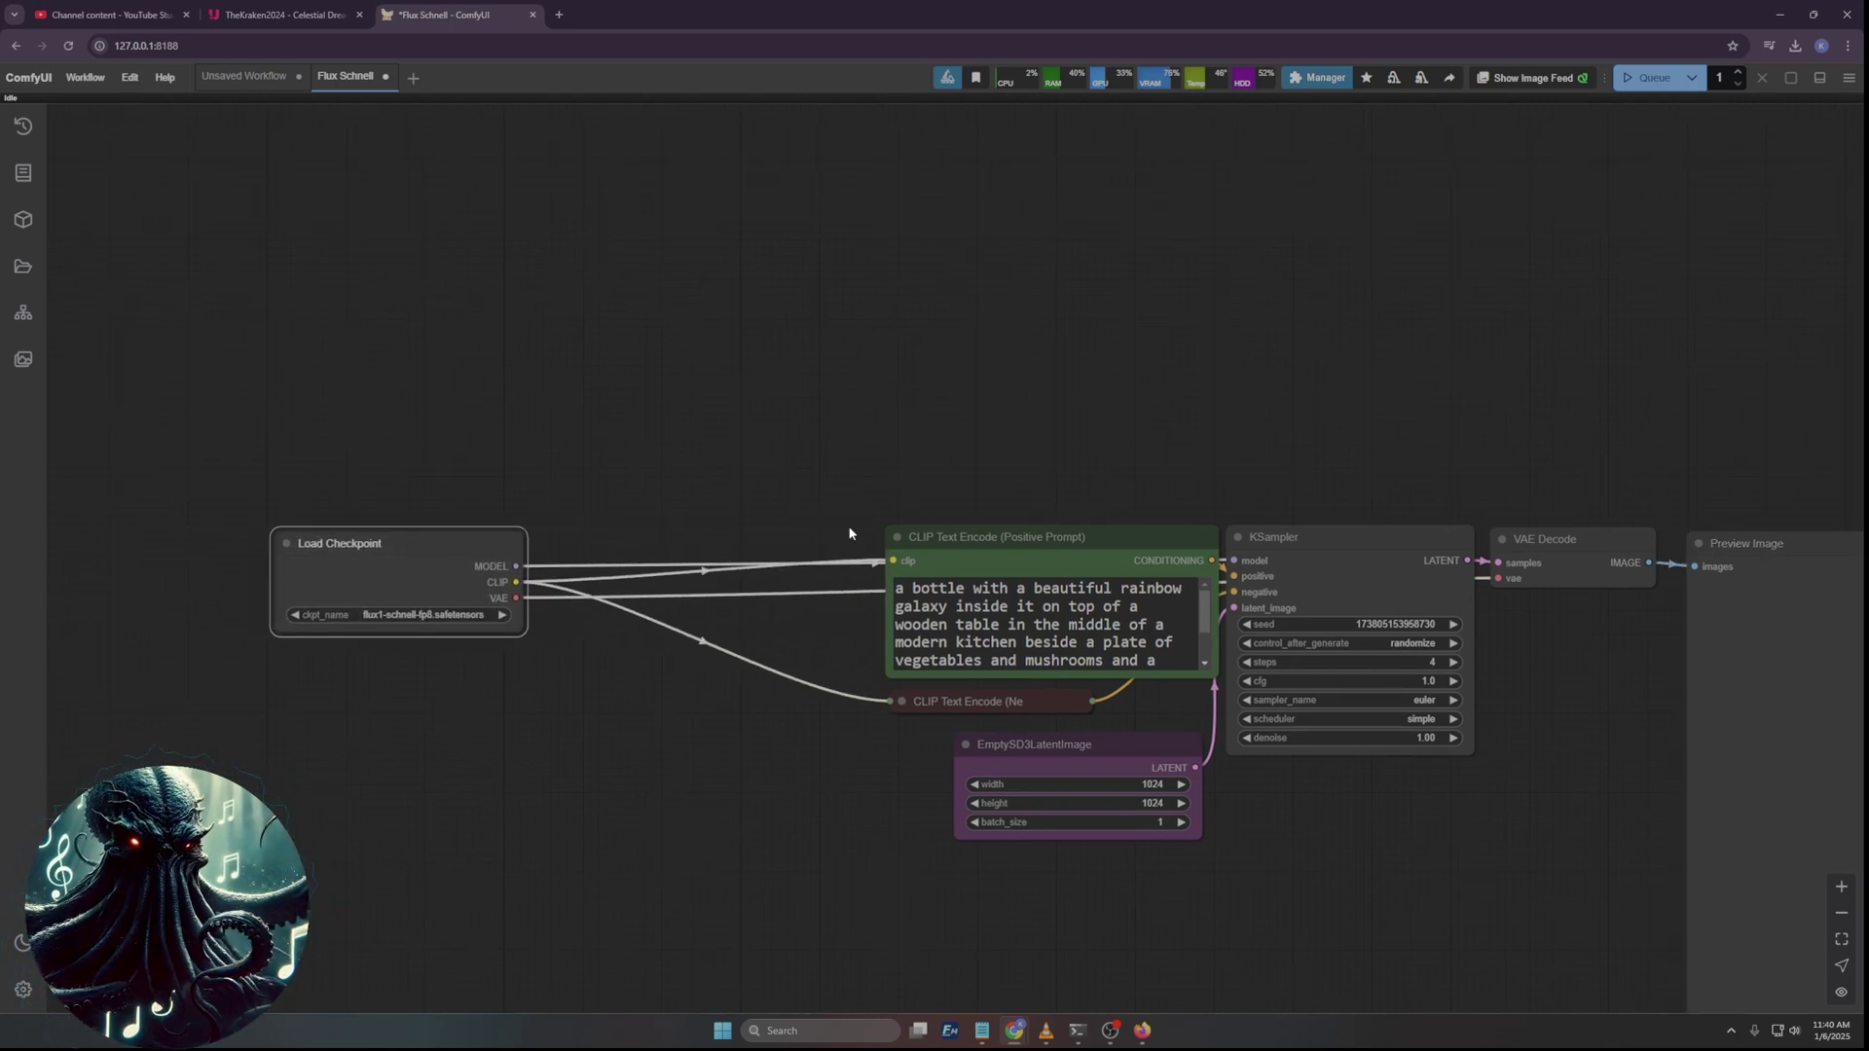
drag(976, 532, 882, 255)
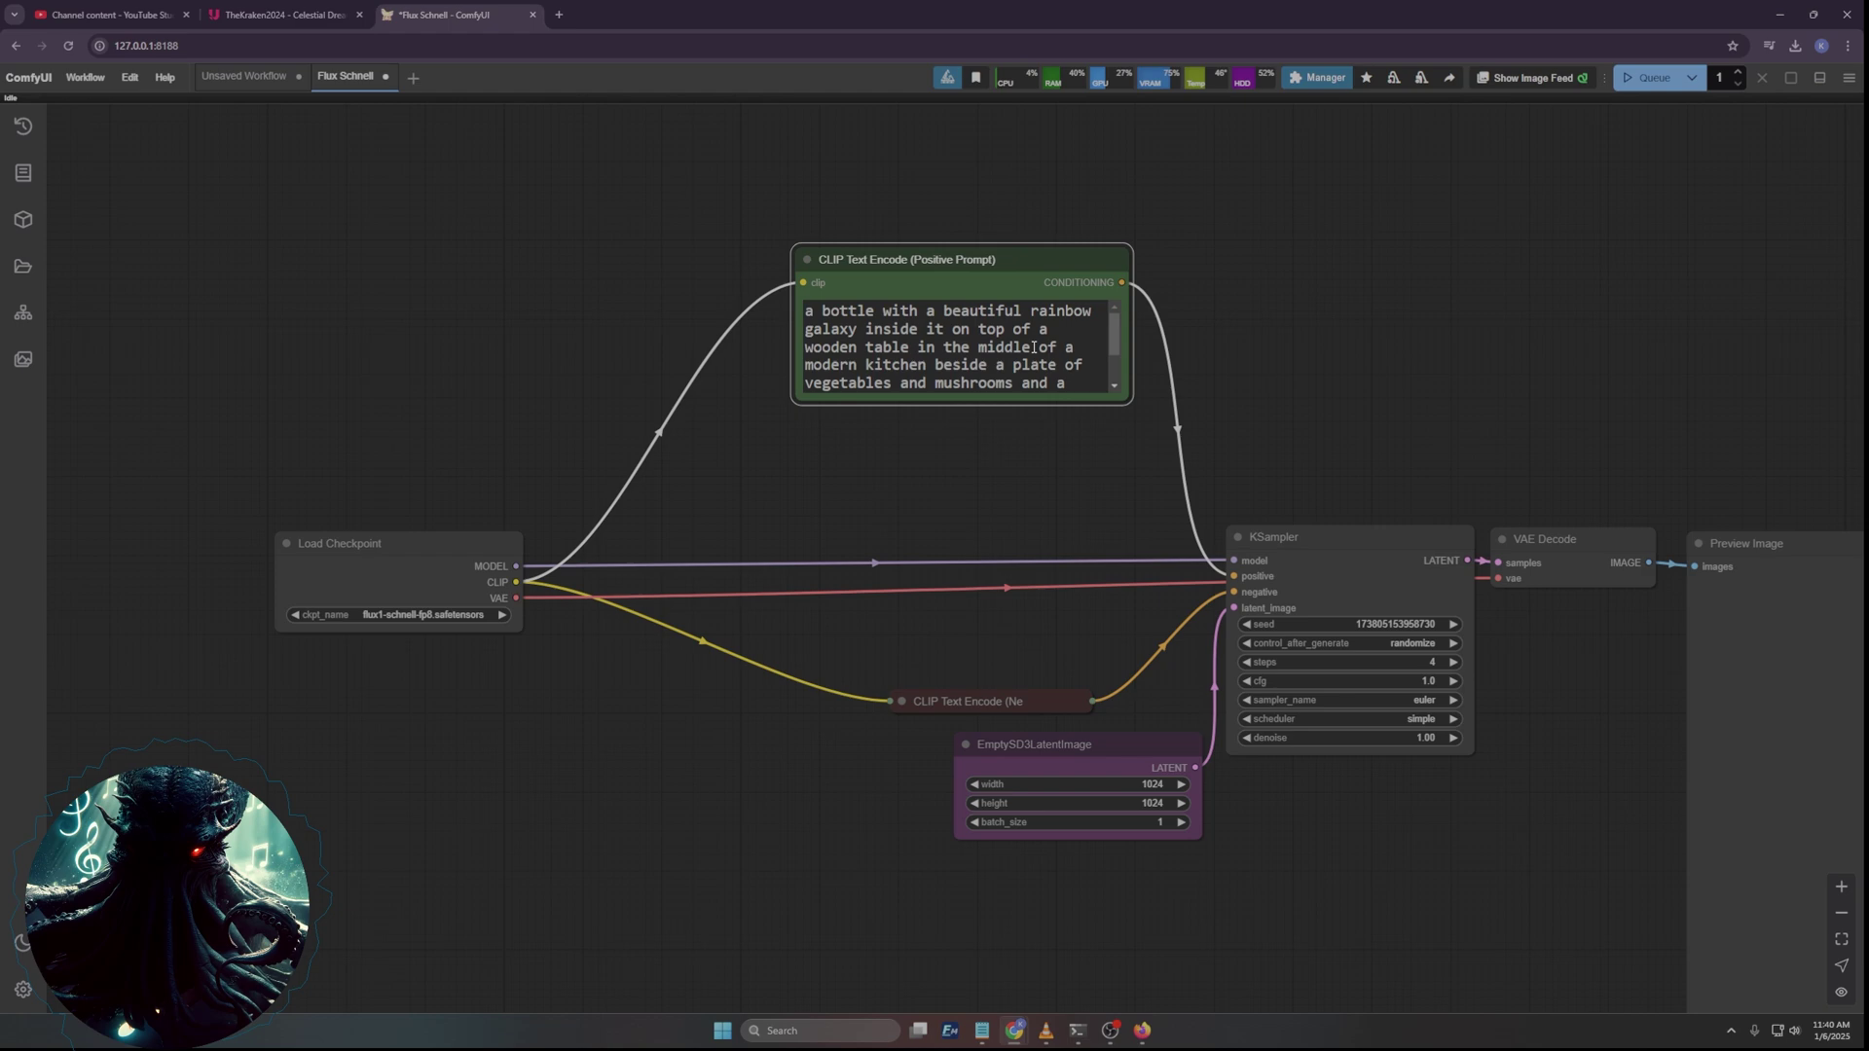
drag(1378, 419, 1028, 451)
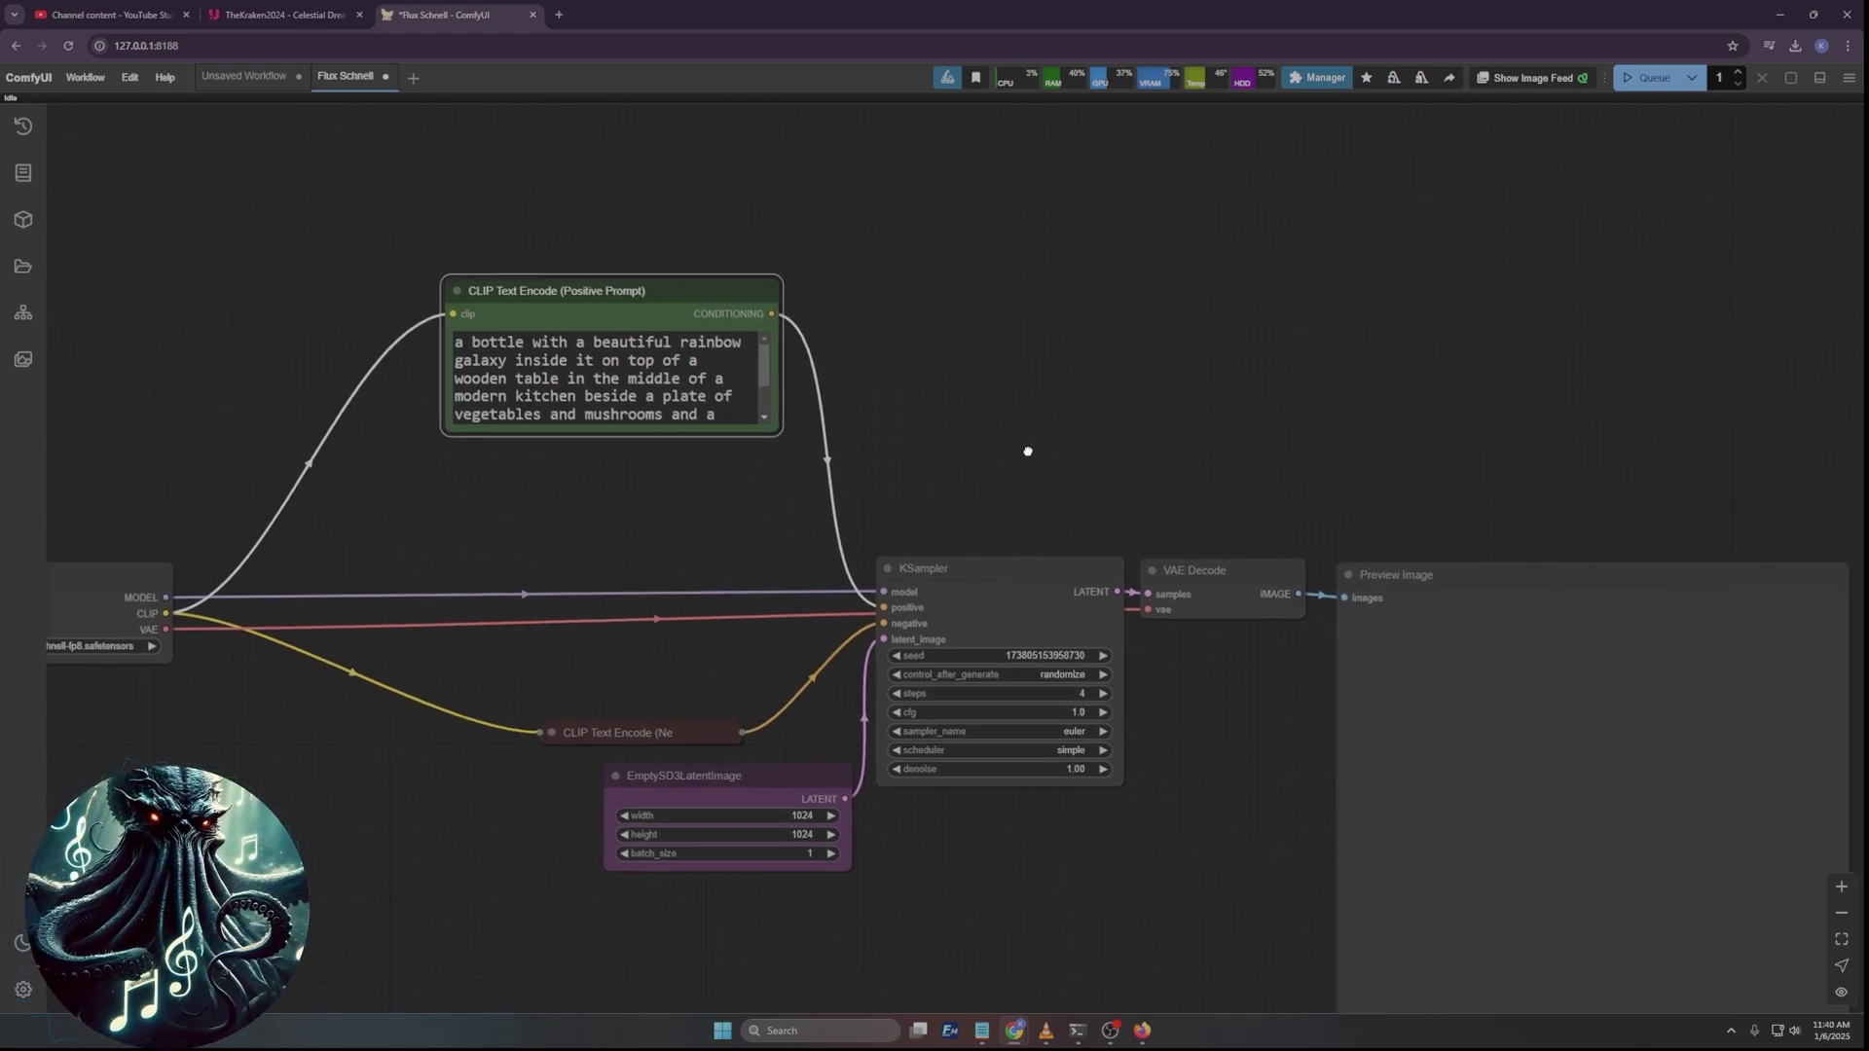
Set the KSampler steps to 25.
scroll(1051, 703, up, 10)
click(1087, 696)
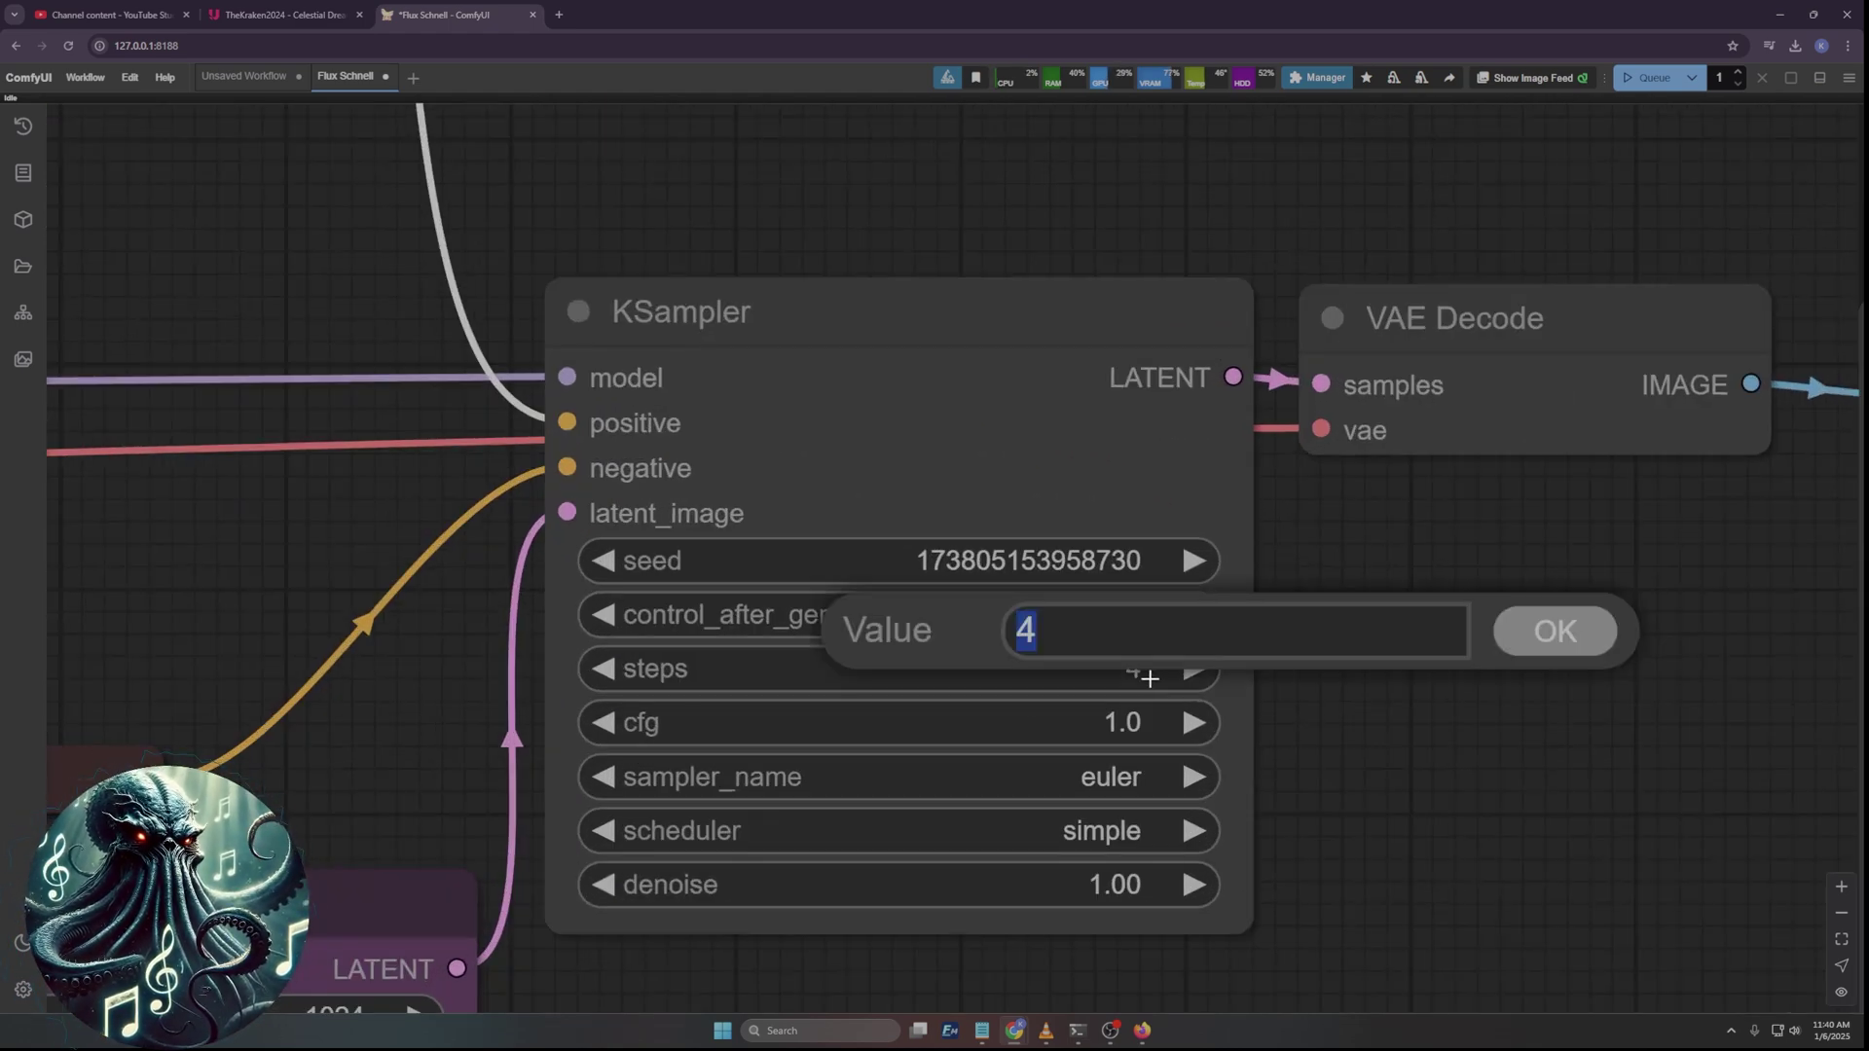
text(2)
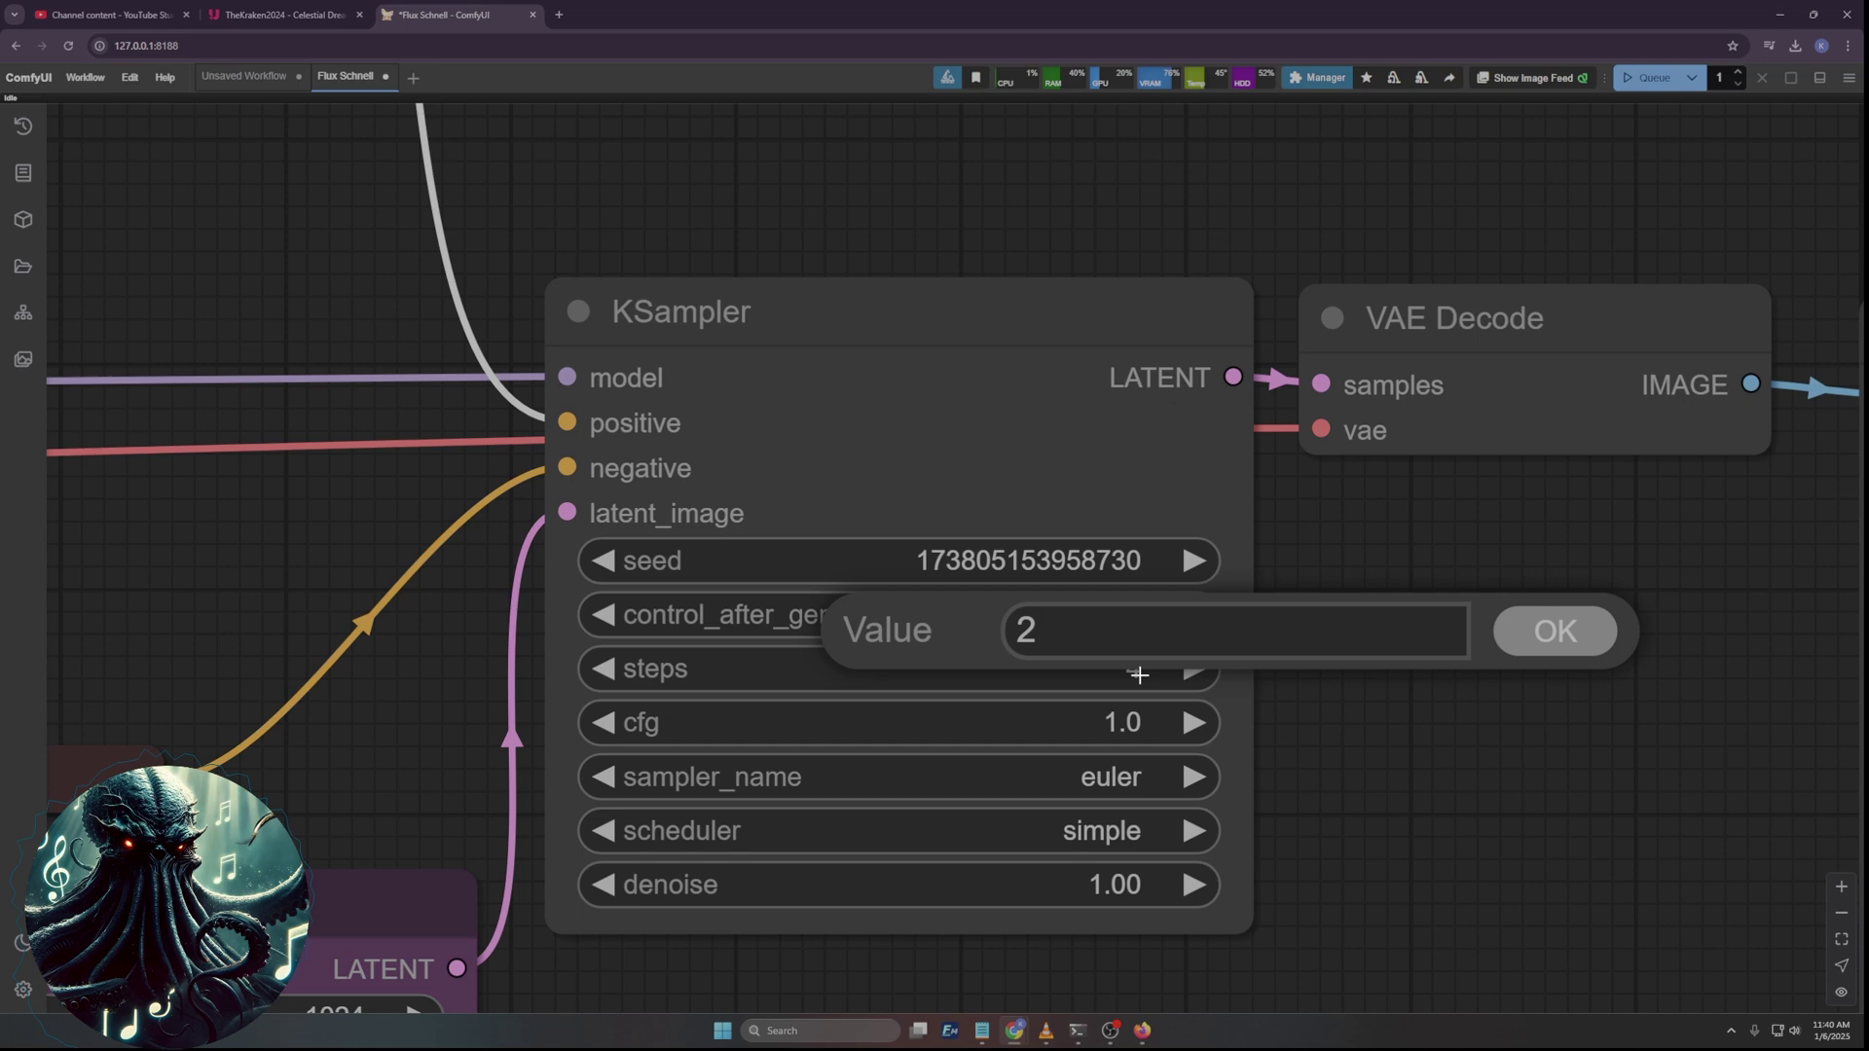
text(5)
key(Return)
Switch the checkpoint loader to flux1CompactCLIPAnd_Flux1DevFp8.
scroll(705, 379, down, 5)
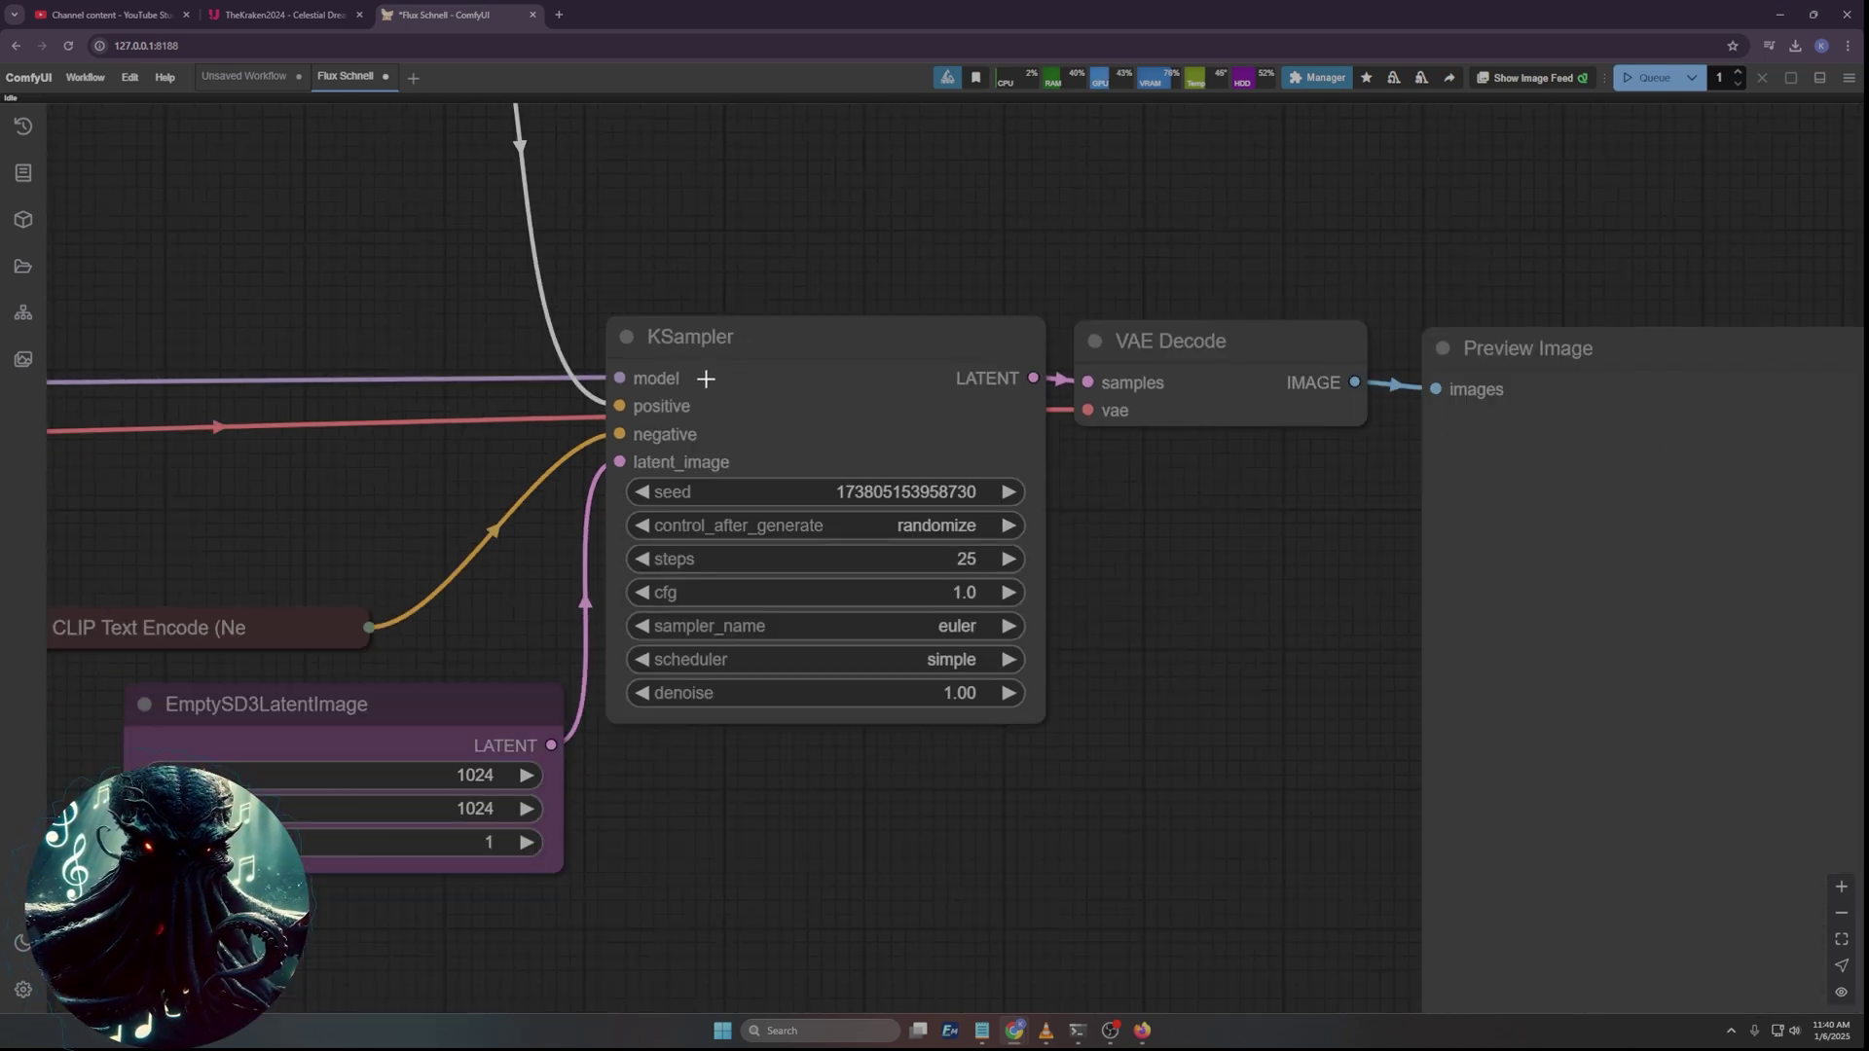
scroll(706, 379, down, 5)
drag(458, 297, 1312, 387)
scroll(619, 528, up, 2)
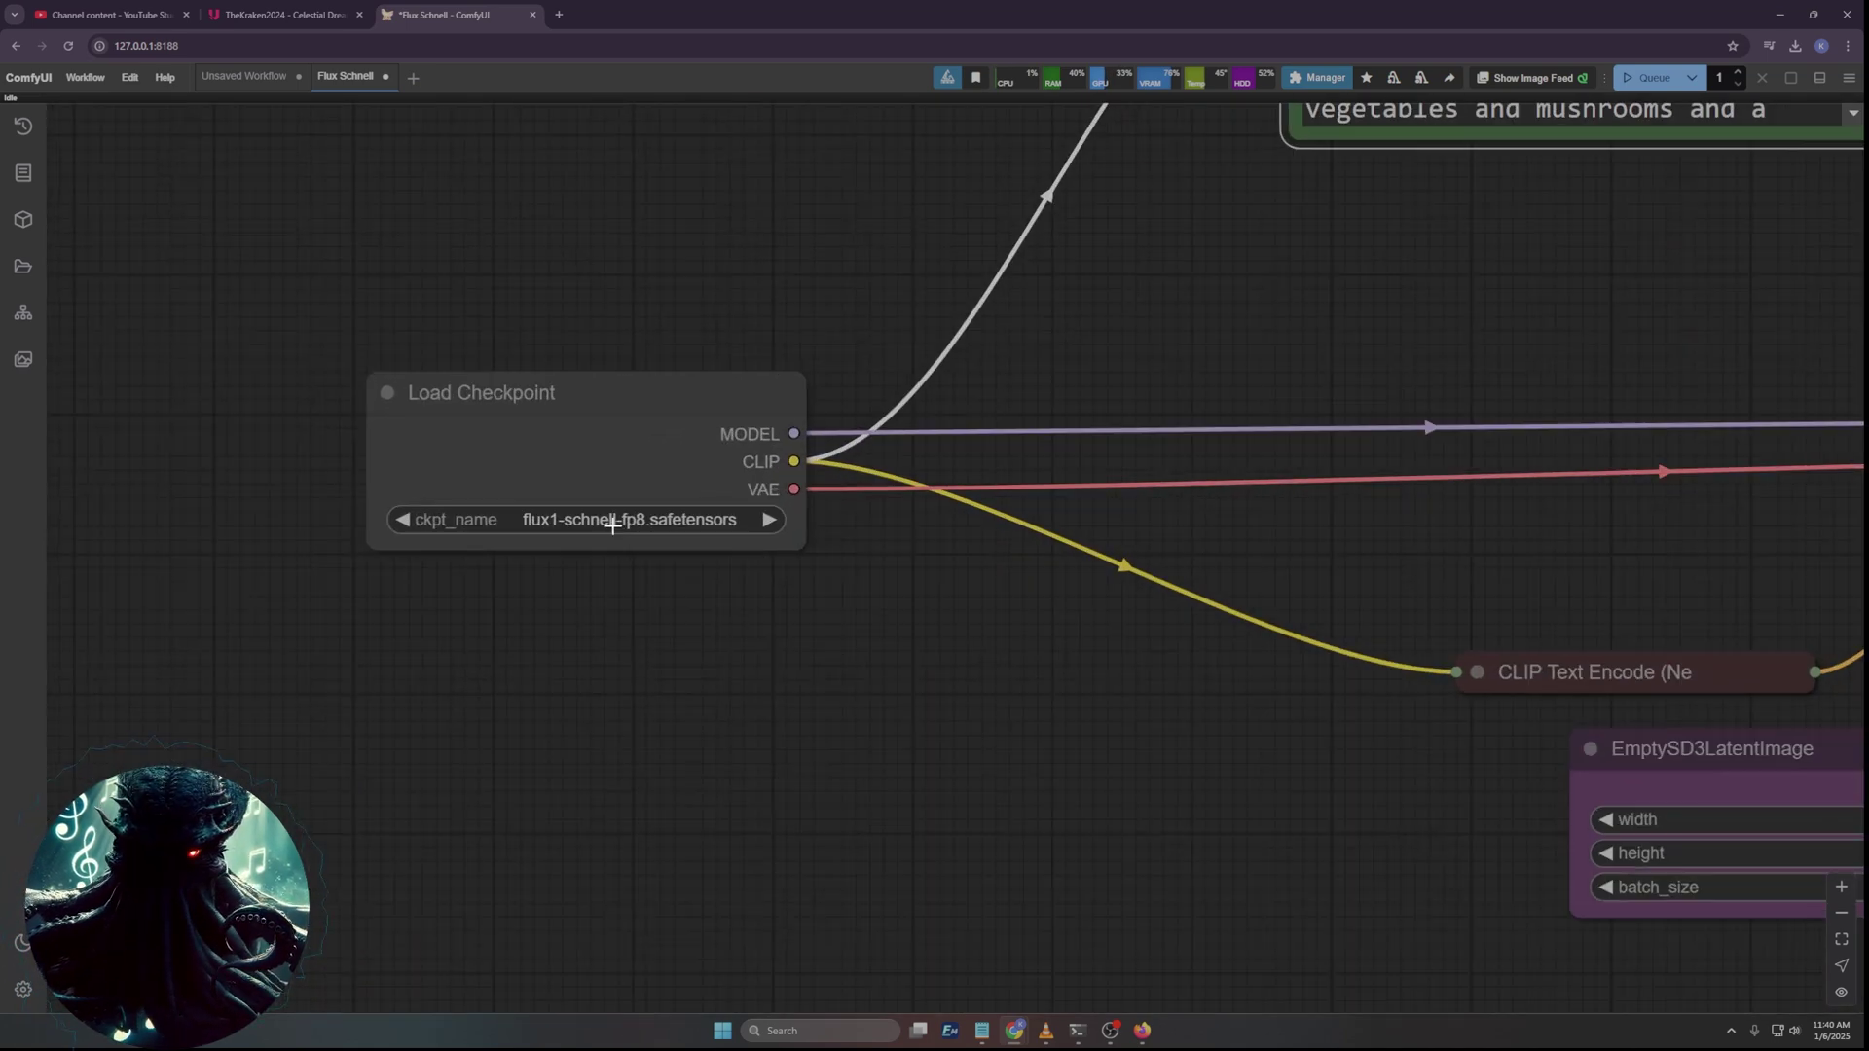
click(615, 525)
click(707, 440)
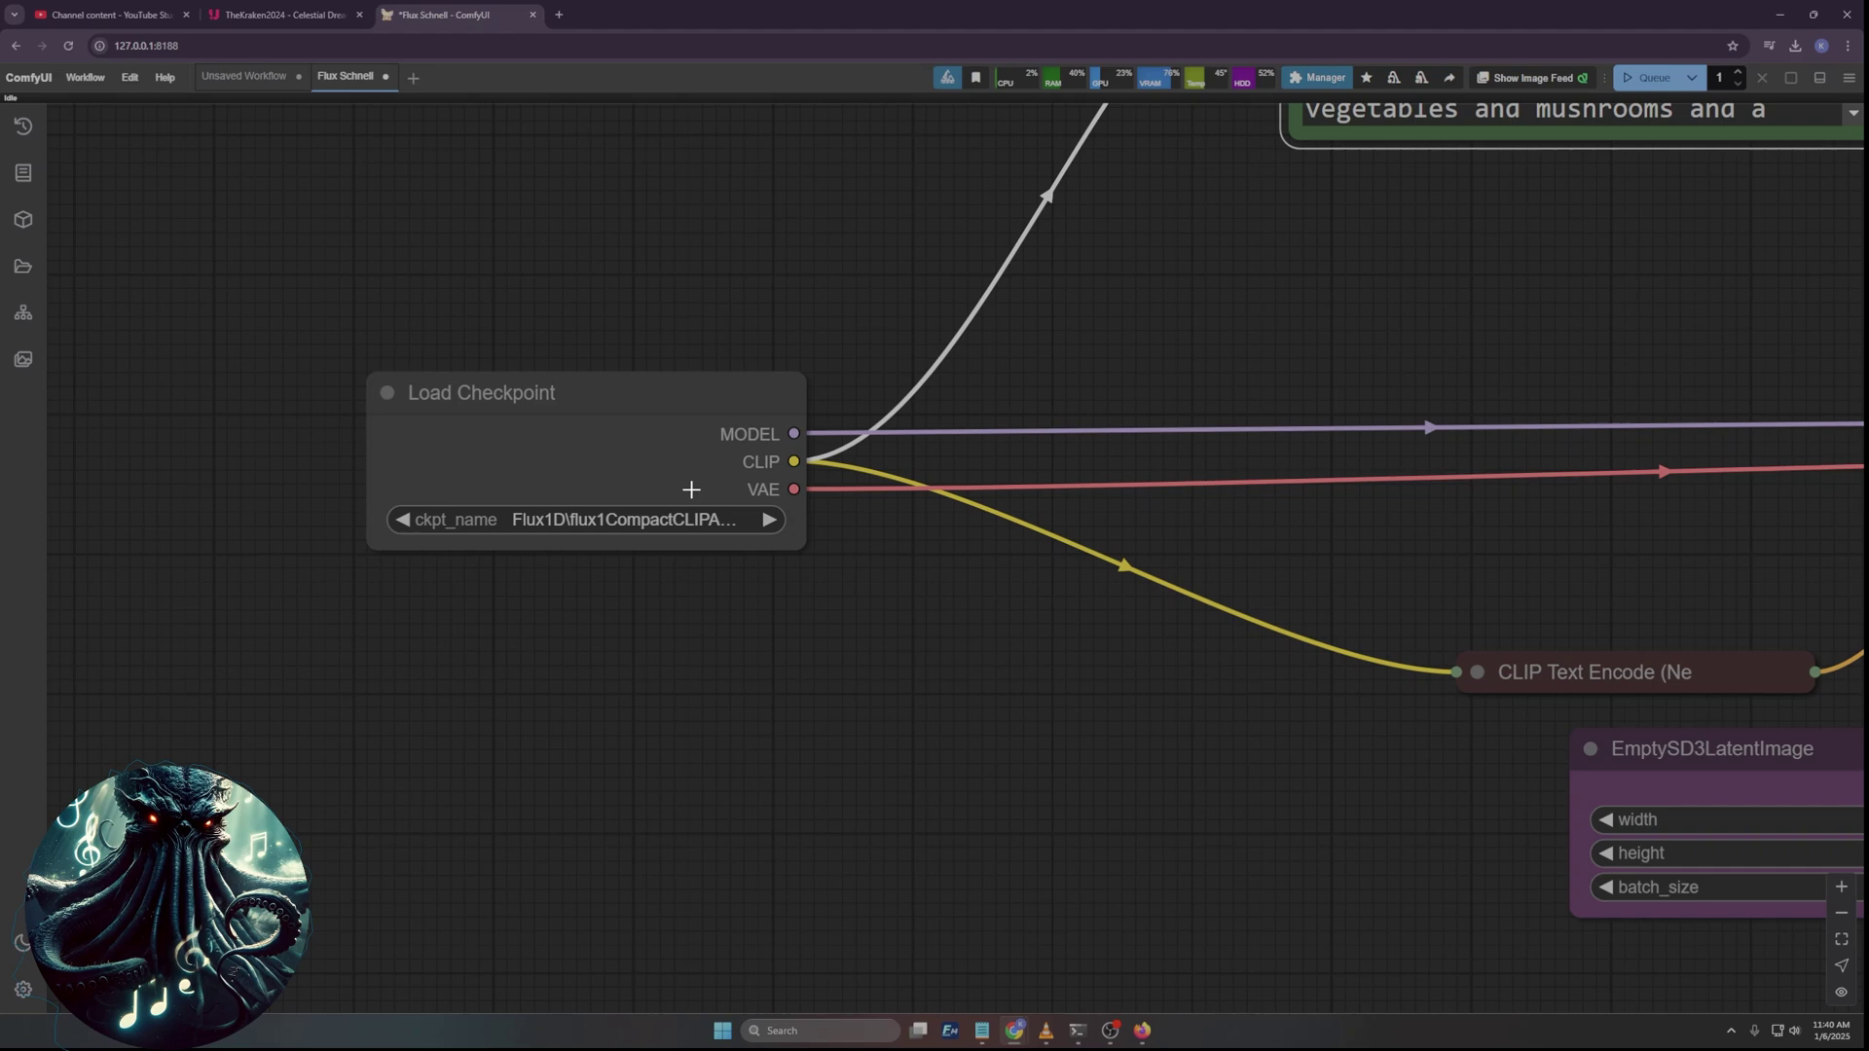
scroll(687, 482, down, 5)
drag(676, 432, 650, 479)
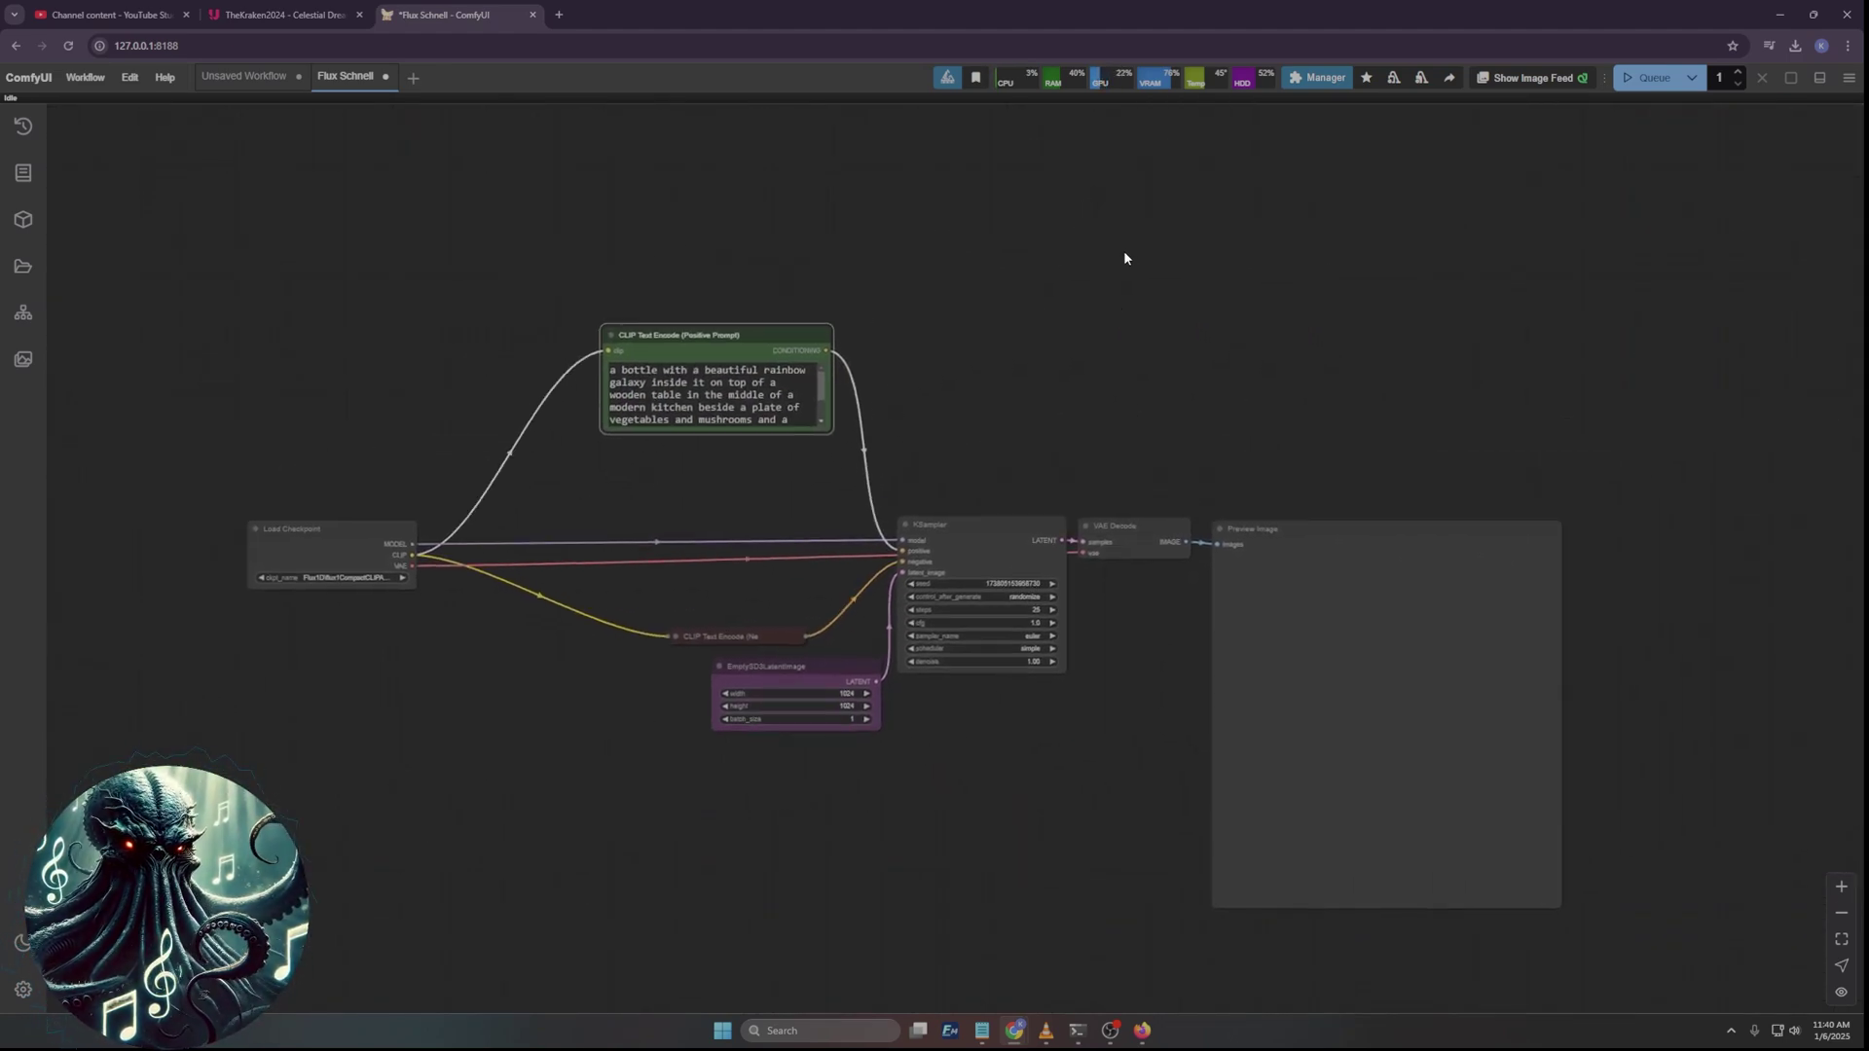
Add a LoraLoaderStackedAdvanced node and place it above the sampler.
double_click(1164, 290)
text(lora loa)
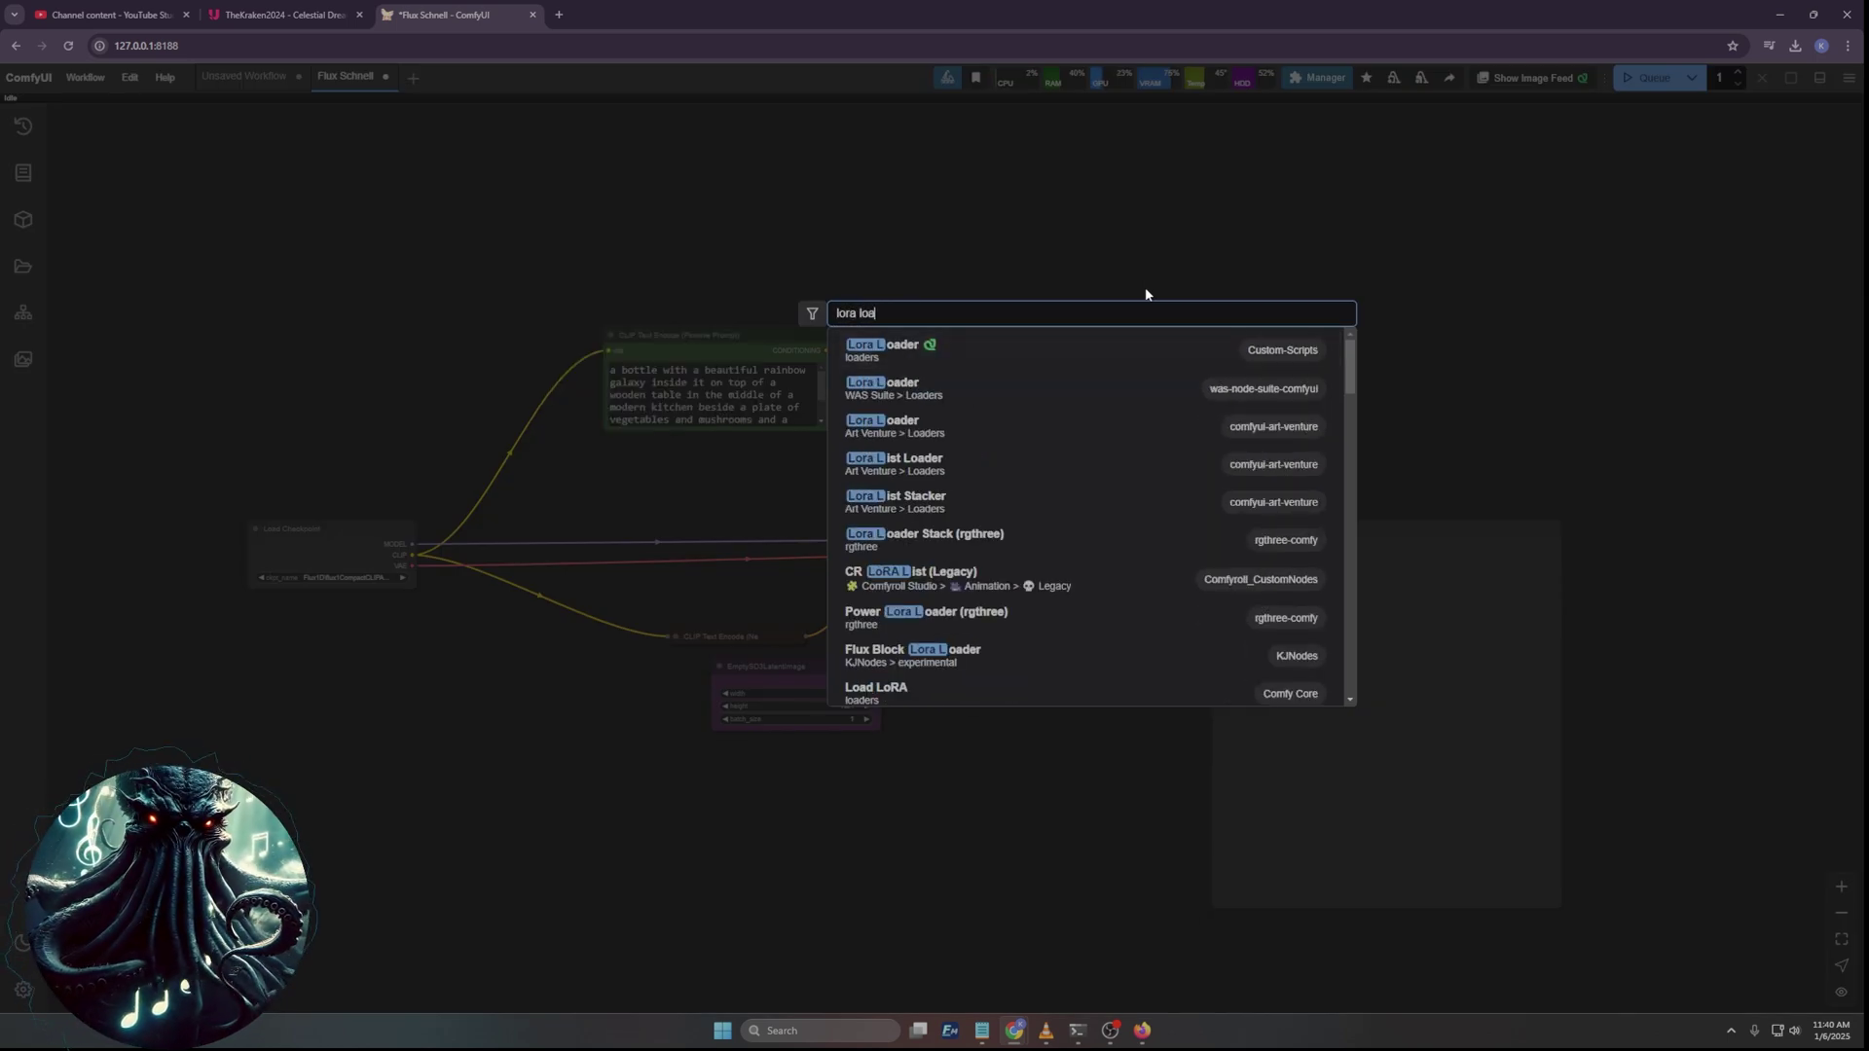
text(der)
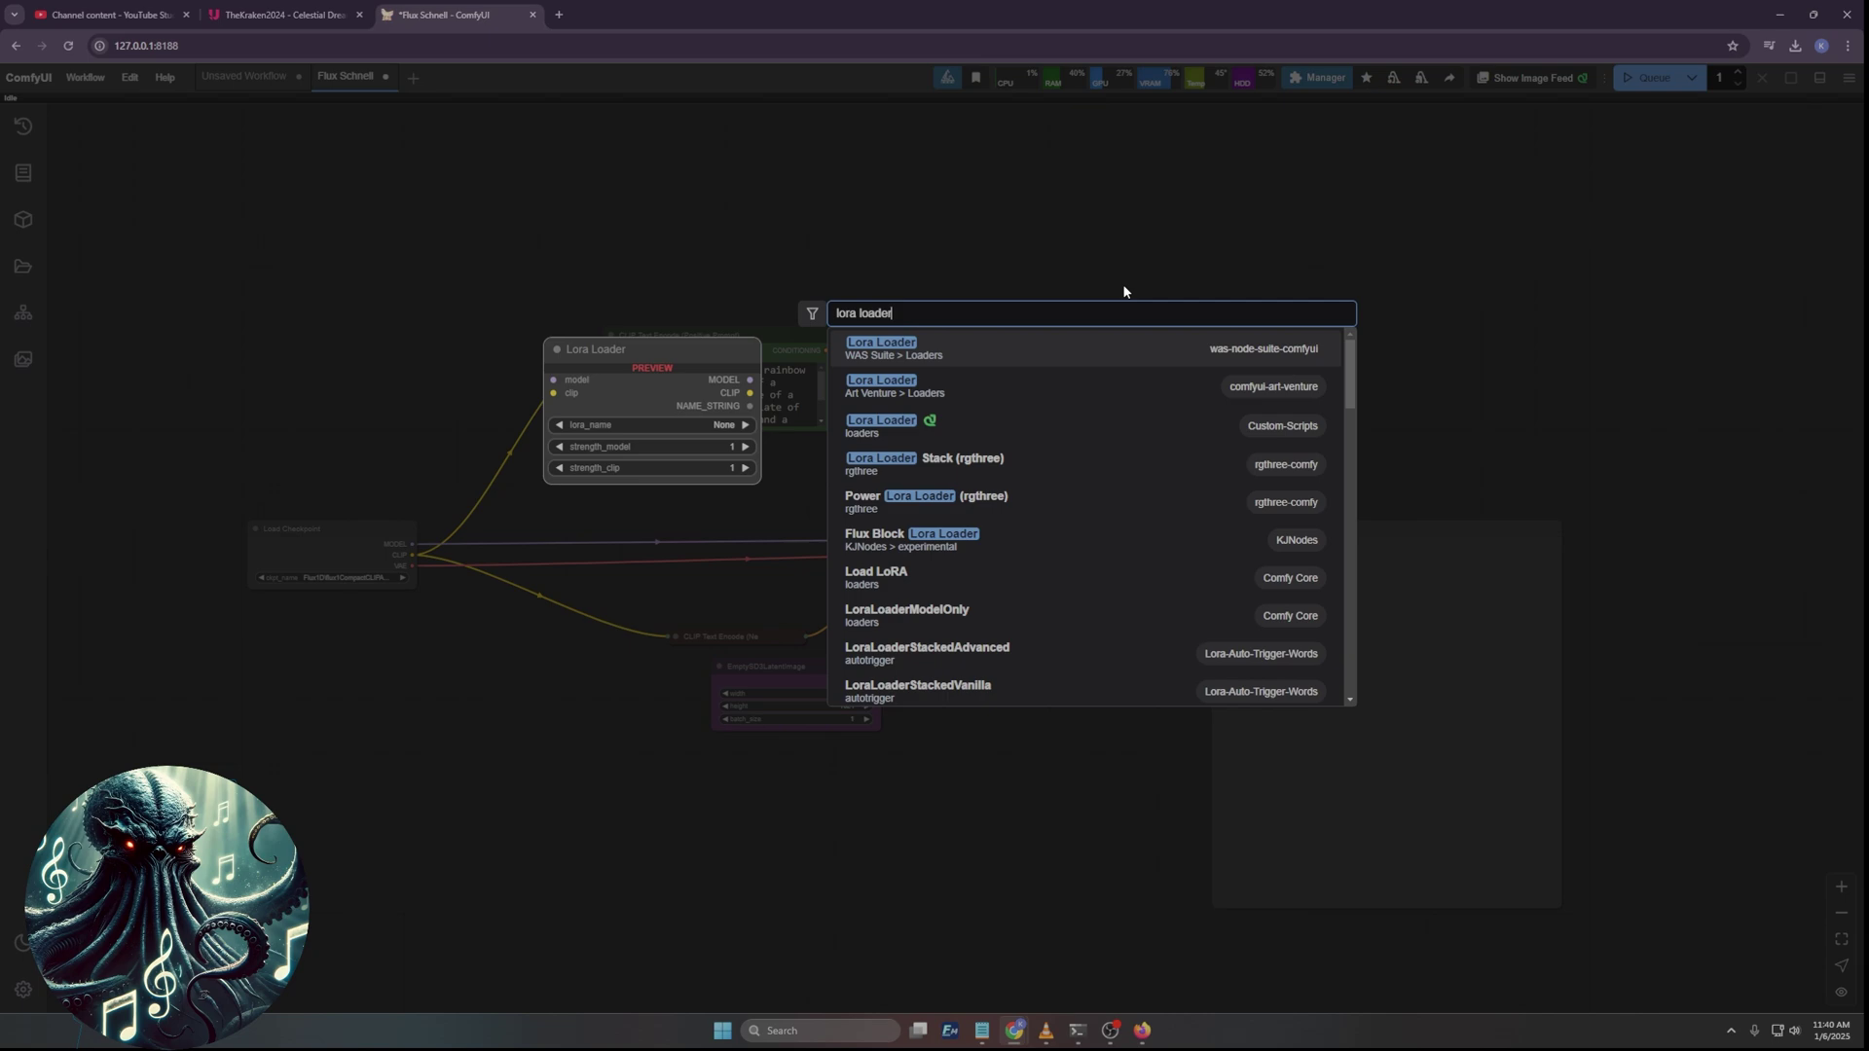
text(sta)
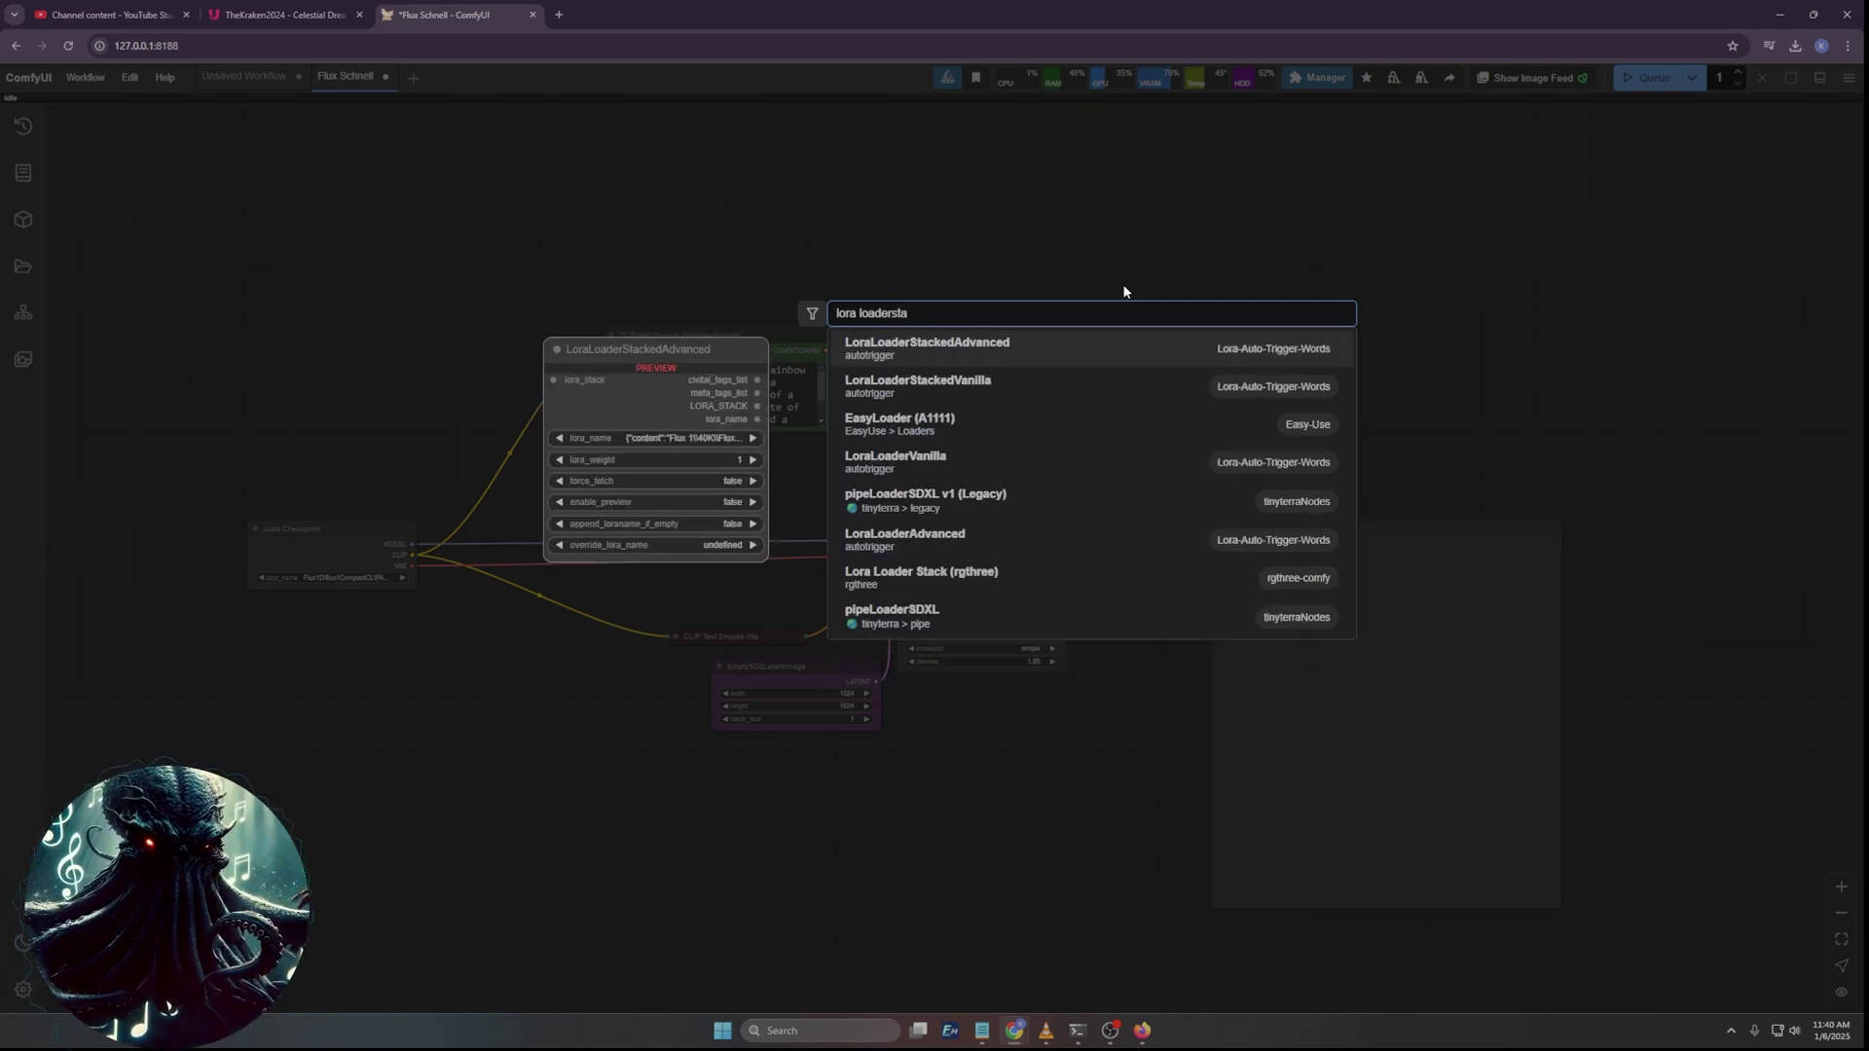
click(949, 351)
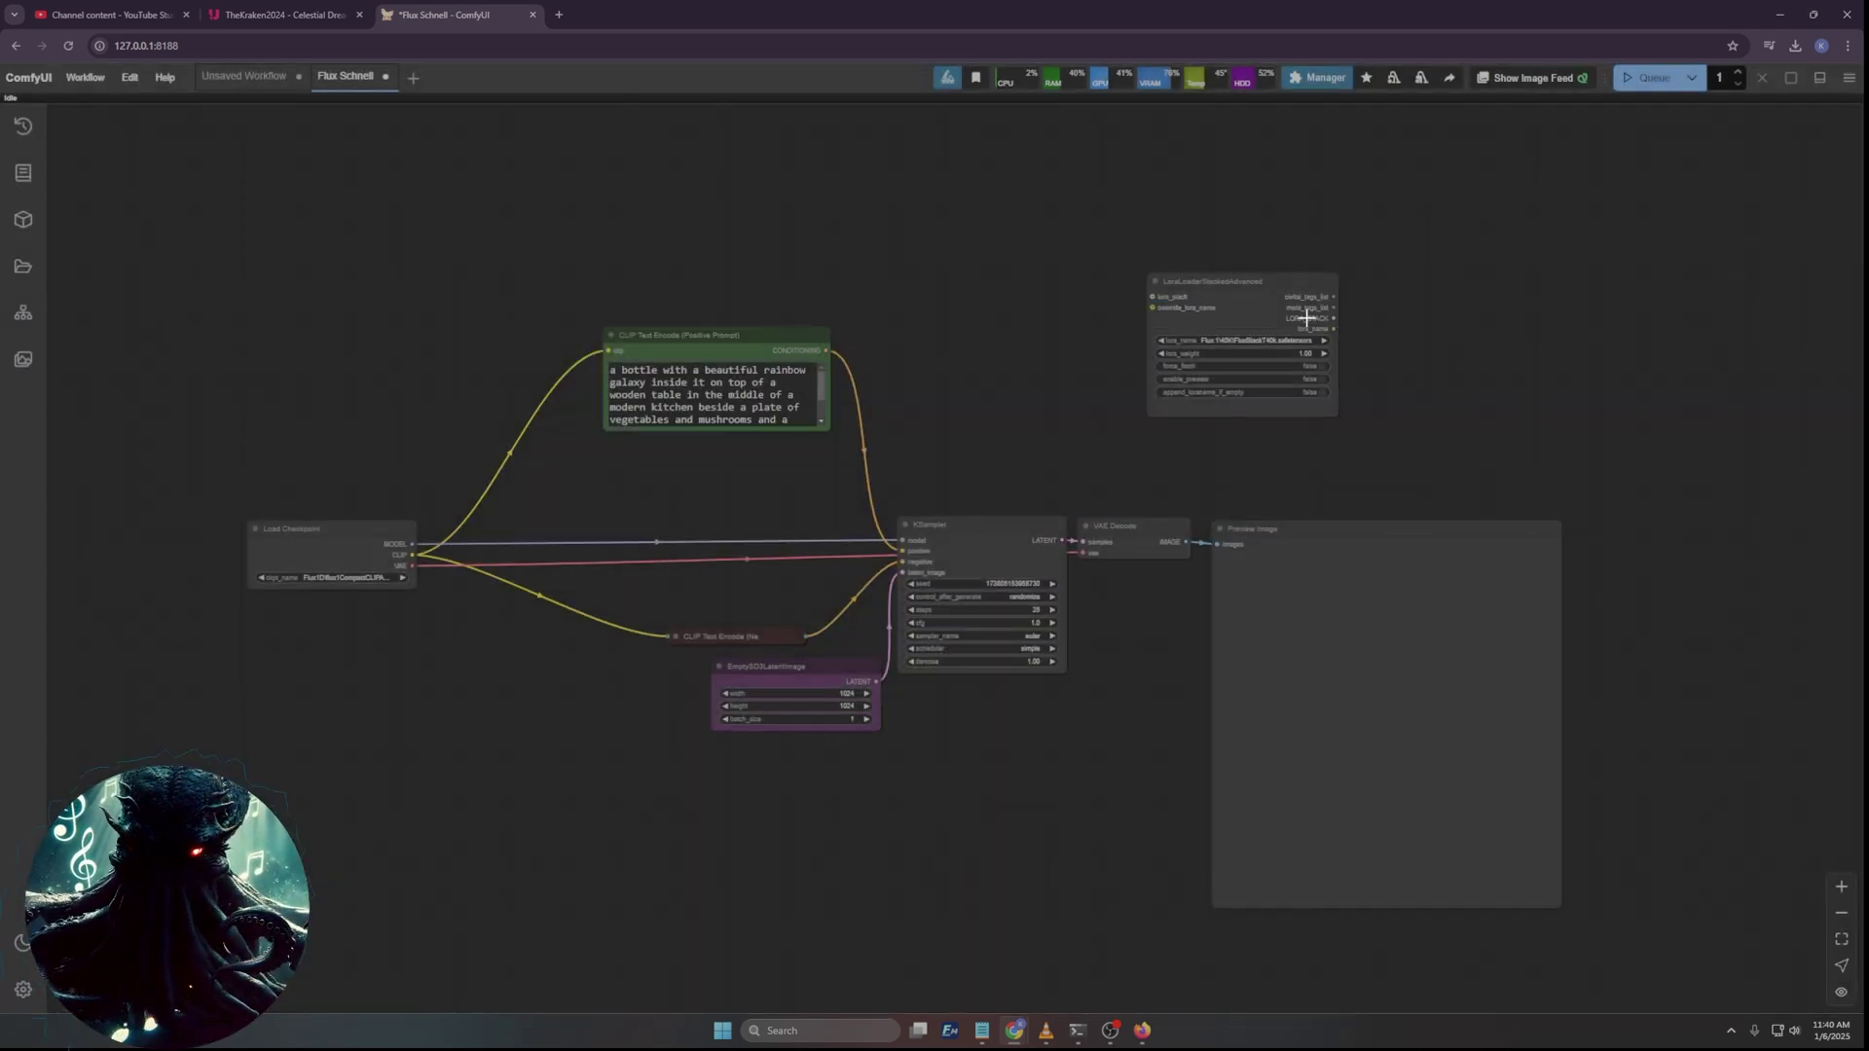
scroll(1306, 318, up, 8)
drag(1113, 257, 733, 236)
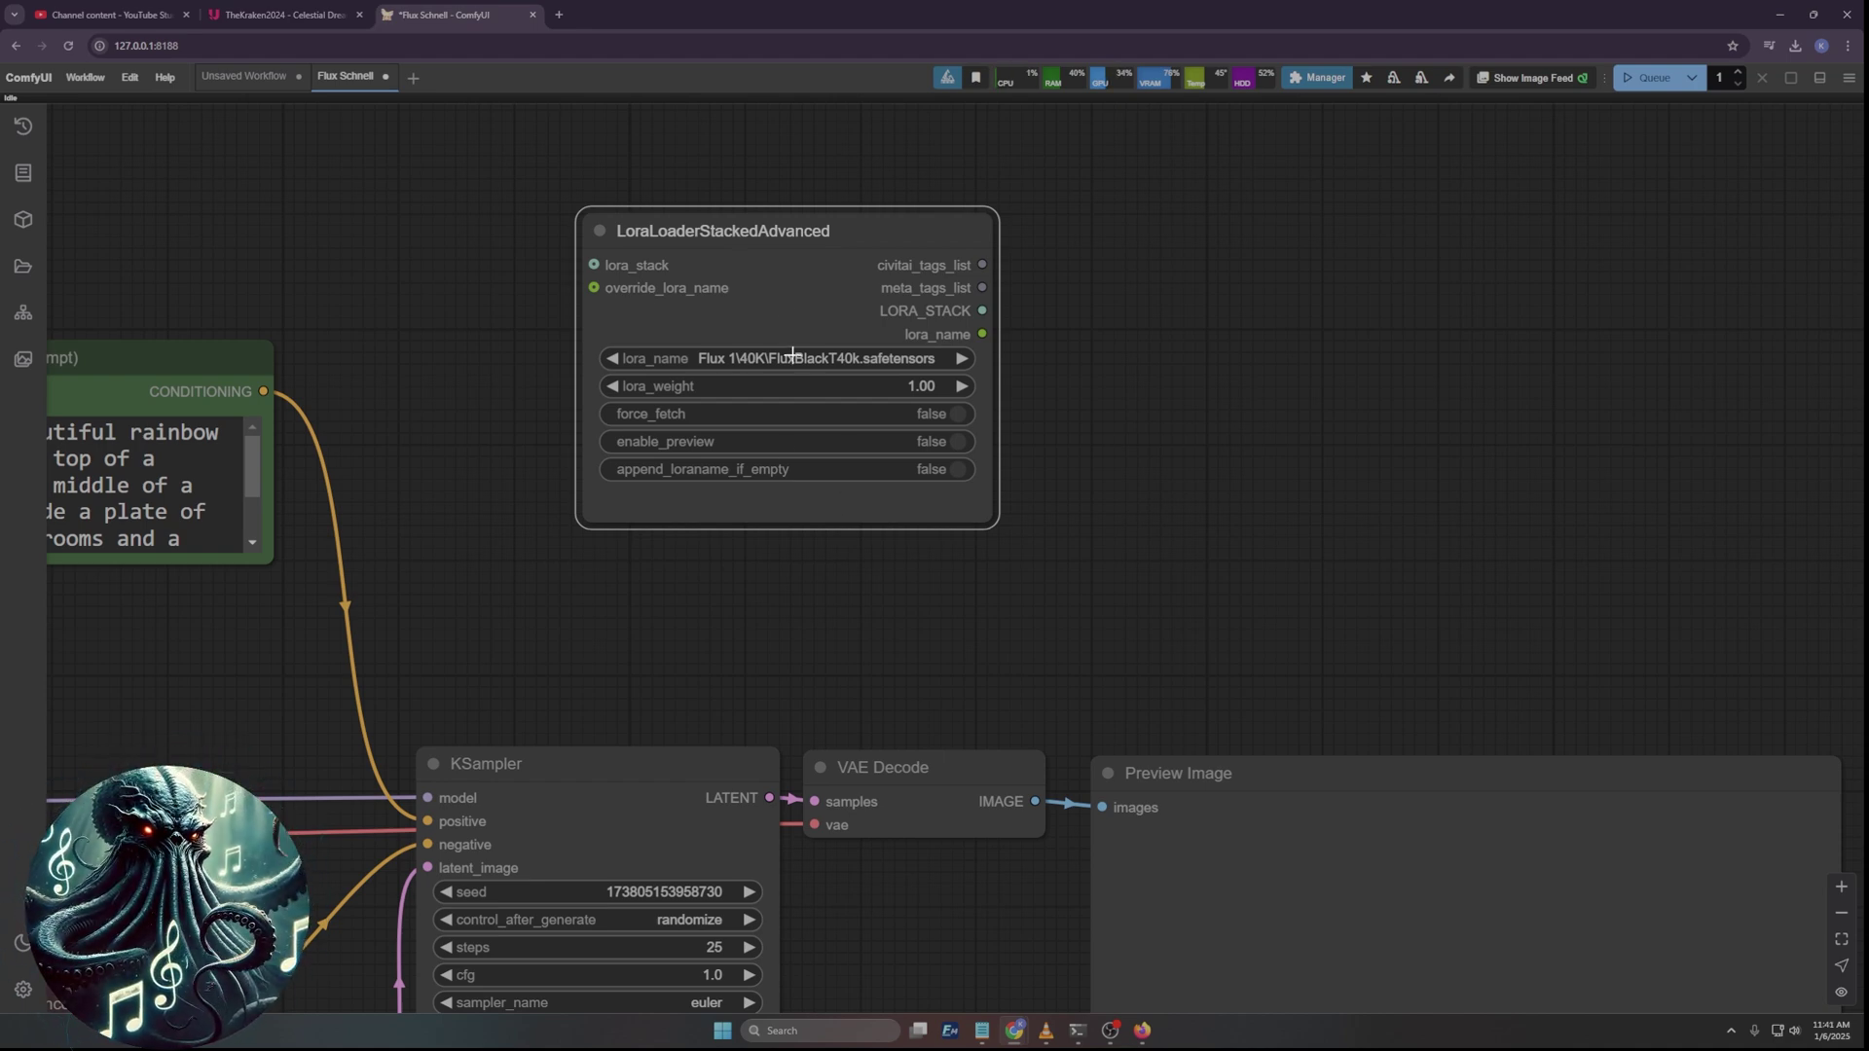
Set its lora_name to Flux 1 > Fantasy > flux-collagestyle.
click(717, 355)
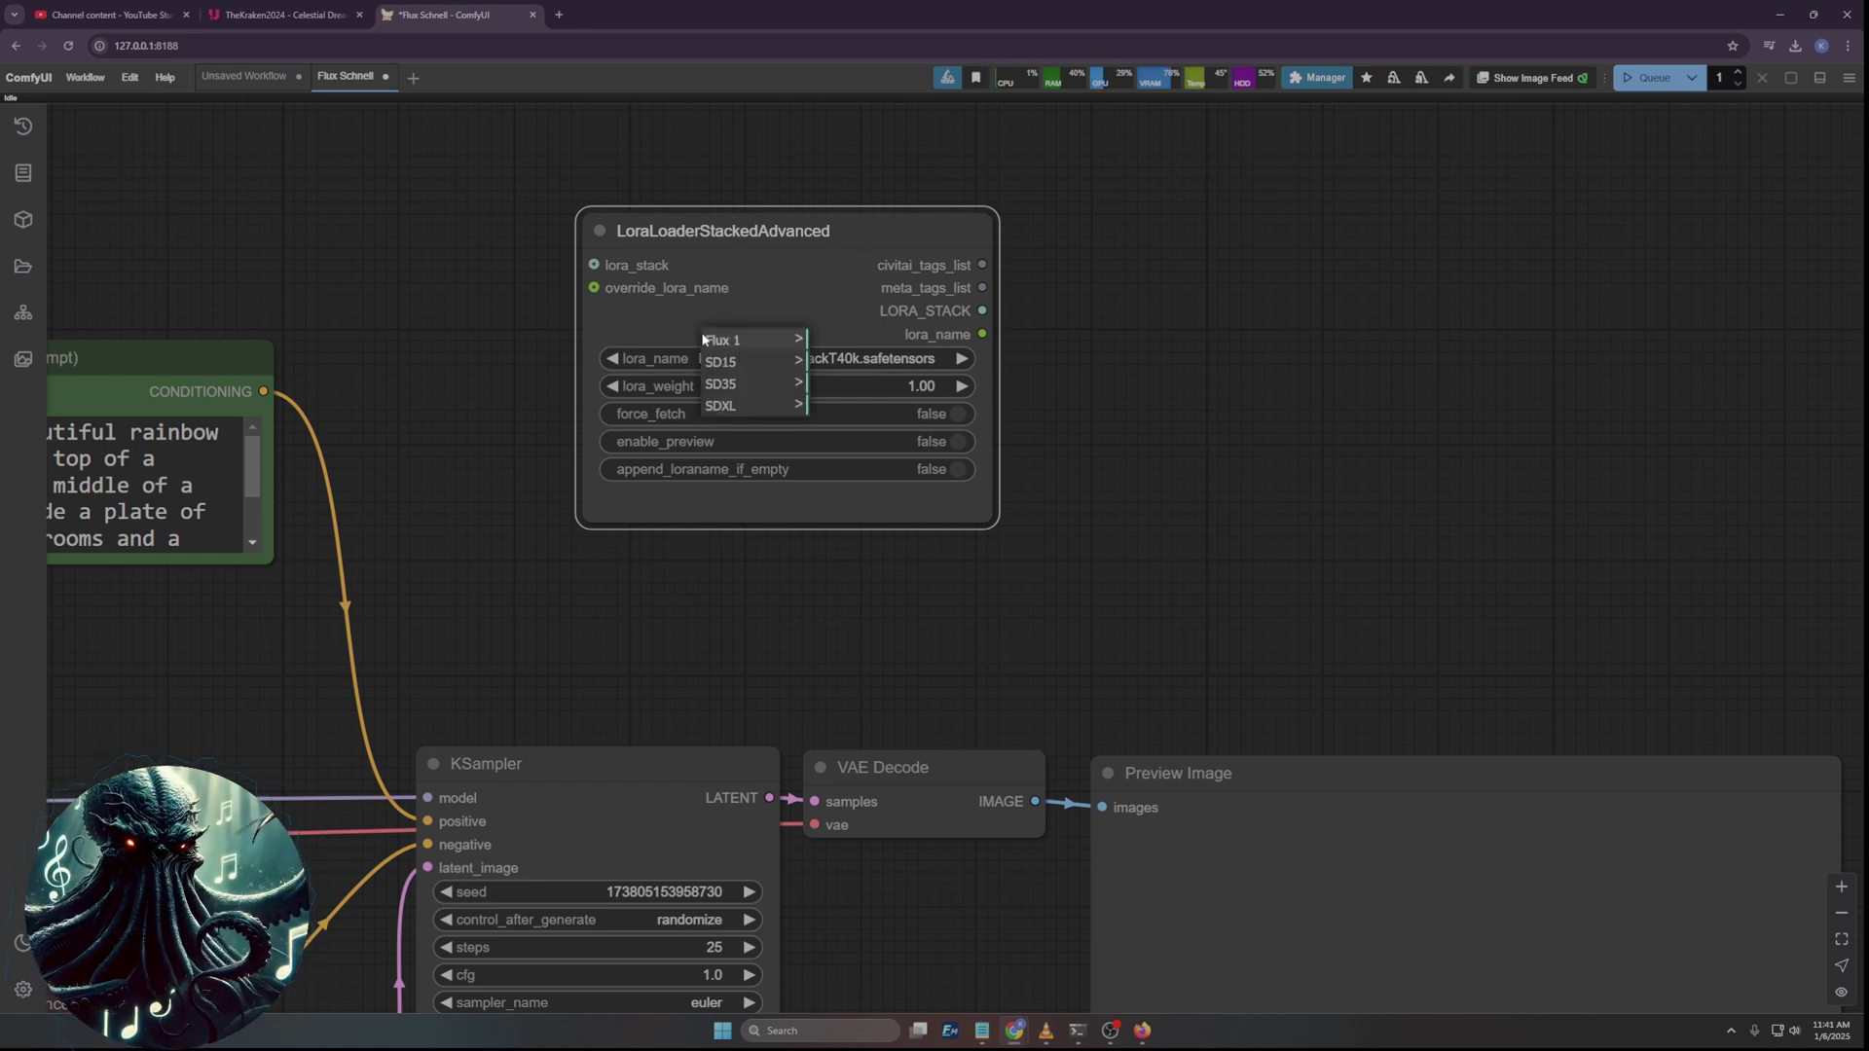
click(740, 340)
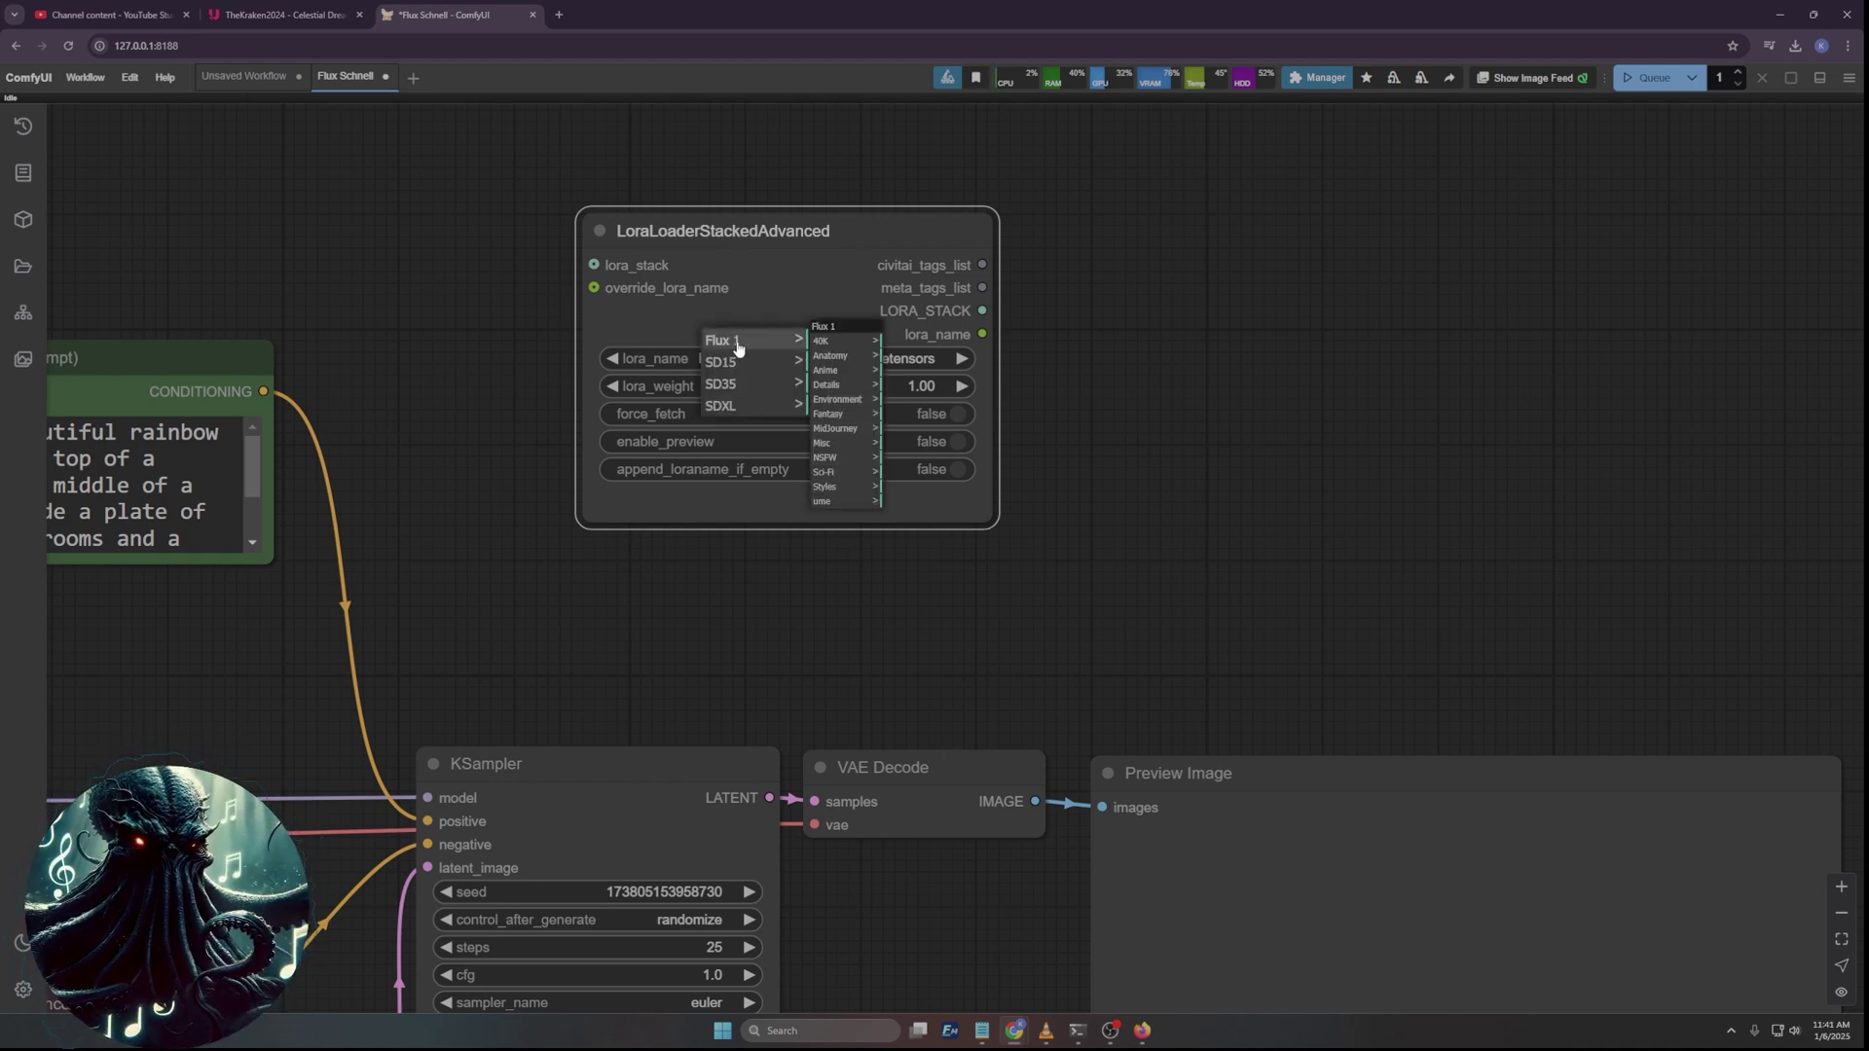
click(830, 416)
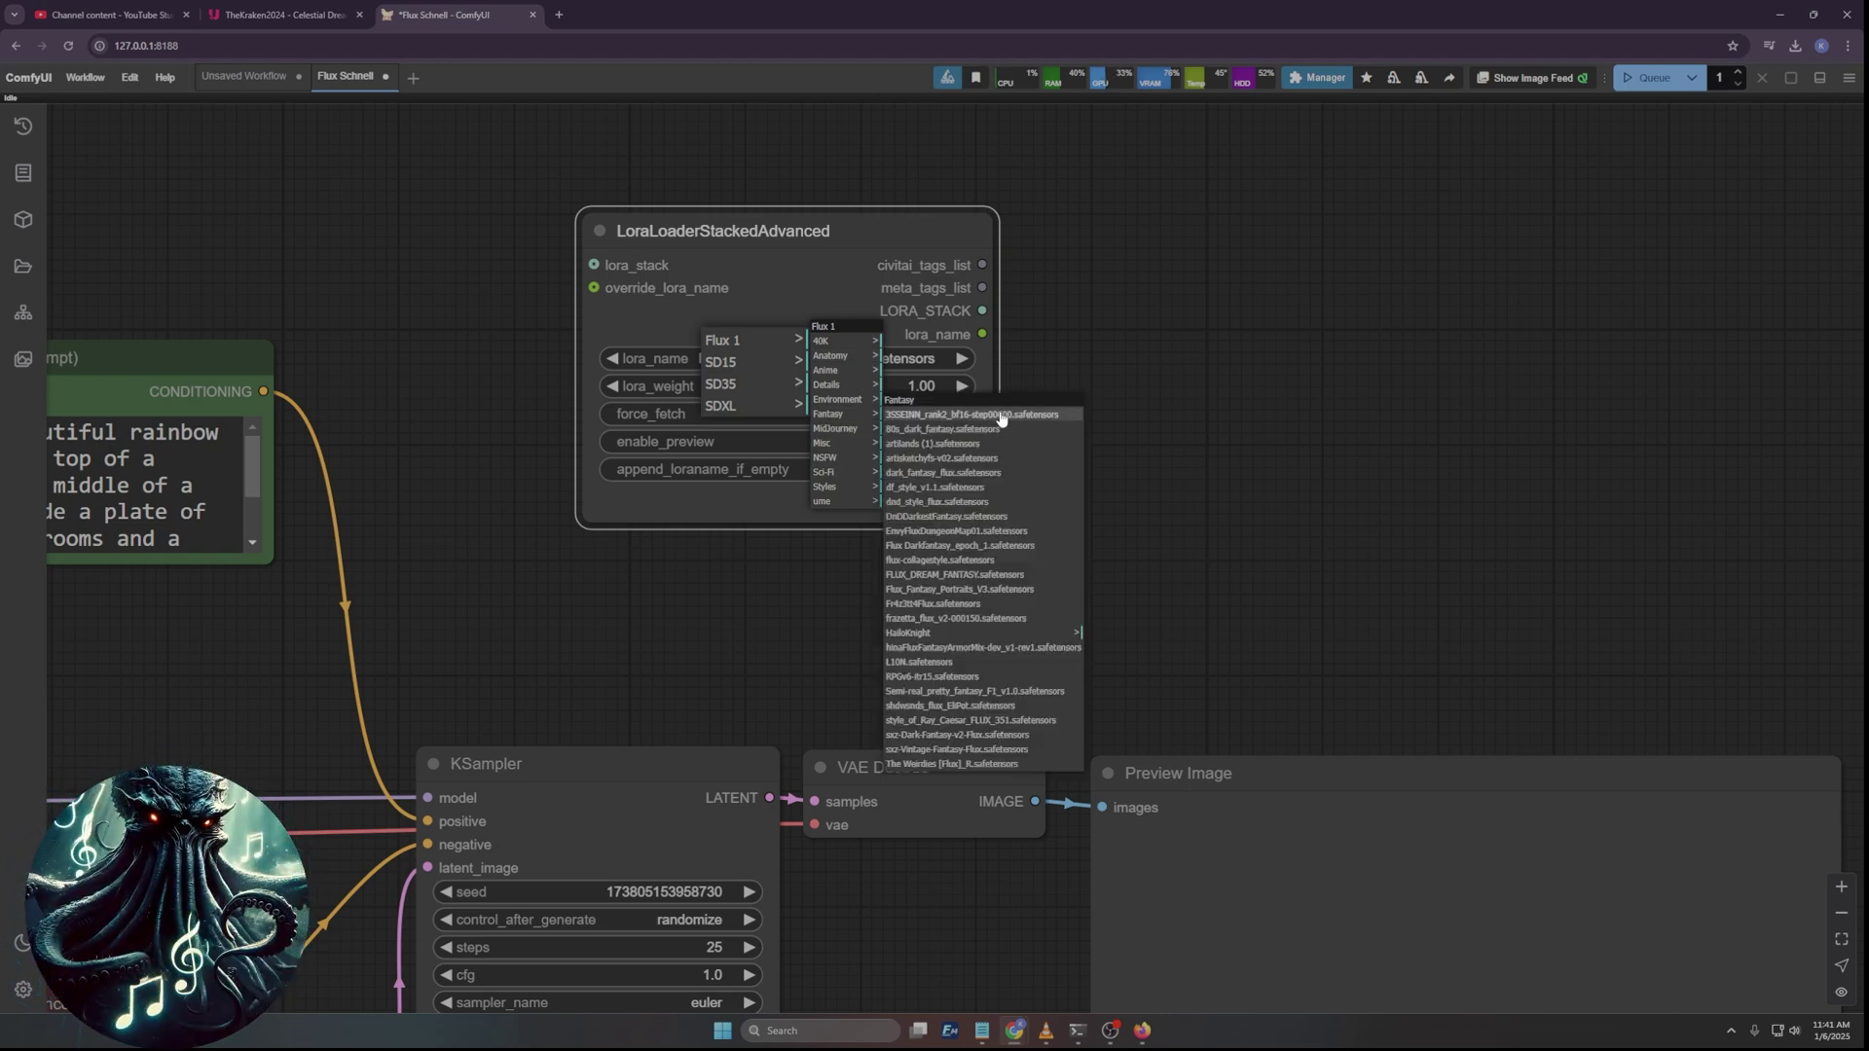
click(962, 562)
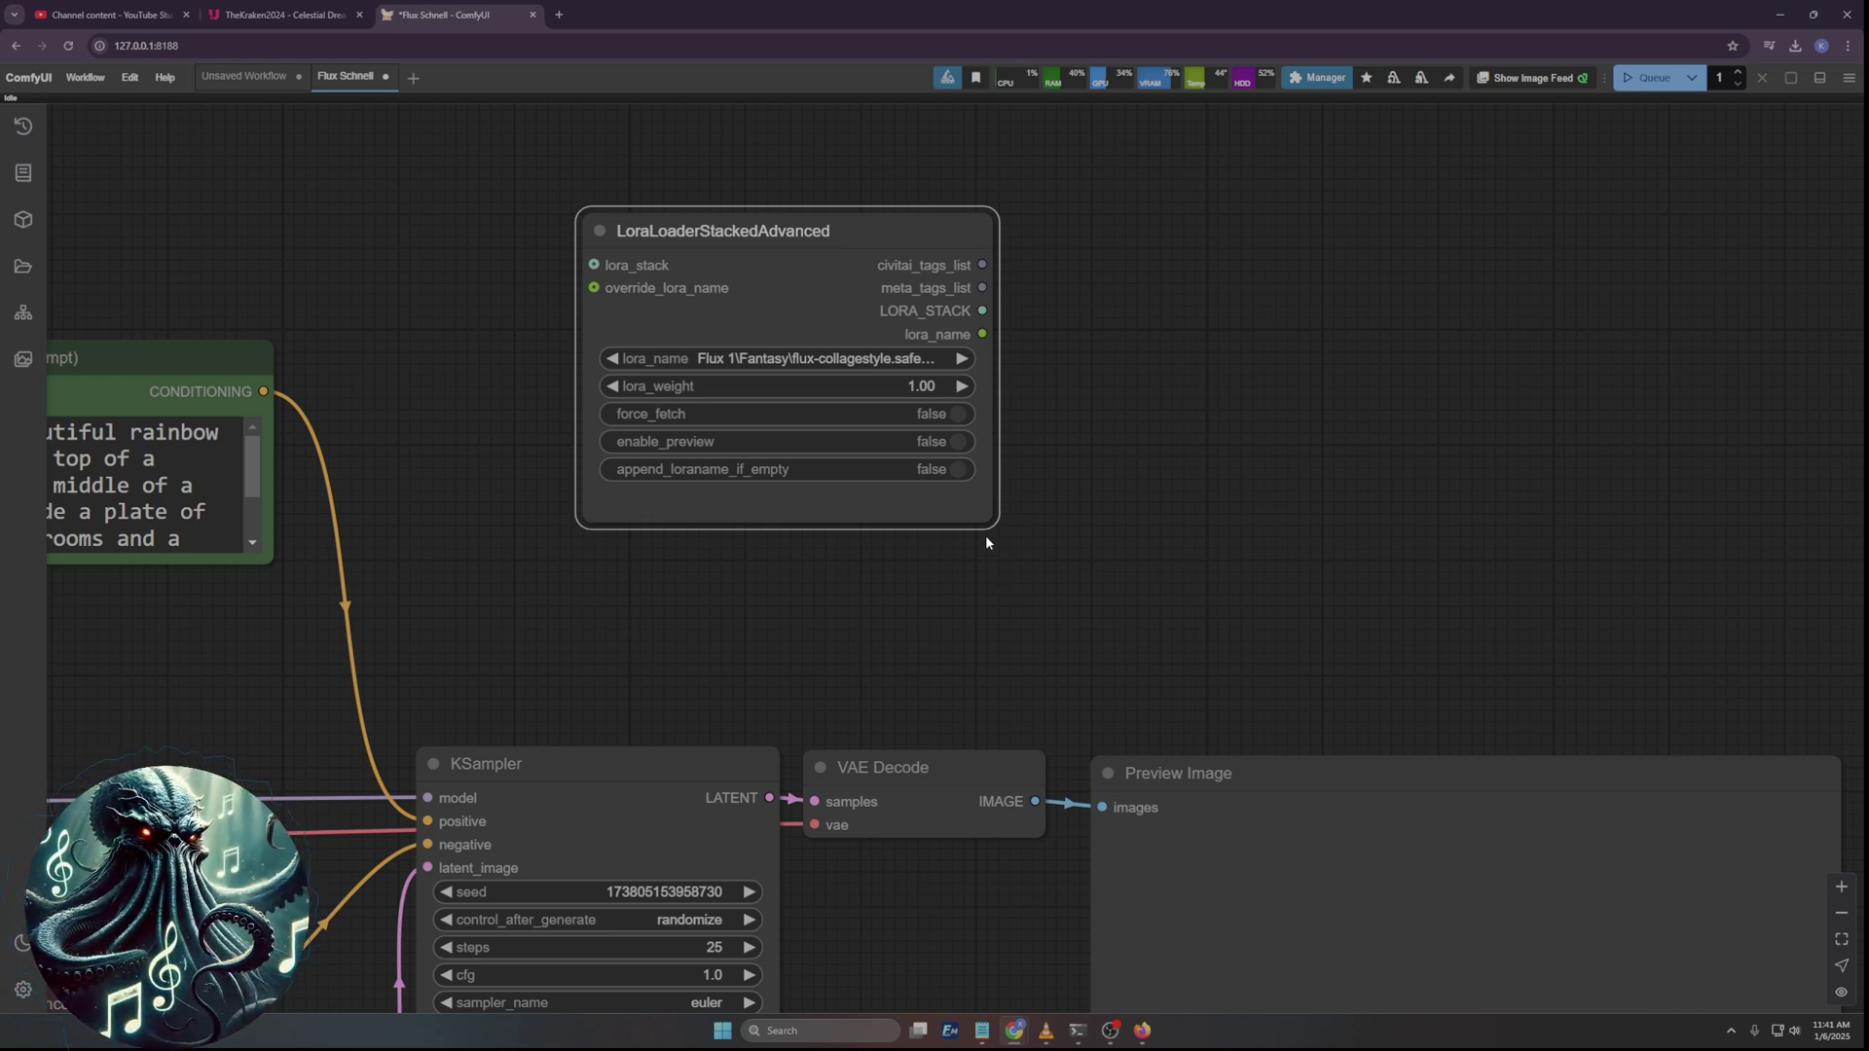
drag(1061, 438, 1089, 505)
Add a CR Apply LoRA Stack node above the sampler.
drag(745, 313, 710, 220)
double_click(765, 622)
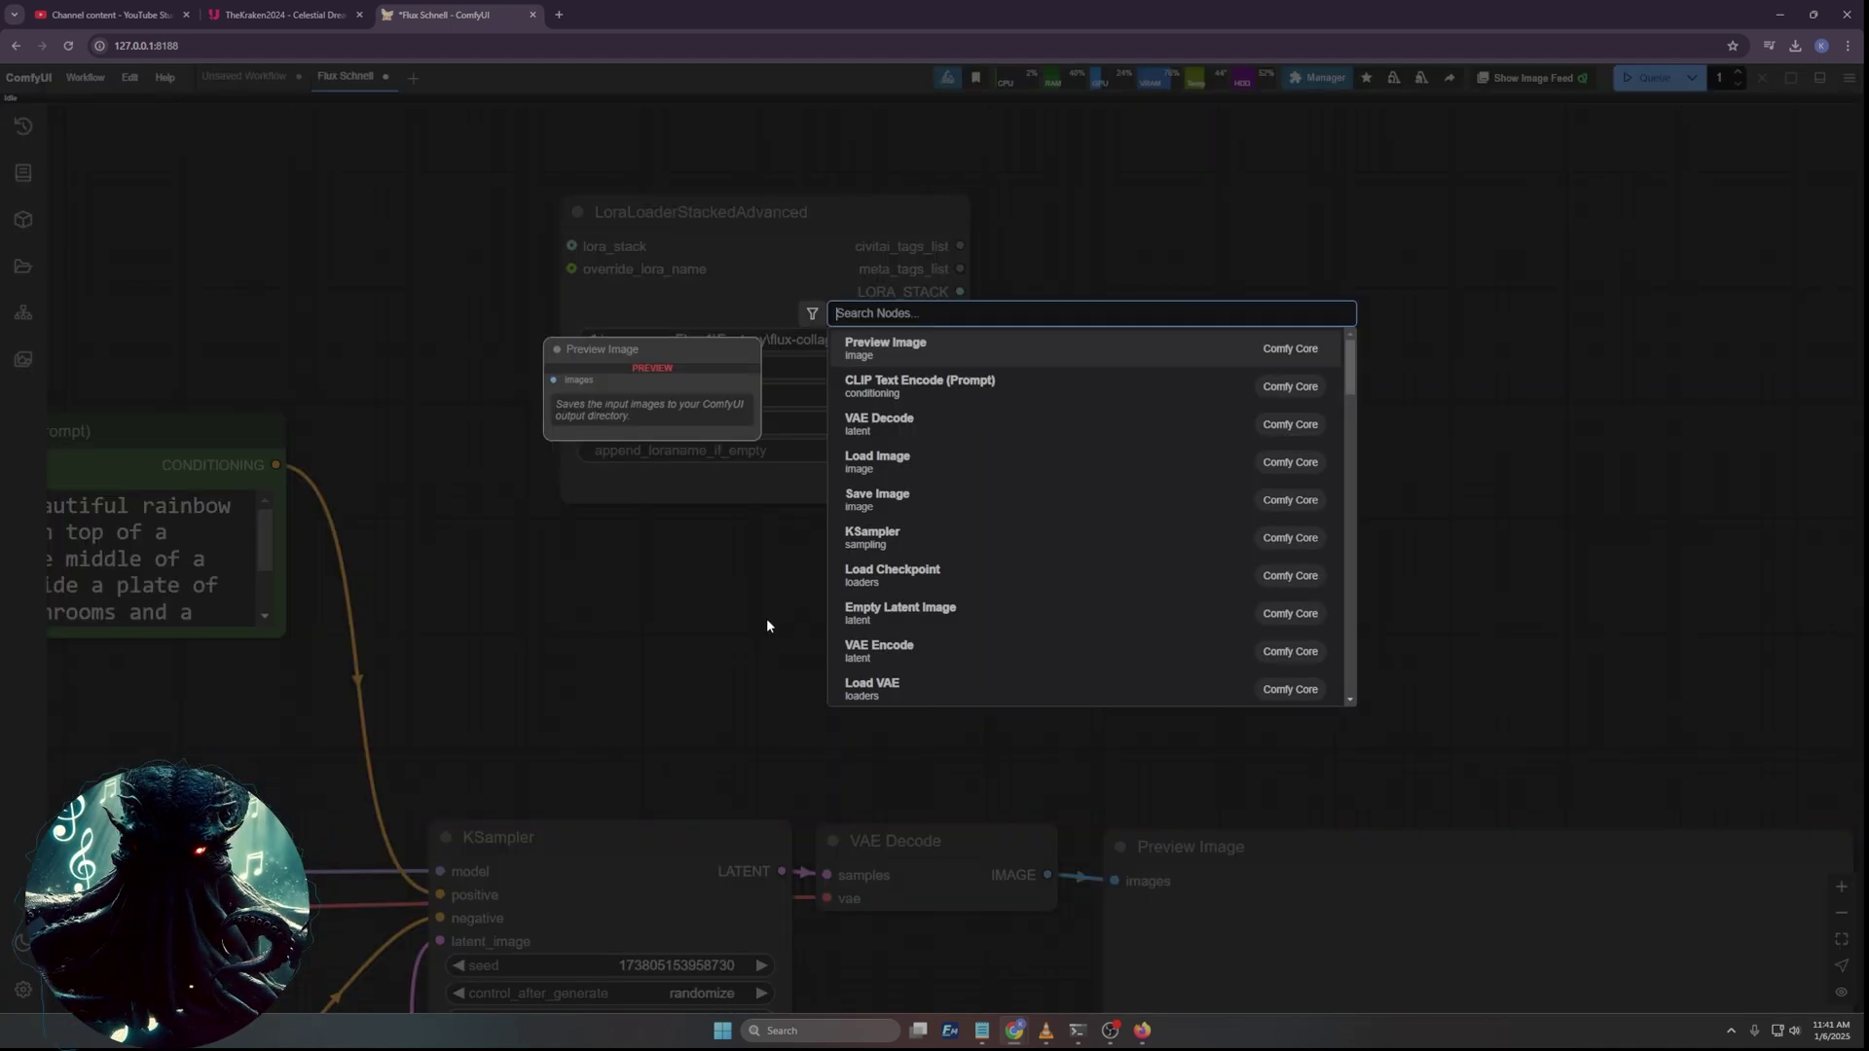
text(appla)
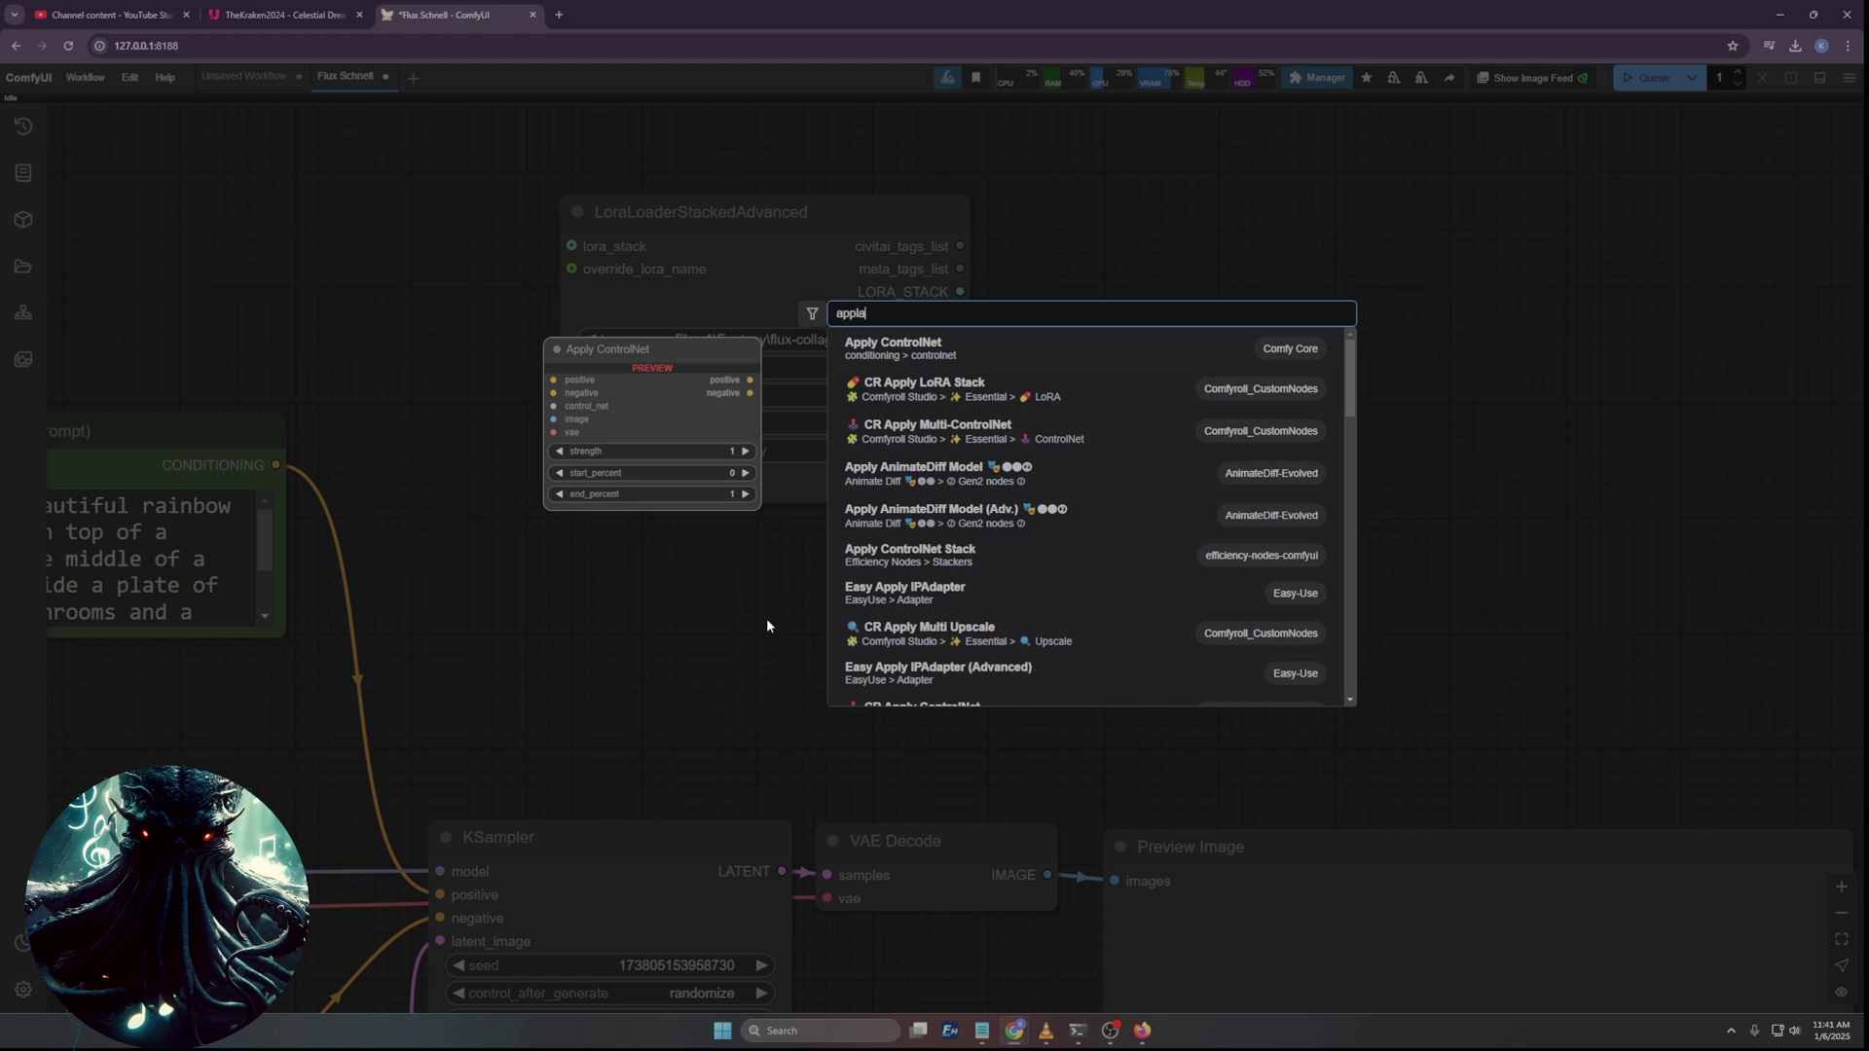
click(937, 394)
drag(898, 629, 1154, 652)
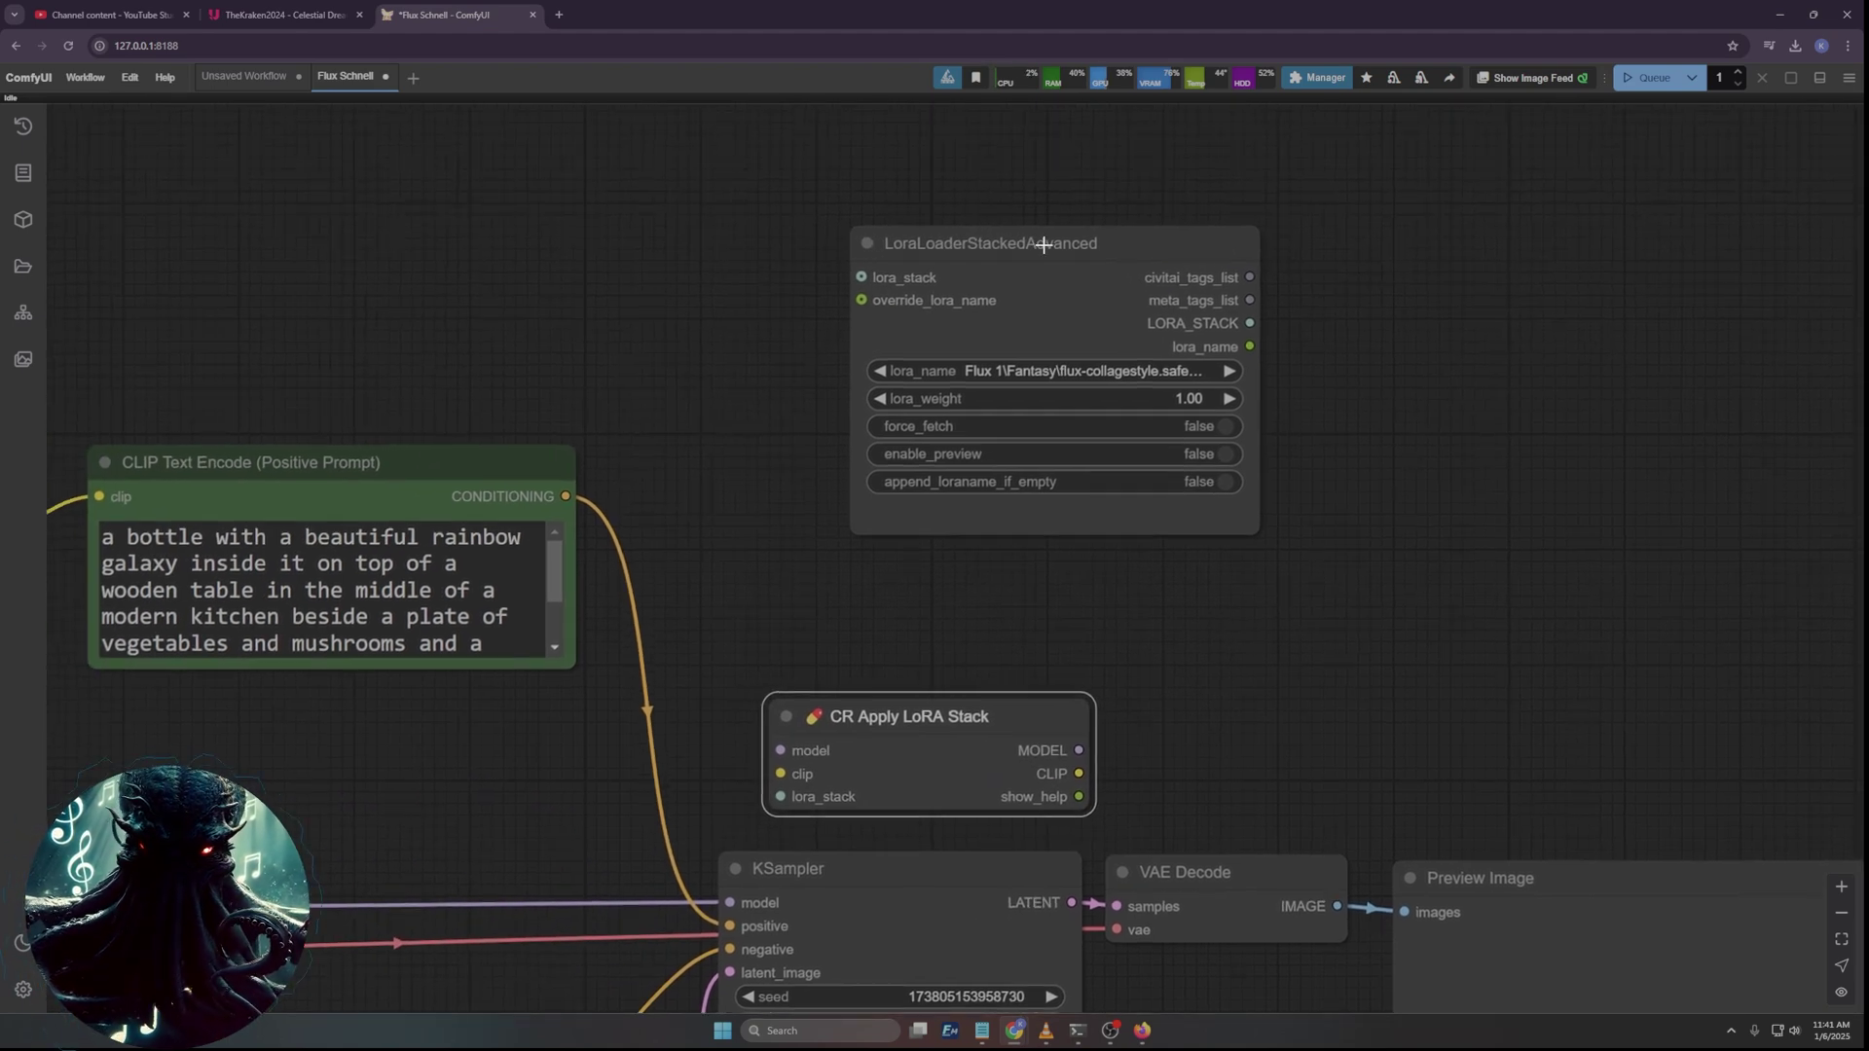
drag(1047, 252, 915, 191)
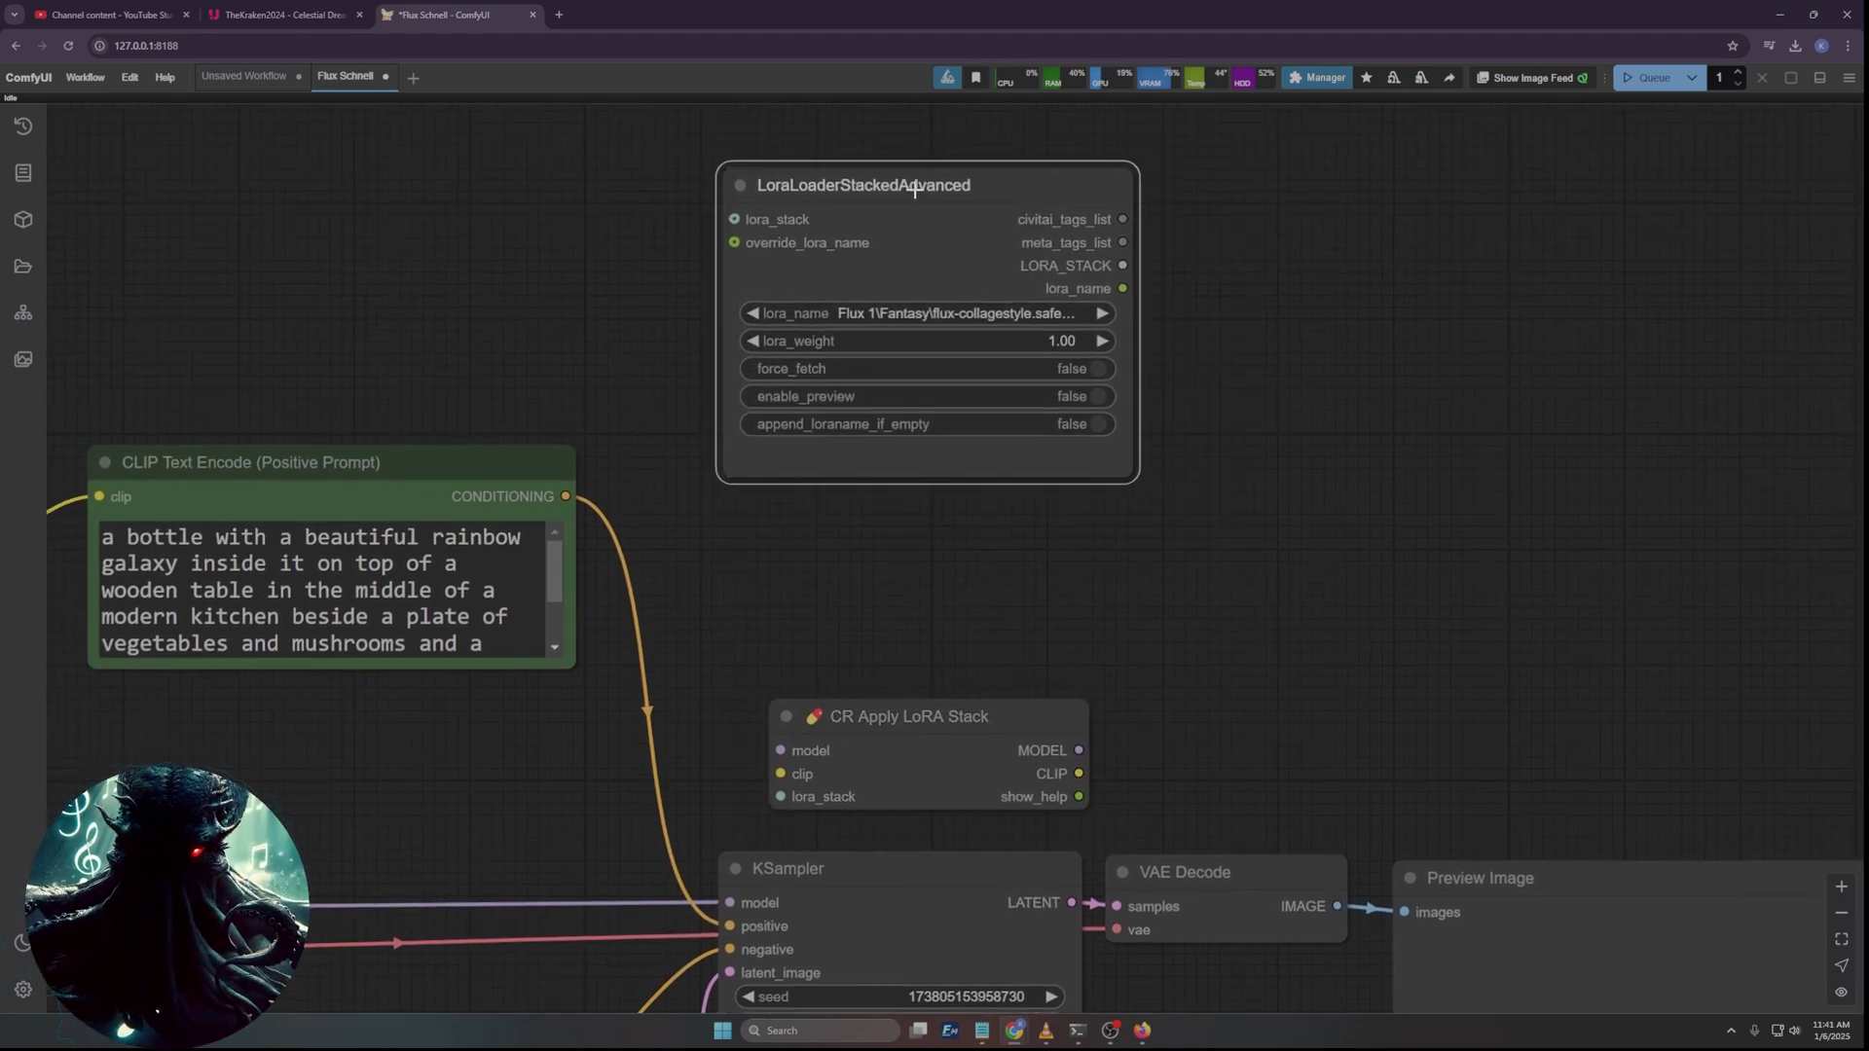
Add a TagsSelector and connect the LoRA loader's civitai_tags_list to its tags_list.
double_click(1259, 496)
text(ta)
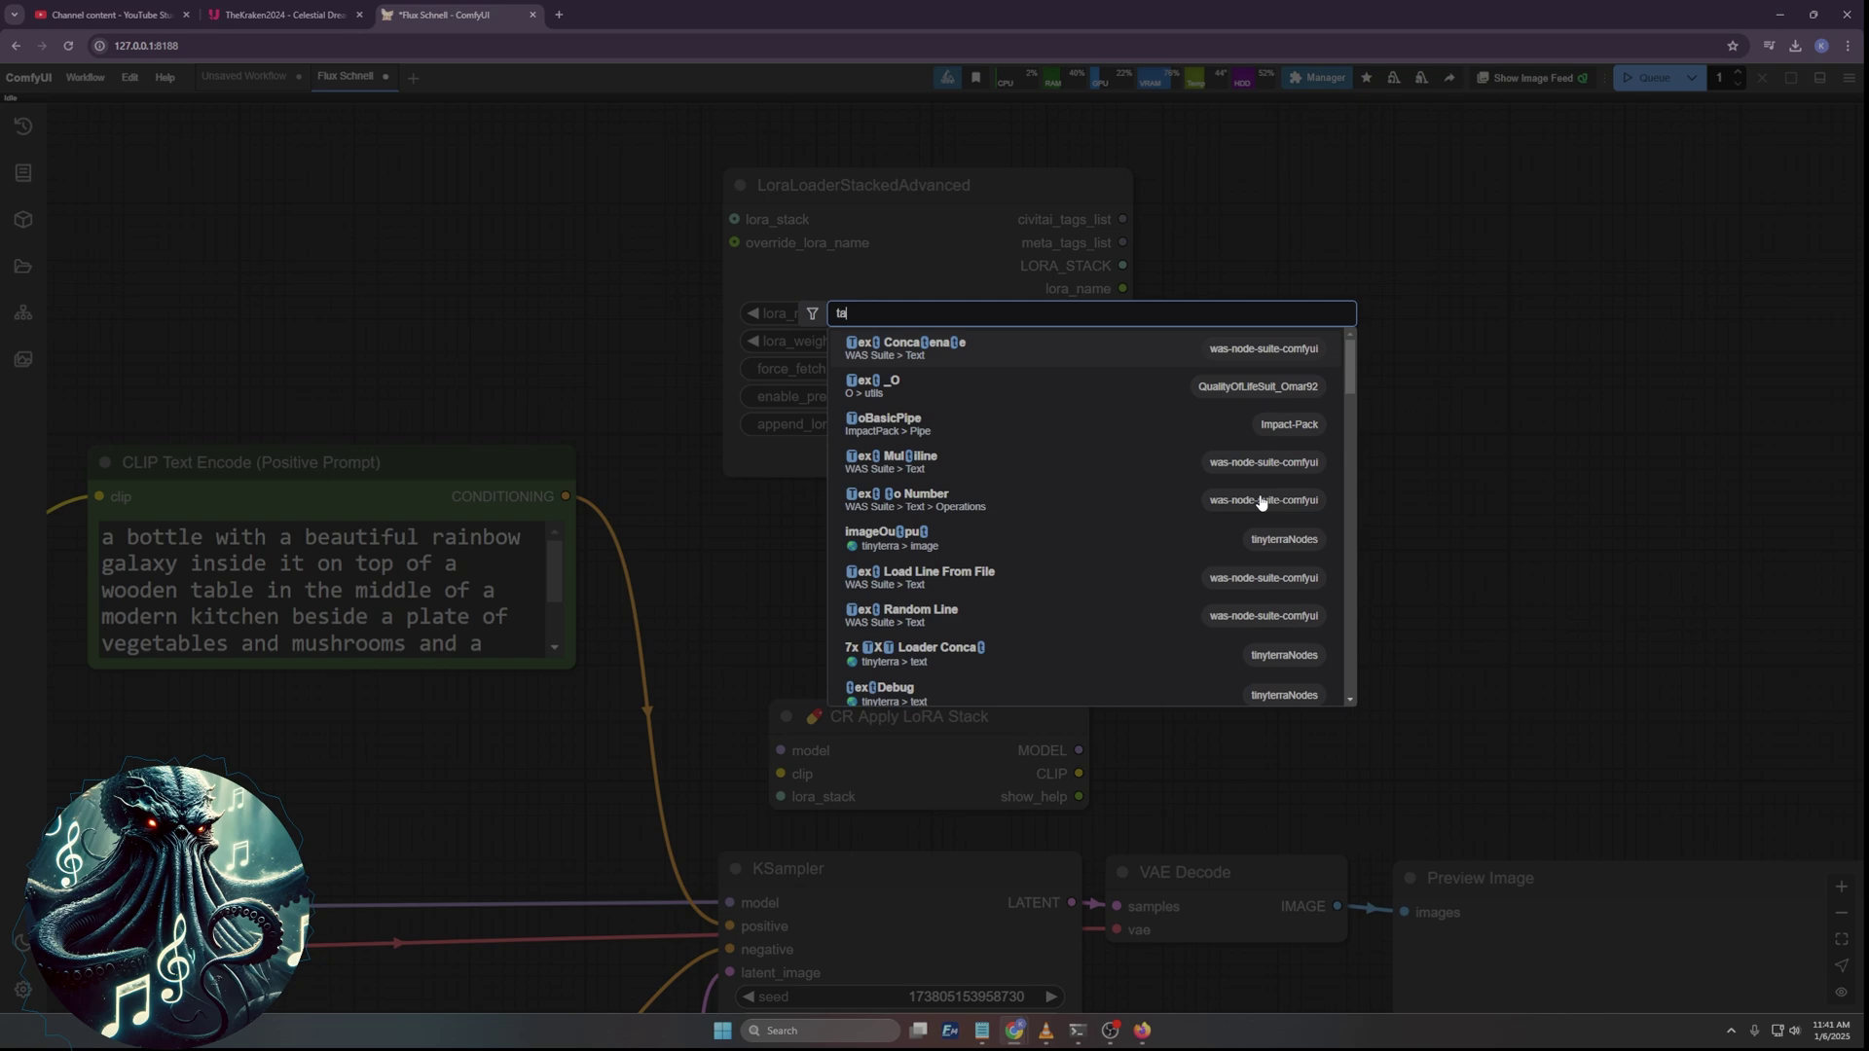
text(g se)
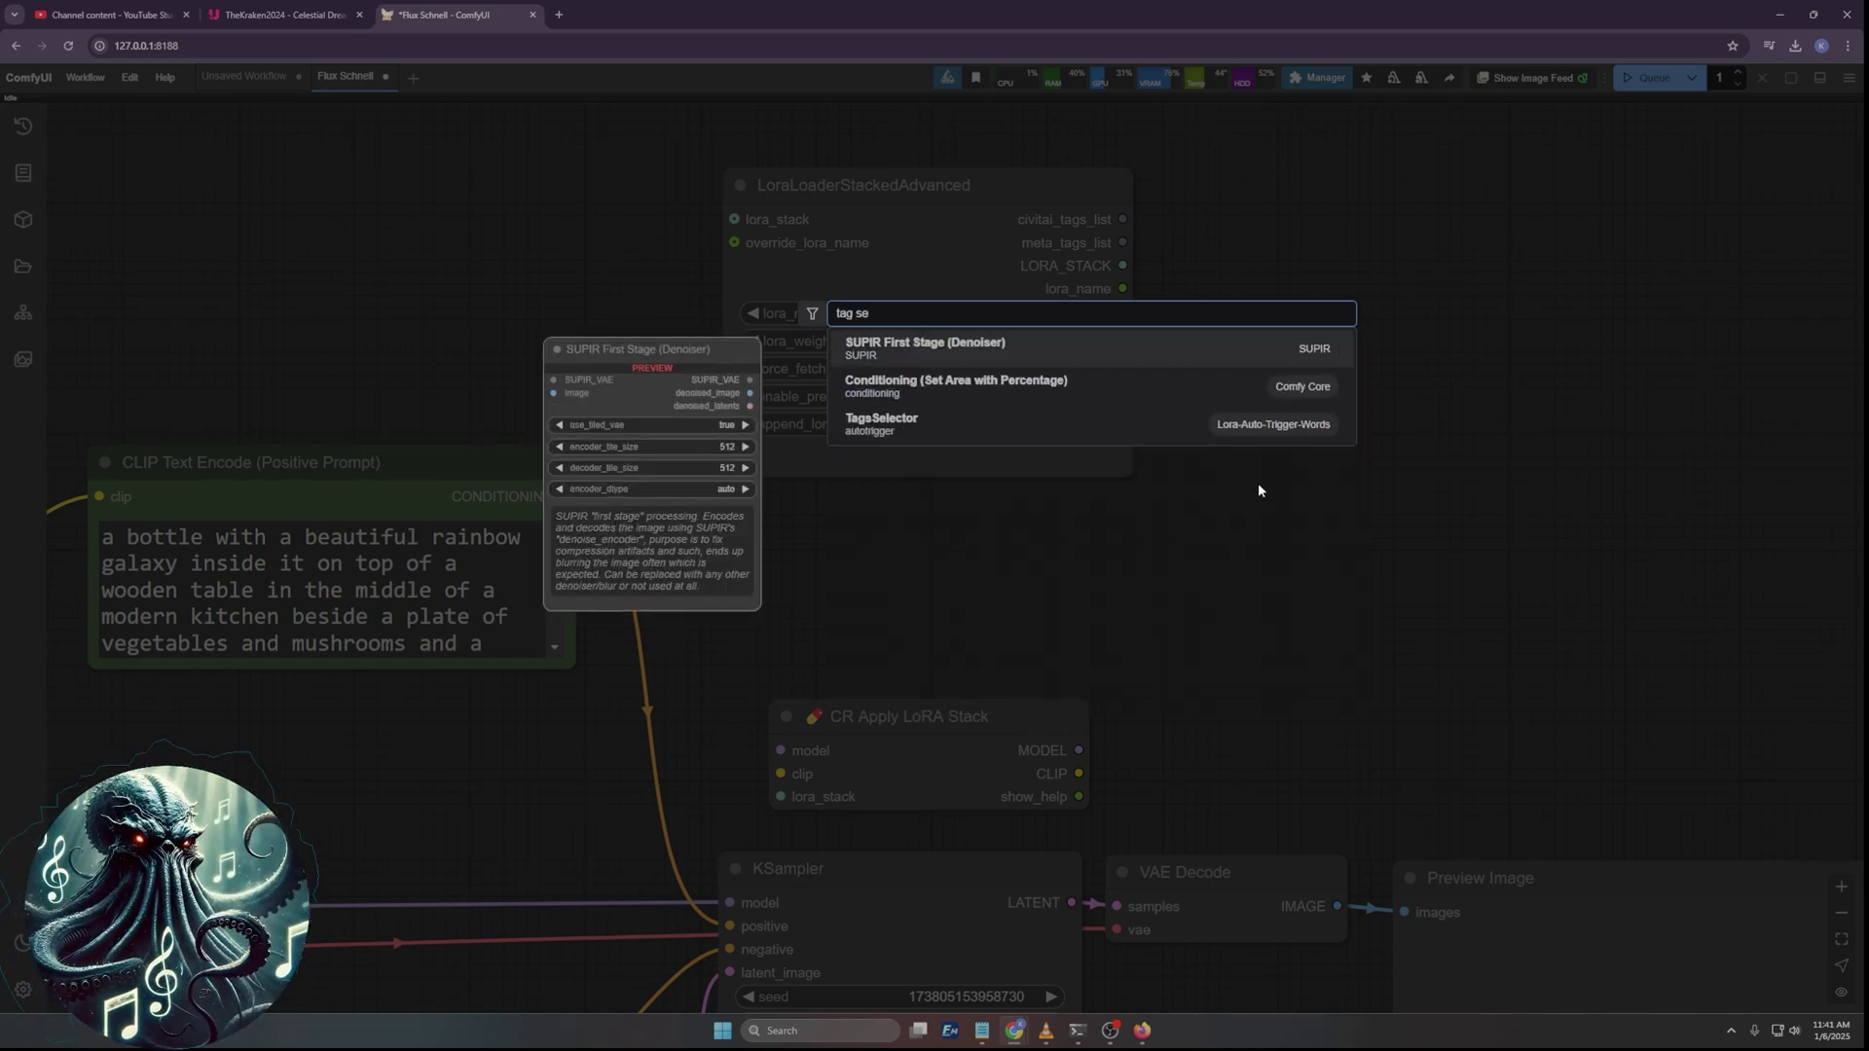
click(954, 428)
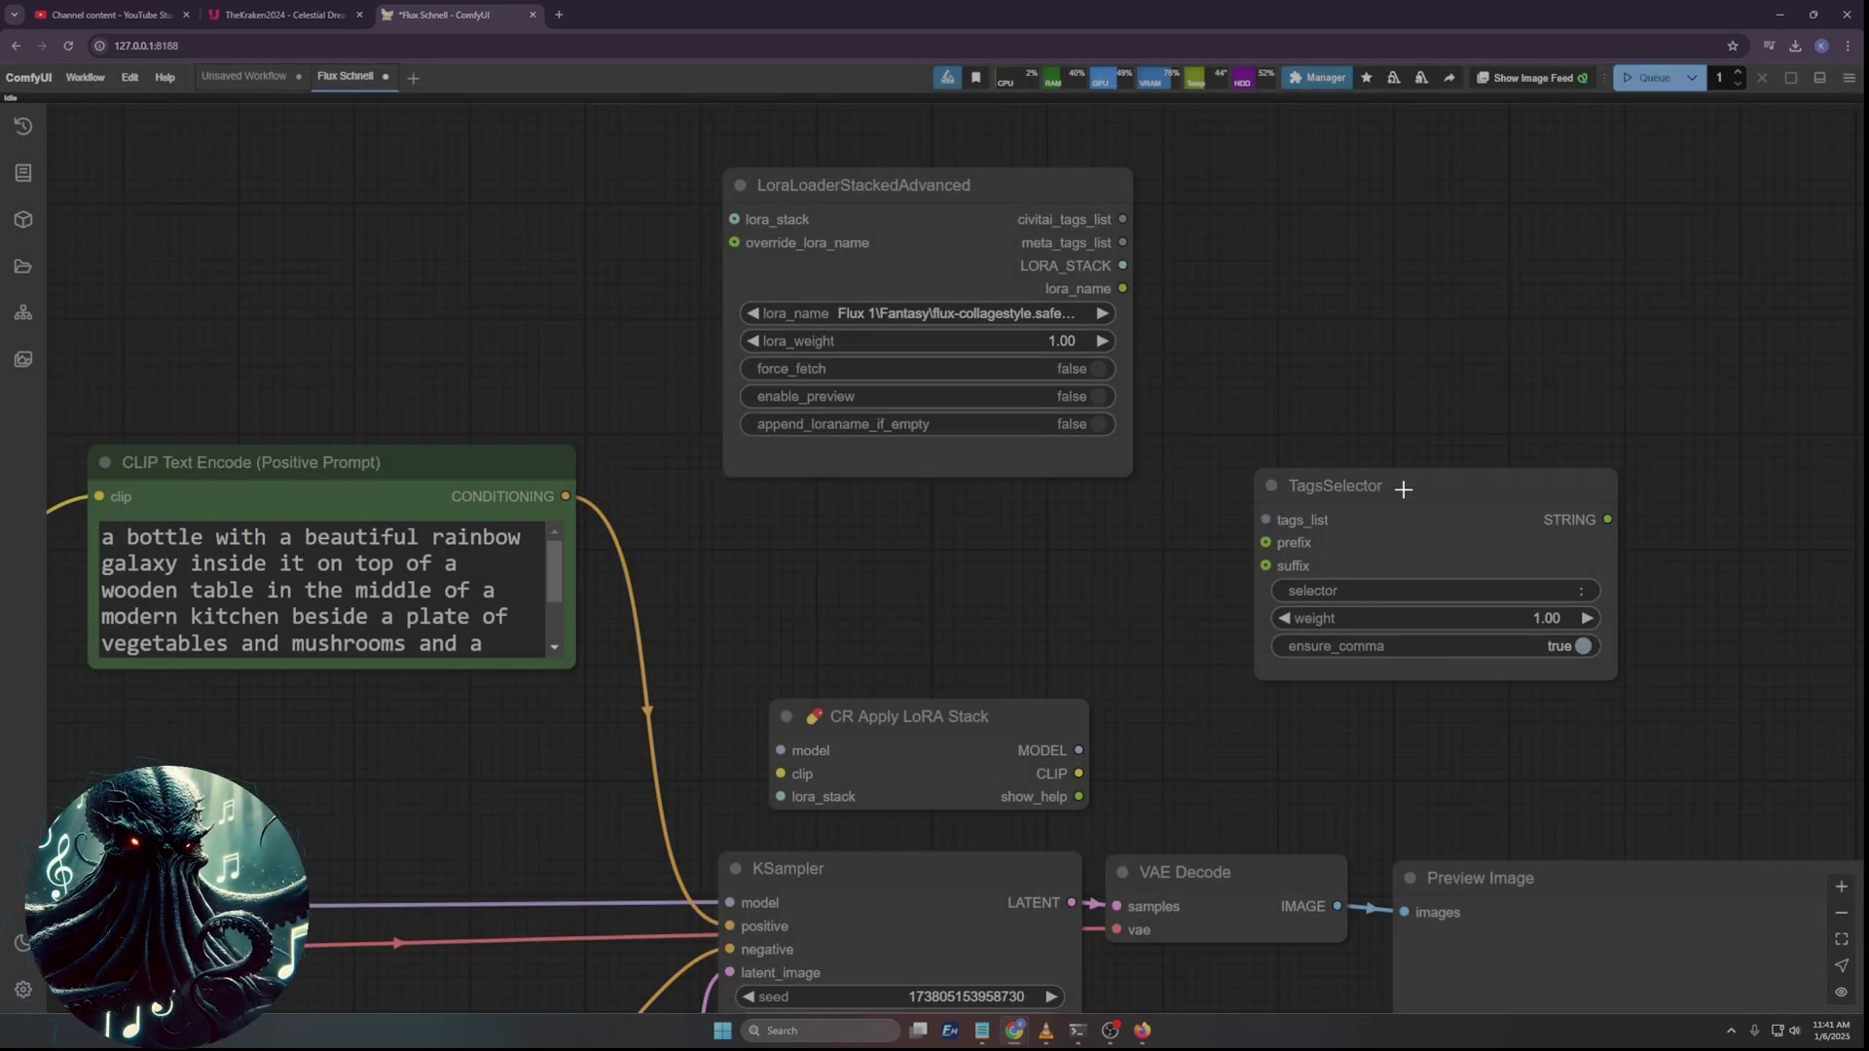
drag(1351, 407, 1206, 370)
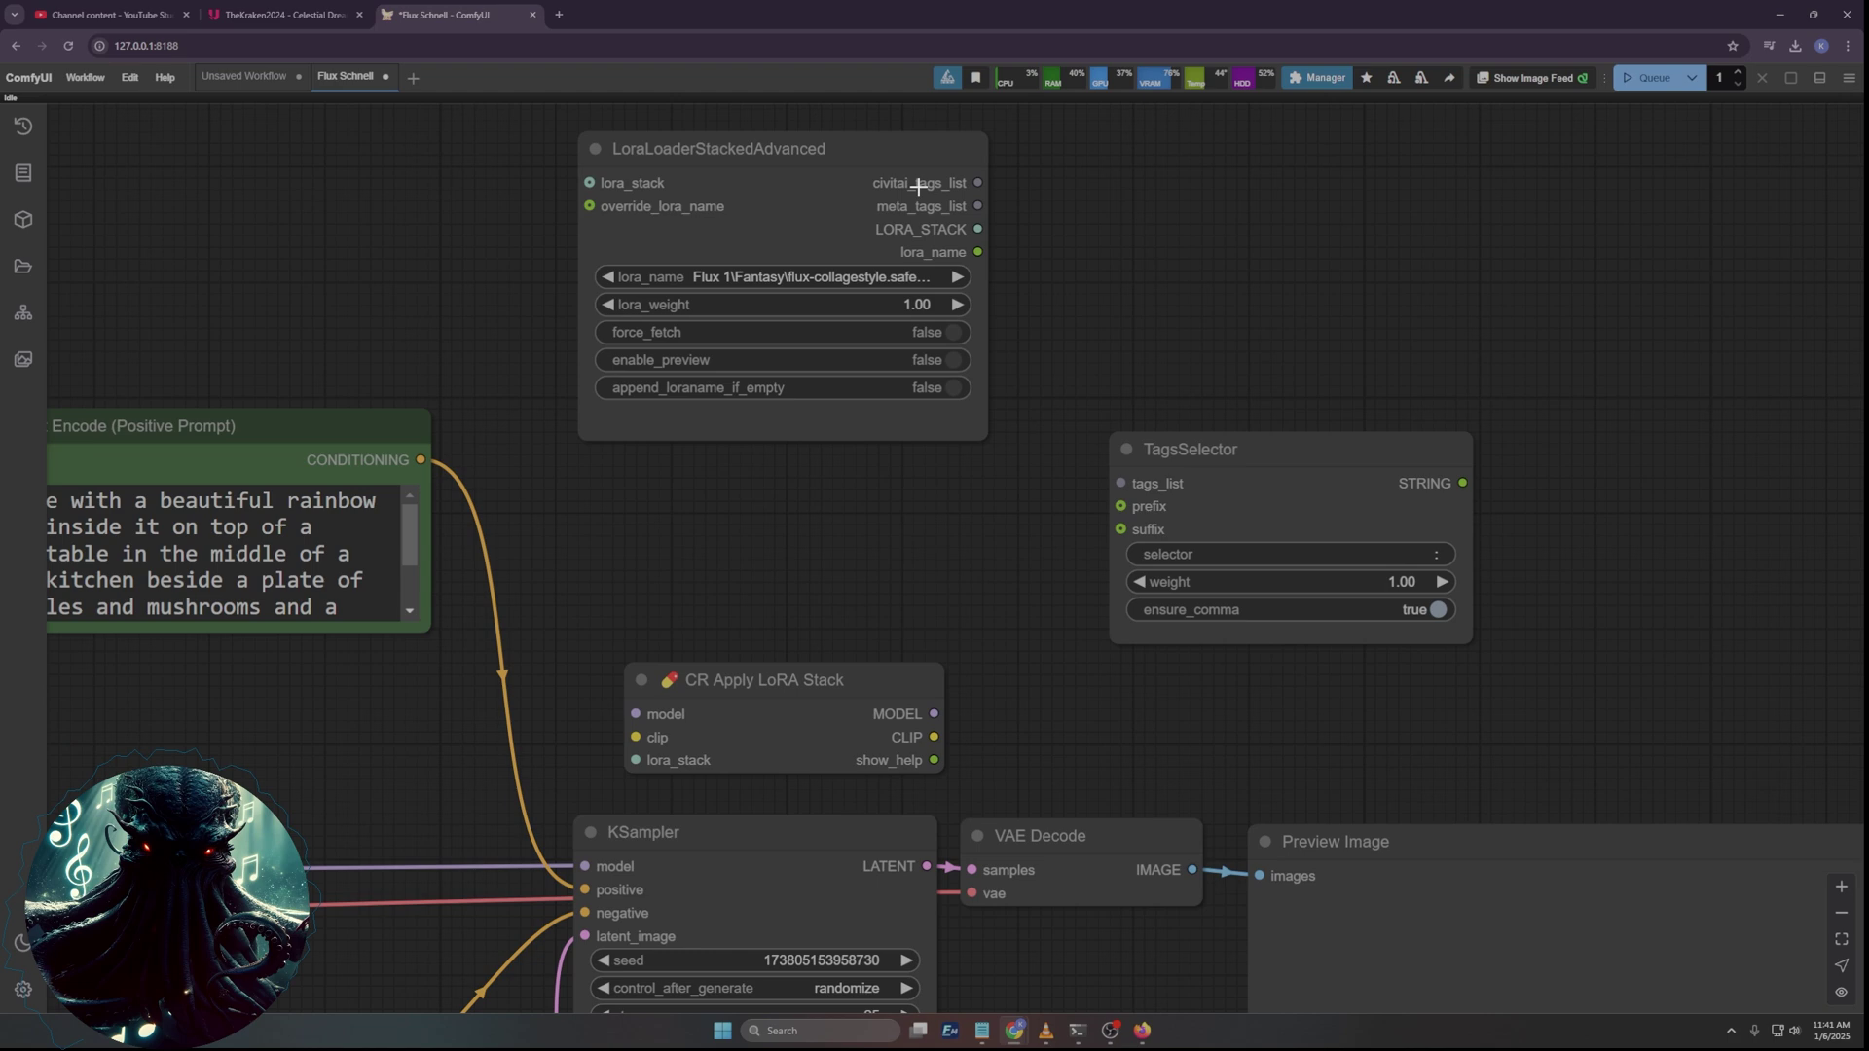
drag(977, 183, 1121, 494)
drag(1193, 626, 911, 538)
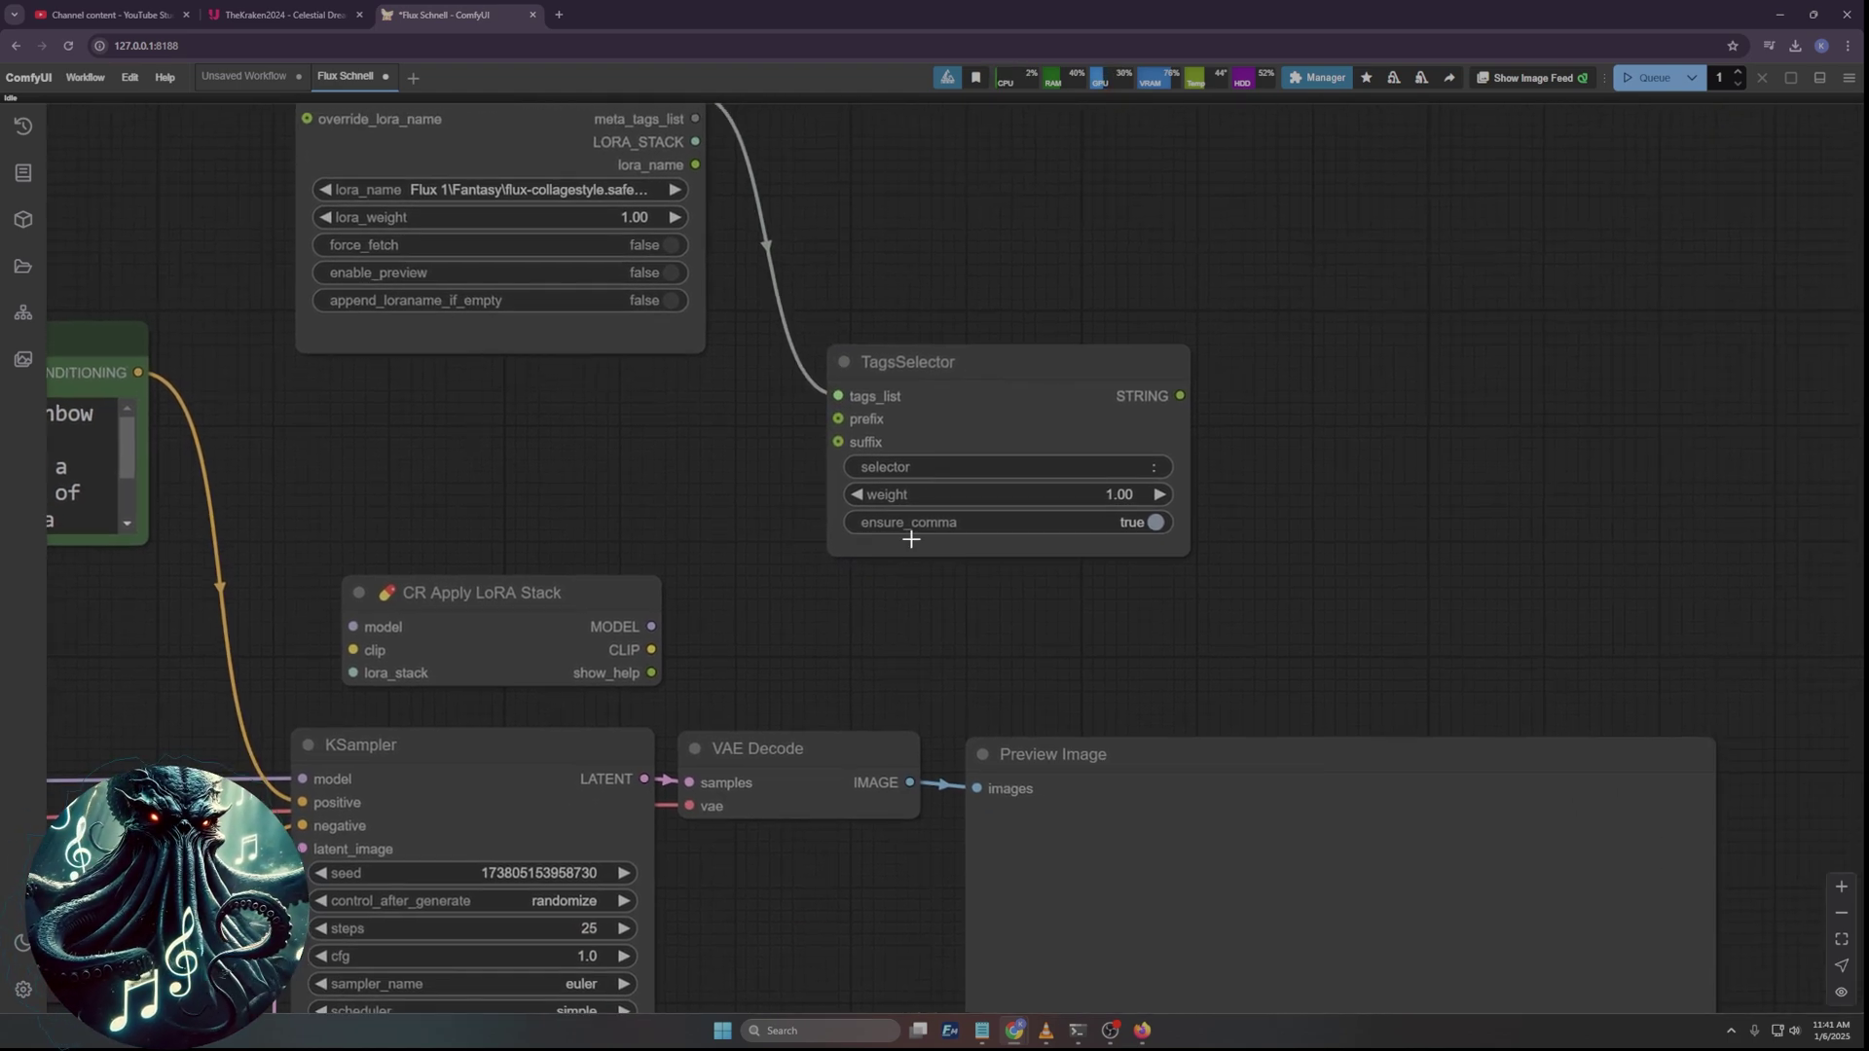
Add a ShowText node fed by TagsSelector's STRING output.
double_click(1306, 401)
text(show)
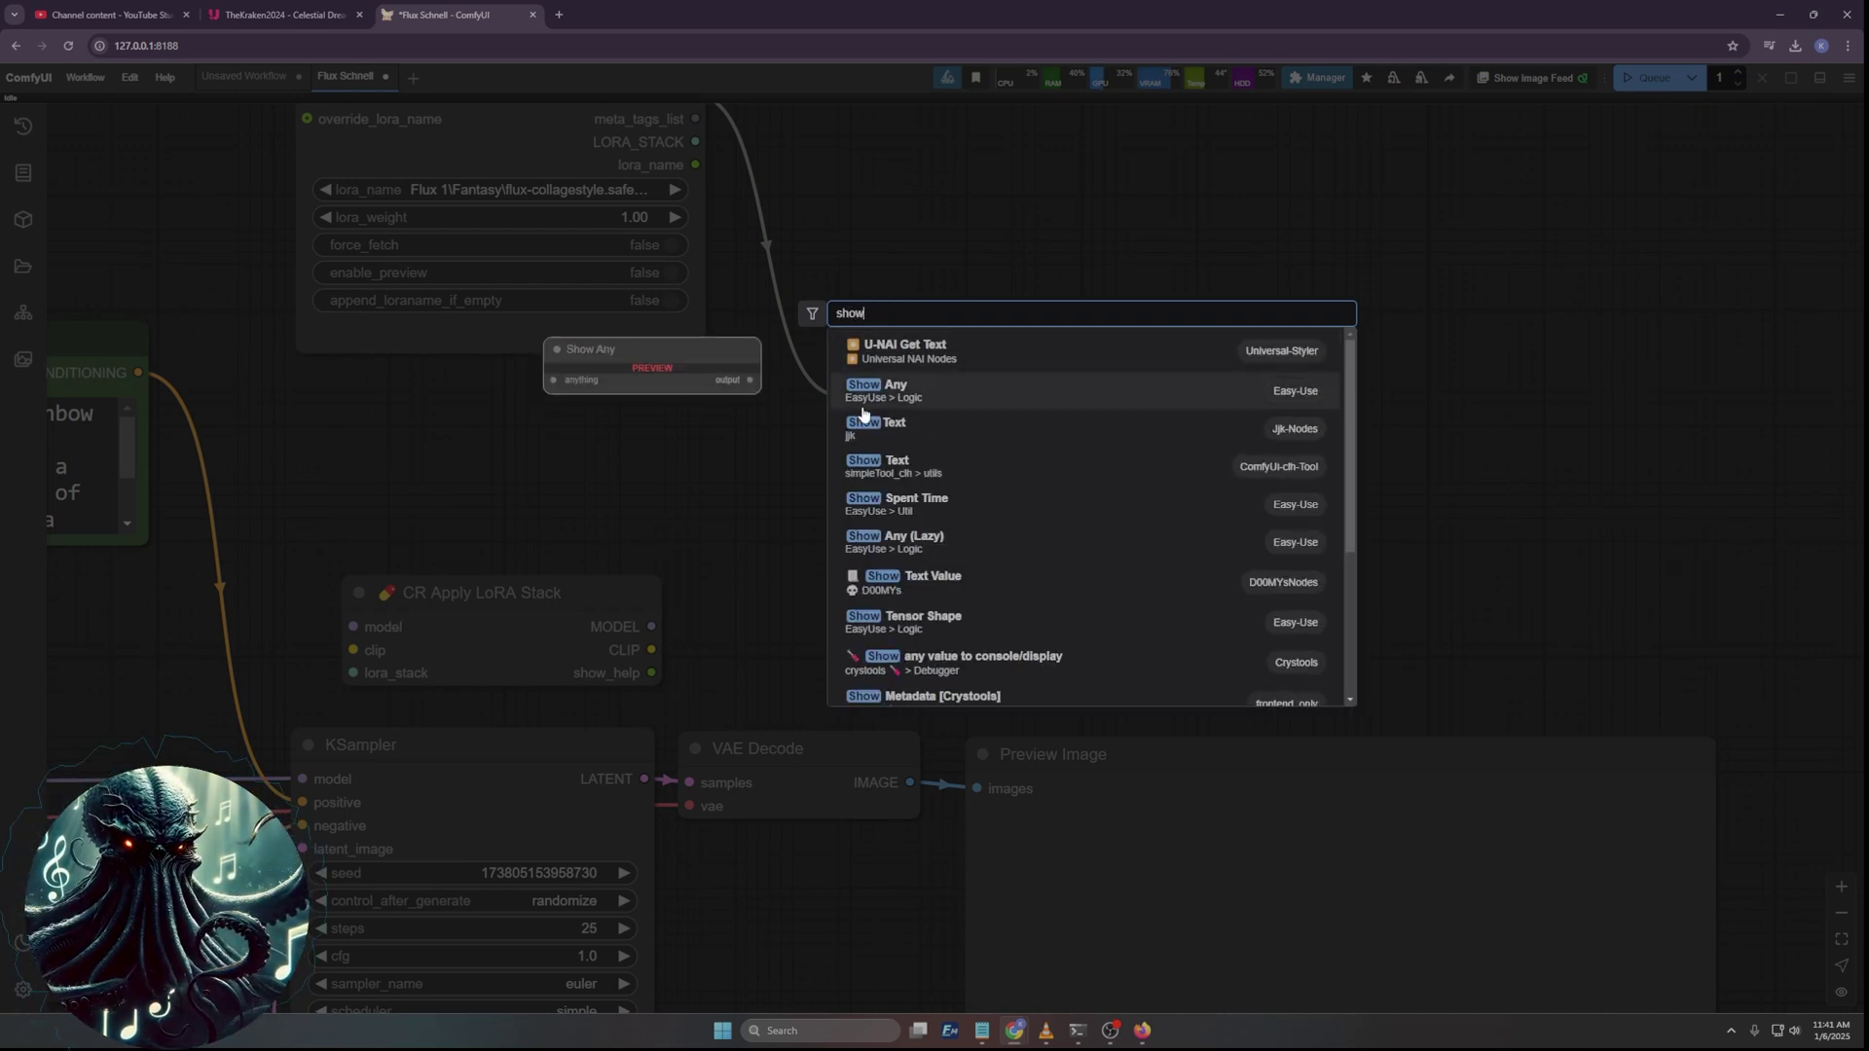
click(1300, 428)
drag(1183, 394, 1323, 407)
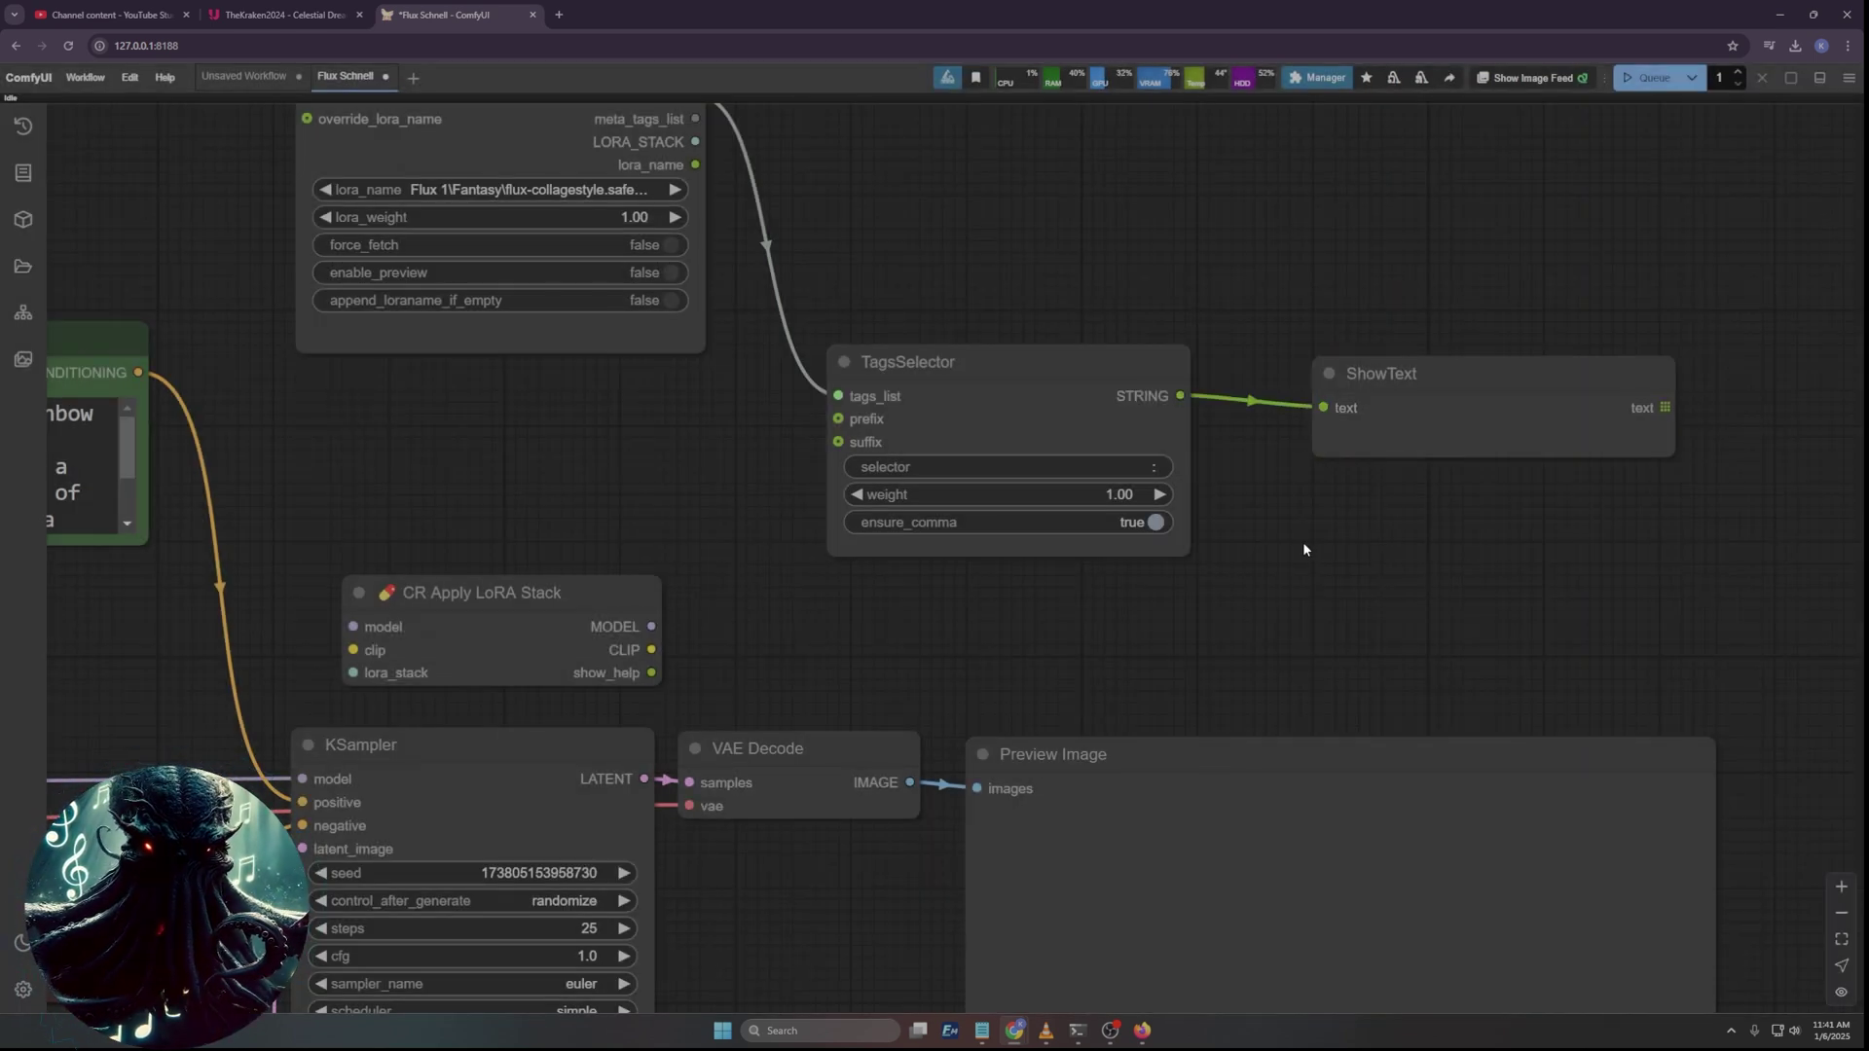
drag(511, 164, 589, 319)
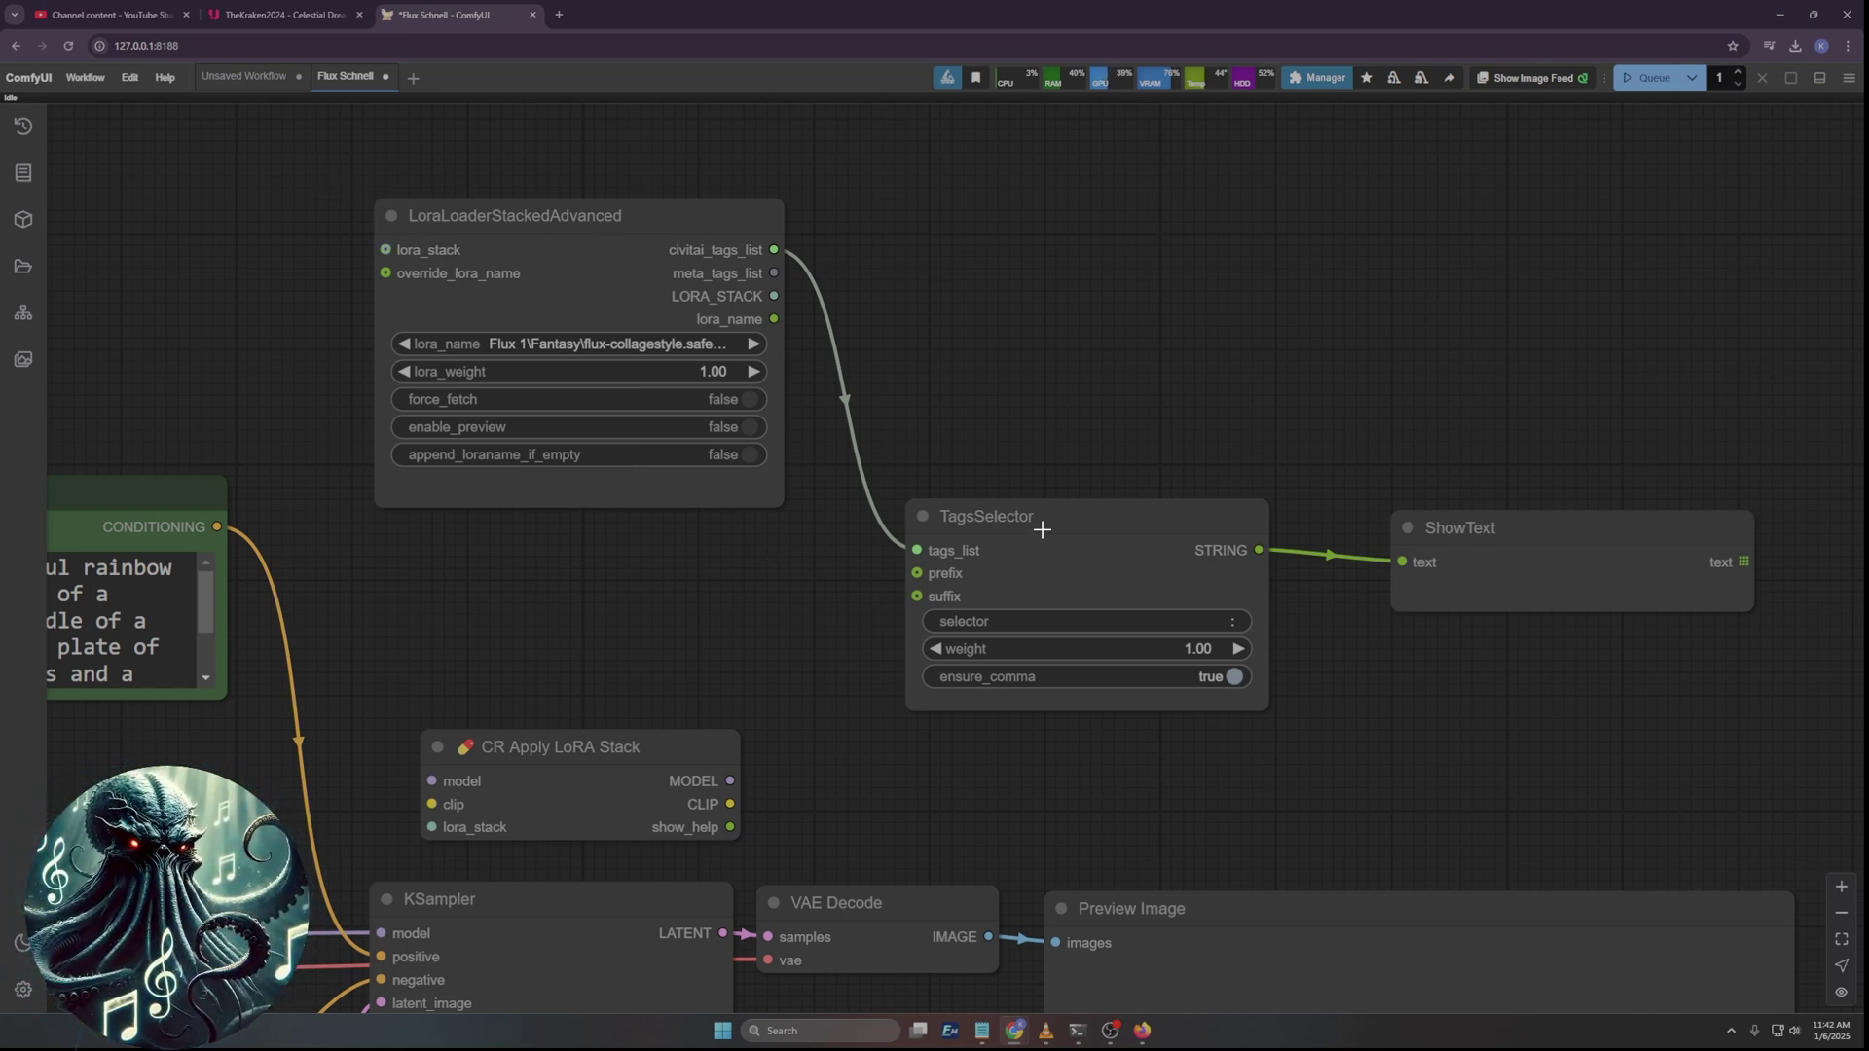
Tuck TagsSelector beneath the LoRA loader to tidy the layout.
drag(1028, 512, 1068, 507)
drag(584, 215, 746, 146)
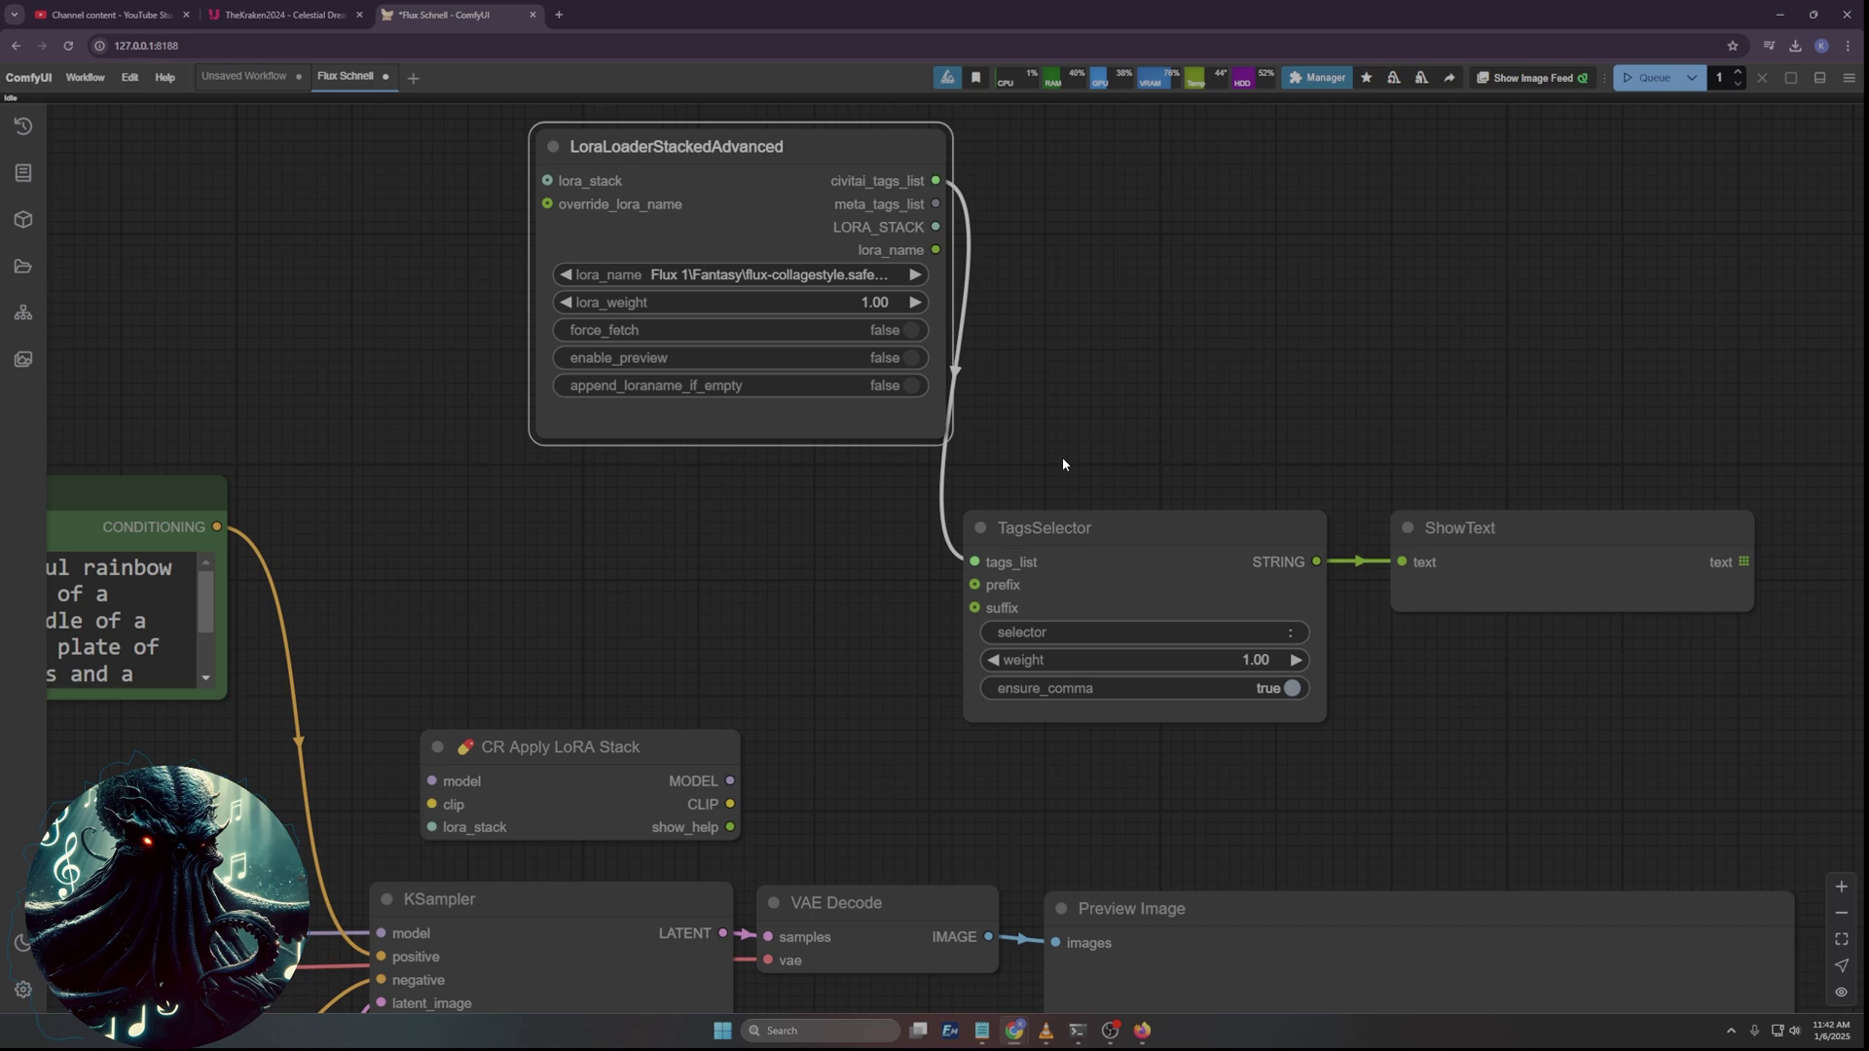
drag(1166, 522, 749, 461)
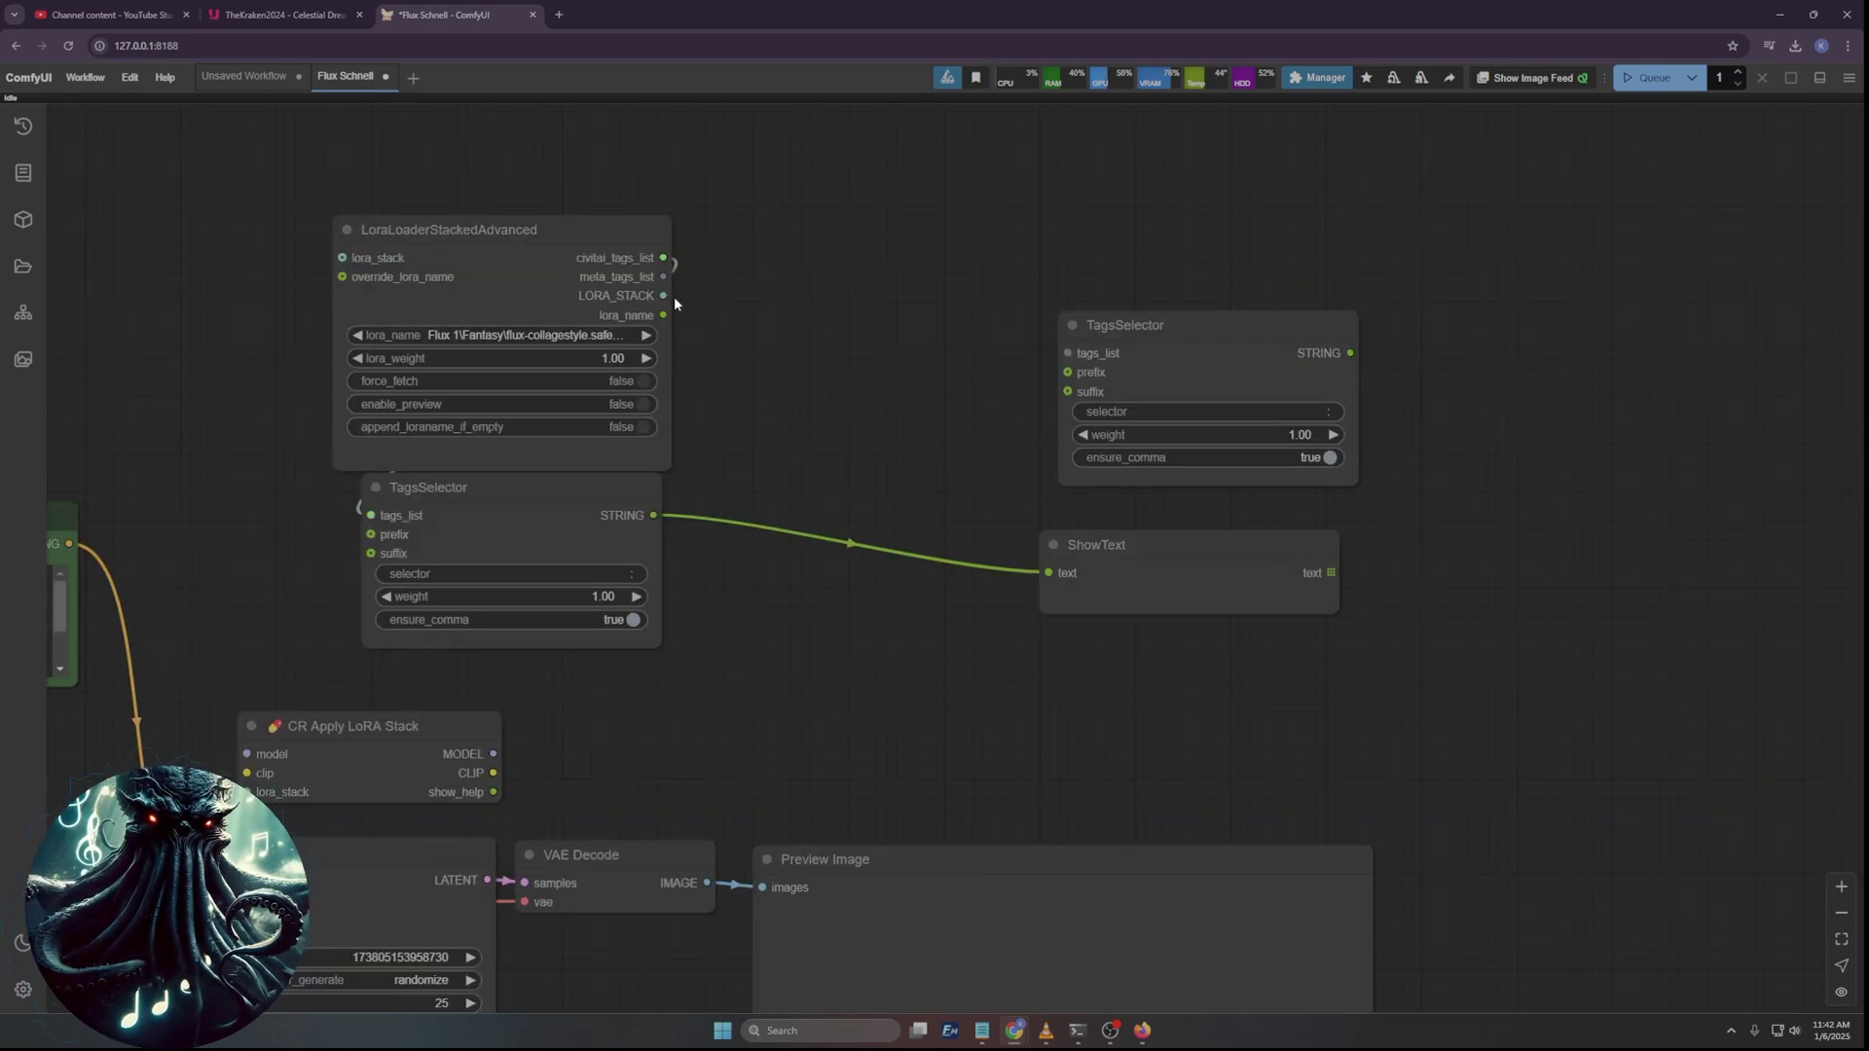
Wire LORA_STACK, checkpoint MODEL and CLIP into CR Apply LoRA Stack, and its outputs into KSampler and the prompt encoder.
drag(662, 295, 331, 724)
drag(768, 718, 1509, 456)
drag(257, 620, 1167, 487)
drag(257, 639, 628, 474)
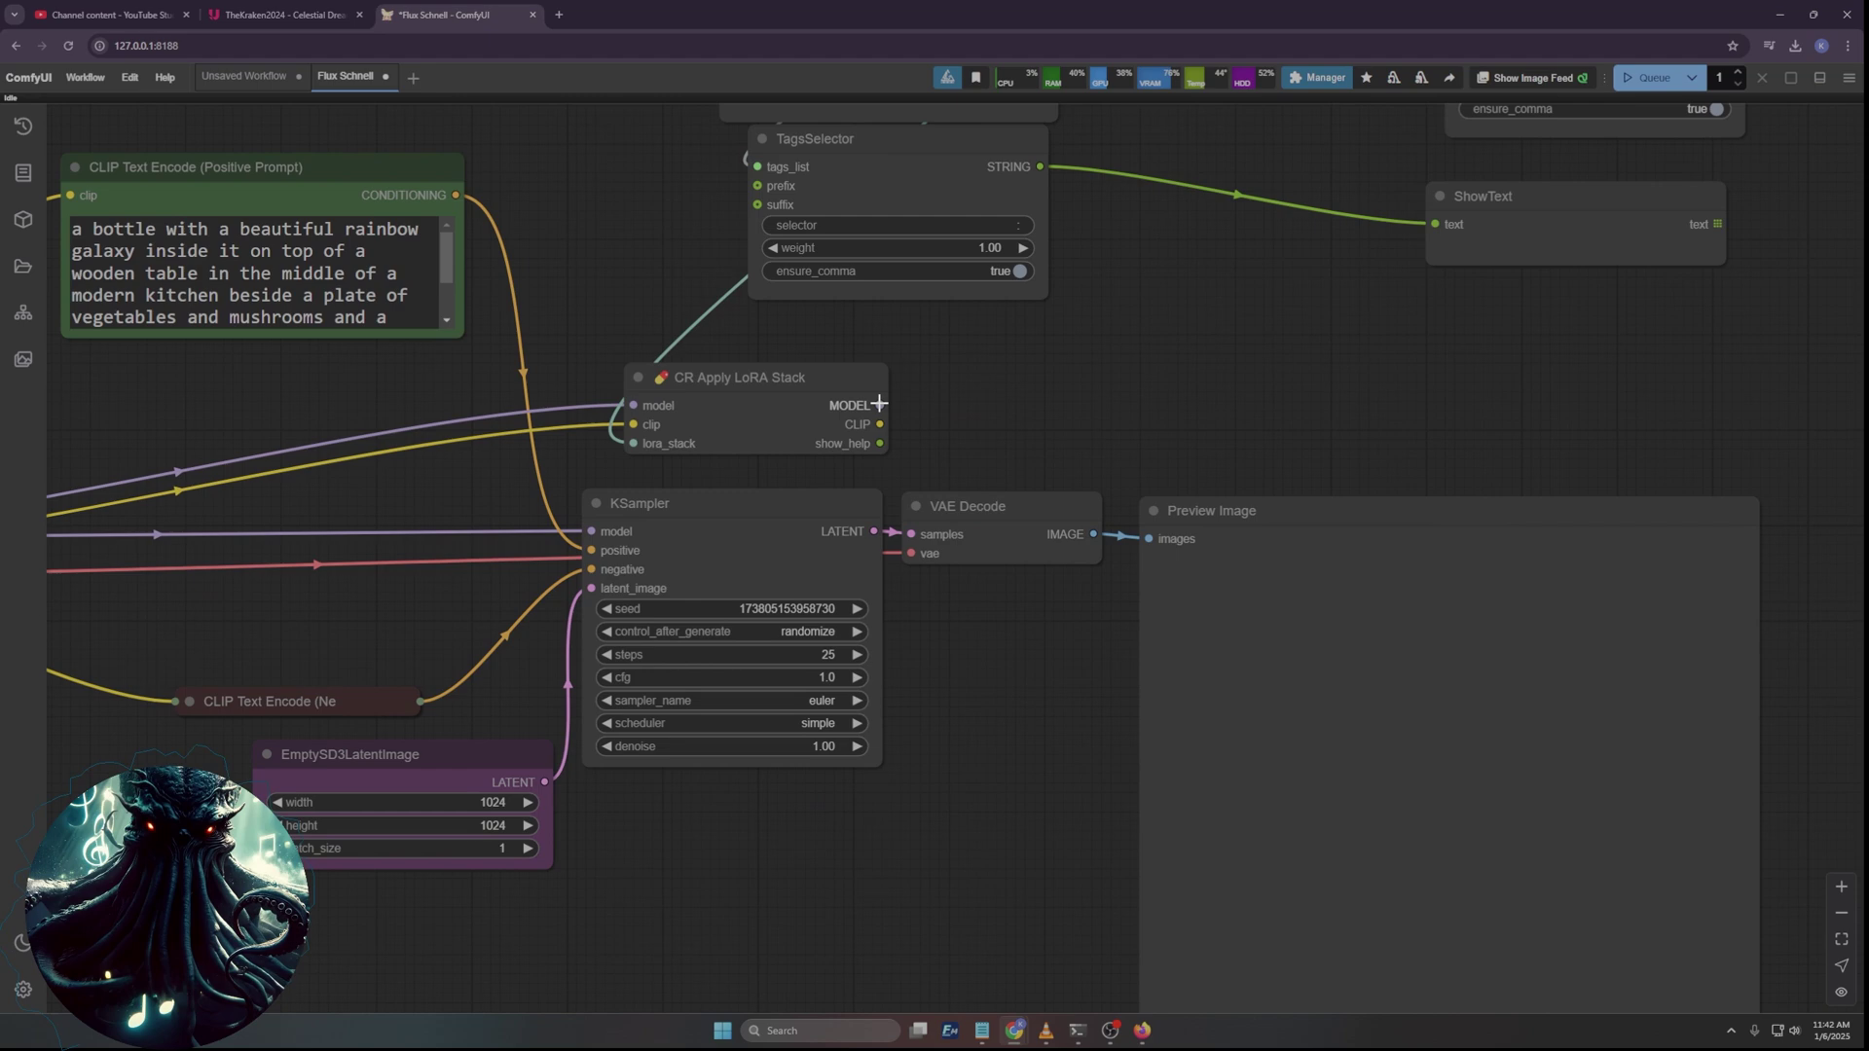
drag(879, 405, 592, 532)
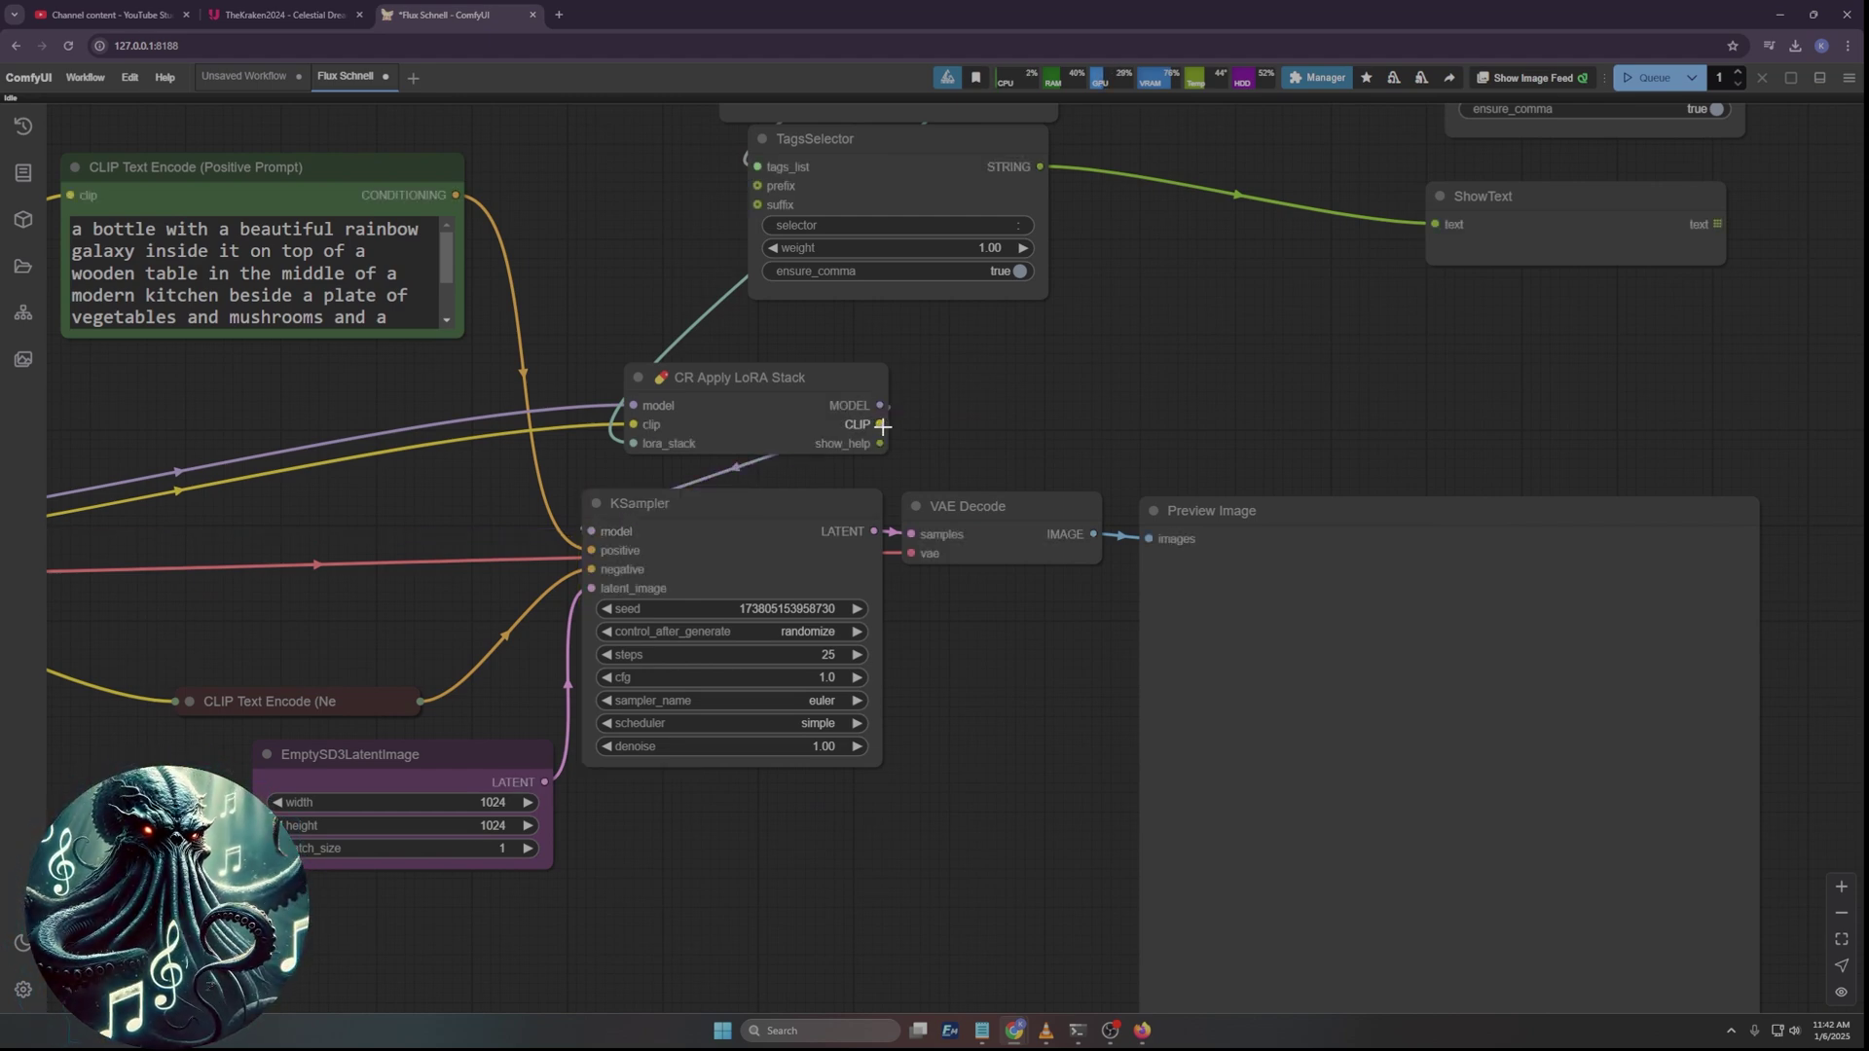
drag(880, 425, 70, 195)
drag(560, 294, 493, 601)
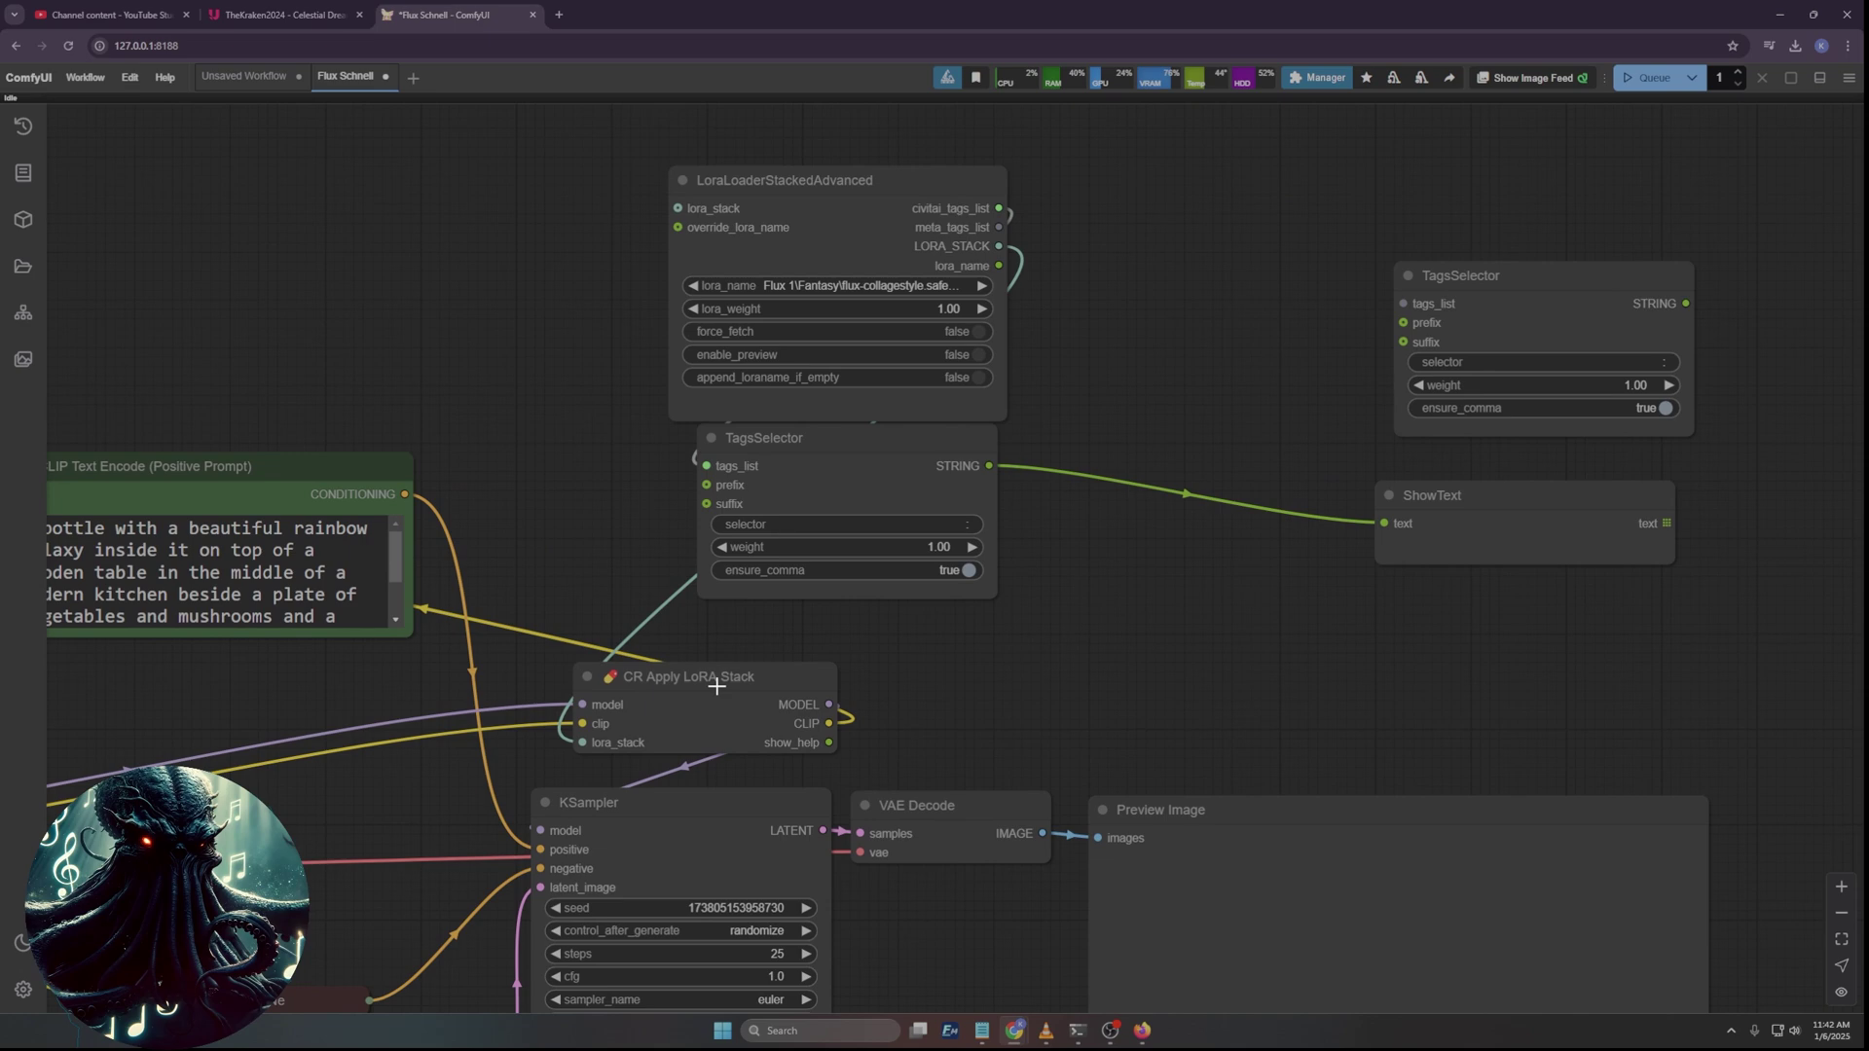
Search nodes for 'lora list' to list Lora List Loader and Lora List Stacker.
double_click(494, 601)
text(;pl)
key(BackSpace)
key(BackSpace)
key(BackSpace)
text(lora )
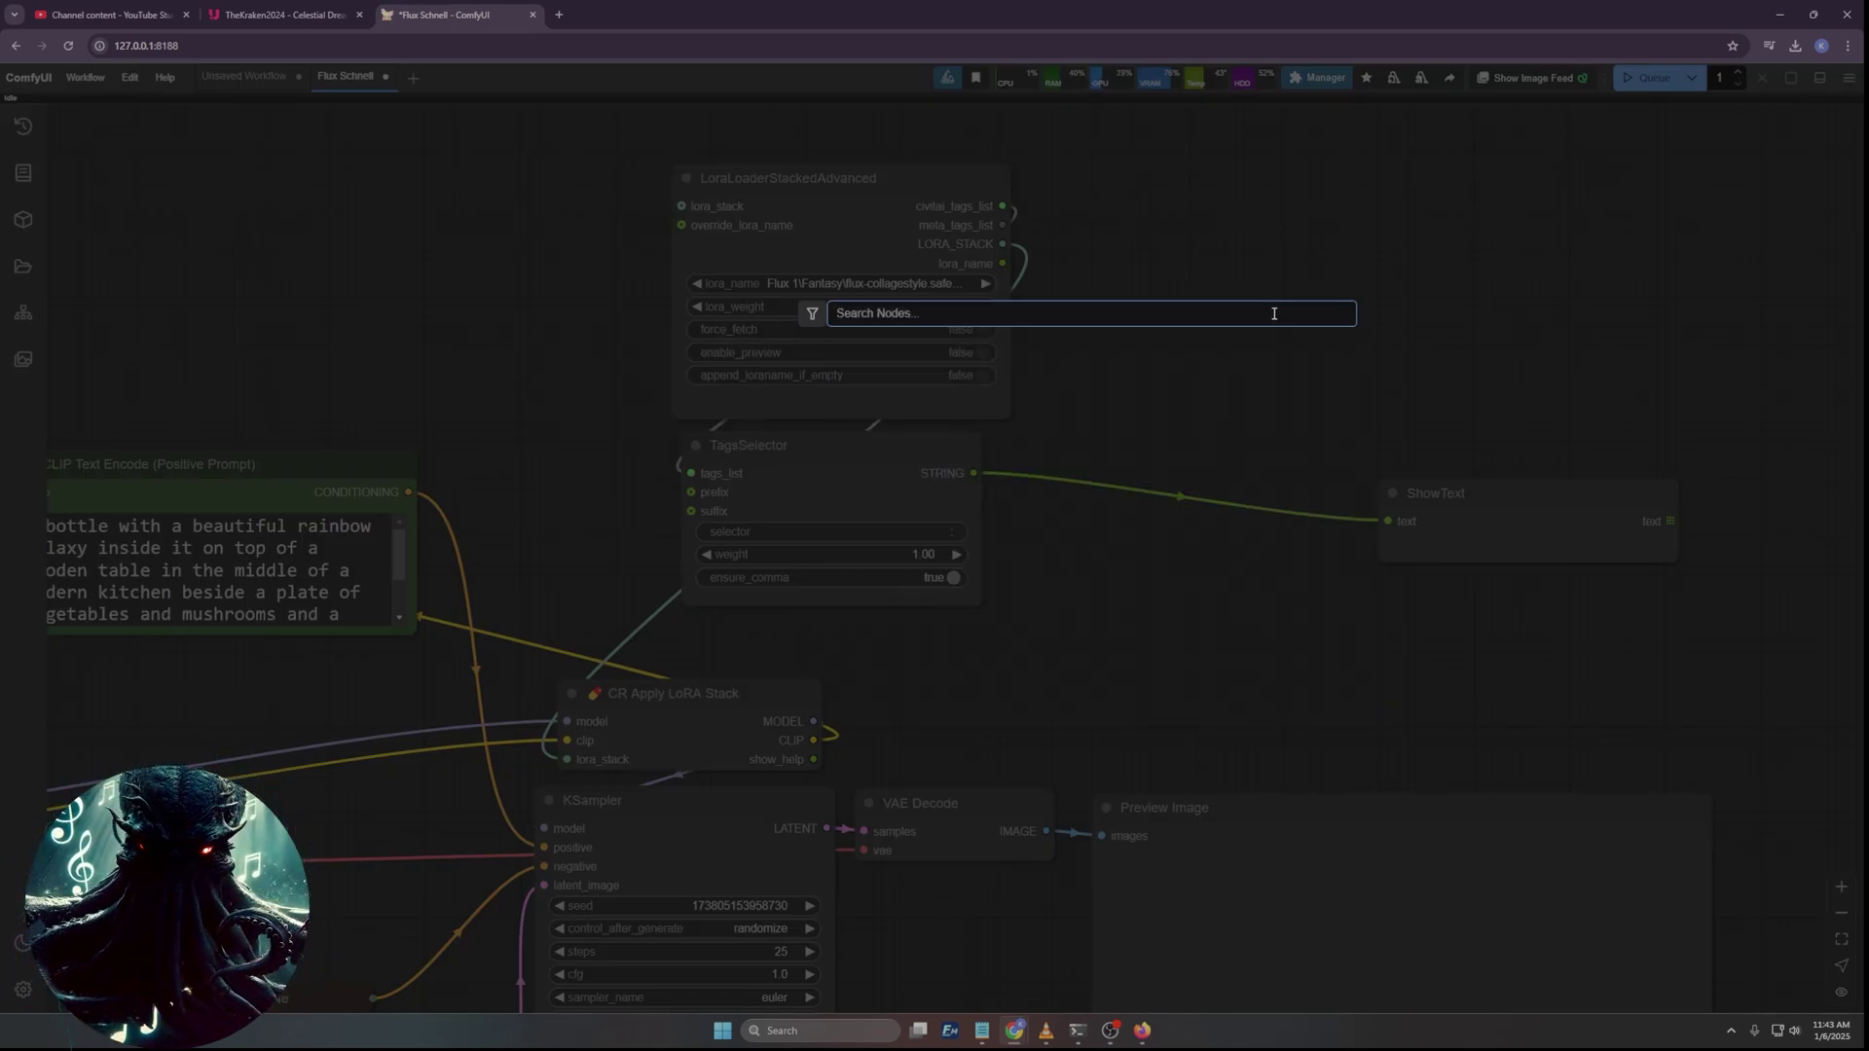
text(list)
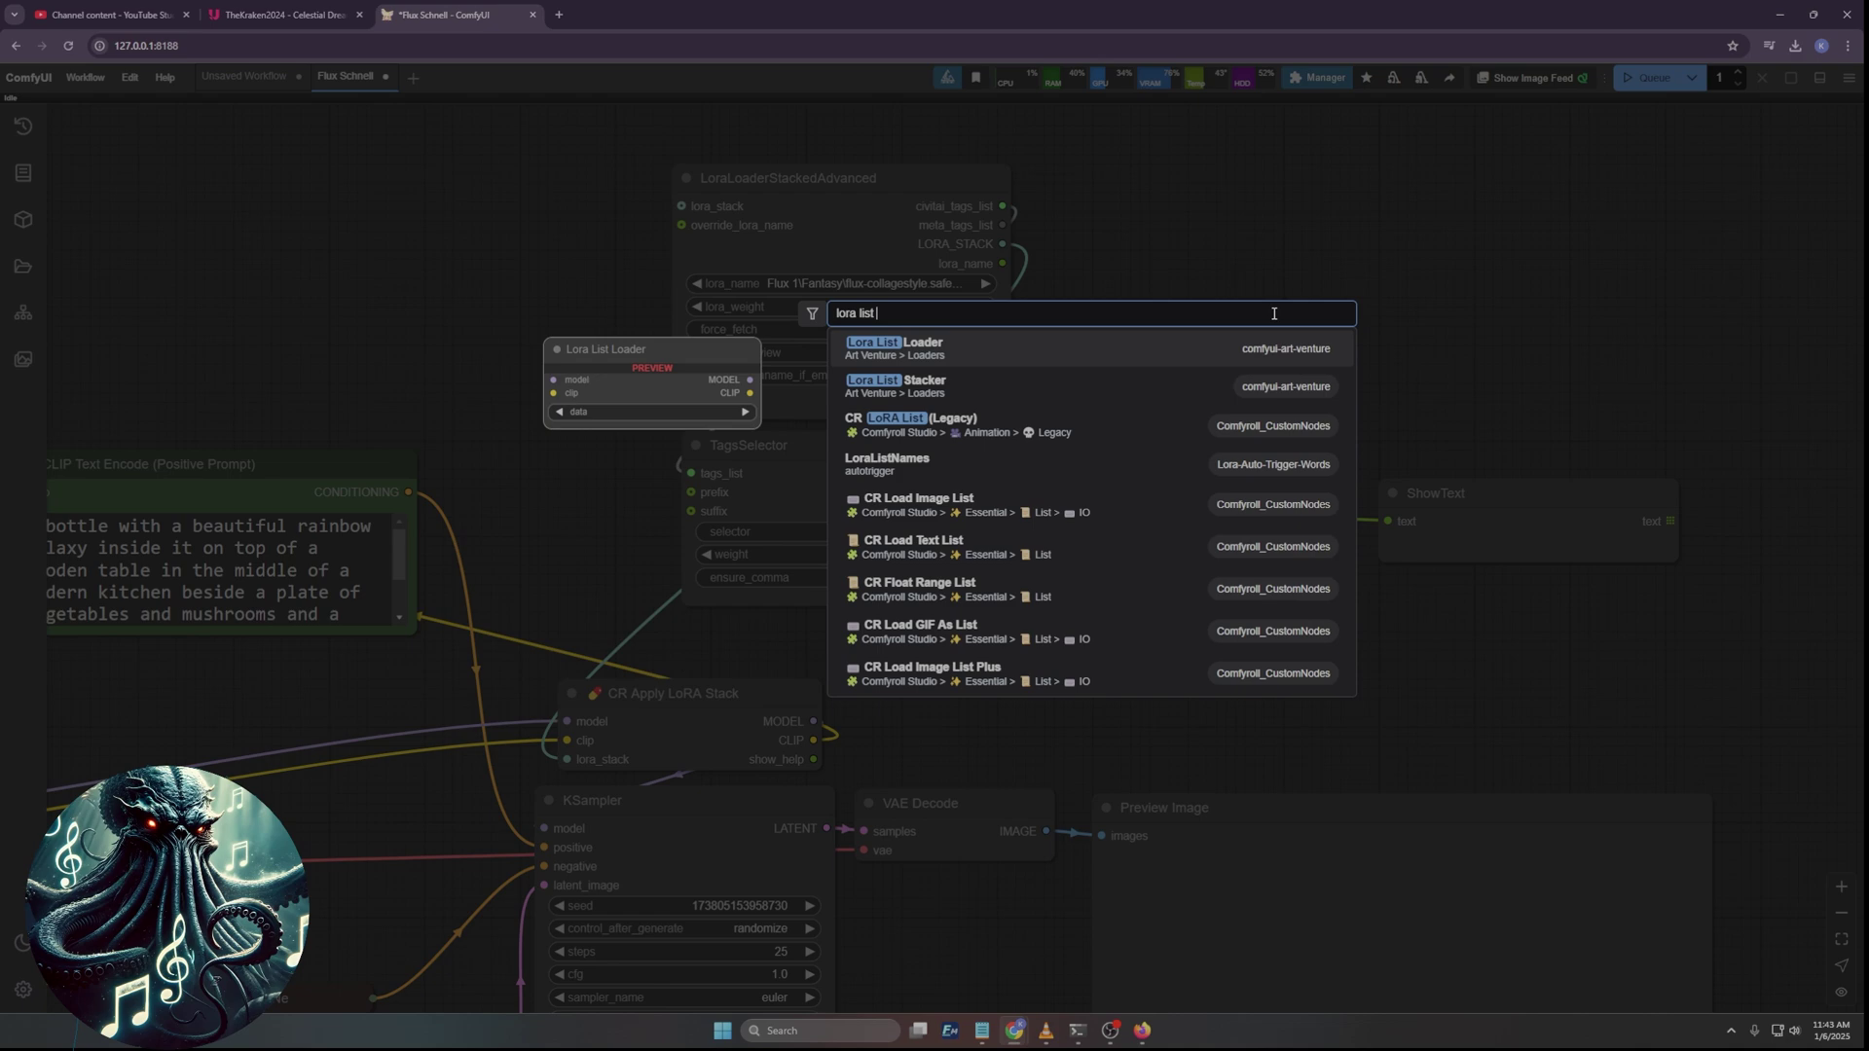
Add a shrunken Lora List Stacker fed by the LoRA loader's LORA_STACK output.
click(1289, 389)
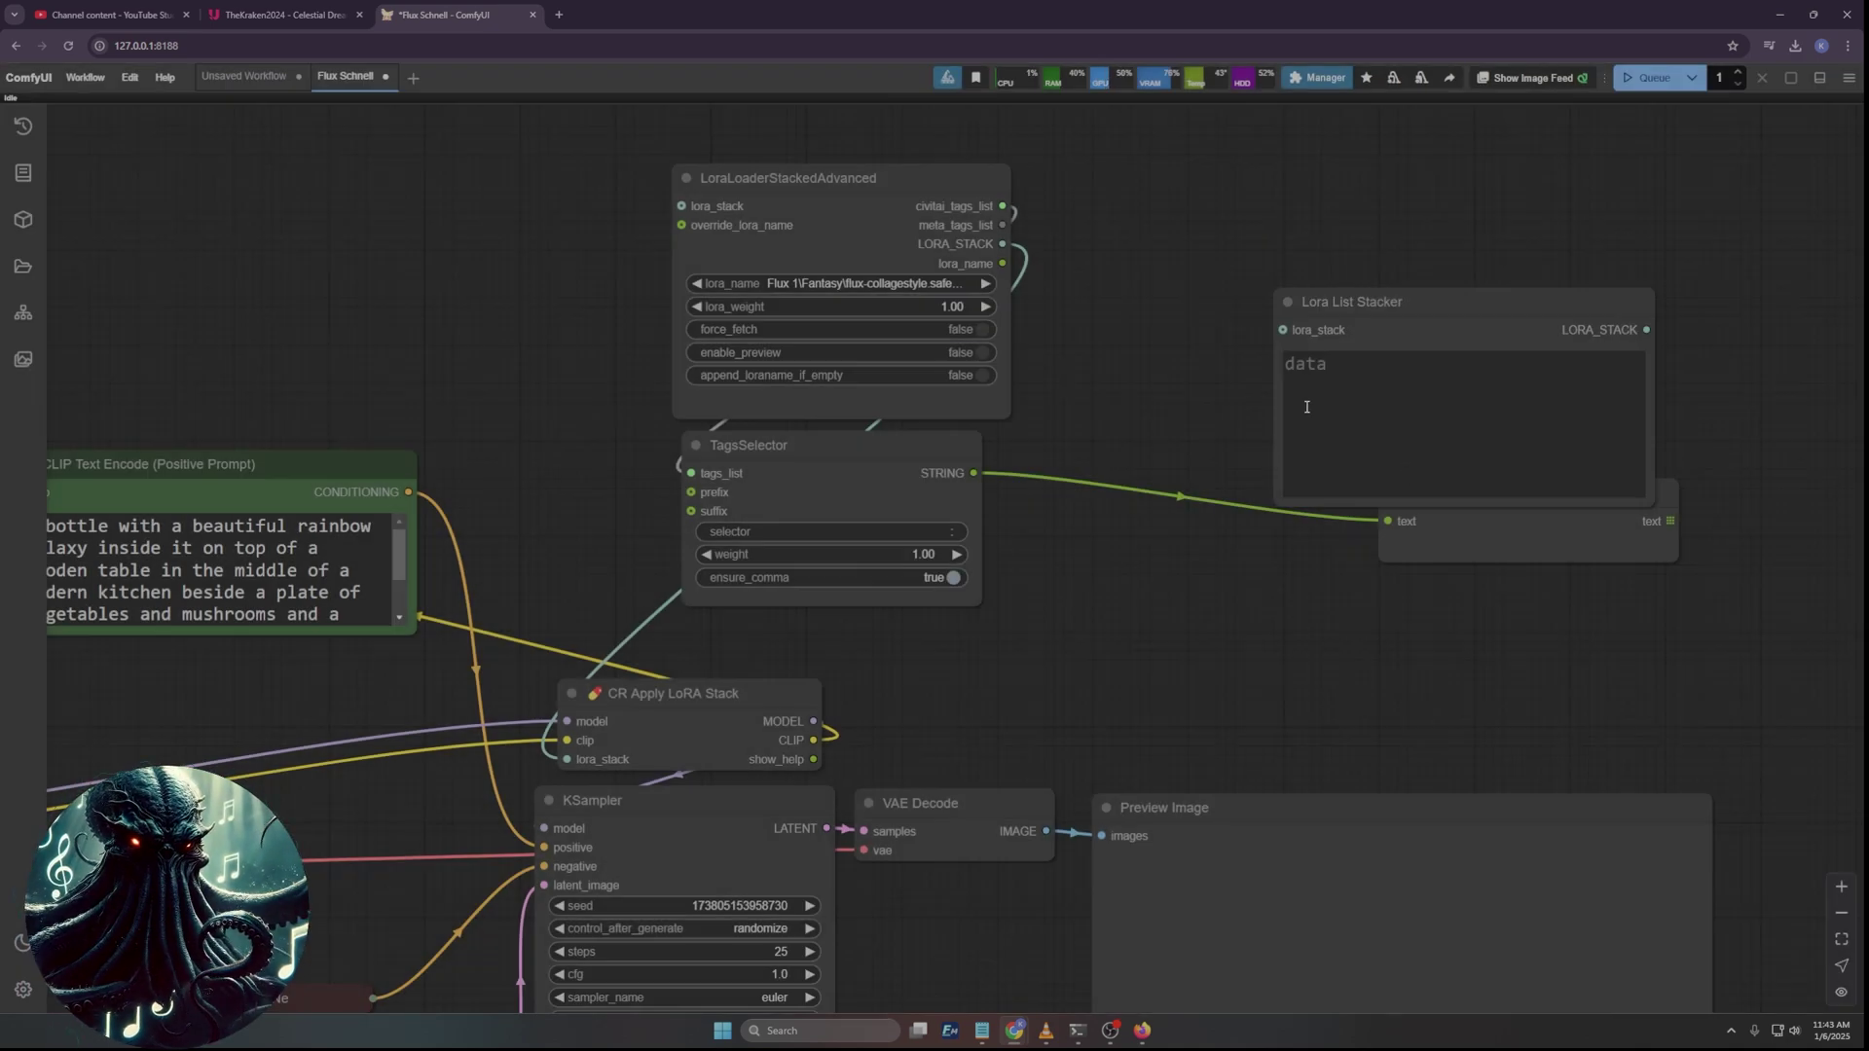
drag(1656, 490, 1393, 364)
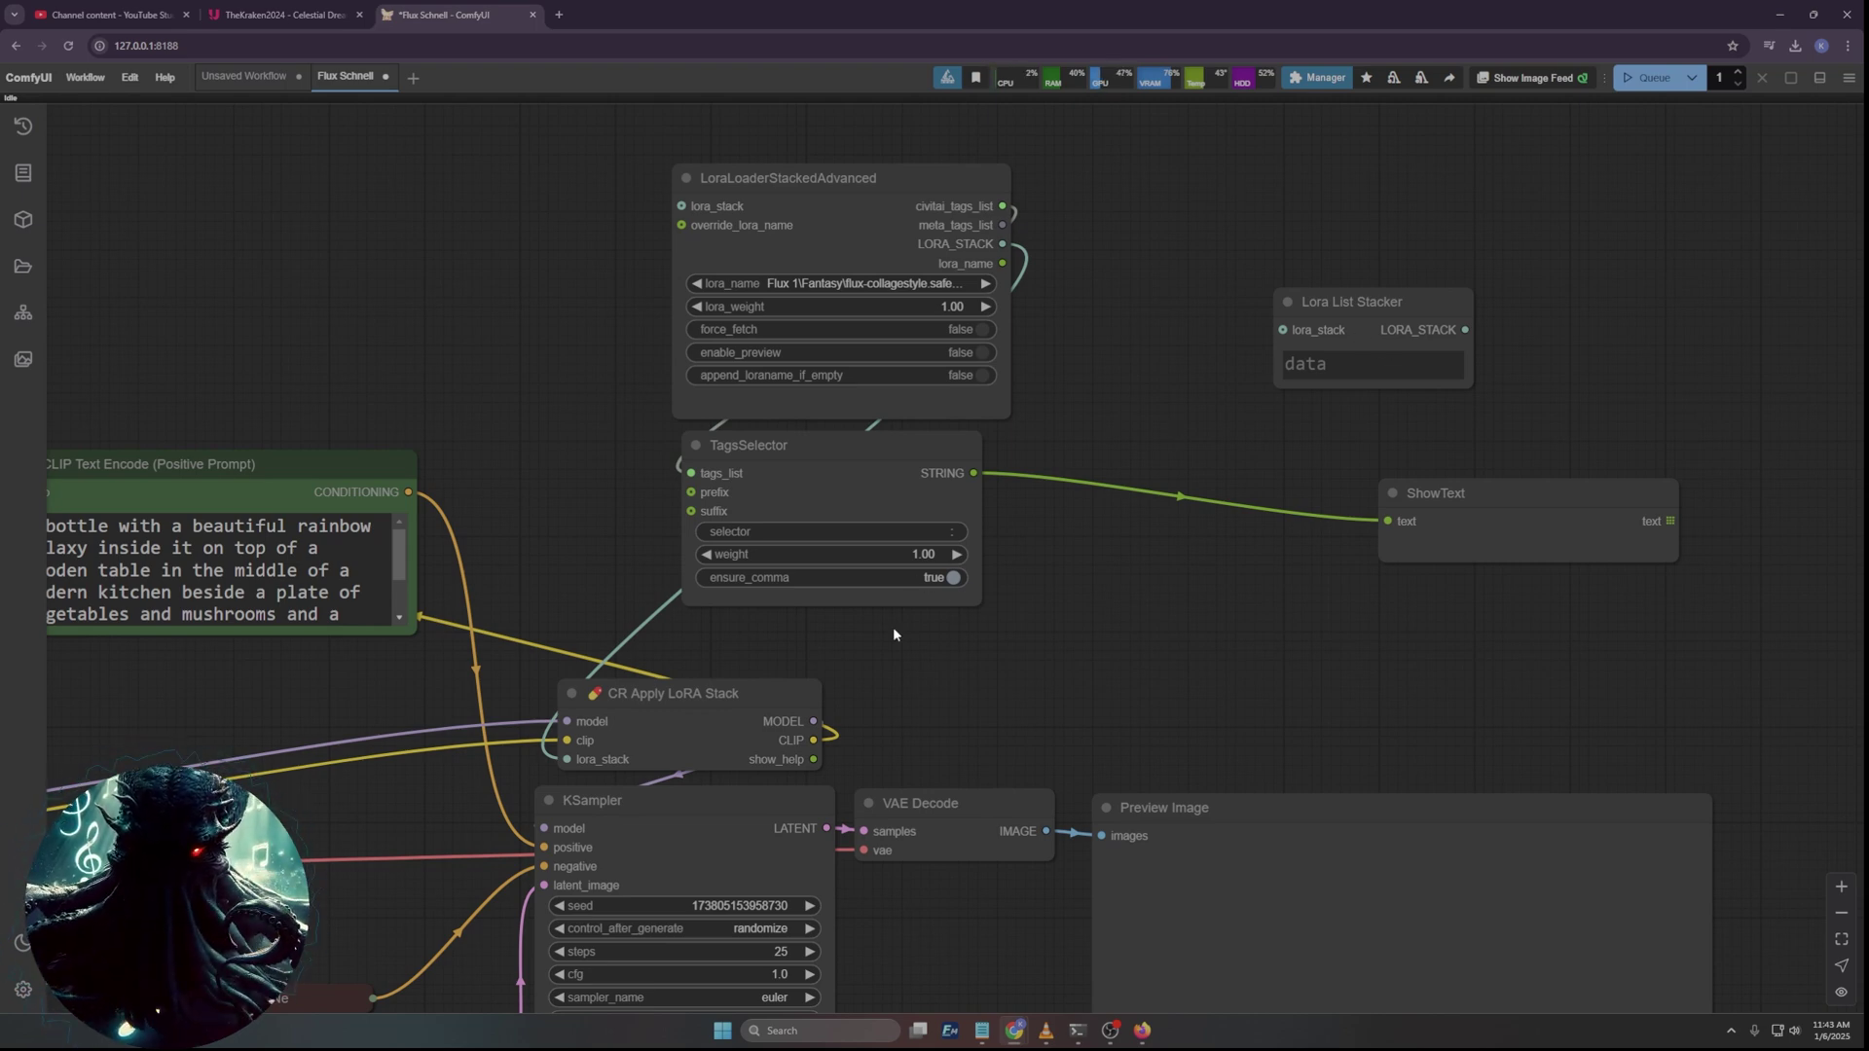
drag(737, 690, 877, 639)
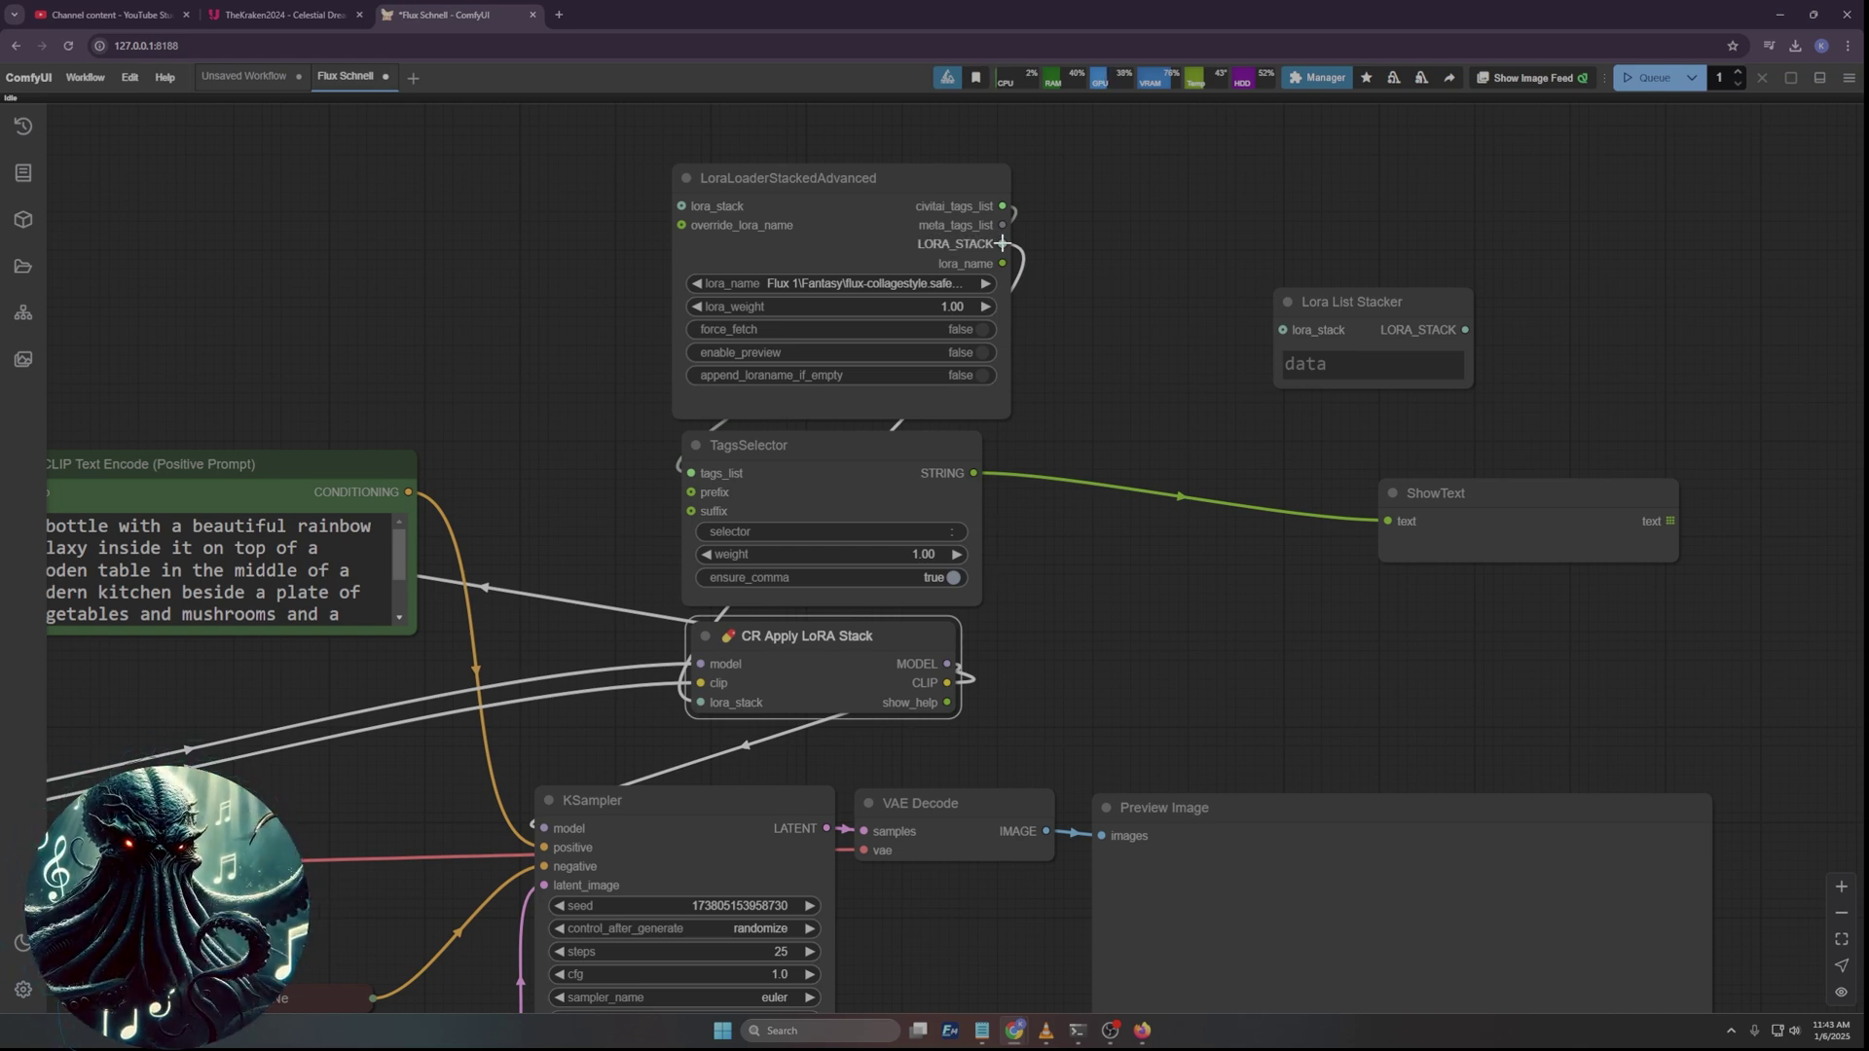
drag(1002, 243, 1283, 330)
drag(1383, 296, 708, 705)
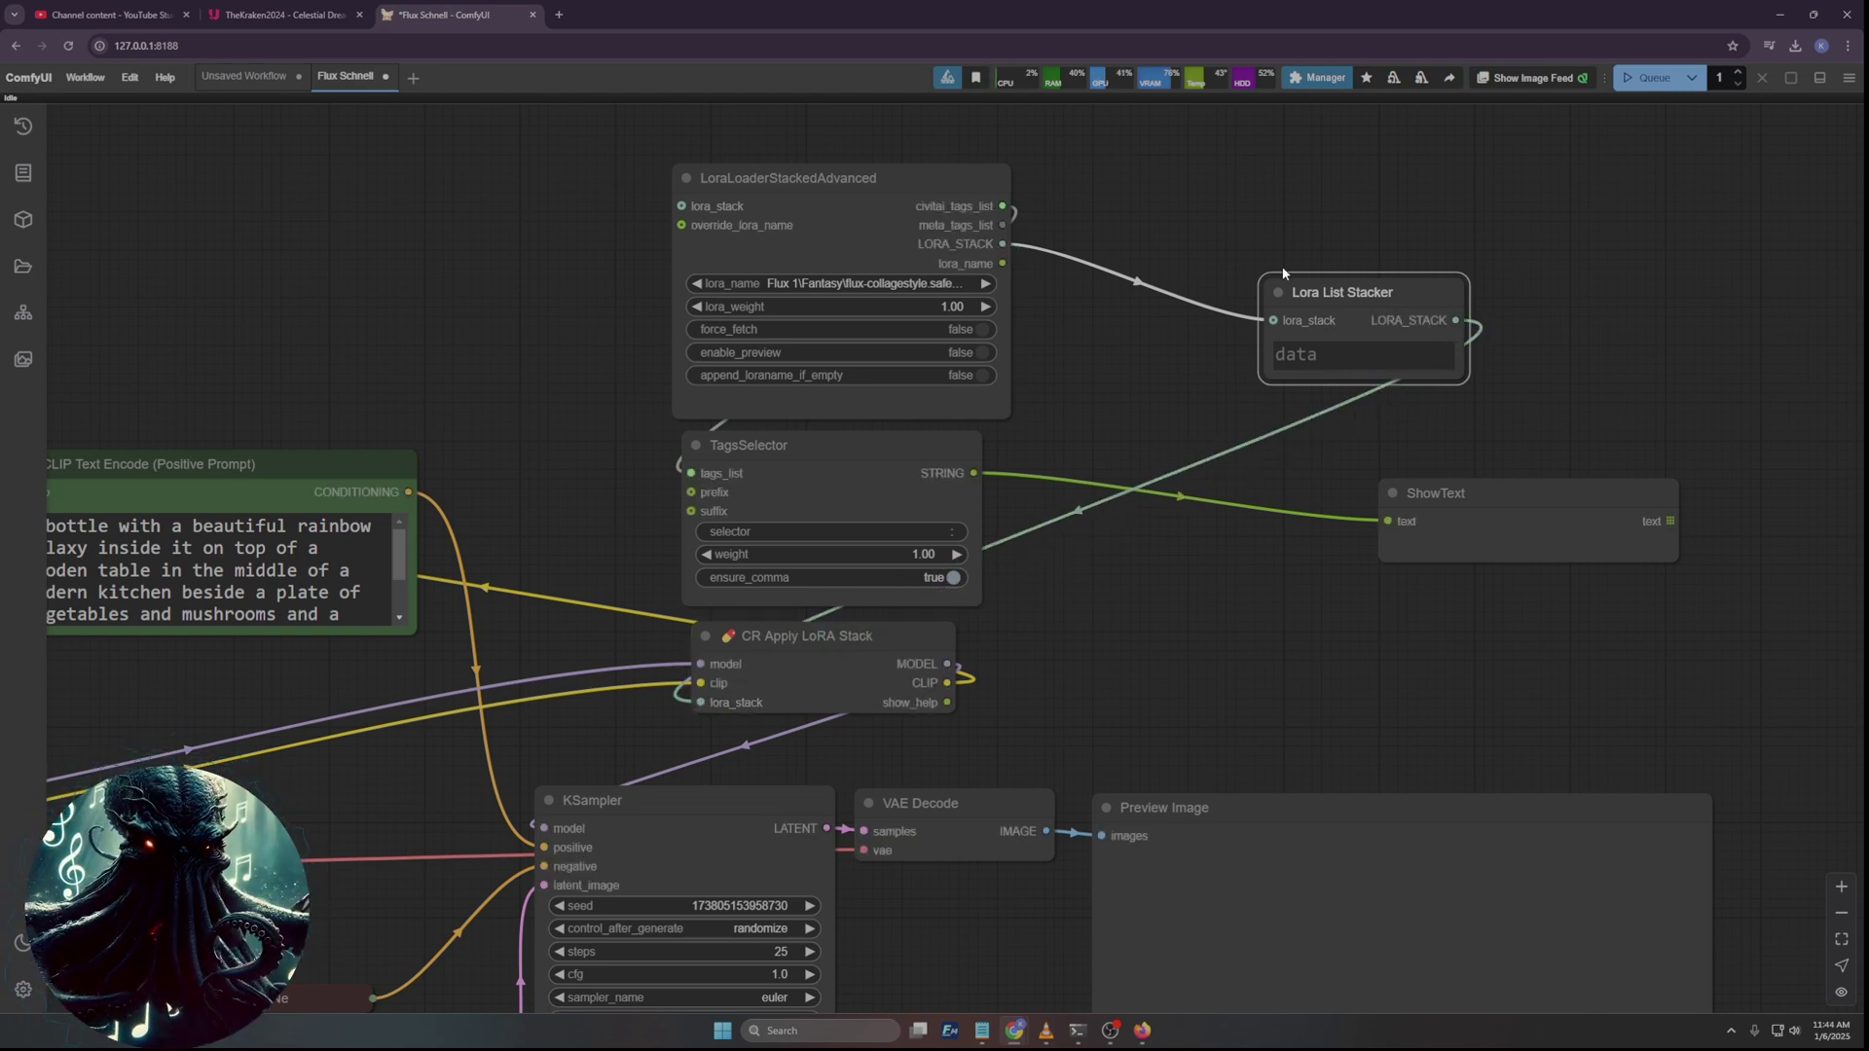
Group the LoRA loader, TagsSelector and CR Apply LoRA Stack under the title 'Lora'.
drag(627, 146, 1084, 698)
key(ctrl+g)
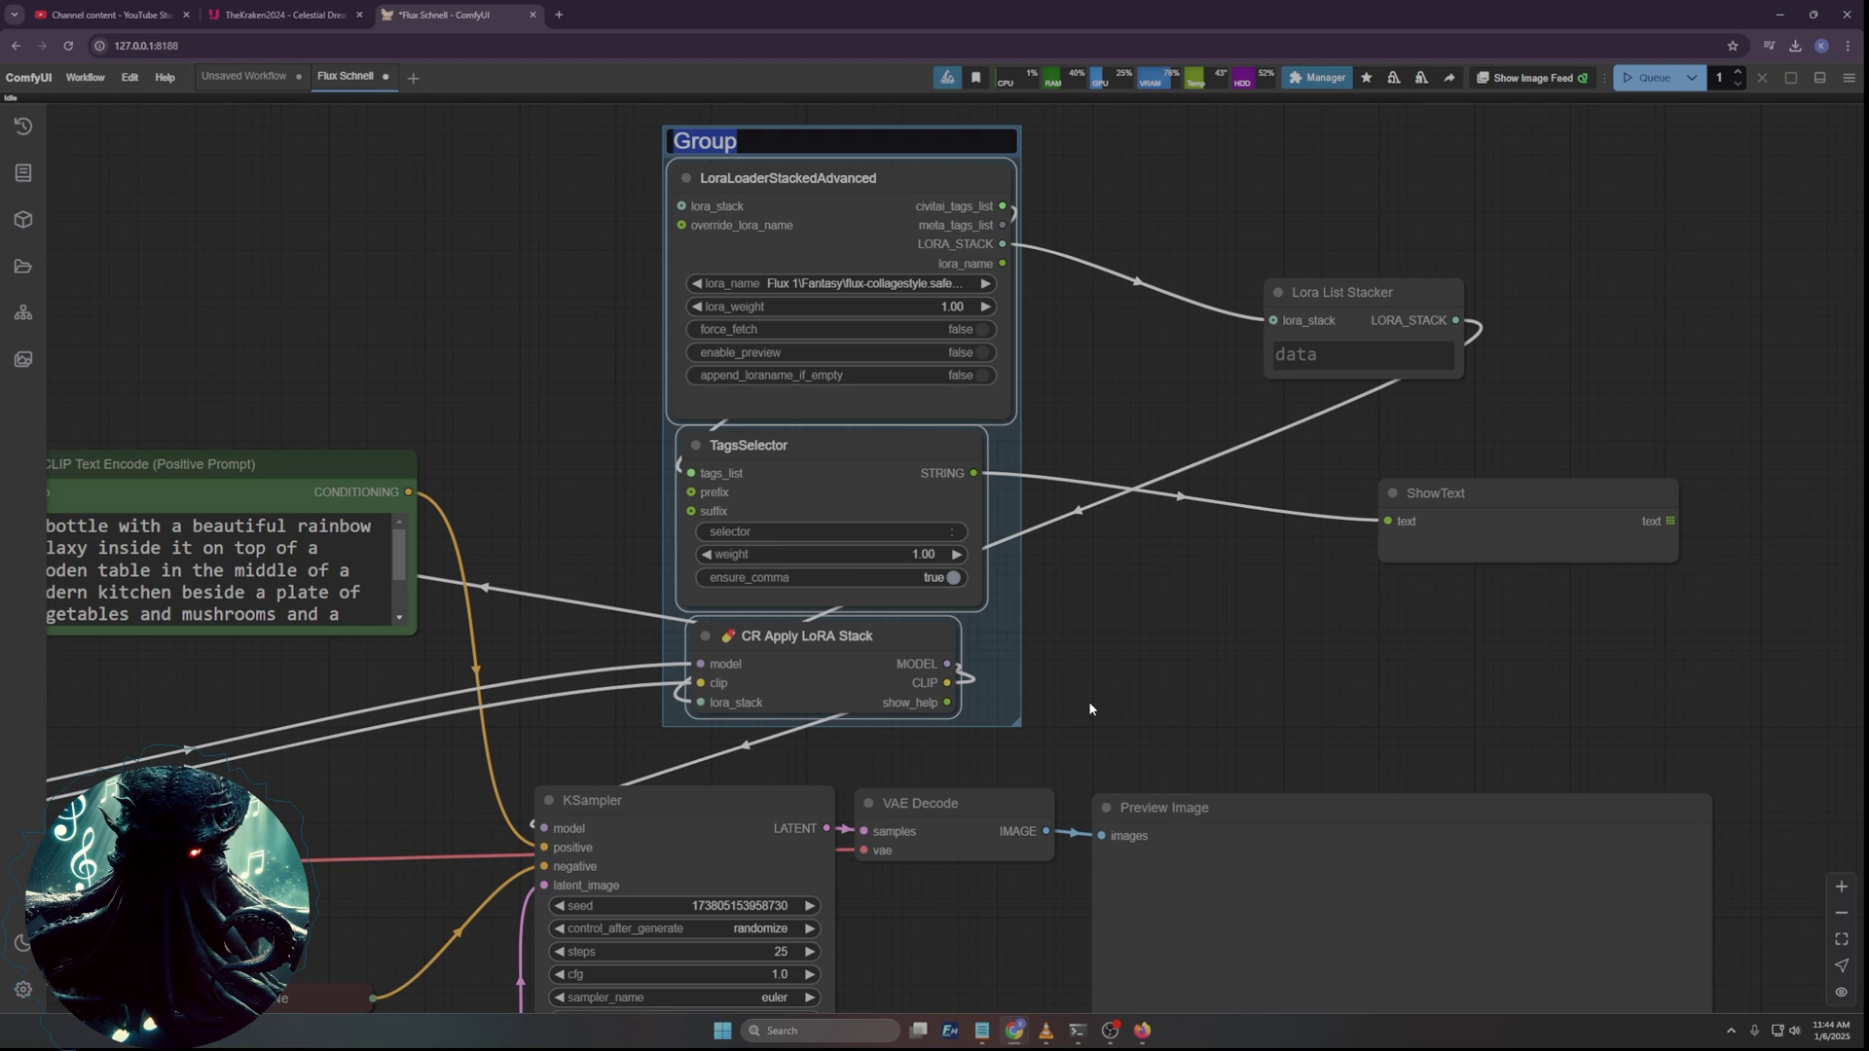
text(Lora)
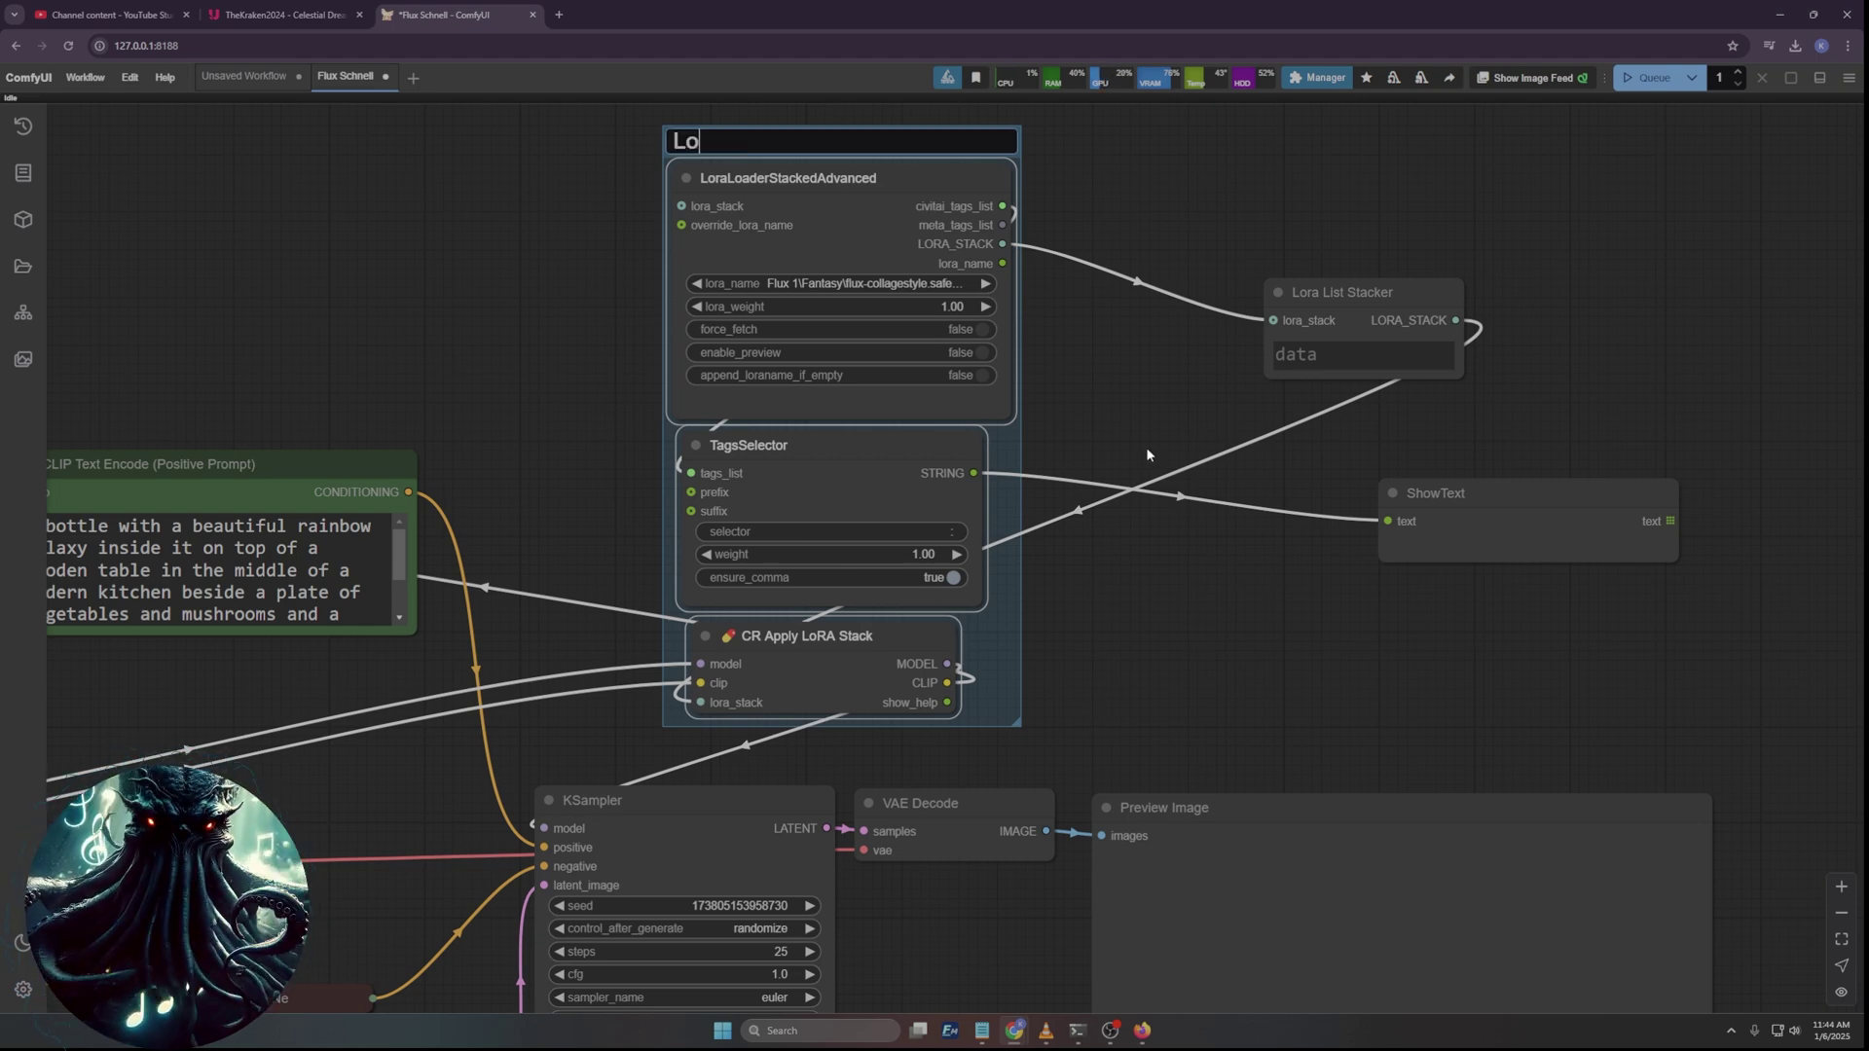
key(Return)
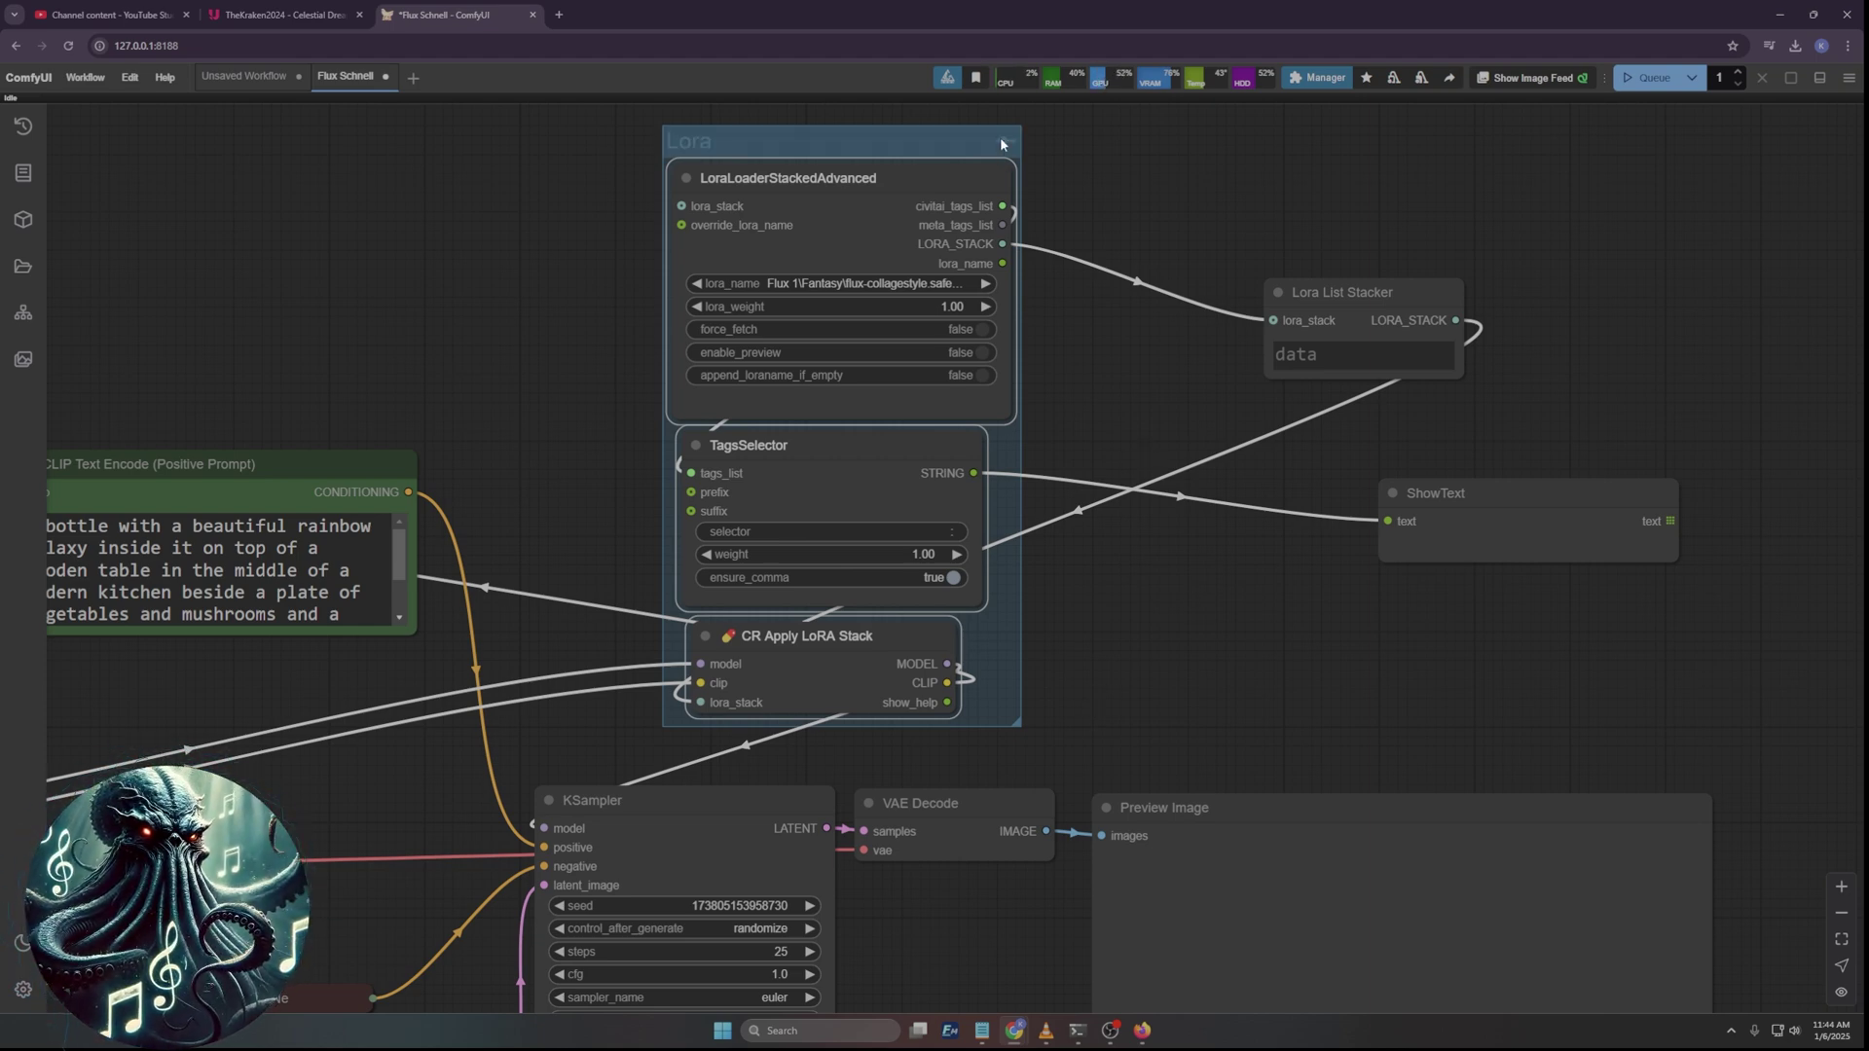
Set rgthree-comfy group toggles to always show and save the settings.
click(1317, 78)
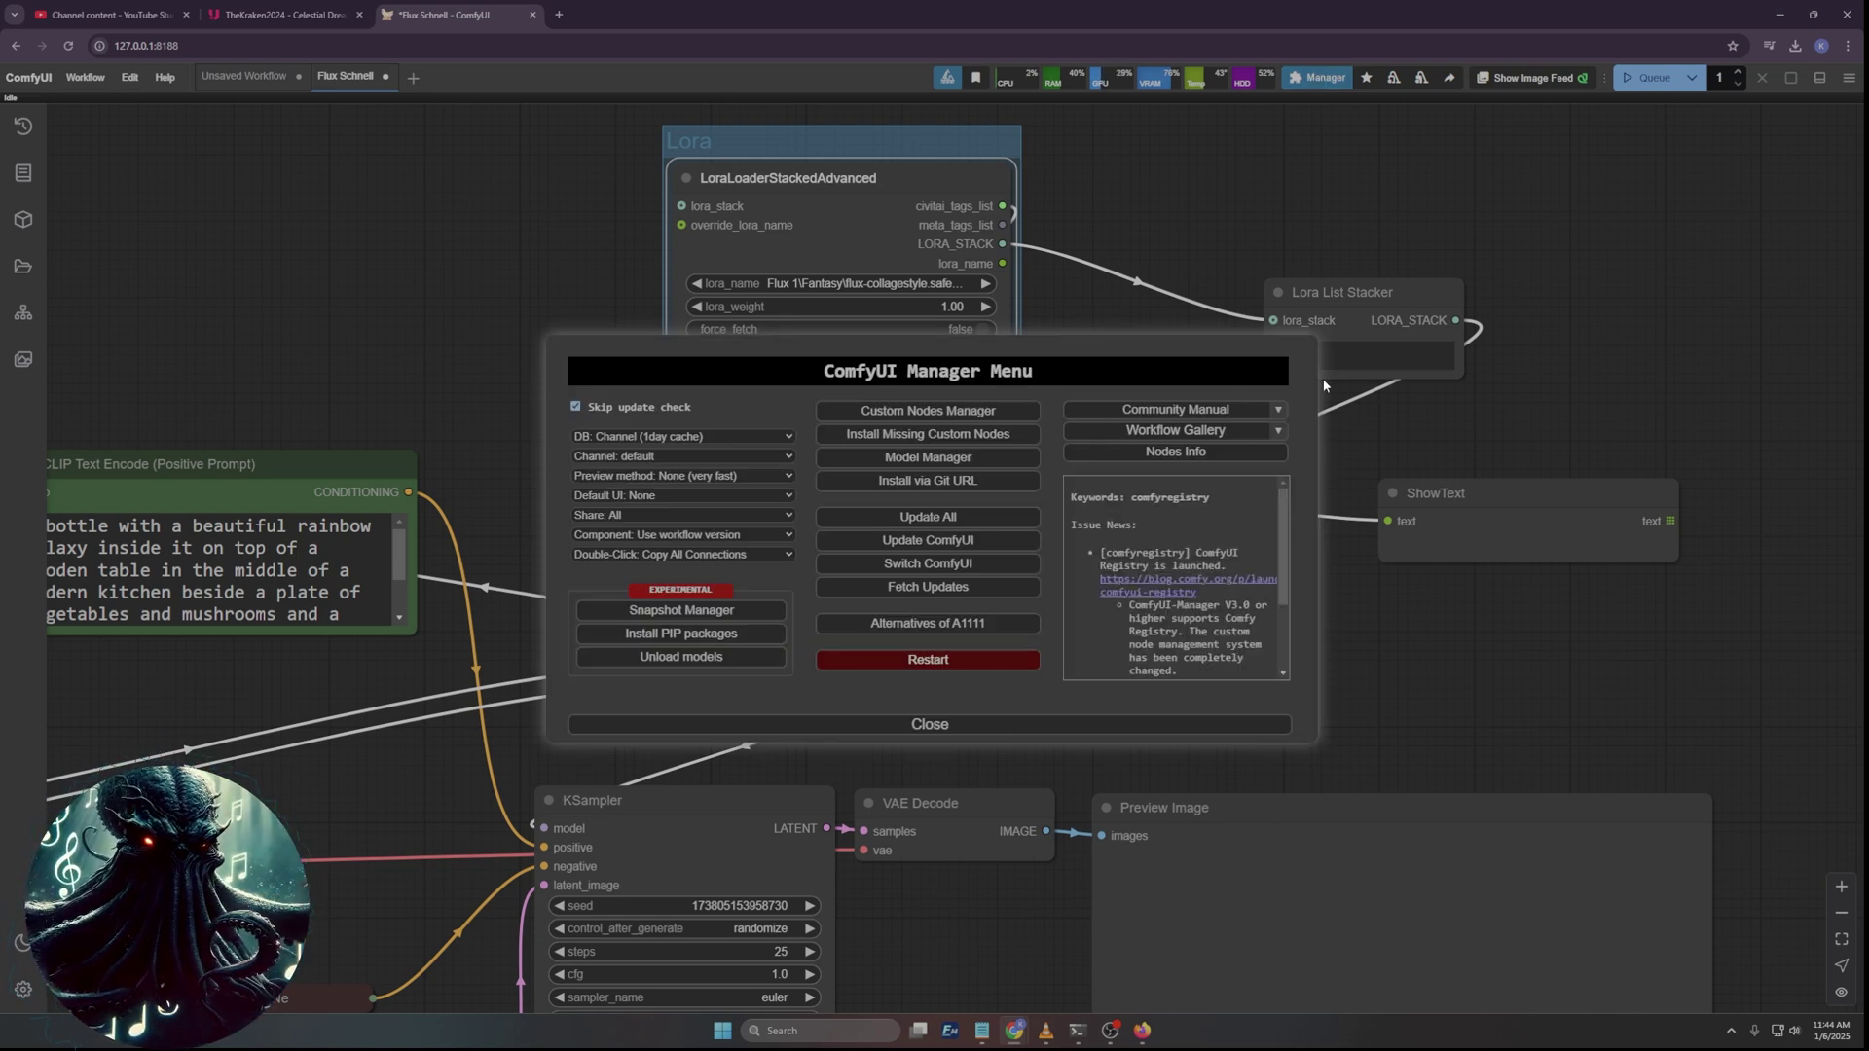
click(929, 728)
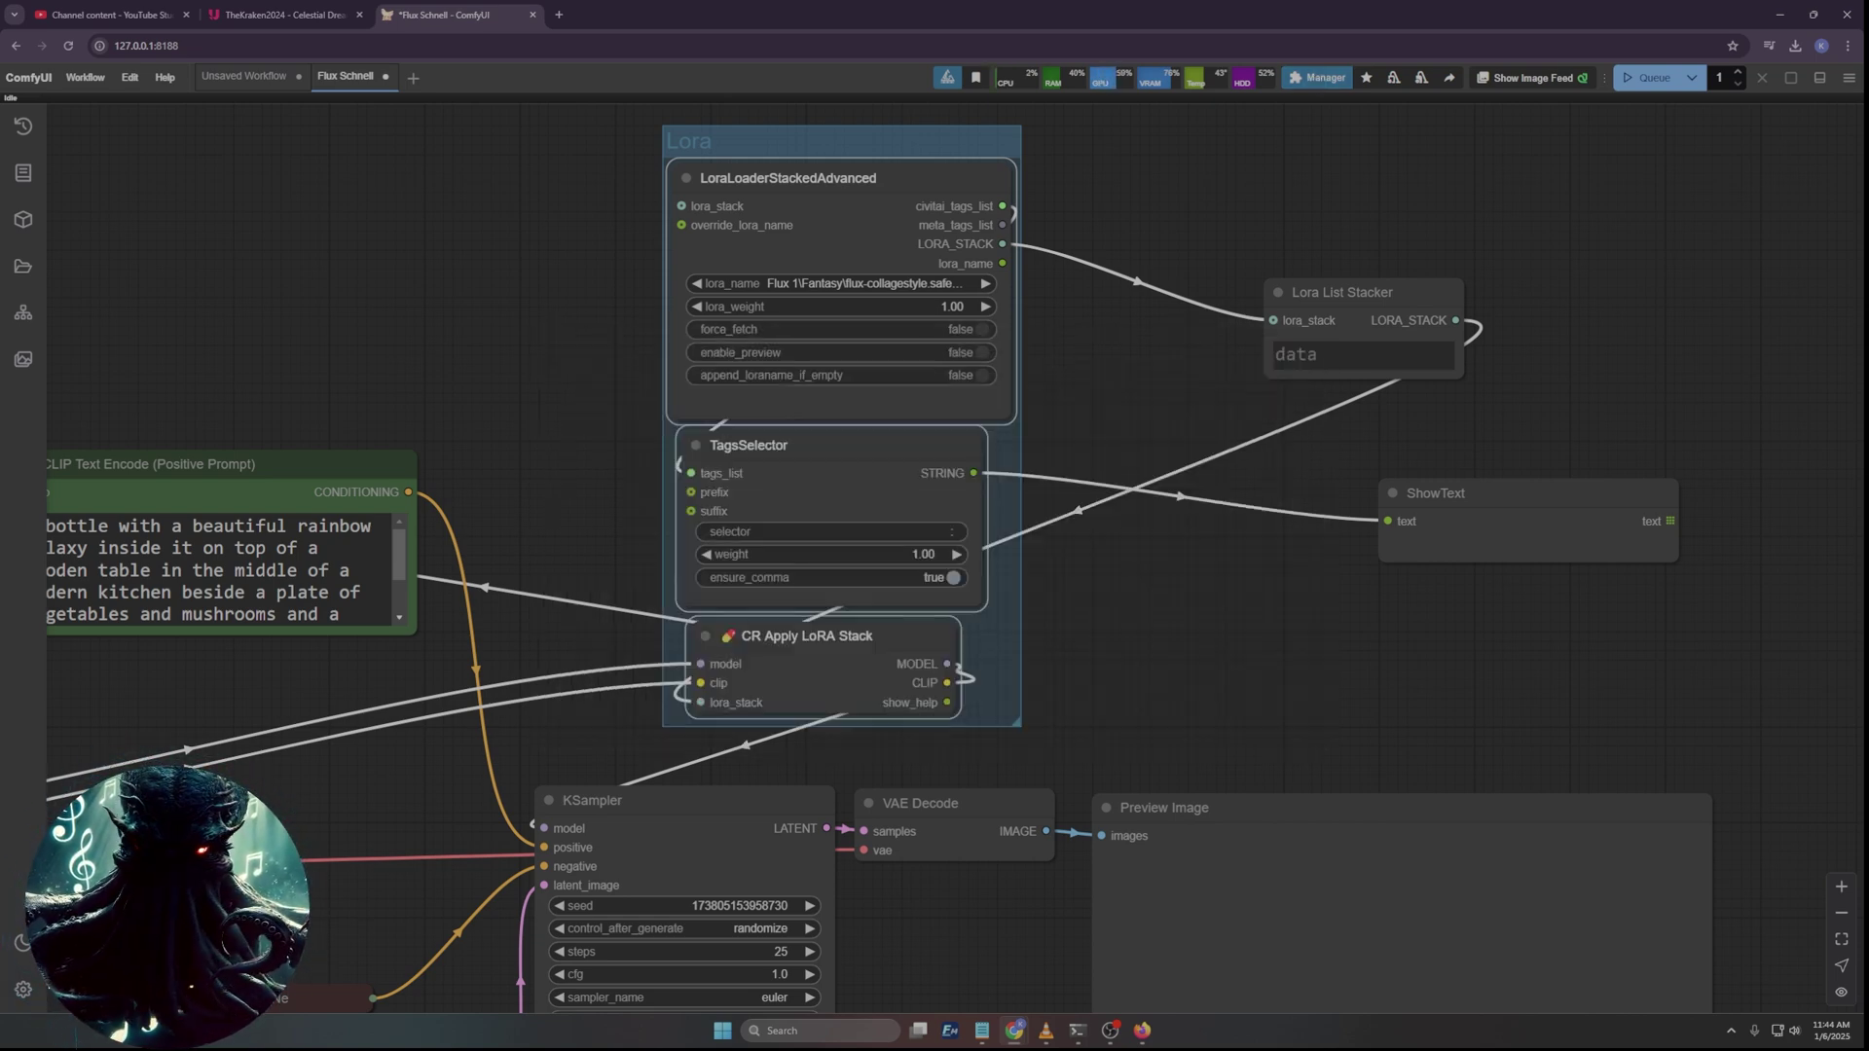
key(ctrl+comma)
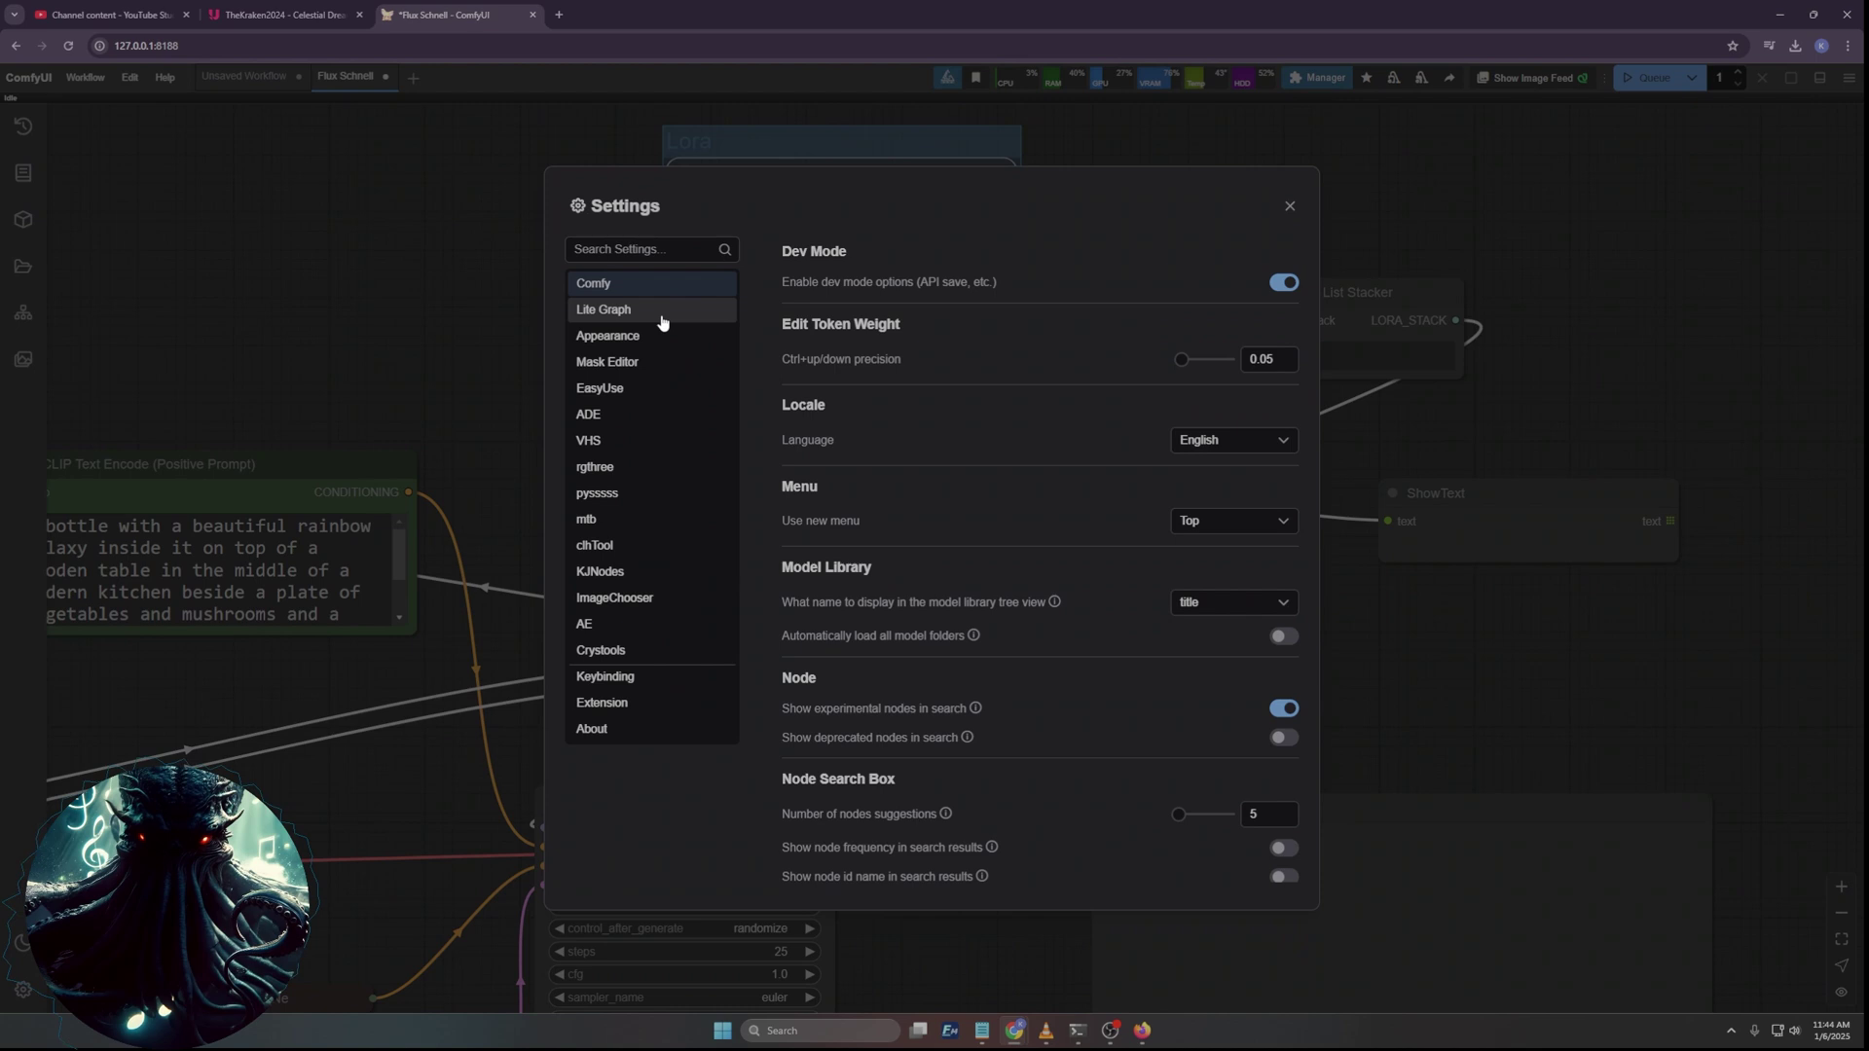
click(595, 467)
click(1189, 300)
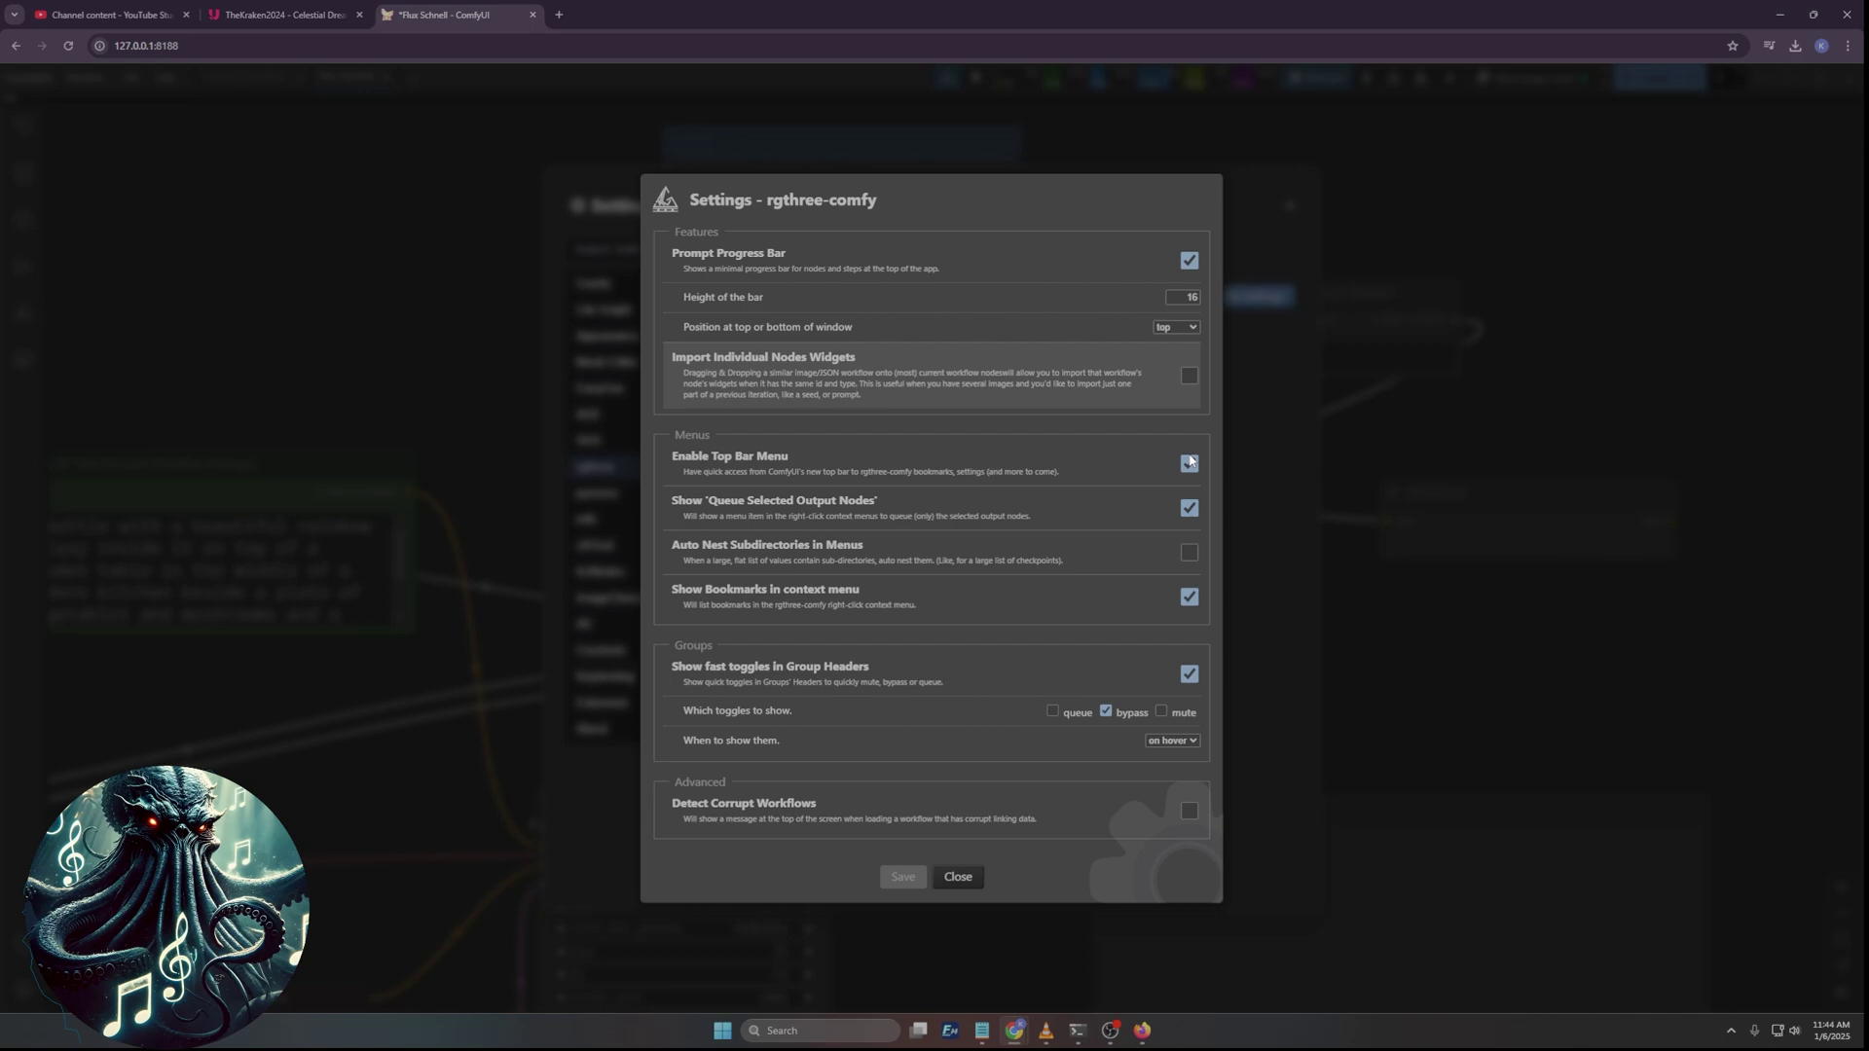
click(1197, 747)
click(1172, 777)
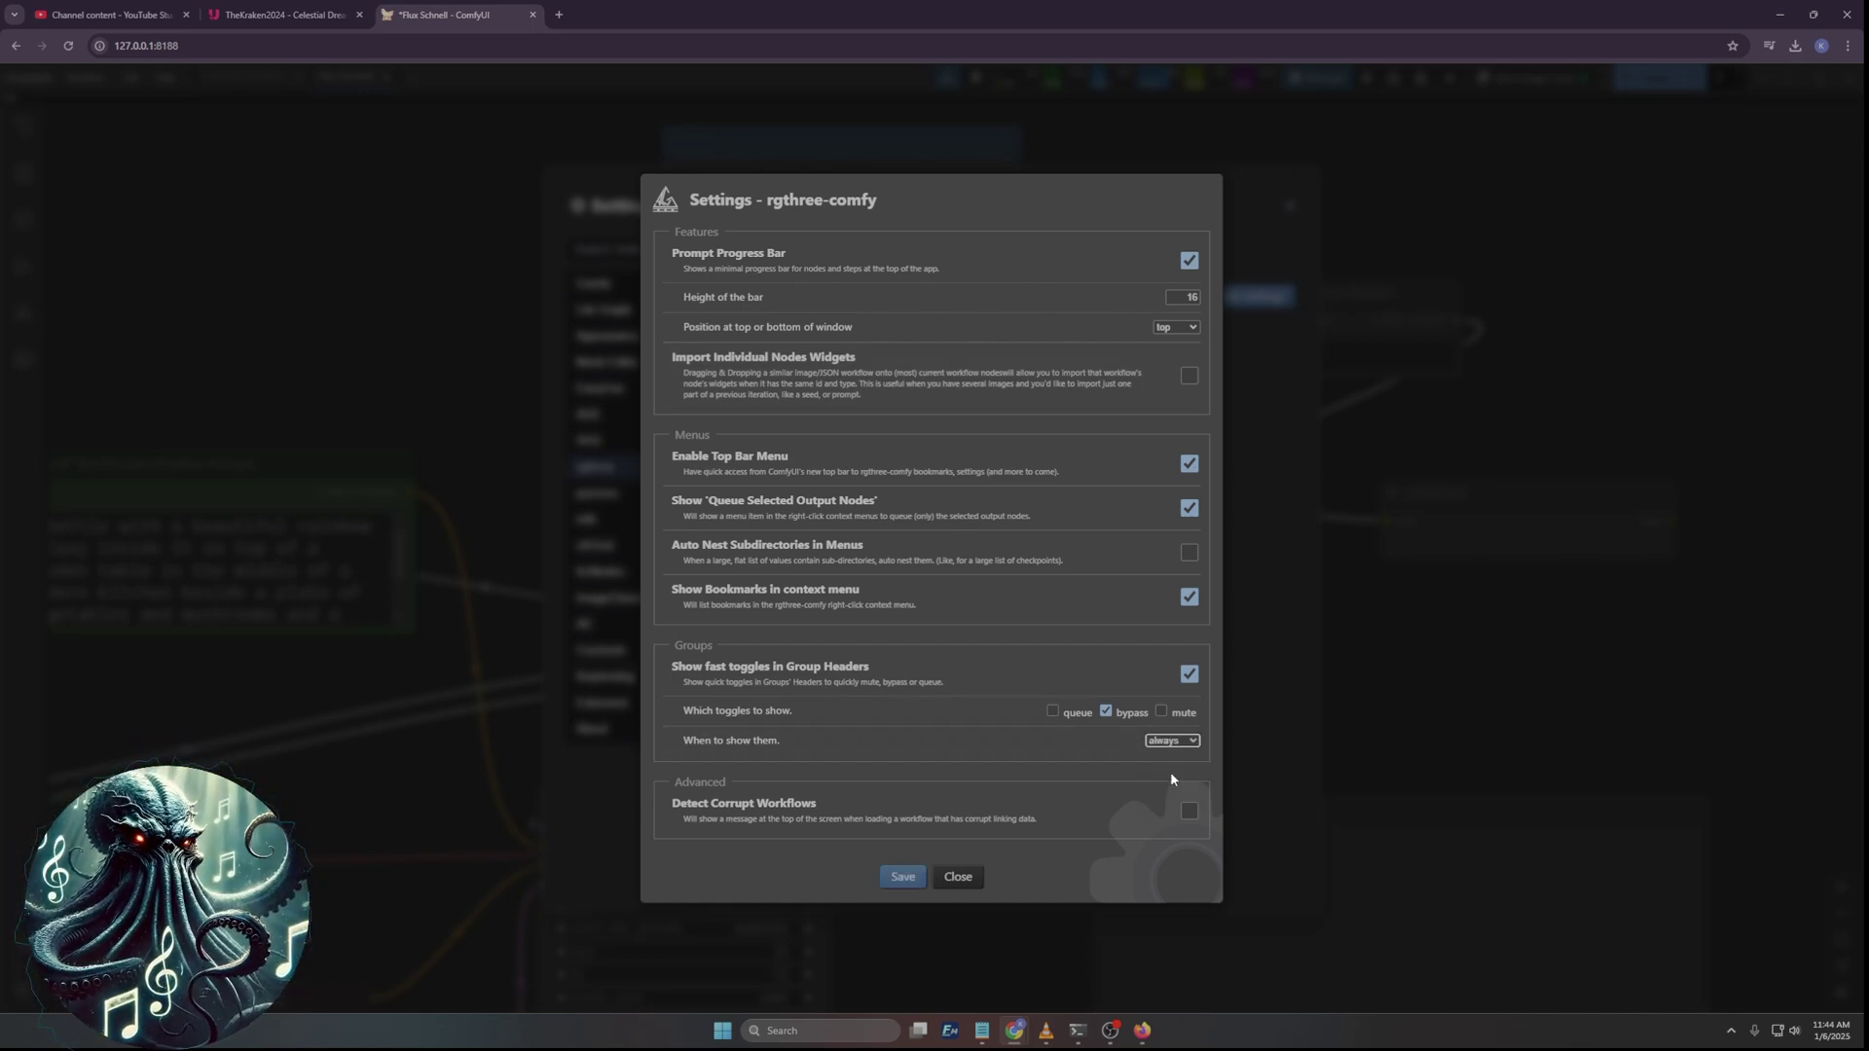
click(902, 877)
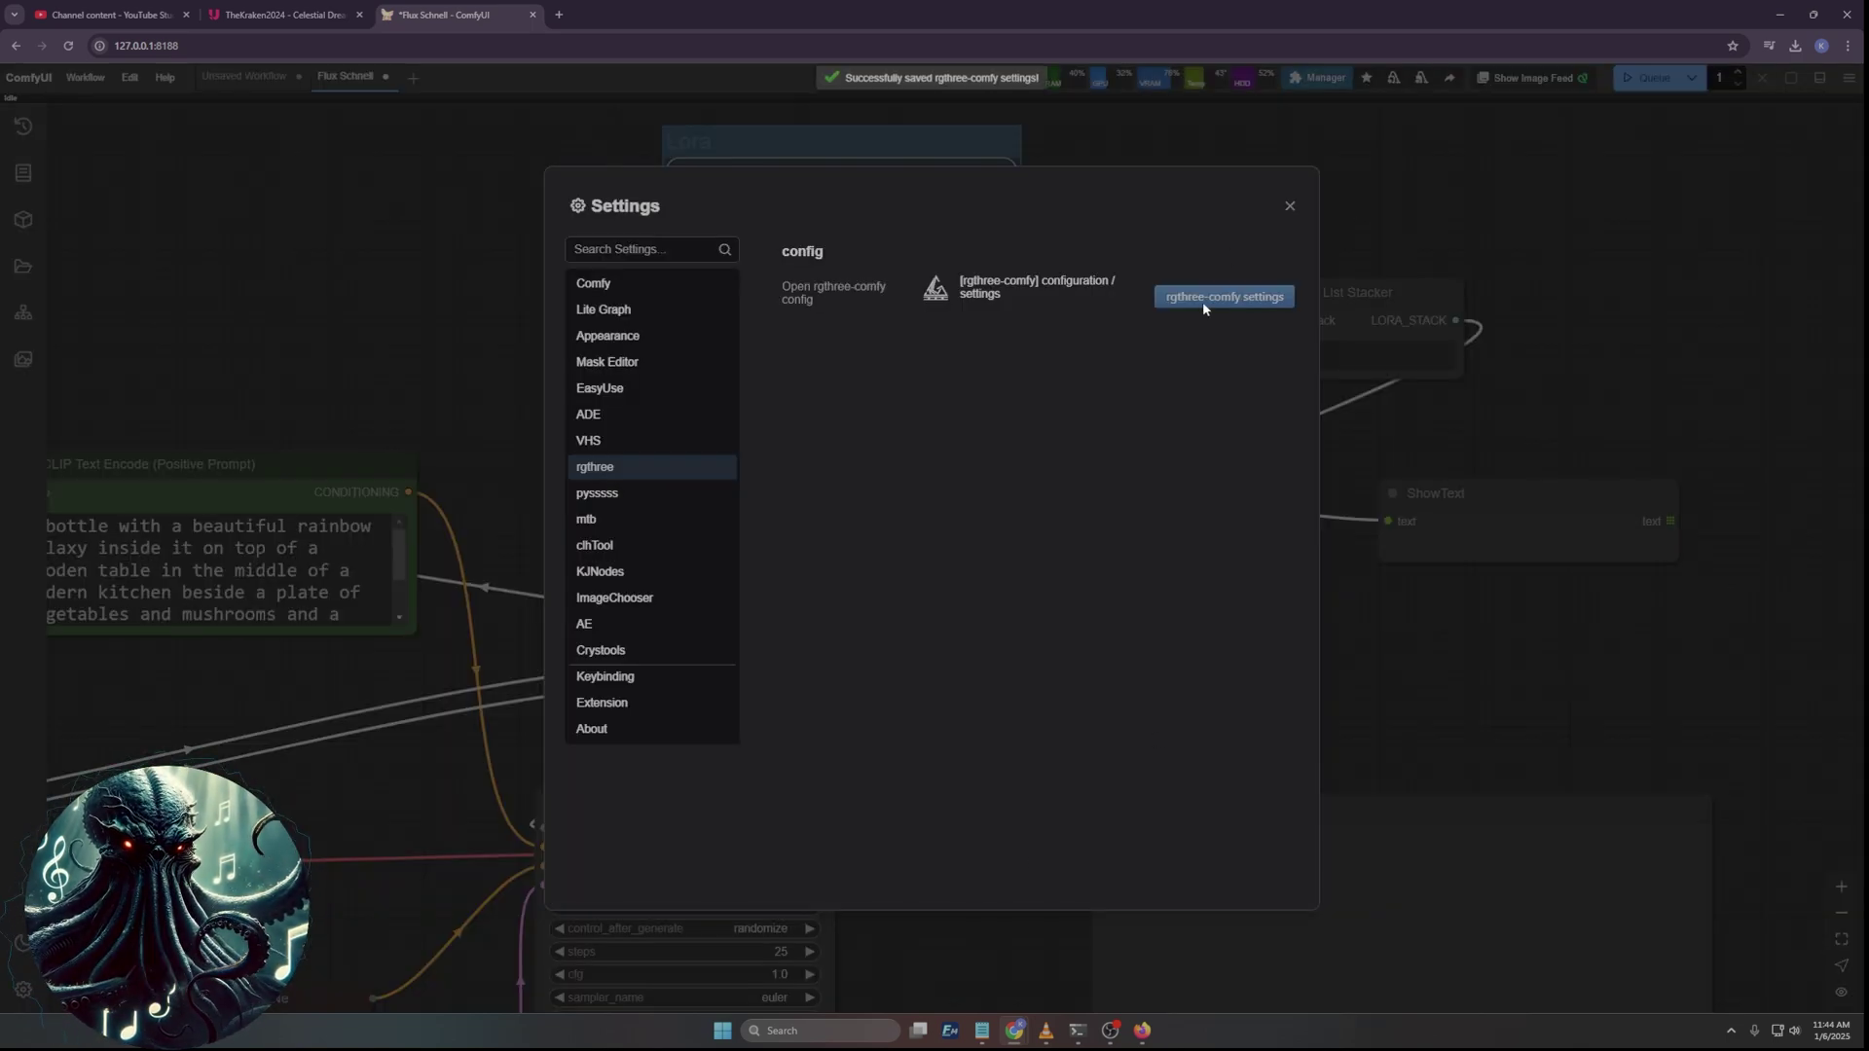
click(1290, 208)
Move the Lora List Stacker beside the Lora group and collapse it.
click(1012, 143)
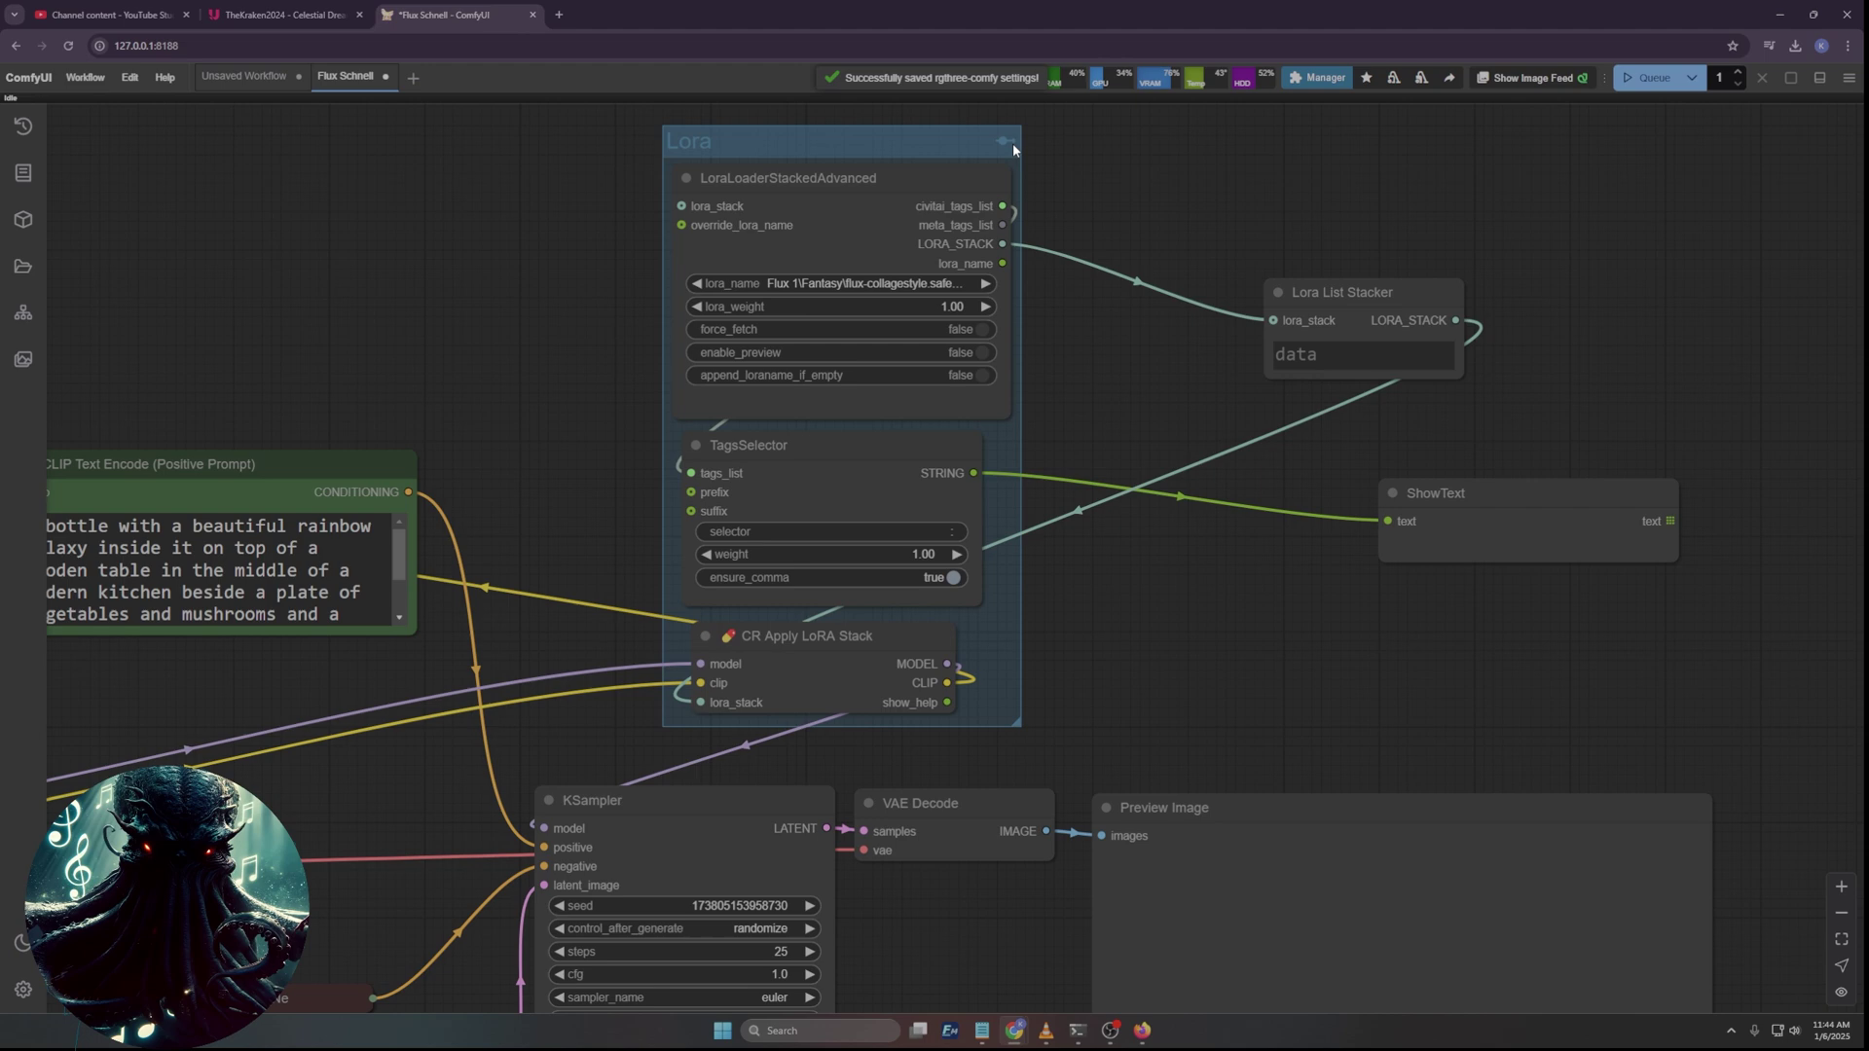
click(1001, 139)
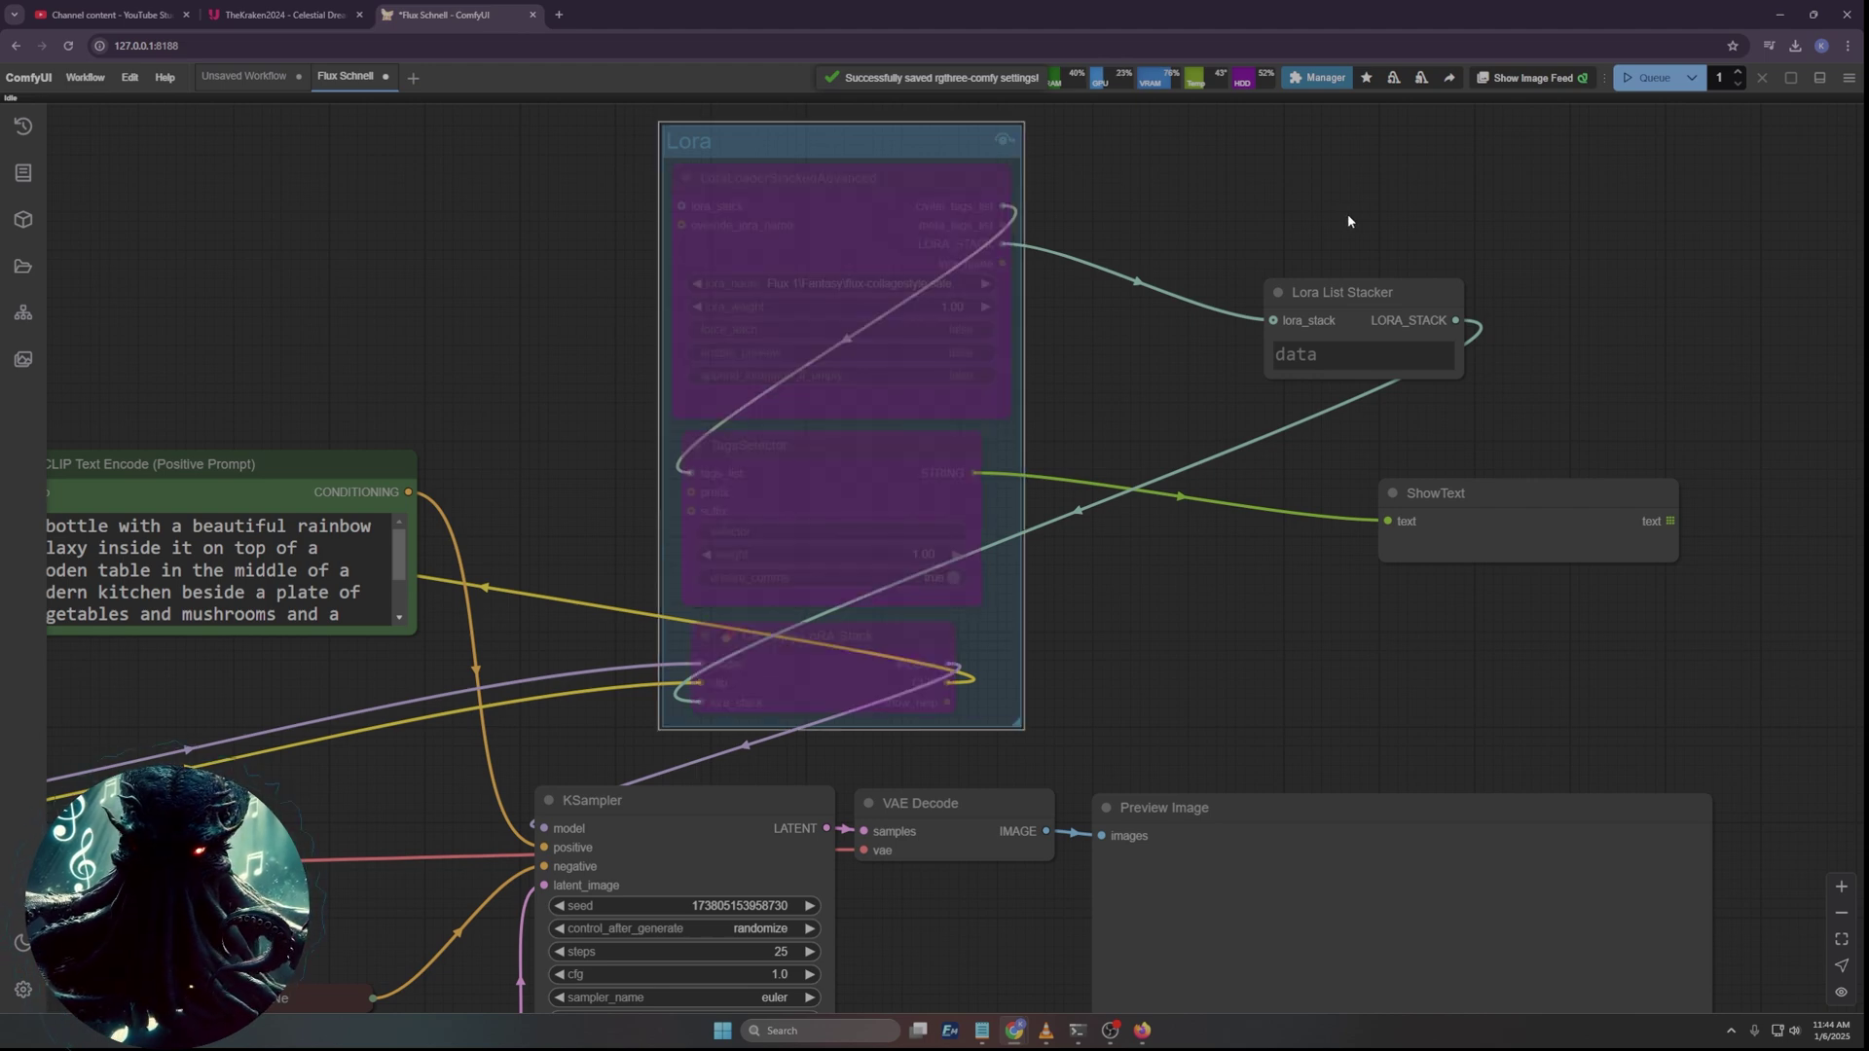
click(1003, 142)
drag(1290, 697, 1125, 679)
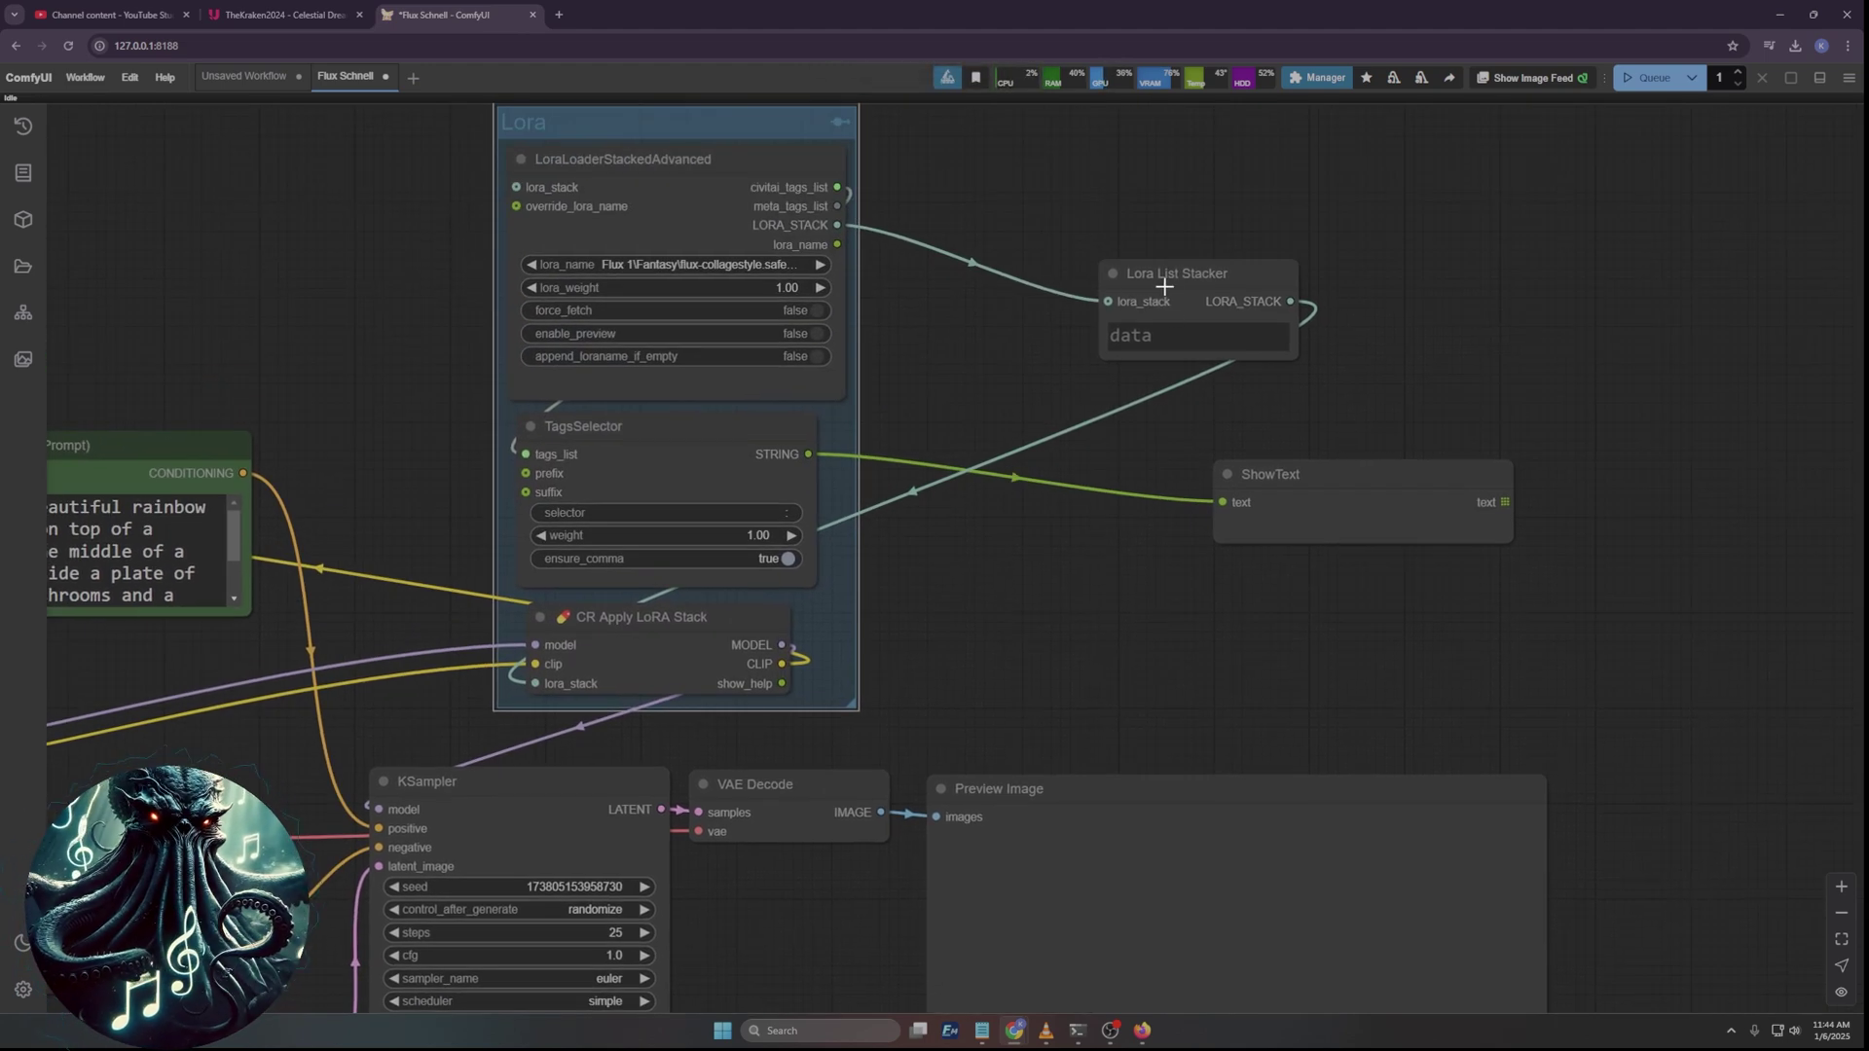
drag(1167, 302, 525, 730)
click(980, 302)
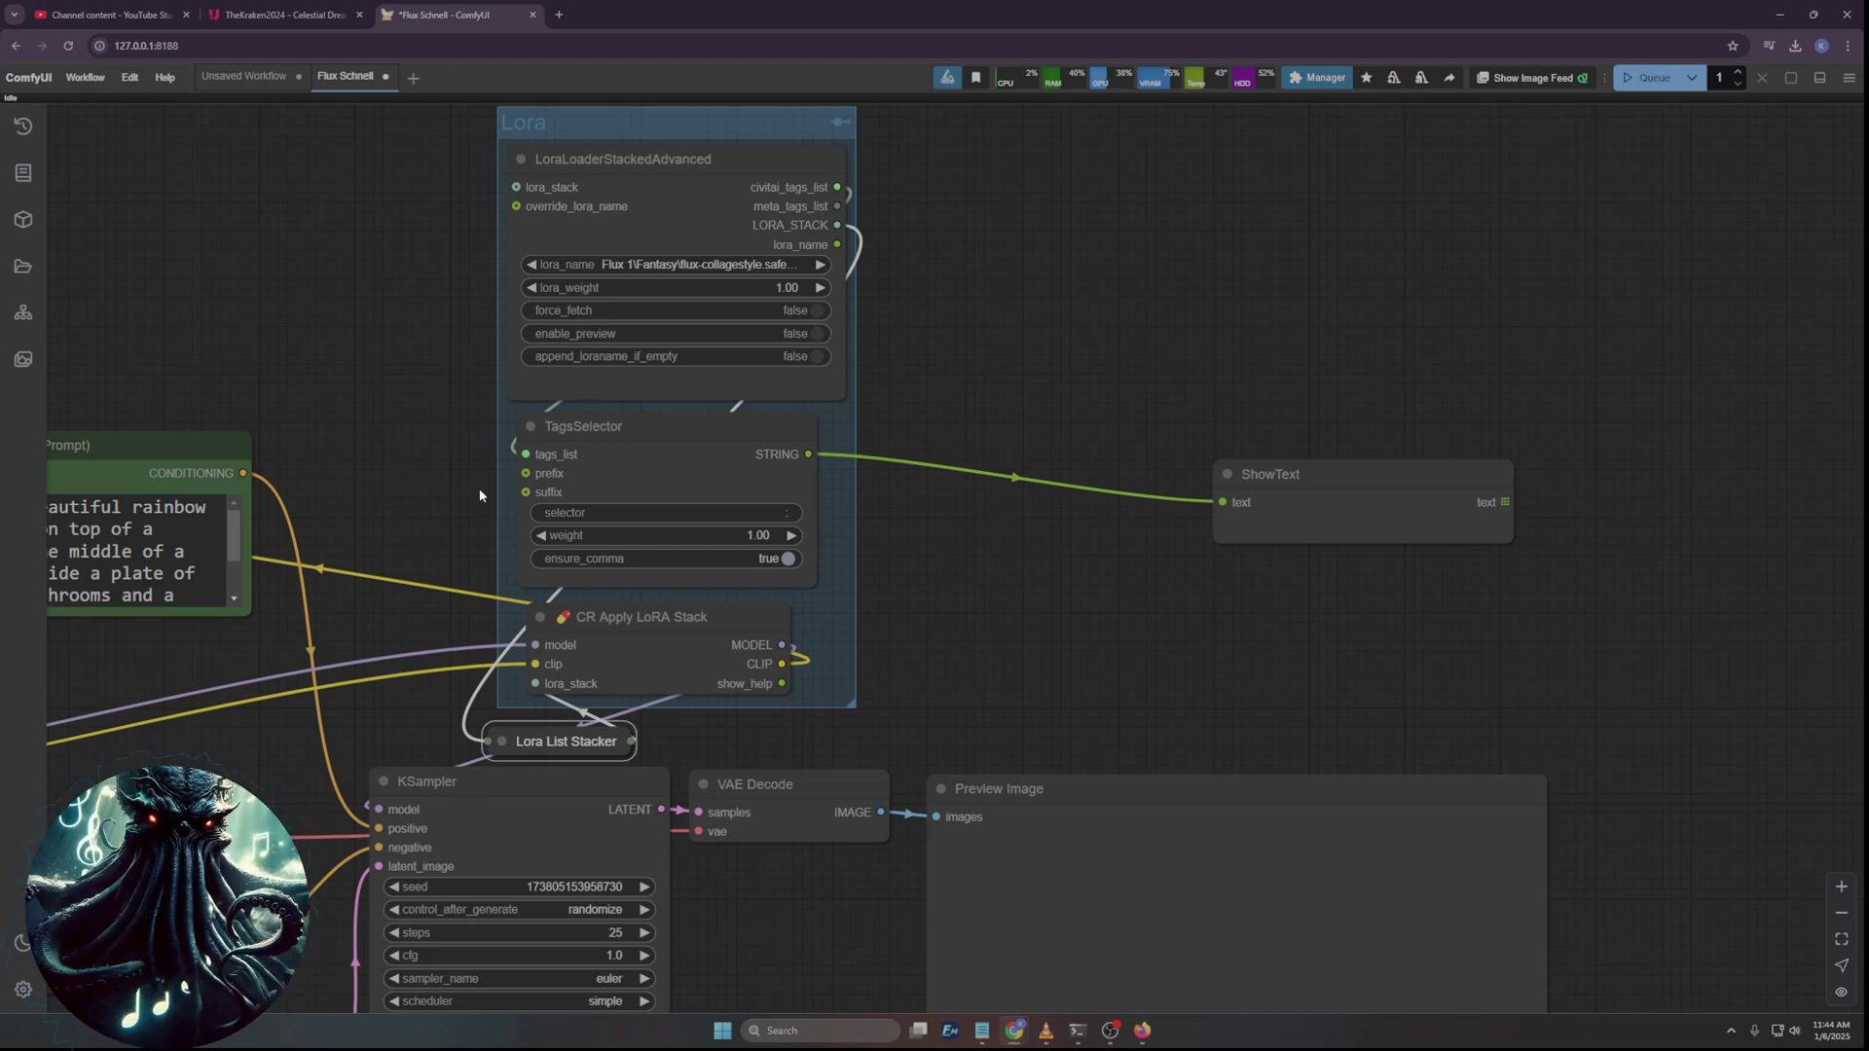
Move the Lora group up and enlarge its frame.
drag(1177, 577, 1210, 721)
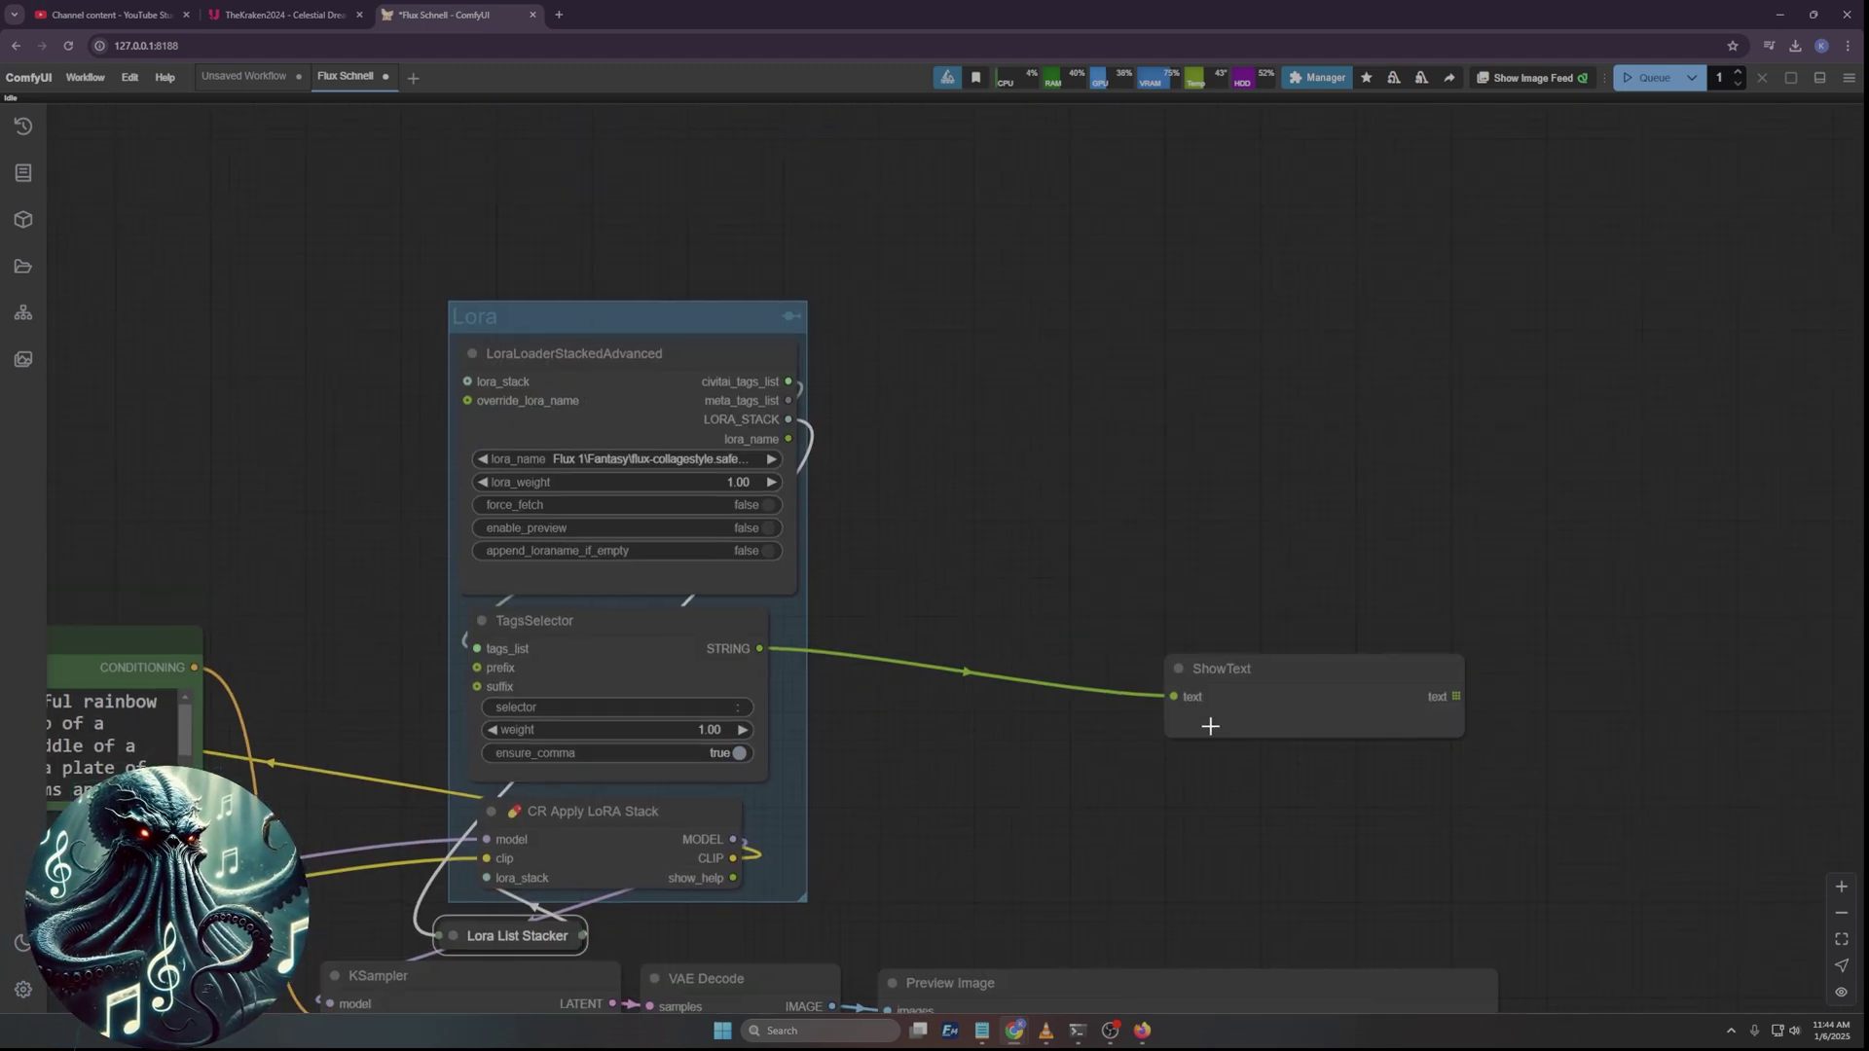
drag(1014, 645, 1069, 471)
drag(765, 259, 802, 68)
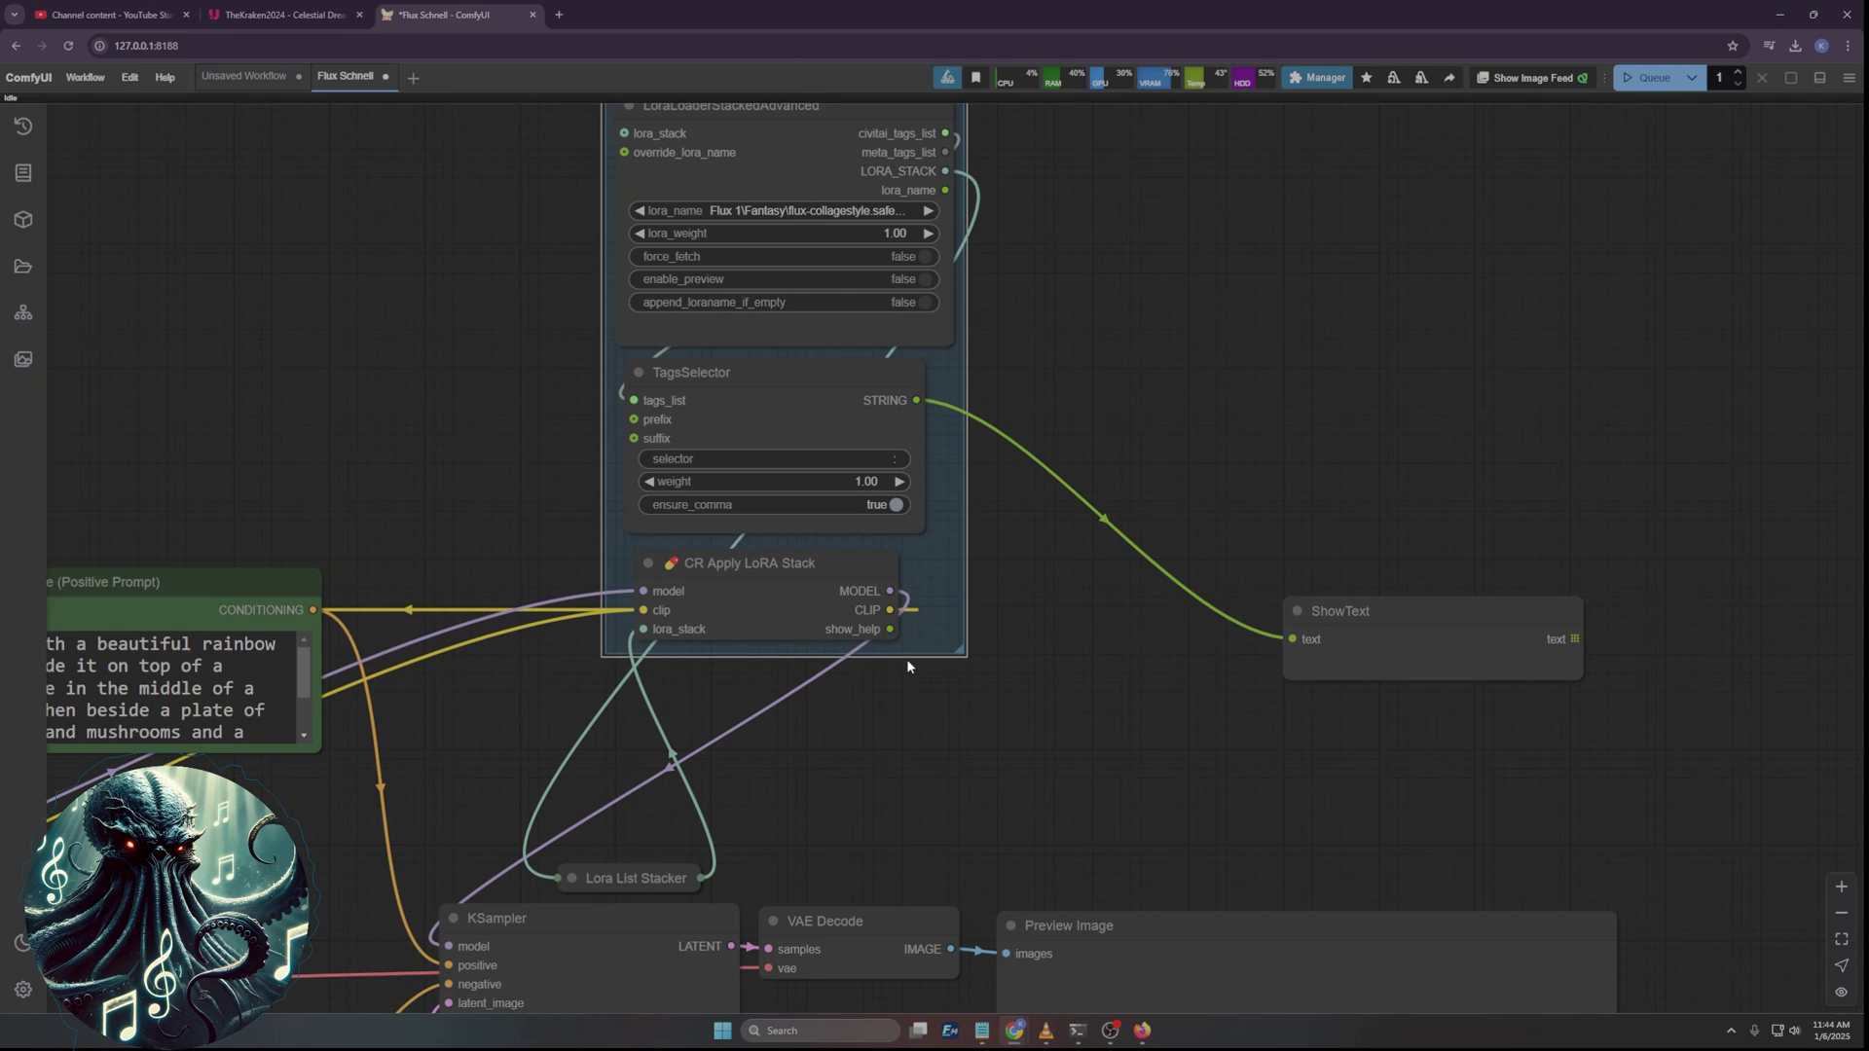
drag(961, 651, 989, 832)
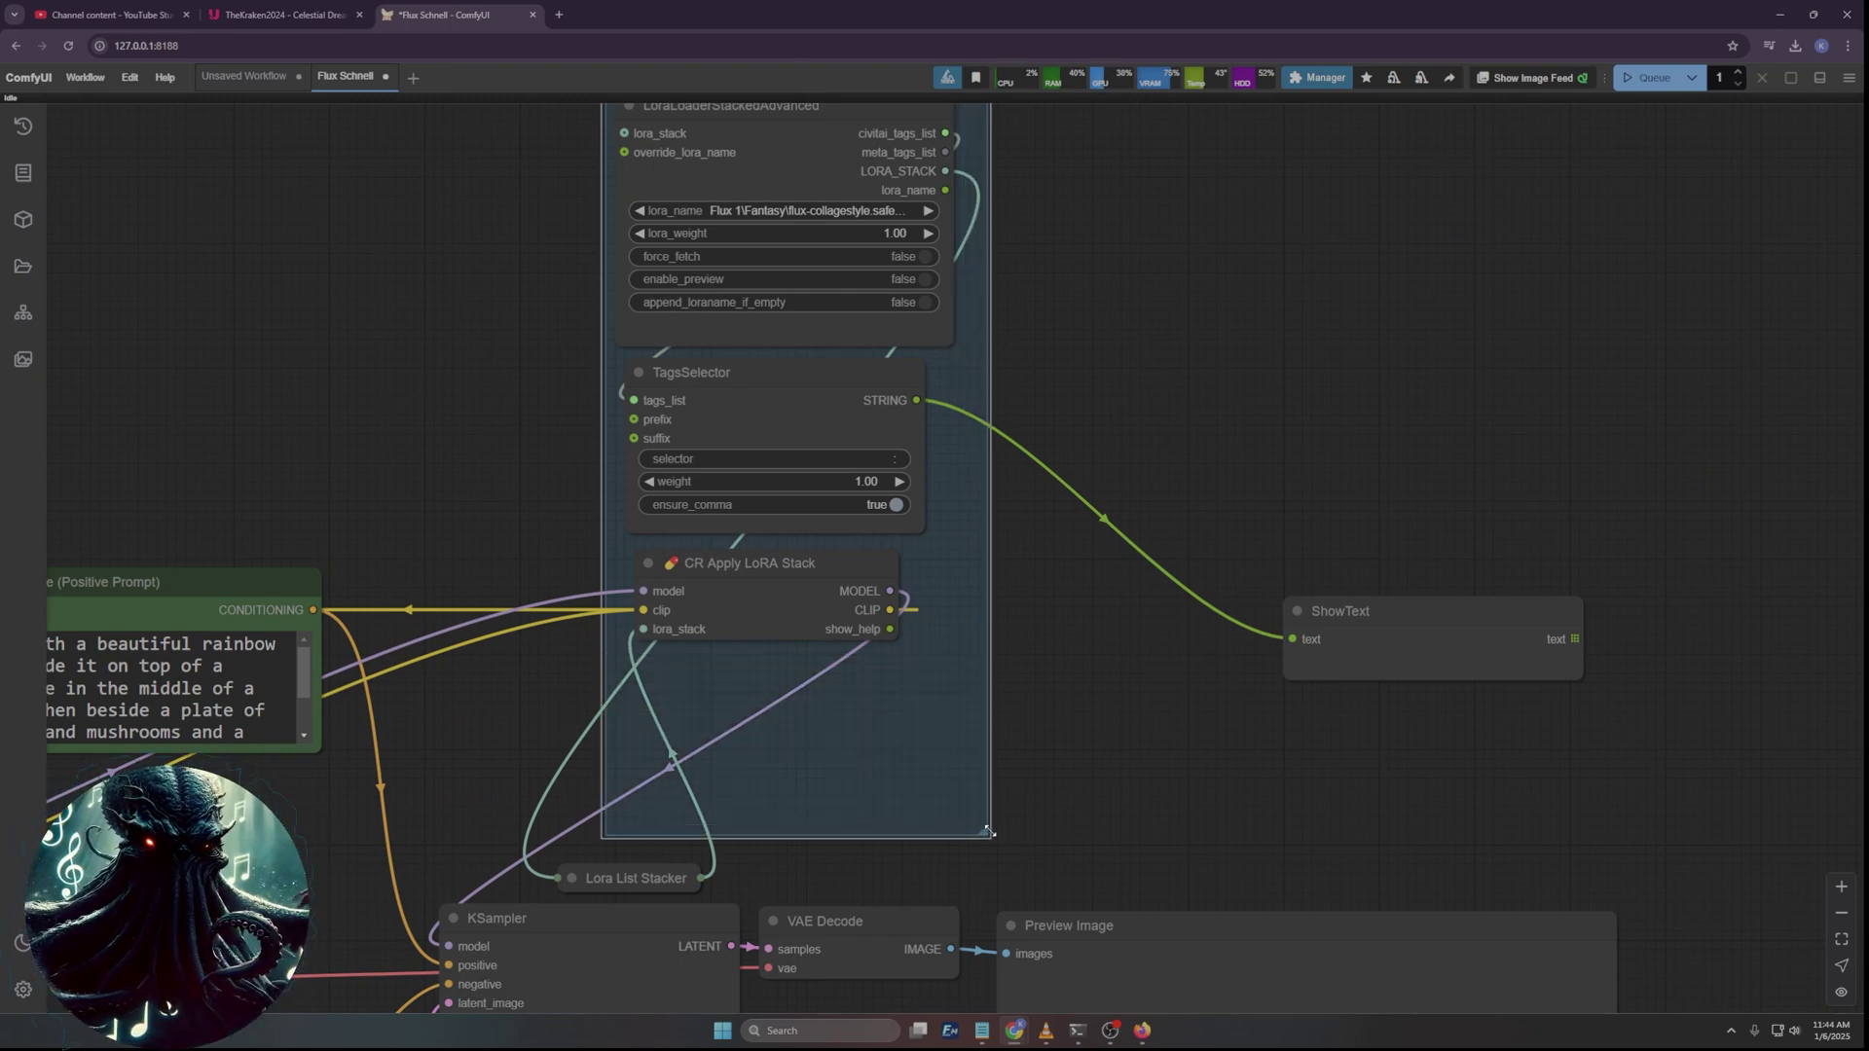
Swap CR Apply LoRA Stack out for ShowText under TagsSelector and shrink the group to fit.
drag(717, 571, 219, 885)
drag(1376, 612, 726, 584)
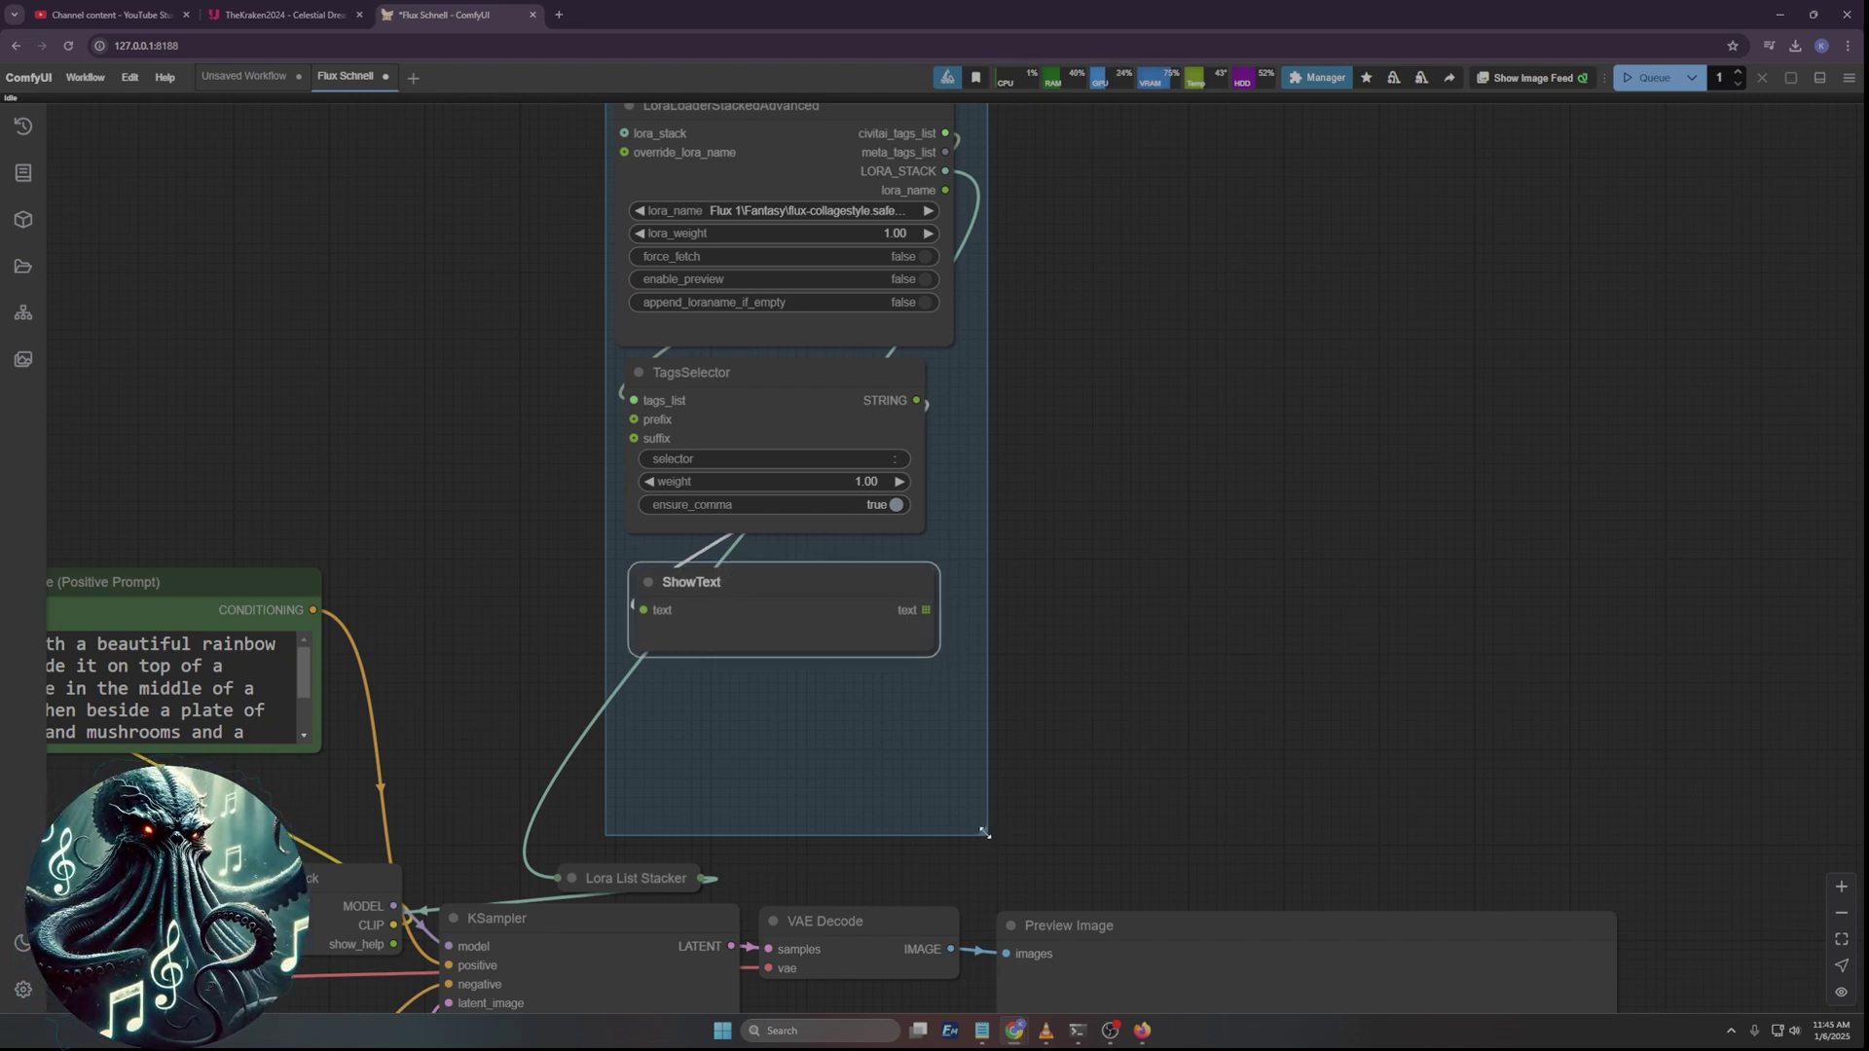
drag(984, 833, 986, 679)
drag(1136, 590, 1194, 311)
click(913, 257)
click(1051, 522)
scroll(1051, 521, down, 2)
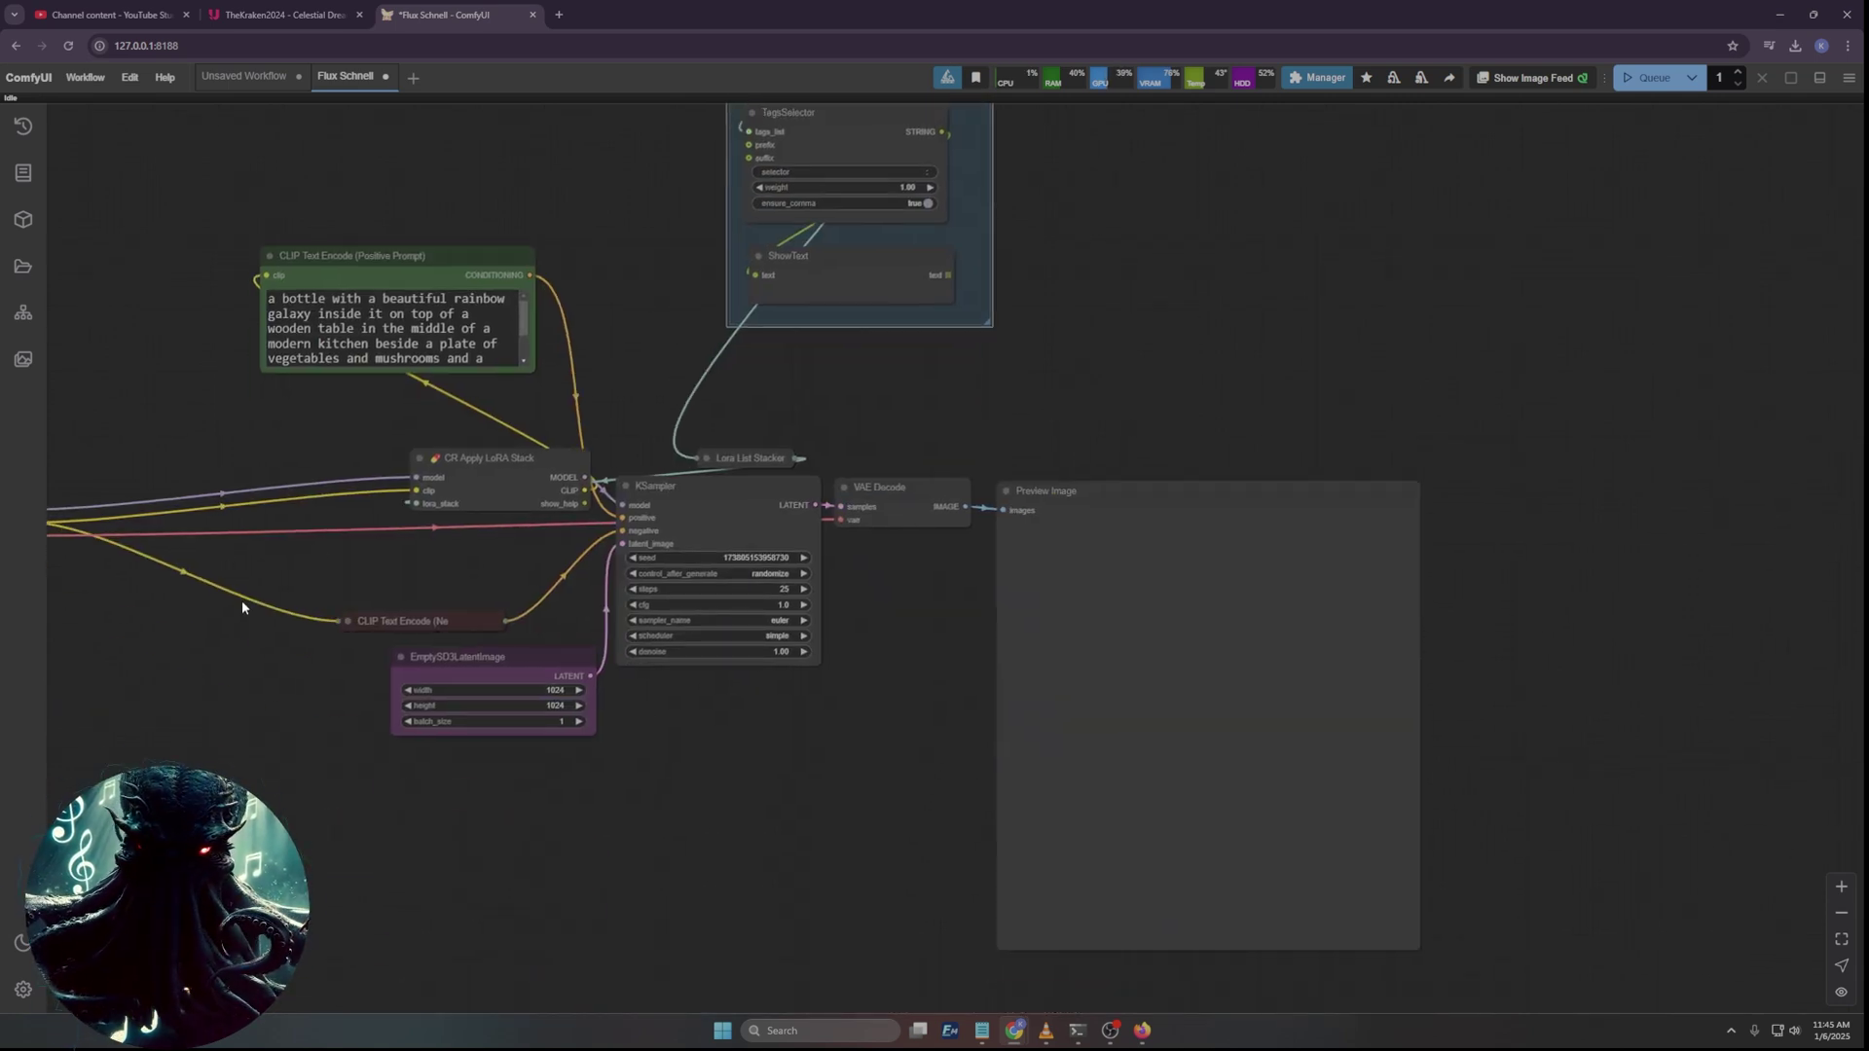
Bypass every node in the Lora group.
drag(306, 507, 860, 709)
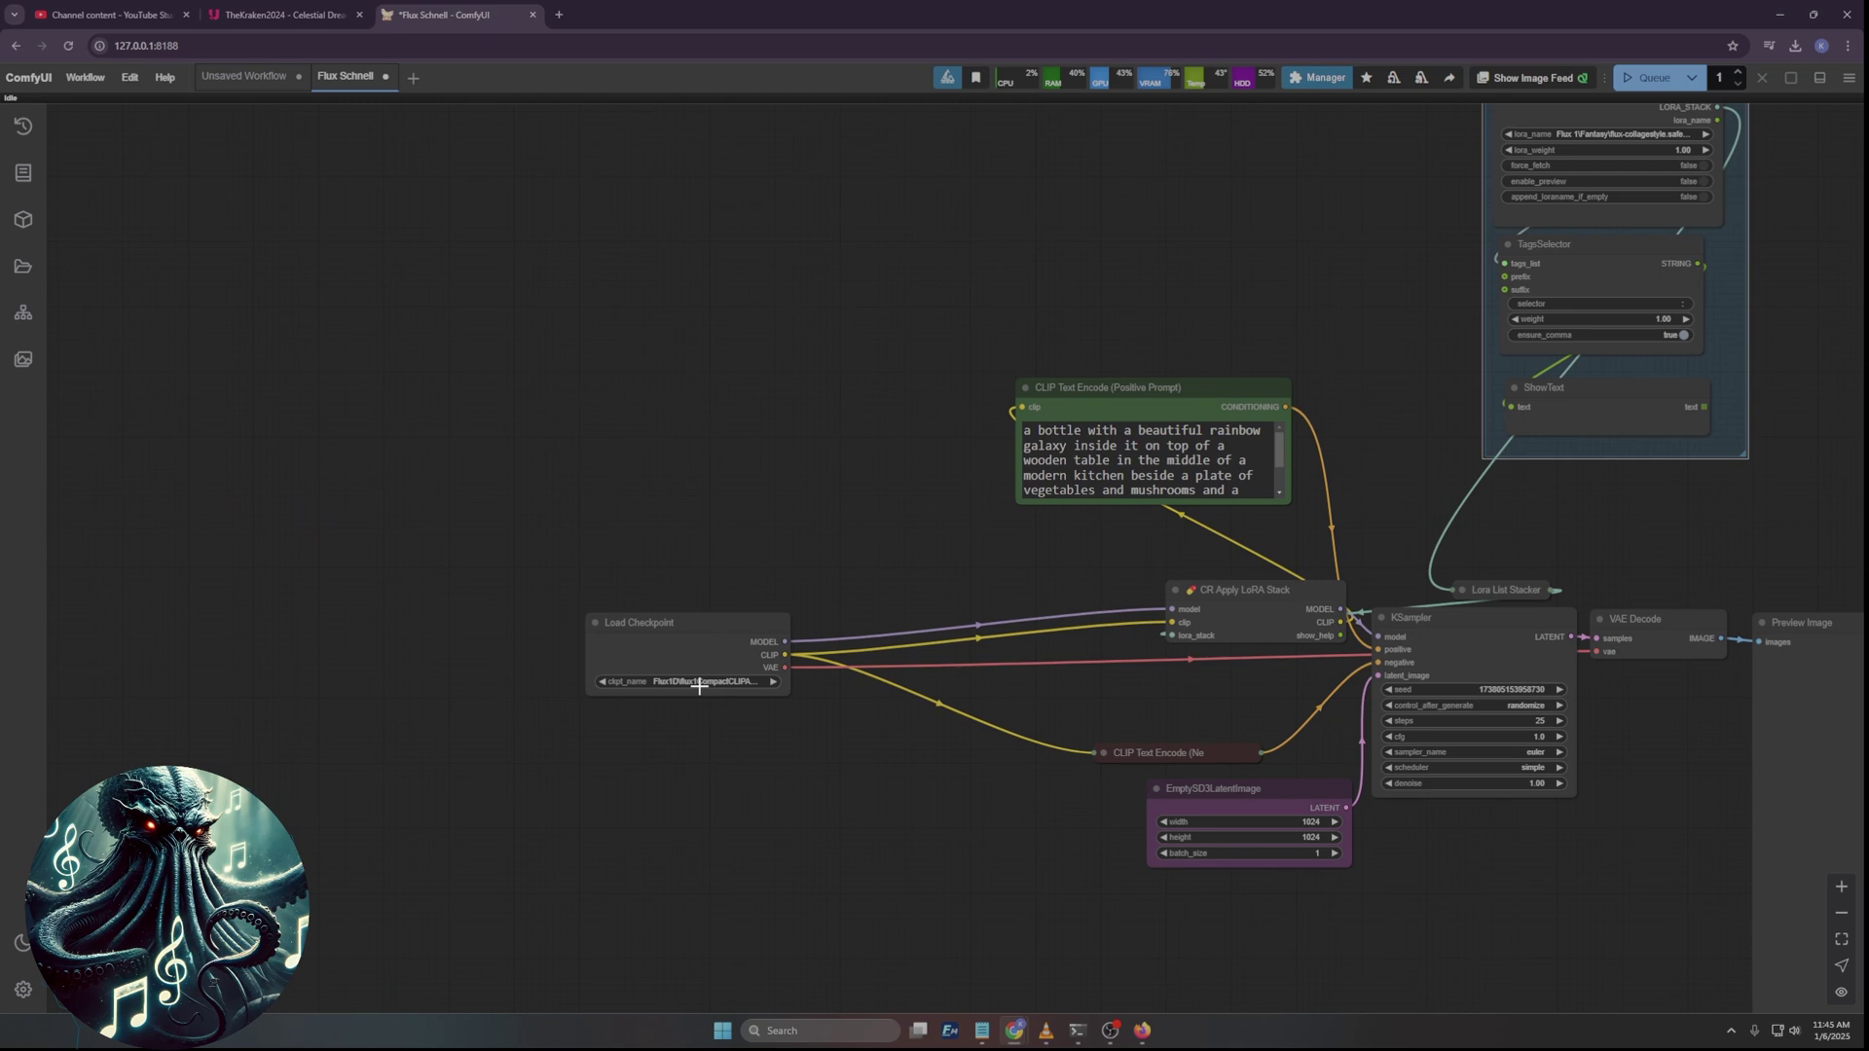
drag(1053, 559, 360, 501)
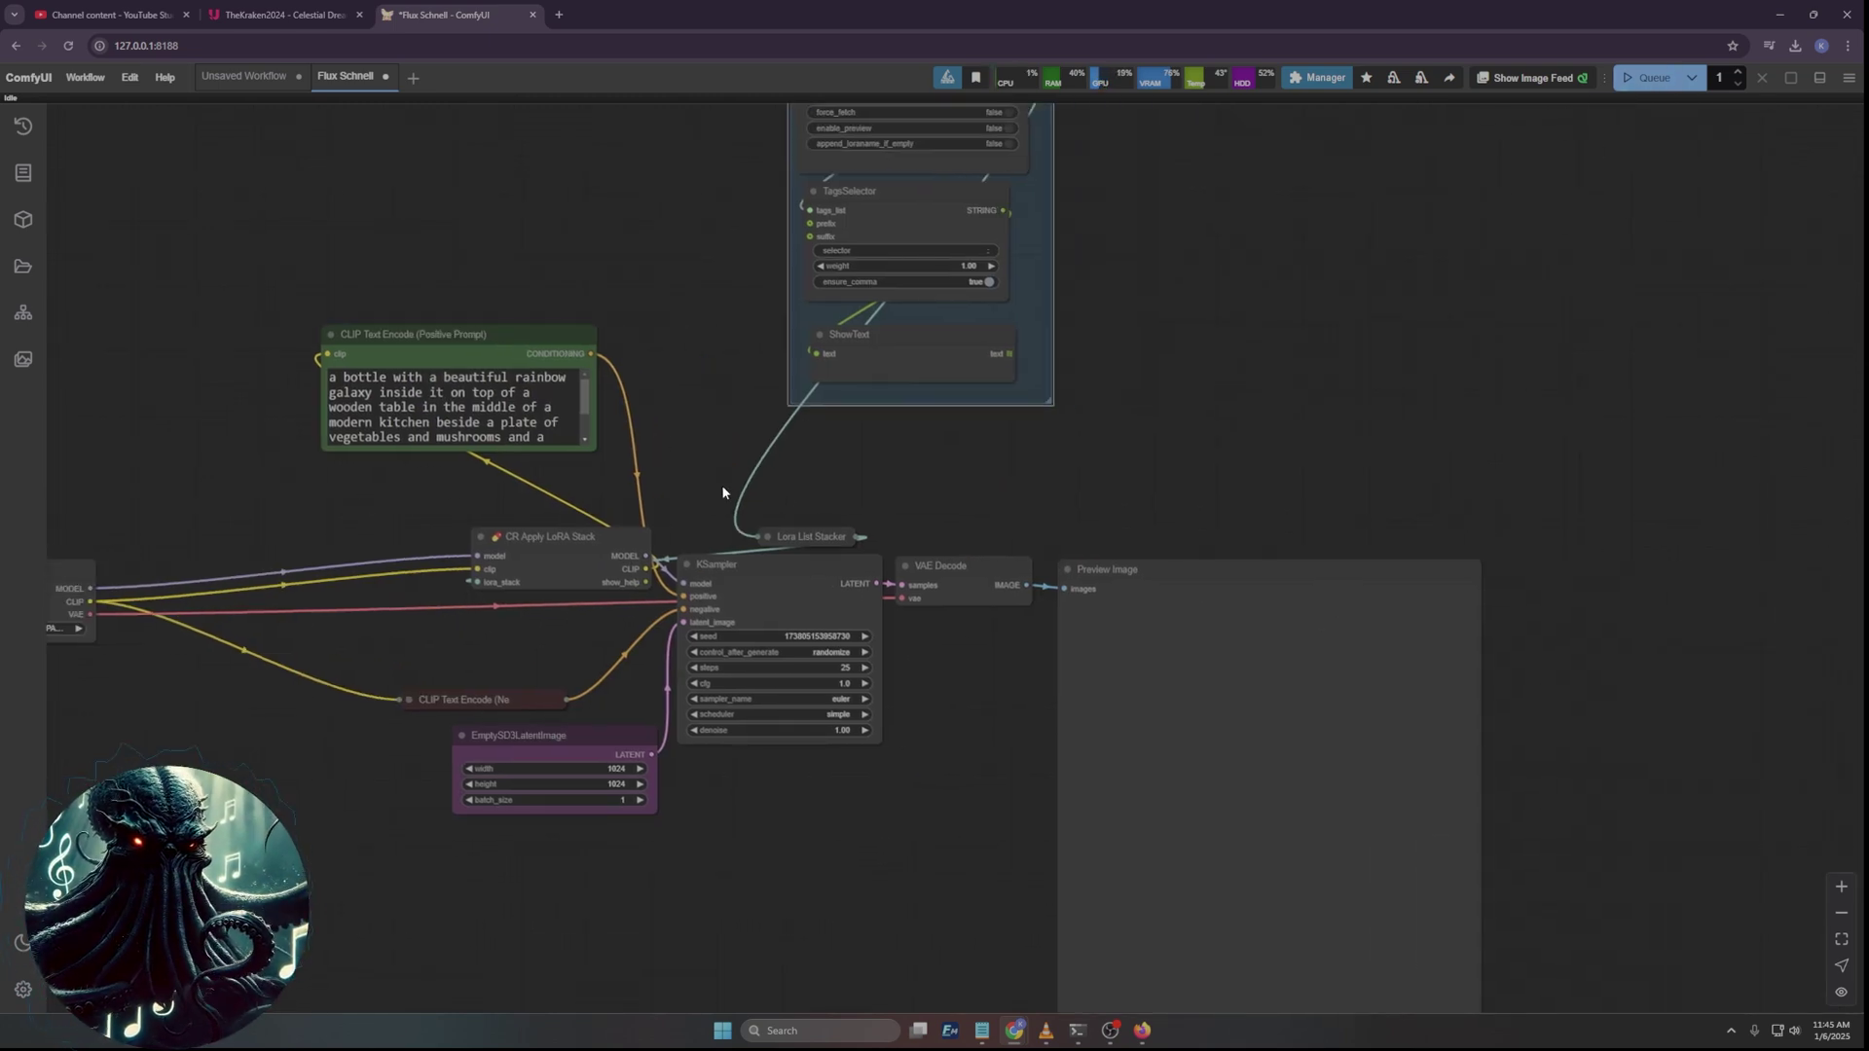
drag(1012, 437, 926, 683)
click(950, 234)
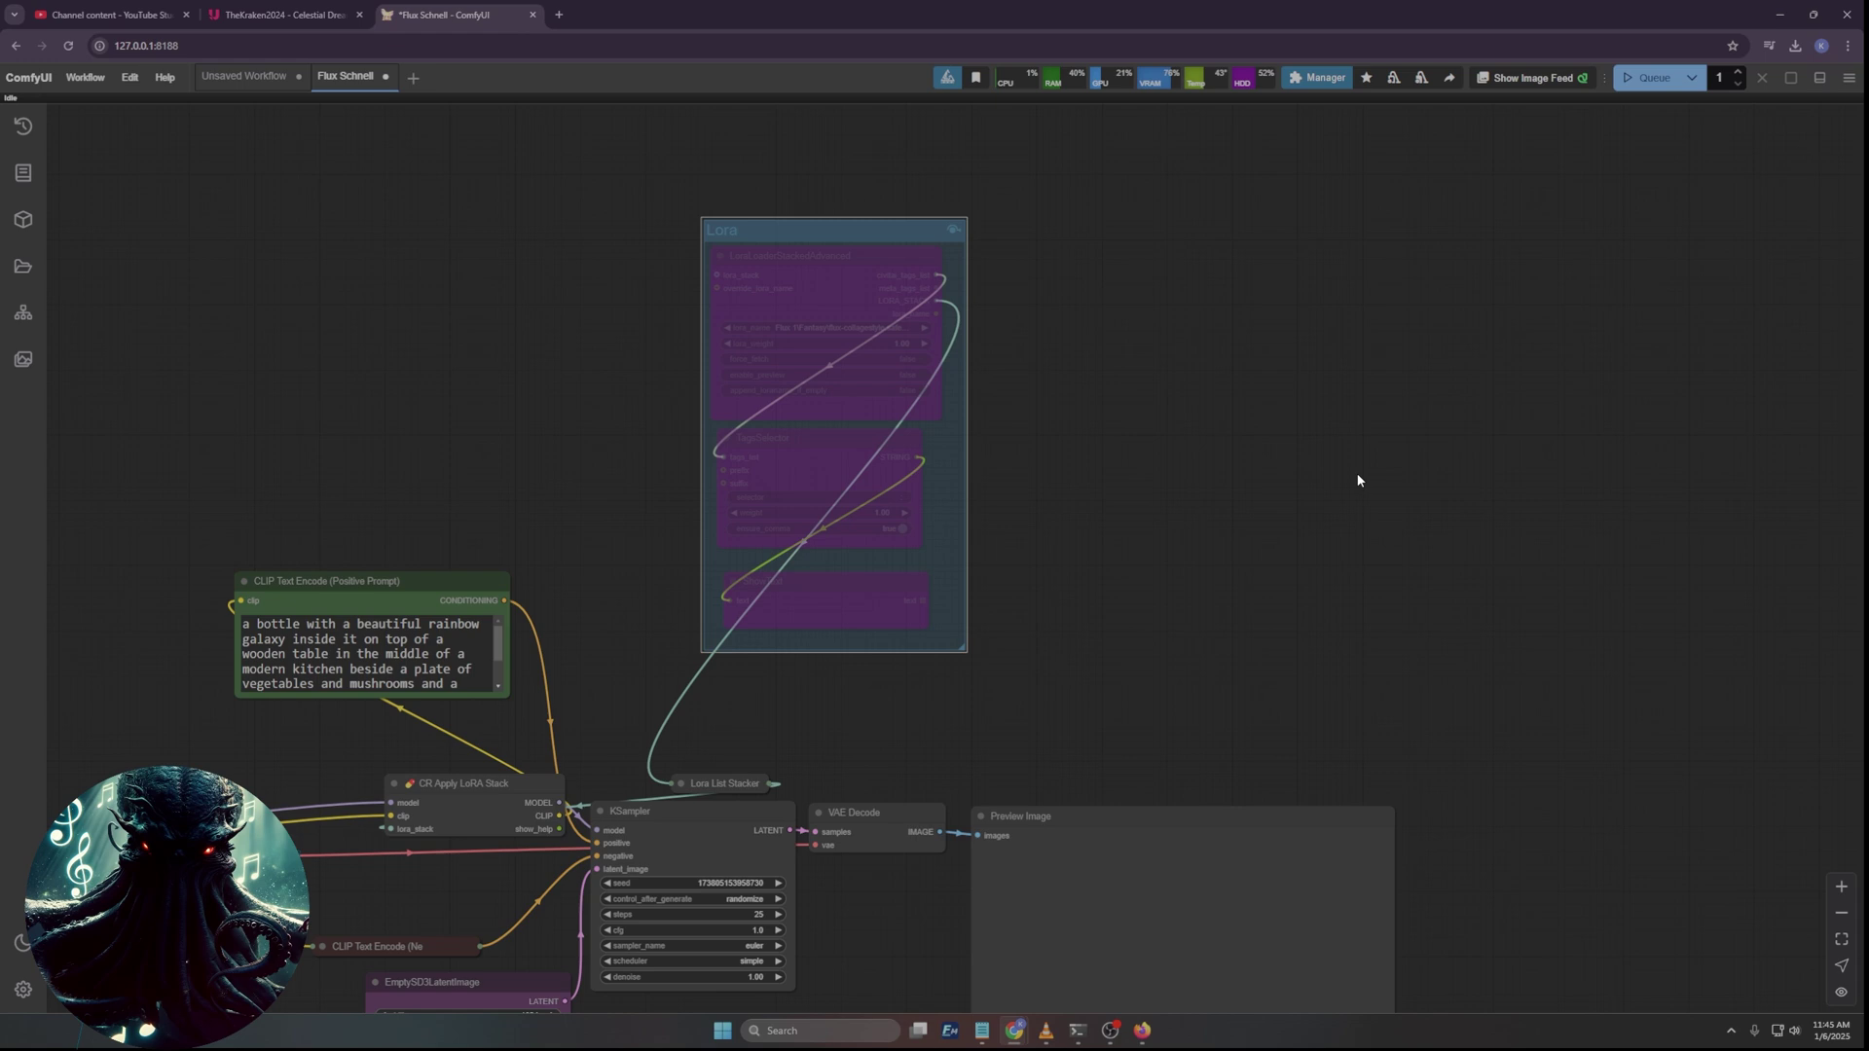
Queue a render without the LoRA, yielding a galaxy-filled bottle on a kitchen table.
drag(1358, 479, 1503, 264)
click(1651, 78)
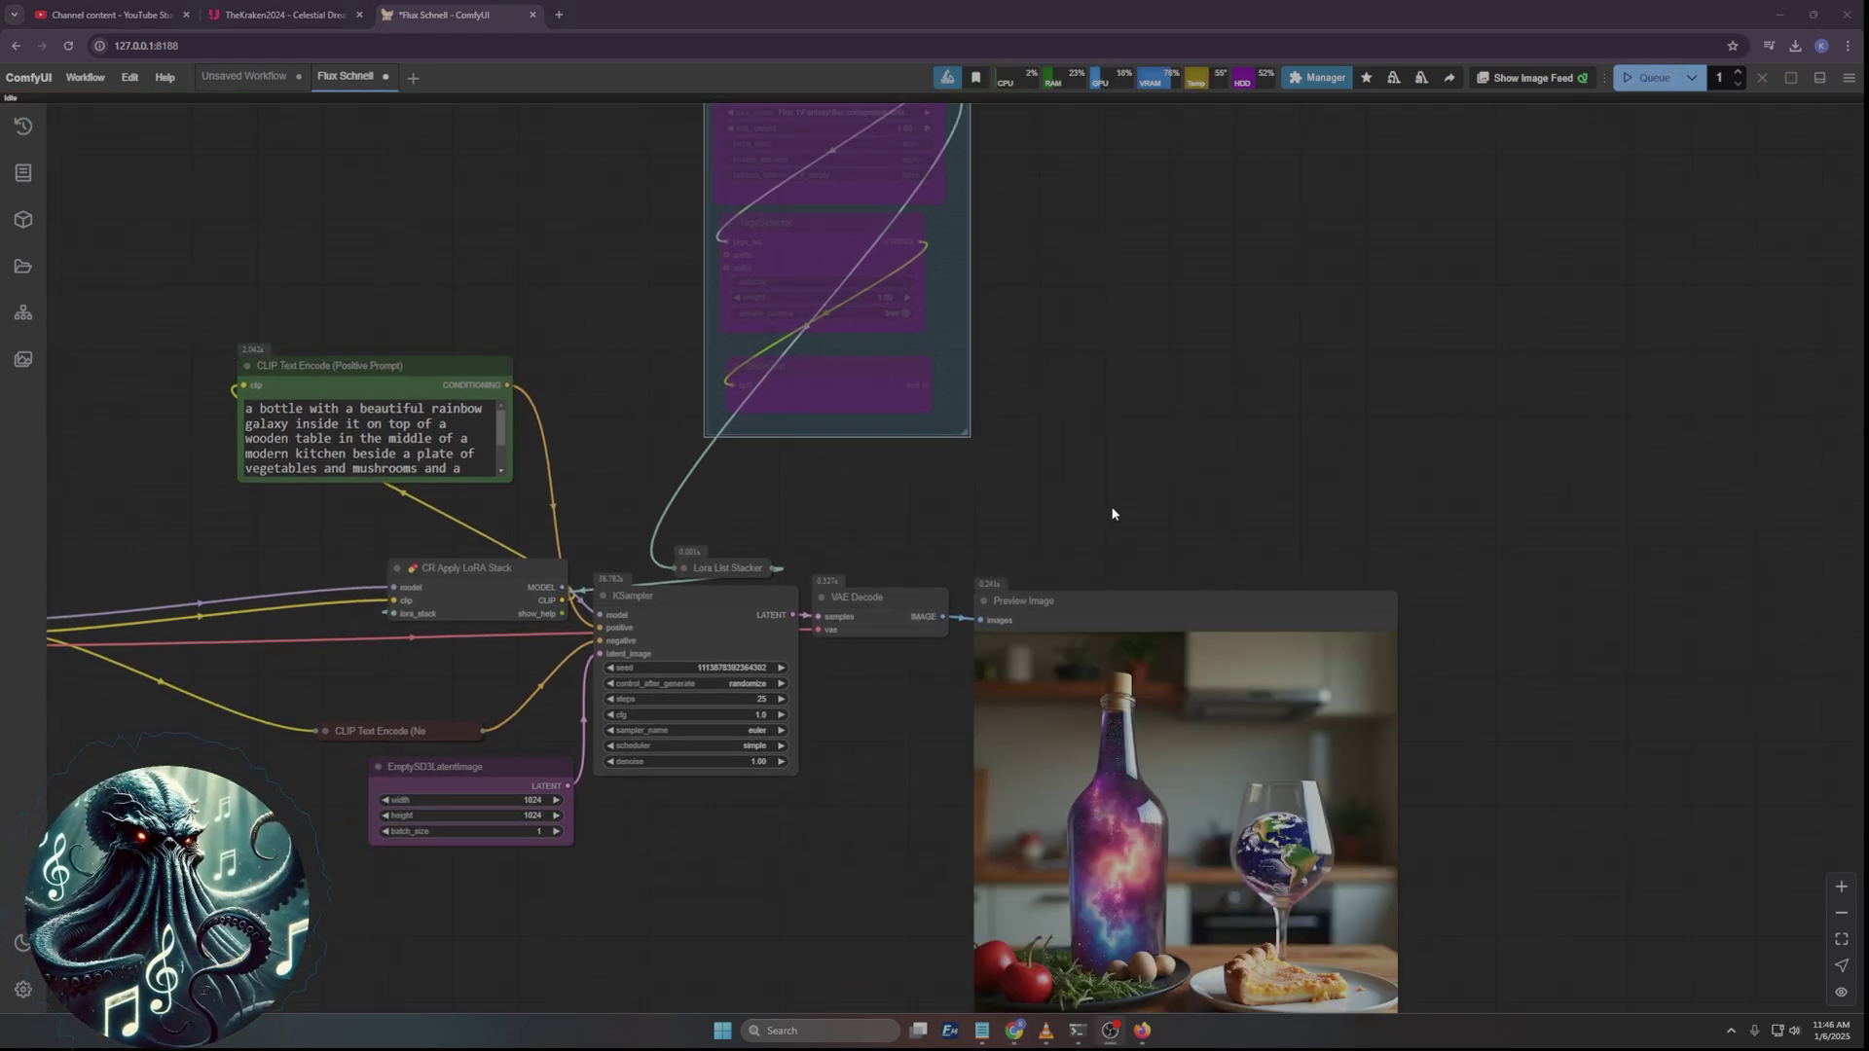
drag(1113, 513, 1107, 339)
drag(850, 725, 1102, 699)
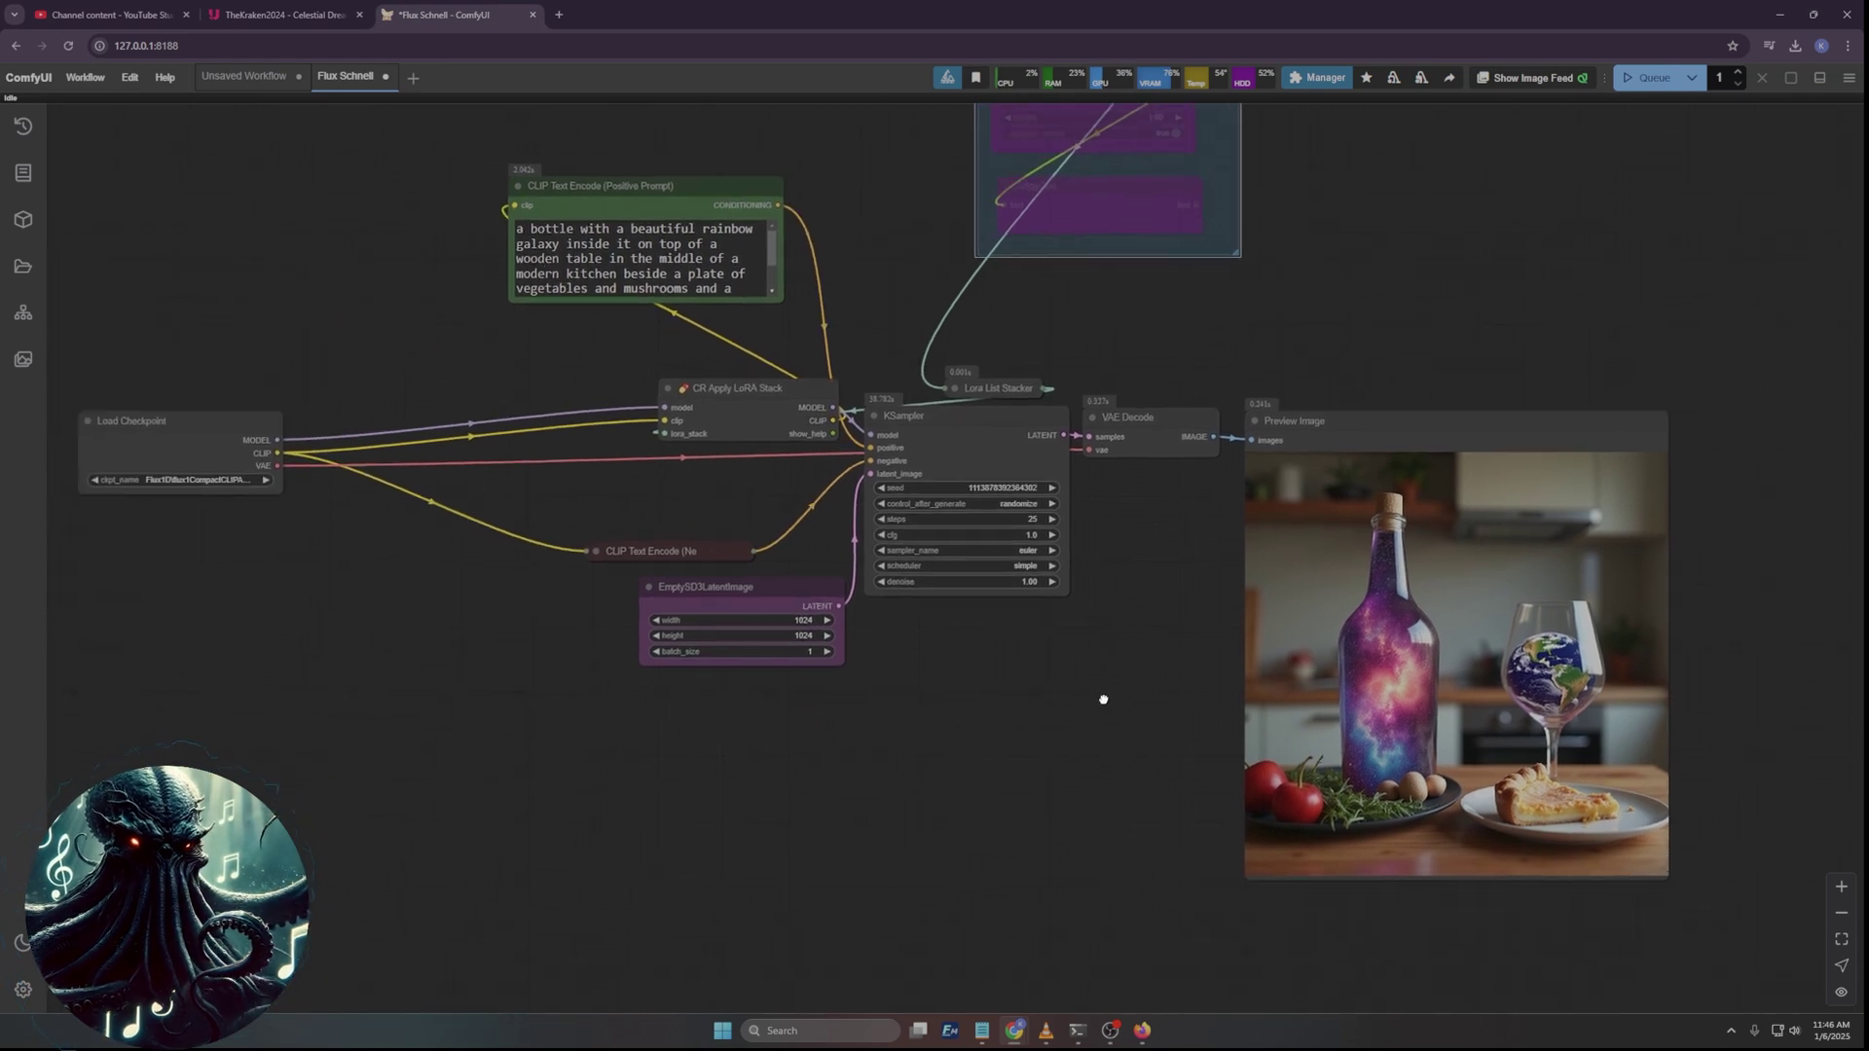
double_click(907, 762)
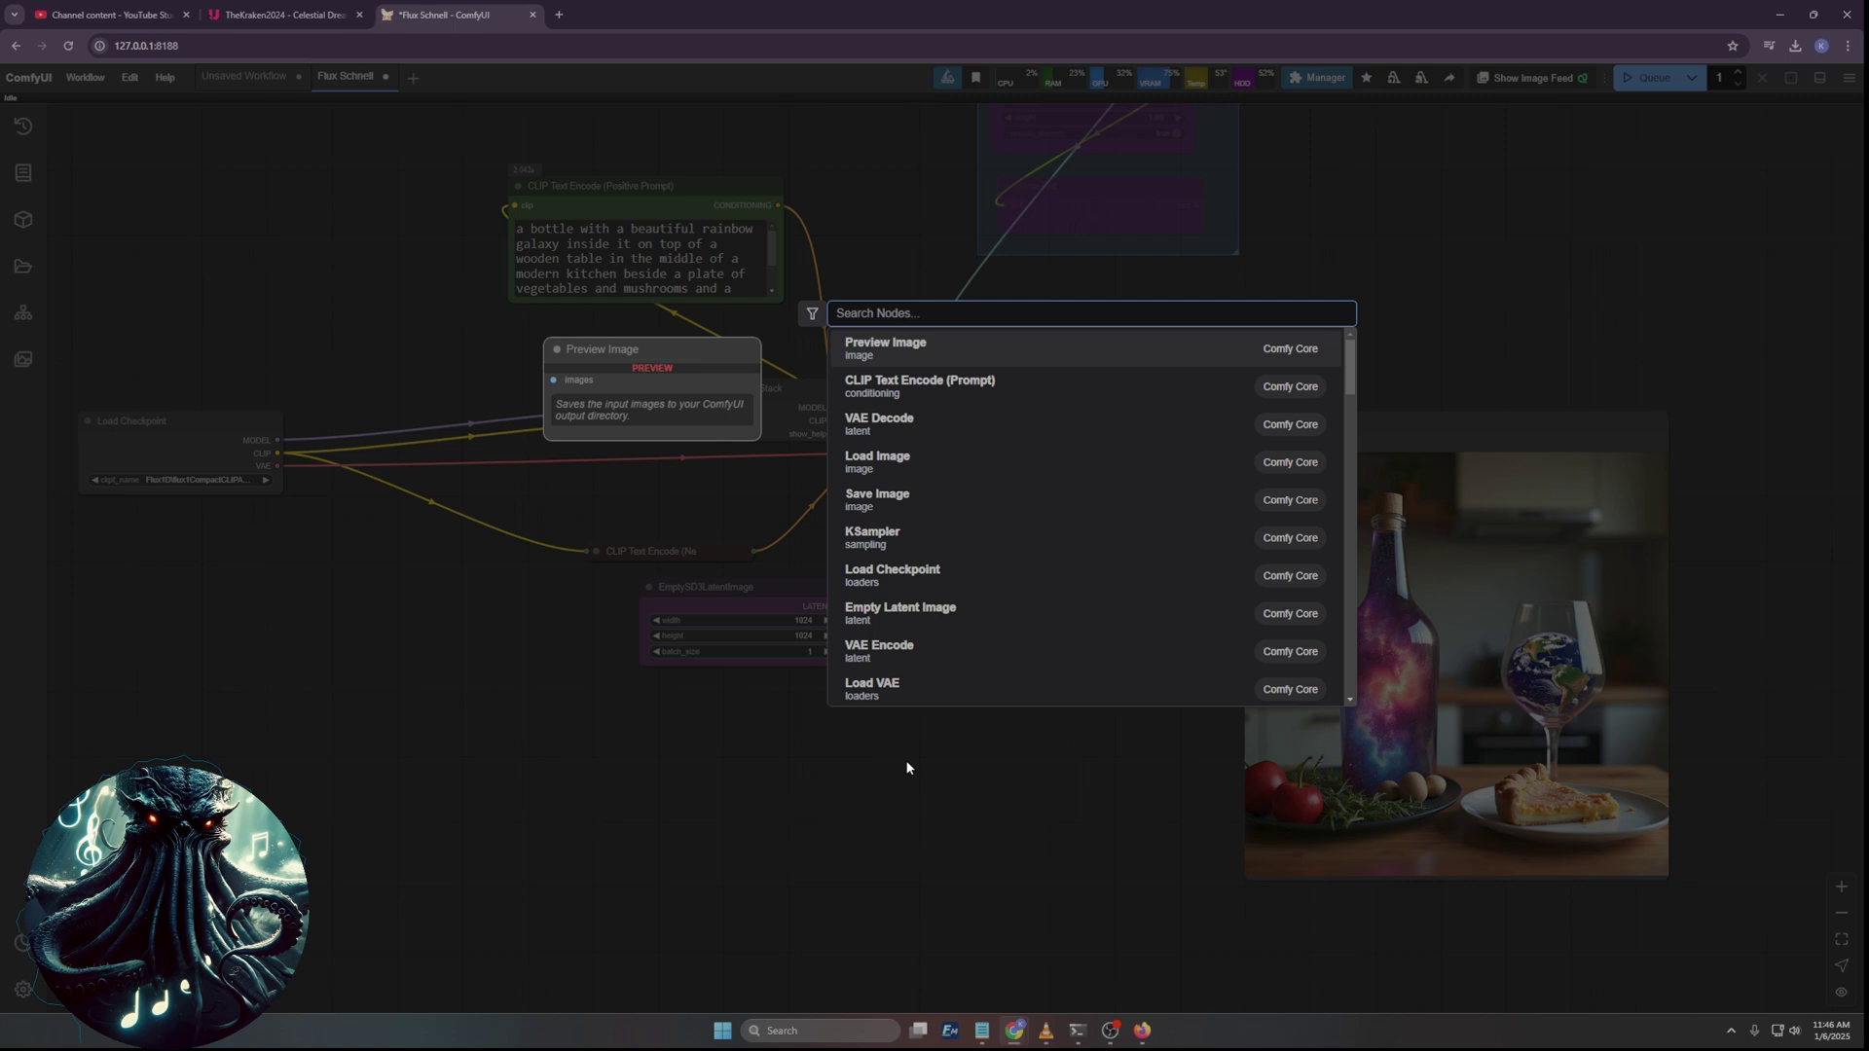
Add a Text Concatenate node via a 'text con' search and place it beside the Lora group.
text(text con)
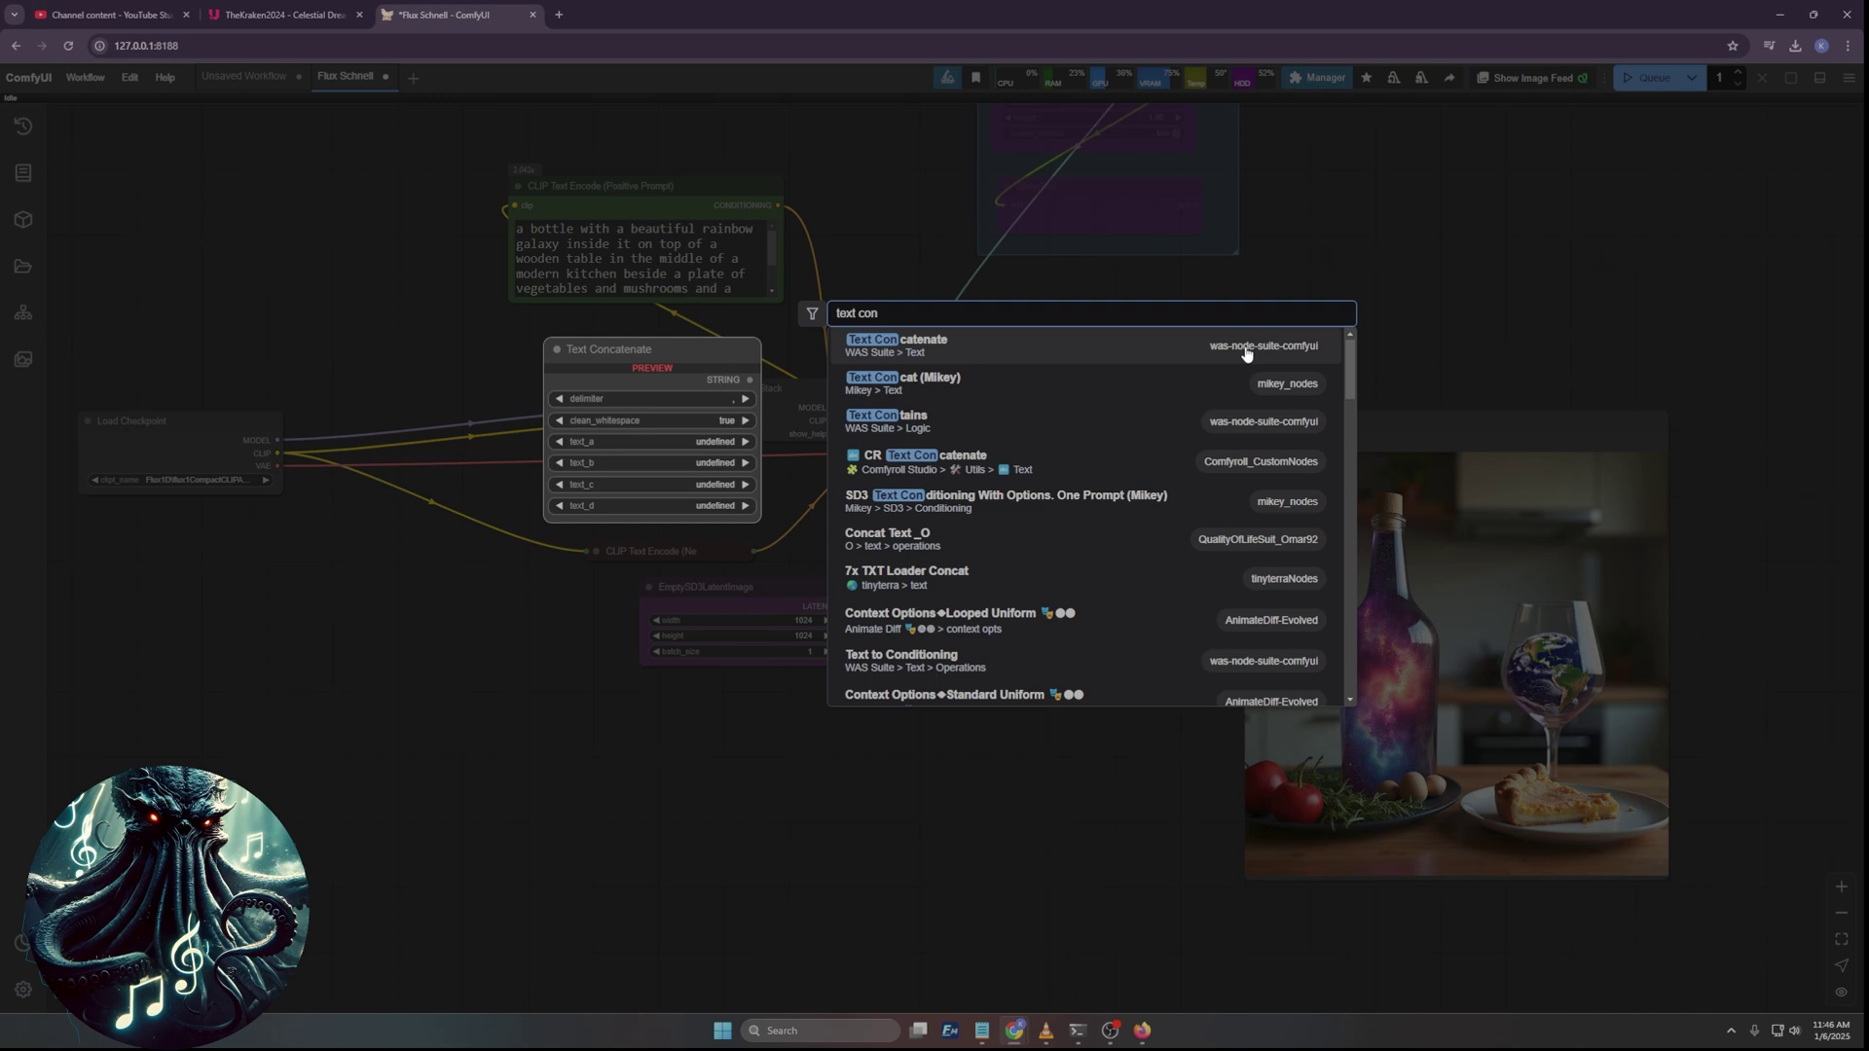
click(1215, 352)
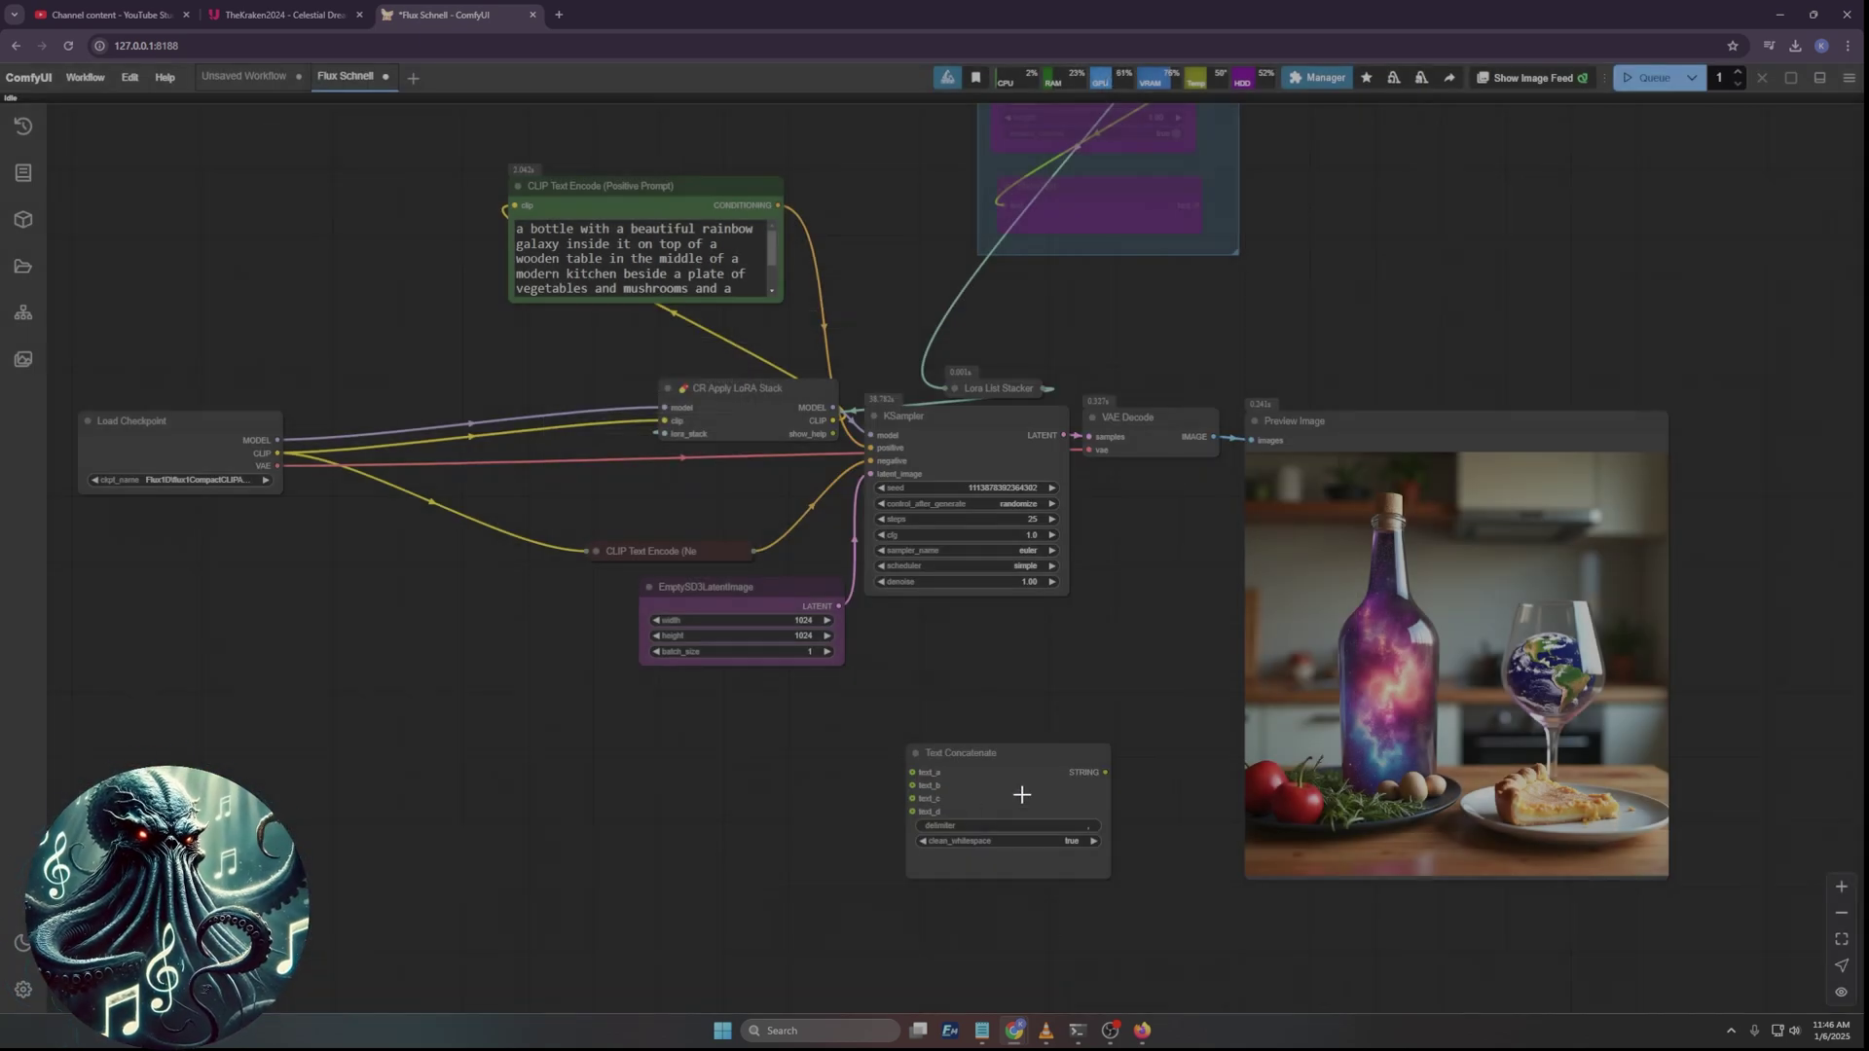
scroll(999, 650, down, 1)
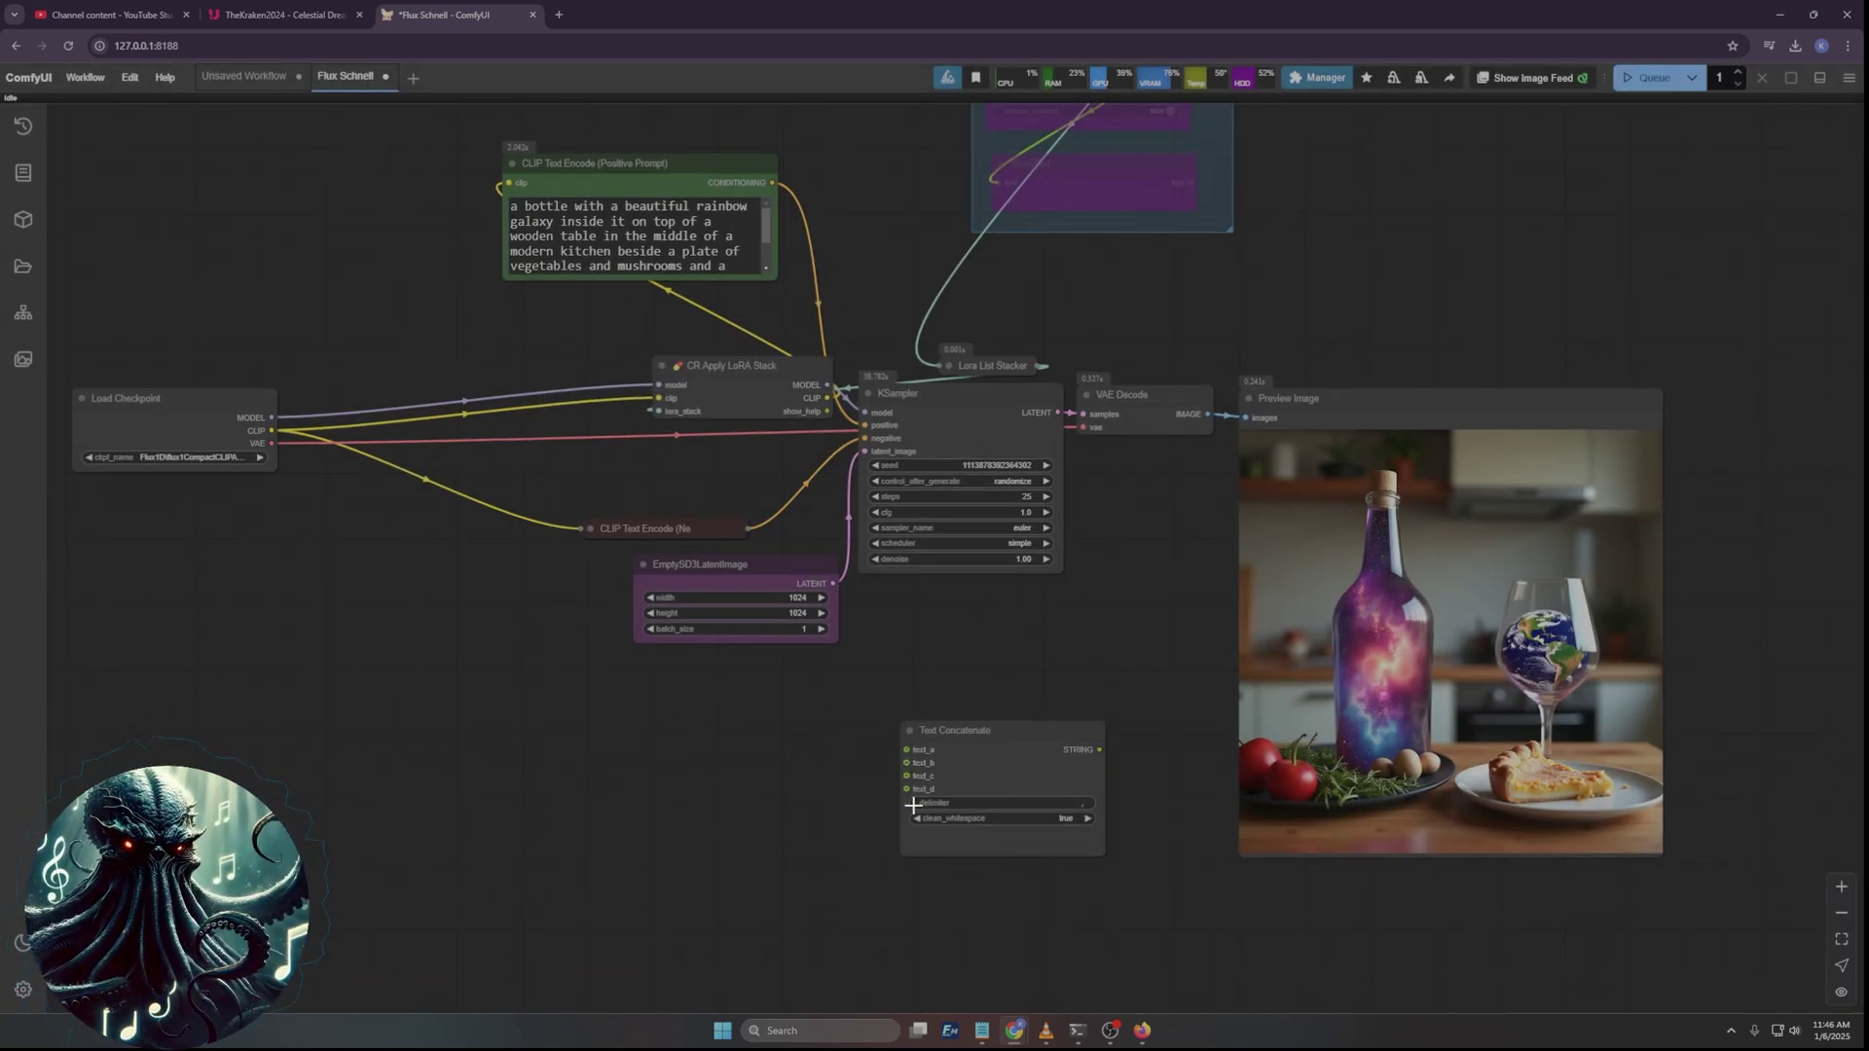
scroll(913, 804, up, 5)
scroll(913, 804, right, 3)
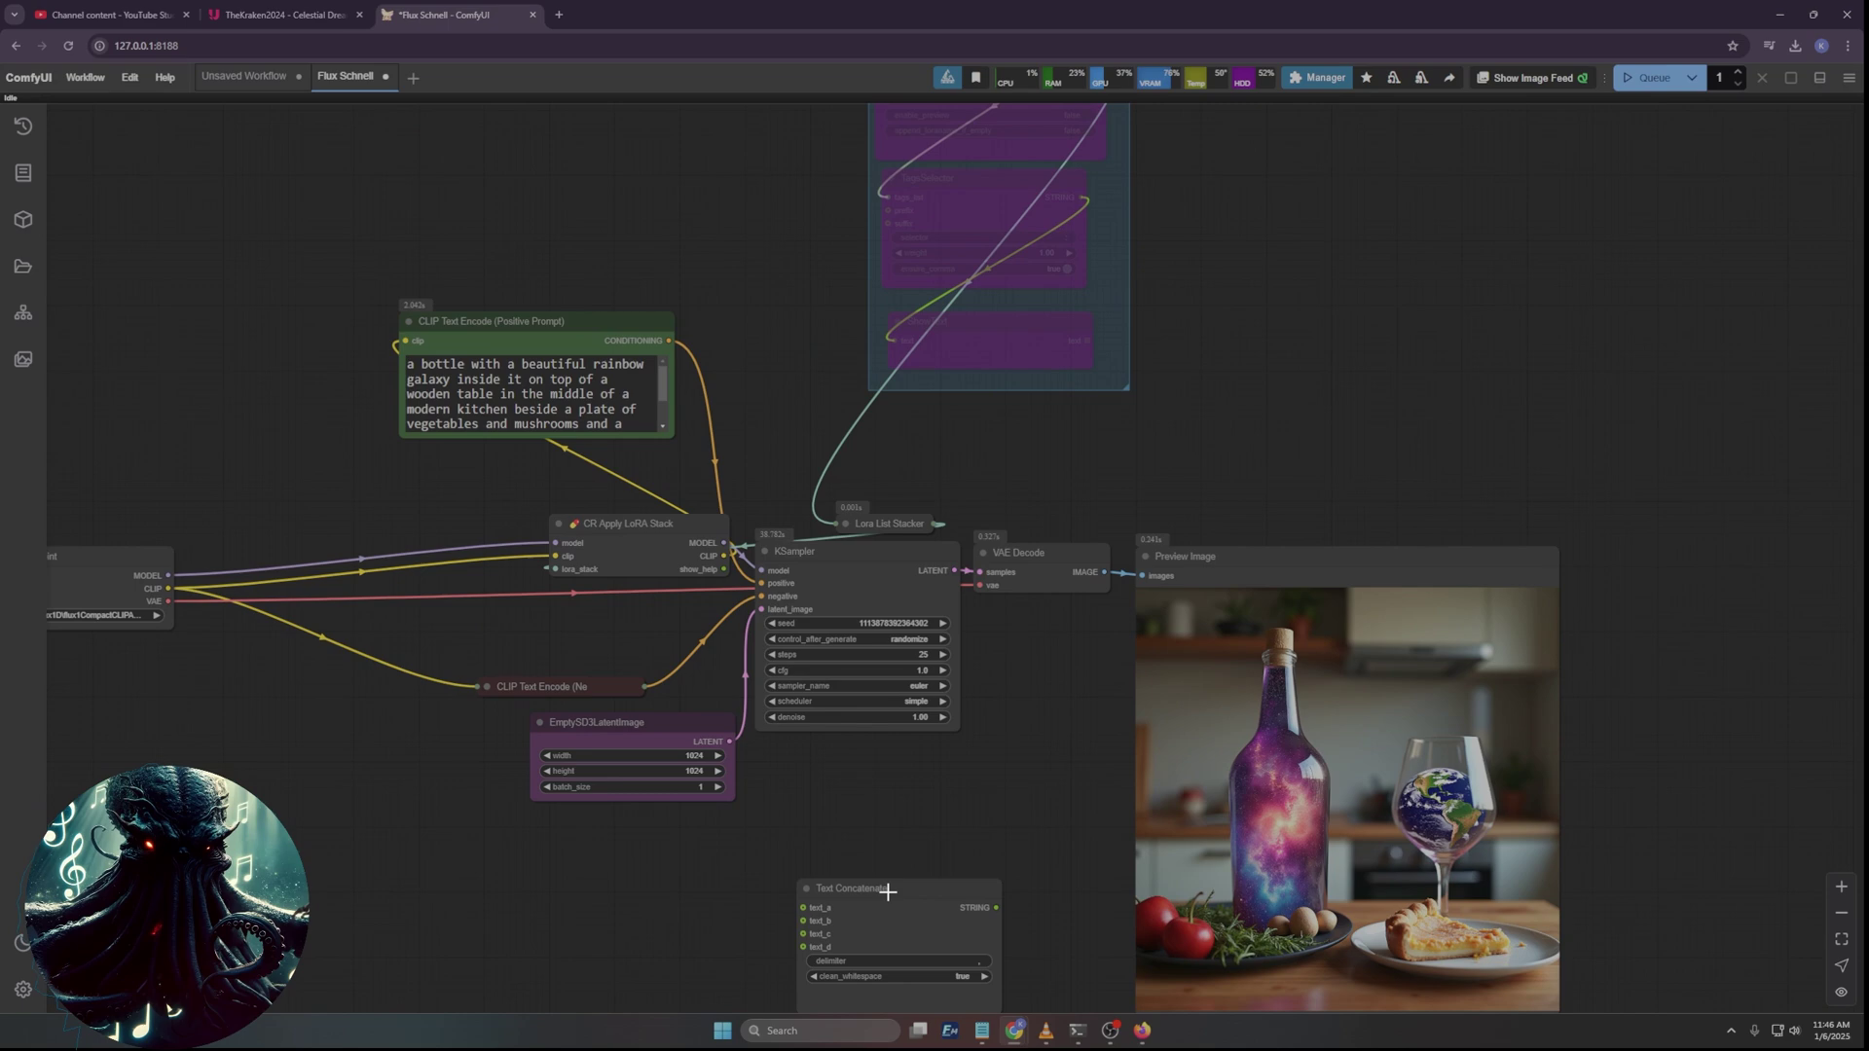
drag(886, 892, 1278, 323)
Wire TagsSelector's STRING output into Text Concatenate's text_a input.
scroll(1001, 525, up, 7)
scroll(1002, 526, right, 7)
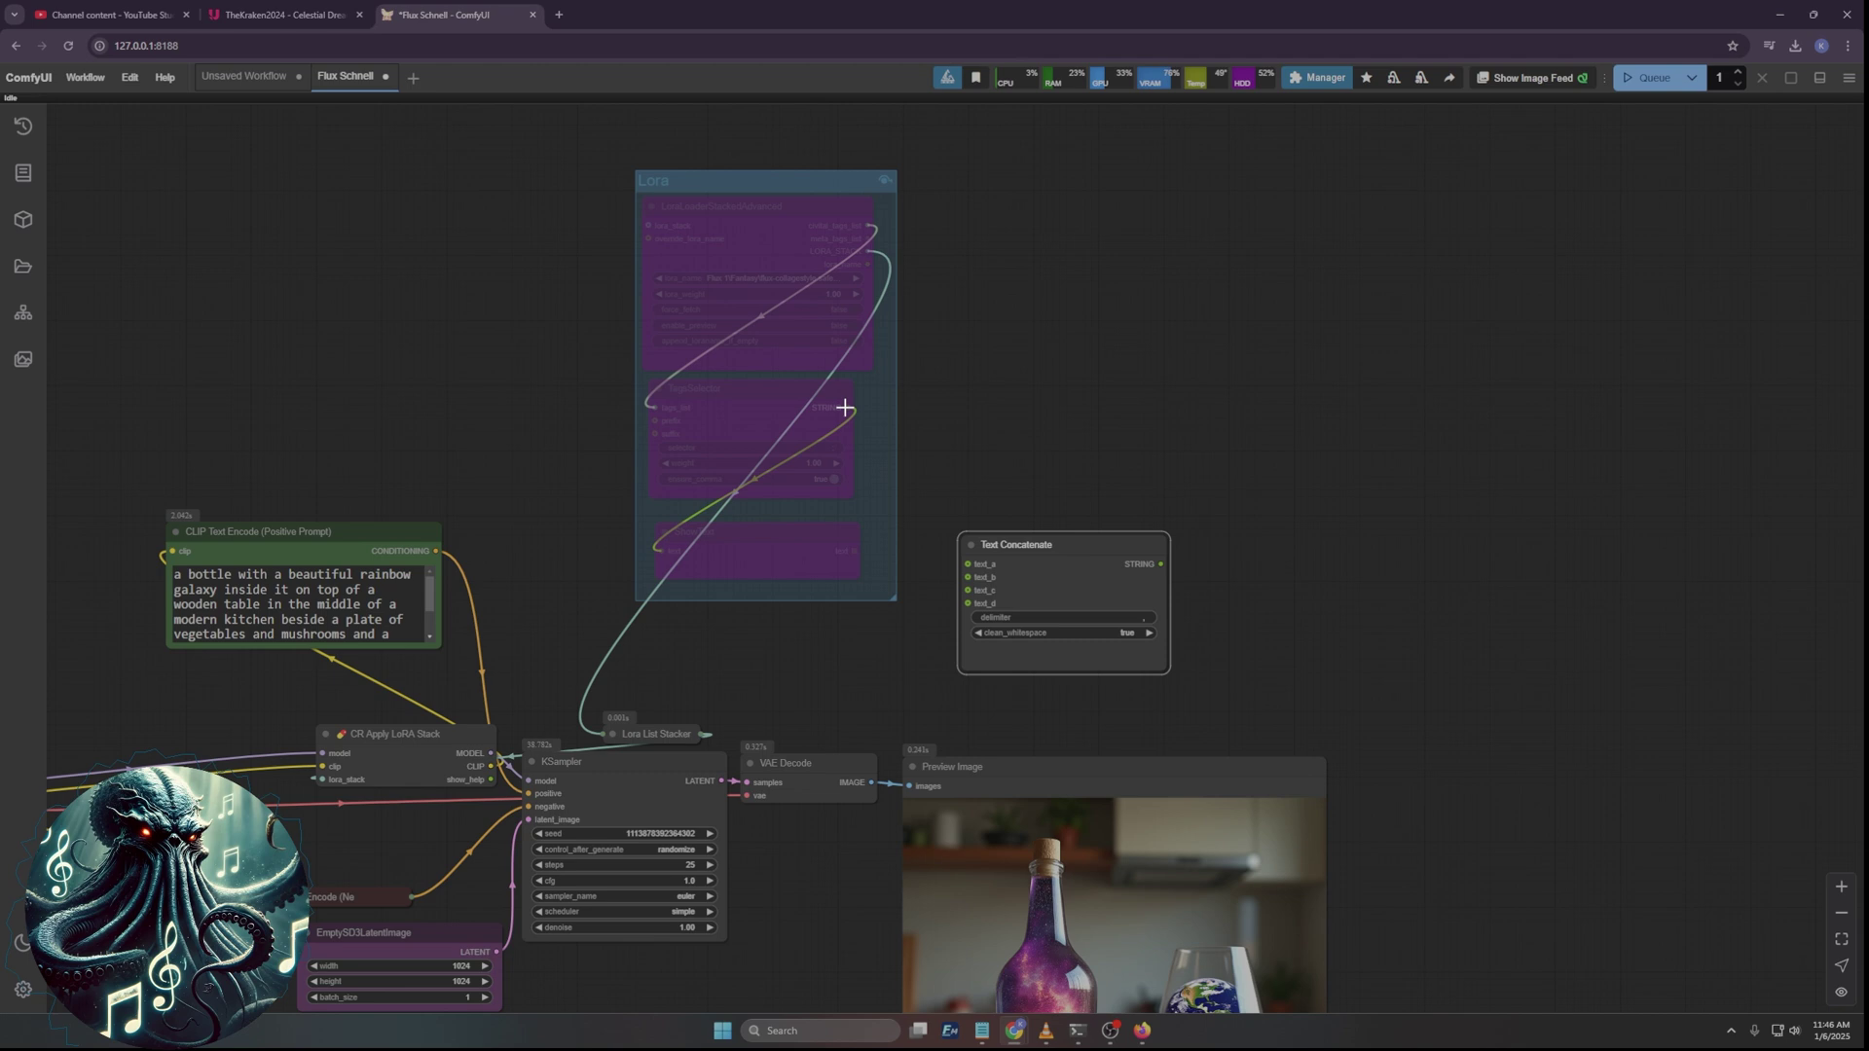
drag(844, 407, 968, 563)
drag(1013, 679, 1015, 598)
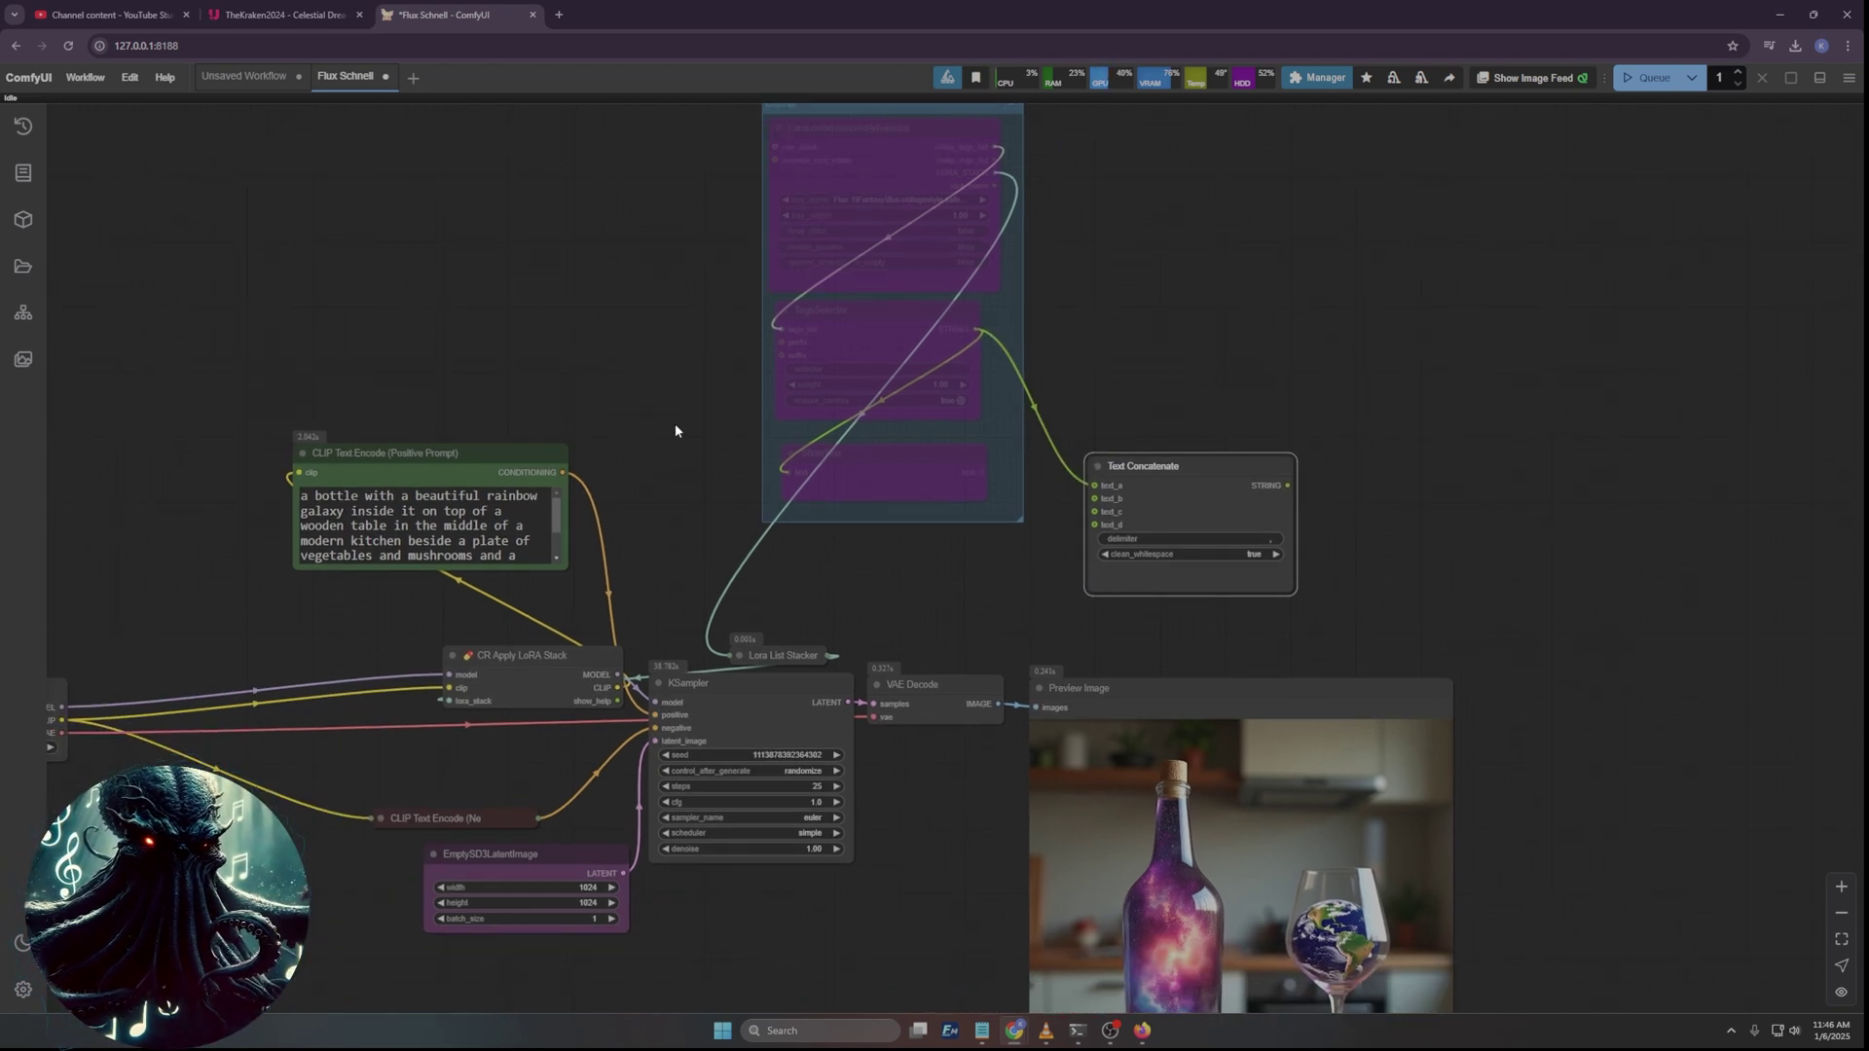
Add a Prompt node above the positive prompt and colour it green.
double_click(463, 286)
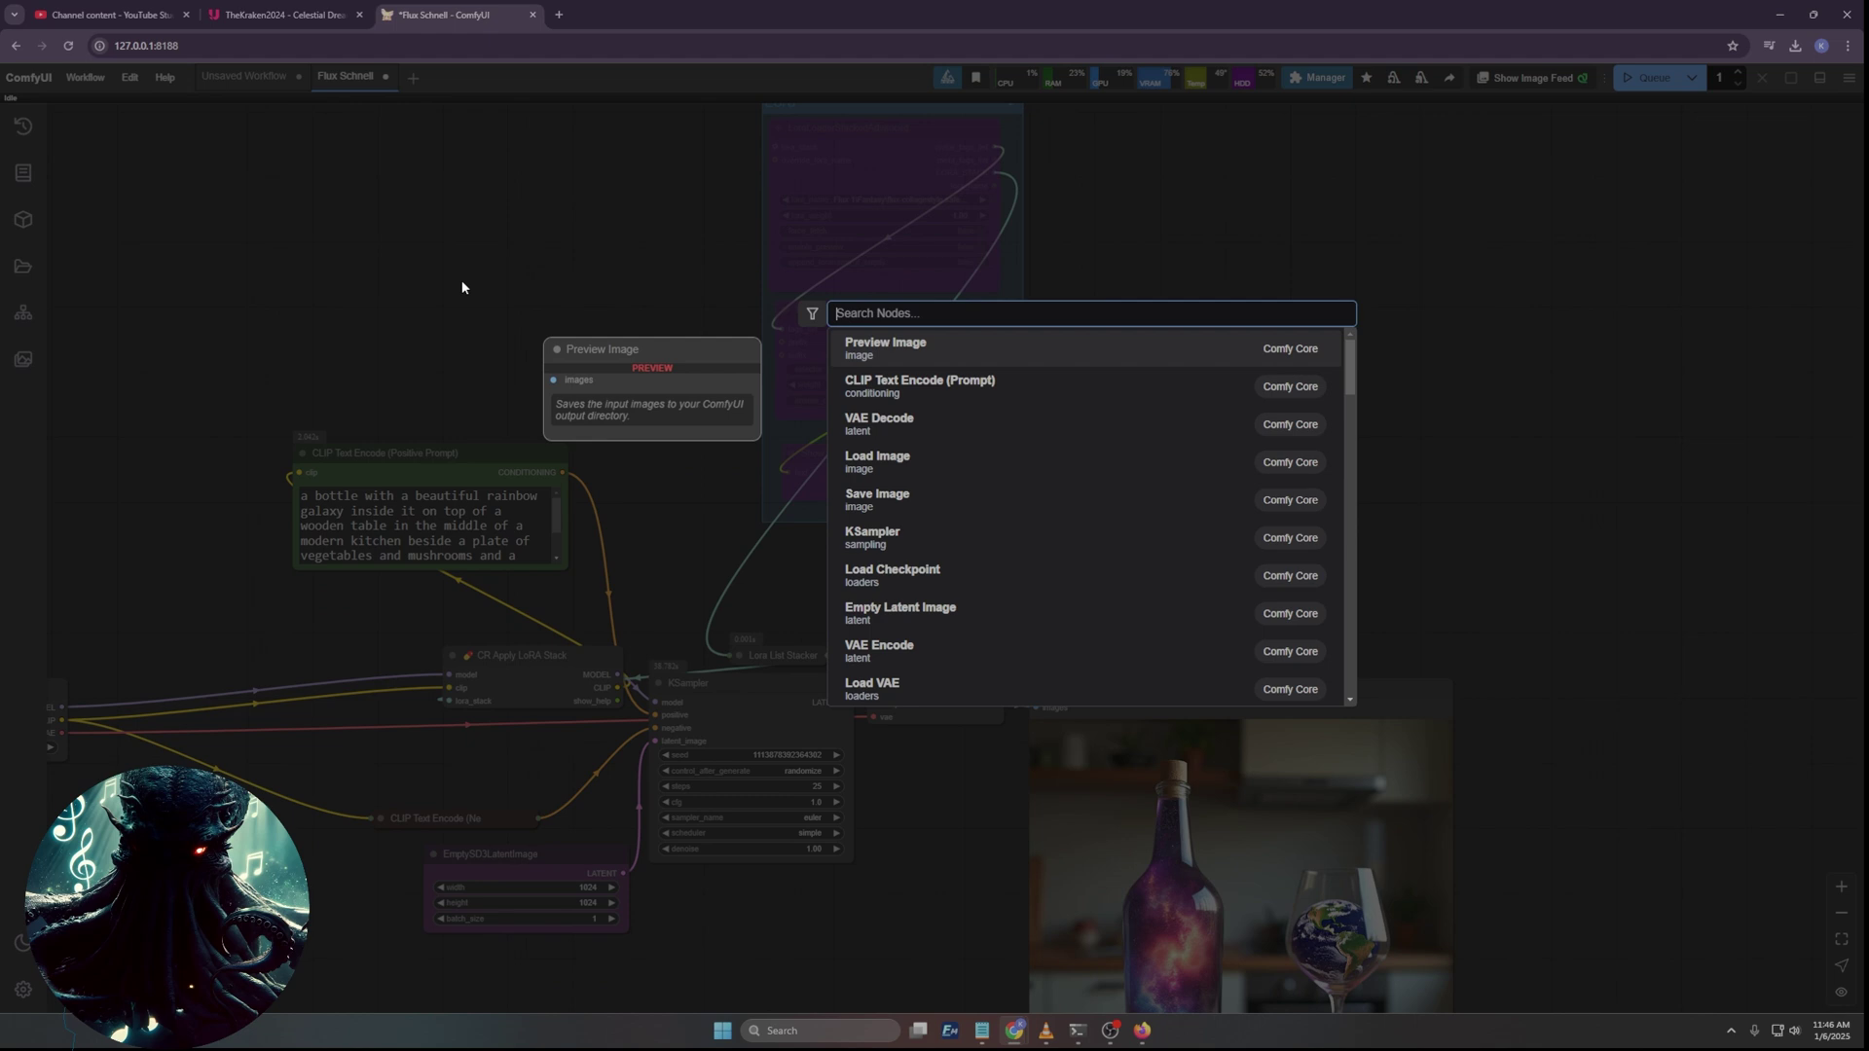
text(prompt)
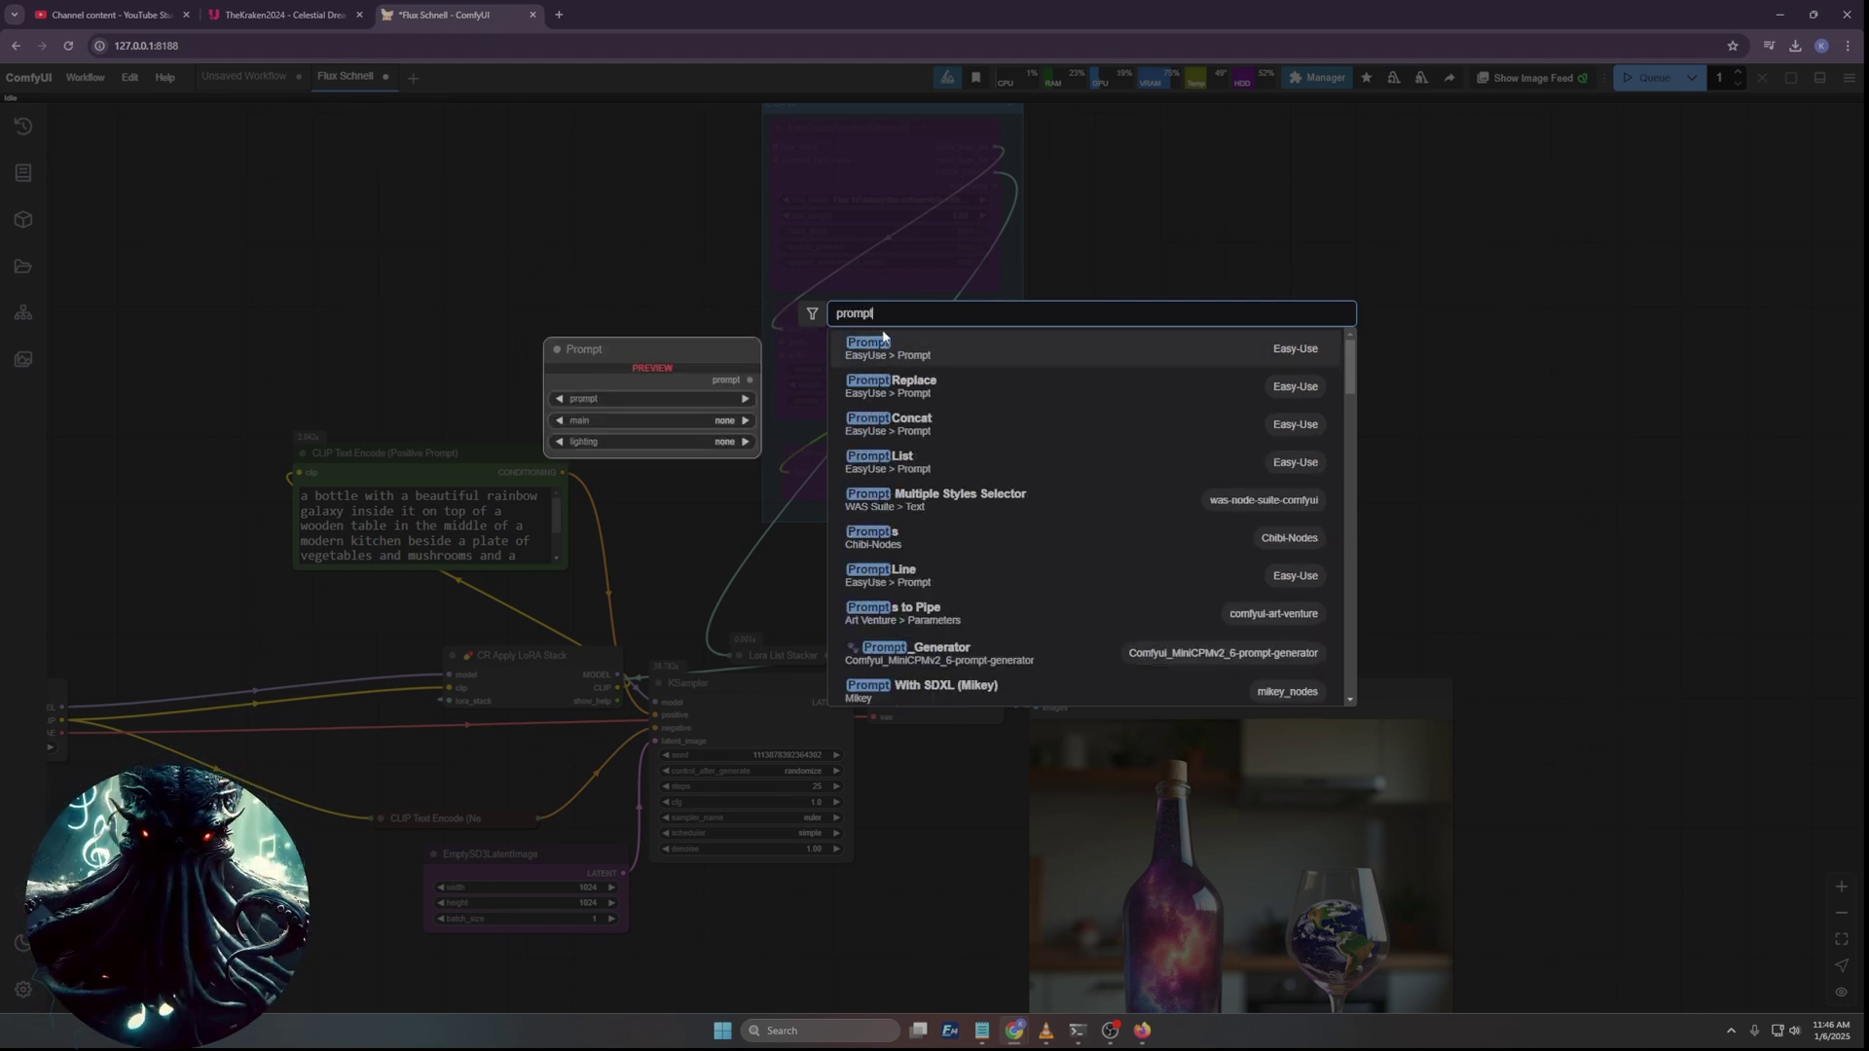
click(877, 345)
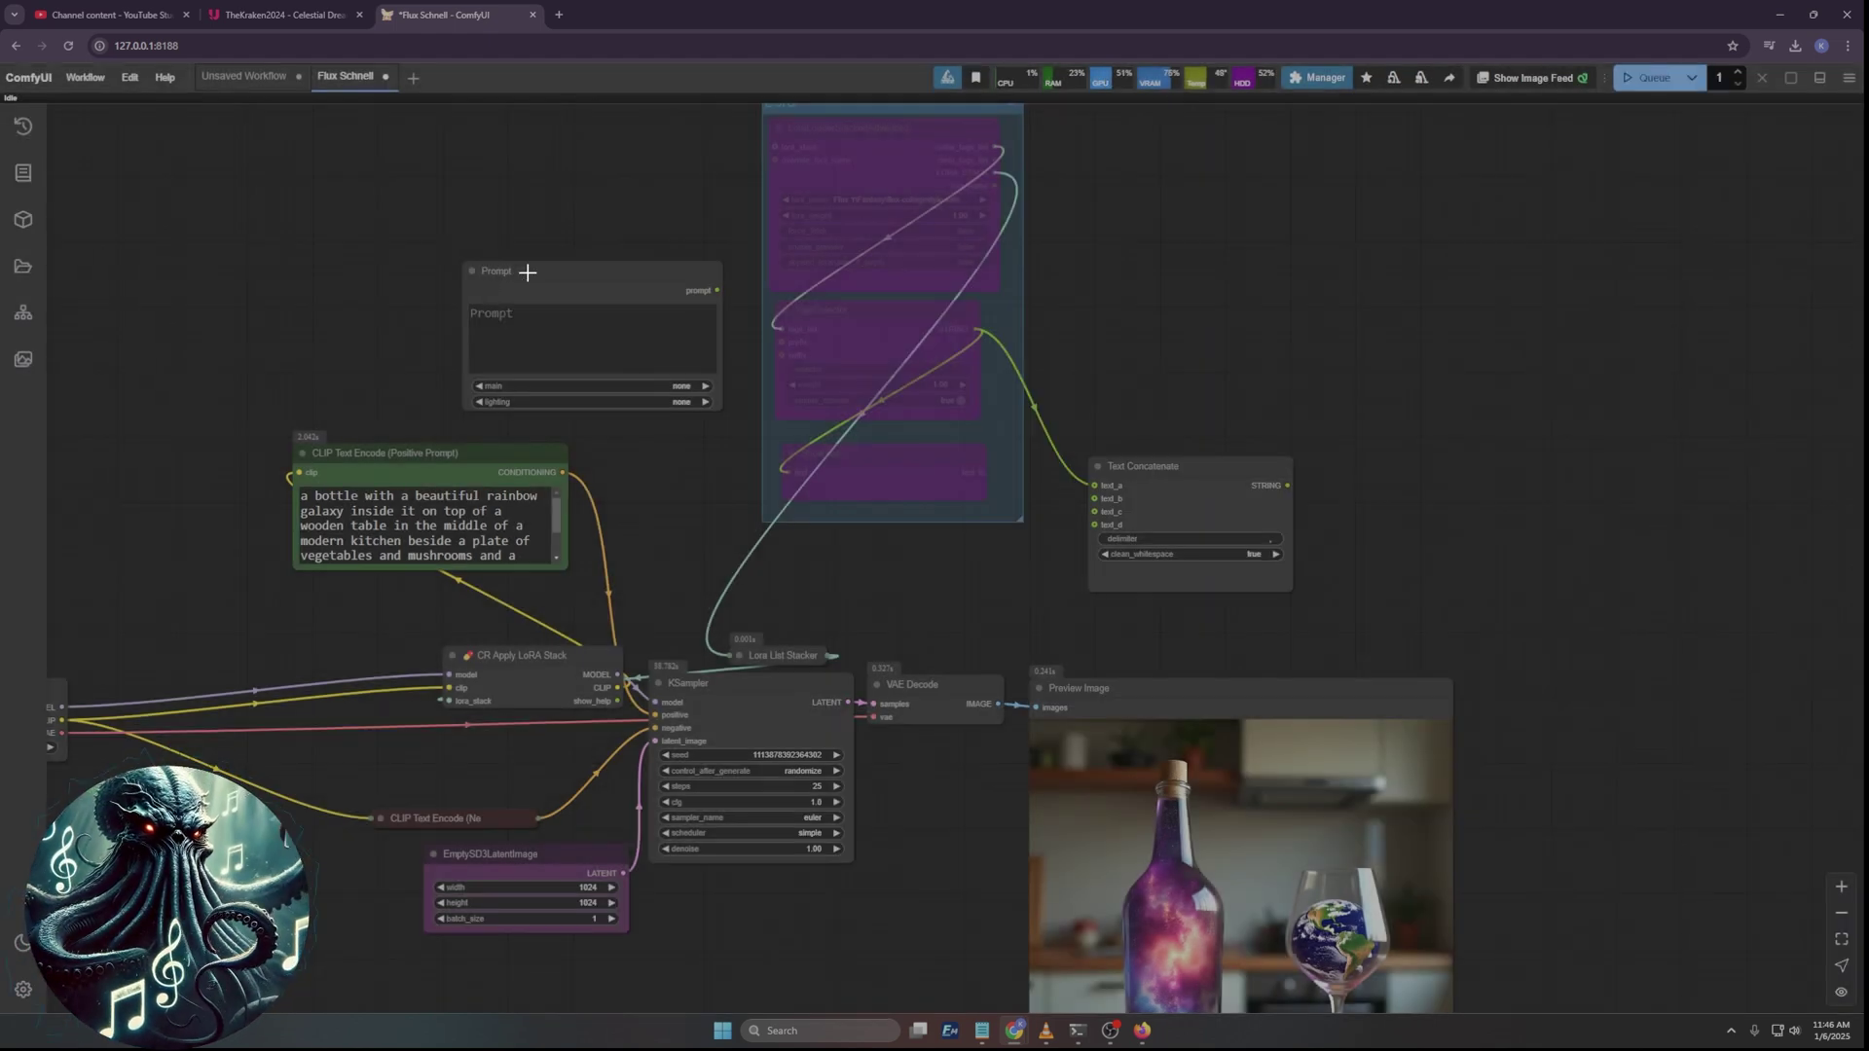
drag(528, 272, 367, 254)
right_click(360, 251)
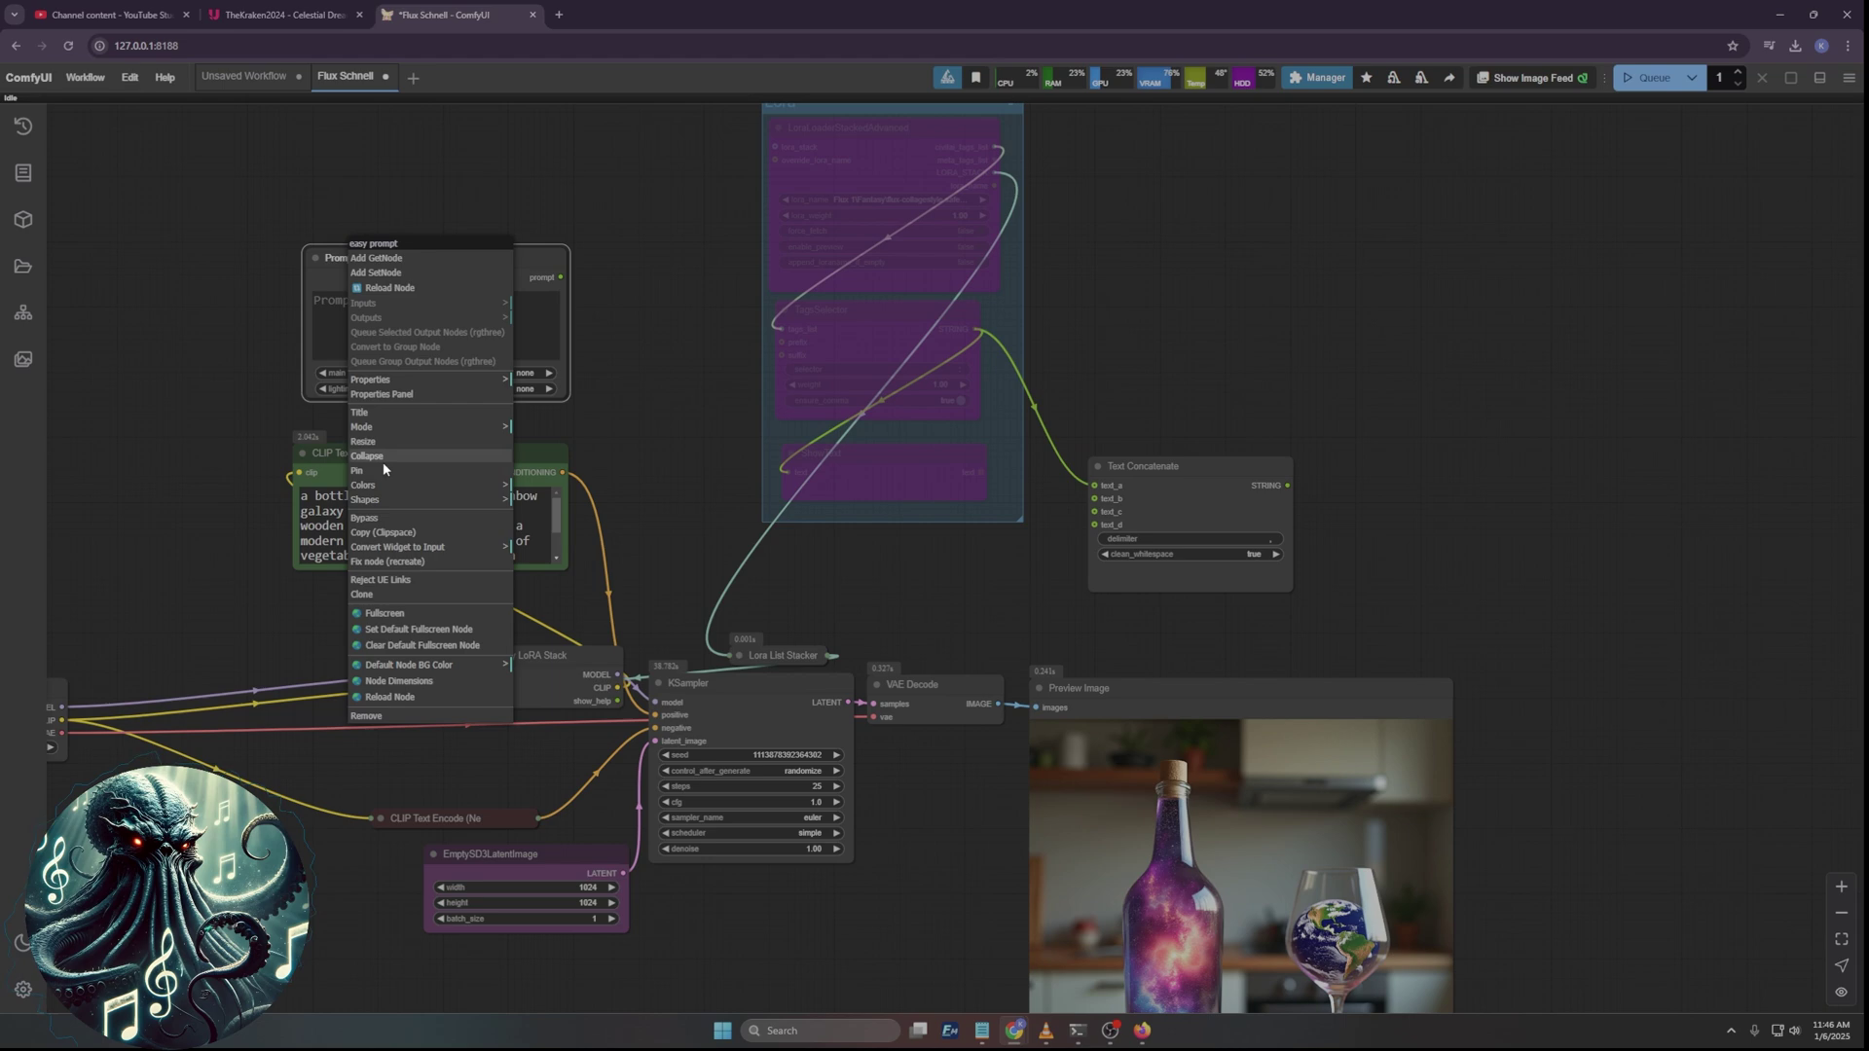
click(376, 485)
click(551, 531)
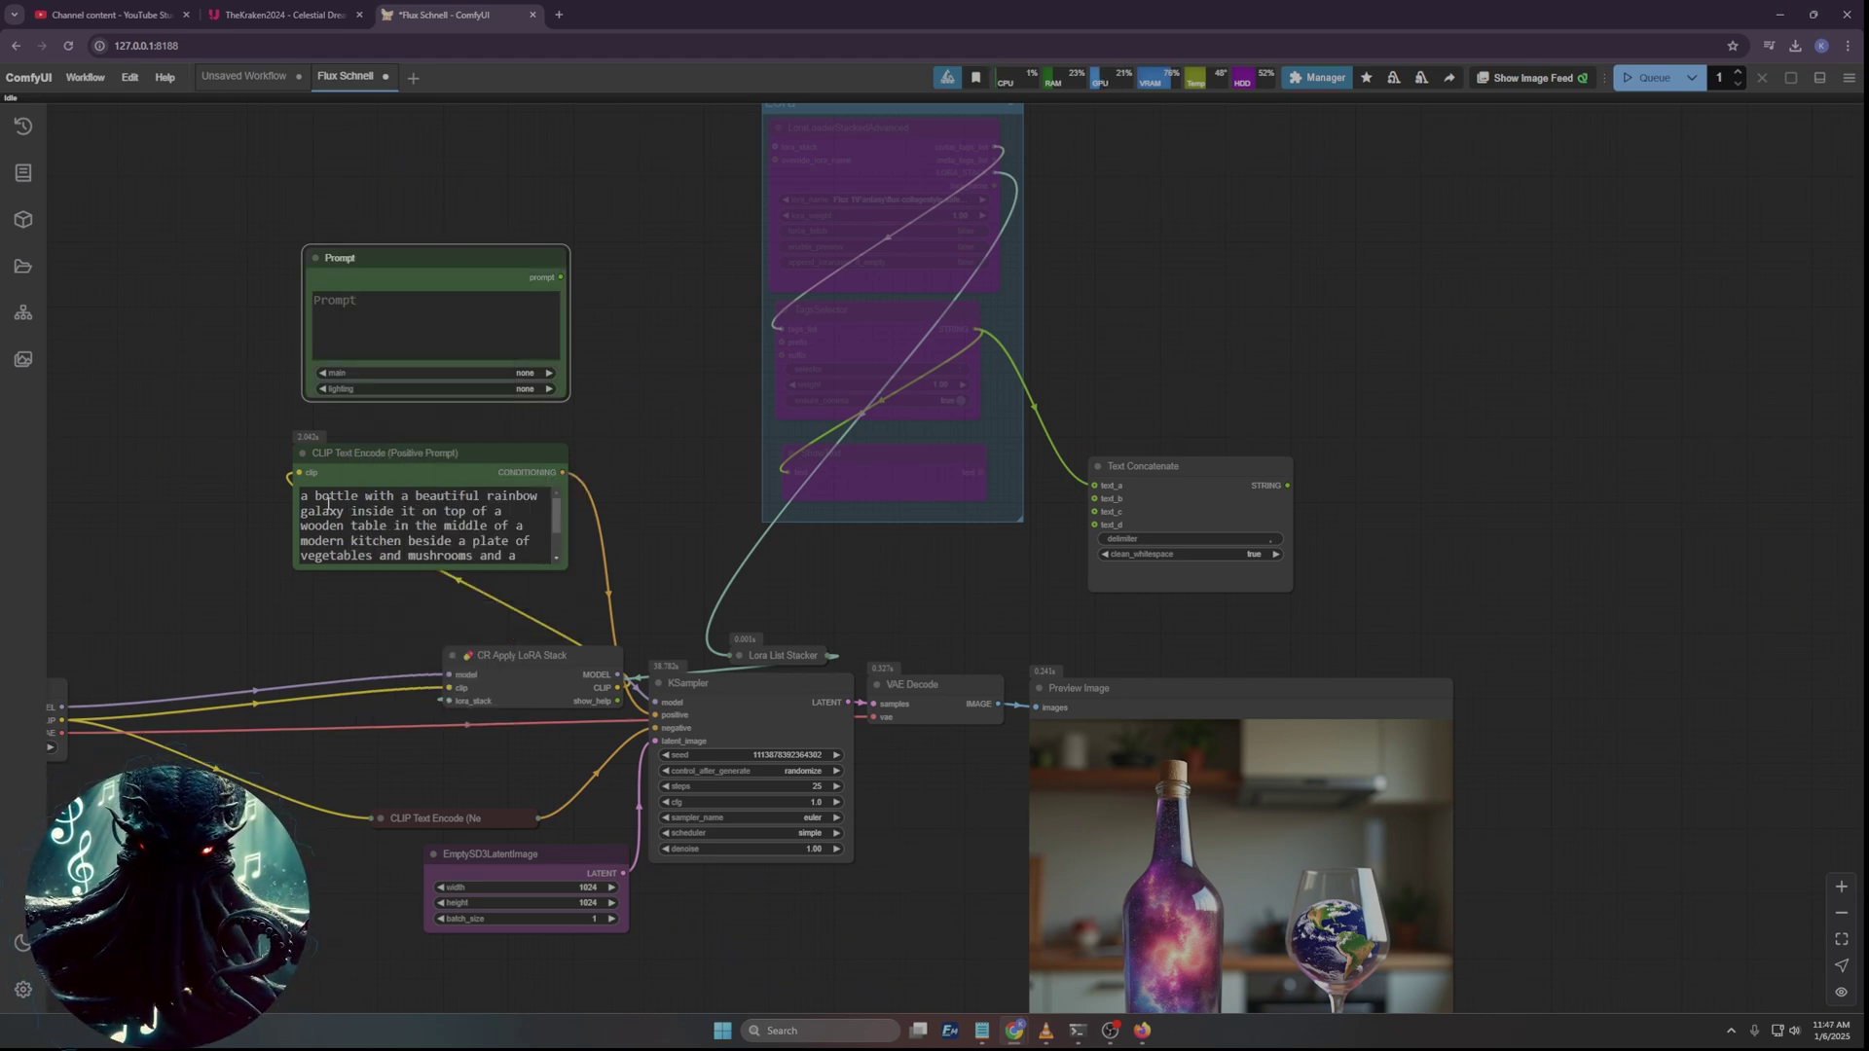
Move the galaxy-bottle kitchen prompt into the Prompt node and clear the positive CLIP Text Encode text.
drag(302, 499, 520, 632)
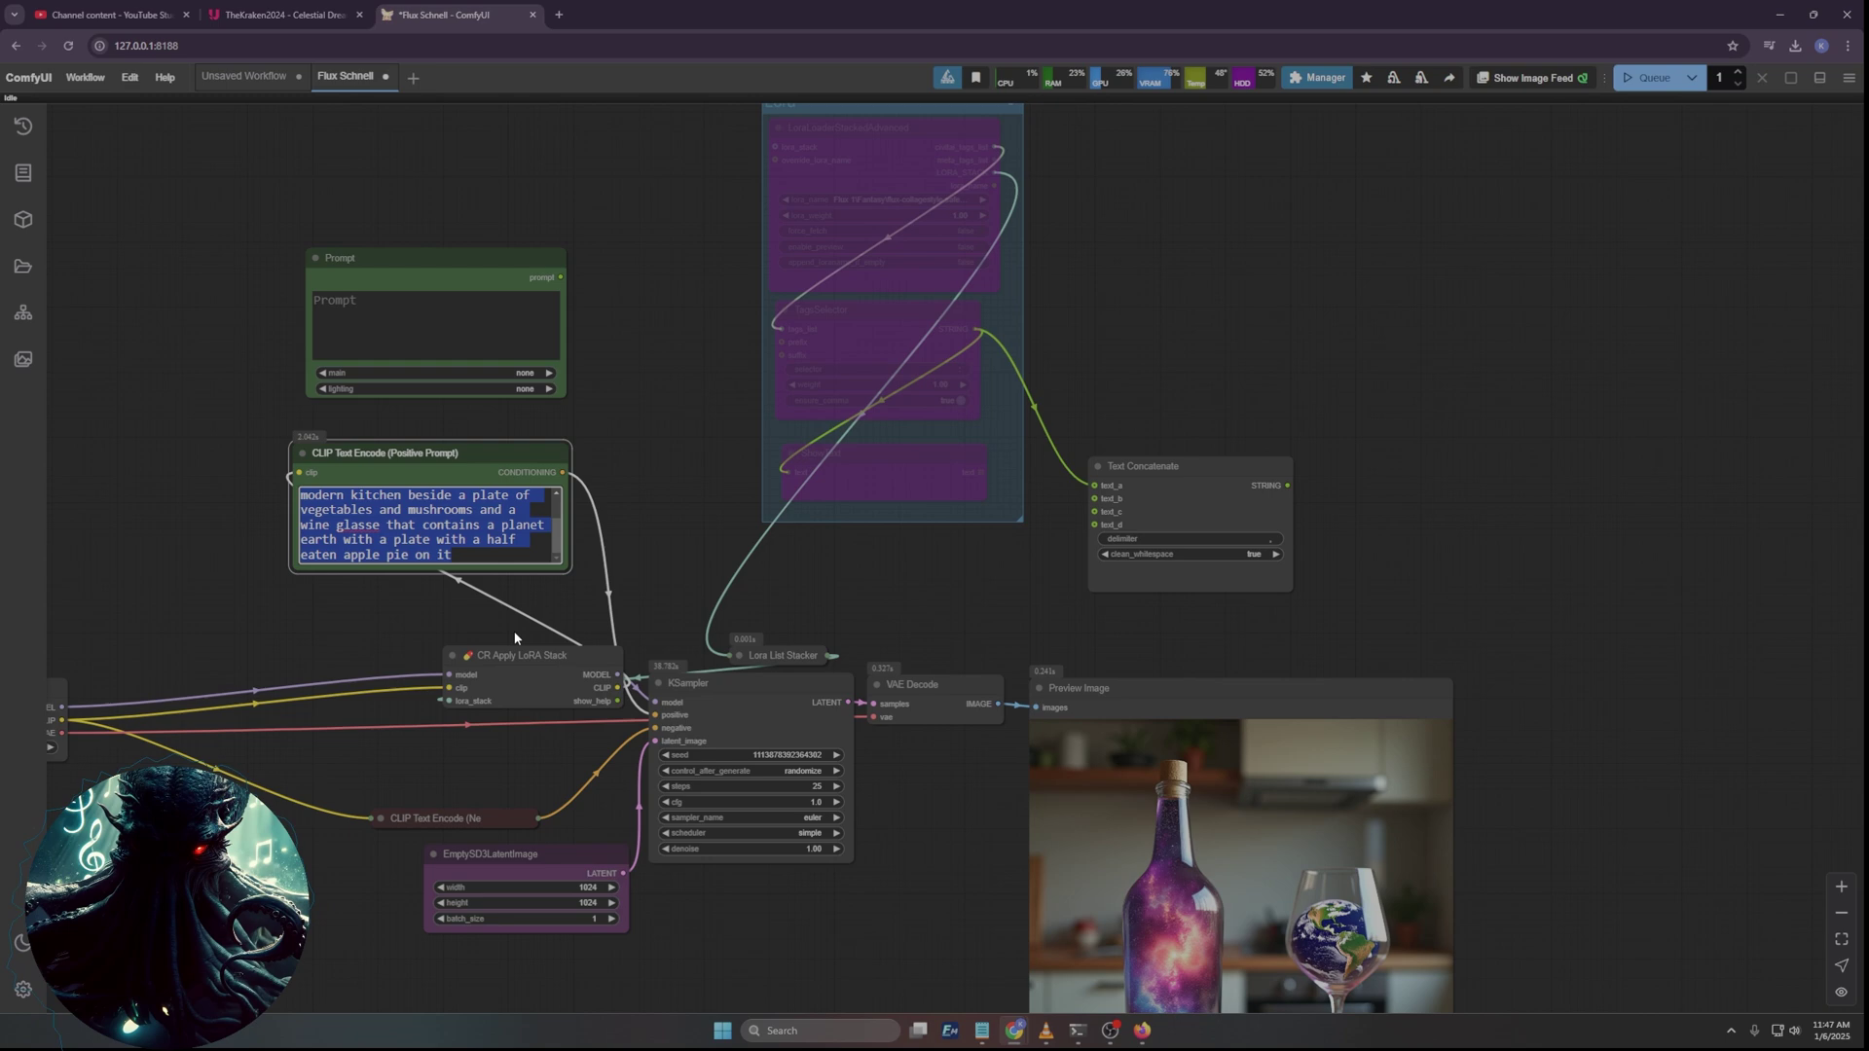
click(361, 308)
text(modern kitchen beside a plate of vegetables and mushrooms and a wine glasse that contains a planet earth with a plate with a half eaten apple pie on it)
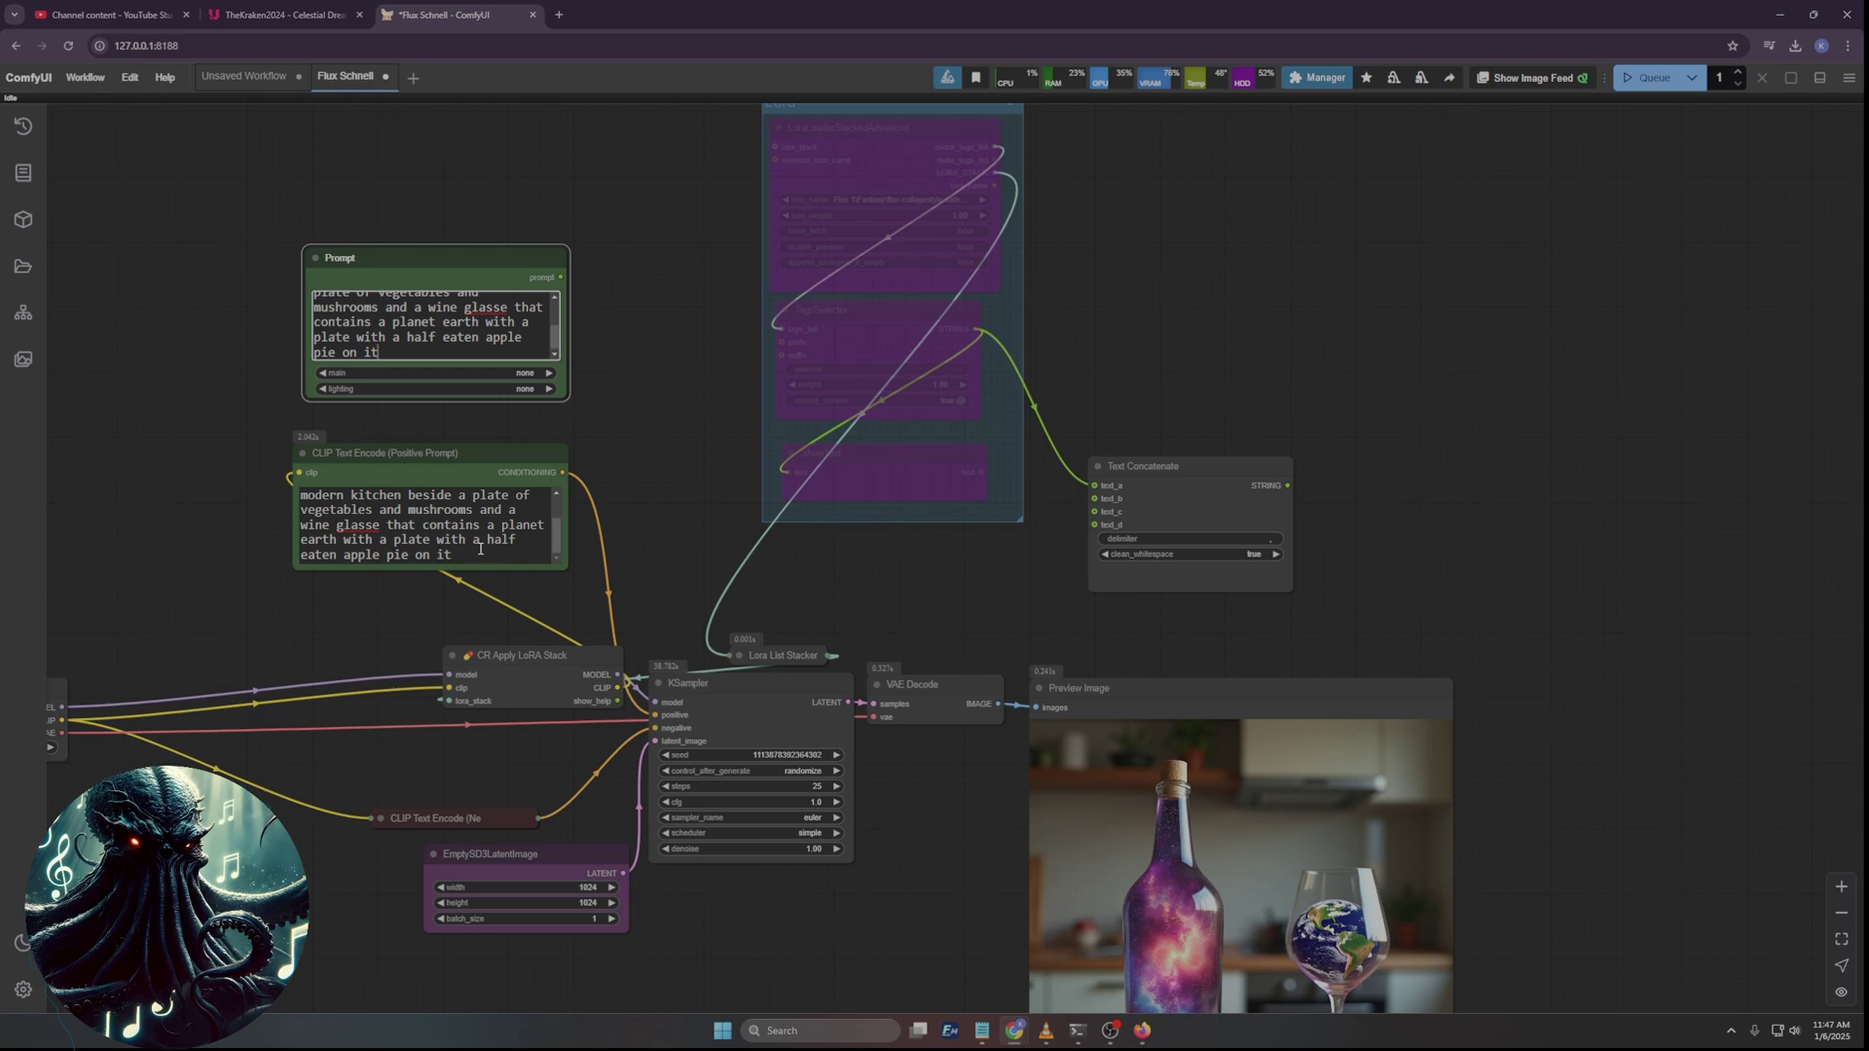
key(ctrl+a)
key(Delete)
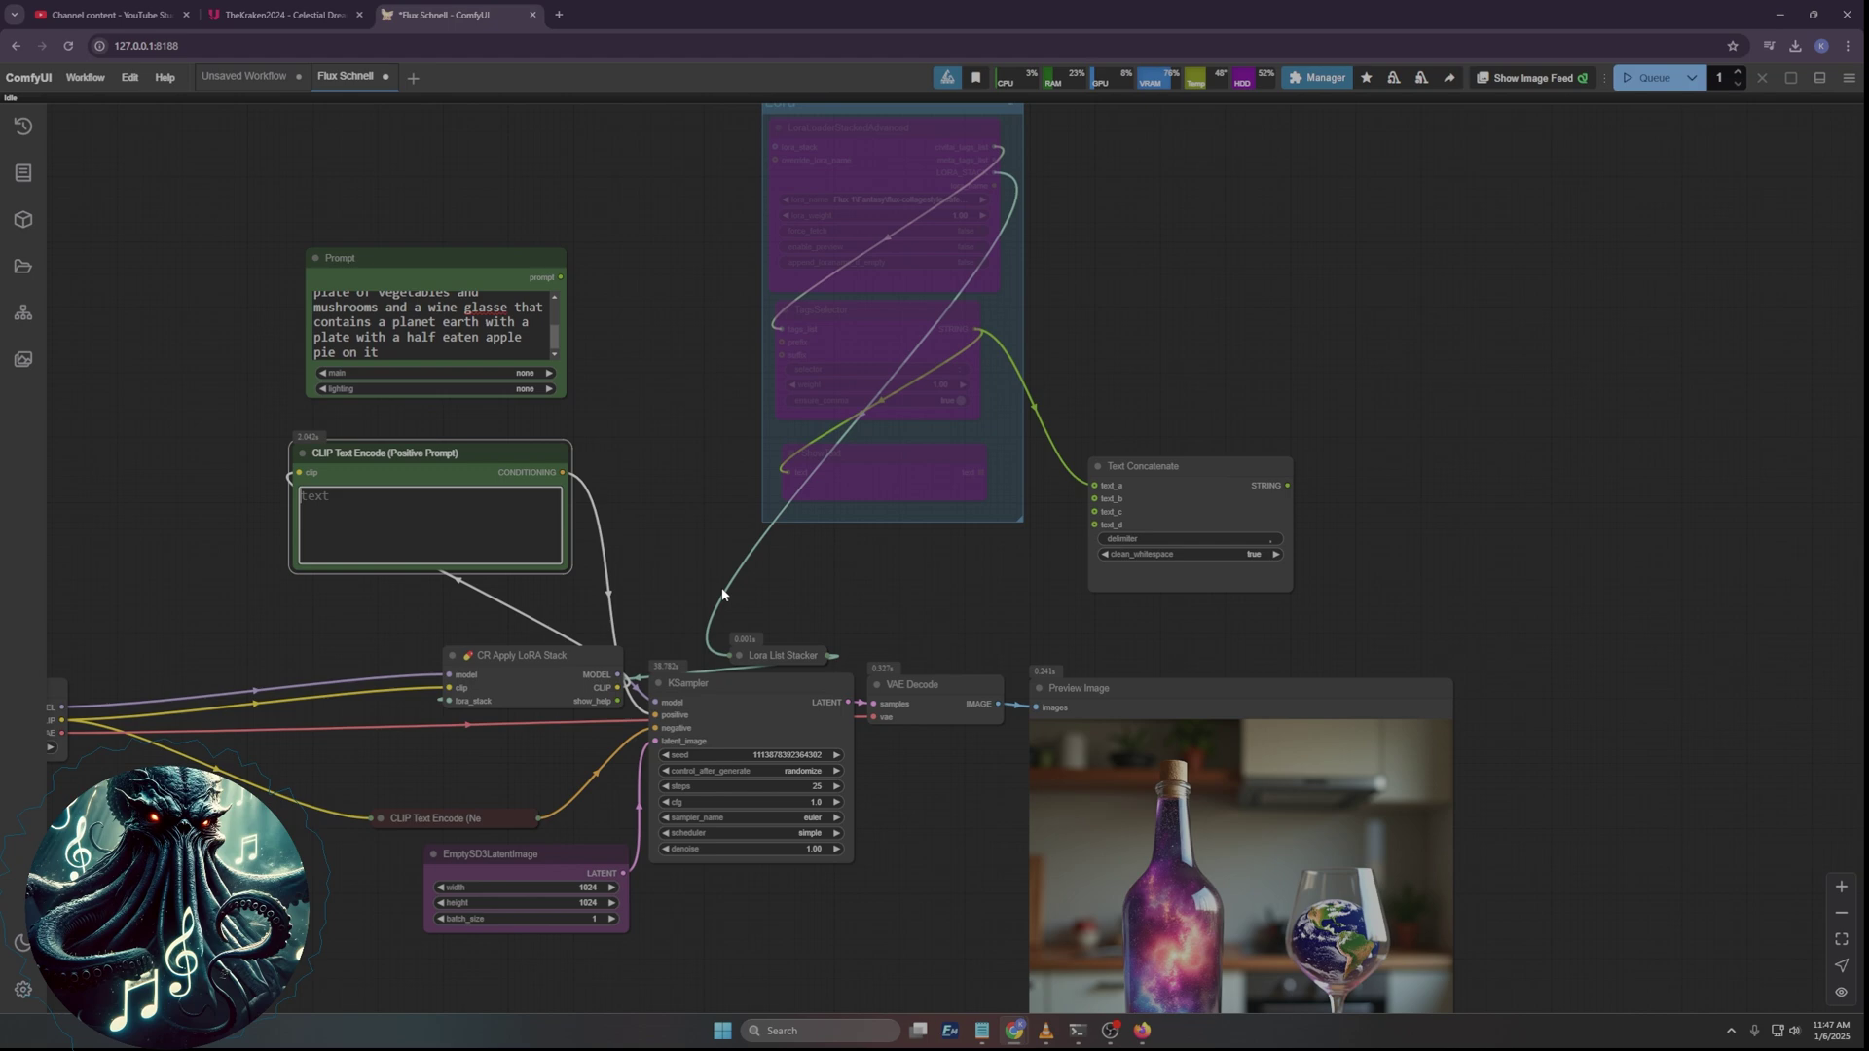
Link Prompt to Text Concatenate's text_b and its STRING output to the positive CLIP Text Encode.
drag(562, 278, 300, 486)
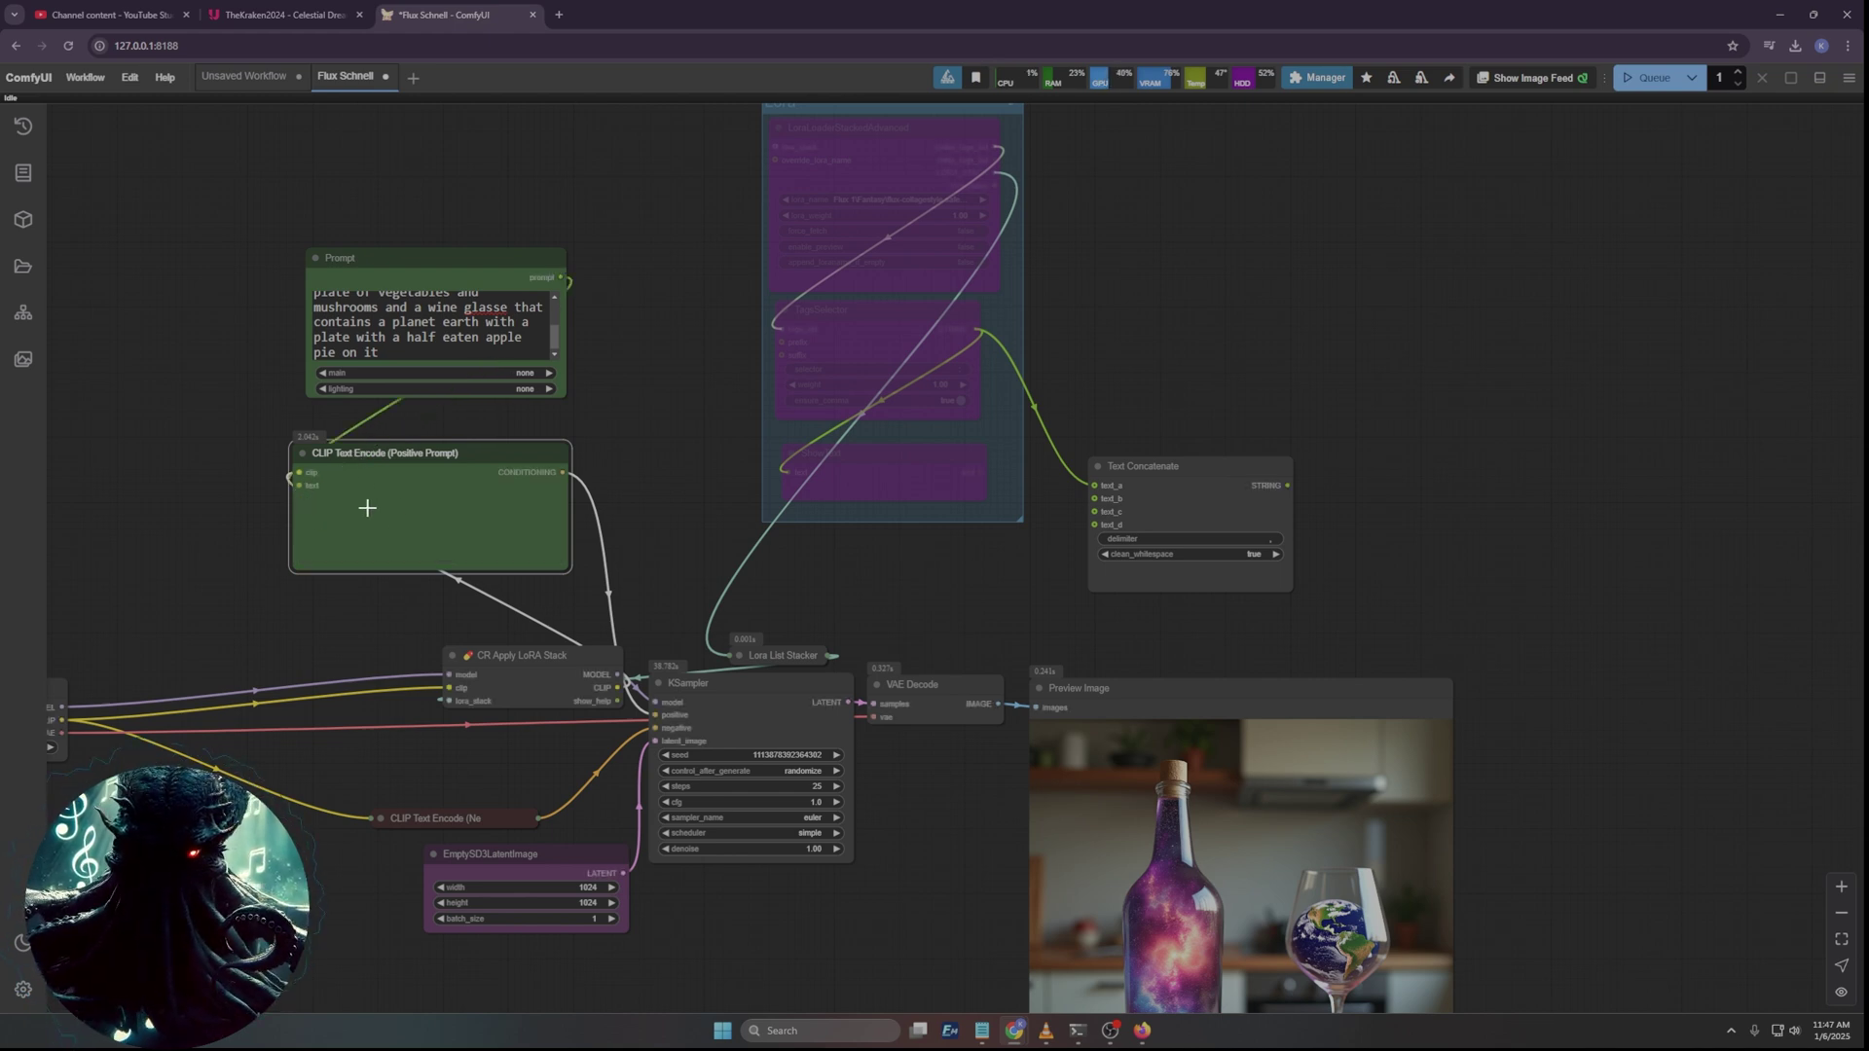
click(301, 452)
drag(382, 453, 450, 417)
key(alt+c)
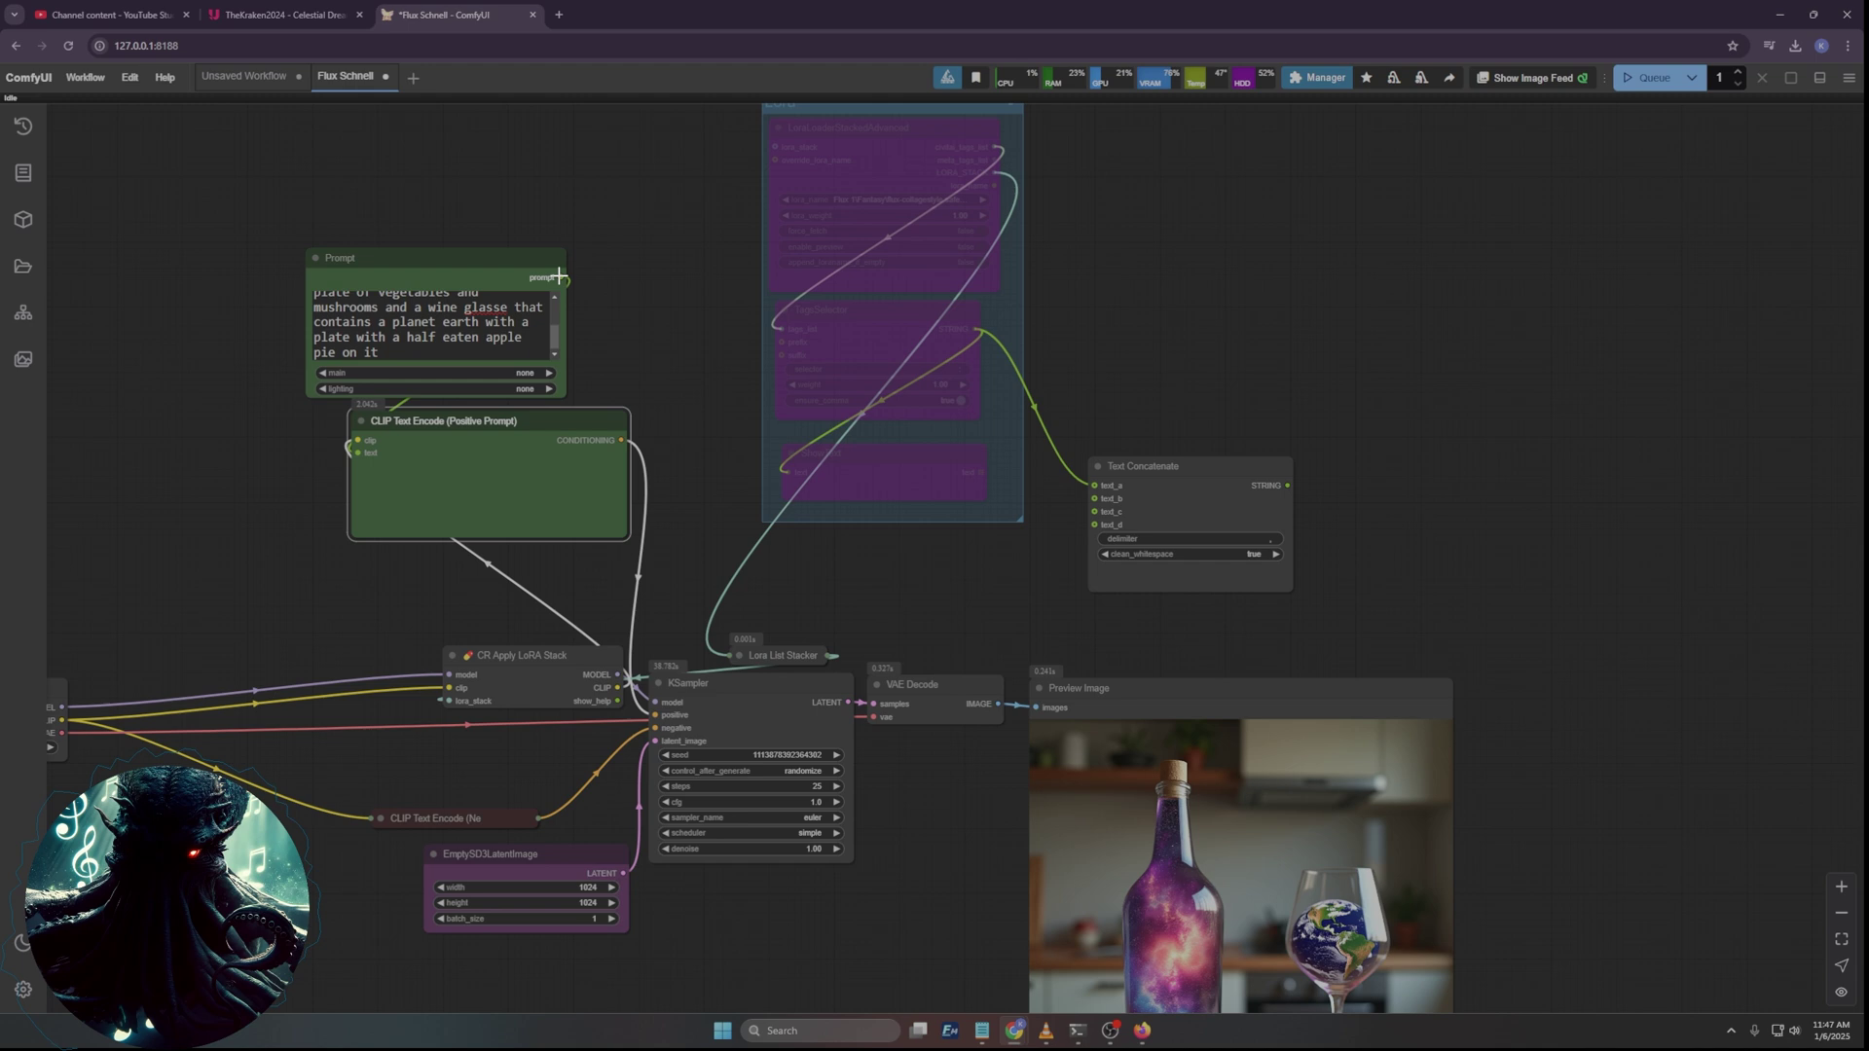
drag(559, 277, 1094, 499)
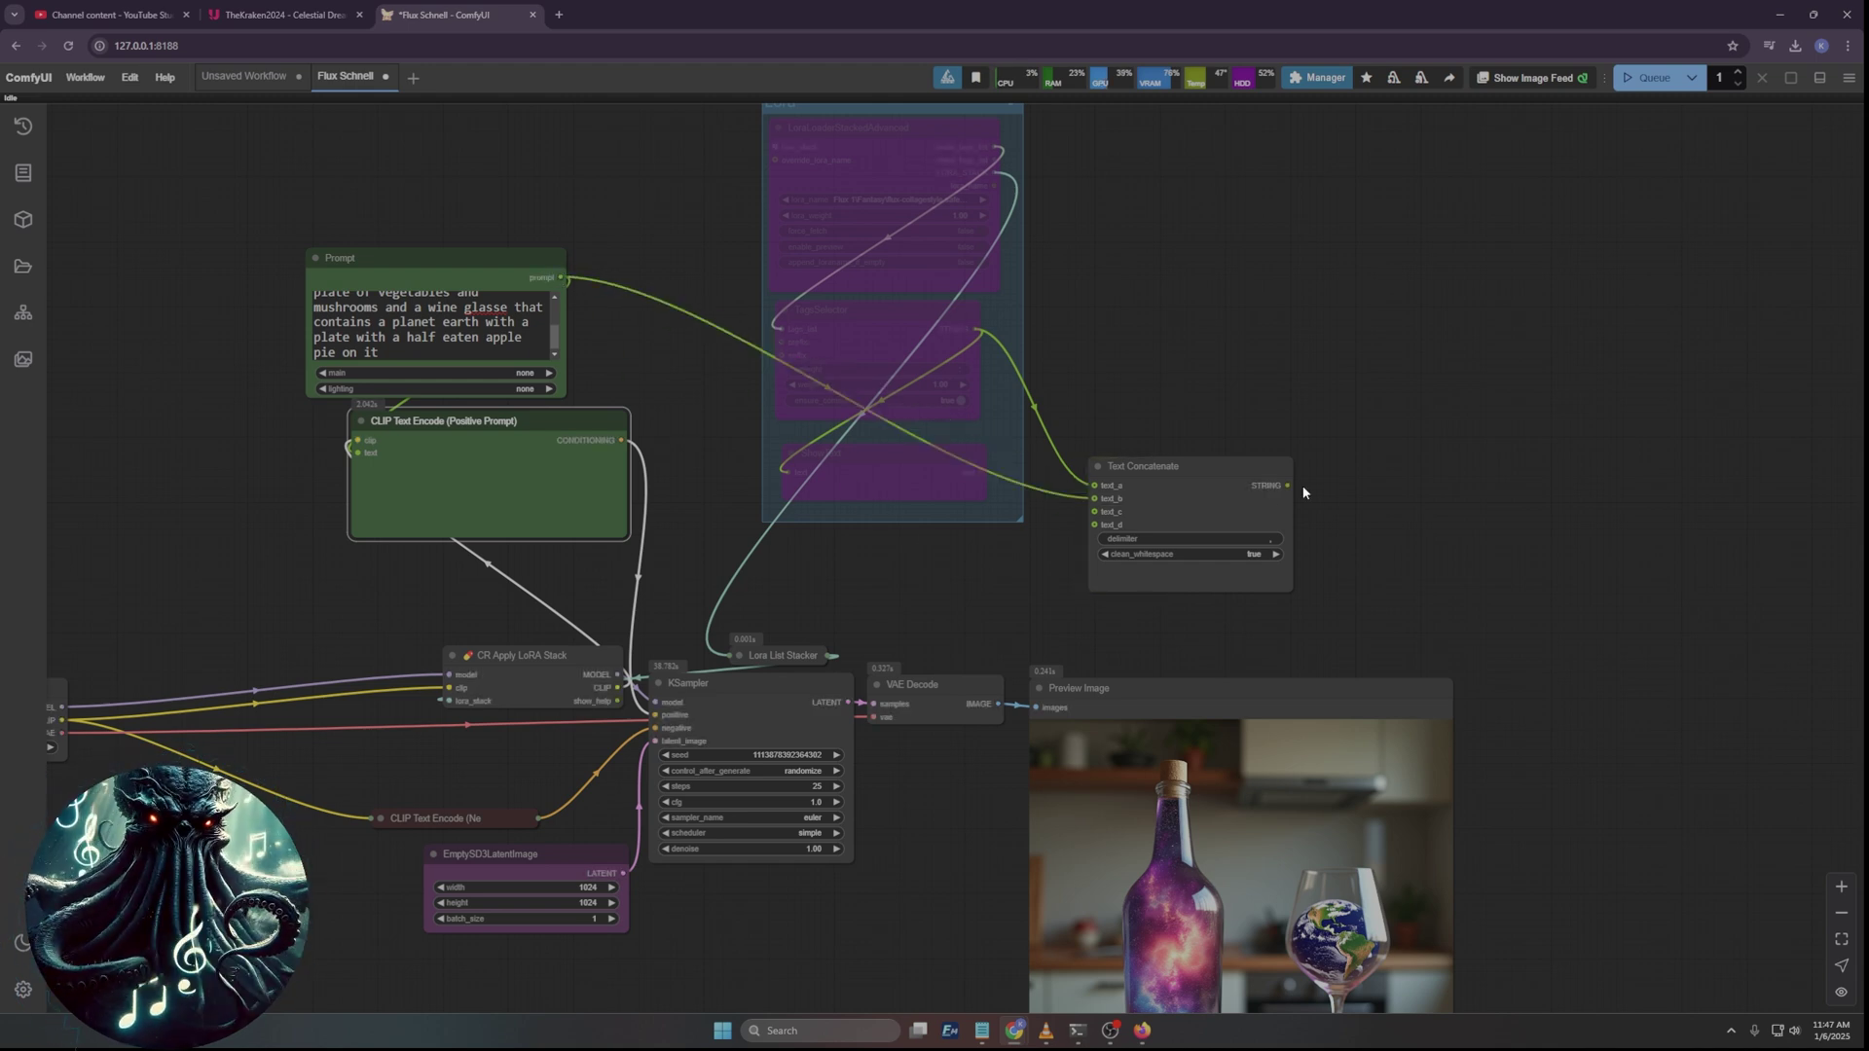
drag(1288, 485, 368, 452)
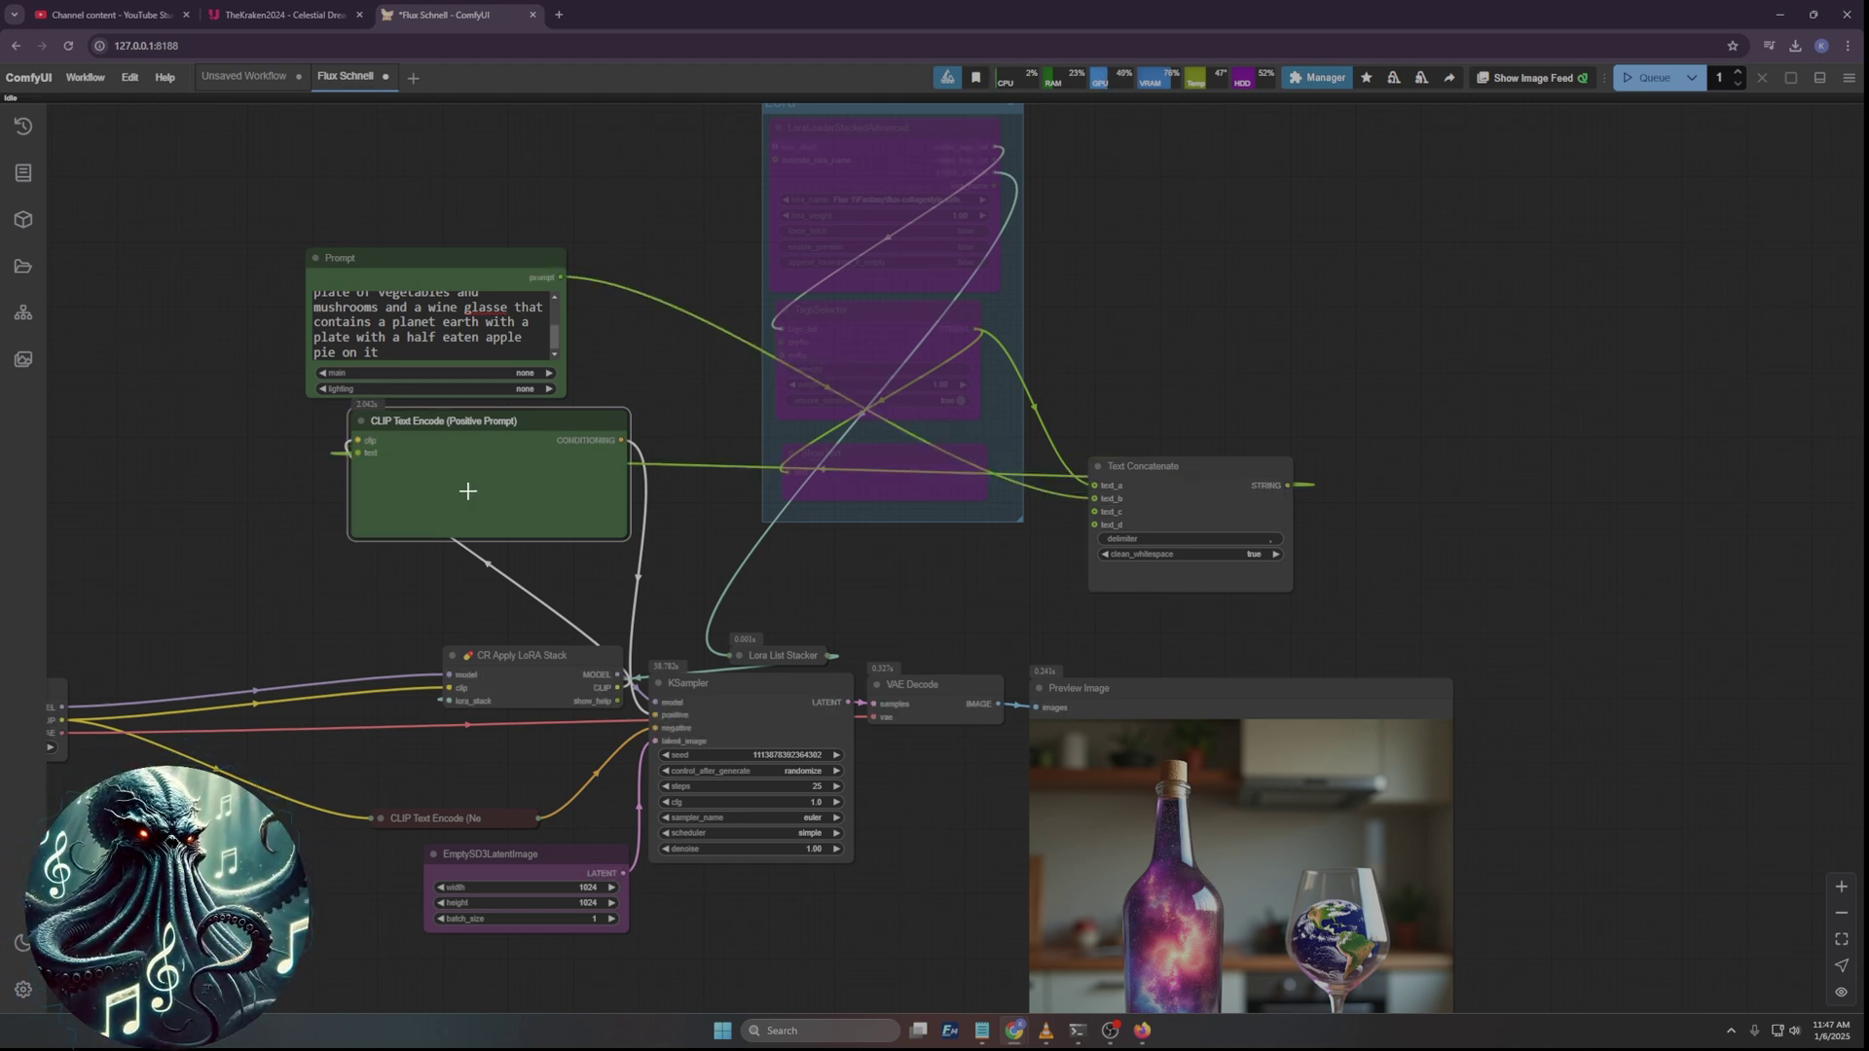
key(alt+c)
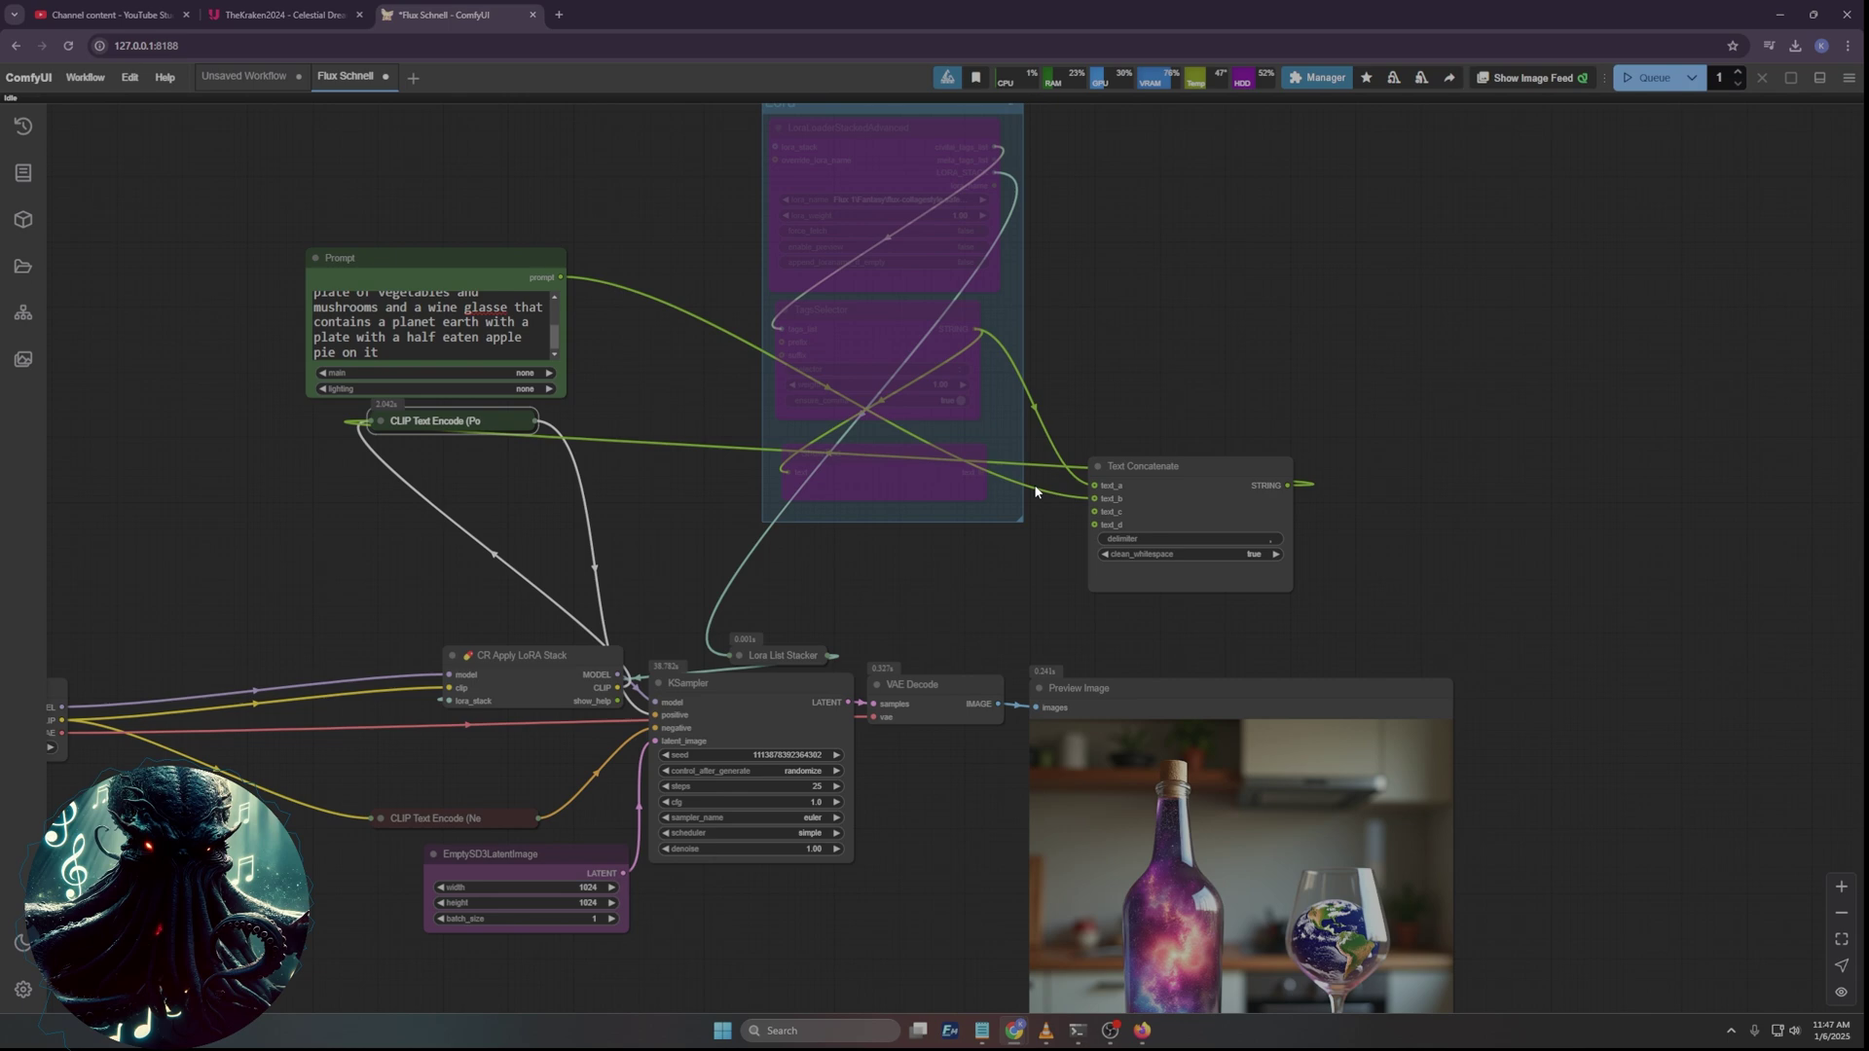
click(1153, 467)
click(1096, 466)
drag(1135, 474, 420, 453)
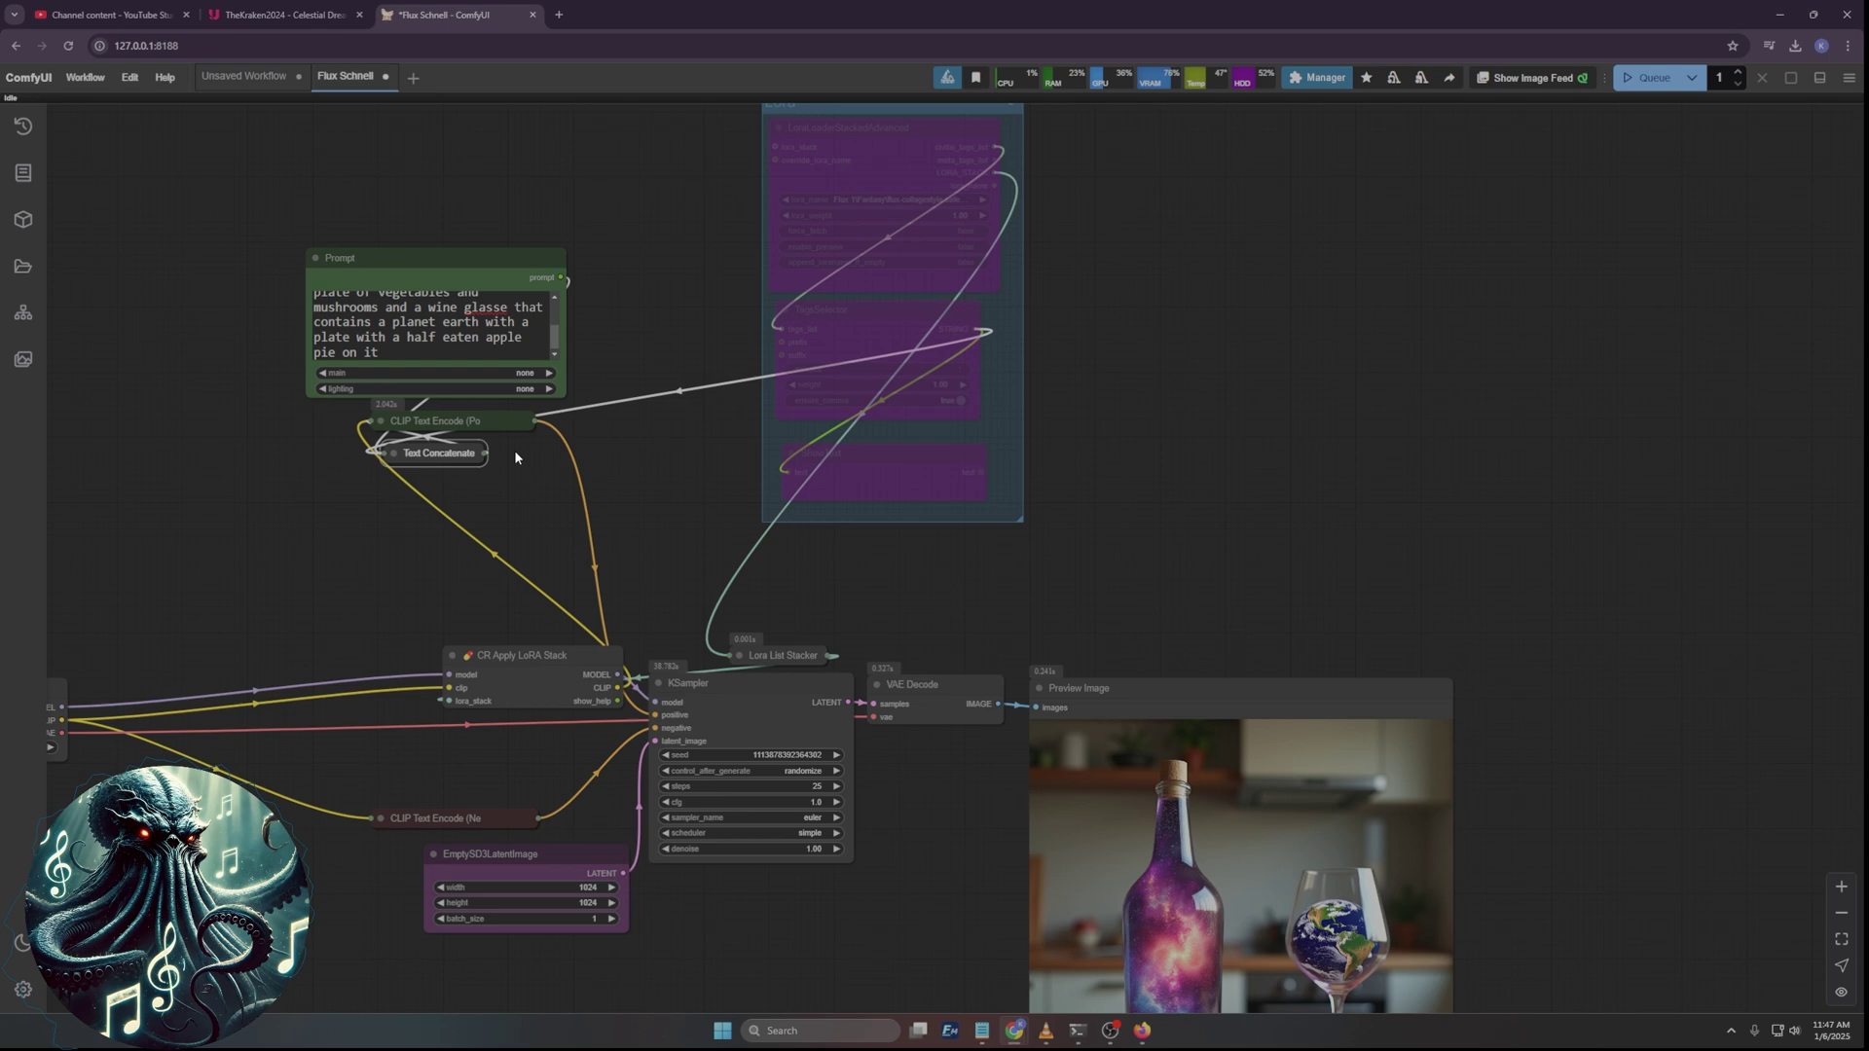
scroll(1081, 205, up, 3)
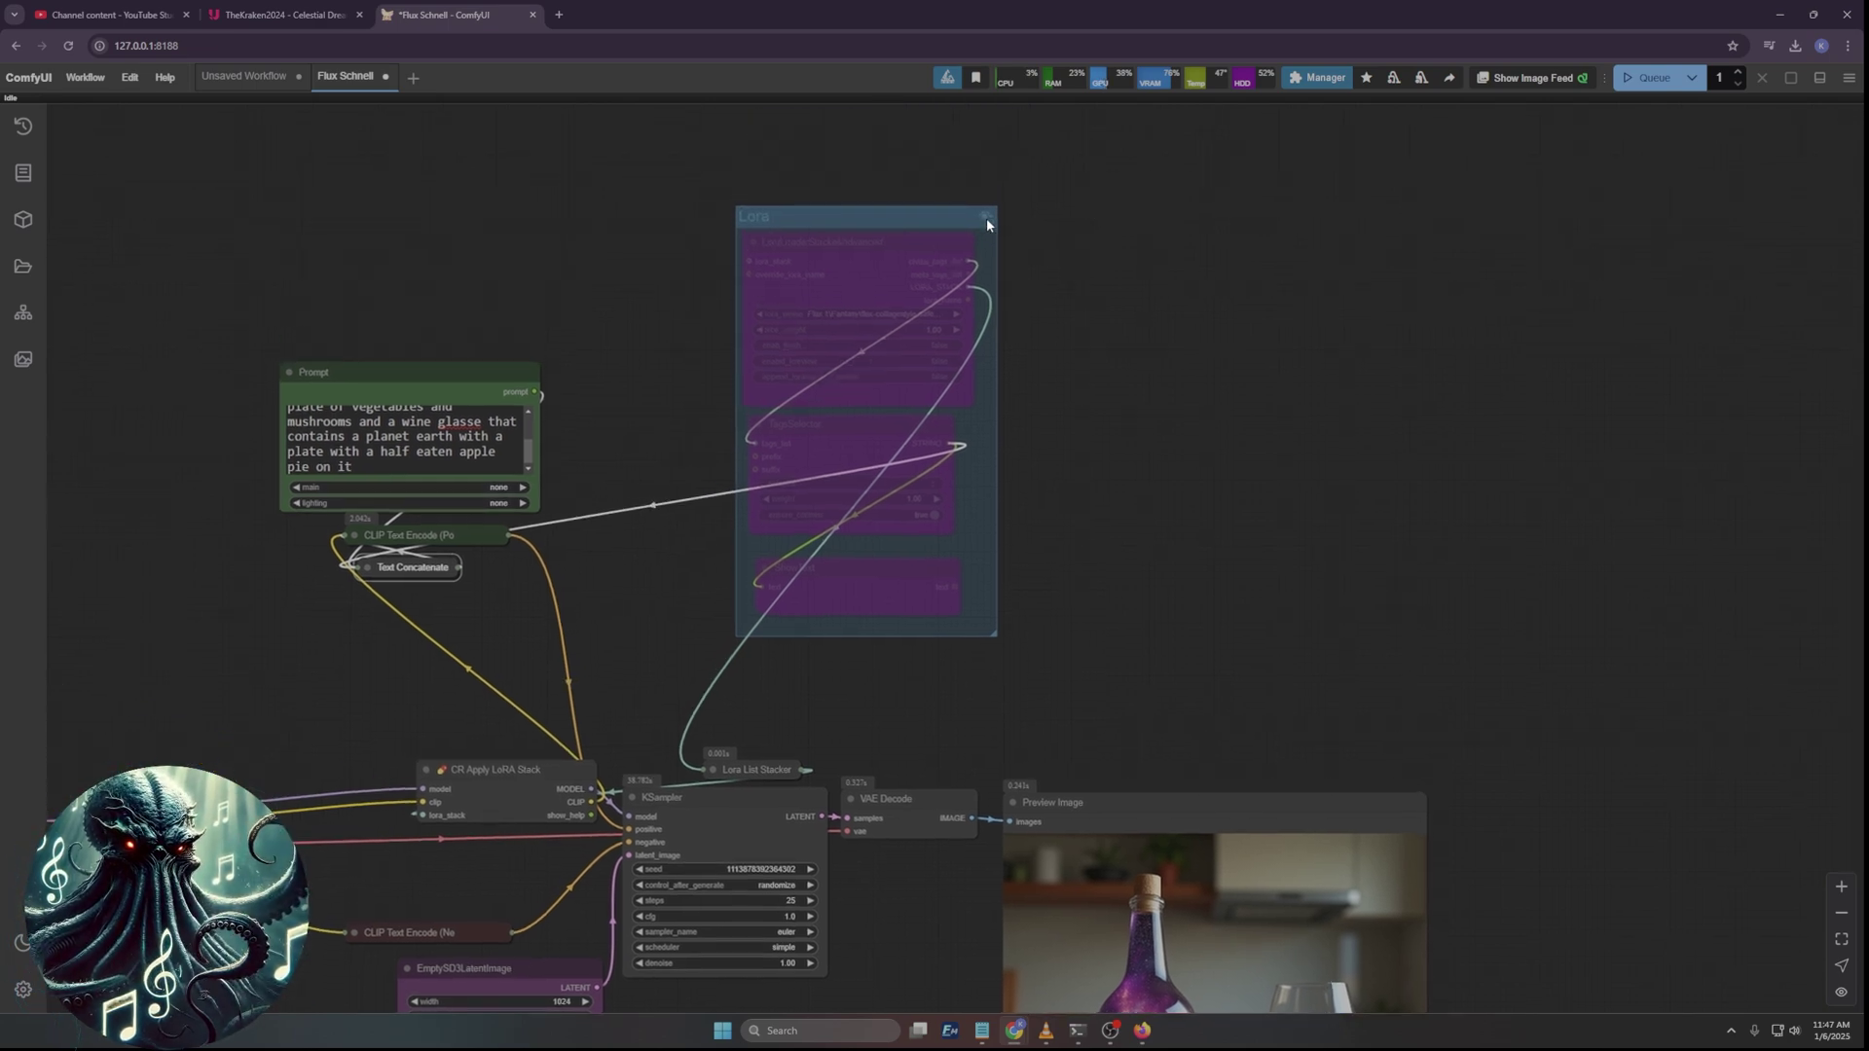
click(1645, 78)
drag(1314, 526, 1311, 388)
scroll(1058, 357, up, 3)
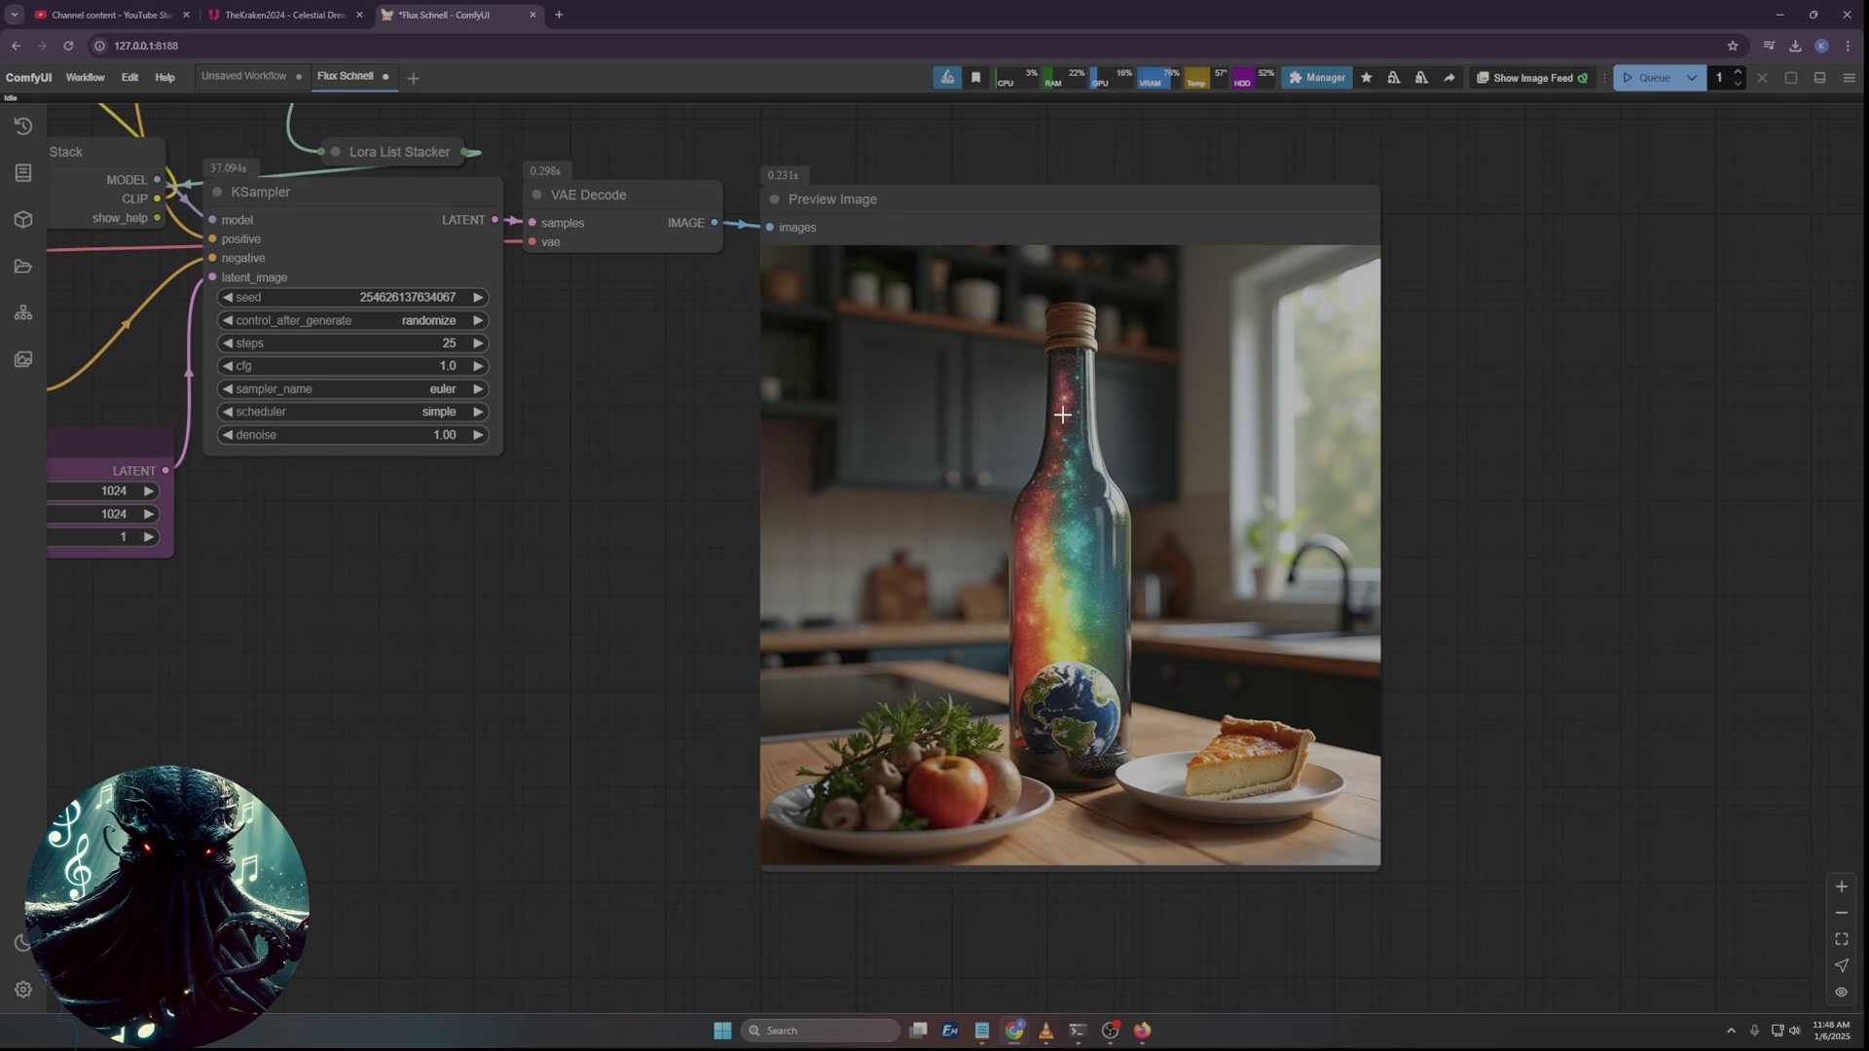
drag(682, 510, 788, 670)
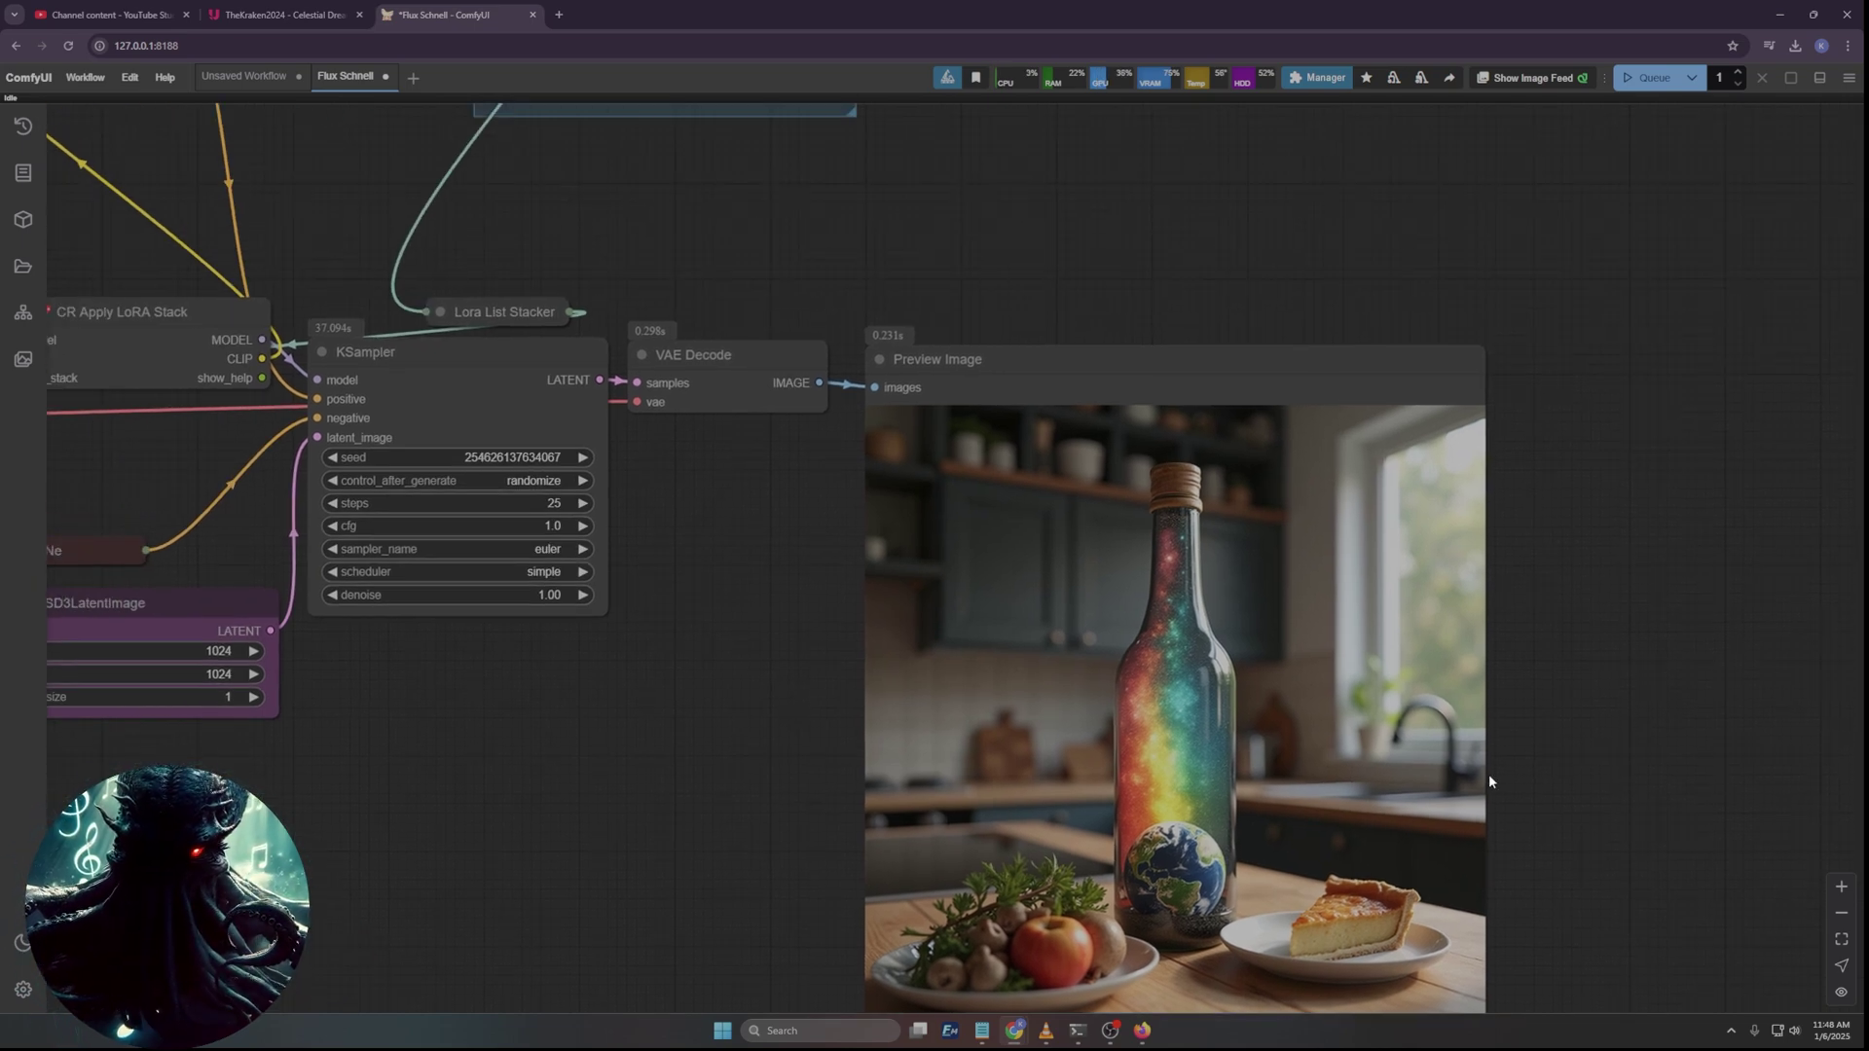
scroll(725, 588, down, 5)
drag(298, 297, 318, 575)
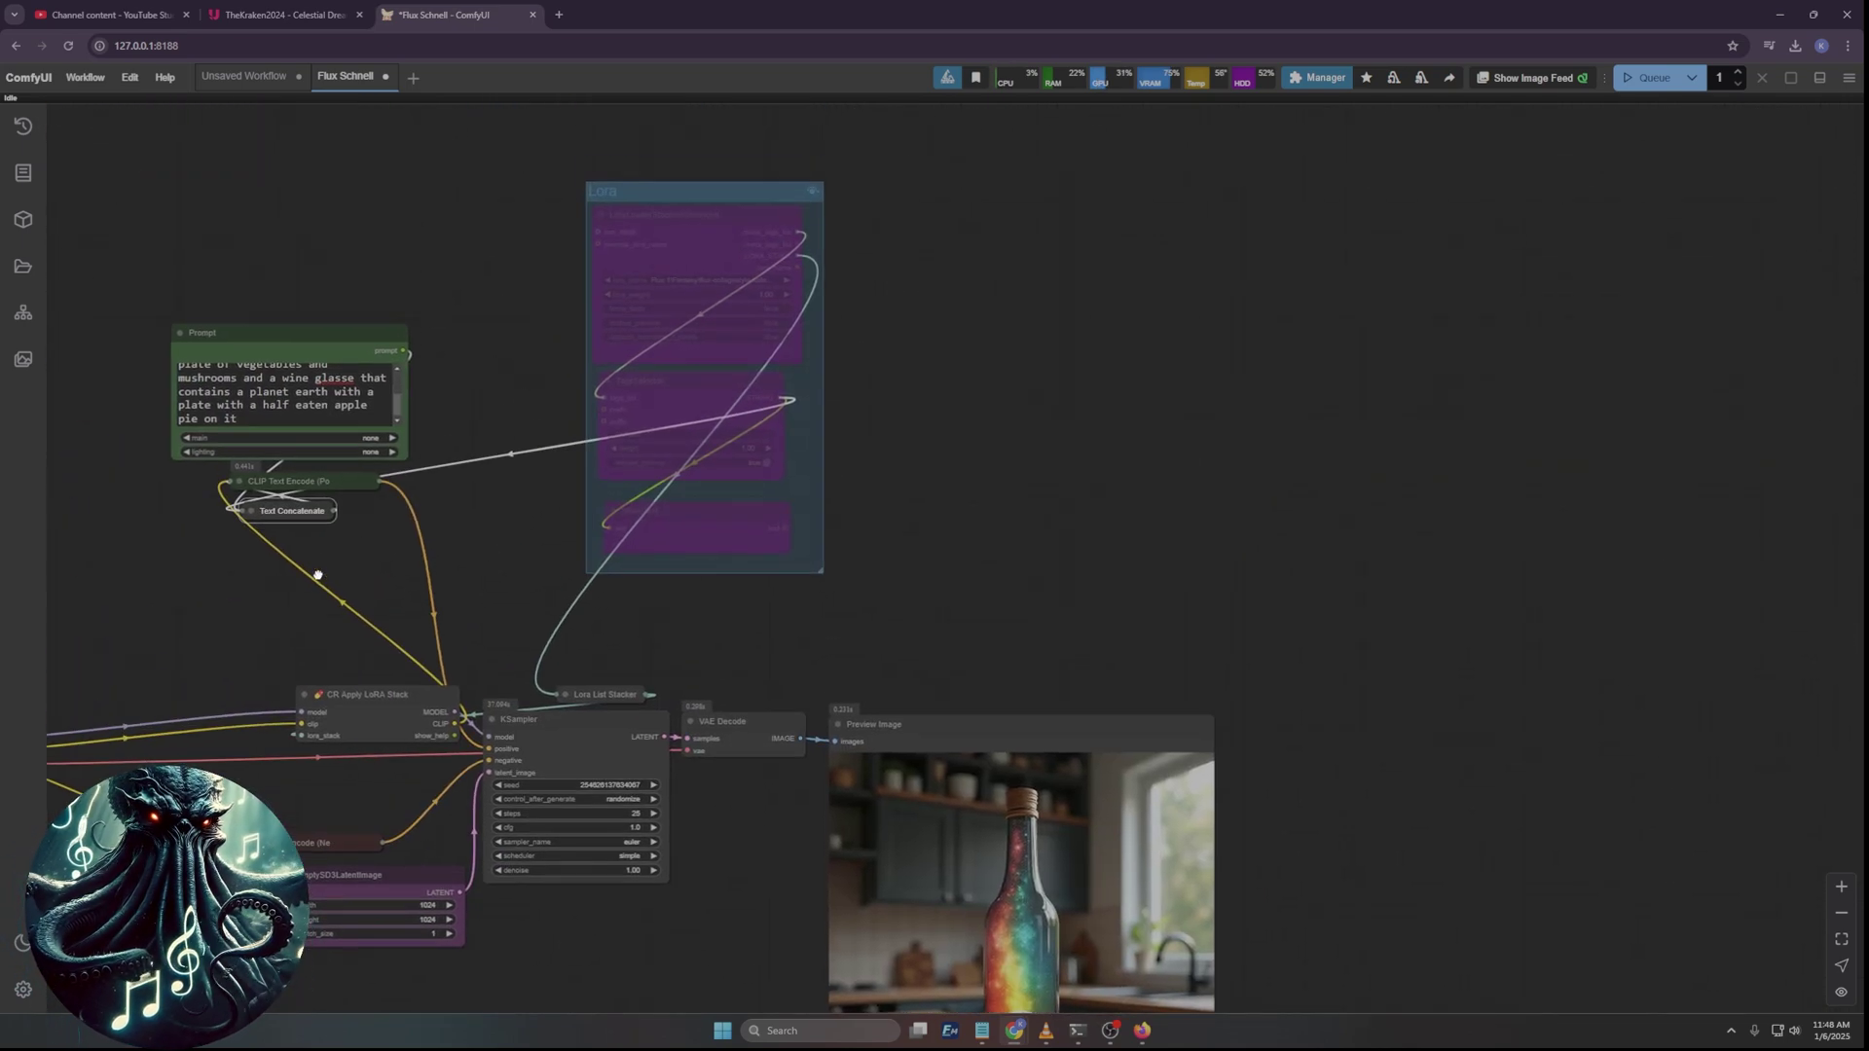
Un-bypass the Lora group and expand the Text Concatenate node.
click(806, 190)
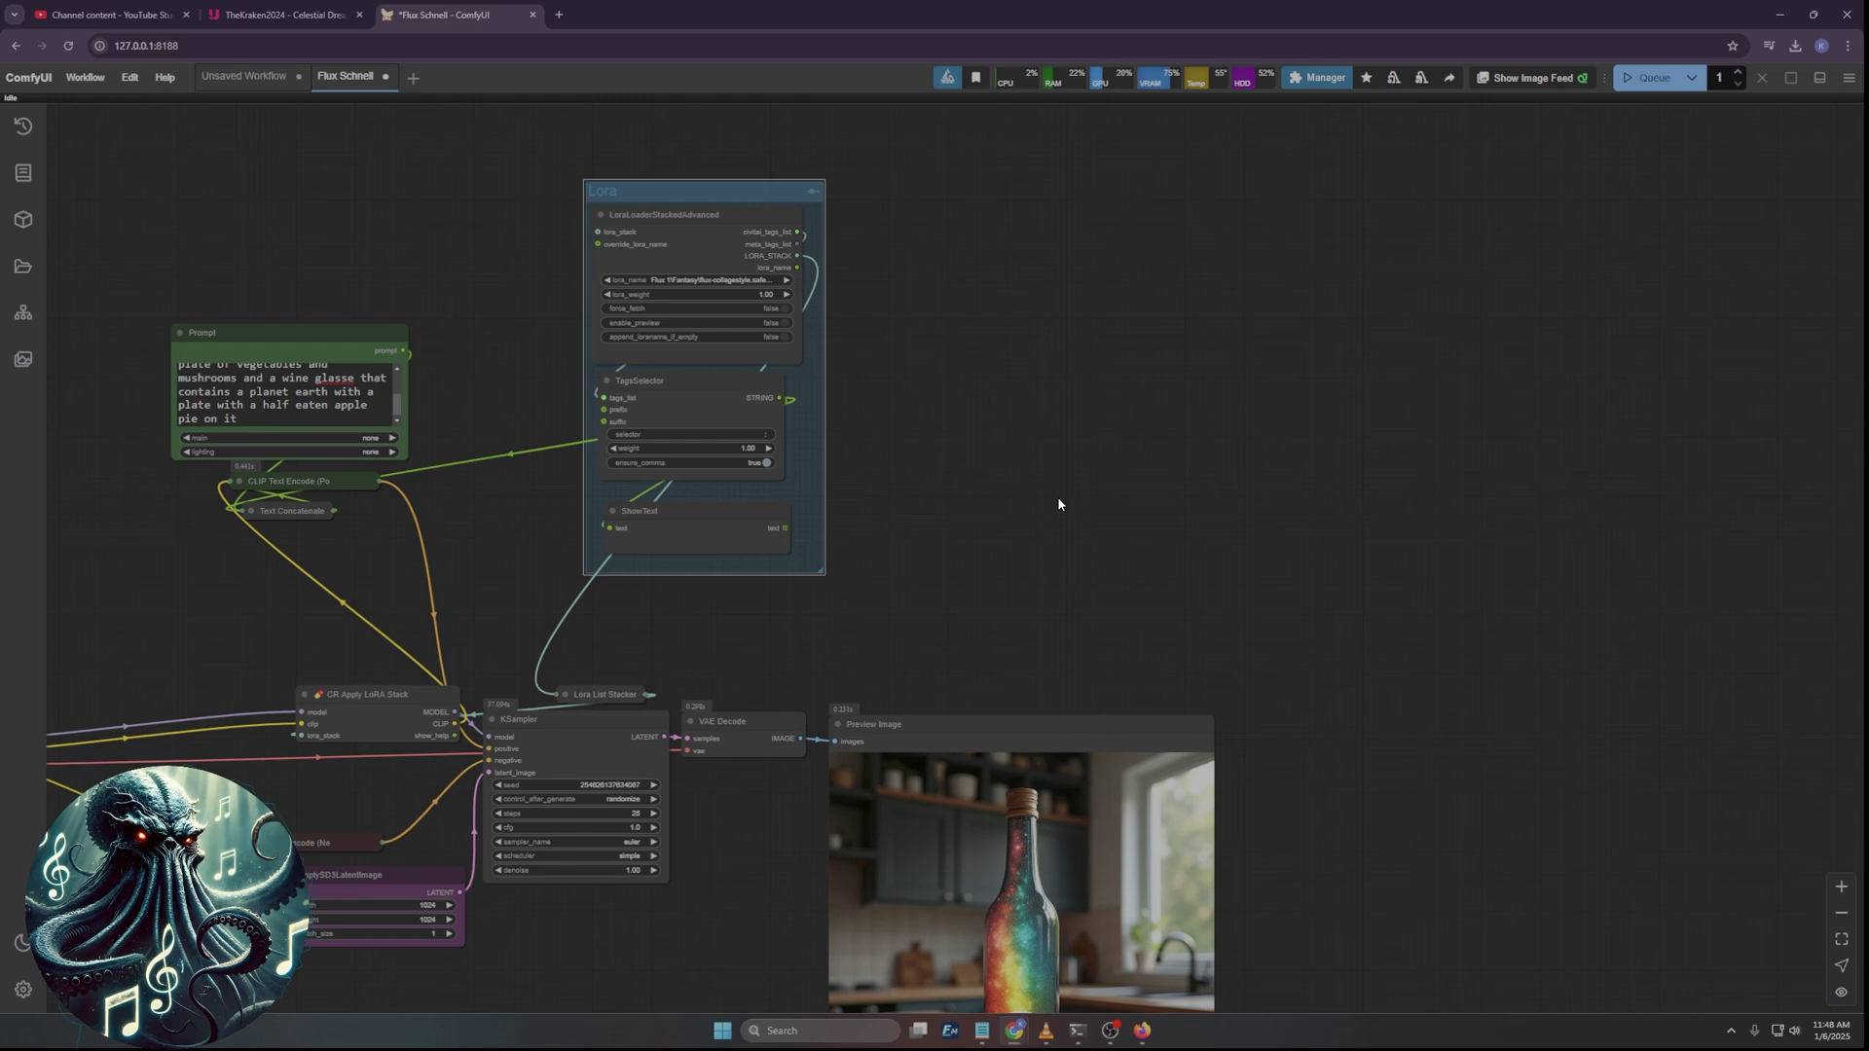
drag(923, 555, 976, 558)
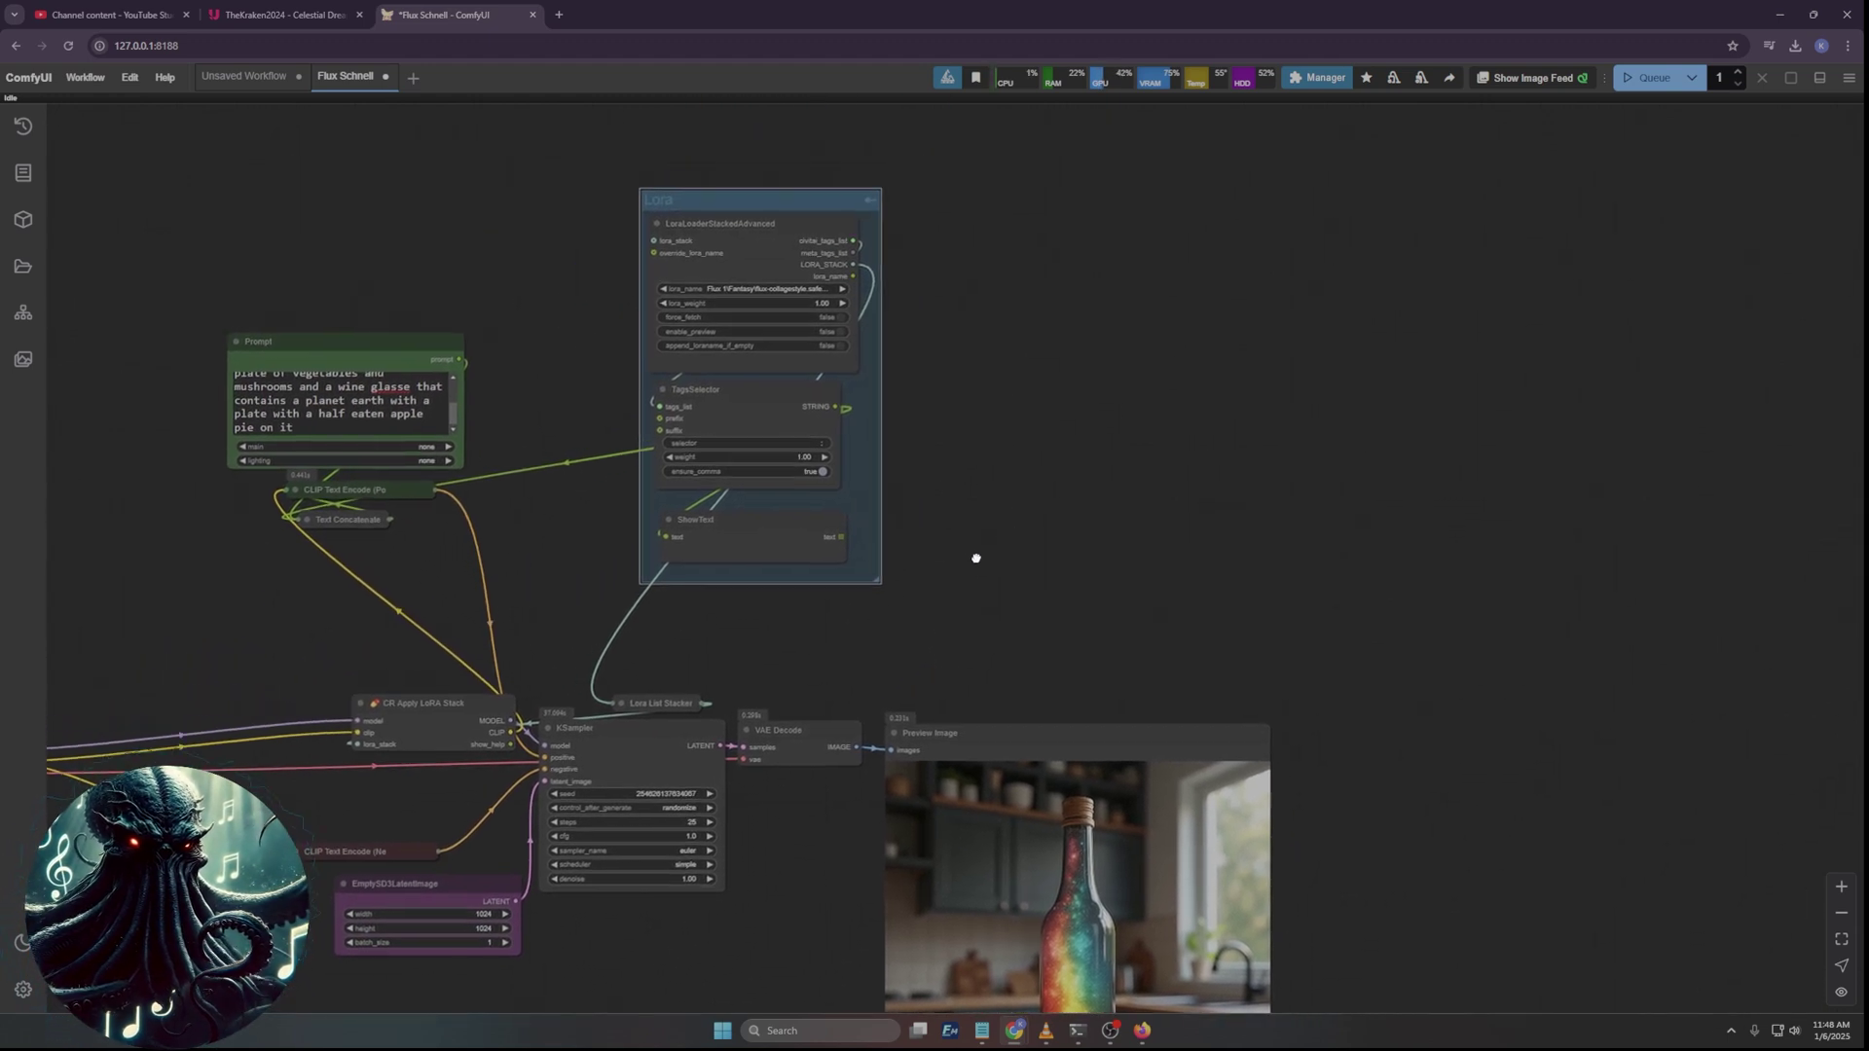
click(306, 520)
Attach an enlarged Show Text node above the Prompt node to Text Concatenate's STRING output.
drag(475, 536, 455, 216)
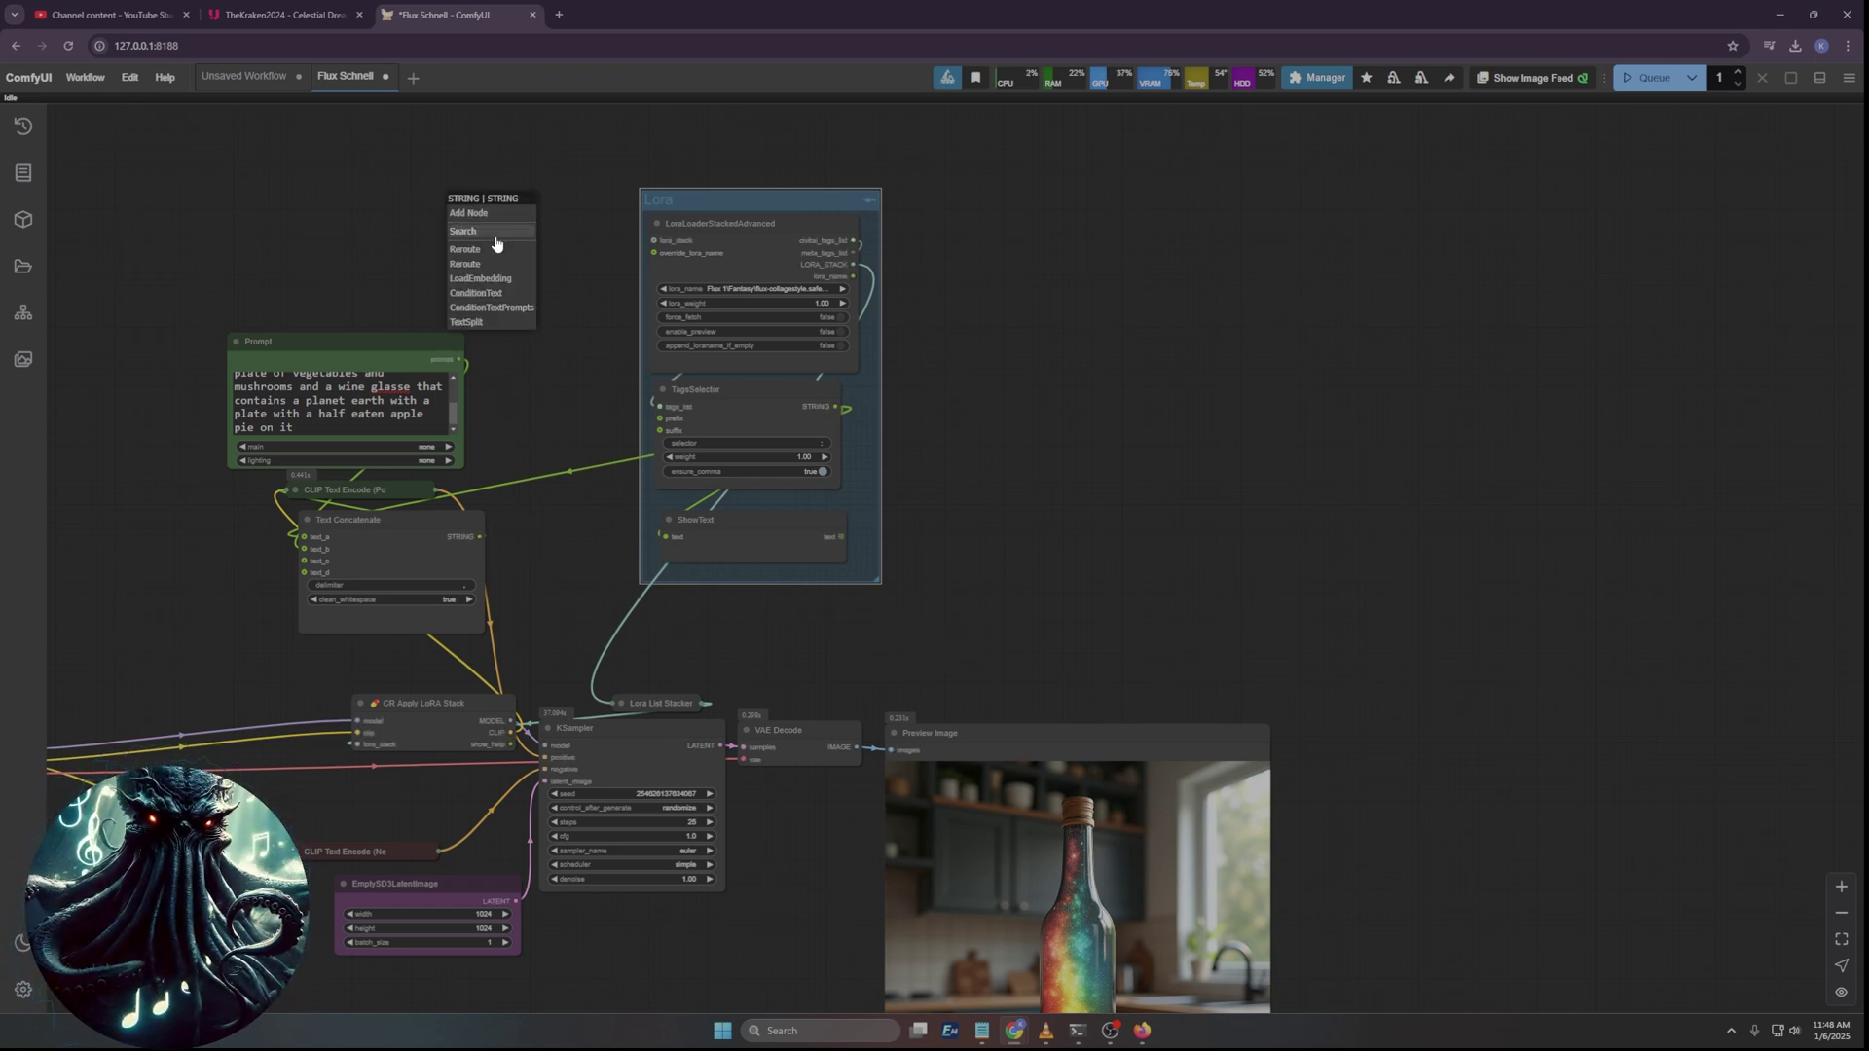
double_click(282, 197)
text(show)
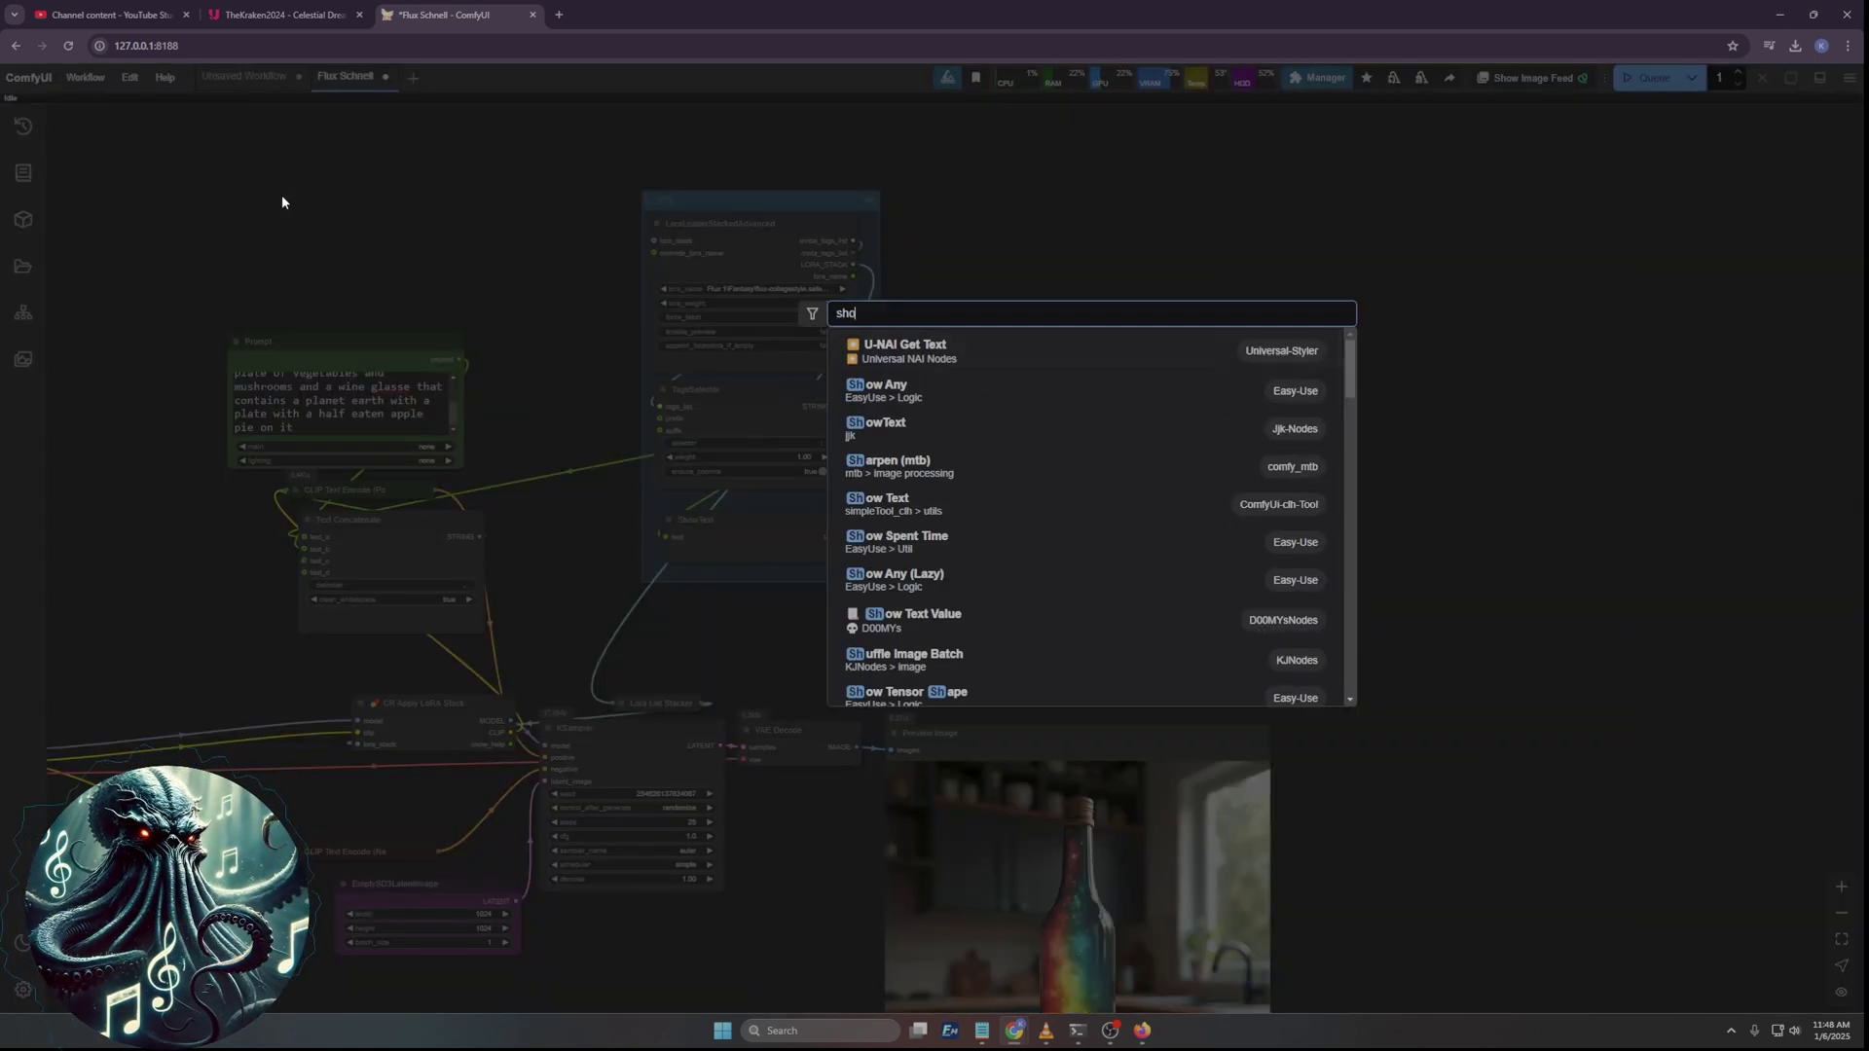
click(890, 429)
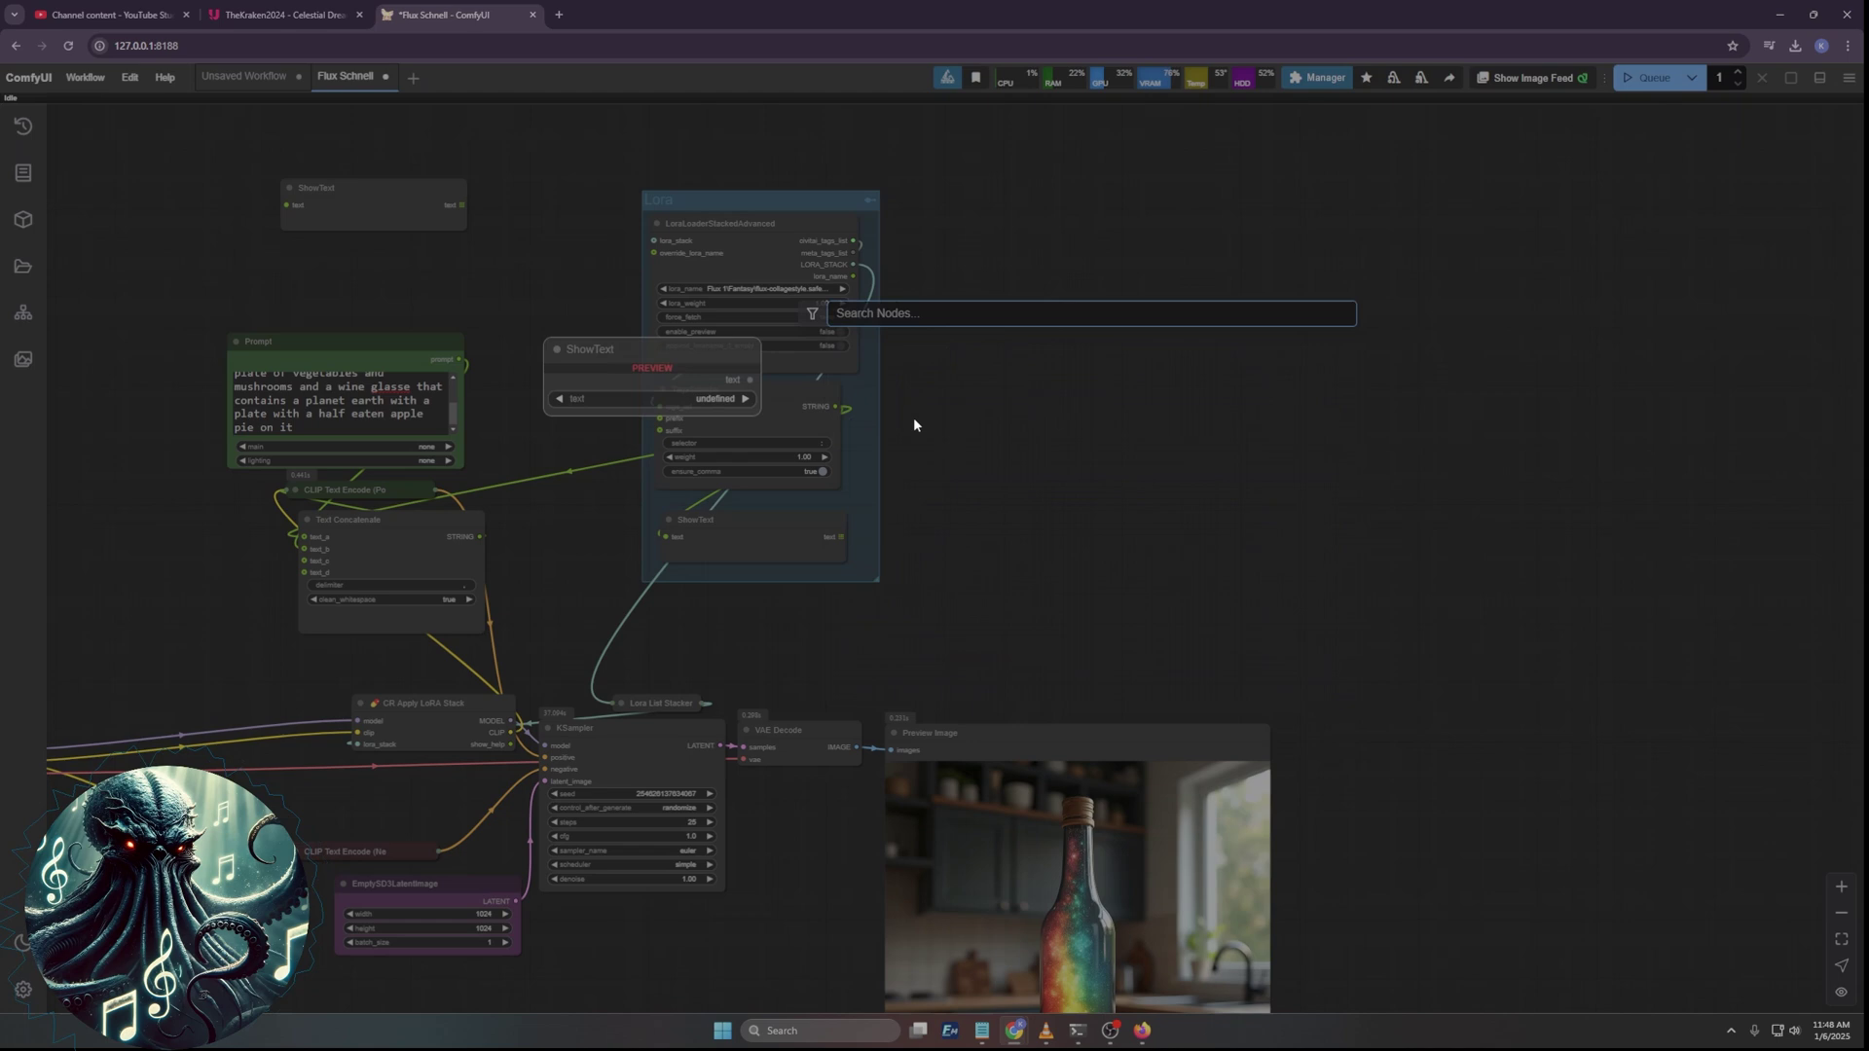
drag(480, 537, 275, 185)
click(650, 632)
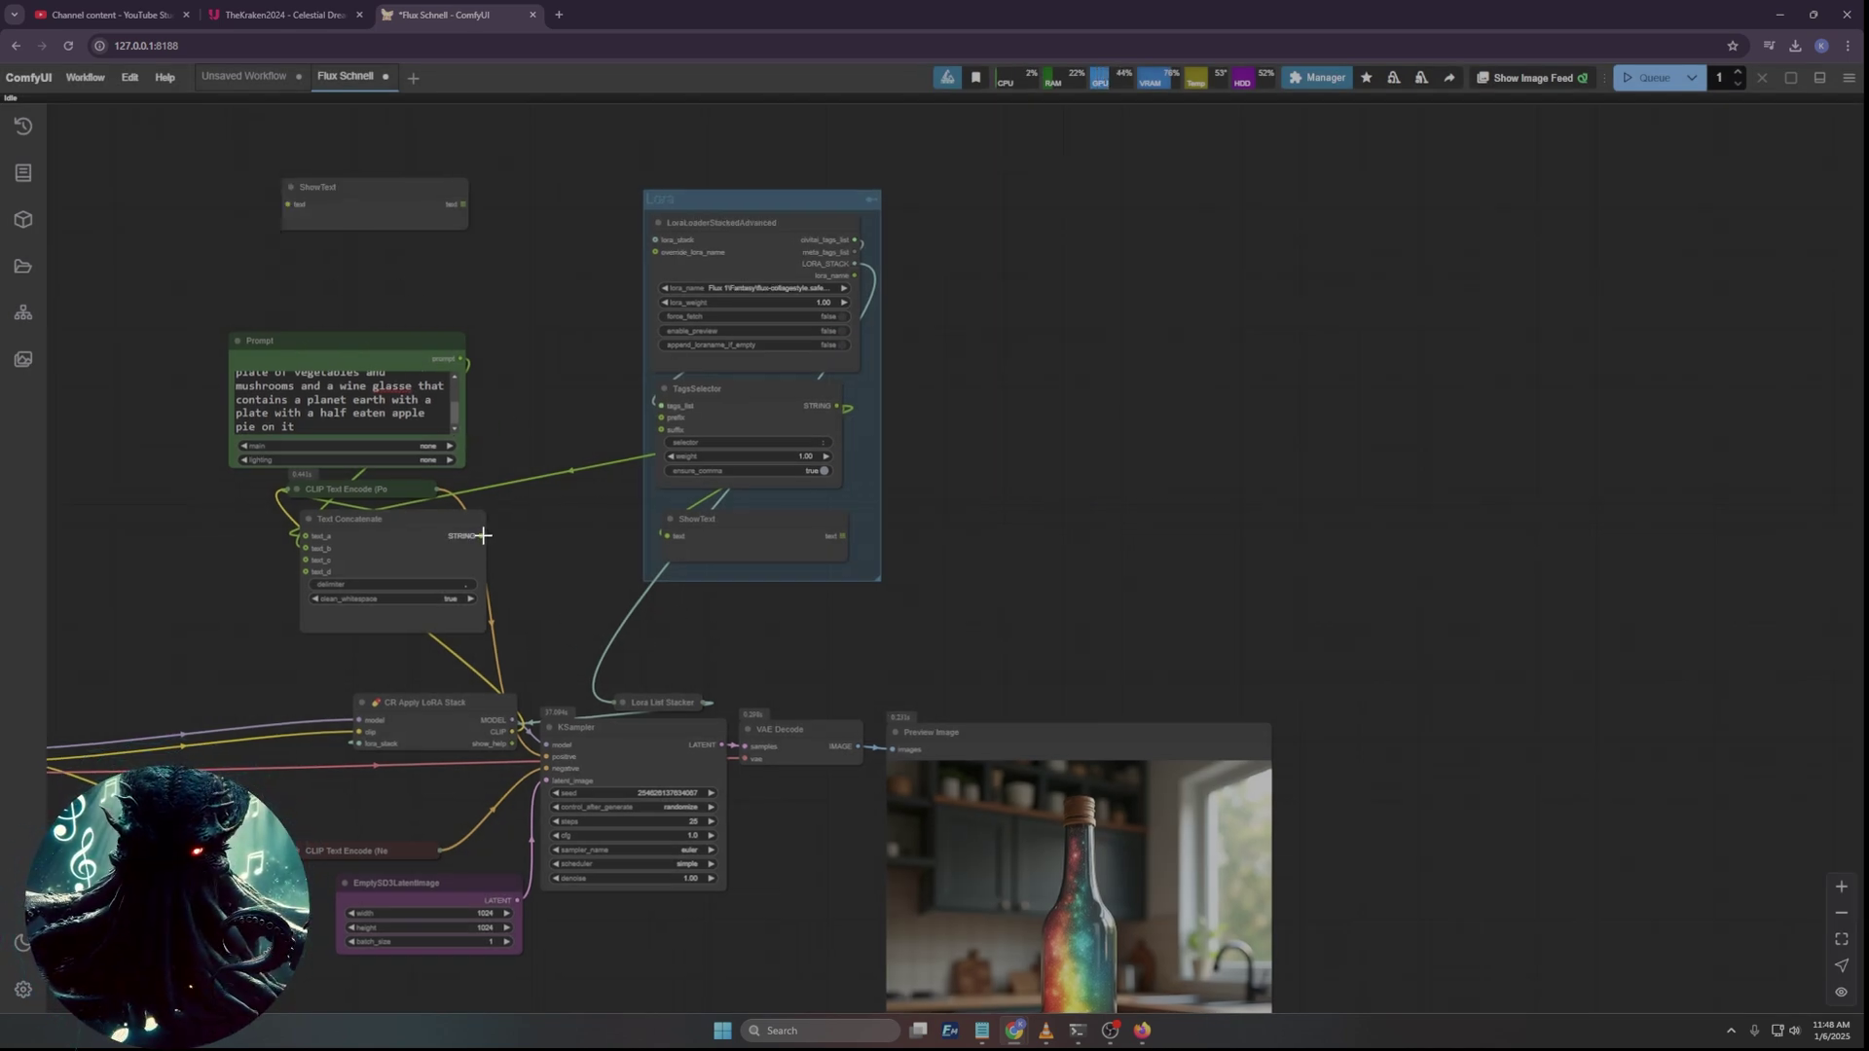
drag(484, 536, 288, 205)
drag(406, 244, 446, 375)
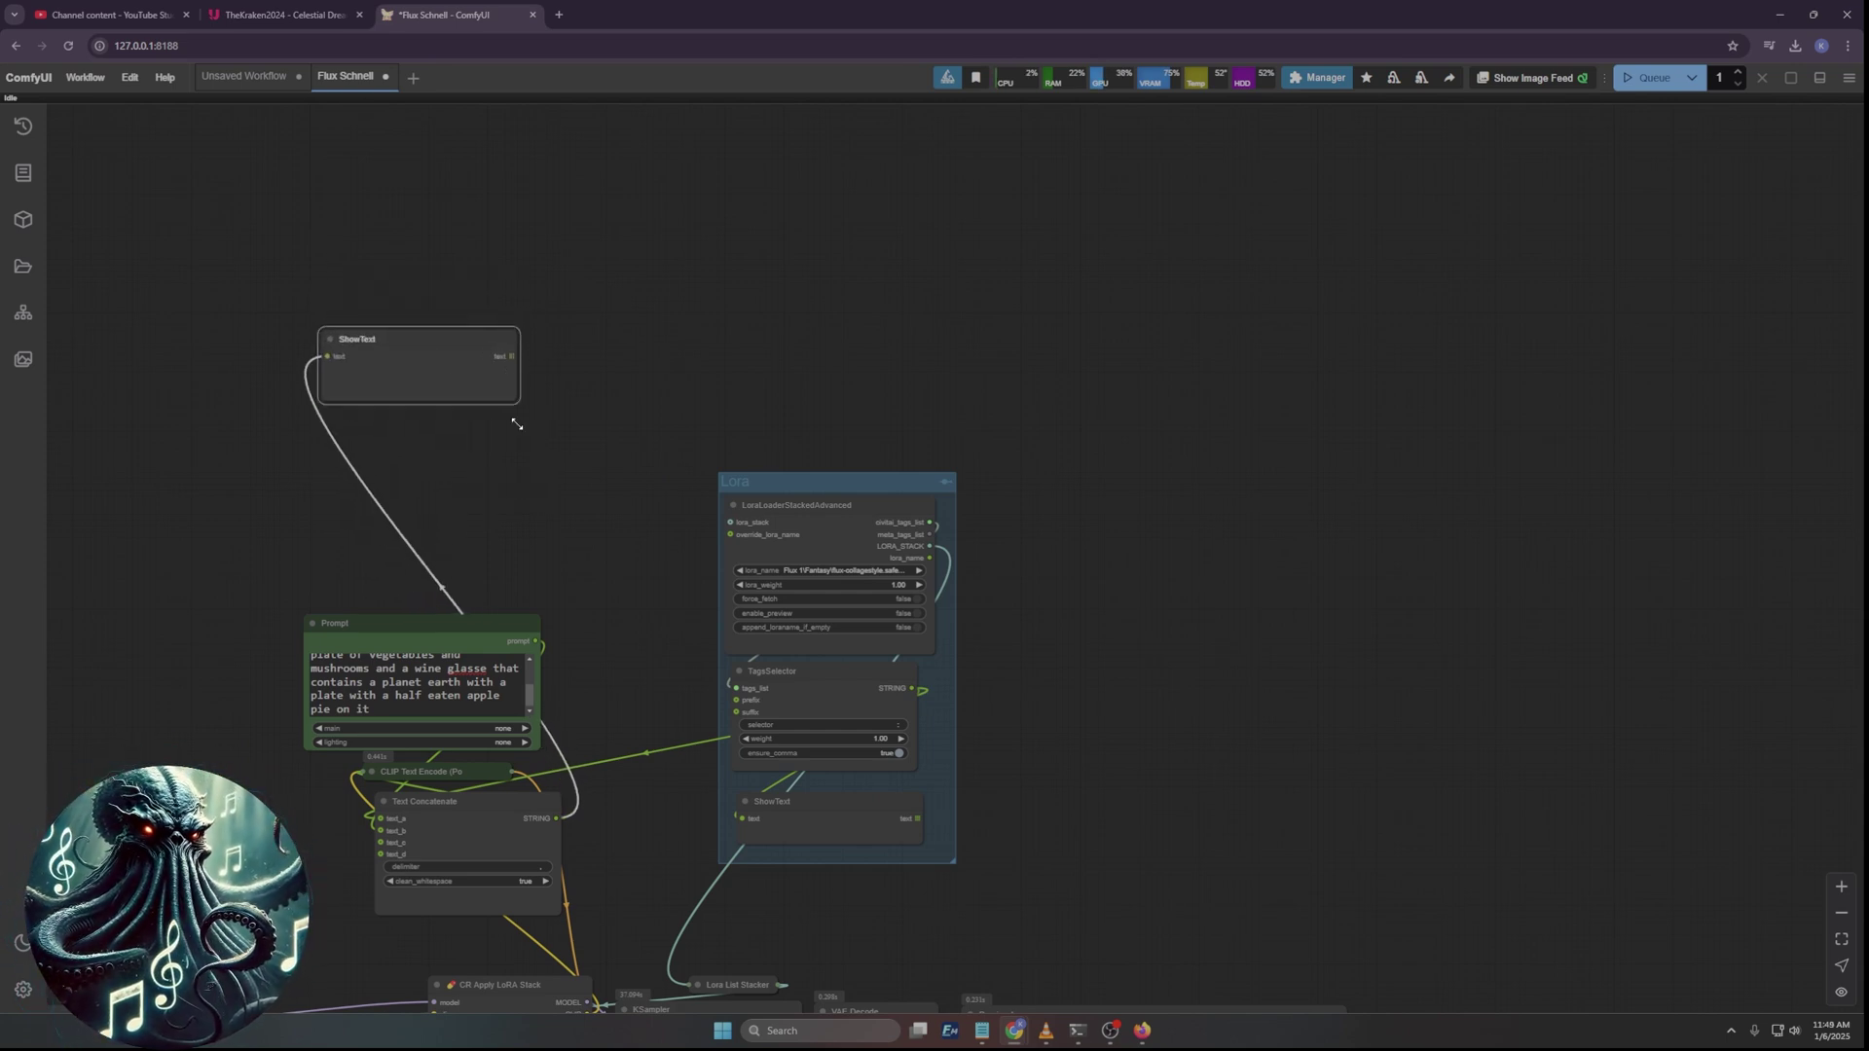
drag(516, 425, 564, 584)
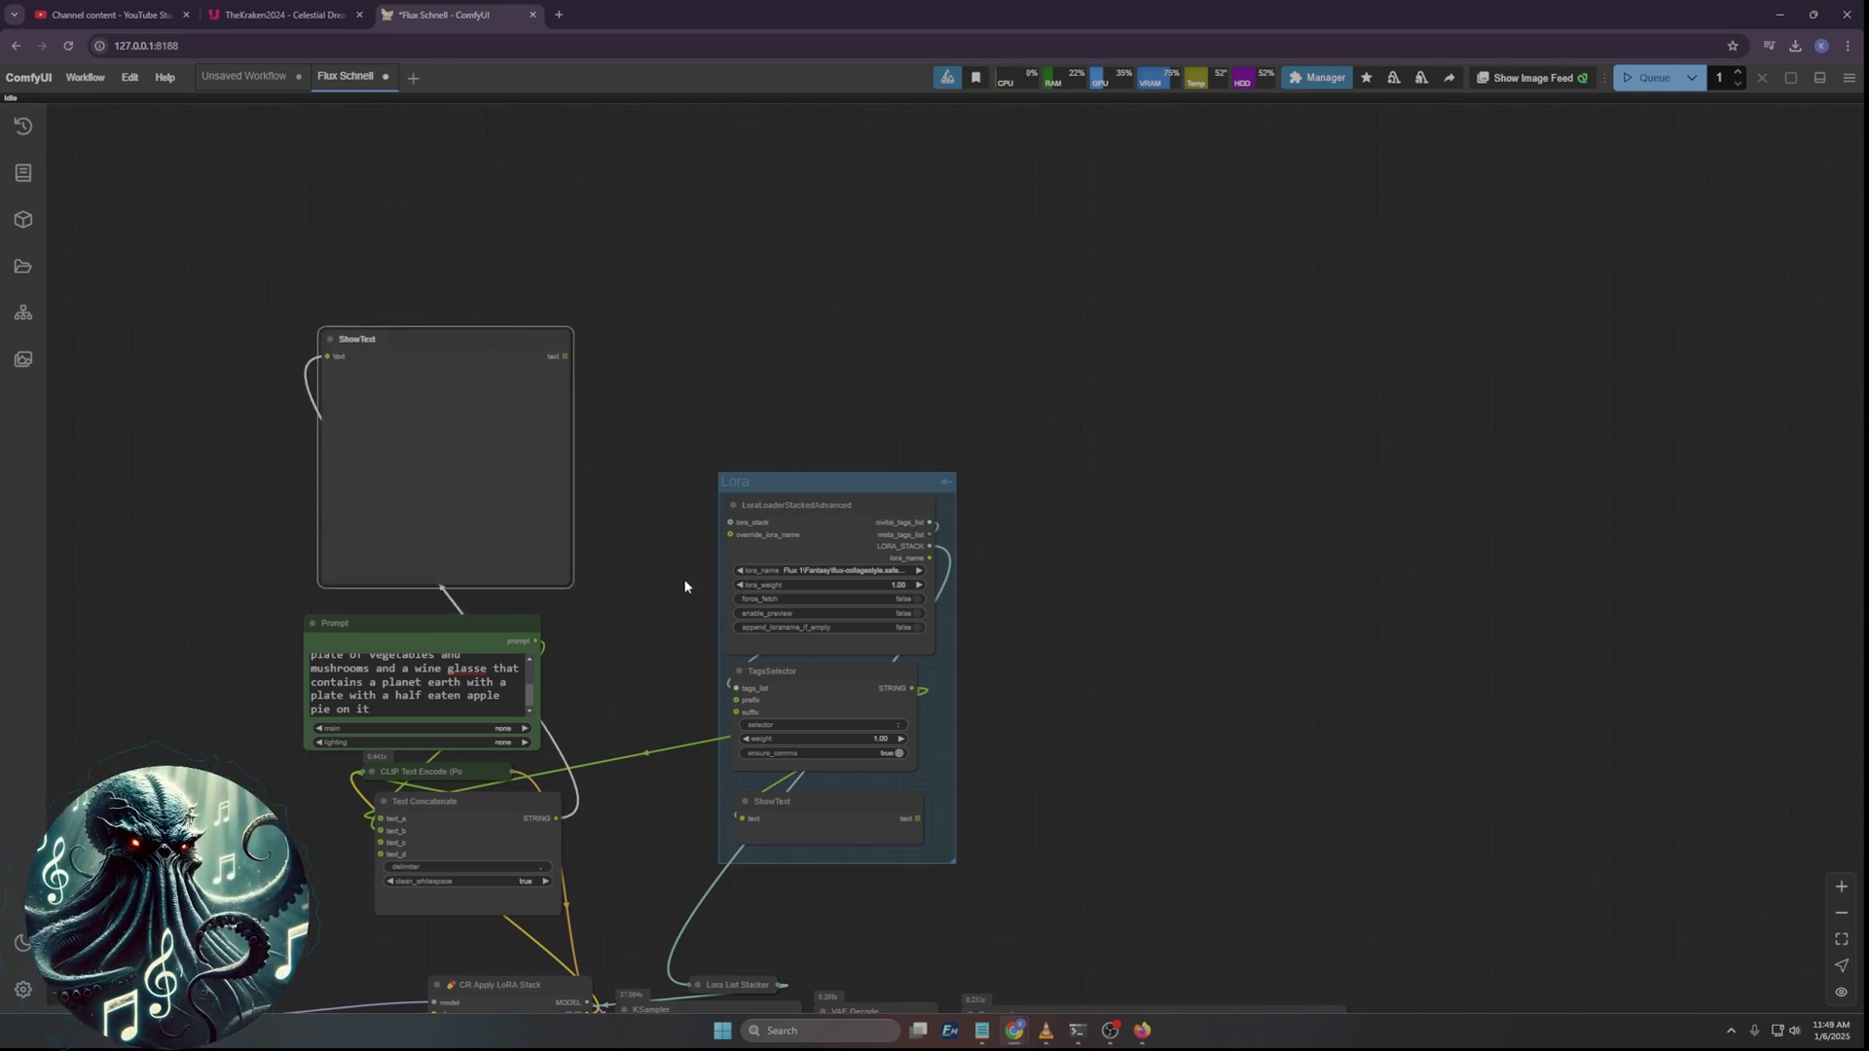
Queue the workflow and check the combined prompt begins with 'darkfantasycollagestyle'.
click(1637, 78)
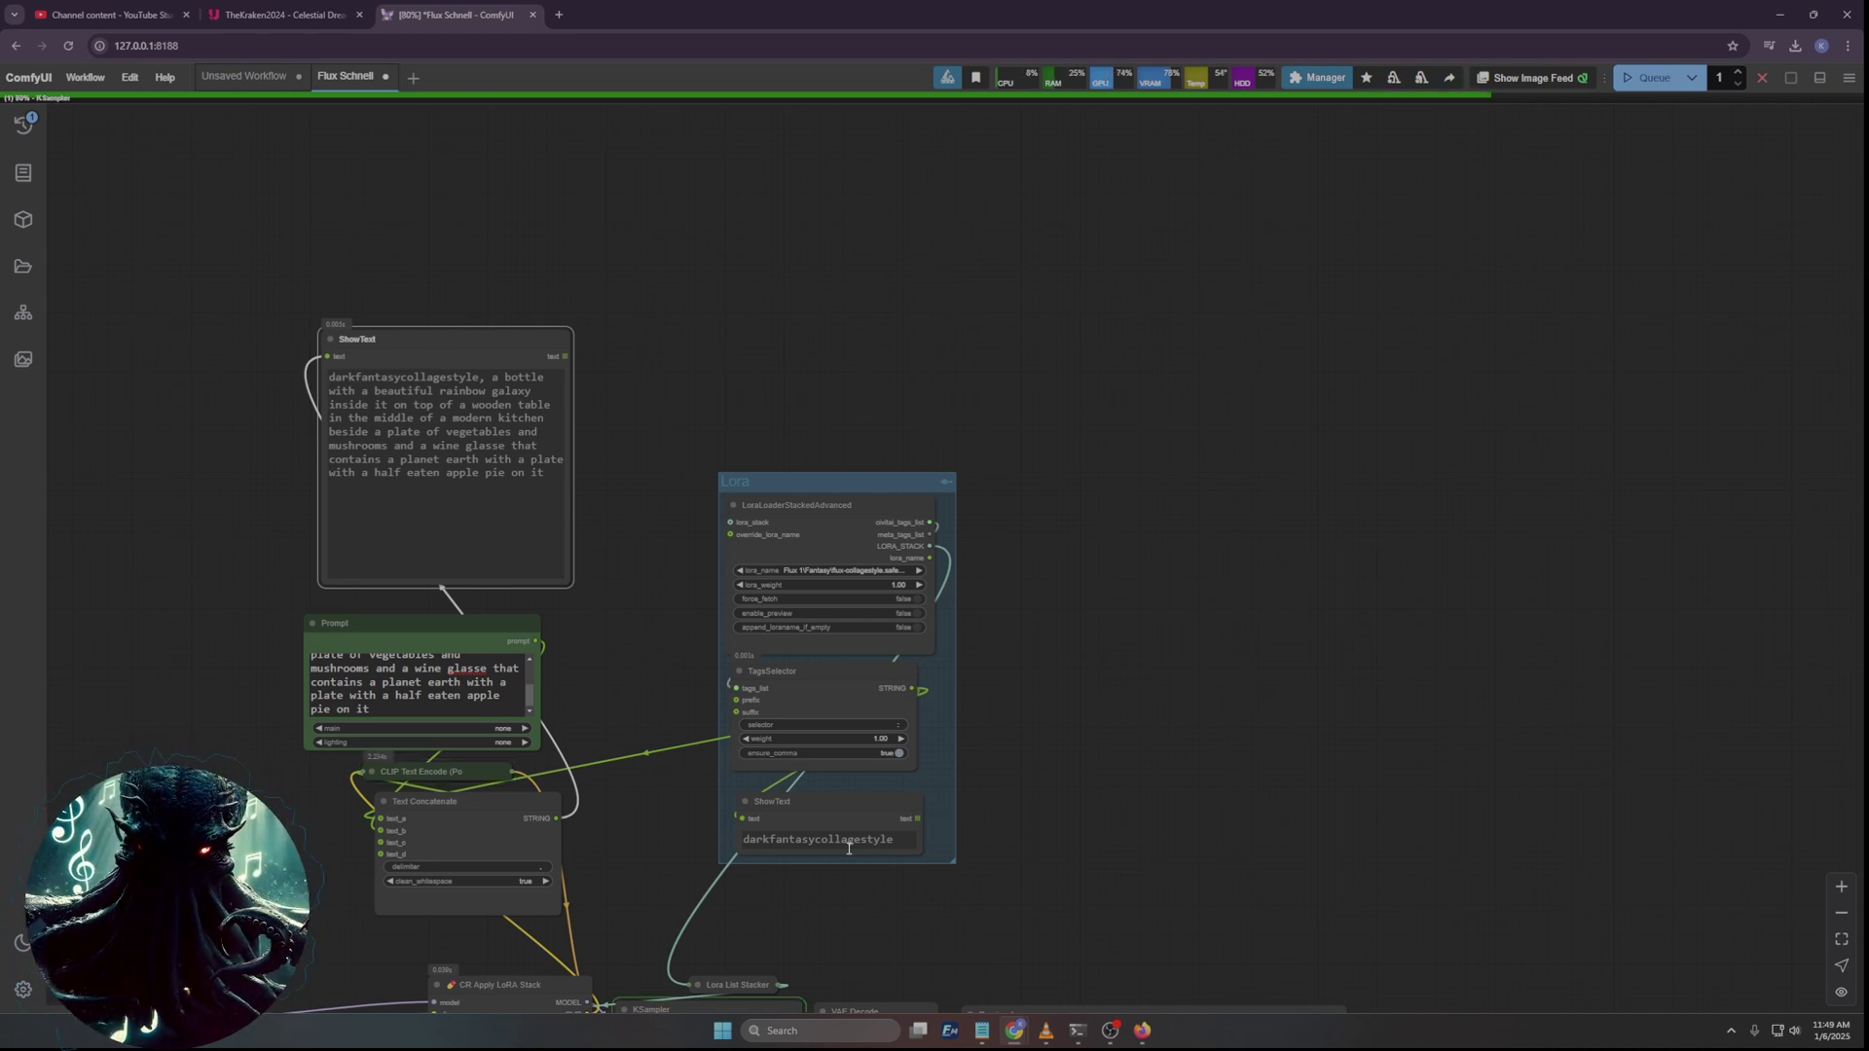
drag(901, 843, 673, 867)
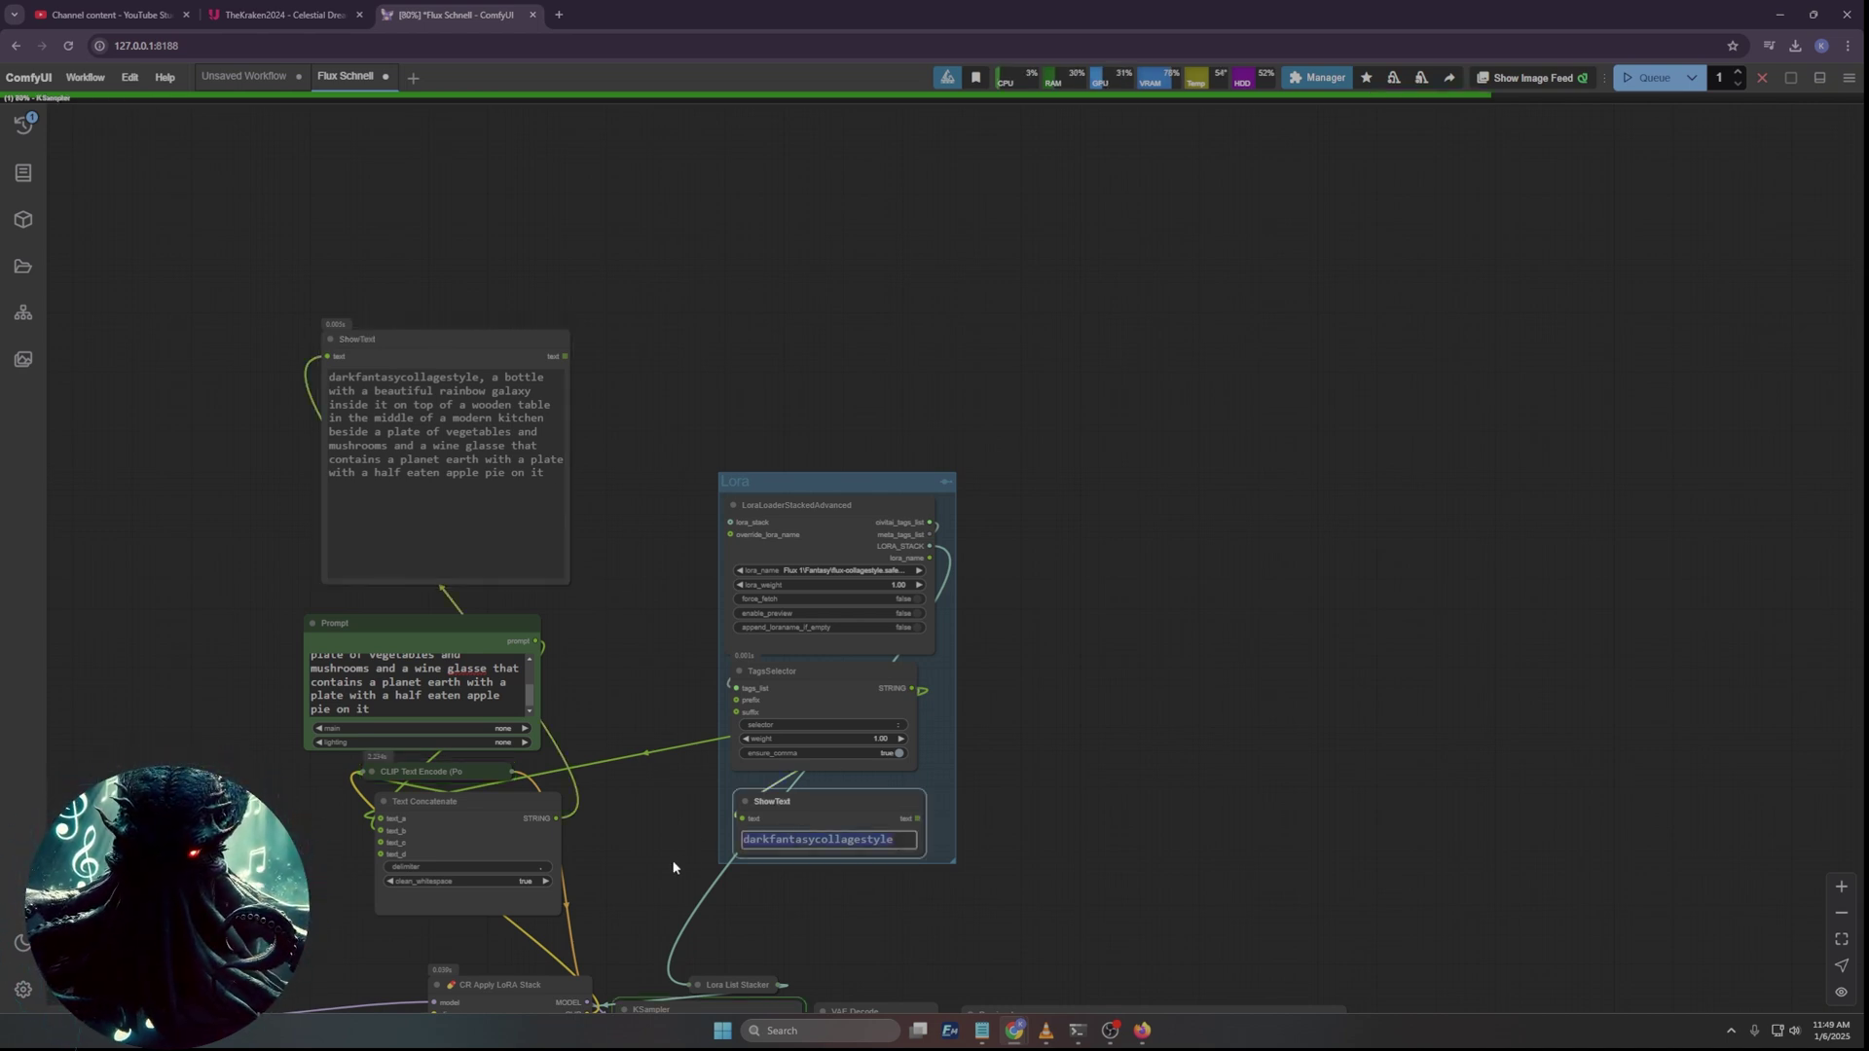
double_click(339, 377)
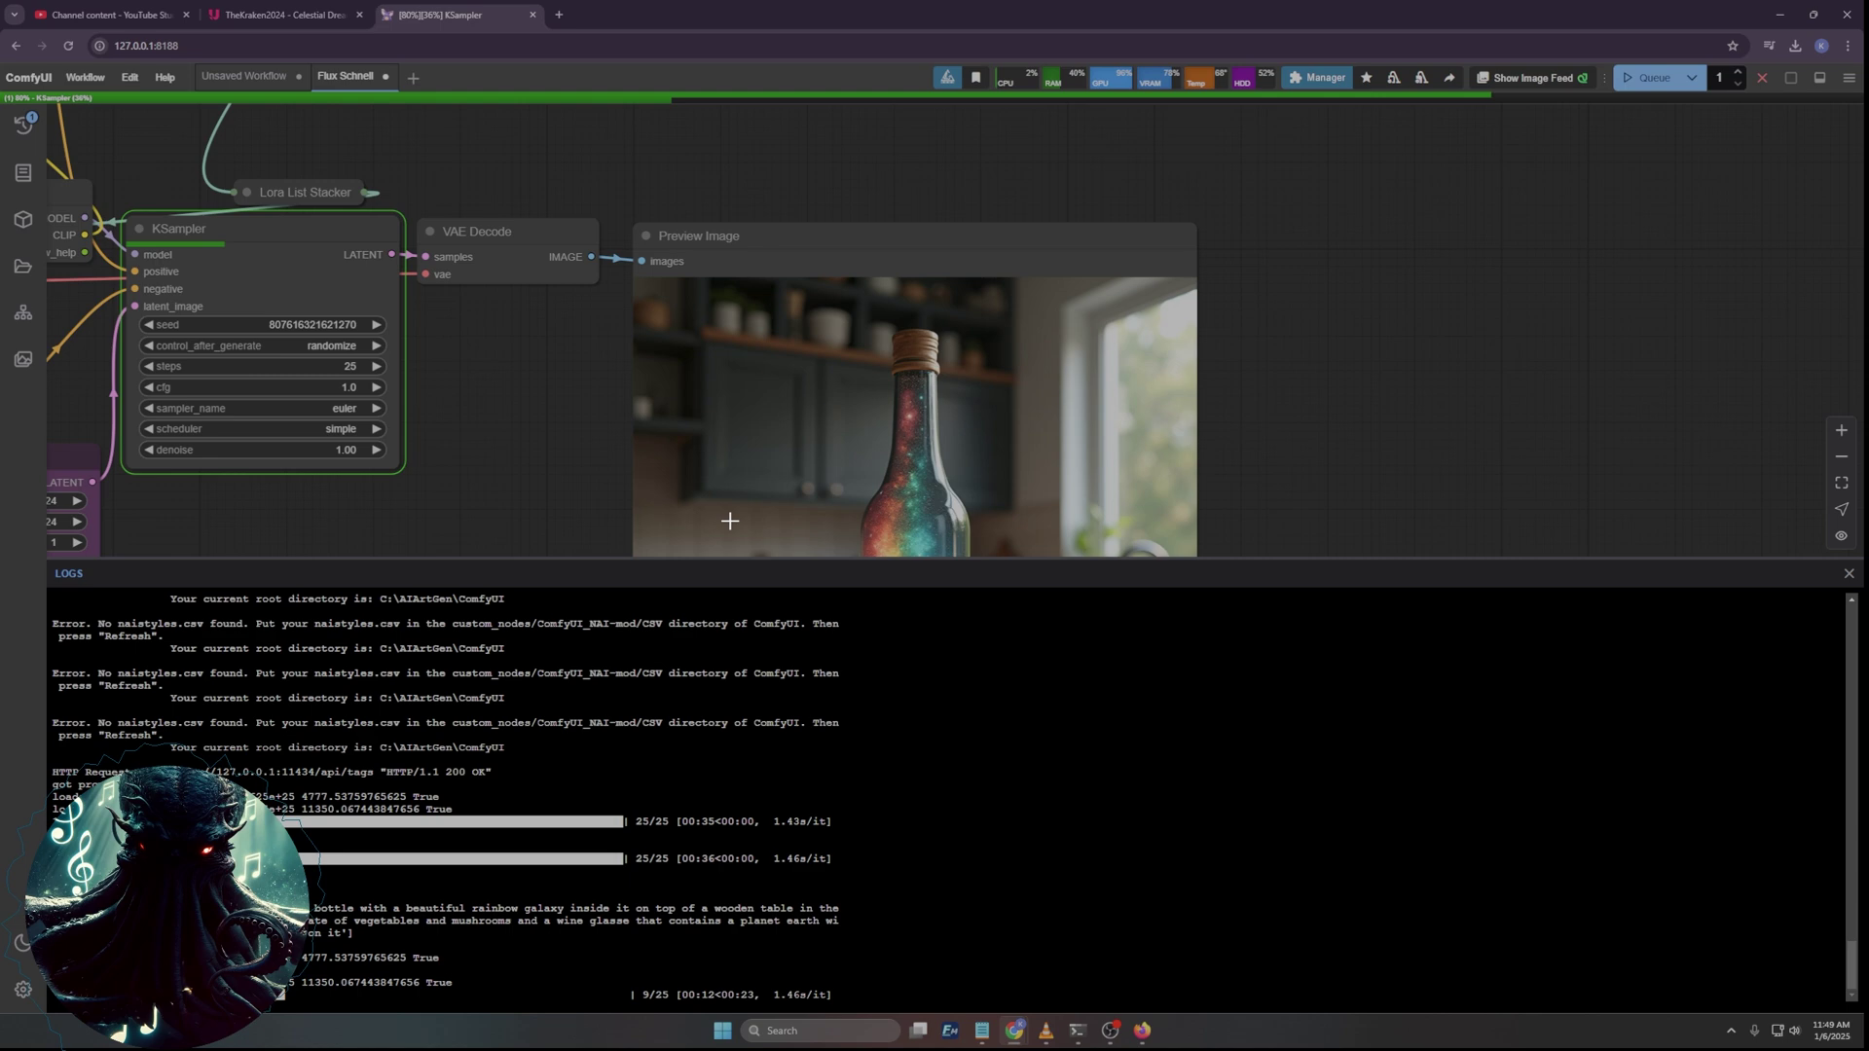
Close the logs and inspect the LoRA-styled galaxy bottle render with apples and pie.
scroll(502, 443, down, 6)
drag(998, 337, 1112, 181)
key(ctrl+grave)
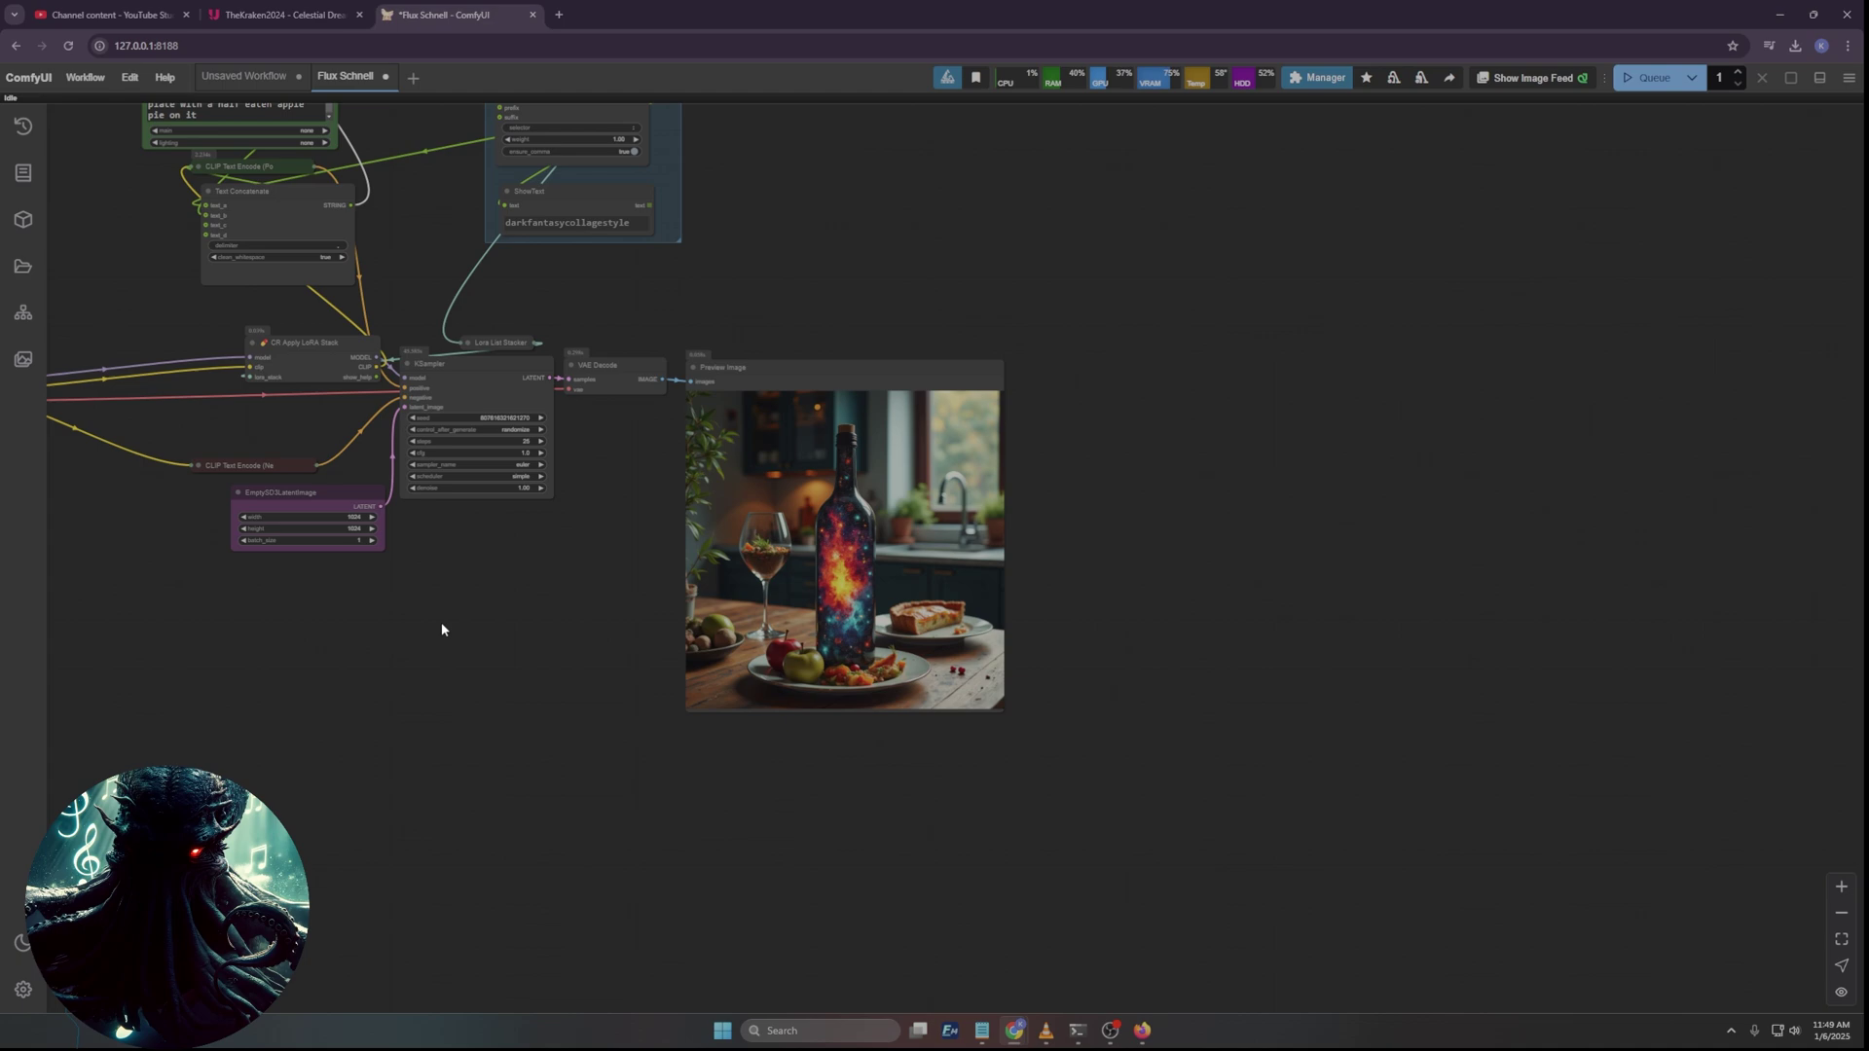
scroll(1117, 705, up, 10)
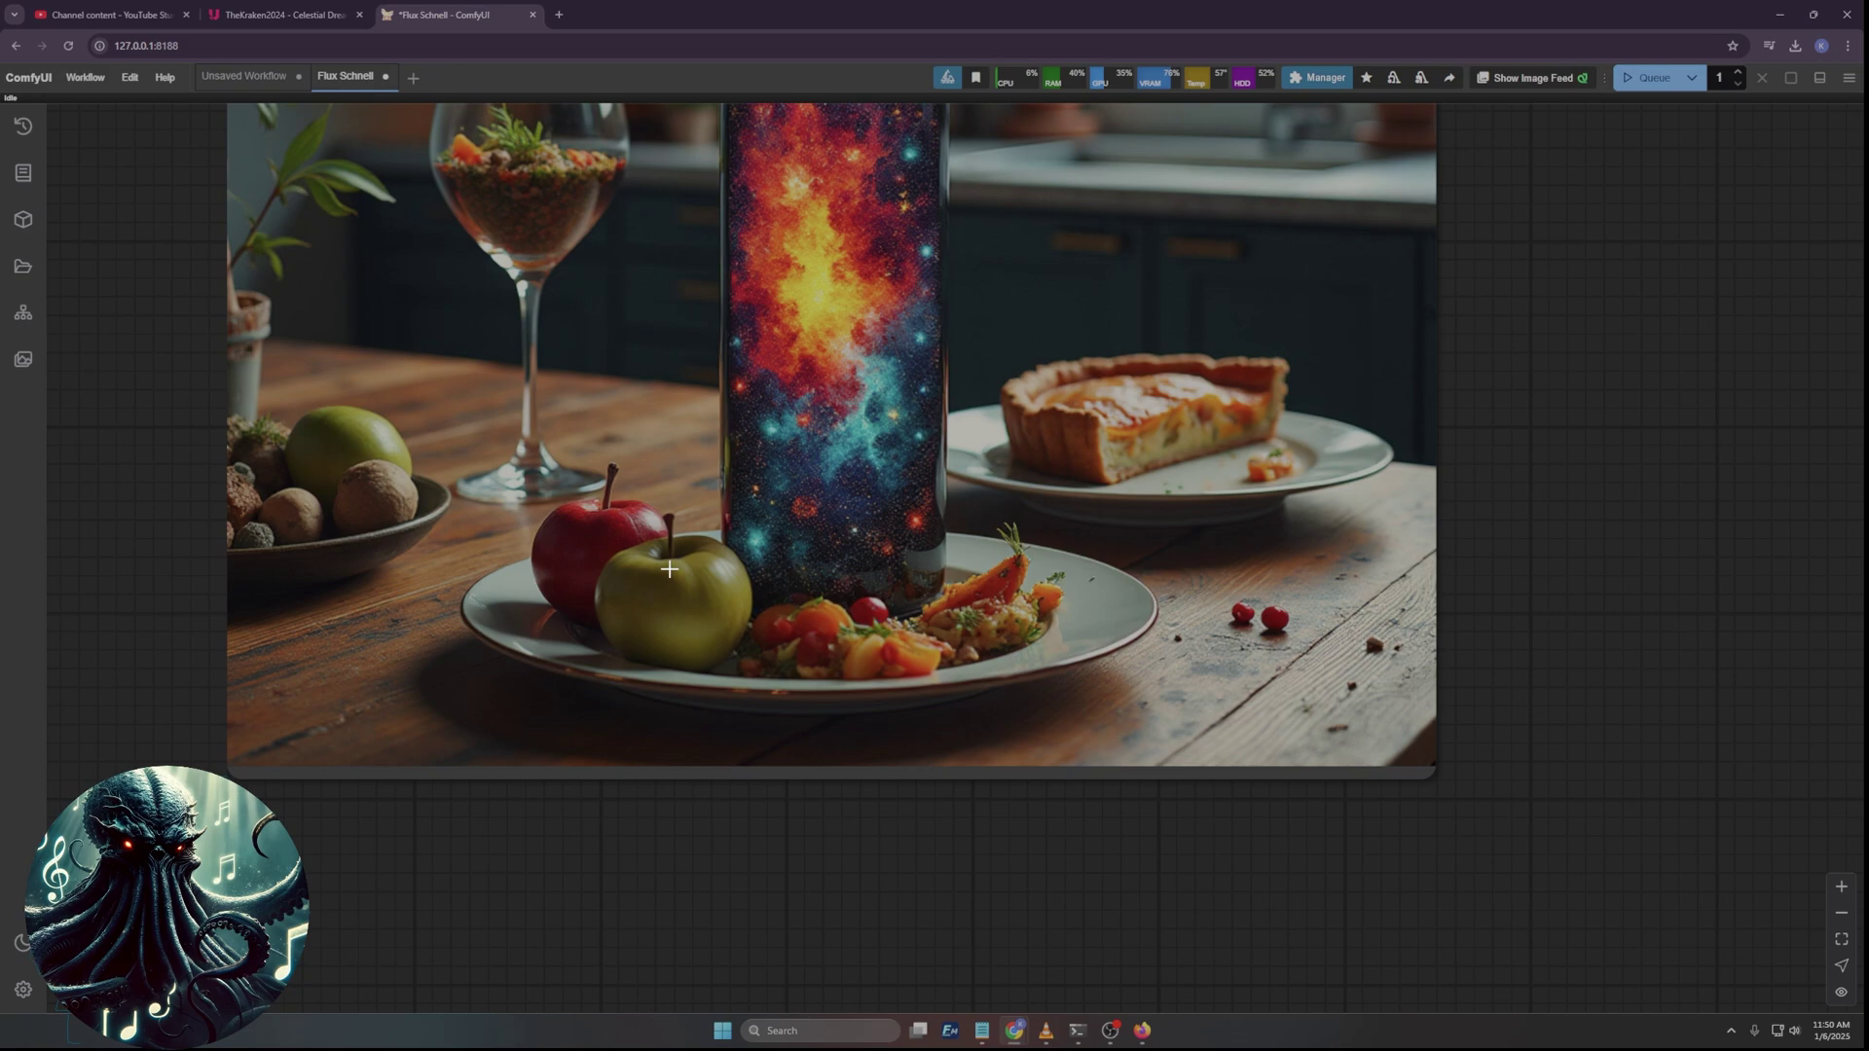
scroll(452, 681, down, 5)
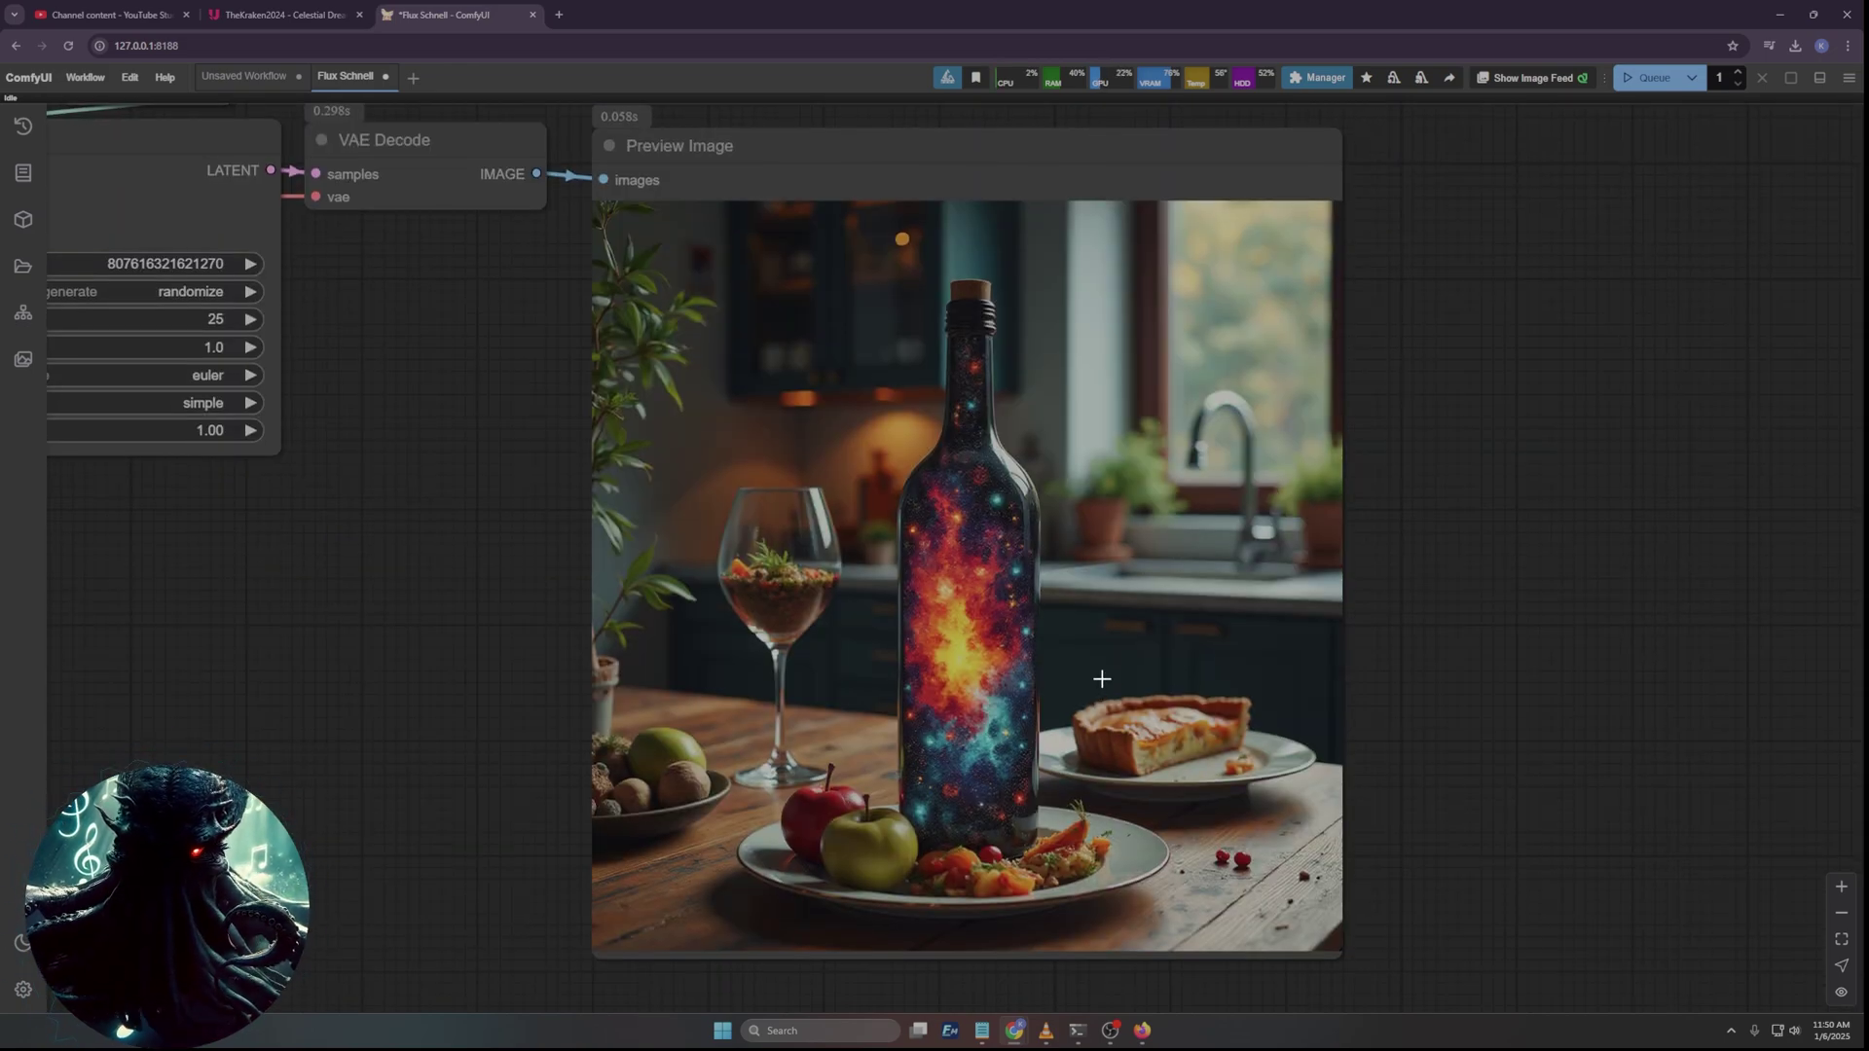
drag(484, 477, 1576, 660)
scroll(559, 516, down, 3)
Replace the Prompt text with a bedroom scene: 8-bit computer, quilt, rug, solar system hanging from the ceiling.
drag(560, 515, 613, 978)
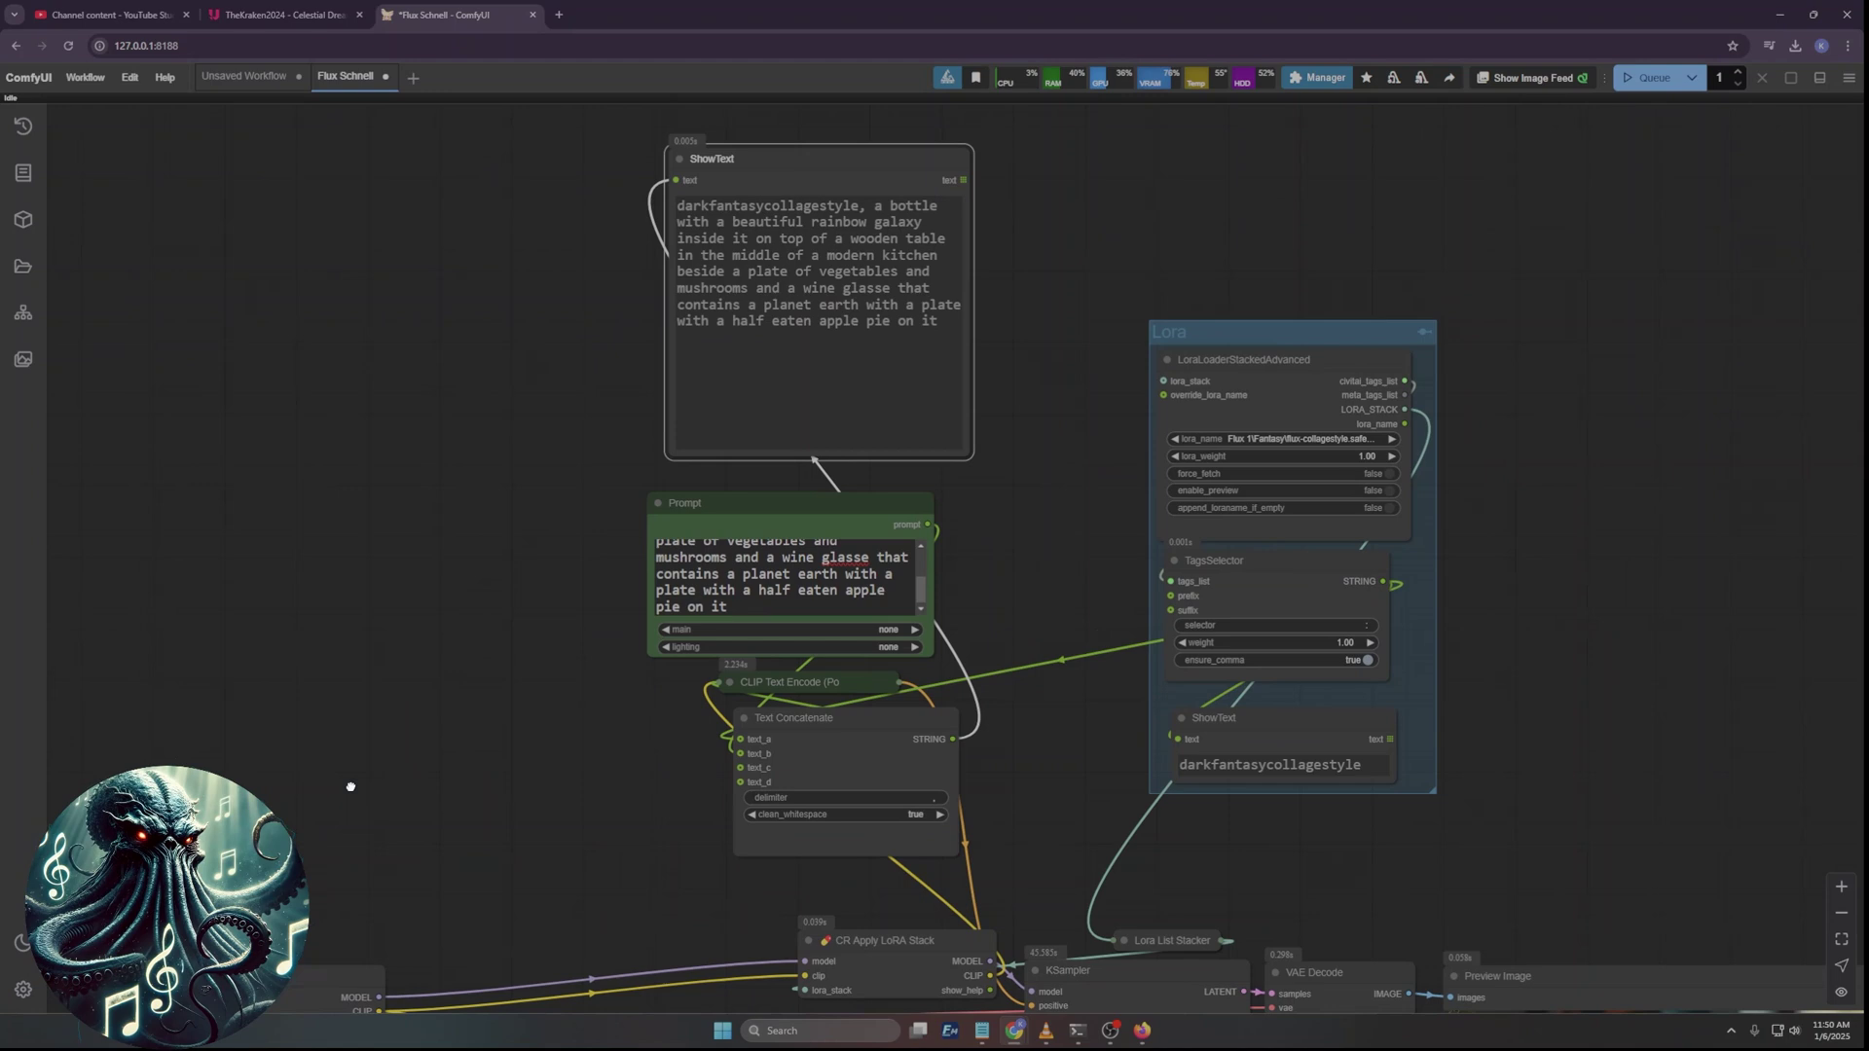
drag(726, 606, 547, 449)
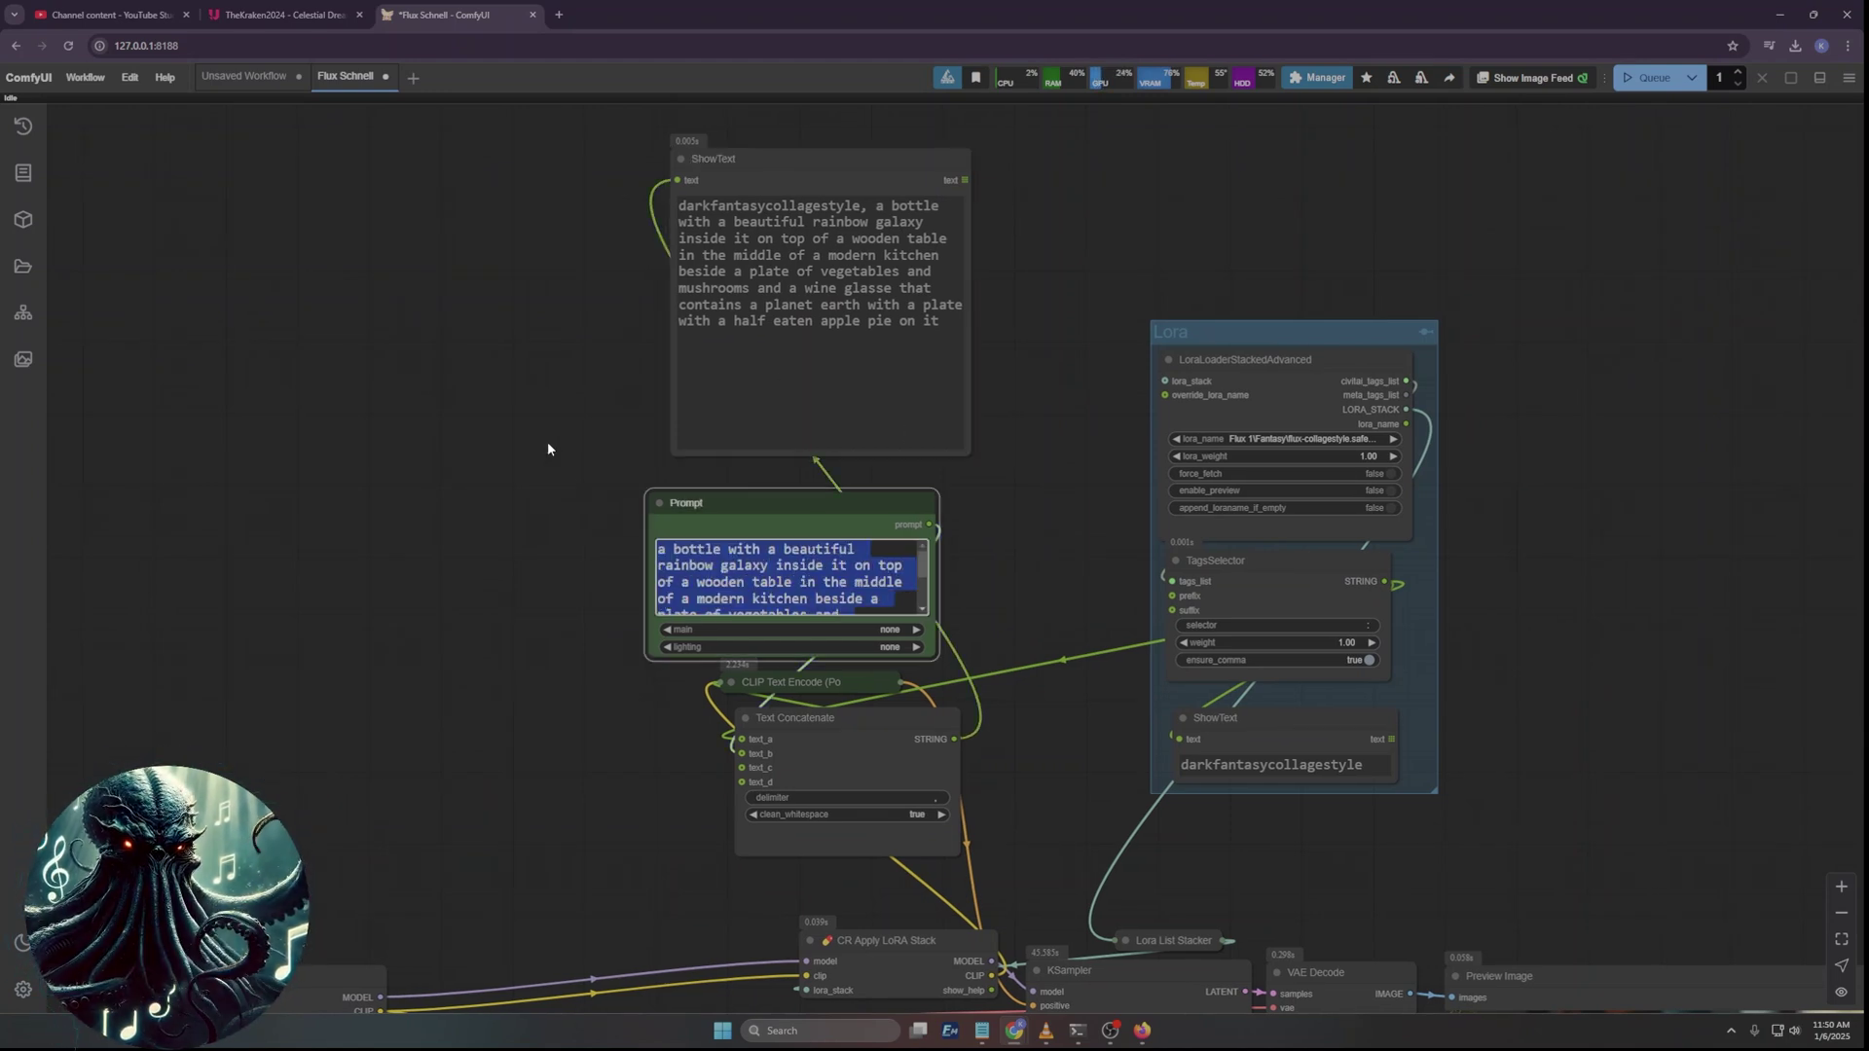
text(Interio)
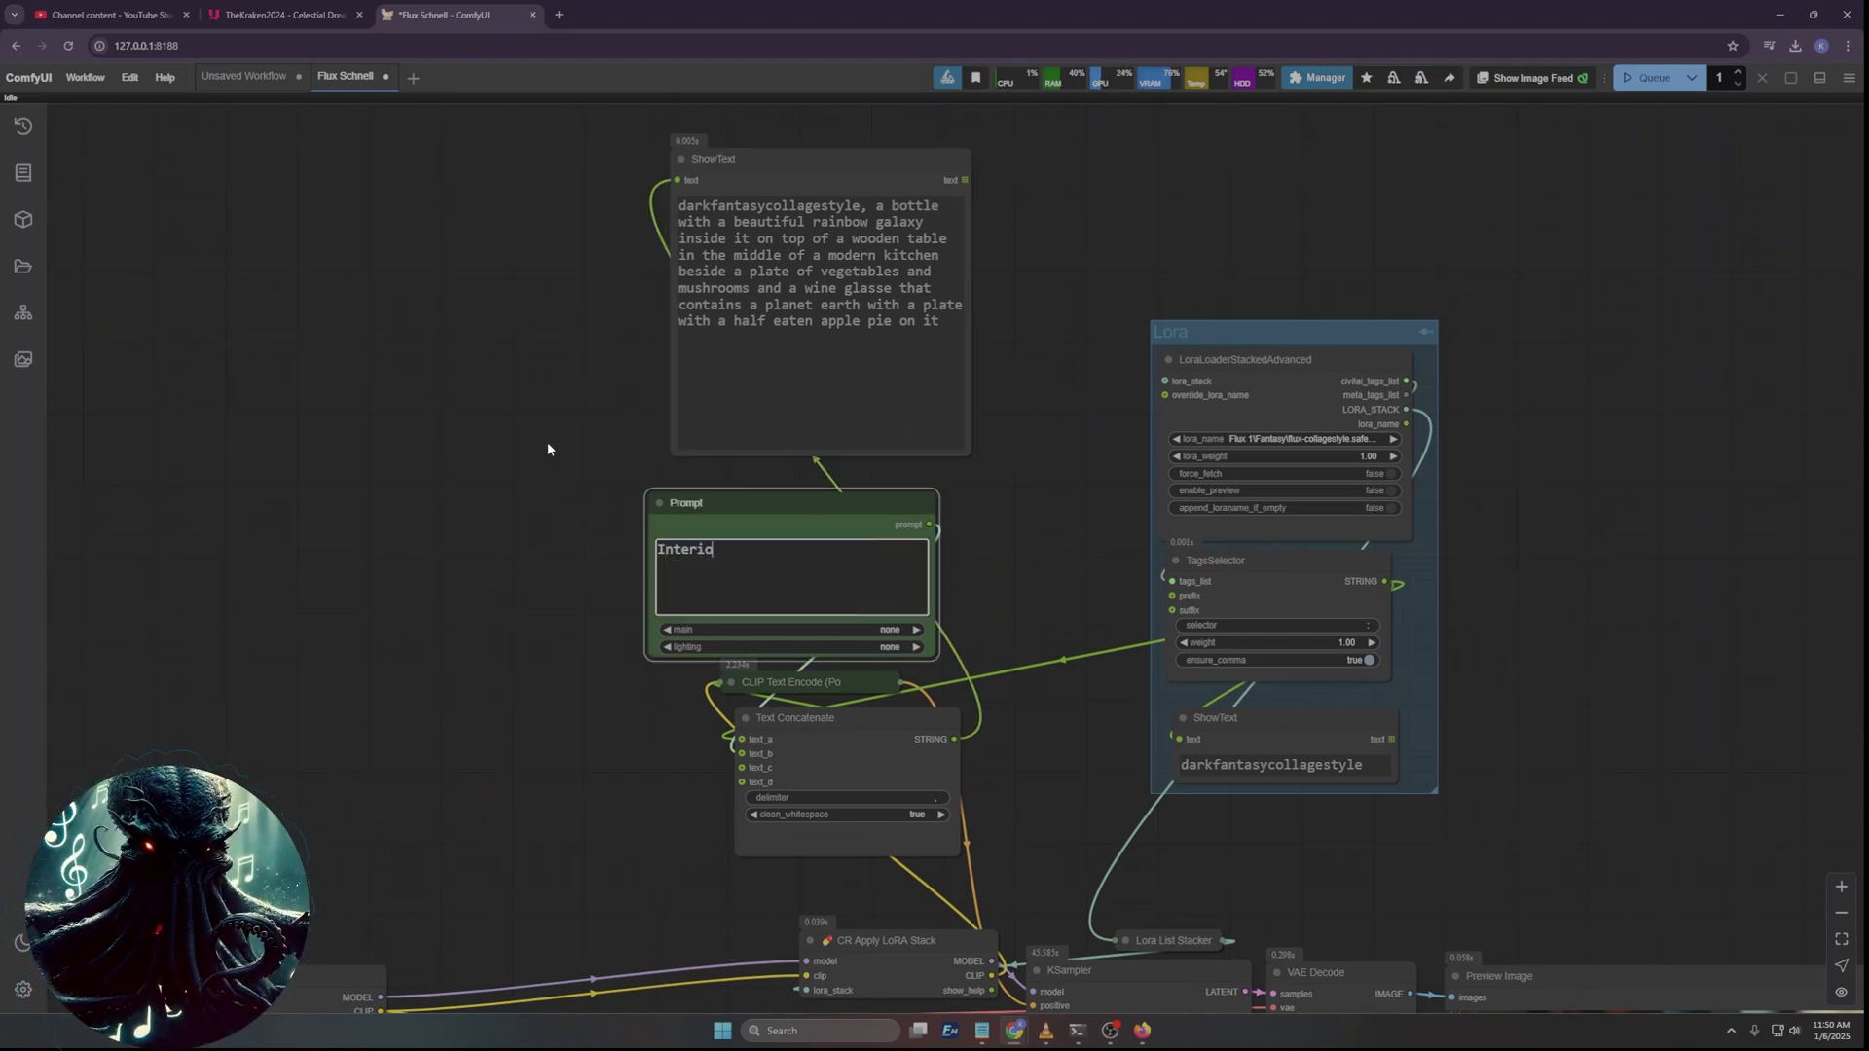
text(r of a )
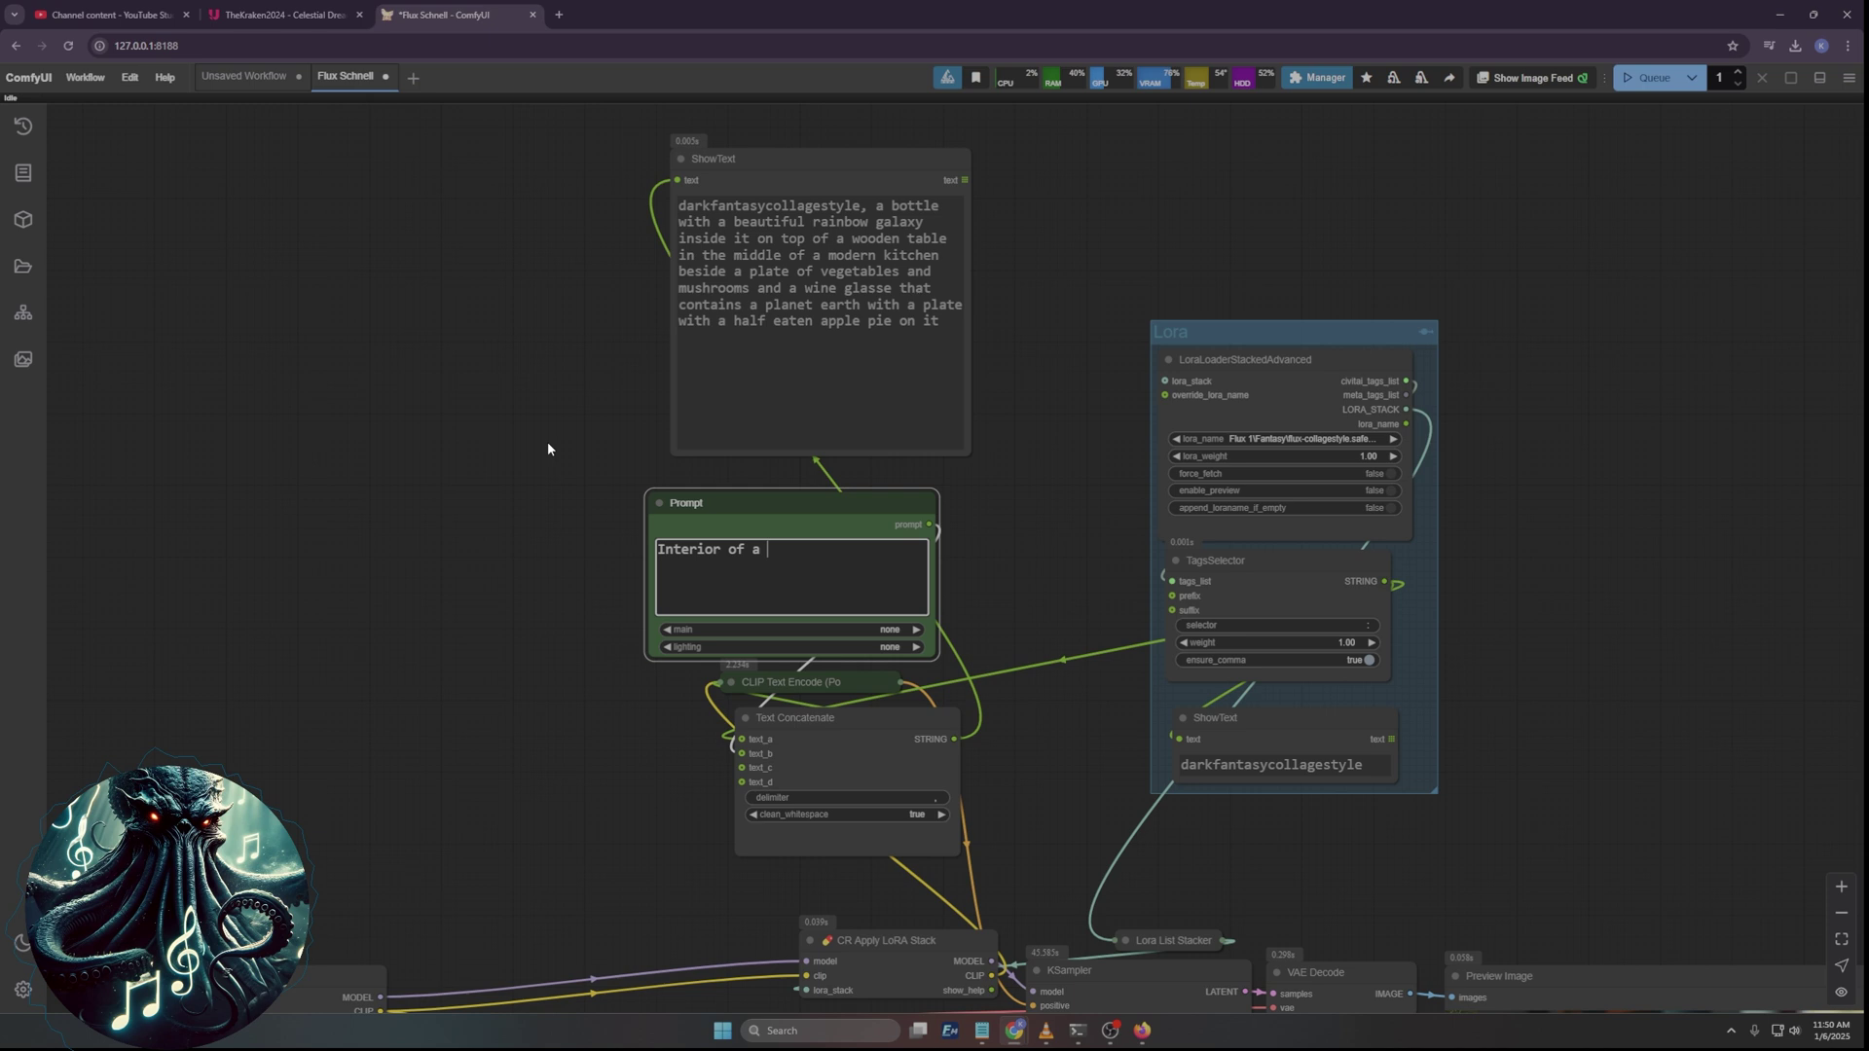
text(bed)
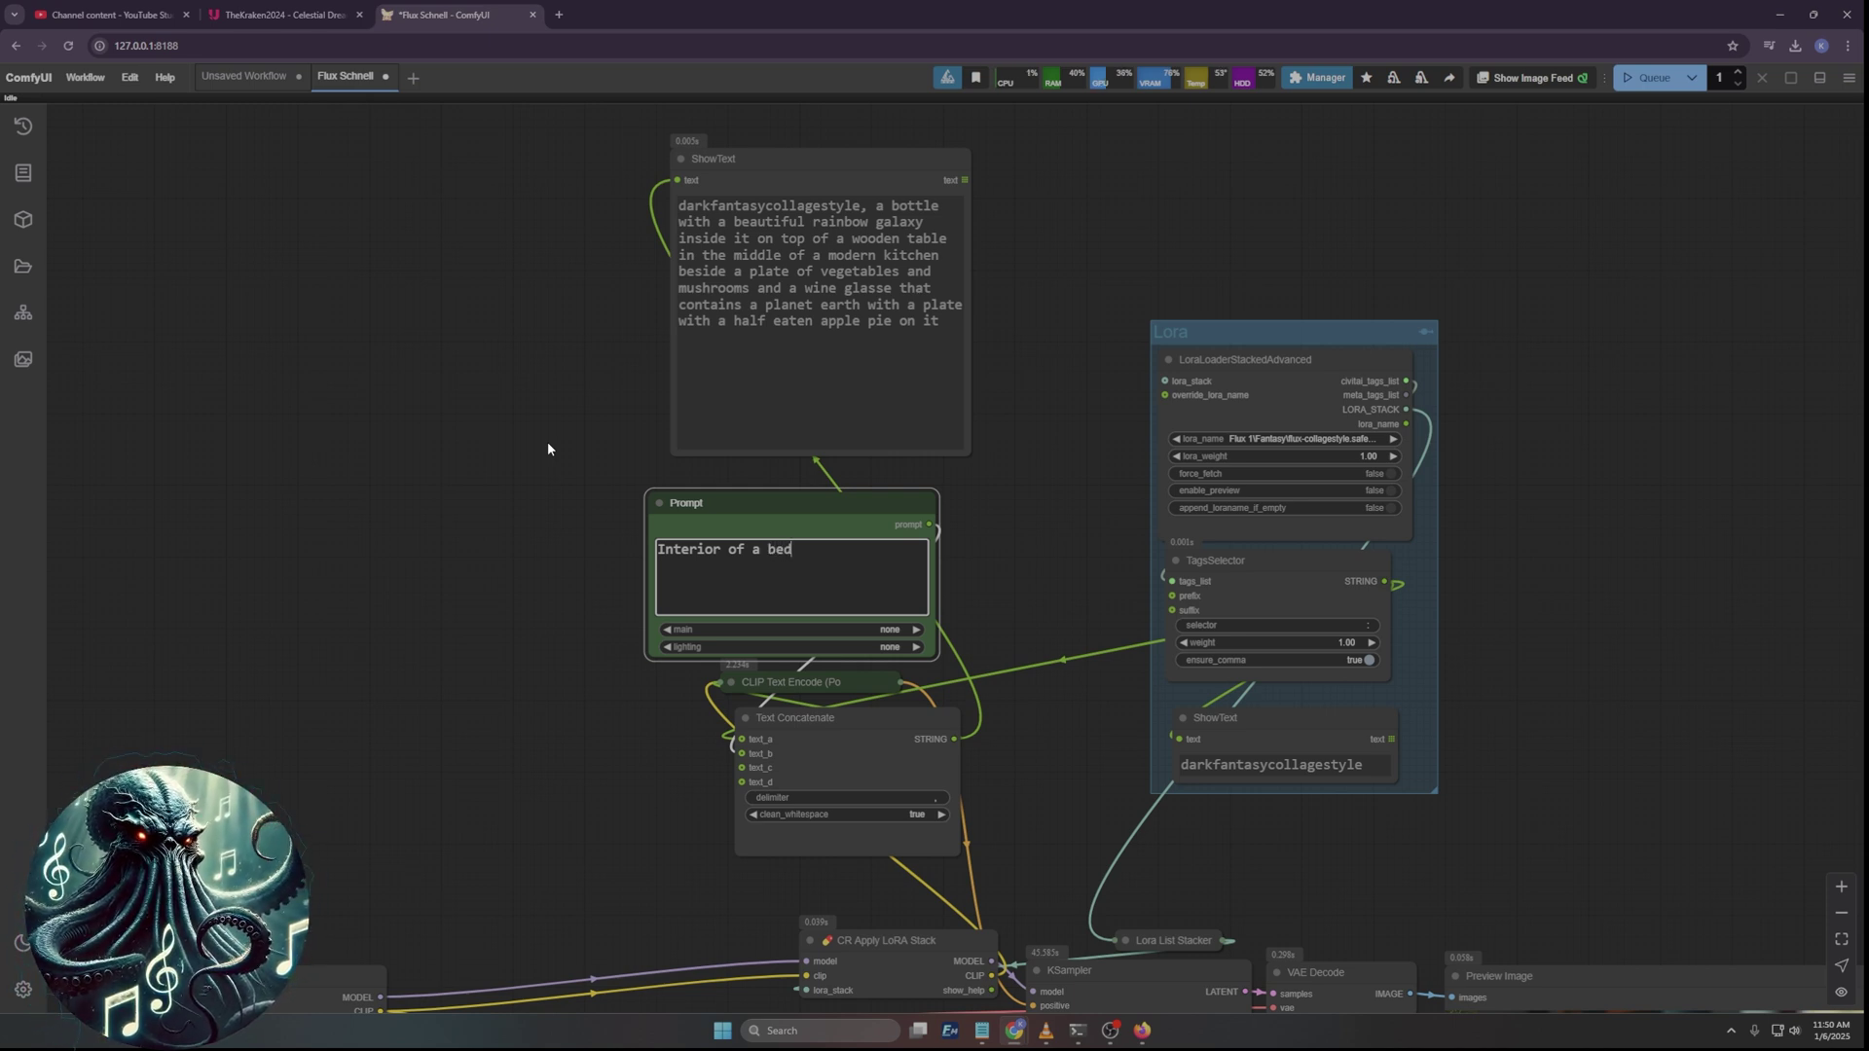
text(room with )
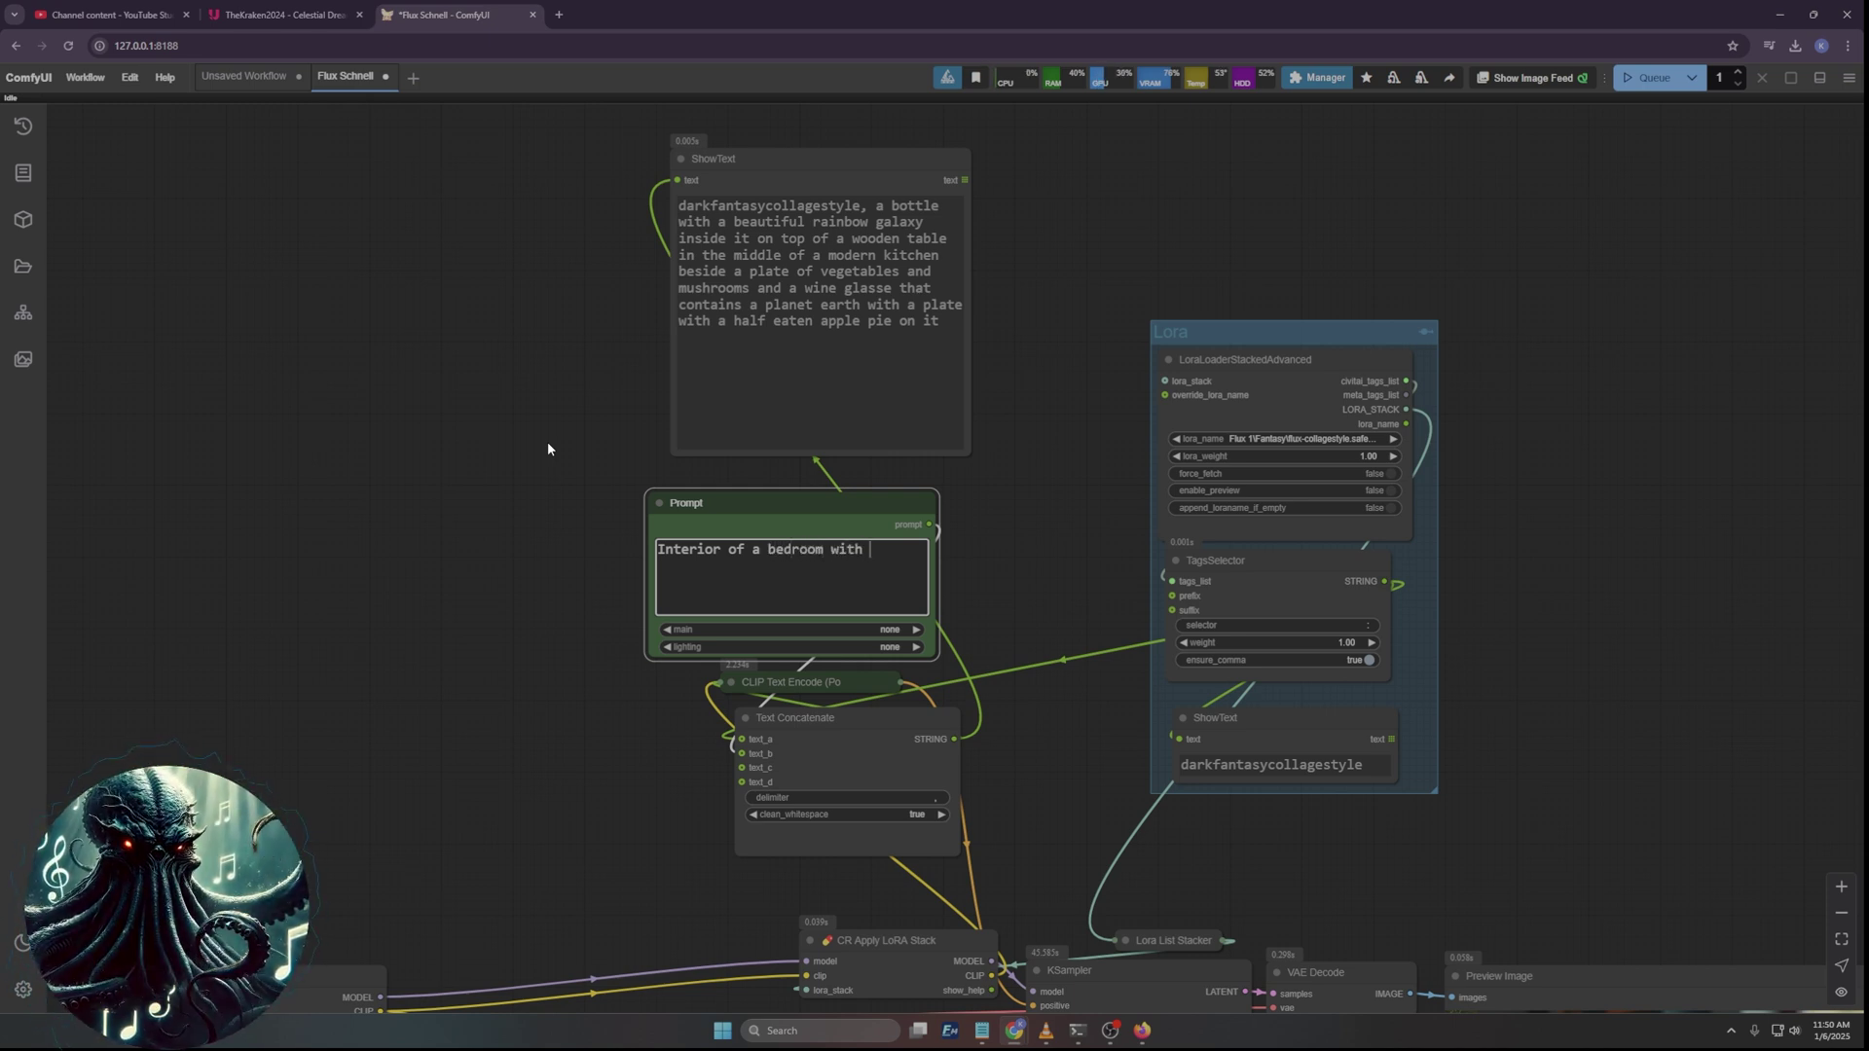
text(an old )
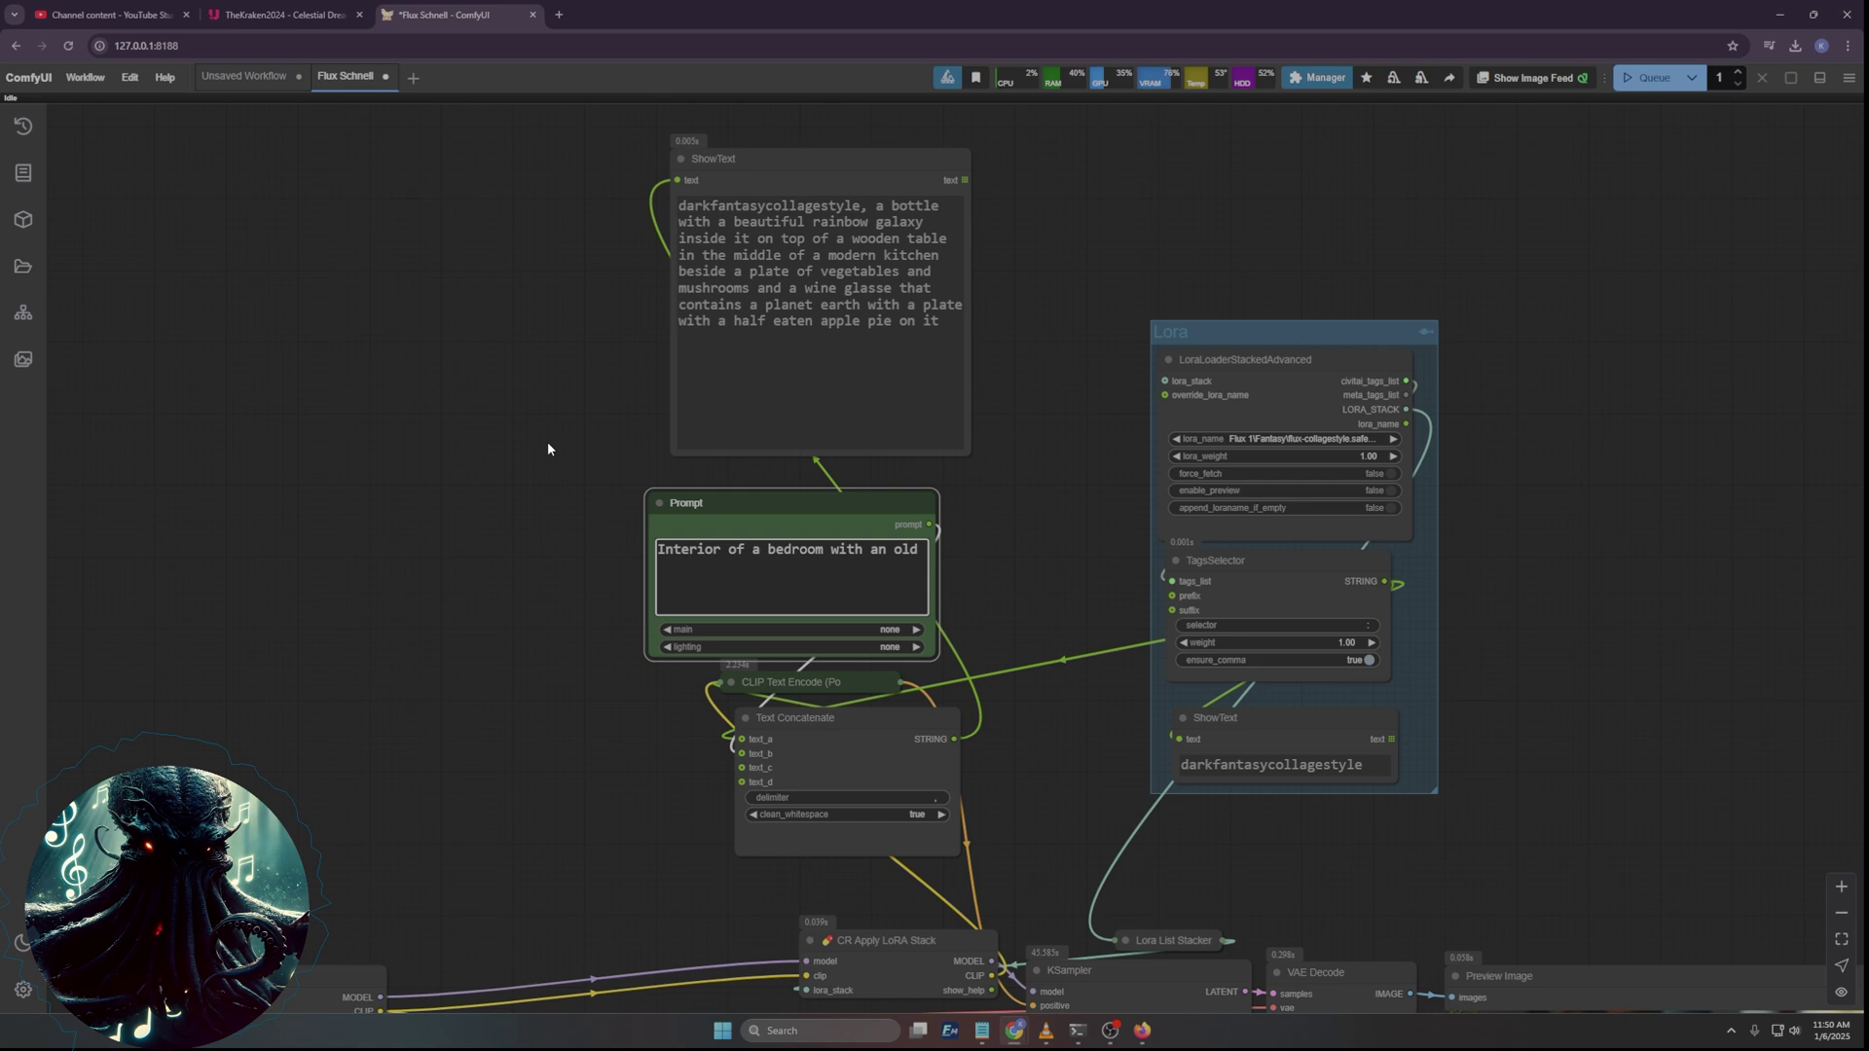
text(8-bi)
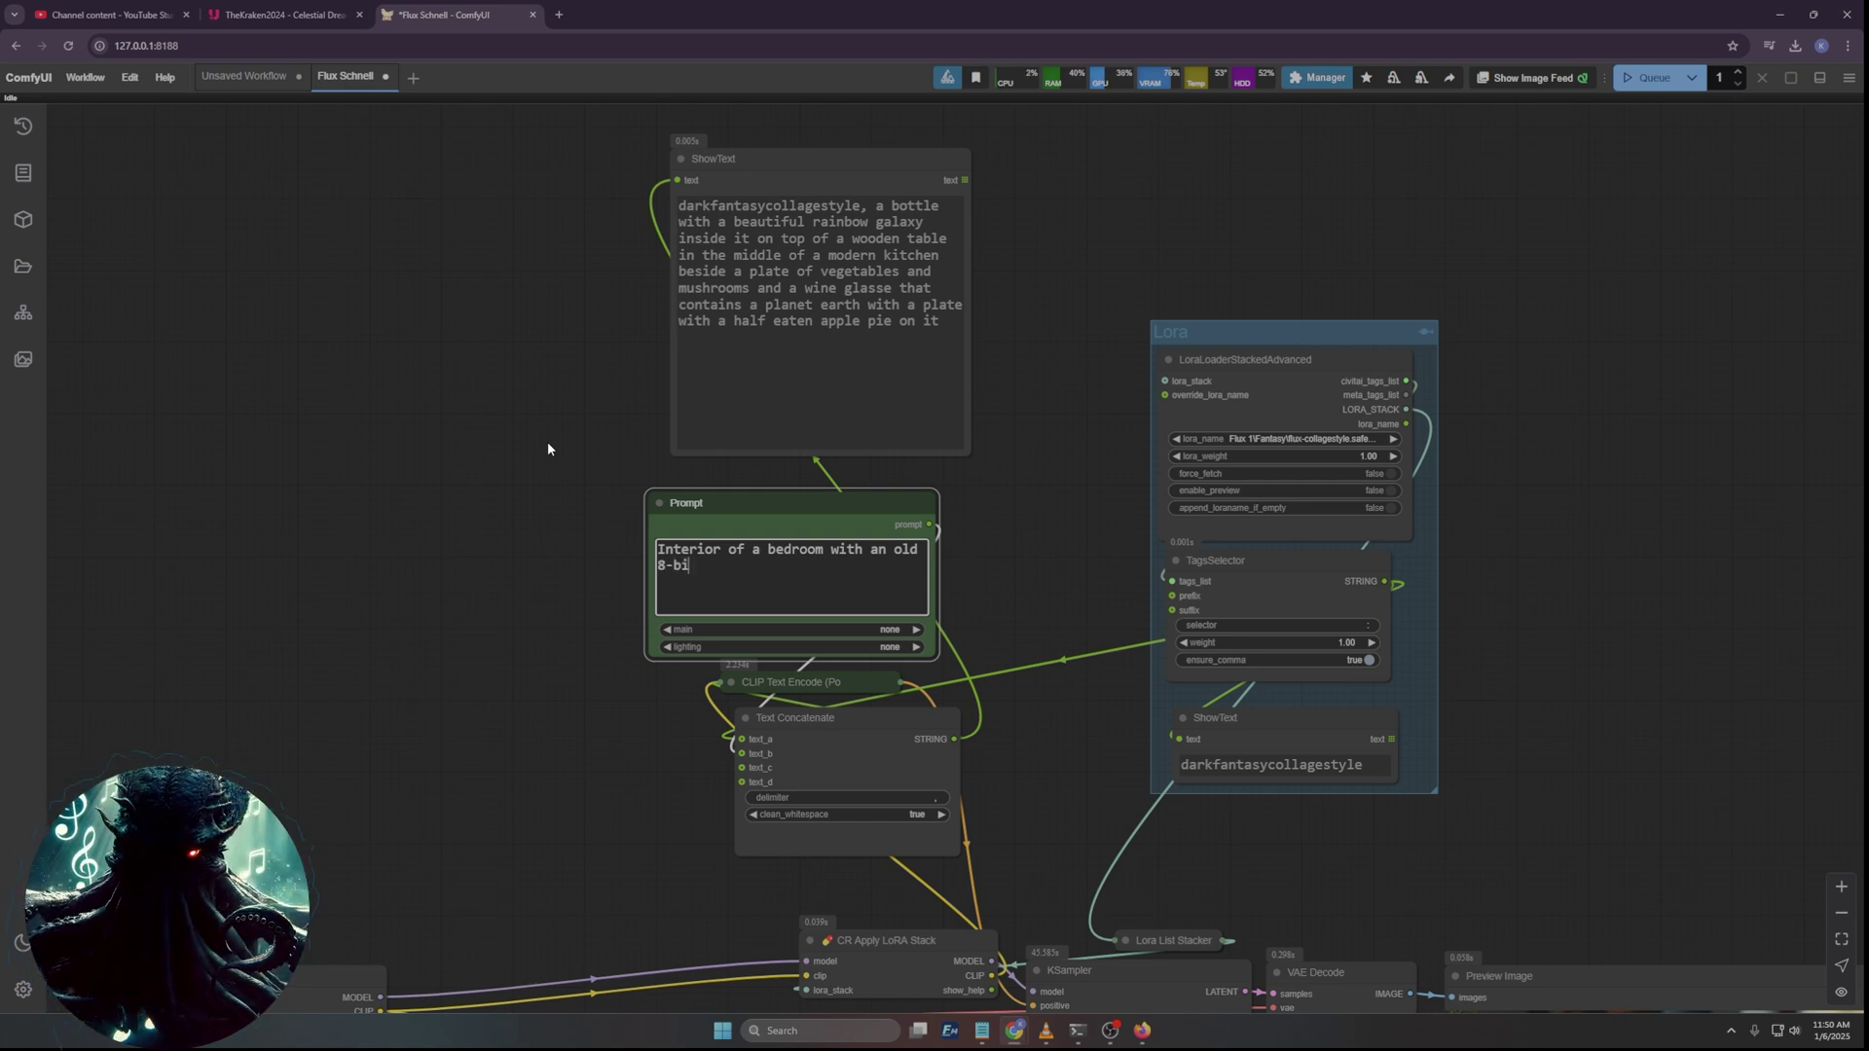
text(t computer on the )
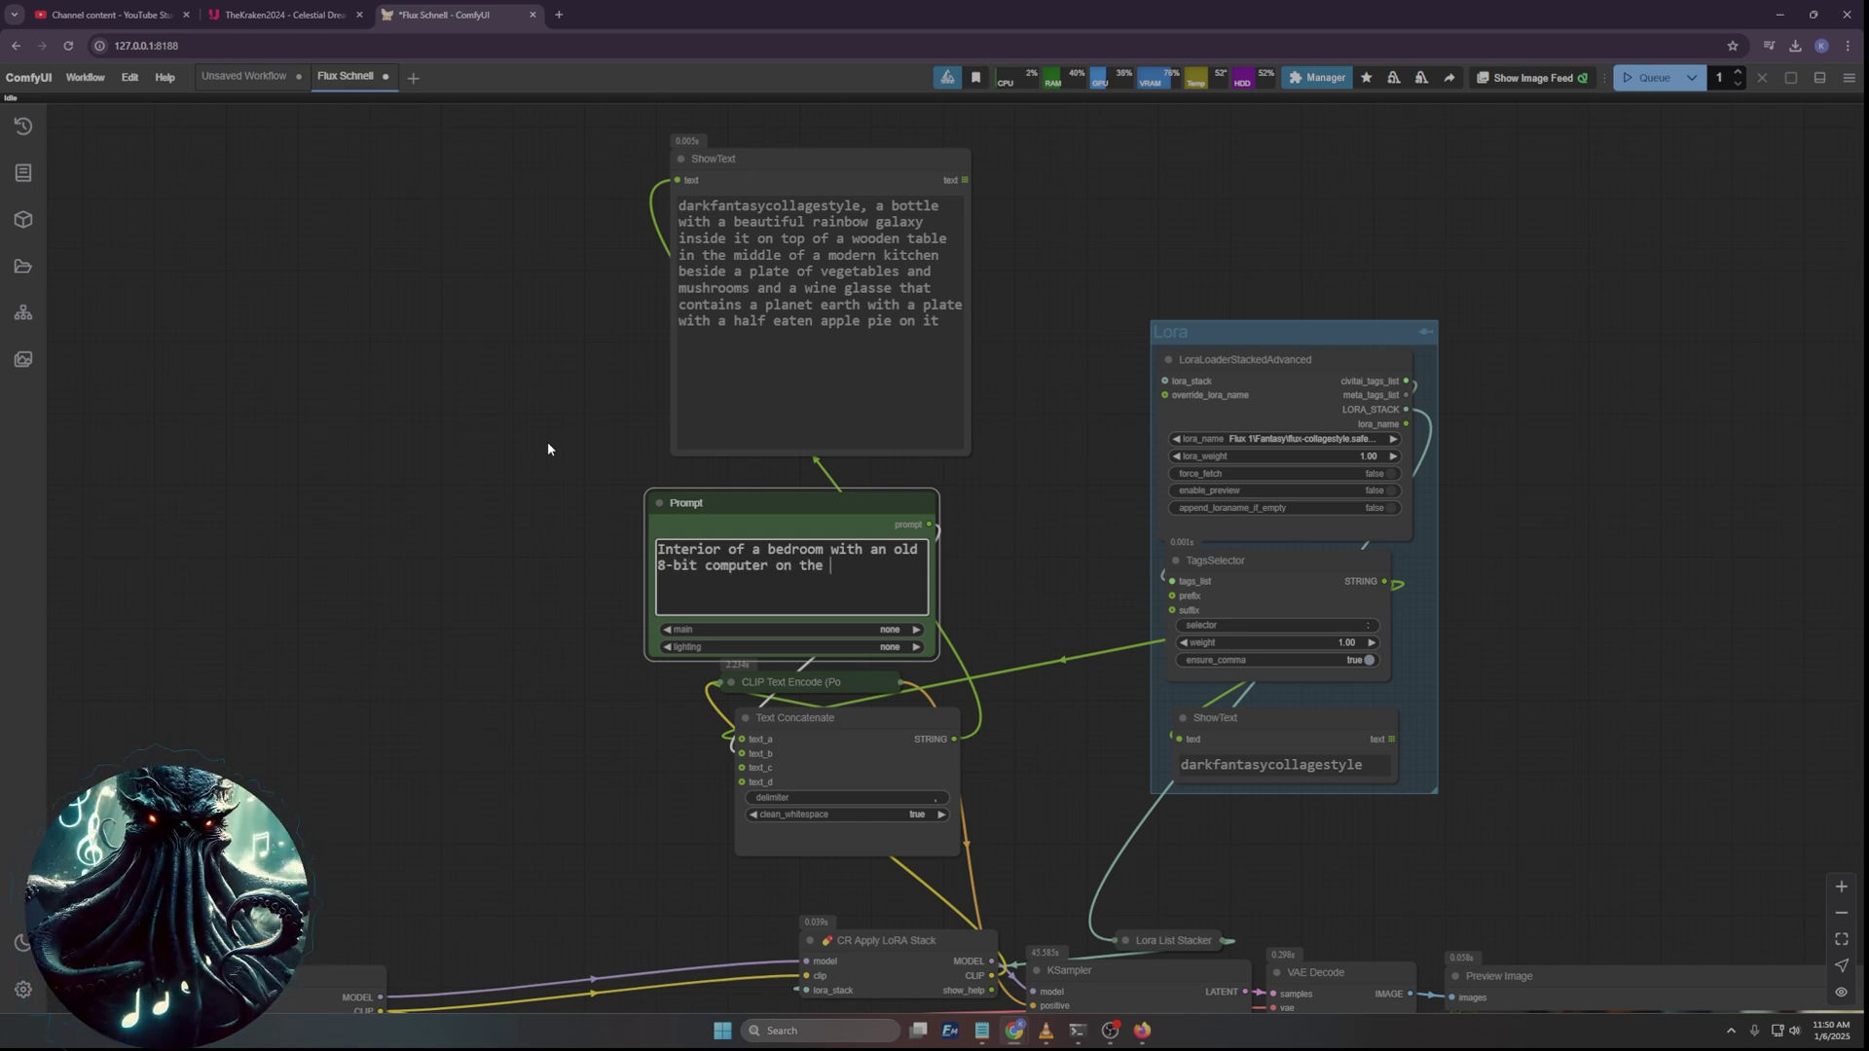
text(teesk)
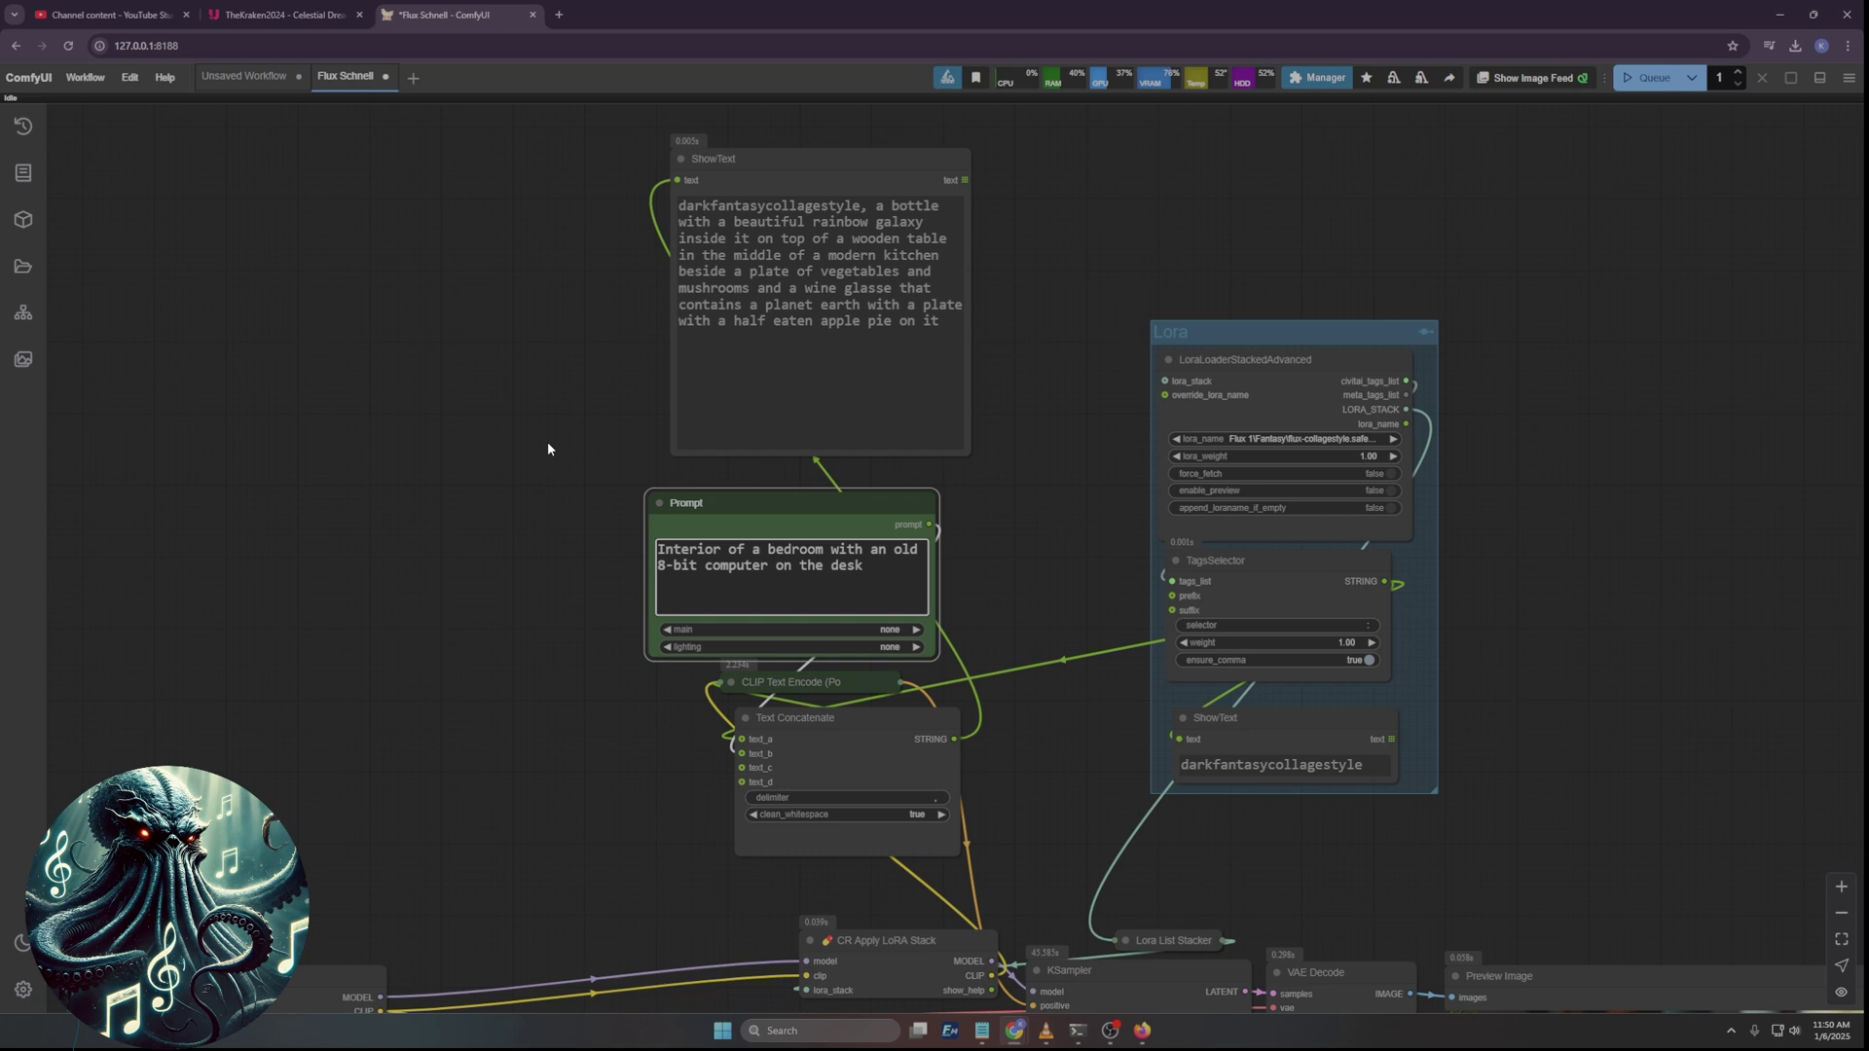
text(, a quilt on the )
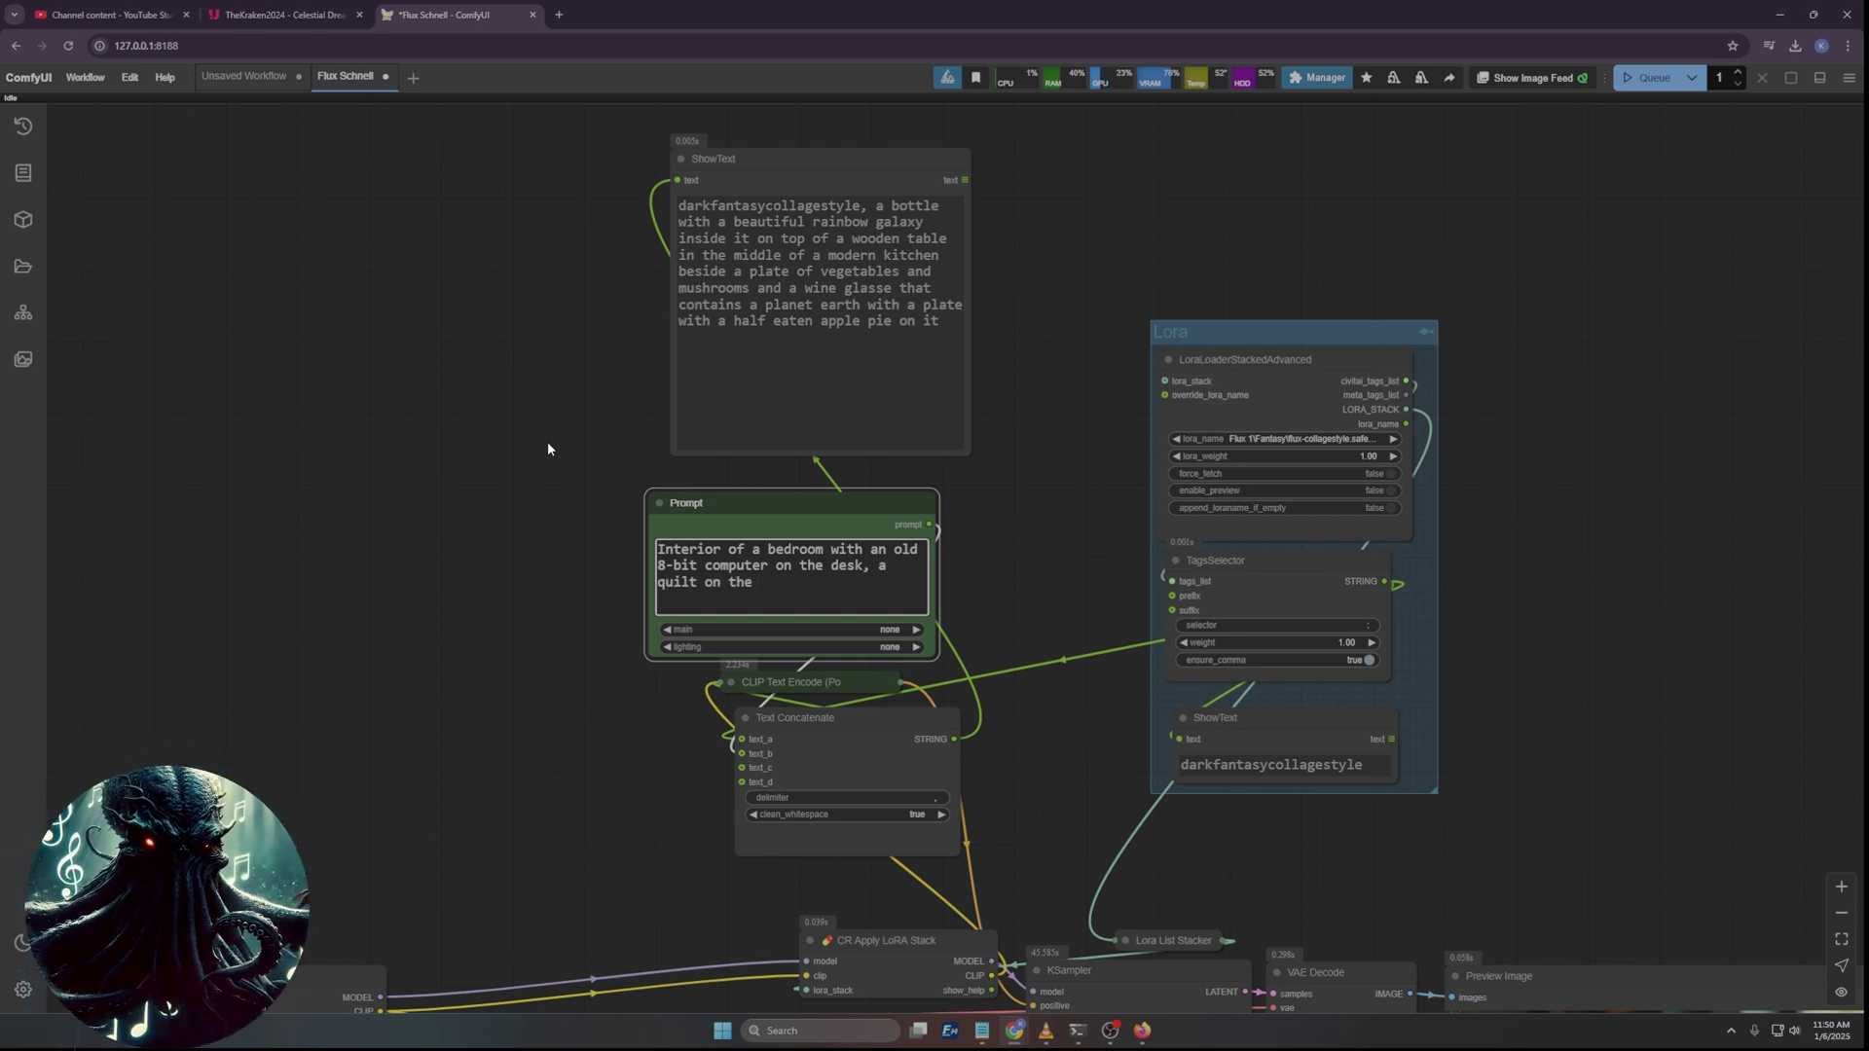
text(foot of)
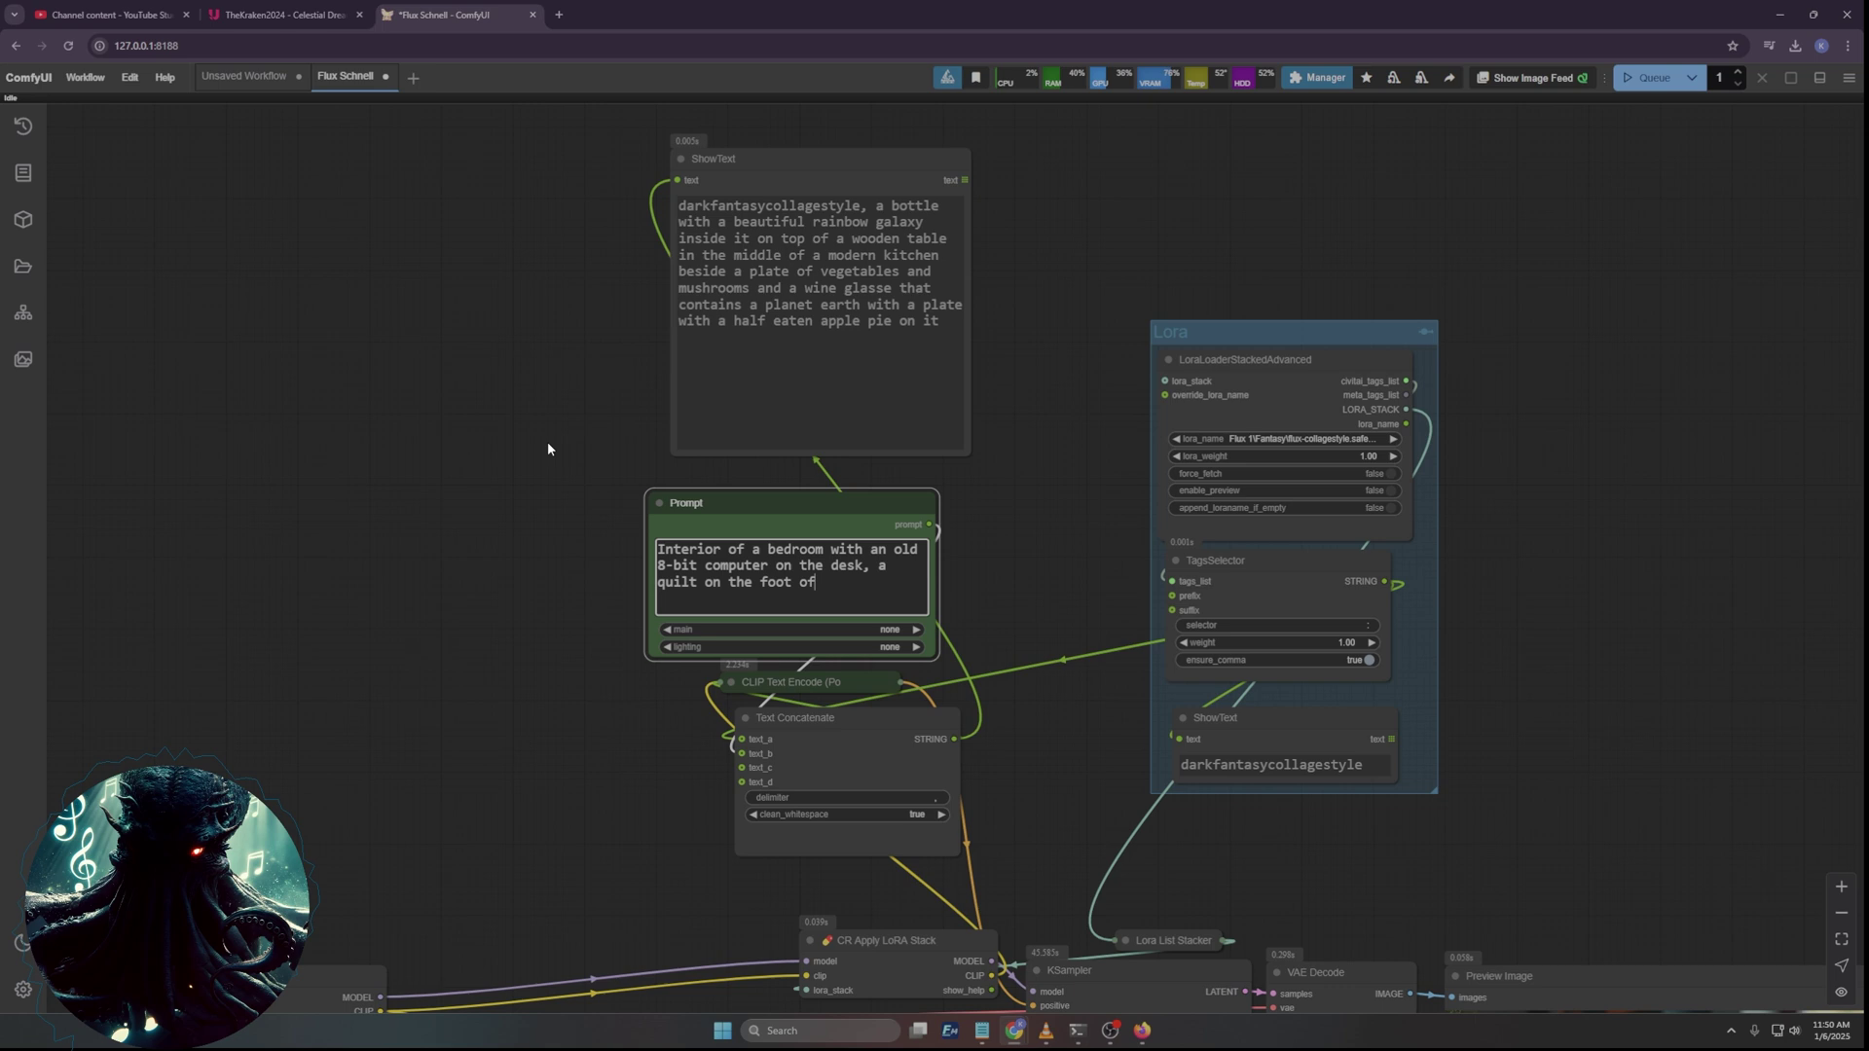
text( the bed, a r)
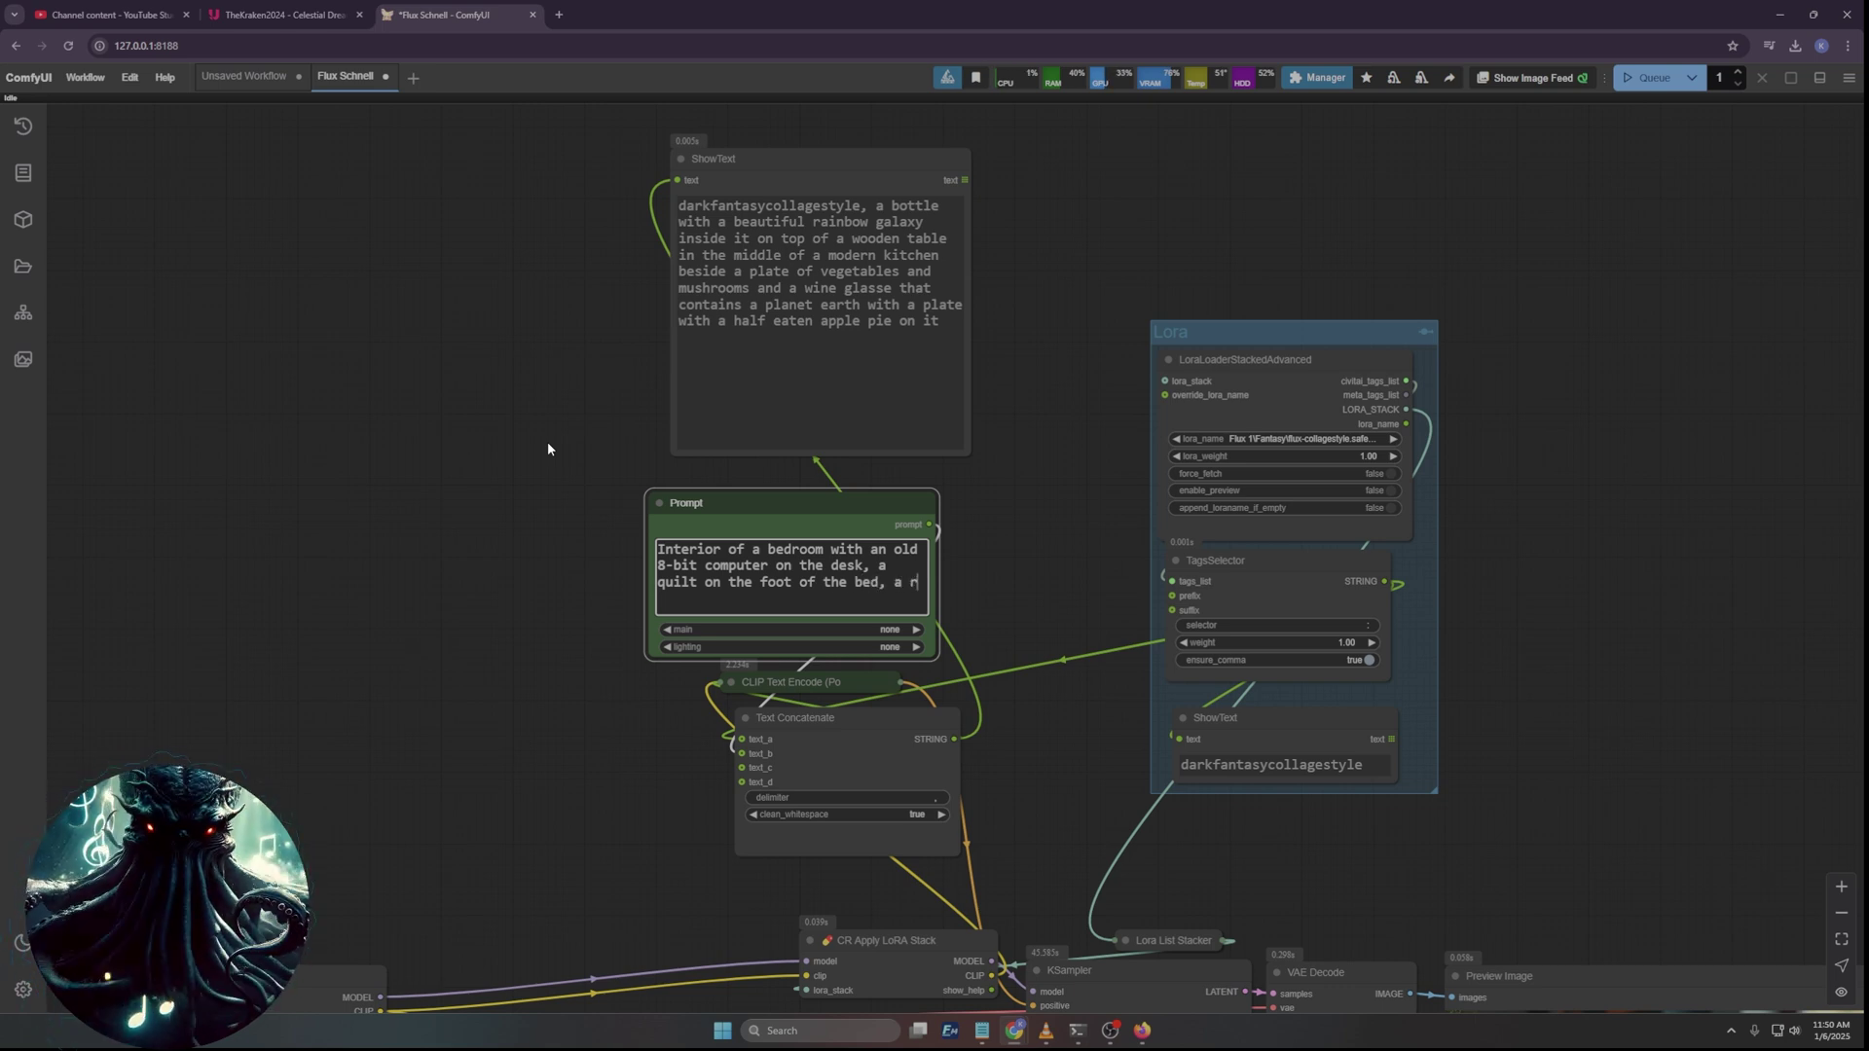
text(ug on the wood f)
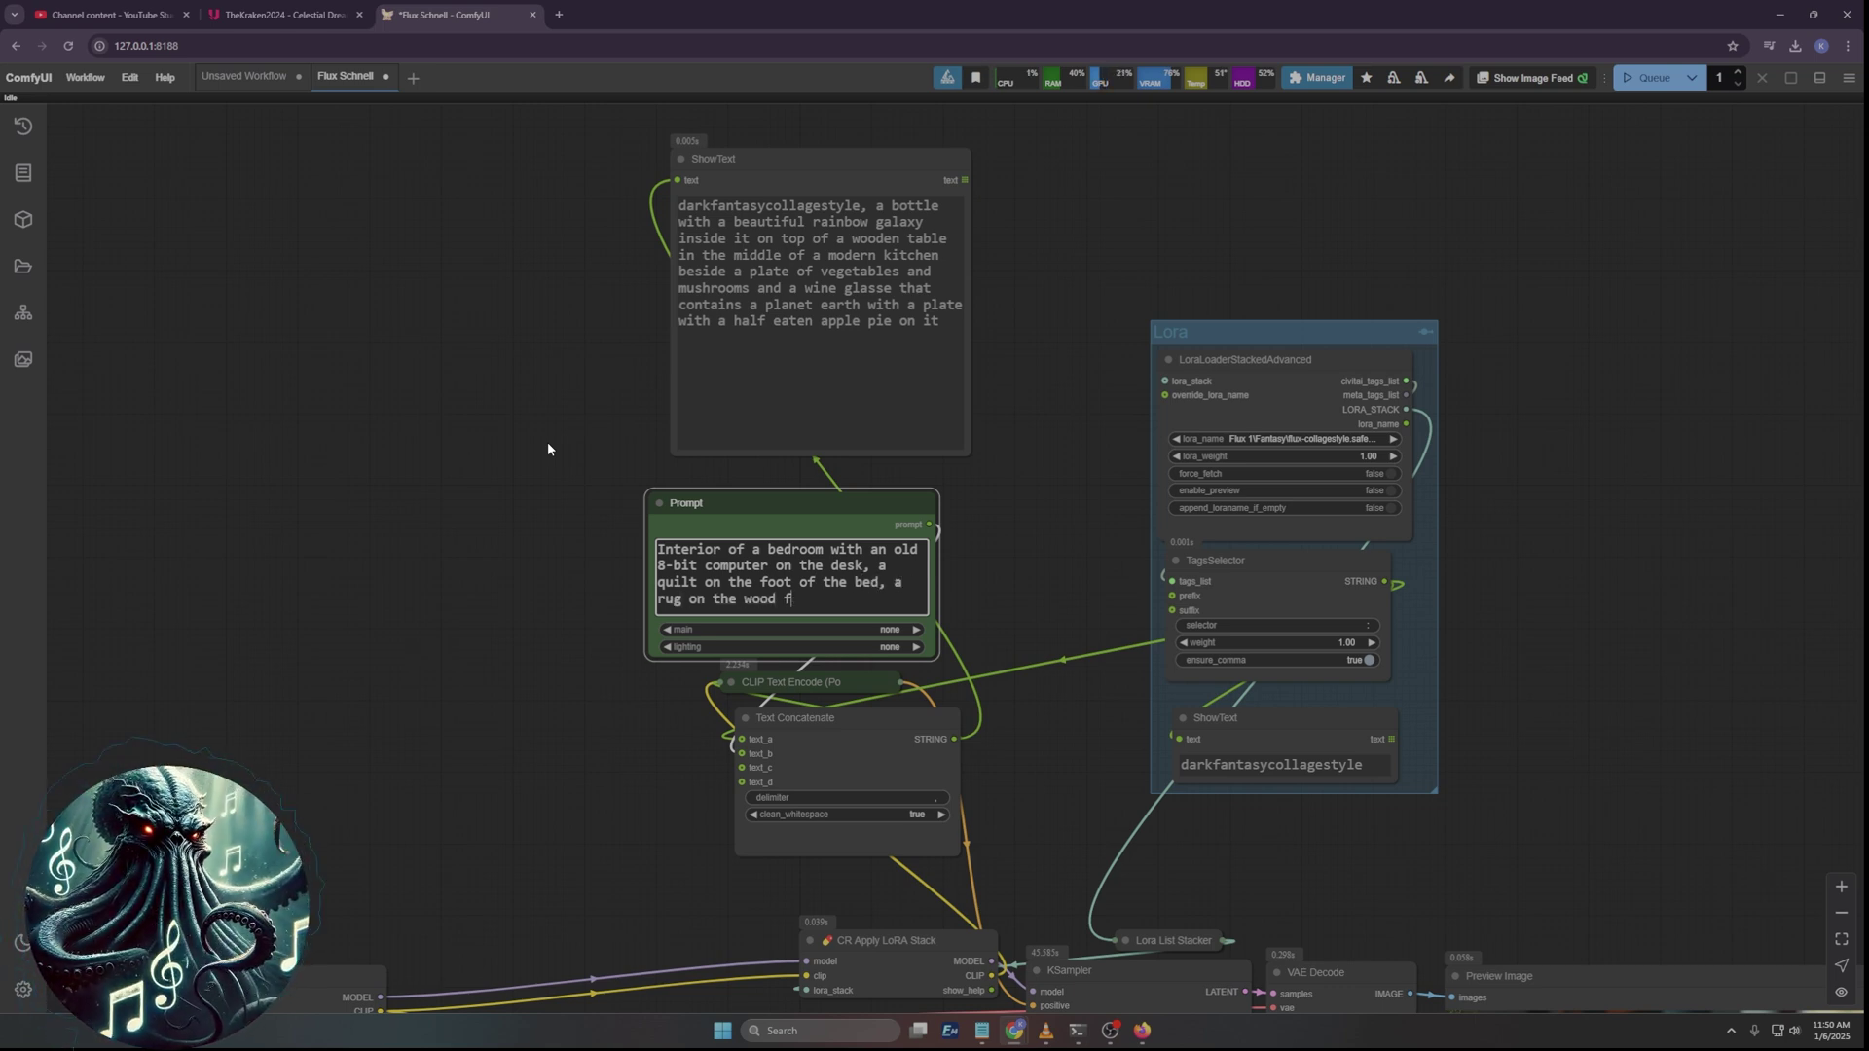
text(loor and)
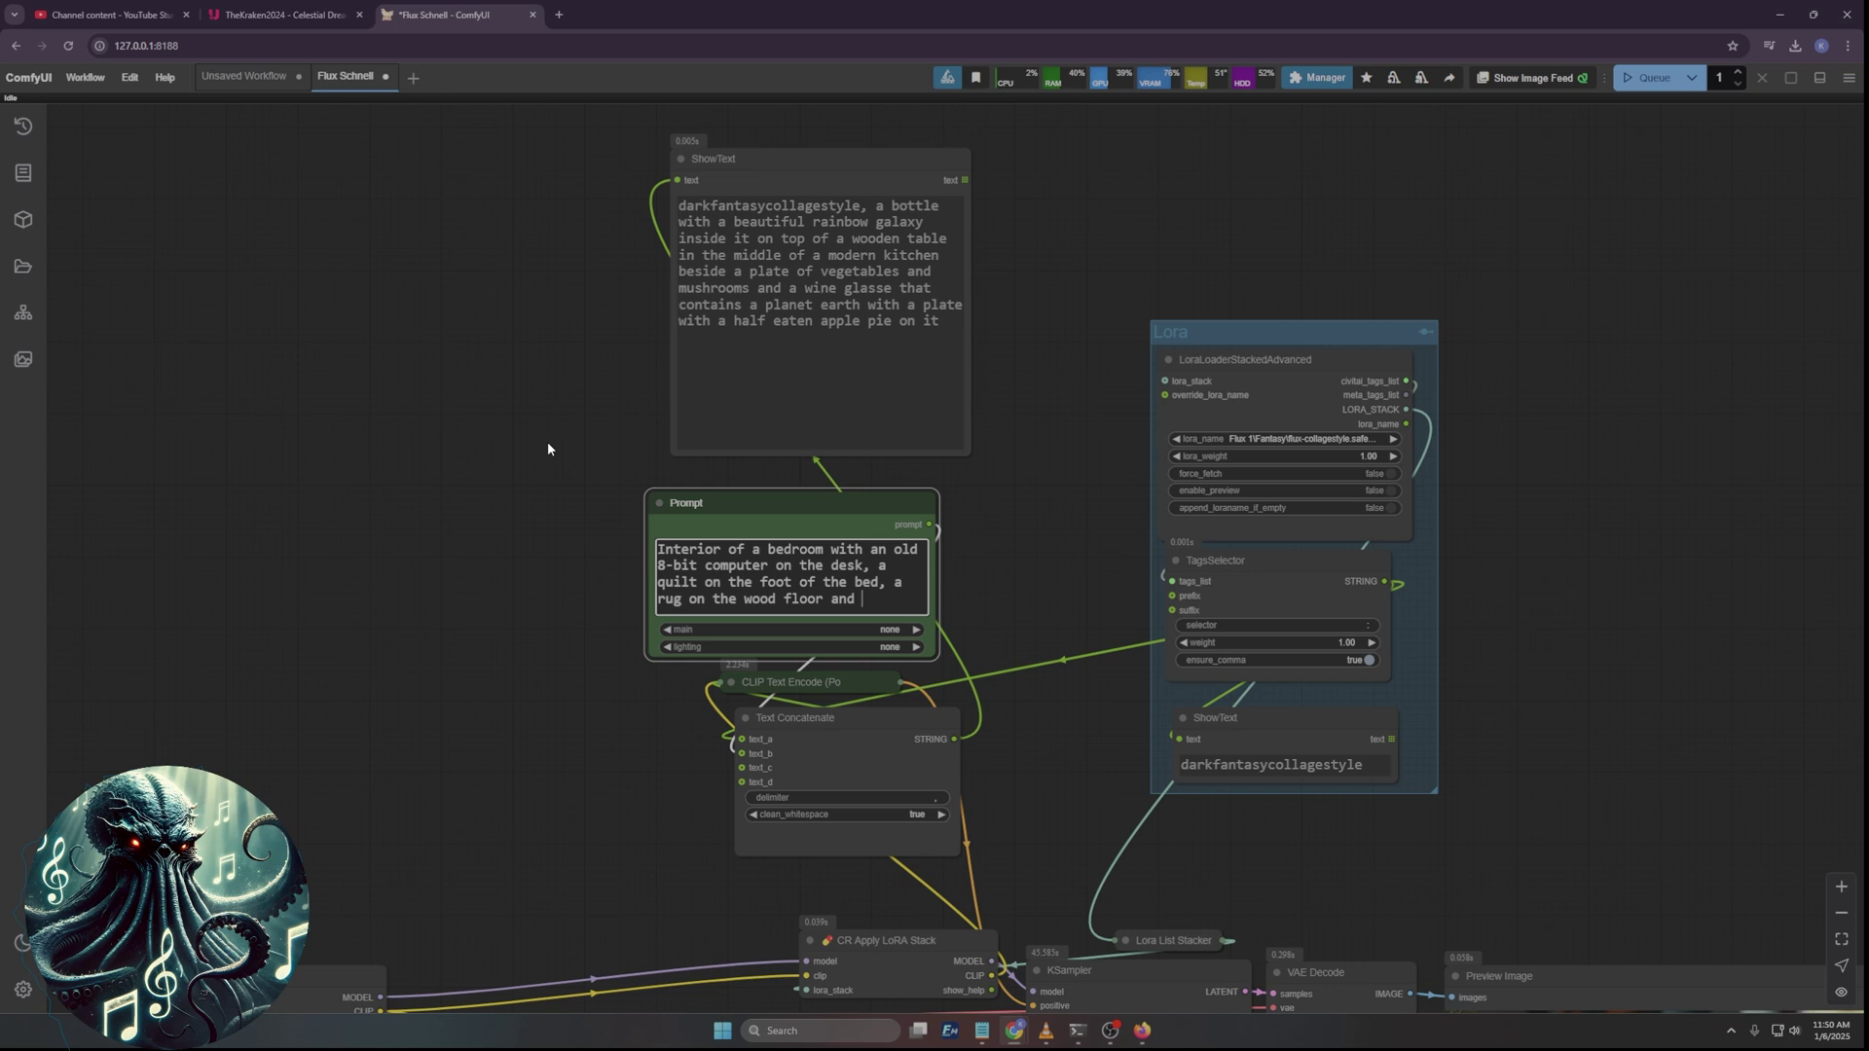
text( a)
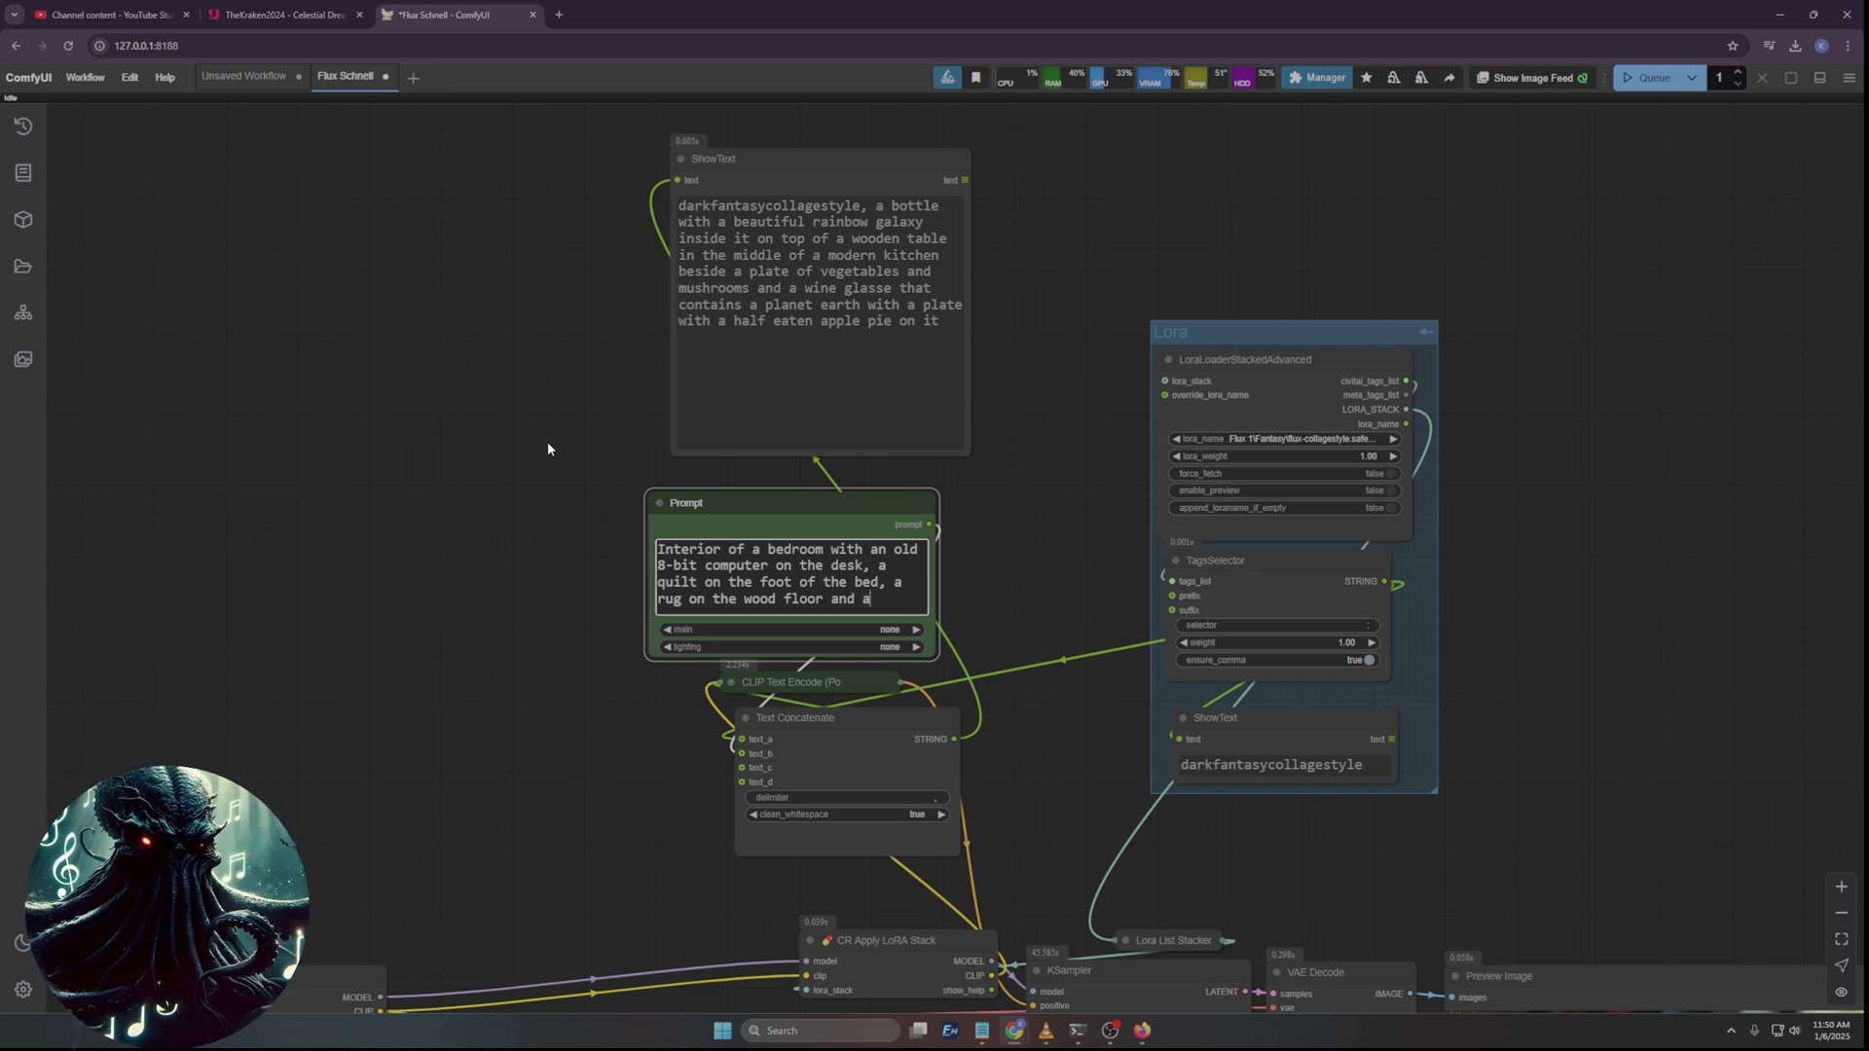
text( space rel)
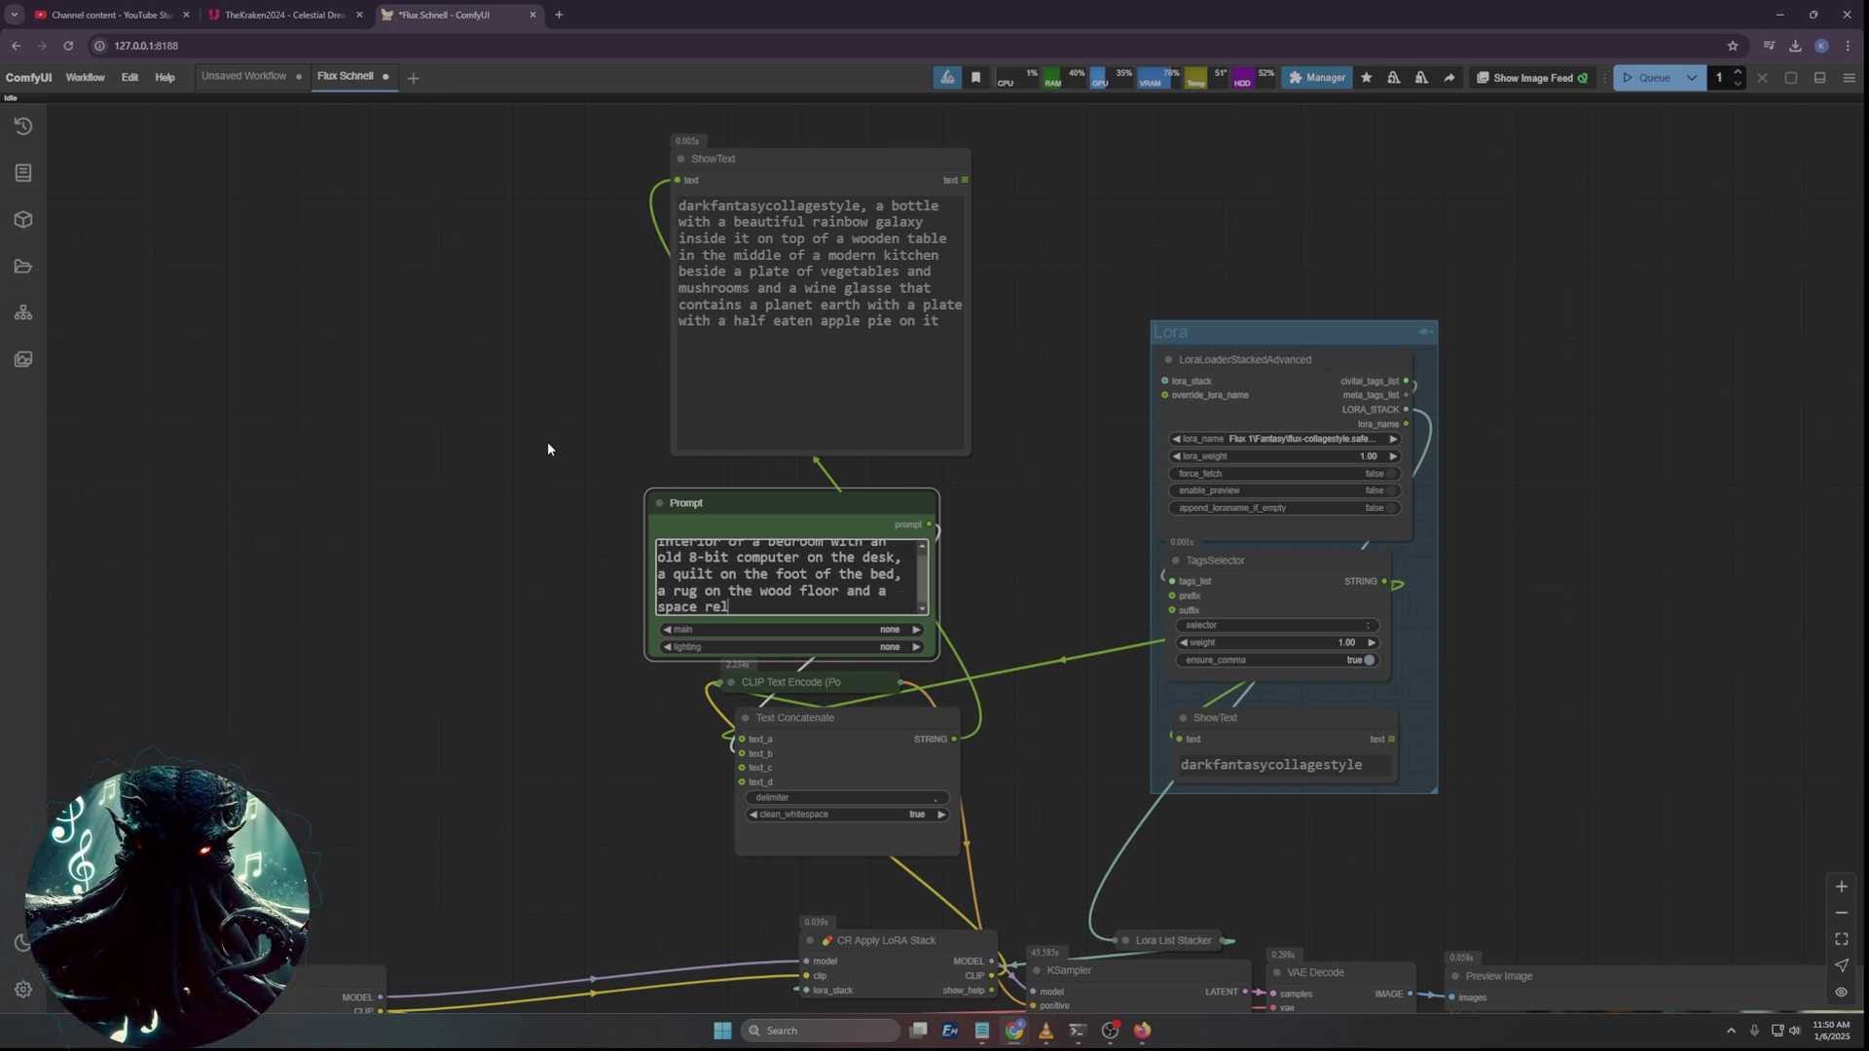
text(ated )
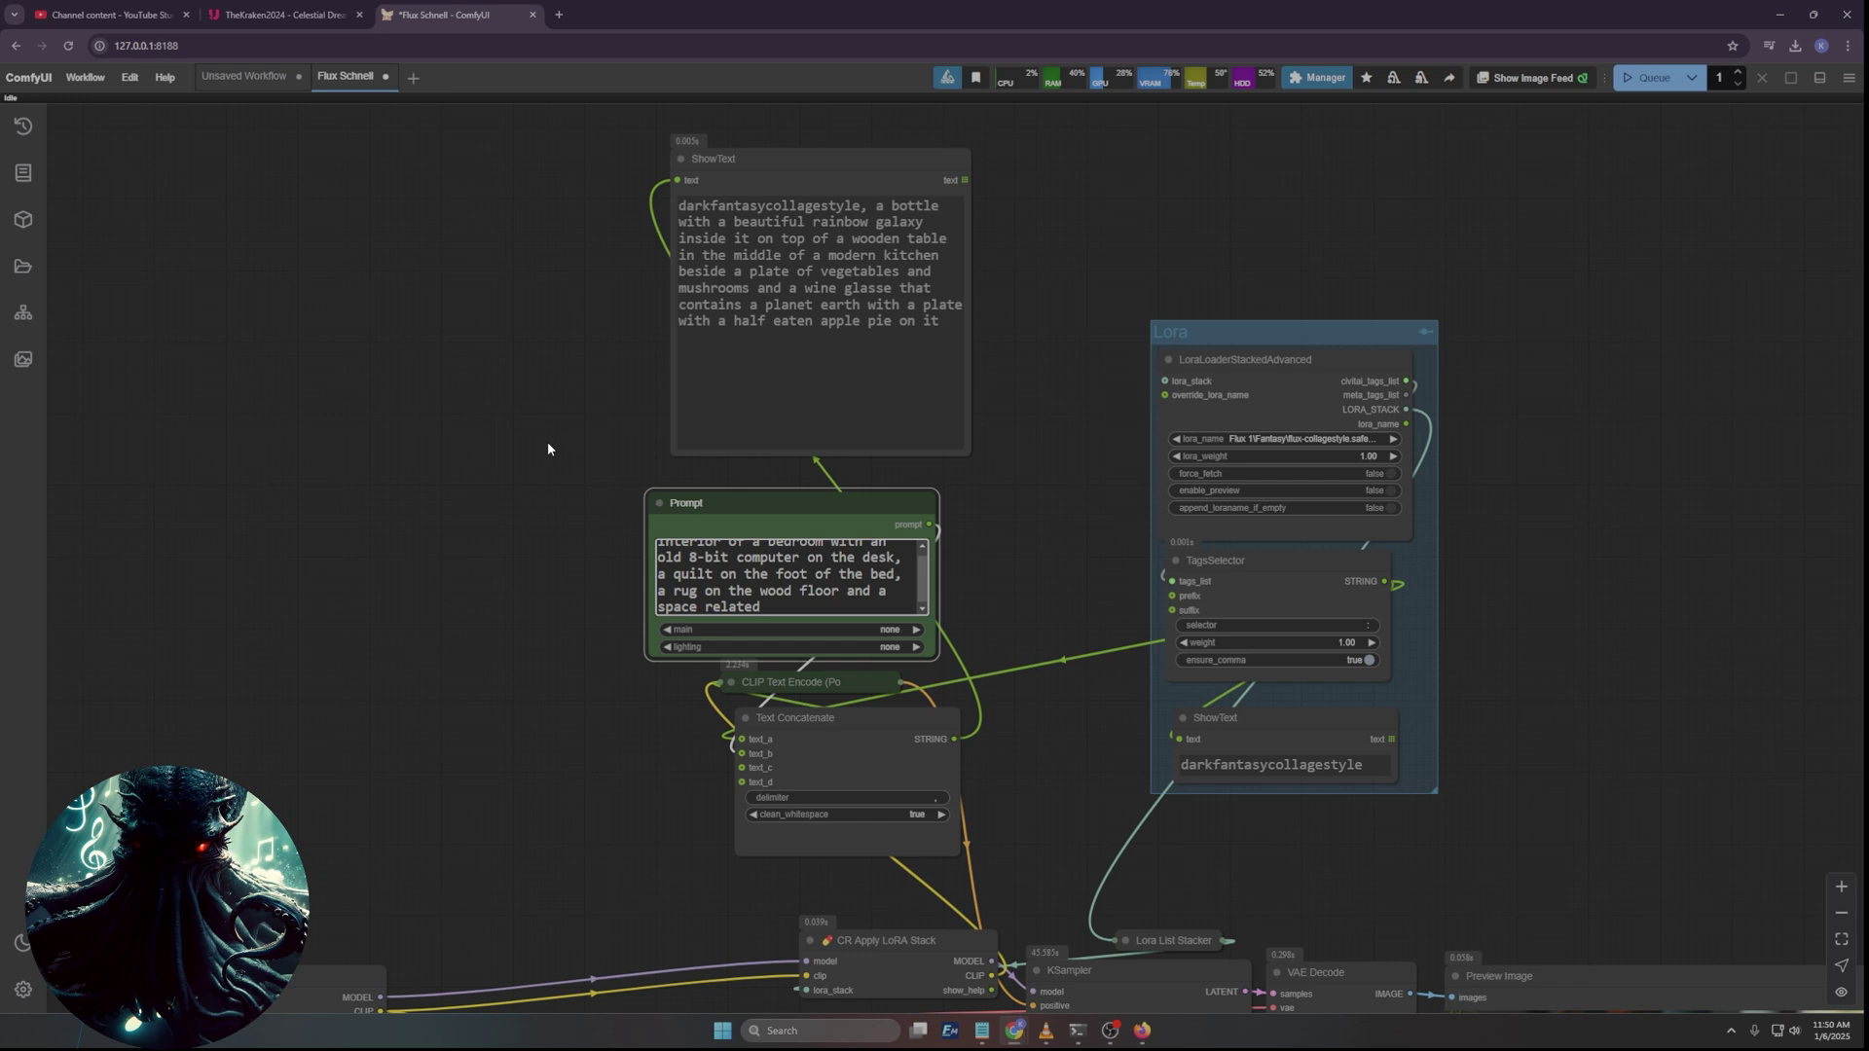
text(solar system )
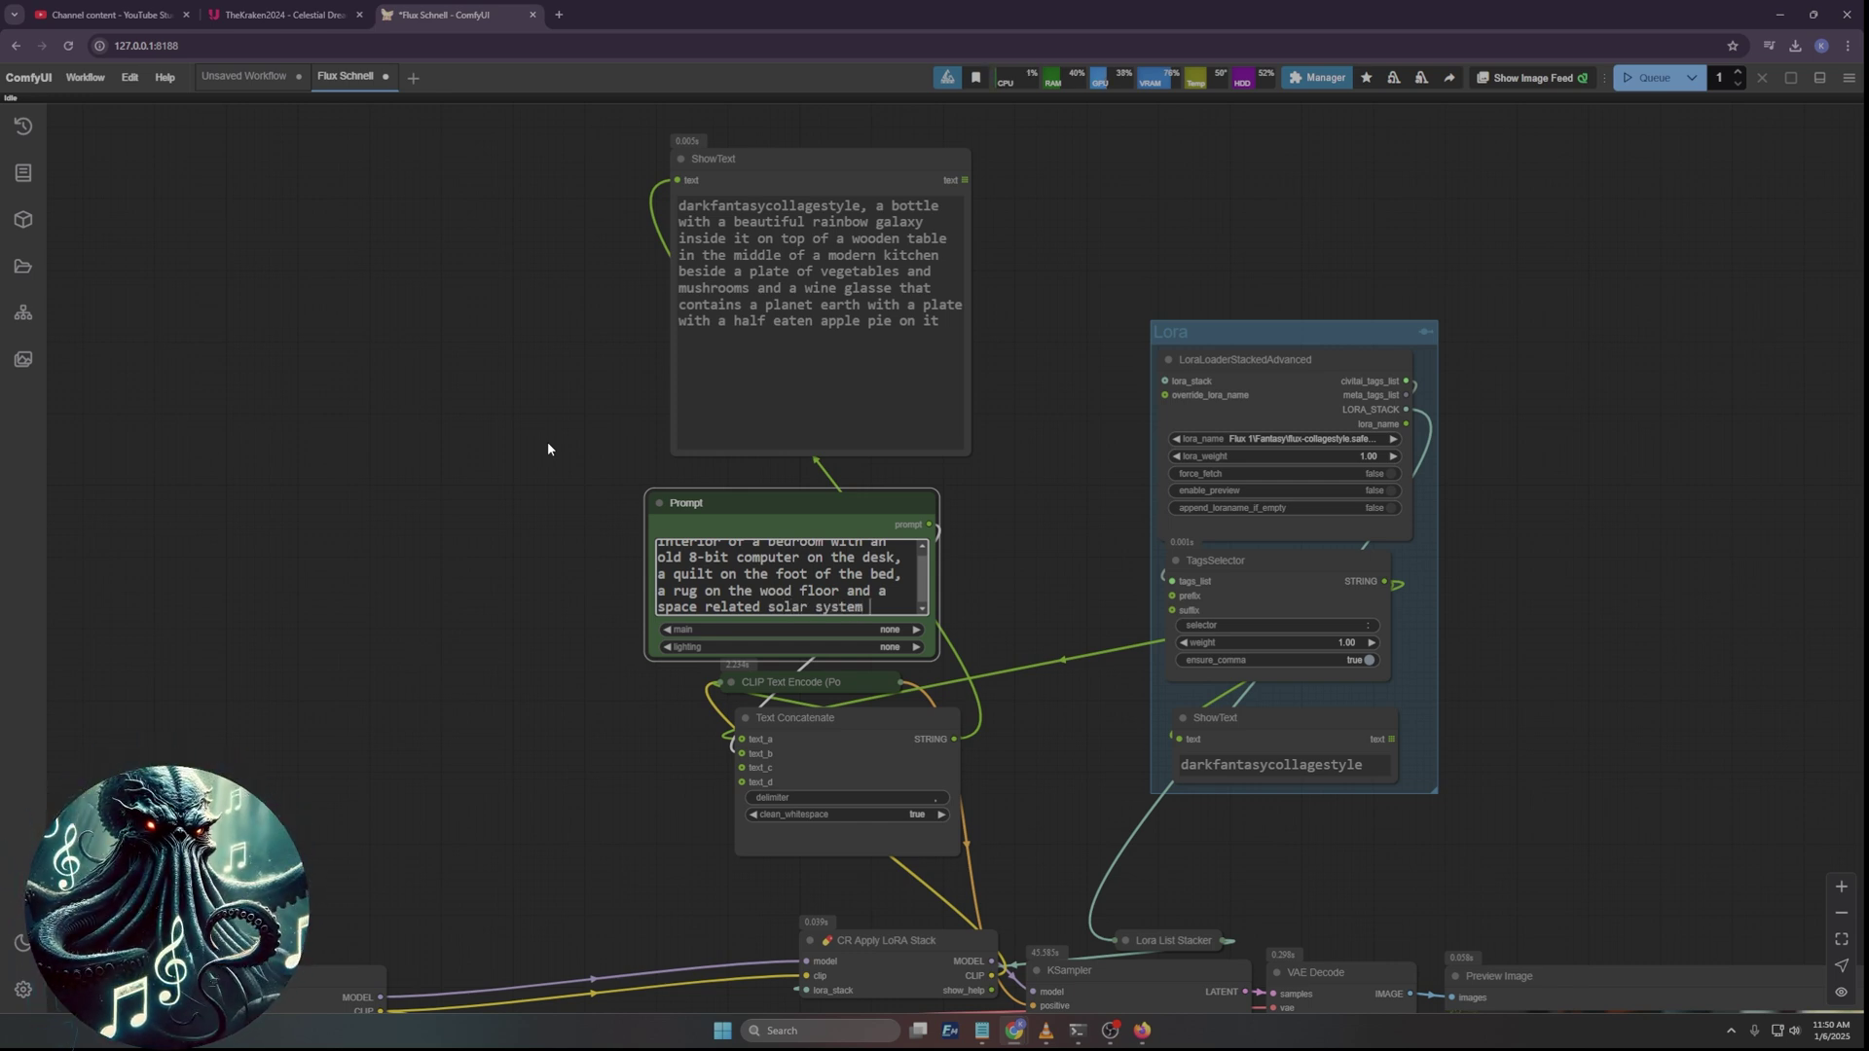
text(hanging form the)
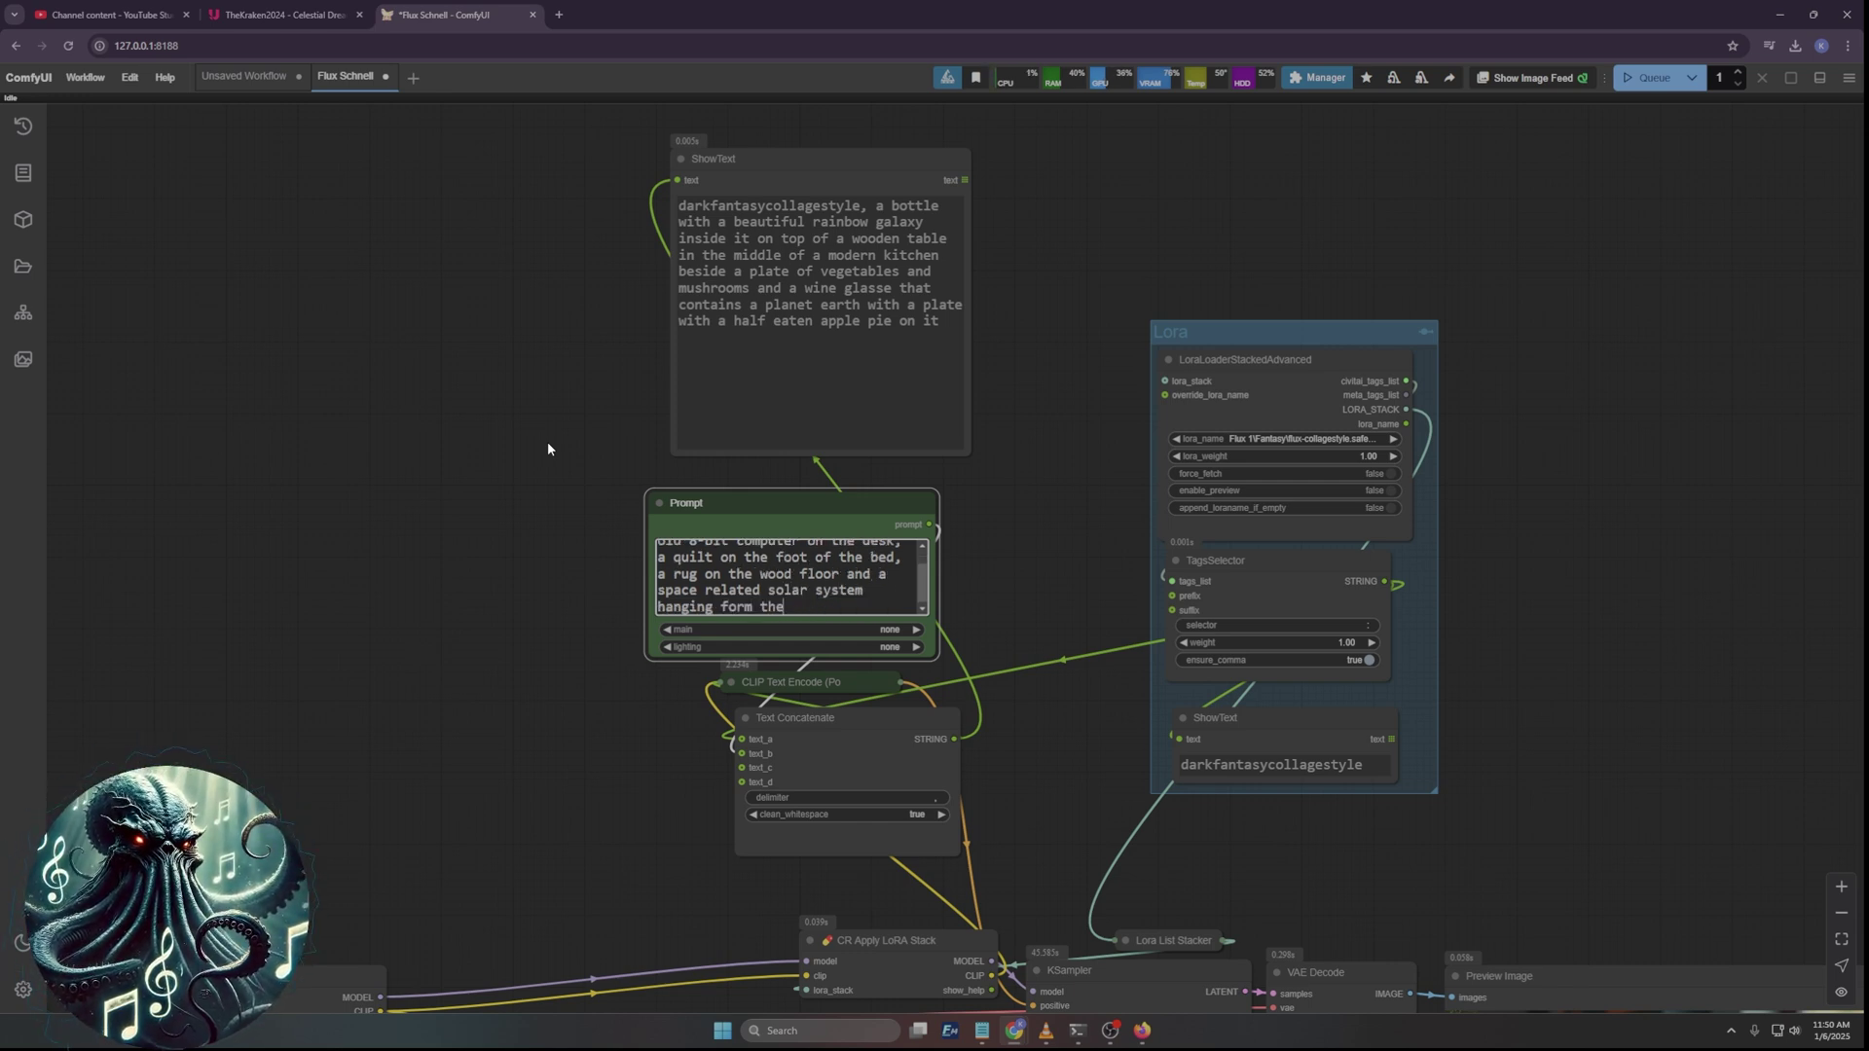
key(BackSpace)
key(BackSpace)
key(BackSpace)
key(BackSpace)
key(BackSpace)
key(BackSpace)
key(BackSpace)
text(rom the ce)
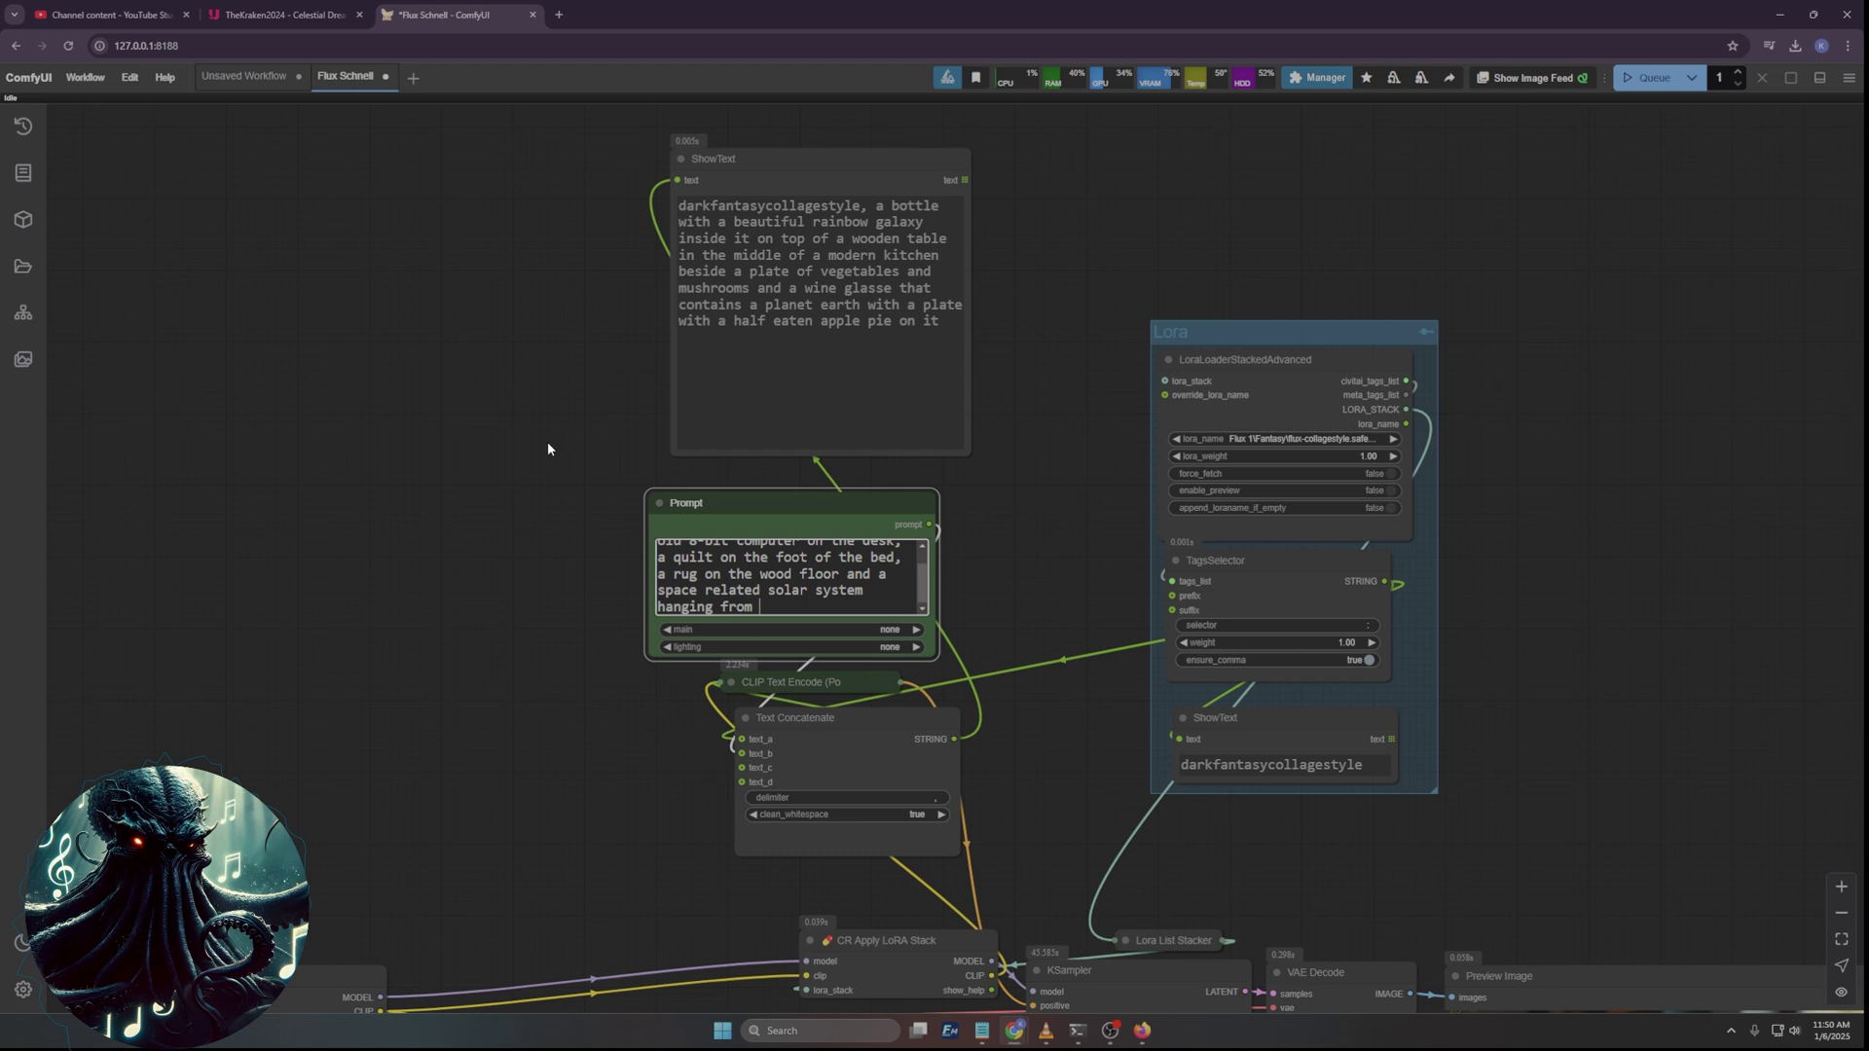
text(iling)
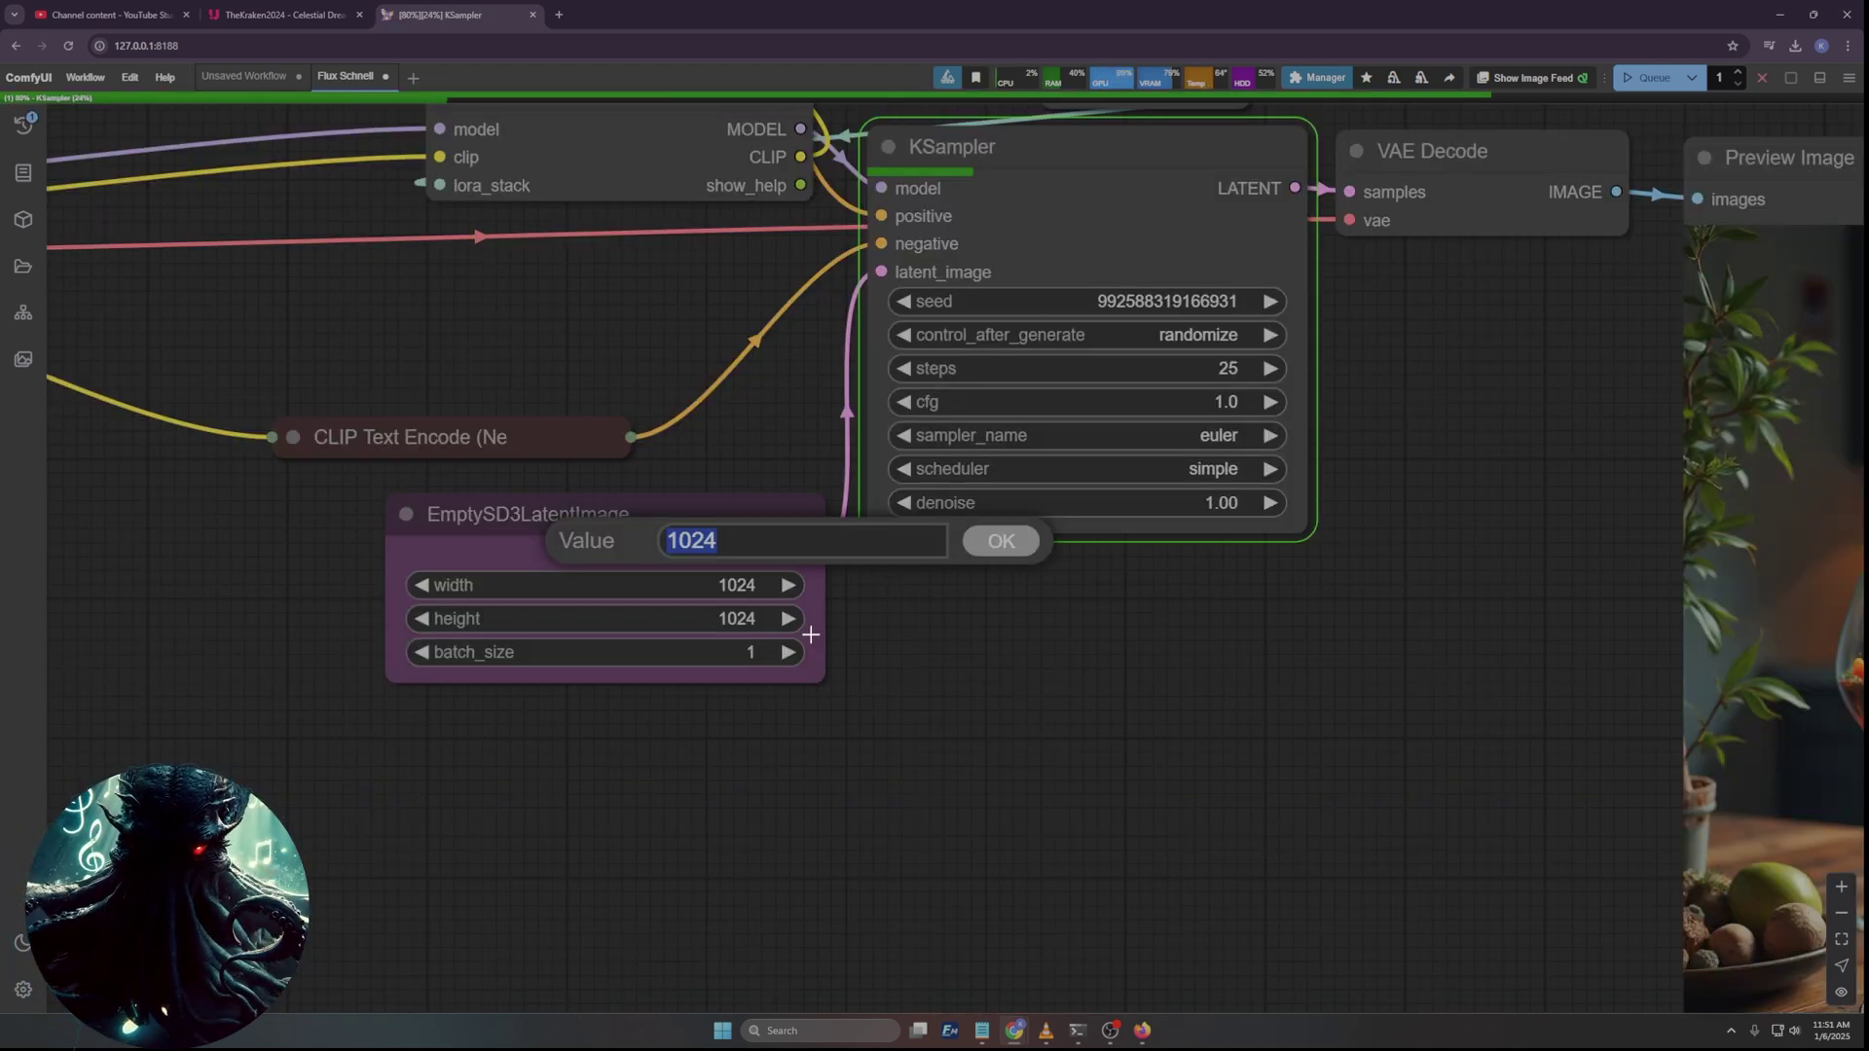
Set EmptySD3LatentImage width to 1360 and height to 768.
text(1366)
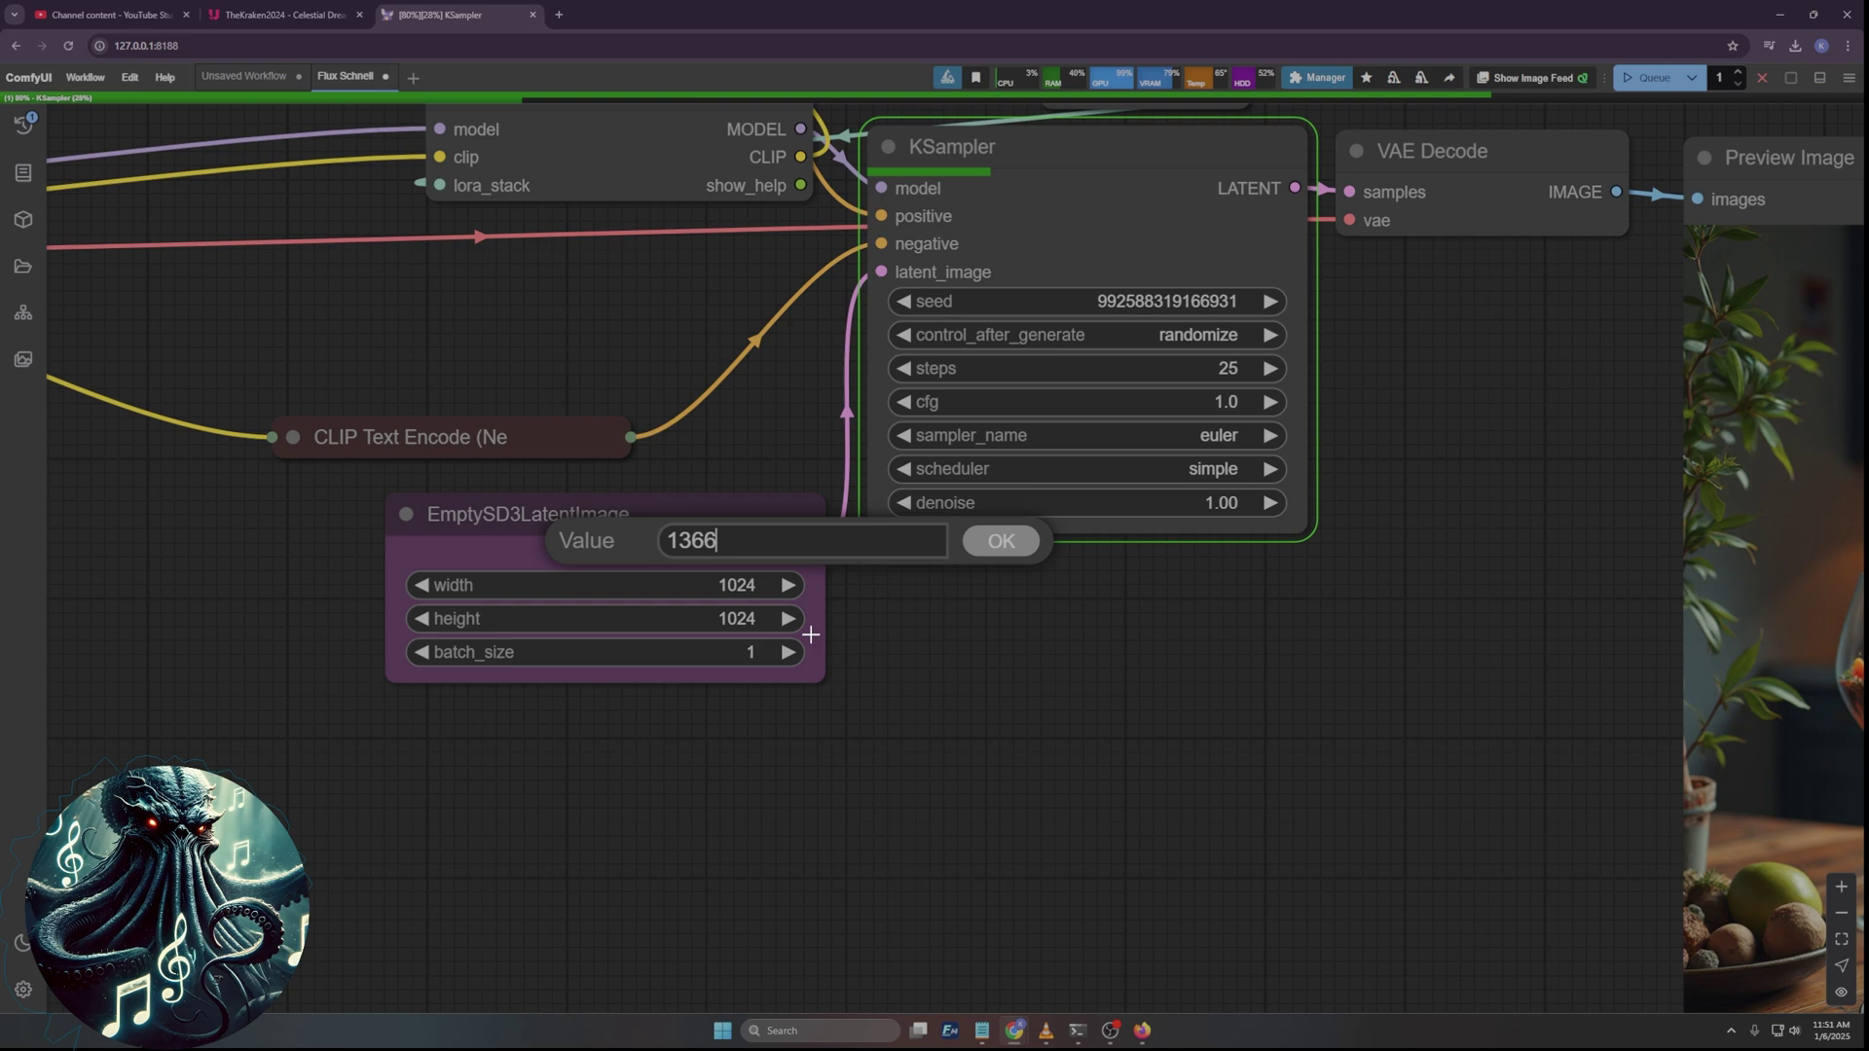
key(Return)
click(750, 623)
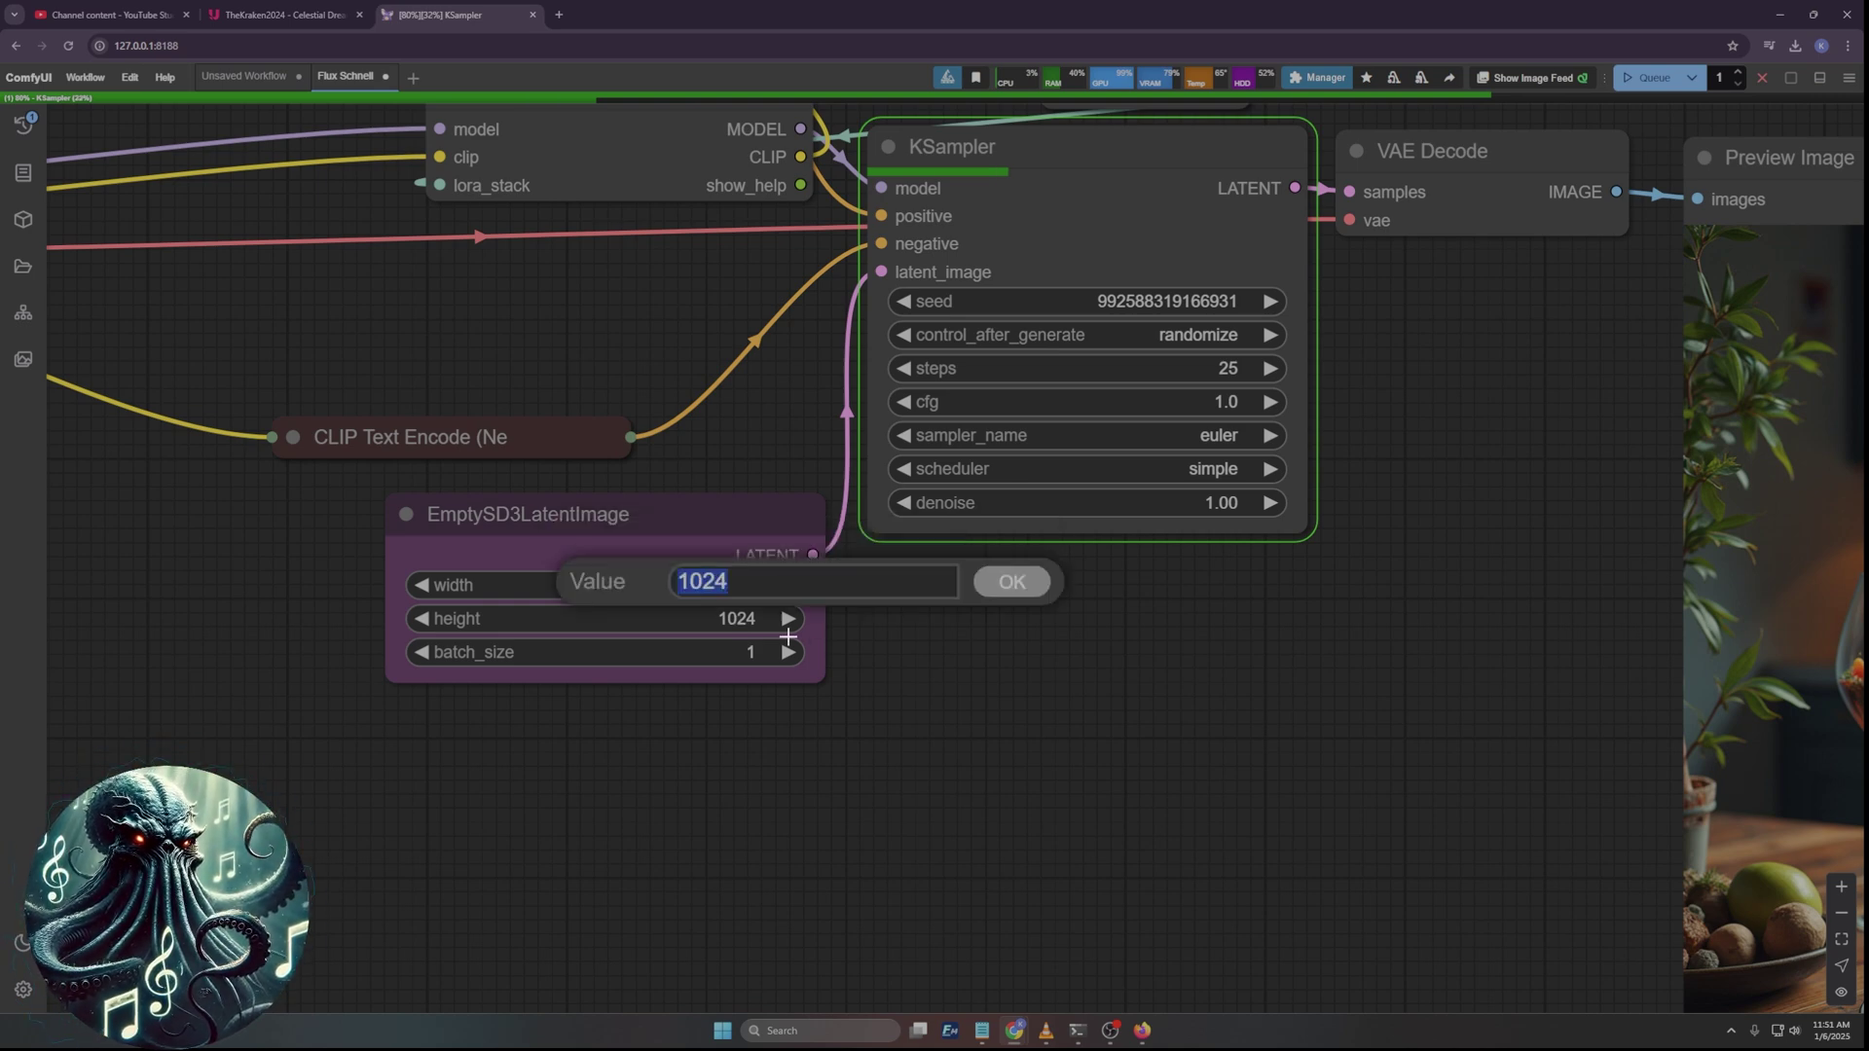
text(768)
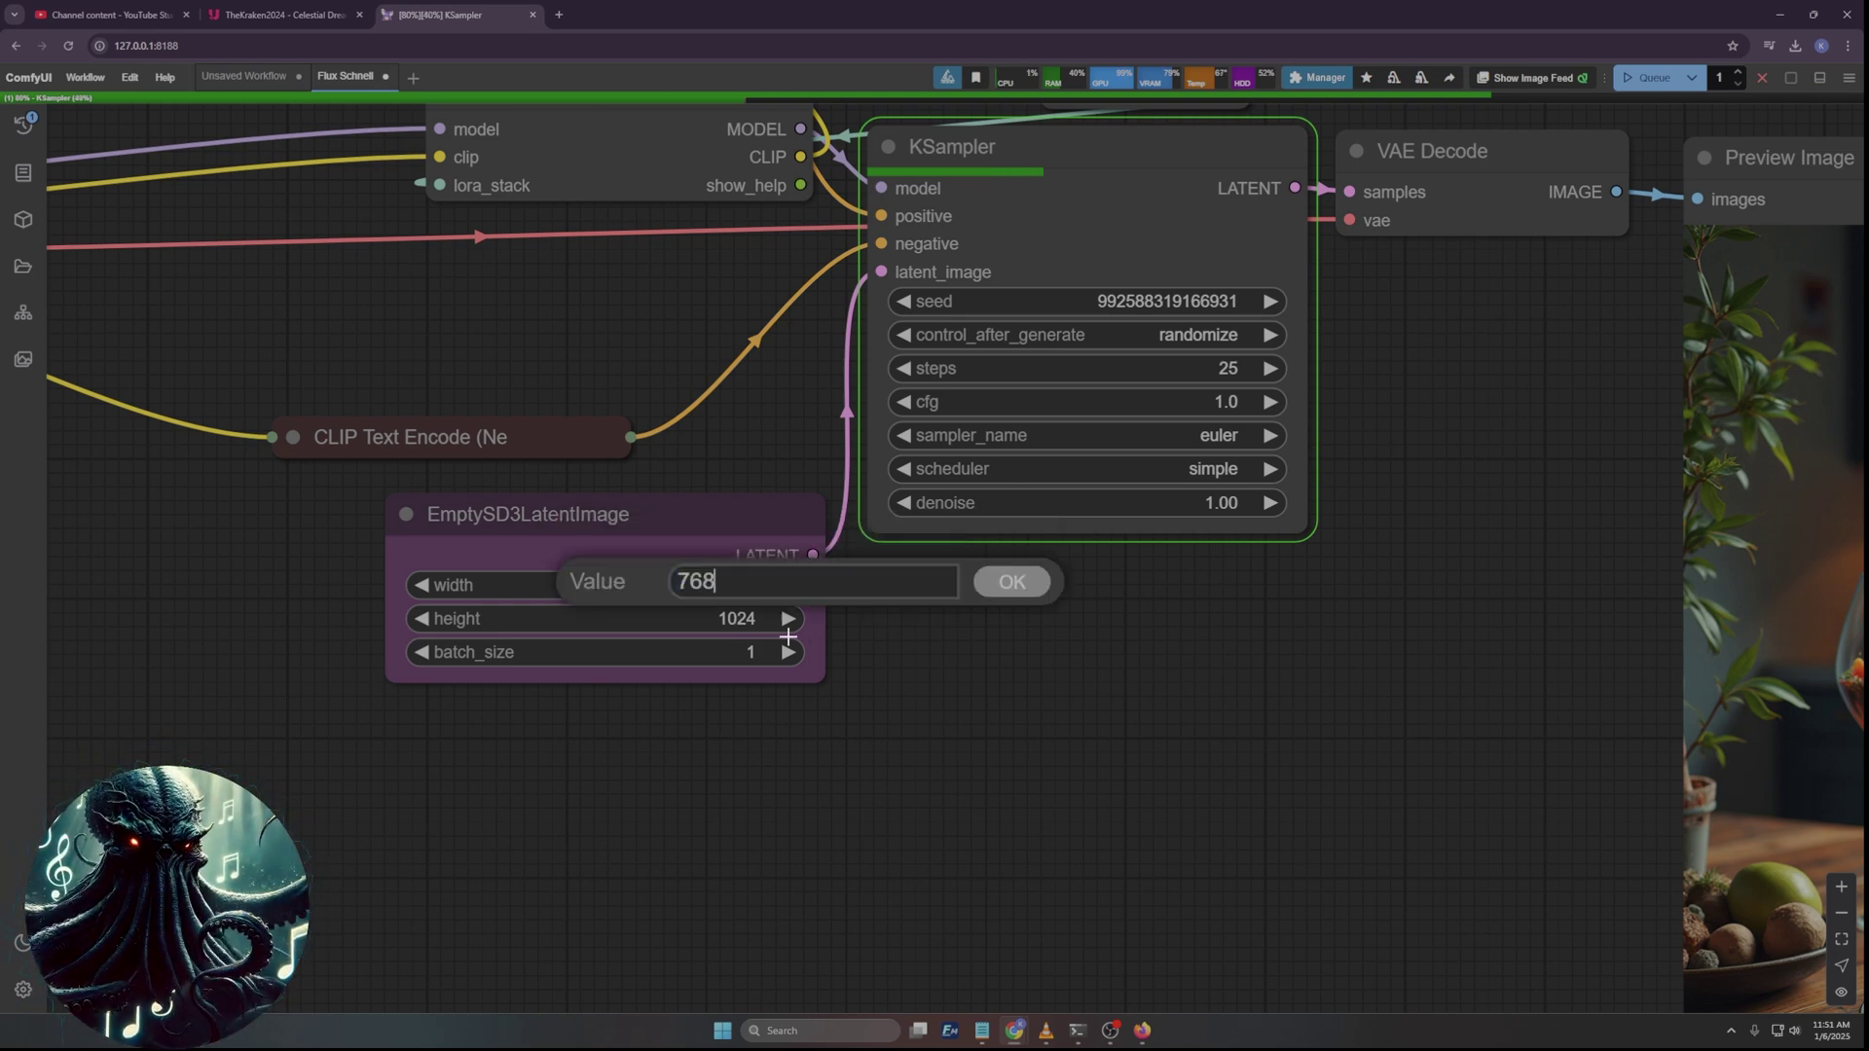
click(1021, 579)
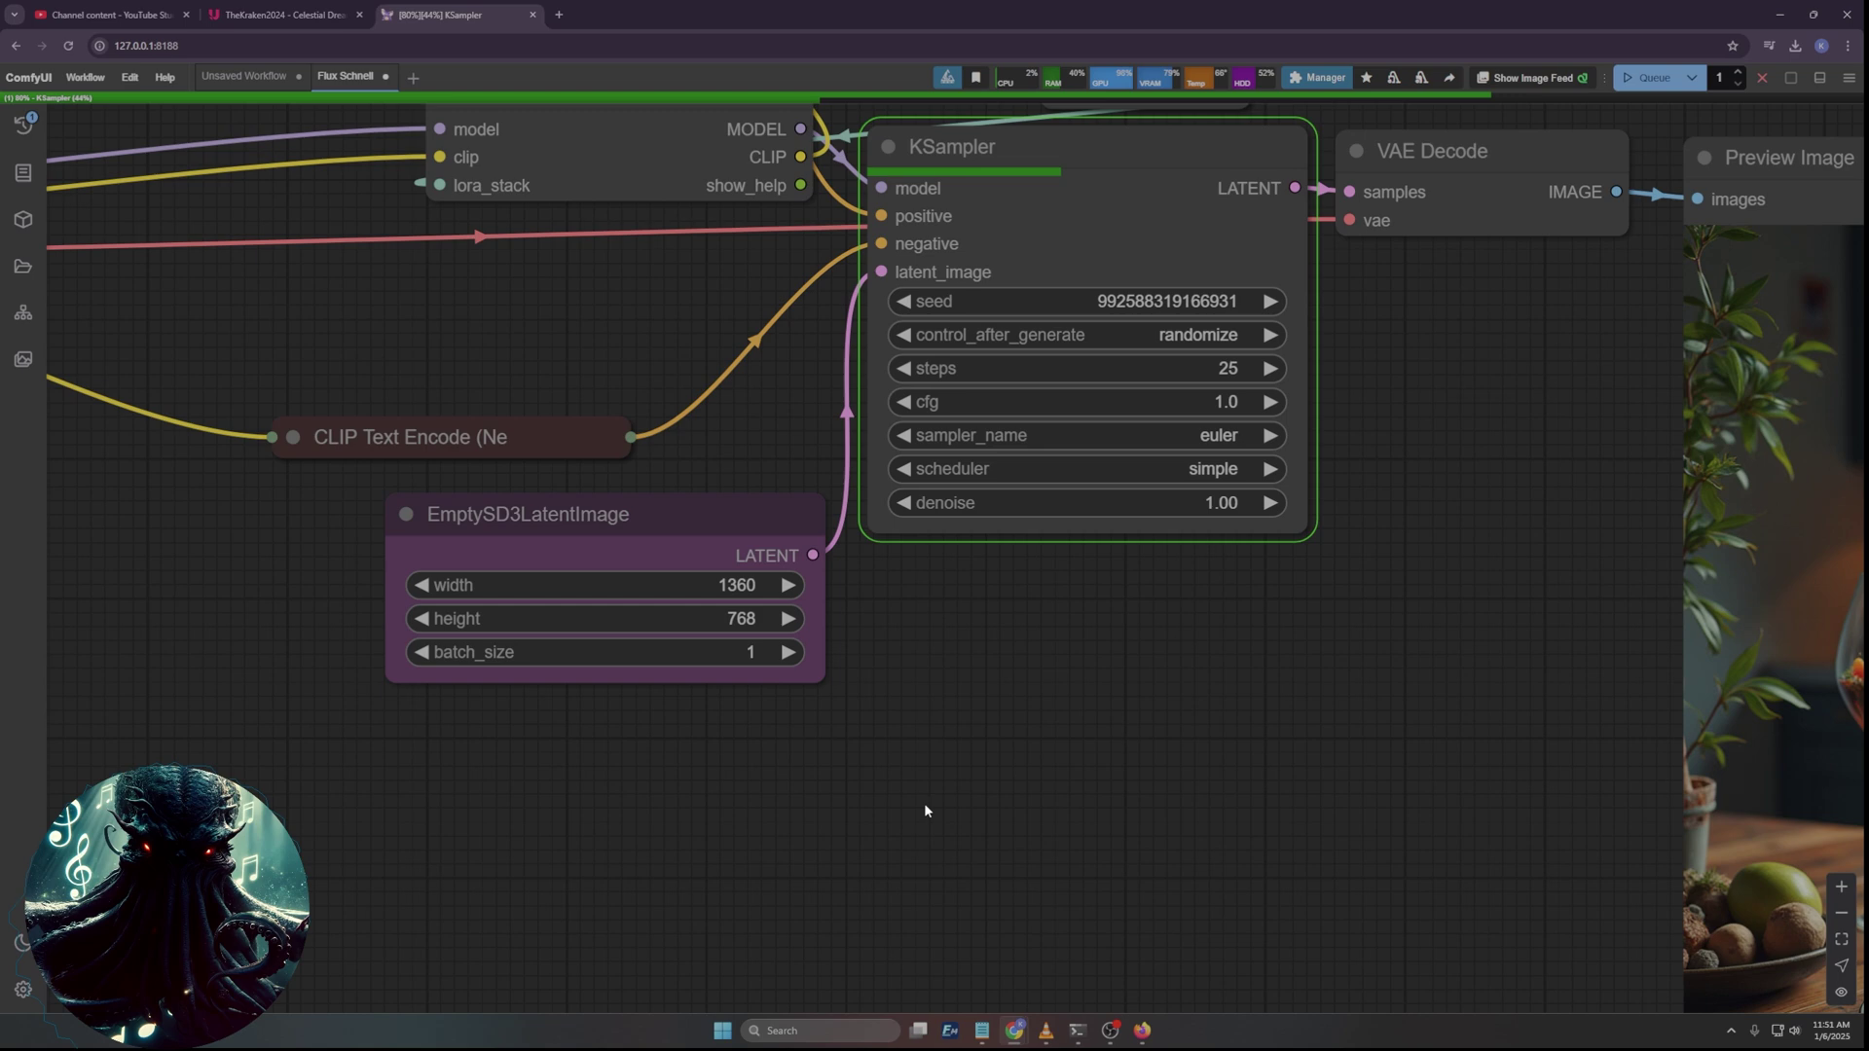
scroll(927, 797, down, 5)
drag(1406, 408, 1141, 333)
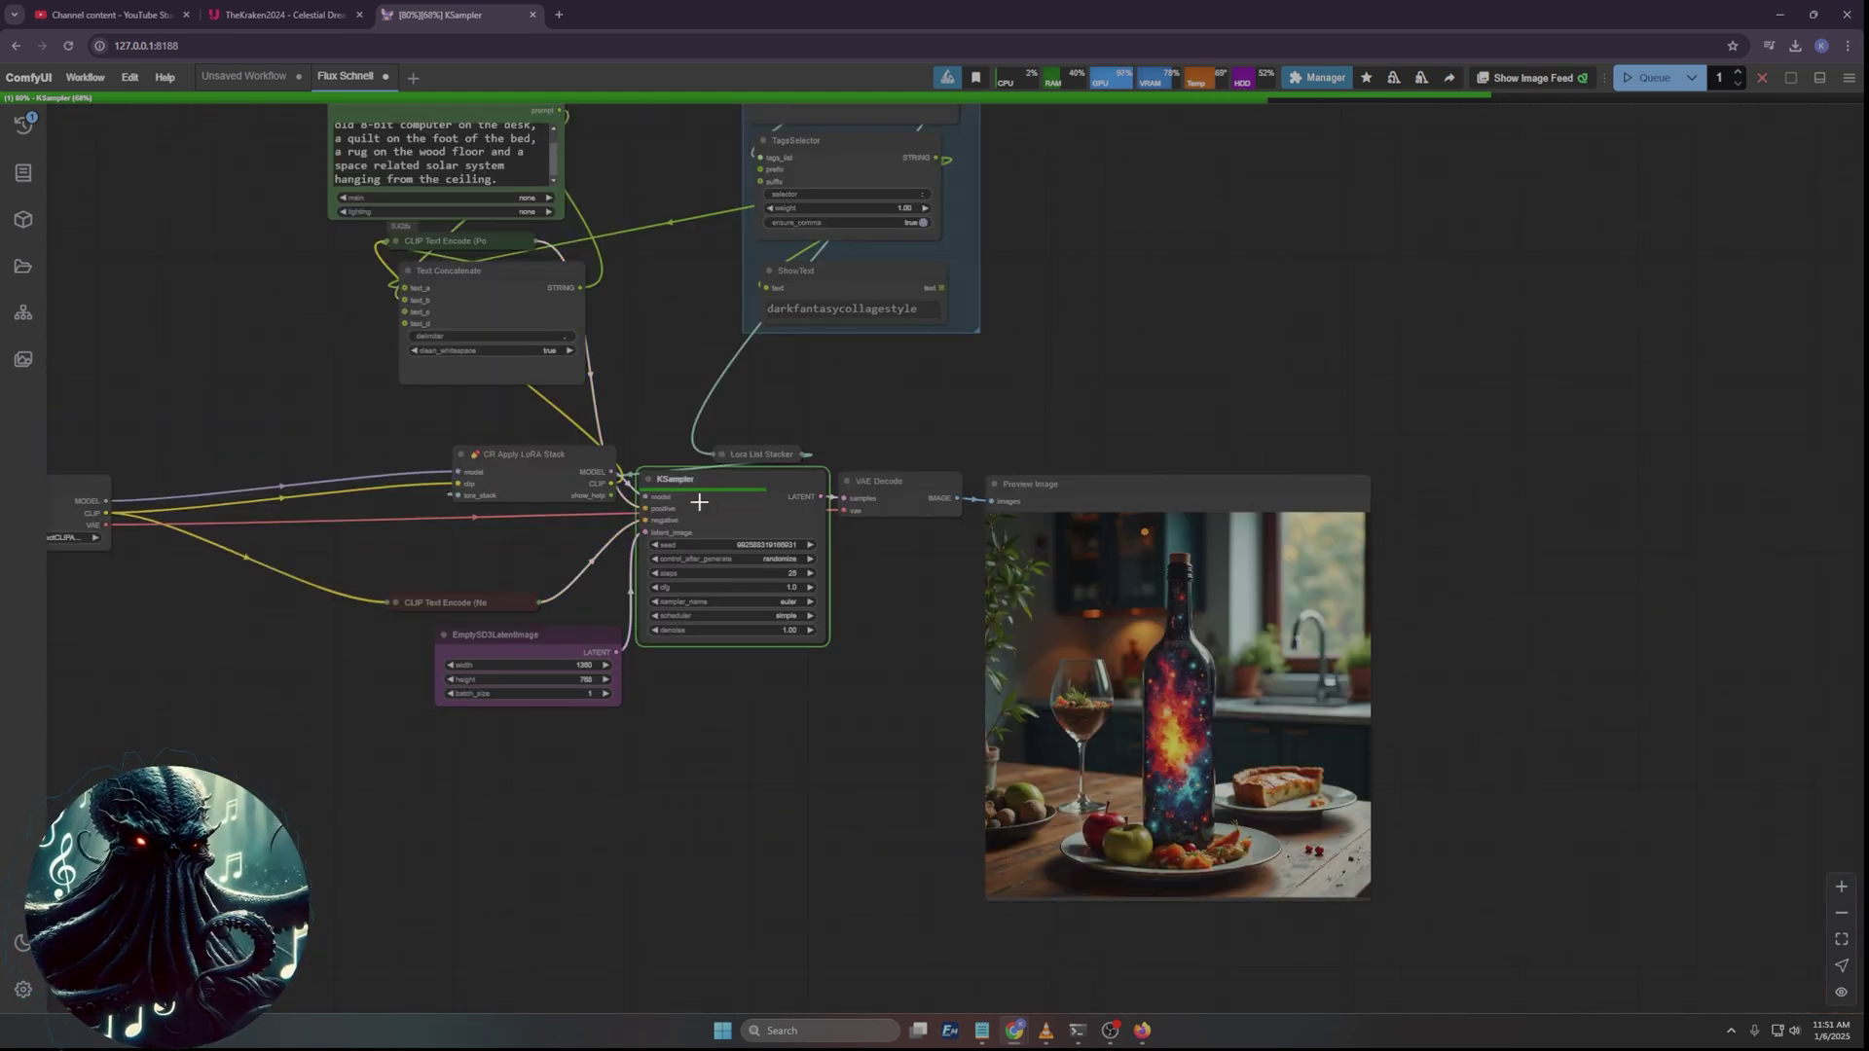
Clone KSampler and VAE Decode, feeding the copies Load Checkpoint's MODEL and VAE directly.
mouse_move(693, 506)
alt+mouse_down()
mouse_move(763, 509)
mouse_move(729, 718)
alt+mouse_up()
click(883, 508)
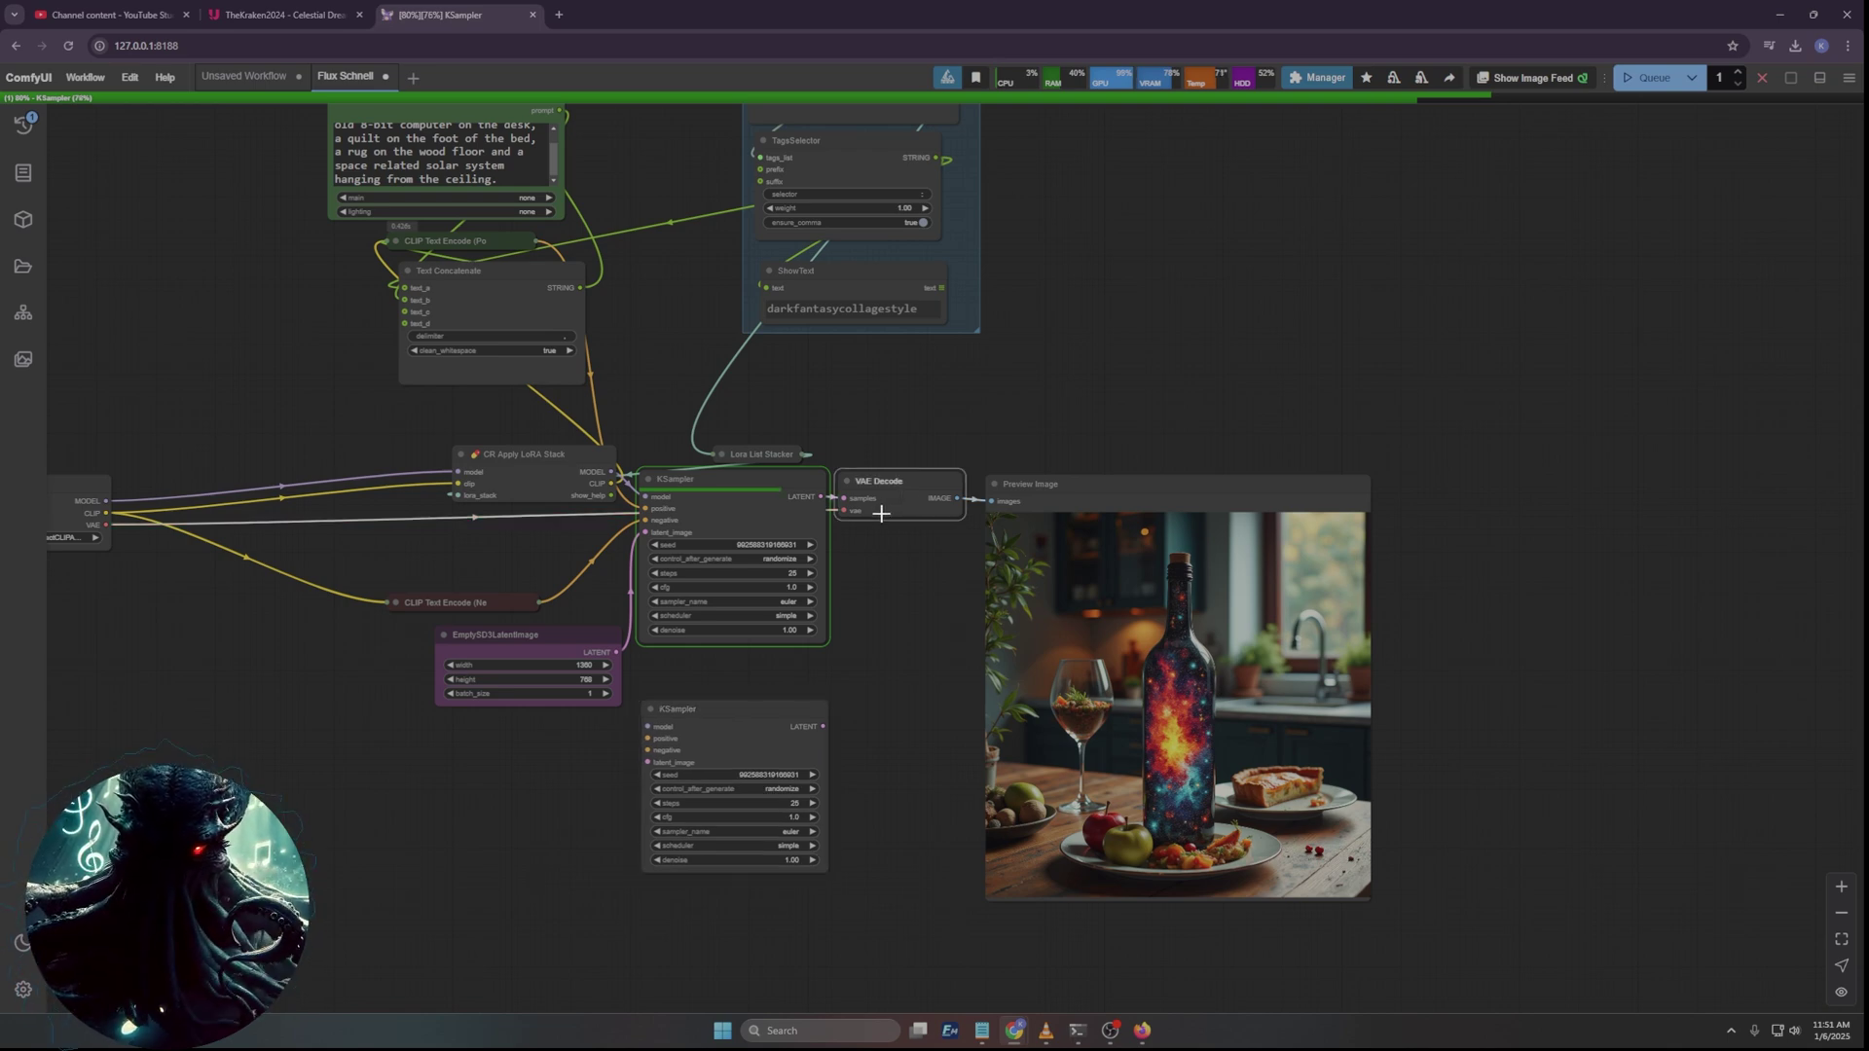
mouse_move(881, 513)
alt+mouse_down()
mouse_move(925, 540)
mouse_move(896, 718)
mouse_move(853, 737)
alt+mouse_up()
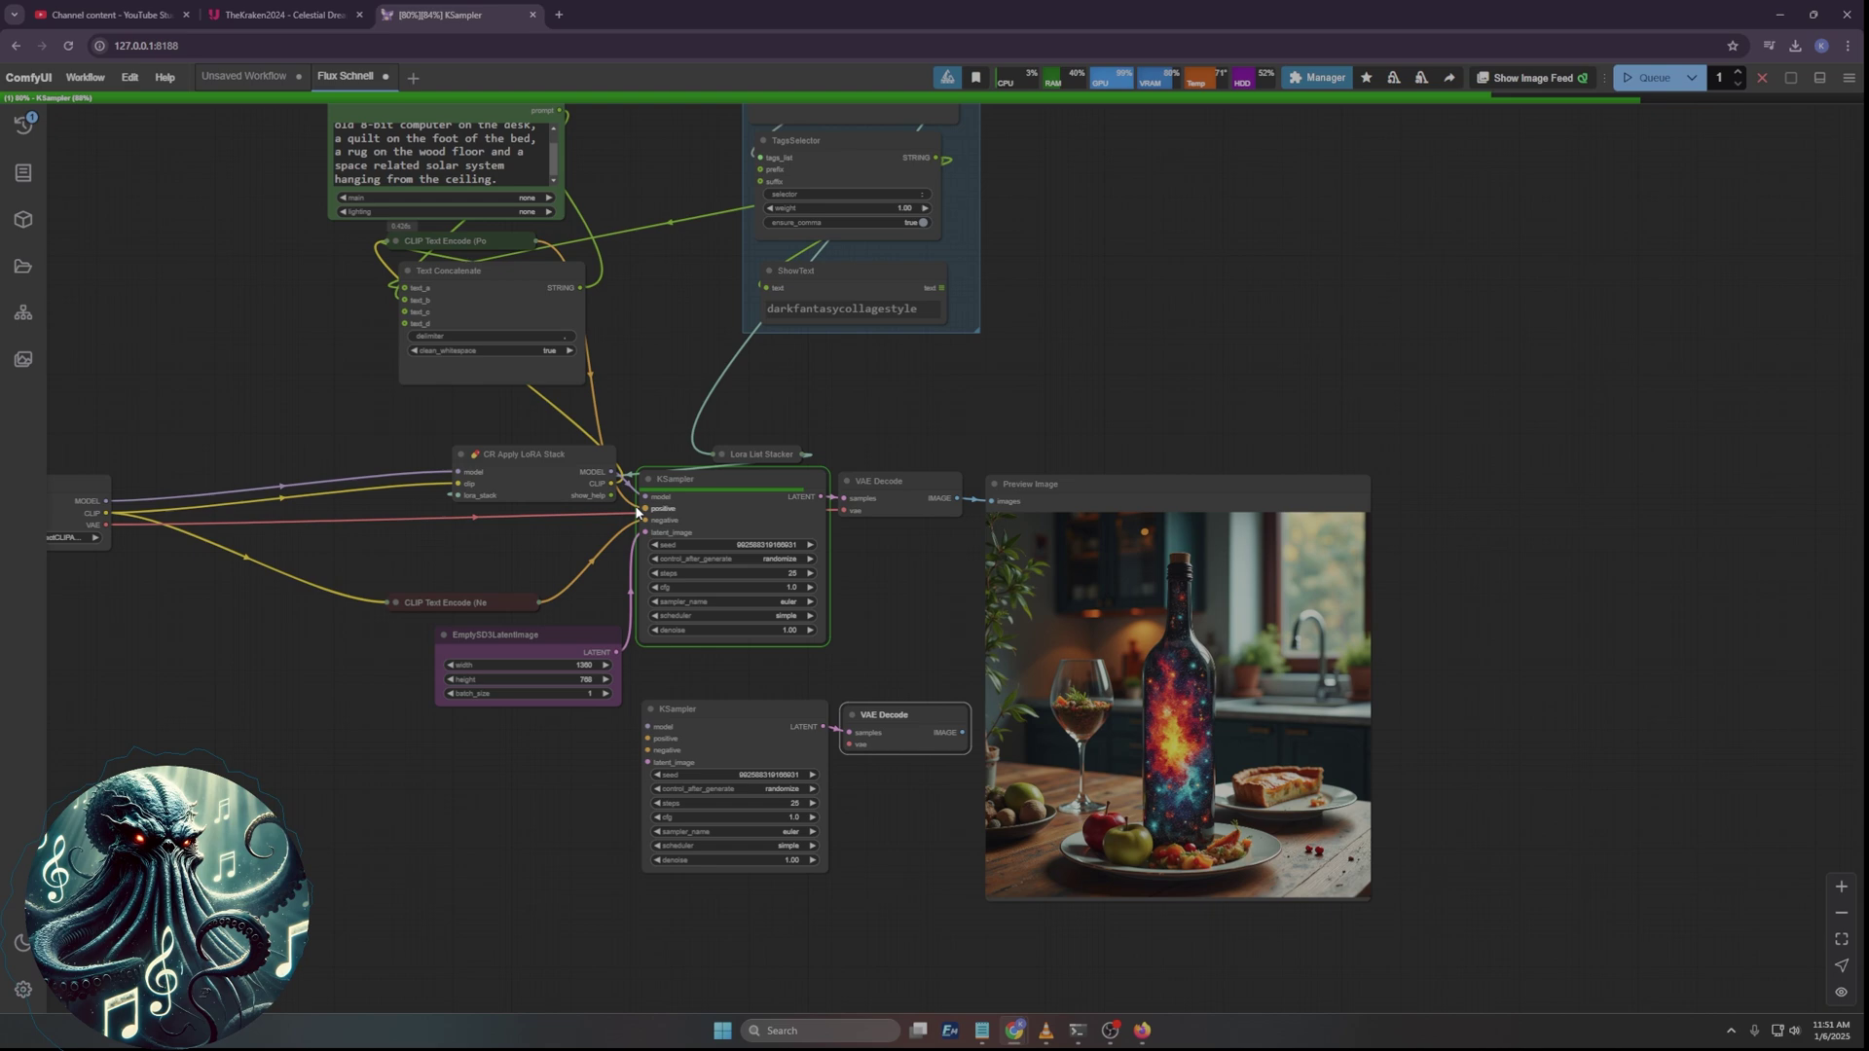
drag(185, 578, 339, 584)
drag(262, 530, 1004, 751)
drag(261, 506, 802, 732)
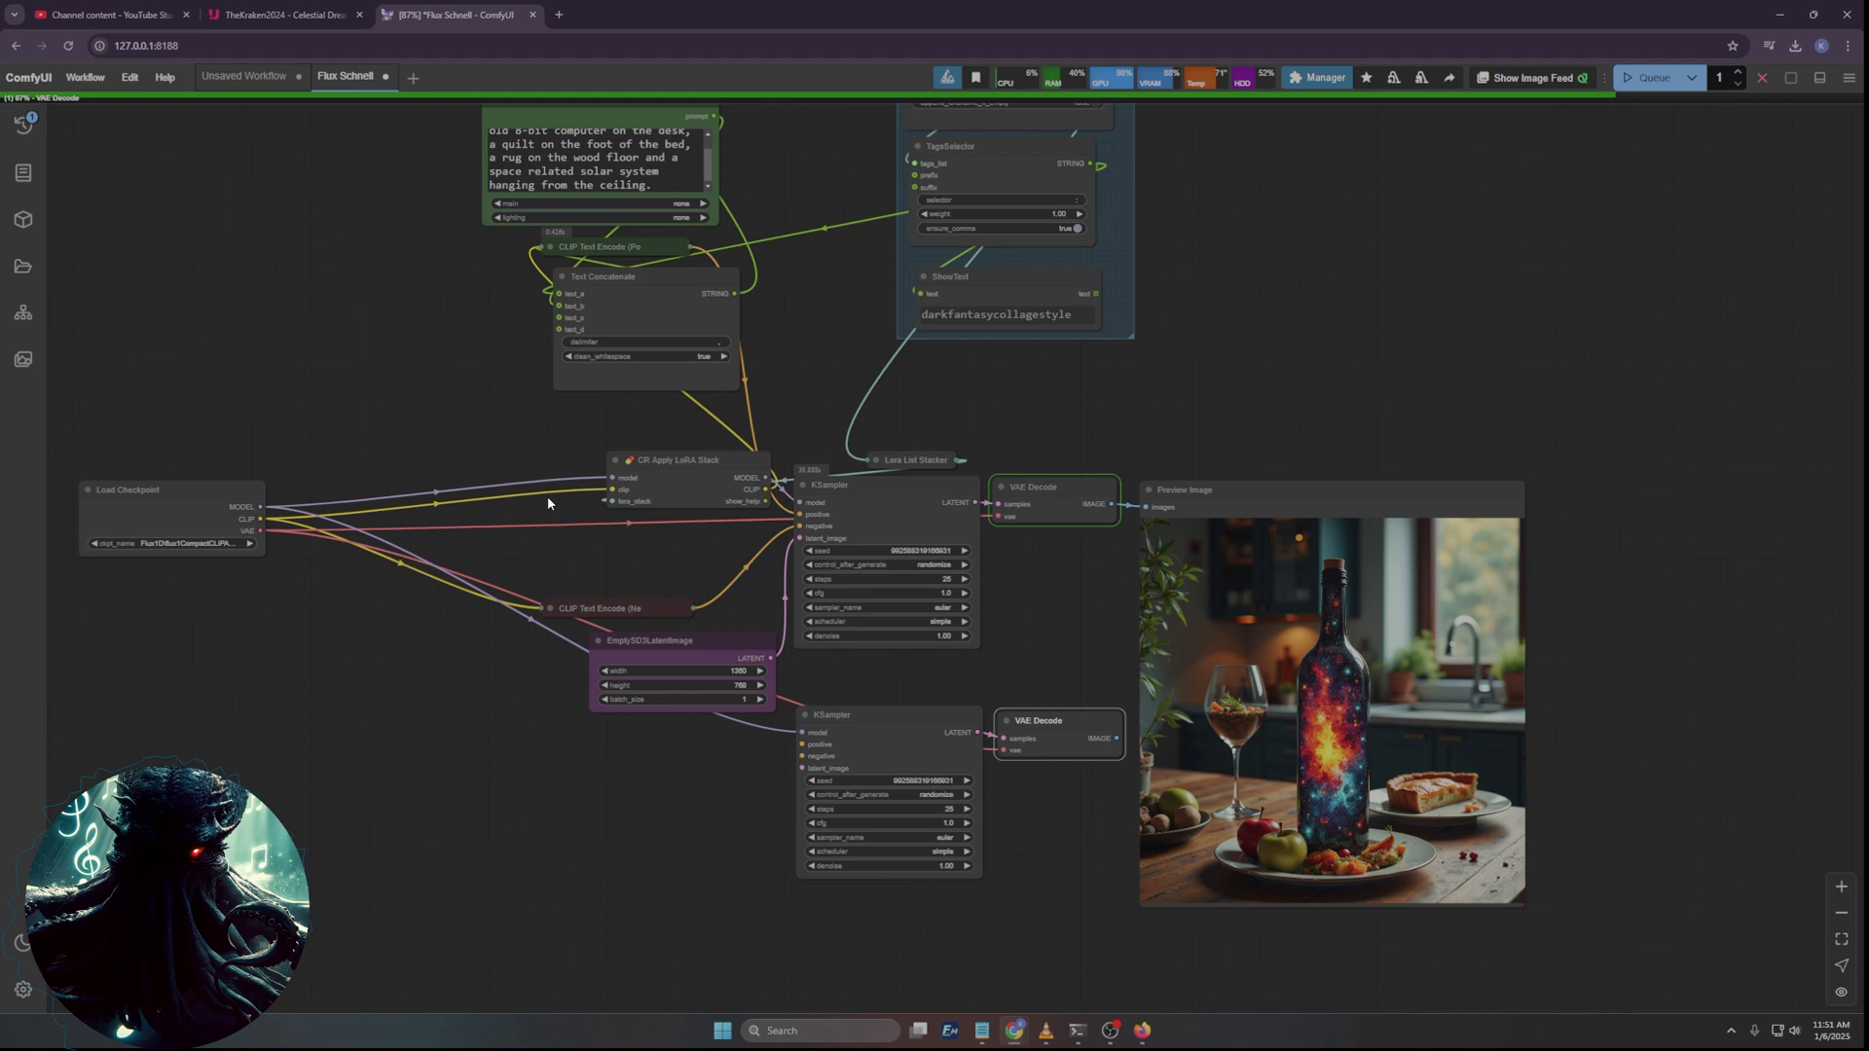
Wire positive and negative conditioning and the empty latent into the new KSampler.
drag(523, 412, 515, 487)
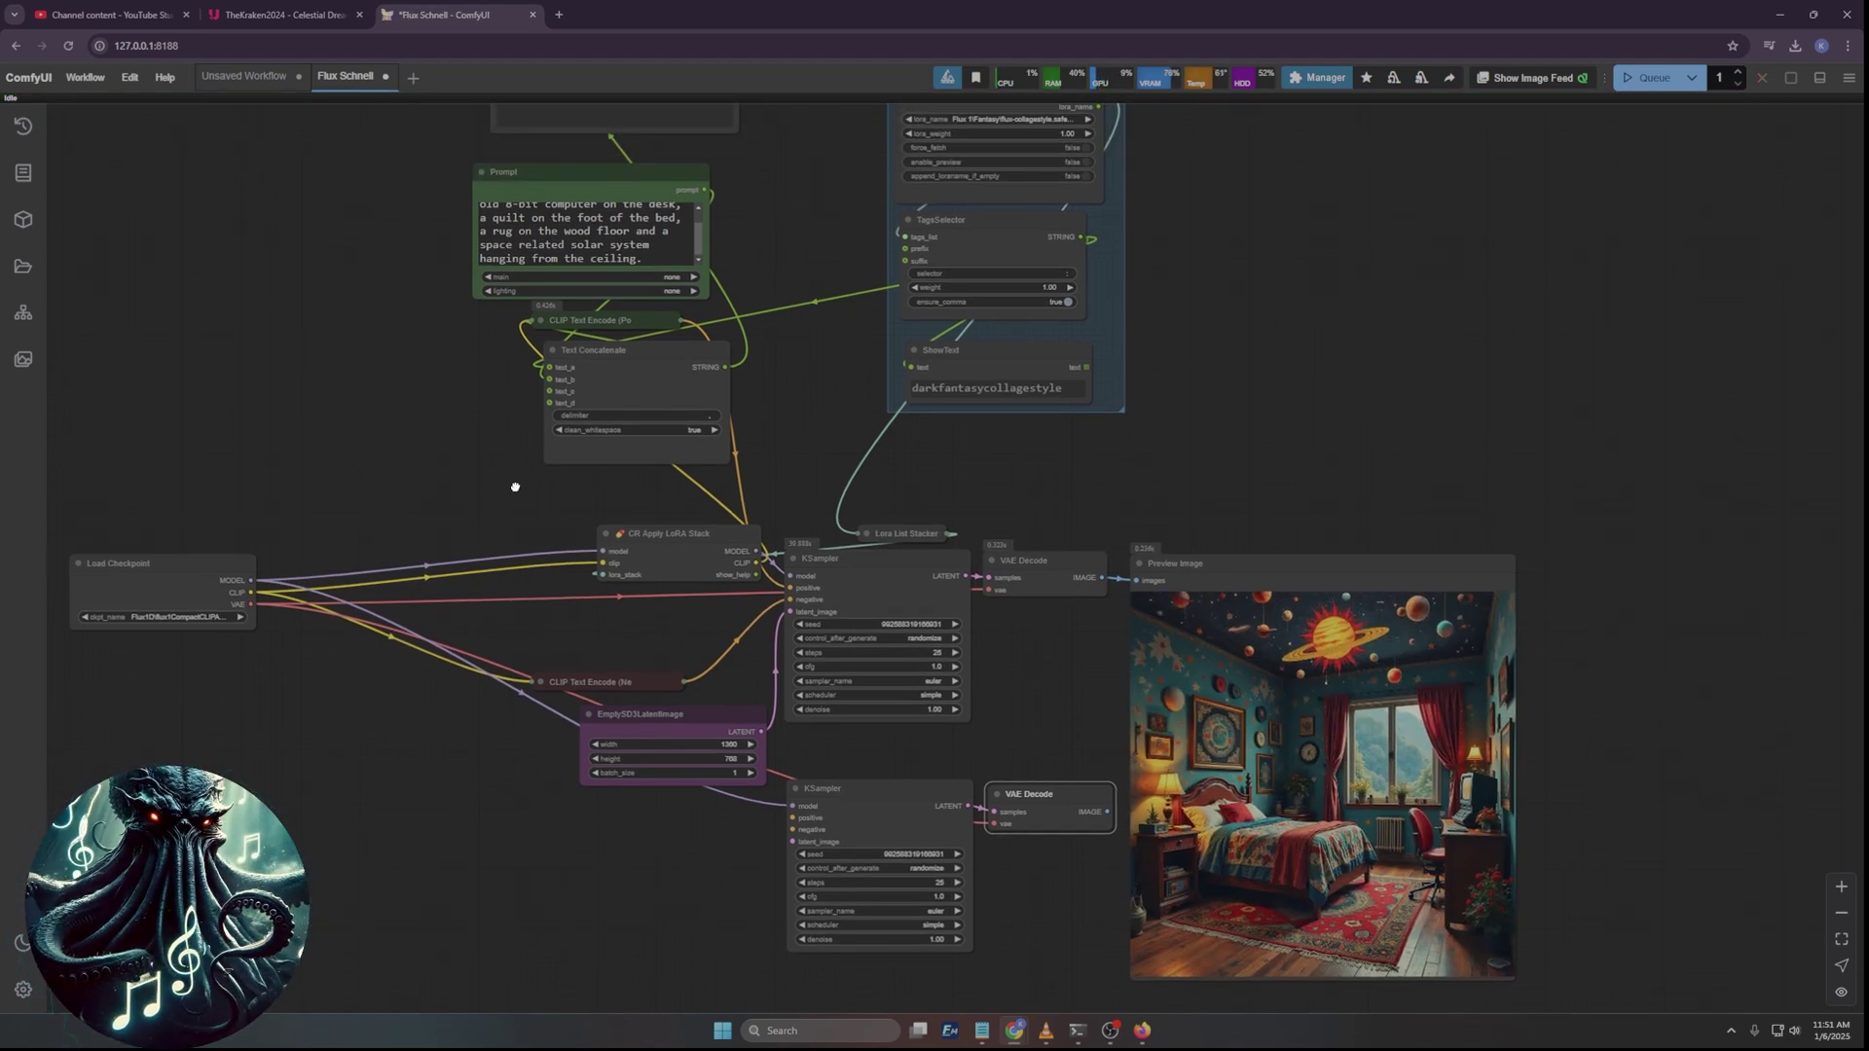
click(548, 320)
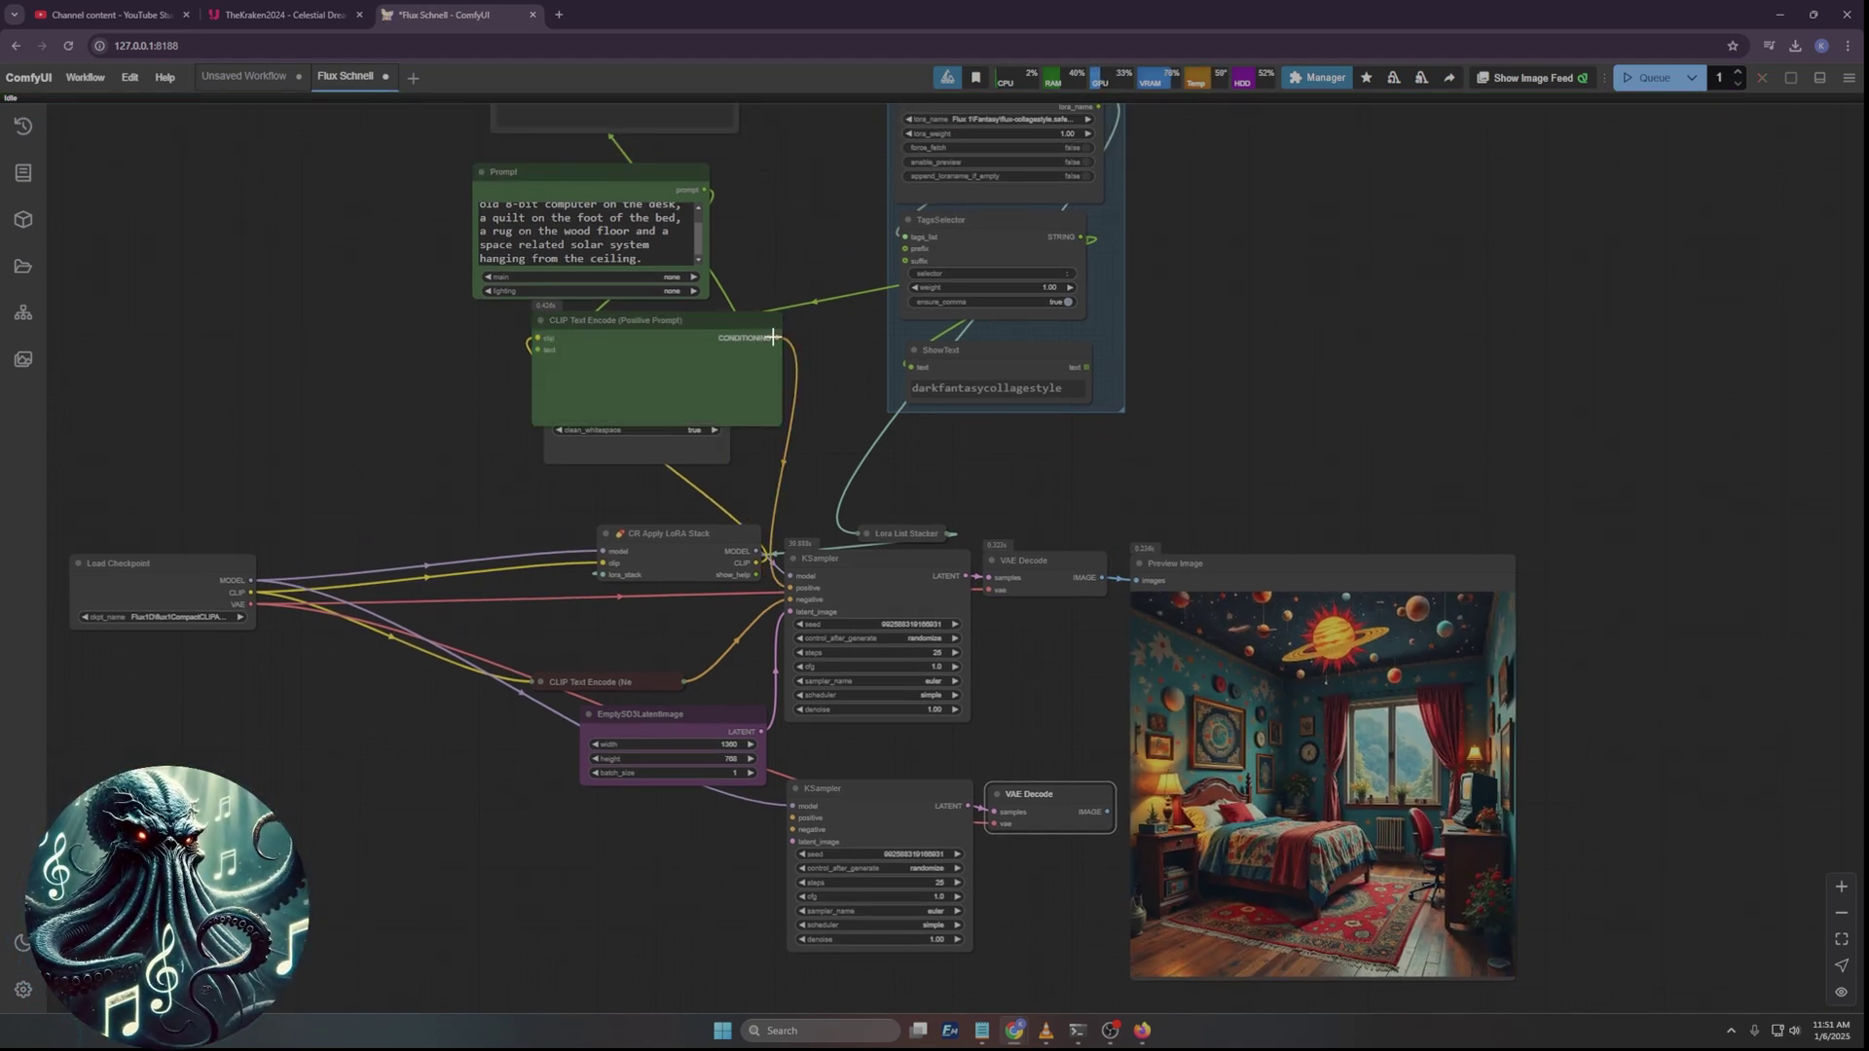
drag(772, 337, 793, 817)
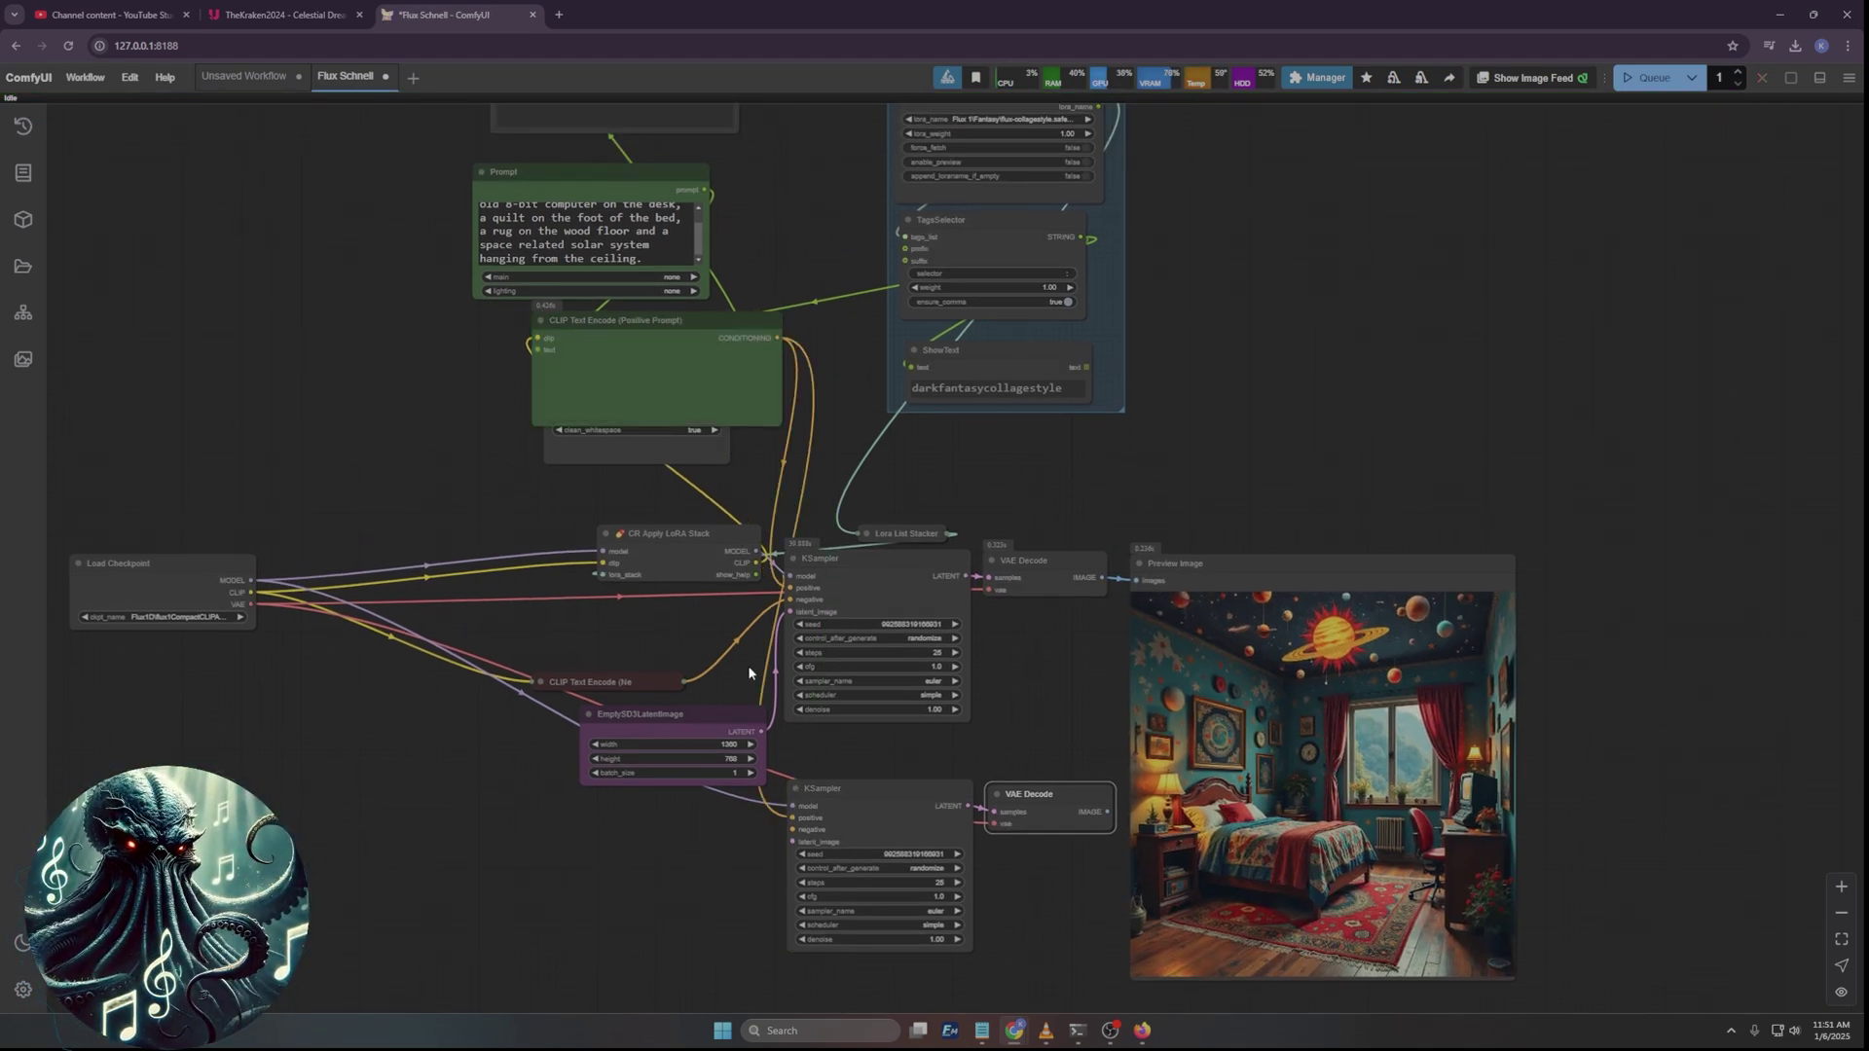
click(540, 321)
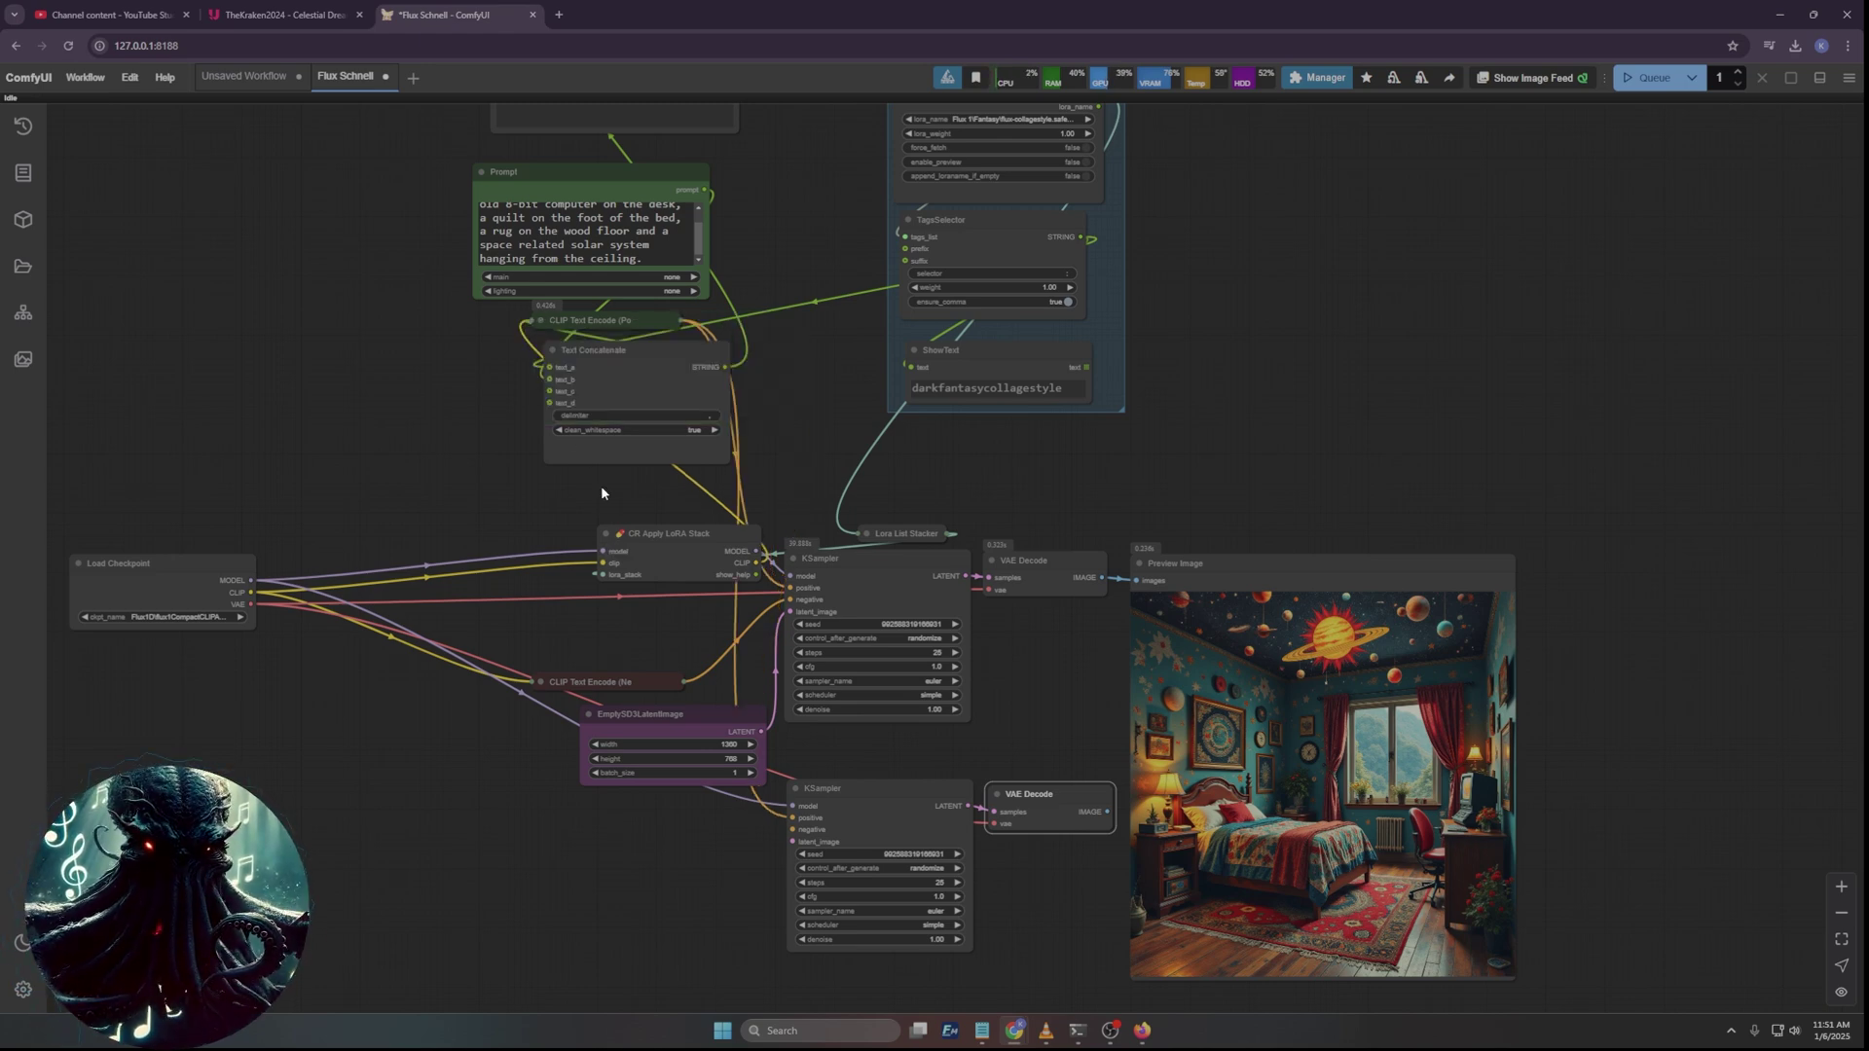
click(542, 682)
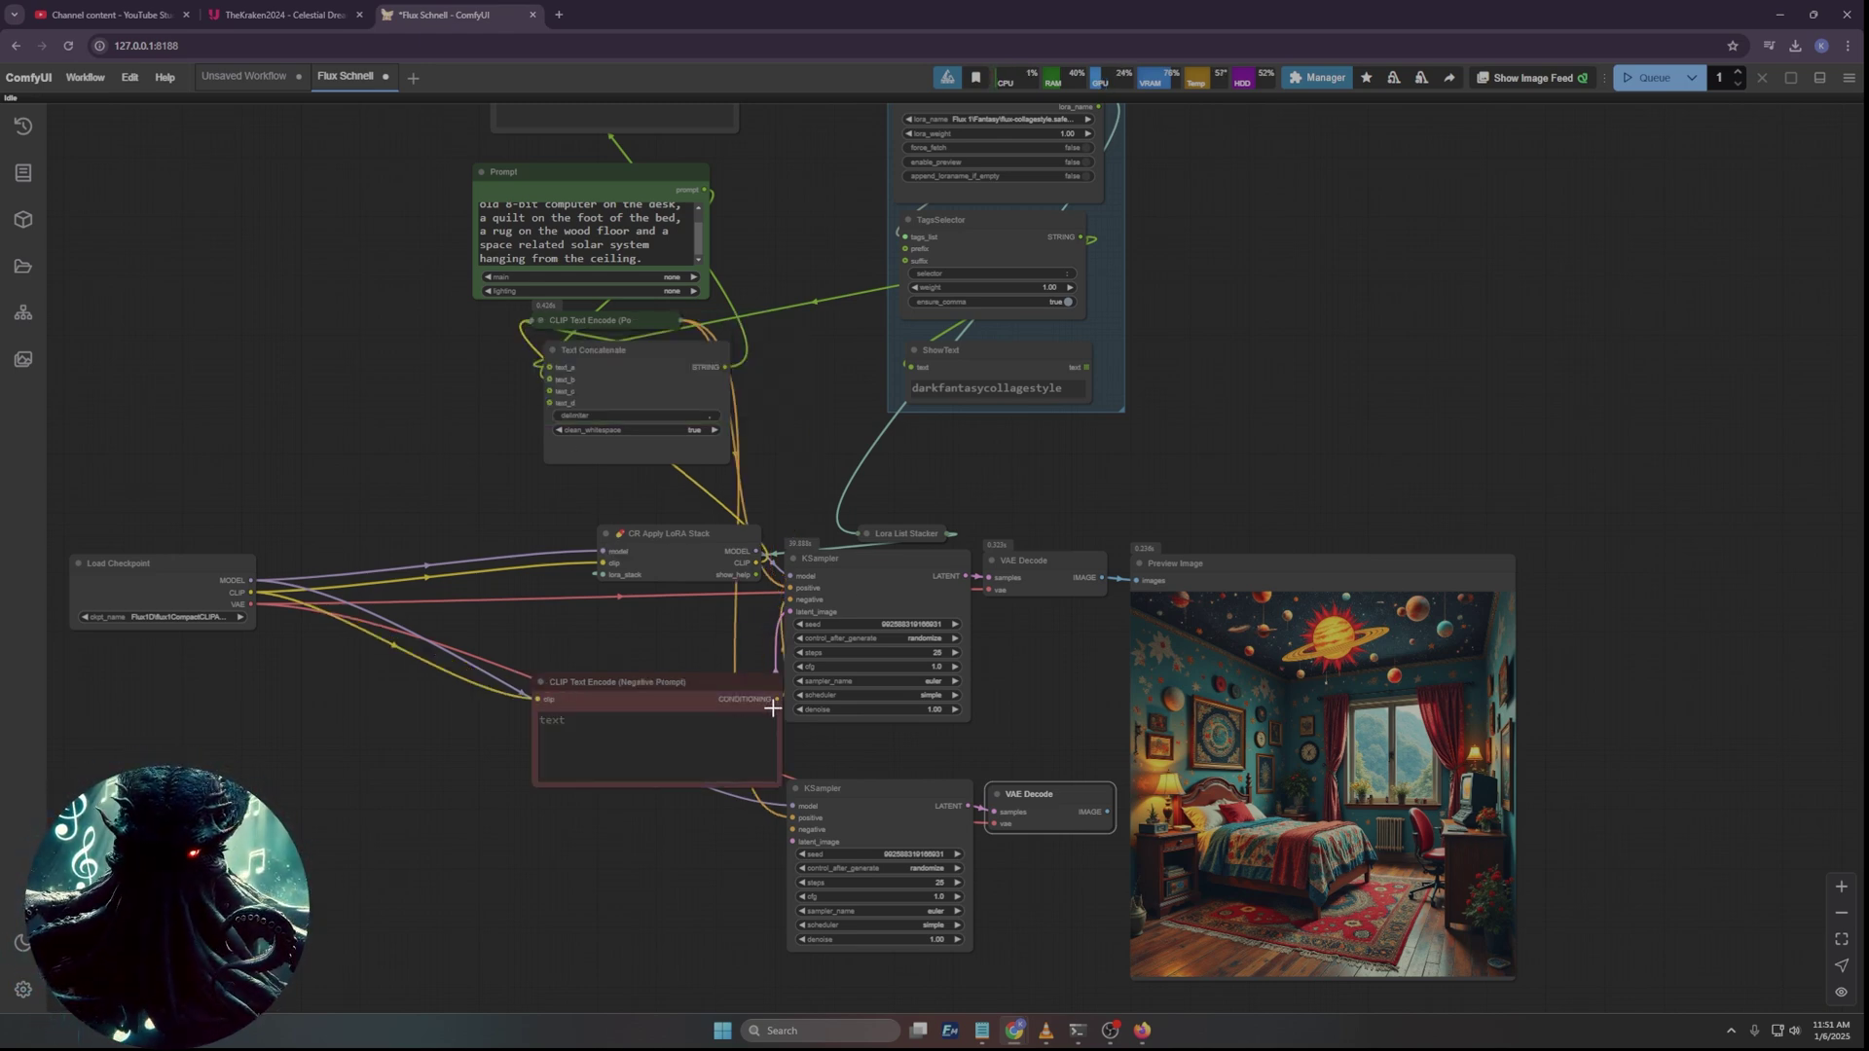
drag(779, 699, 793, 830)
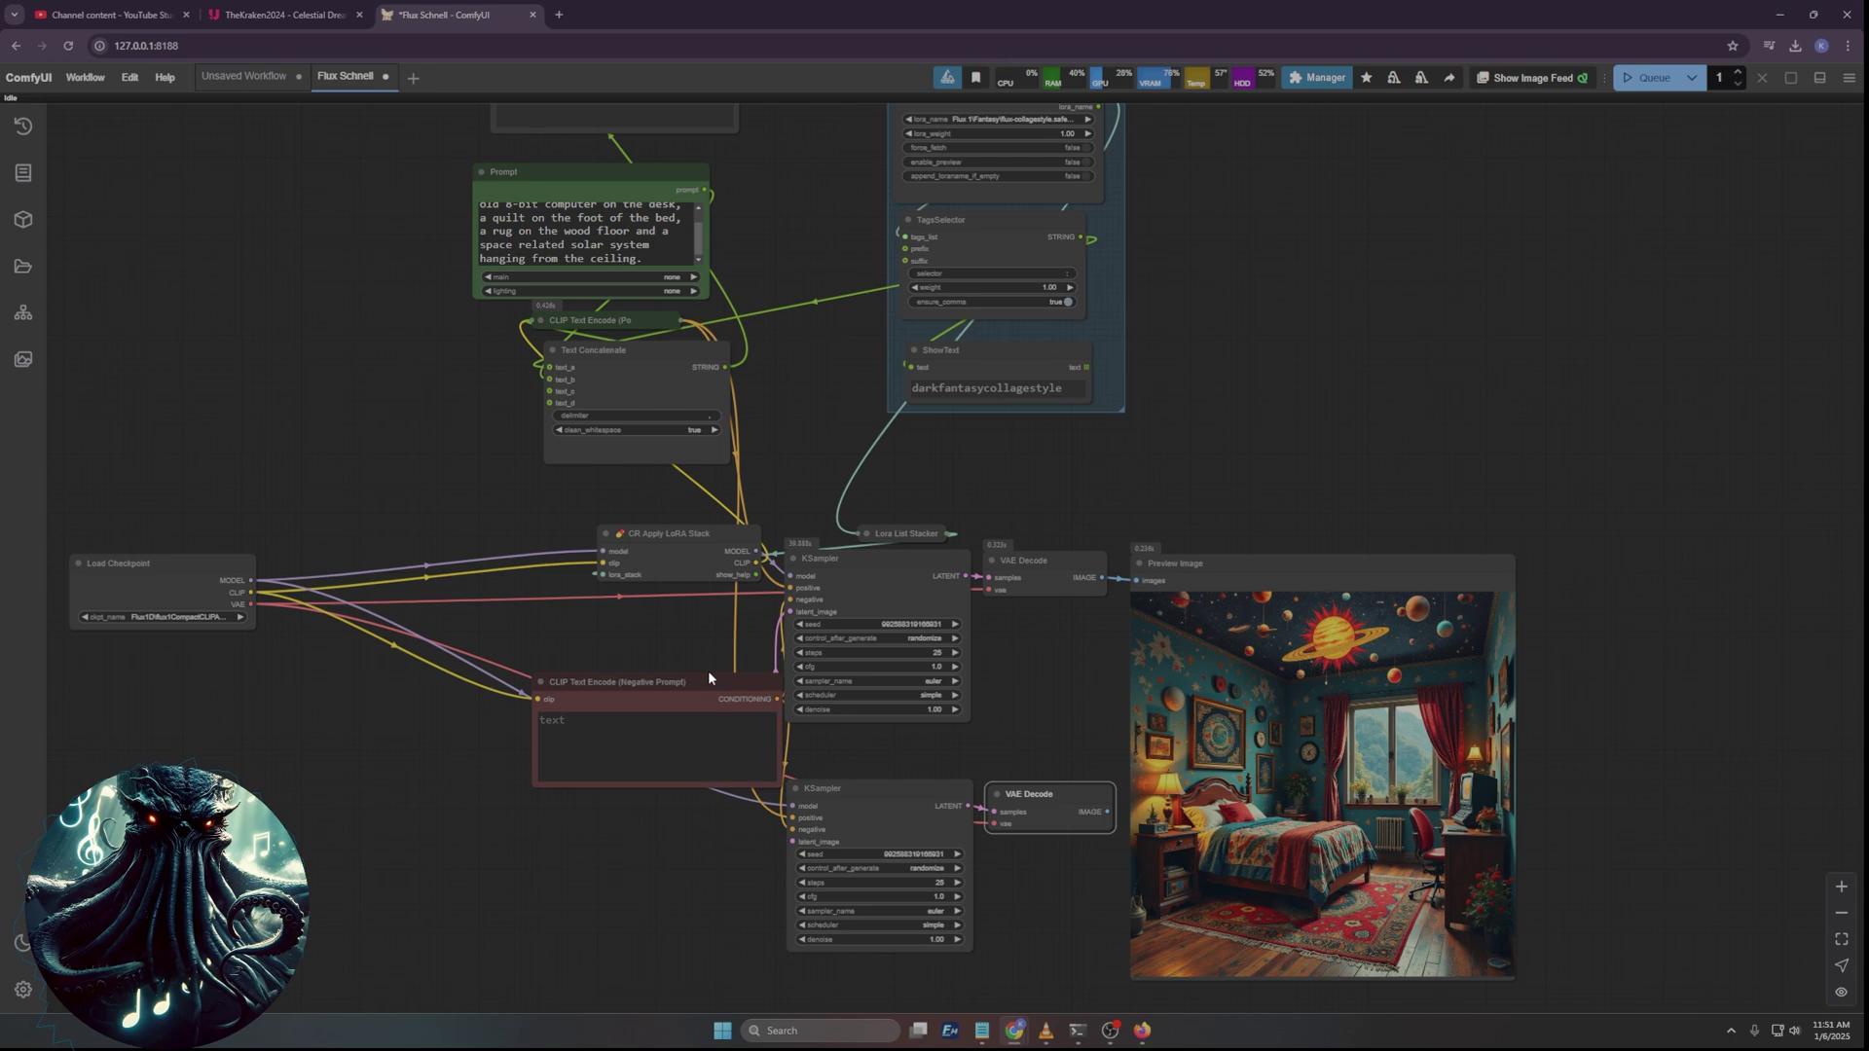
drag(594, 687, 568, 680)
click(516, 675)
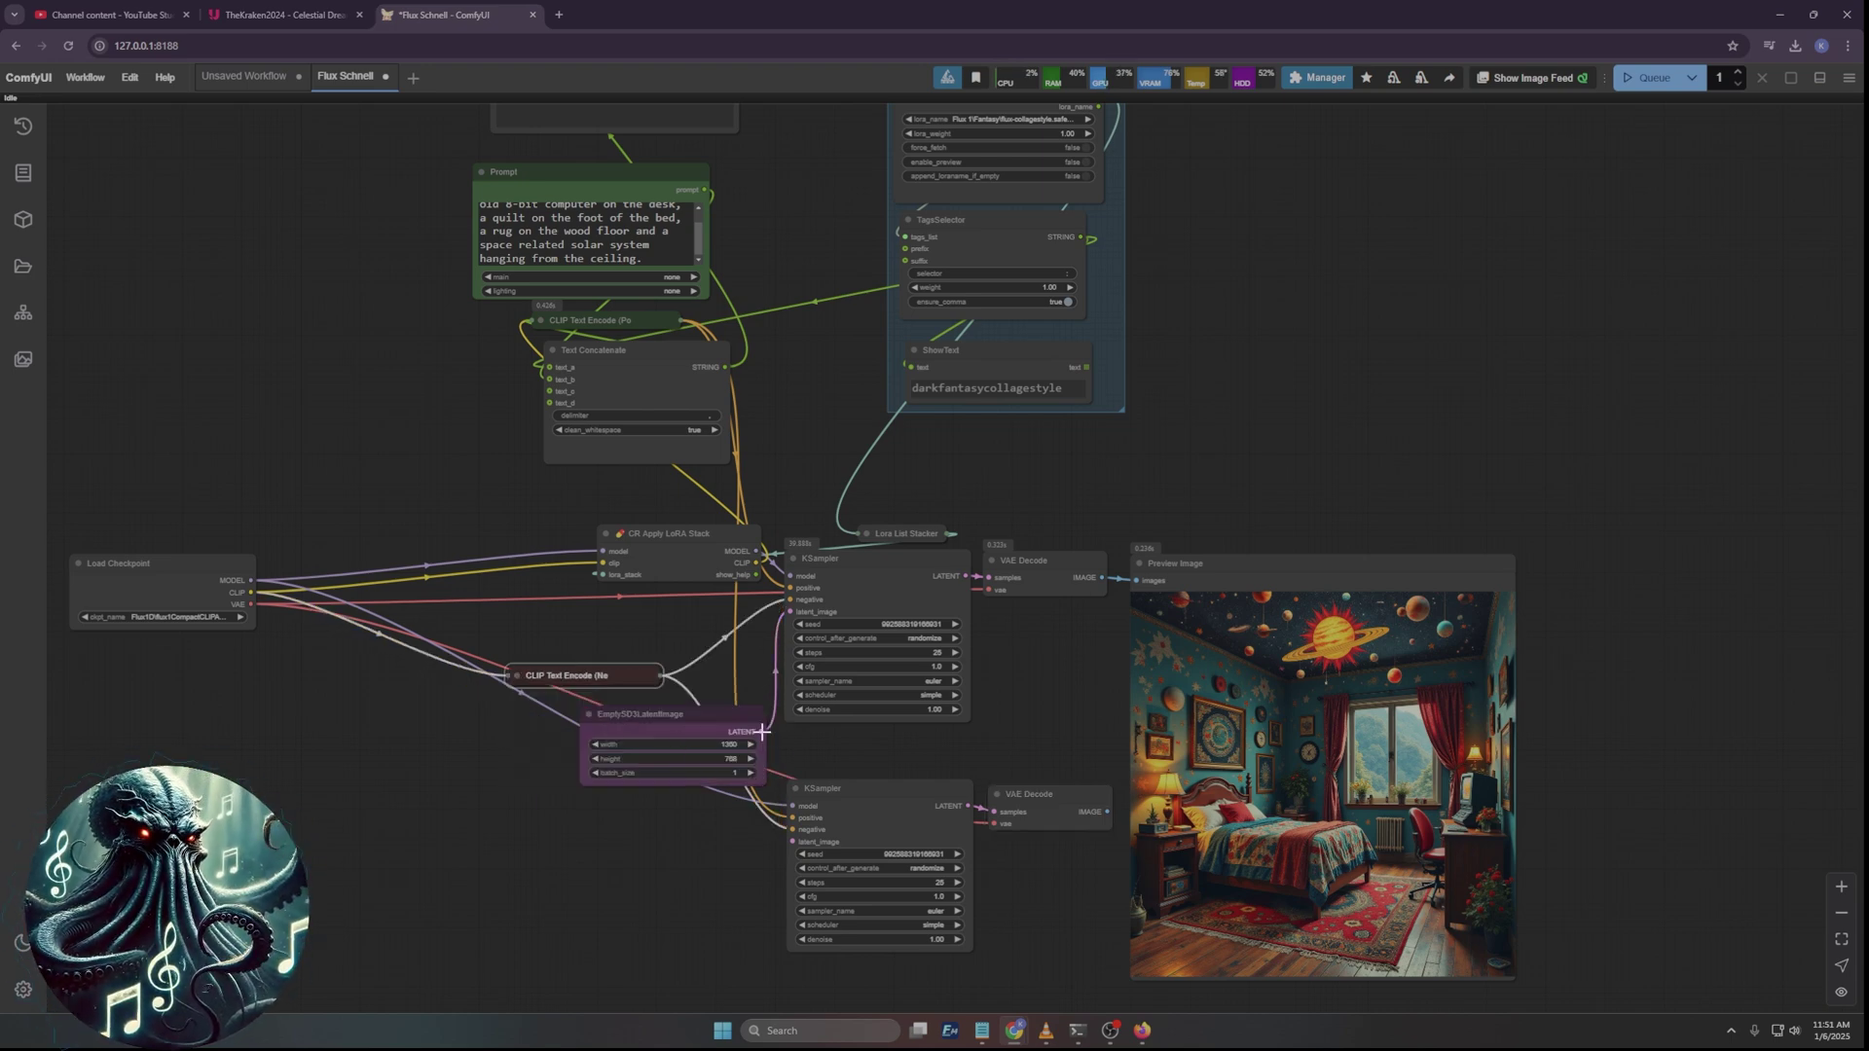
drag(762, 731, 793, 842)
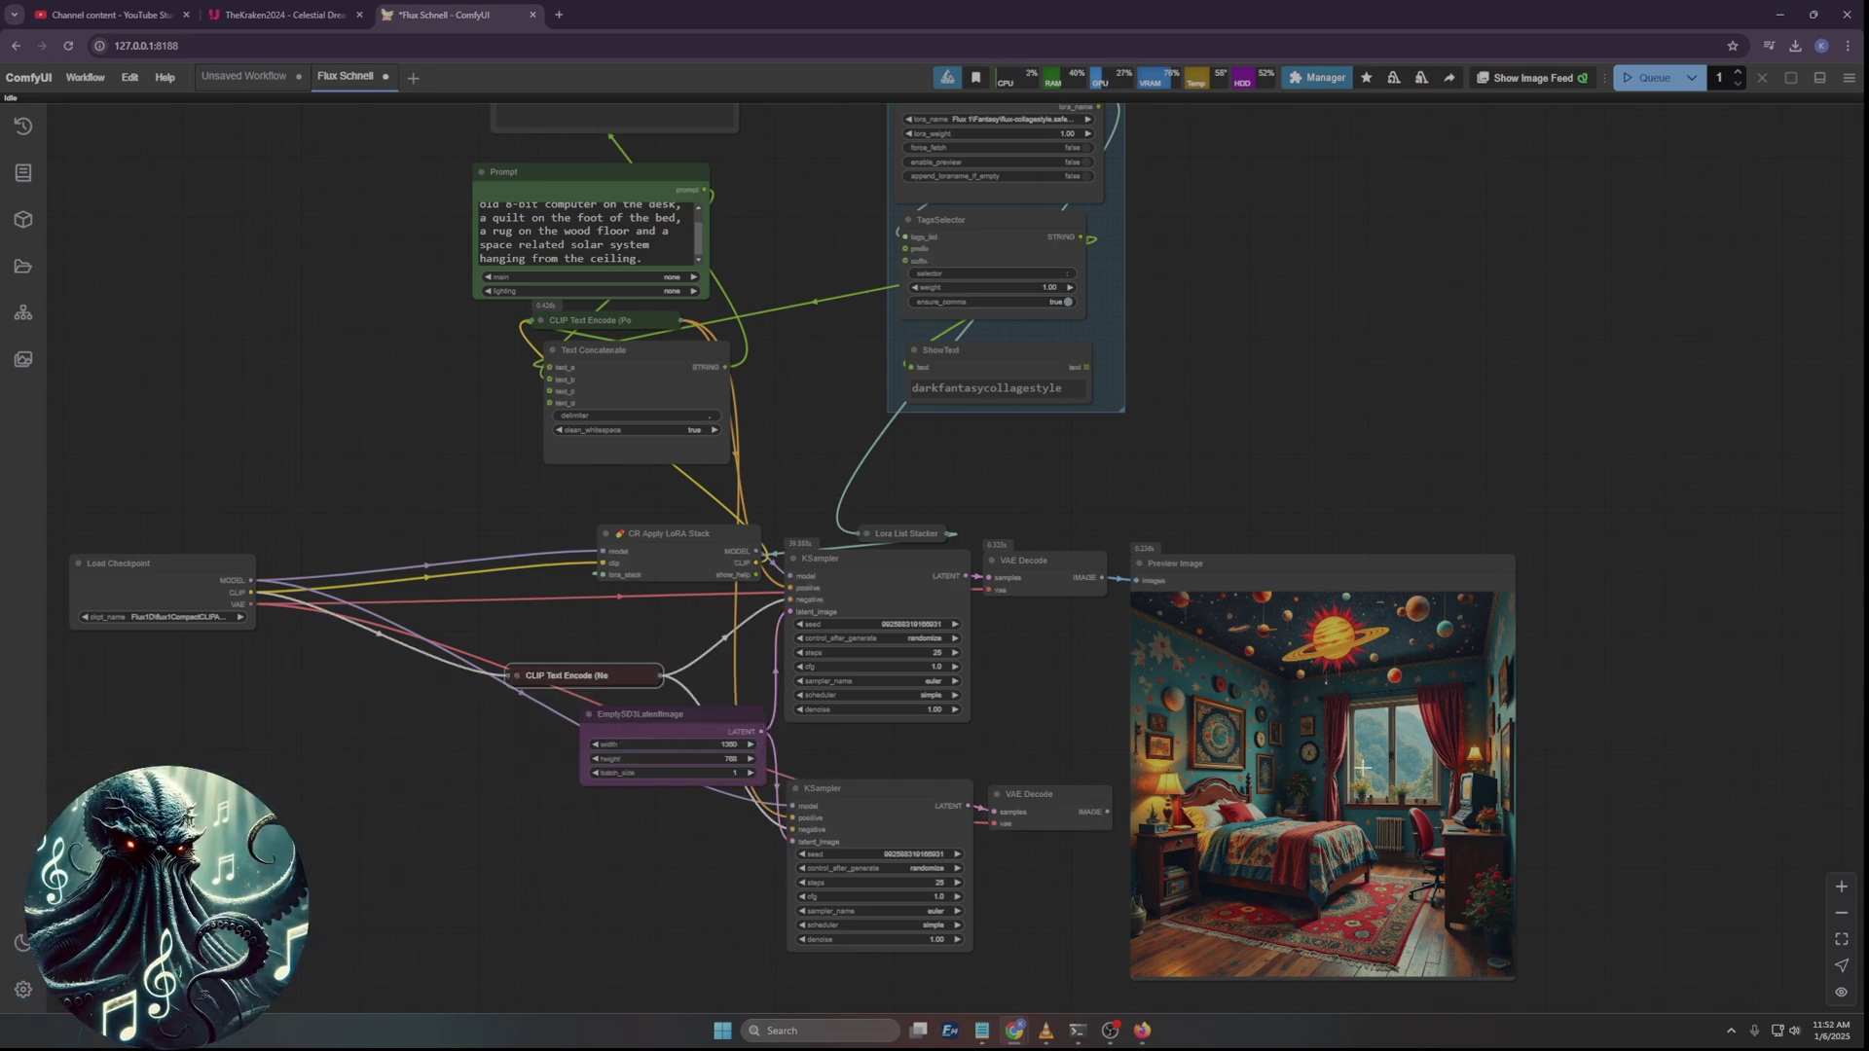
scroll(1362, 768, up, 12)
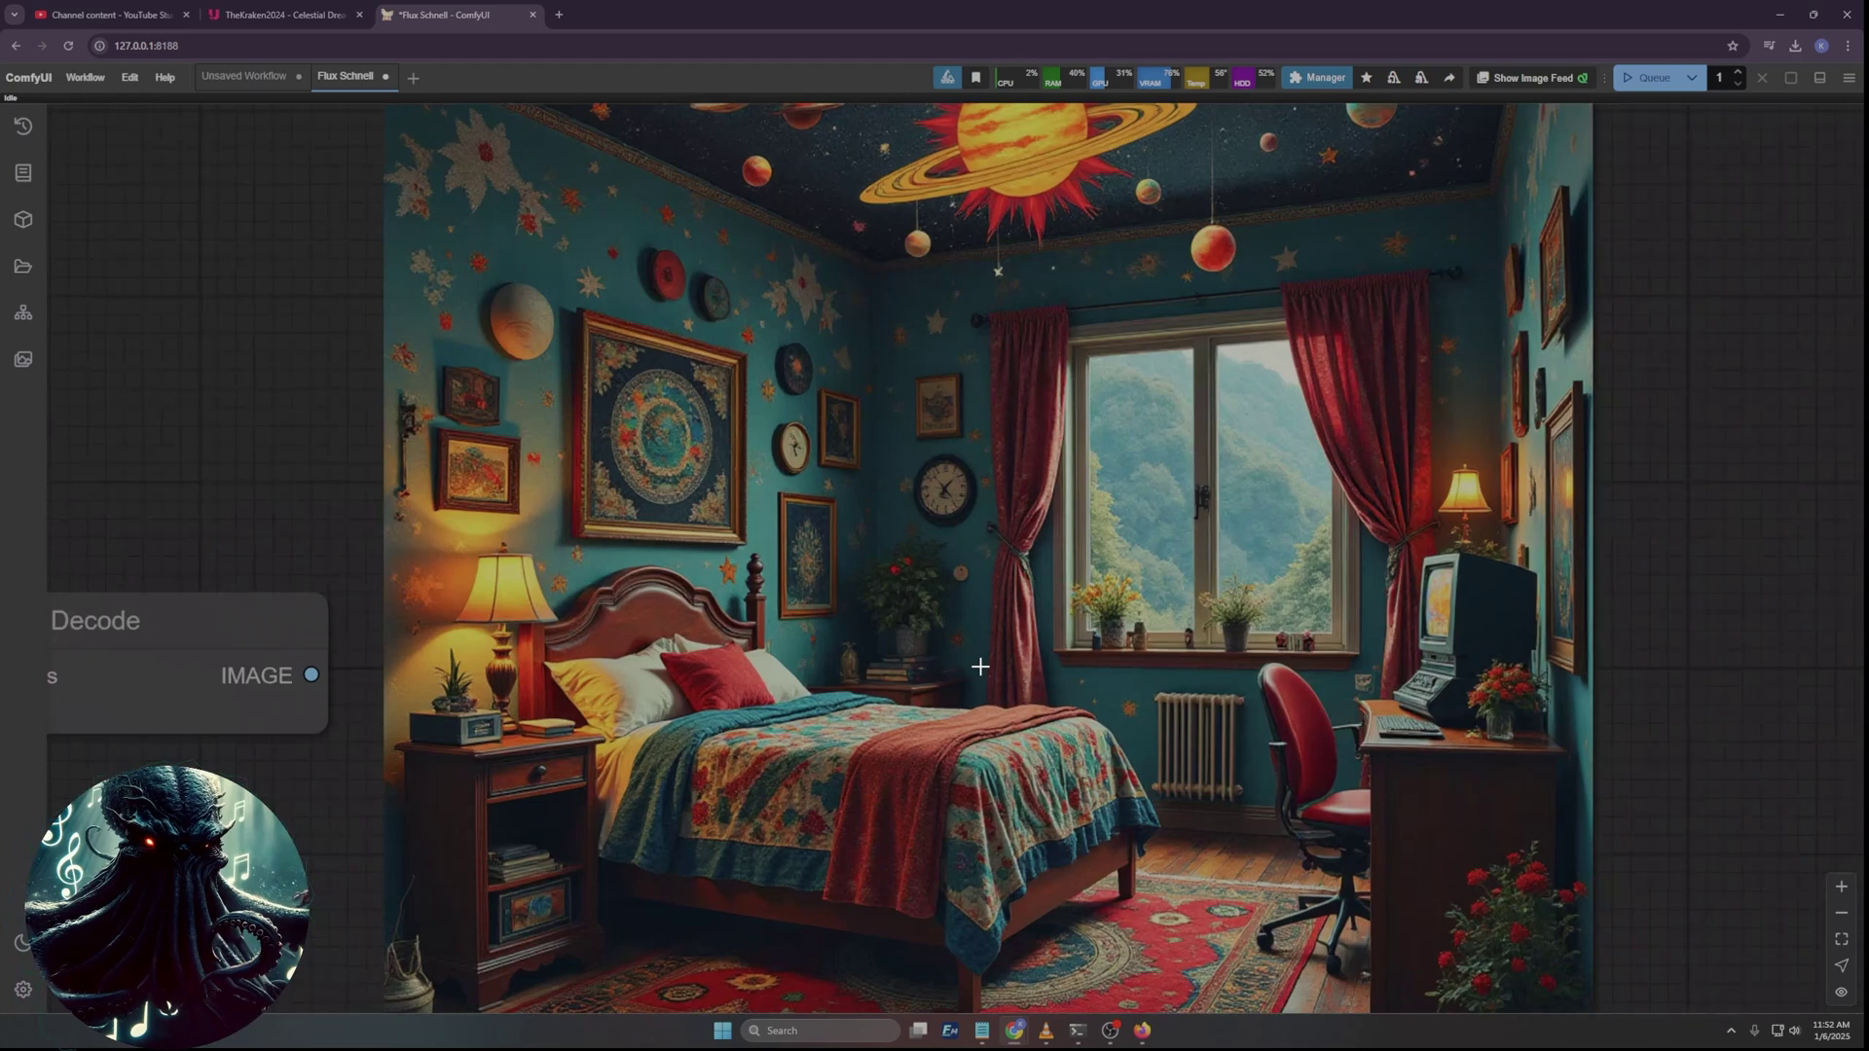
Set the upper KSampler's scheduler to normal and its steps to 30.
scroll(593, 515, up, 3)
scroll(598, 518, down, 12)
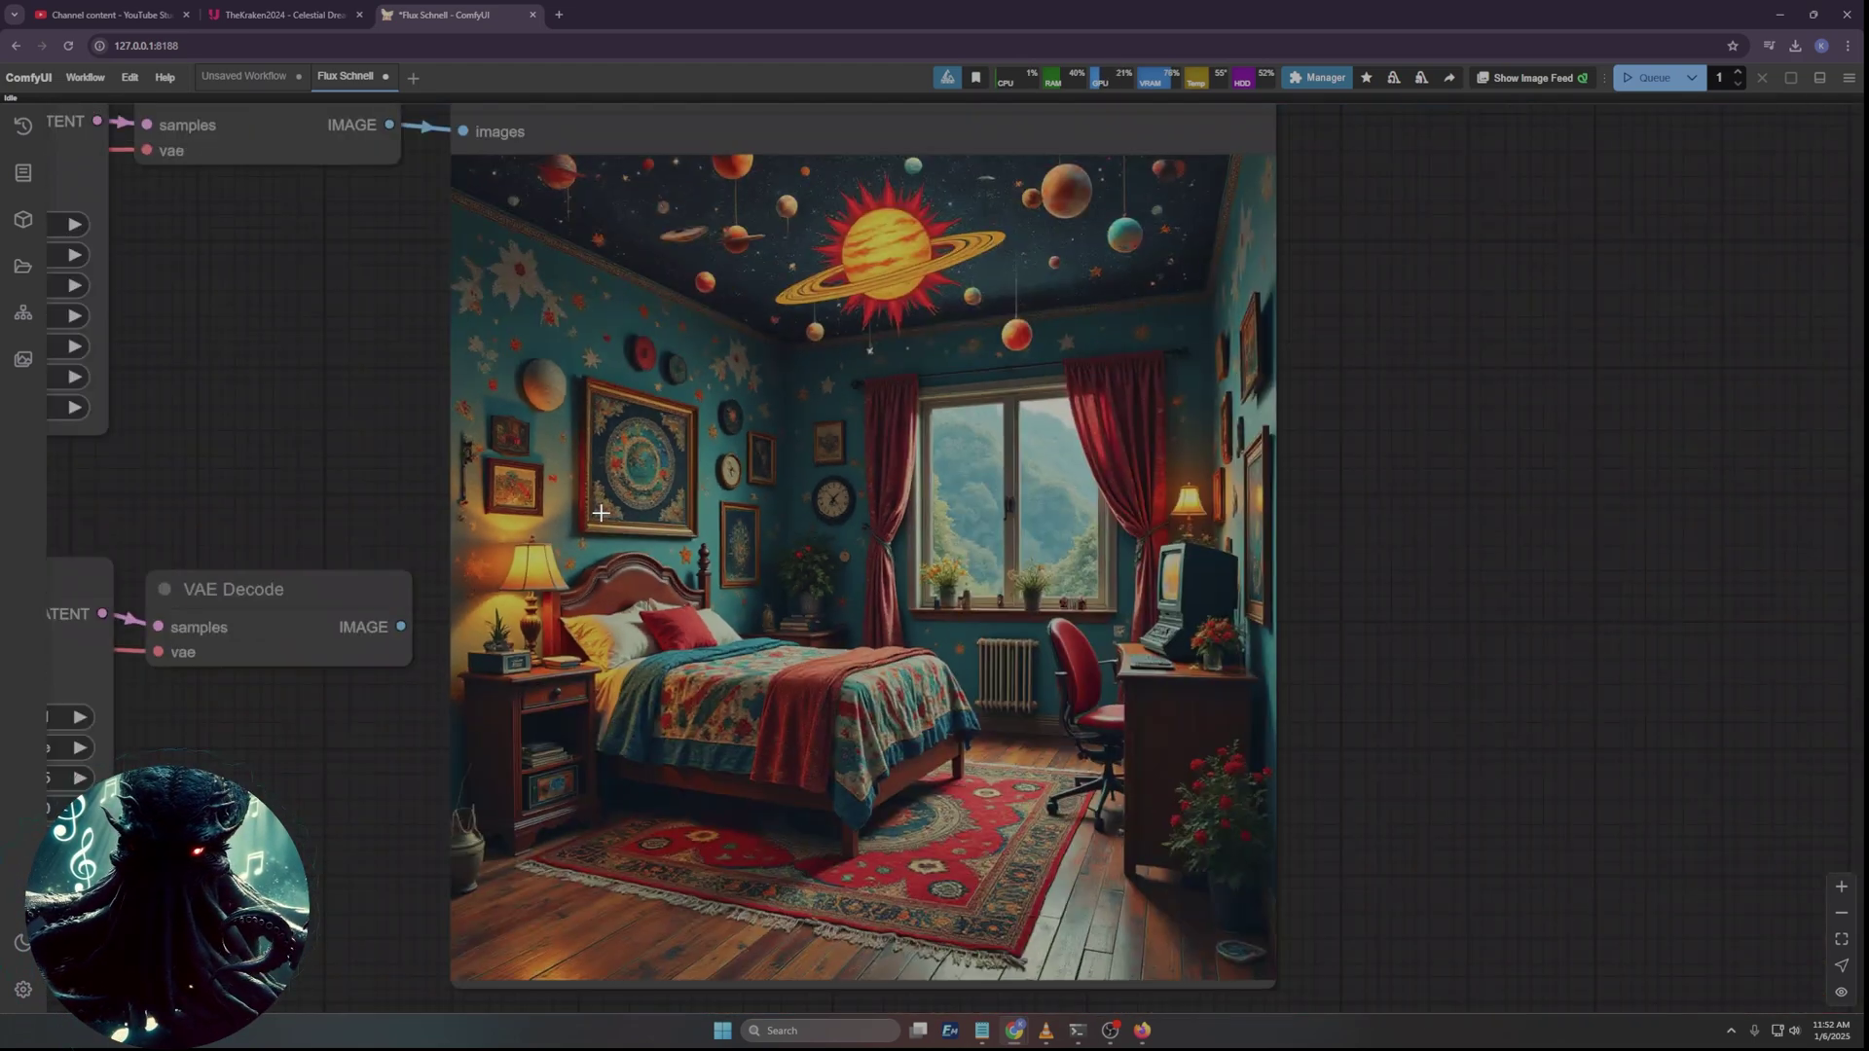
drag(587, 238, 1074, 446)
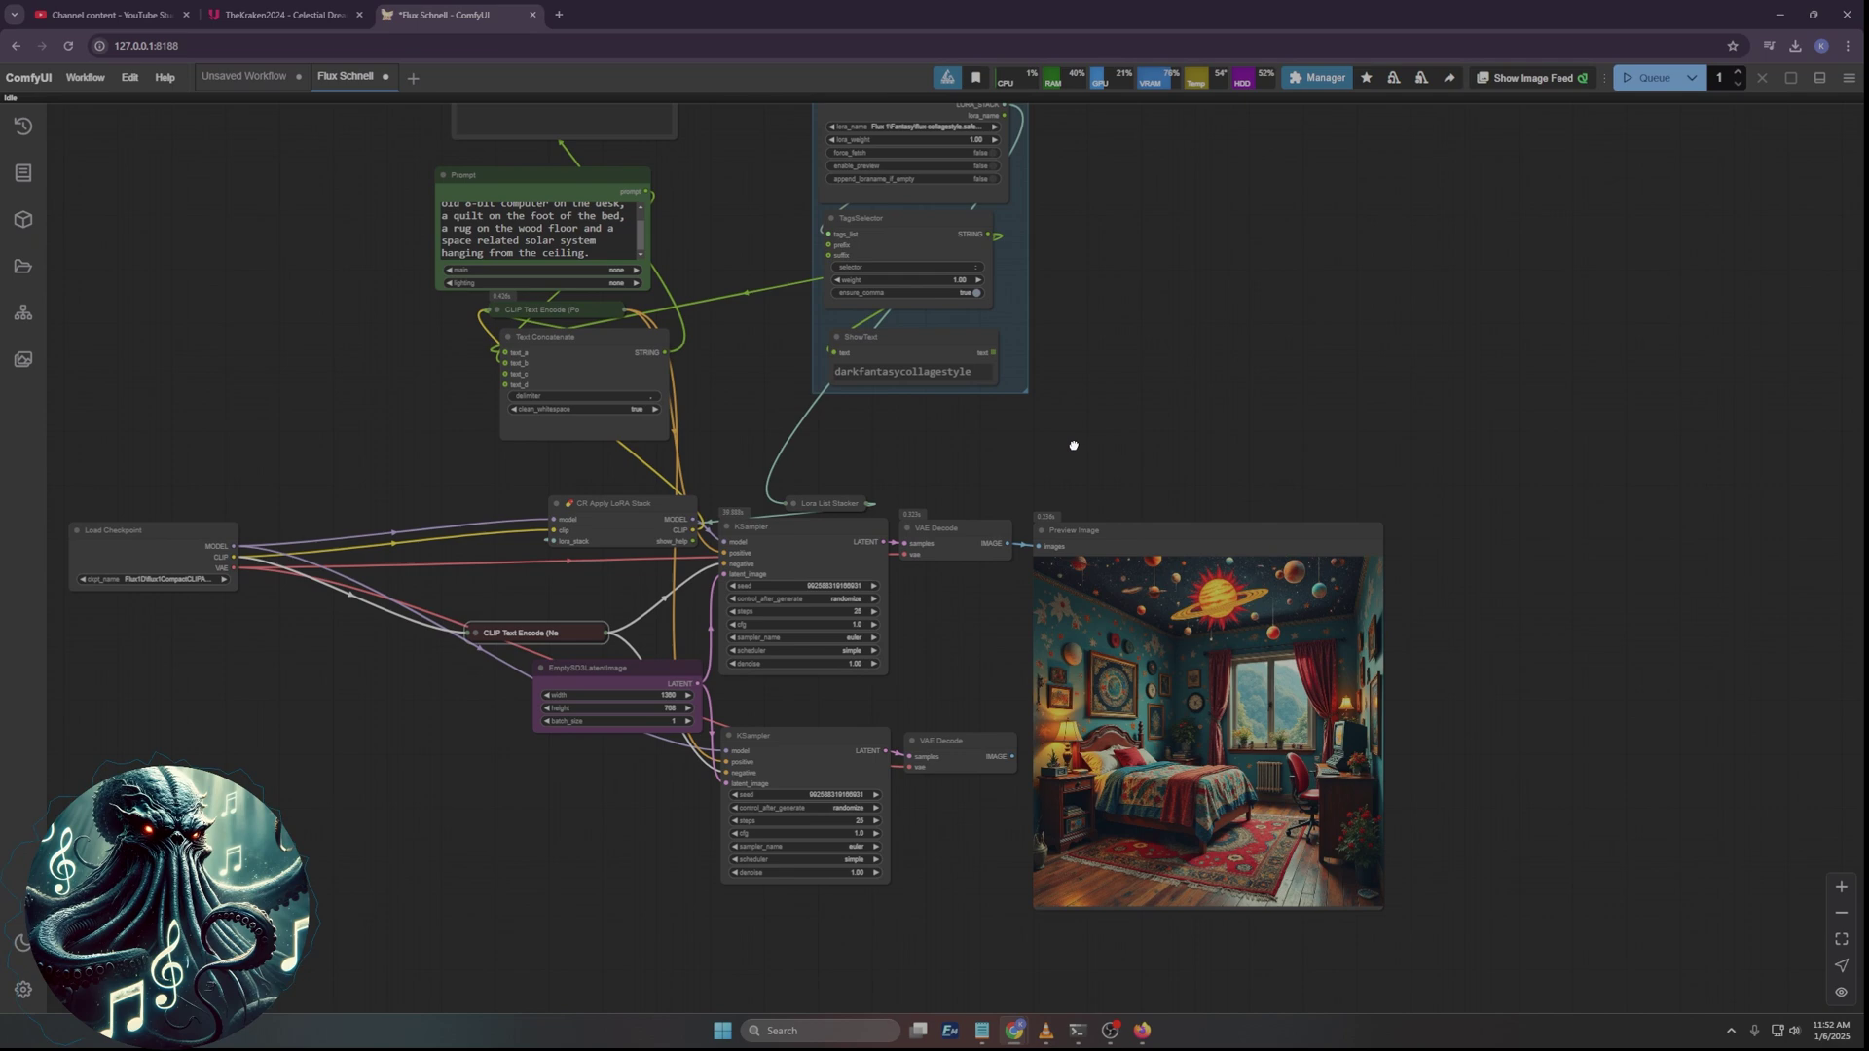
scroll(846, 603, up, 8)
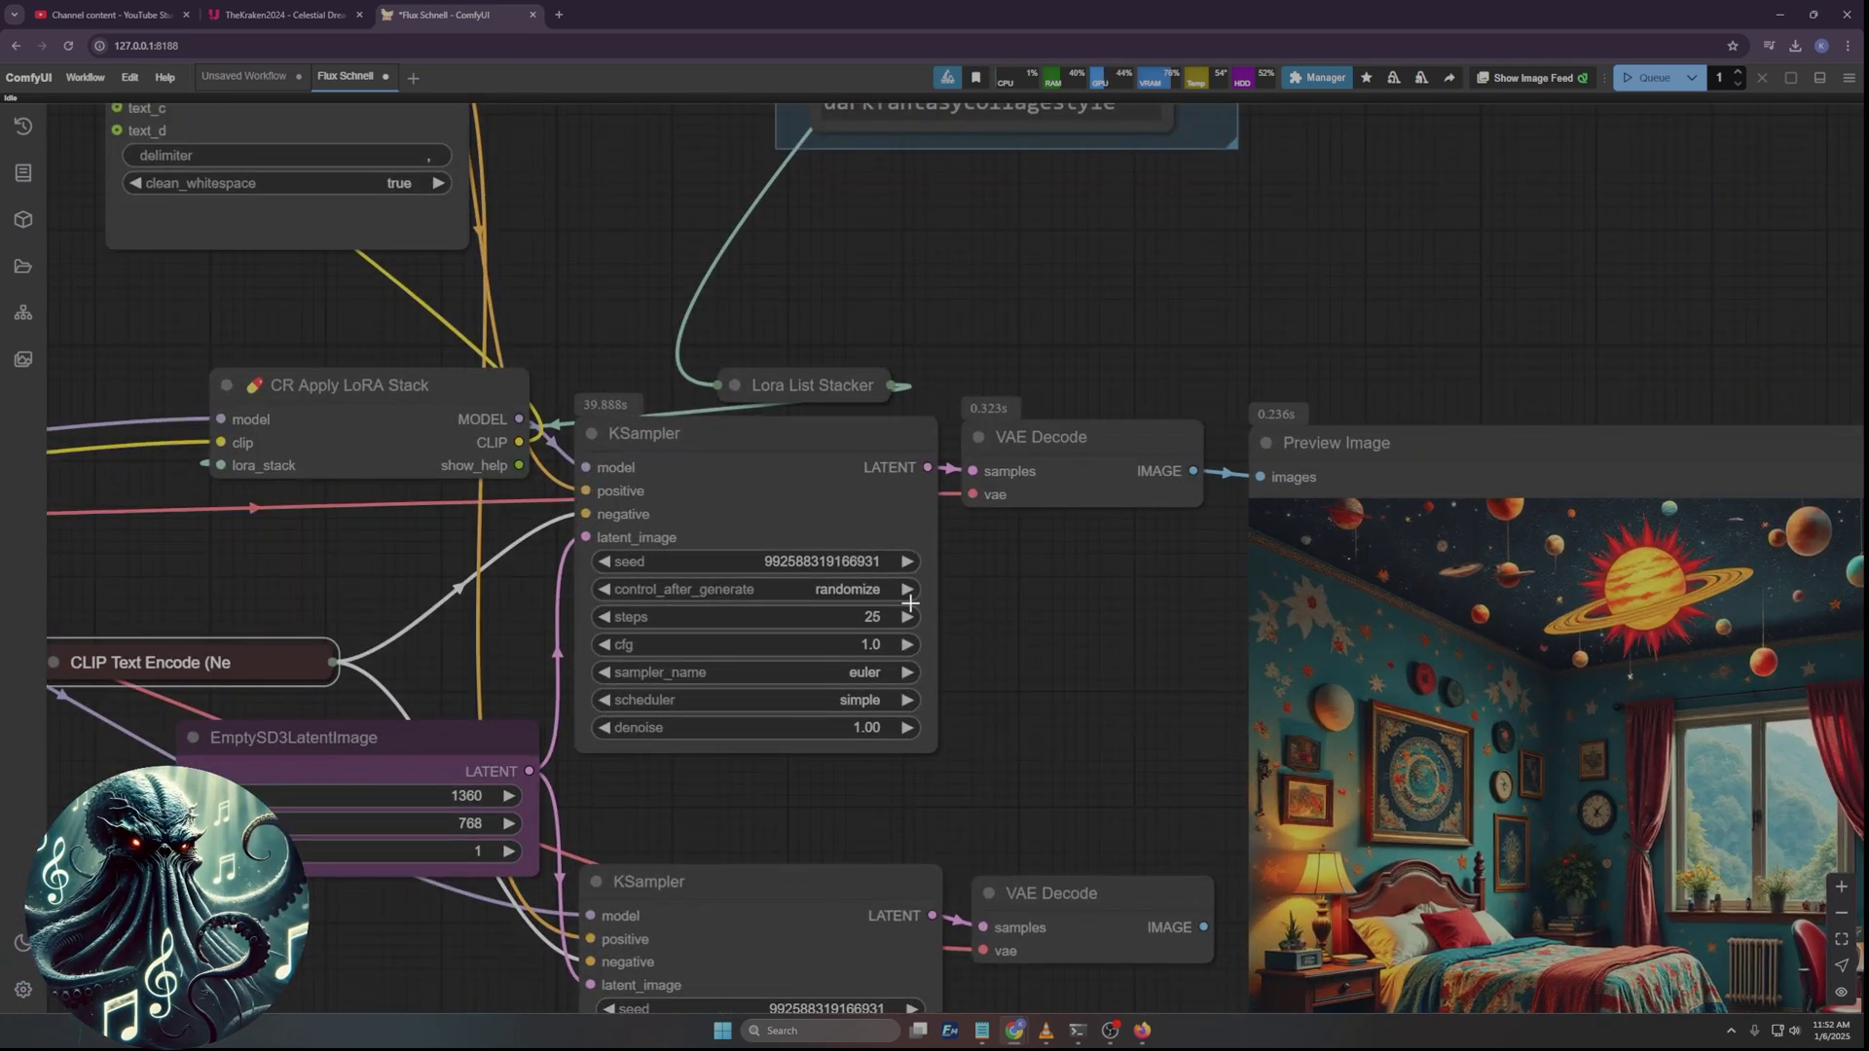
click(857, 701)
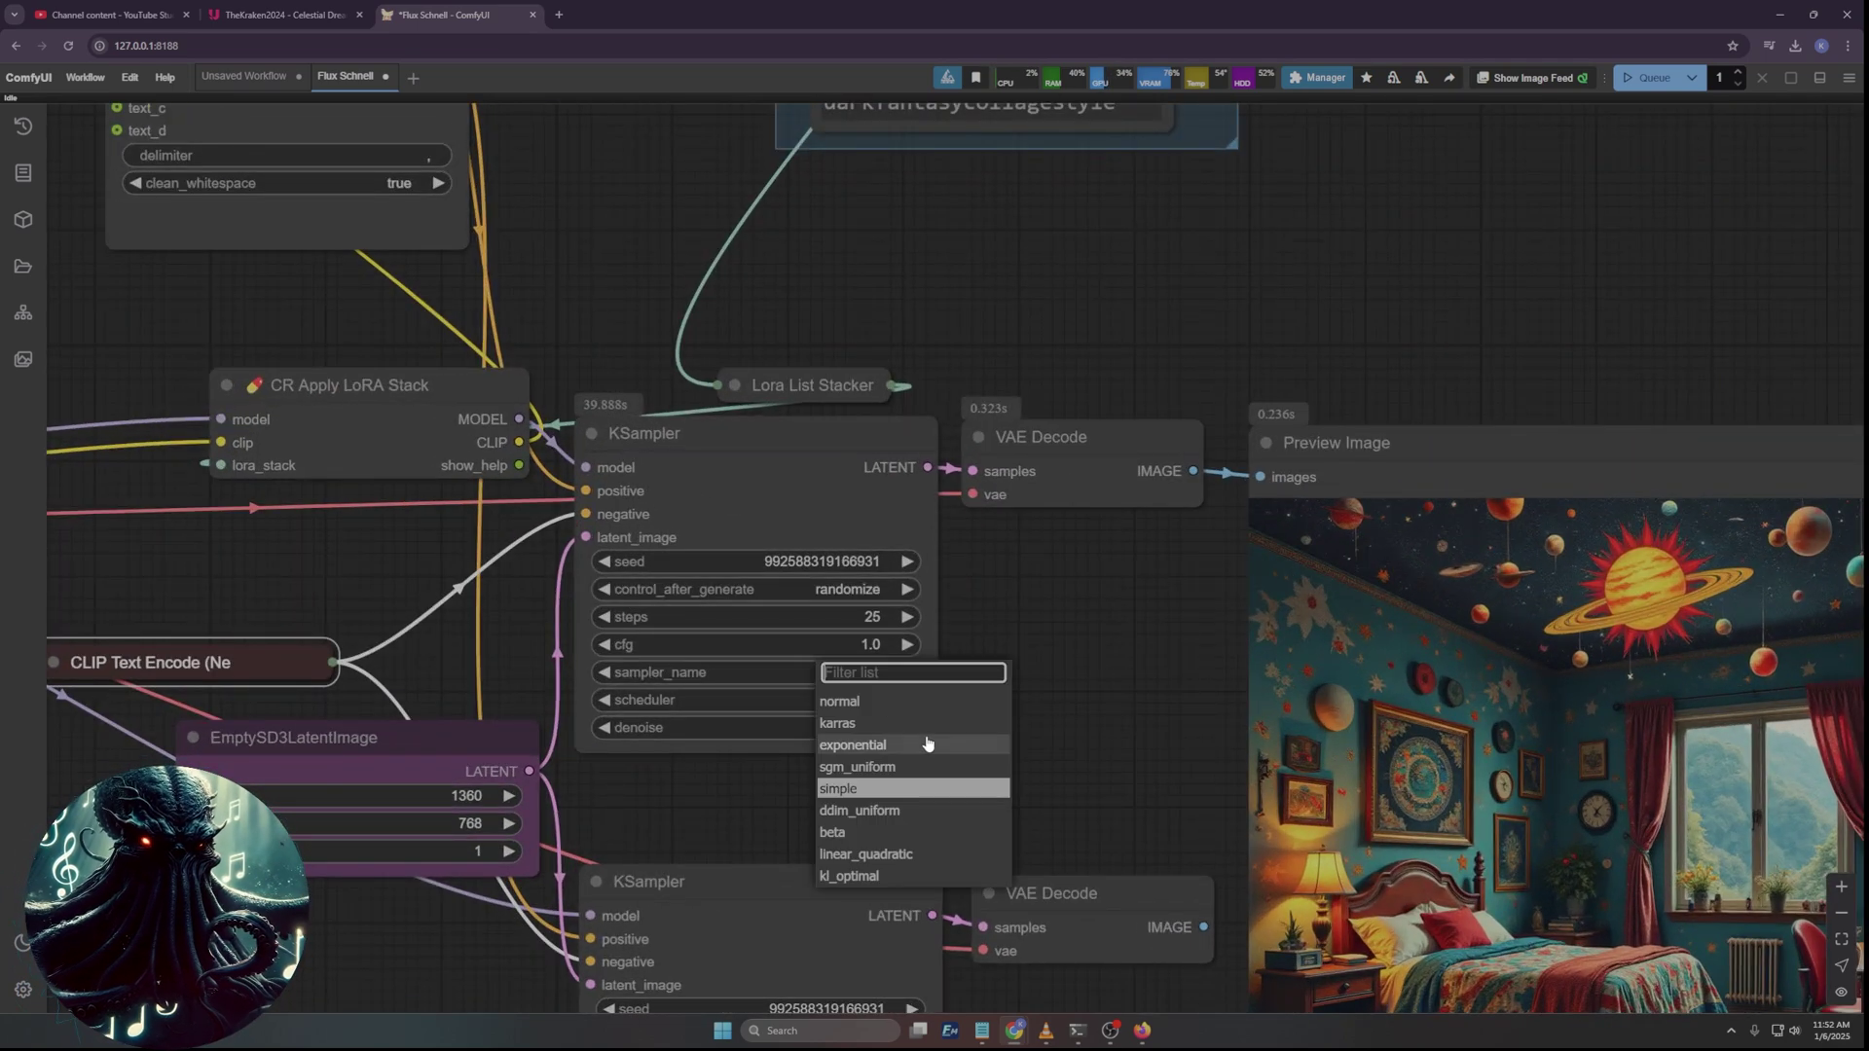
click(839, 701)
click(912, 617)
click(912, 617)
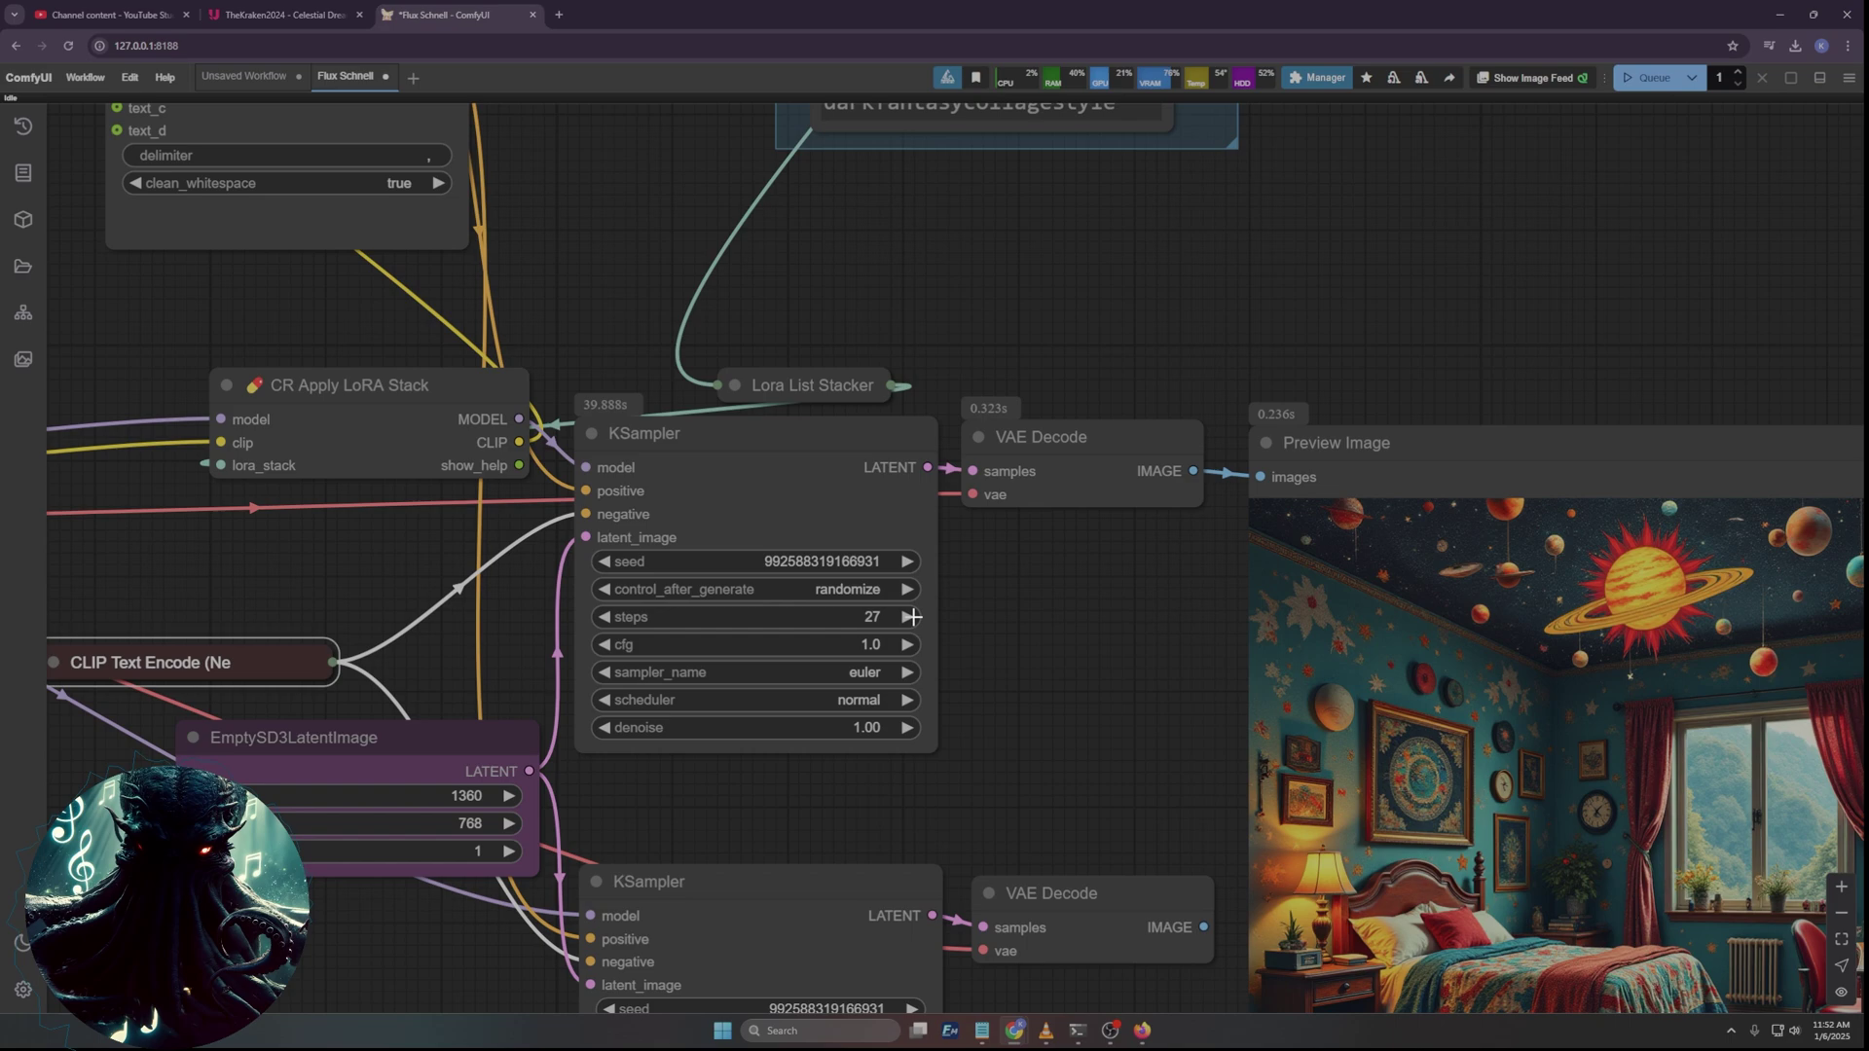
click(912, 617)
click(912, 617)
Check the ckpt_name list and keep the current checkpoint model.
scroll(960, 678, left, 10)
scroll(961, 677, up, 4)
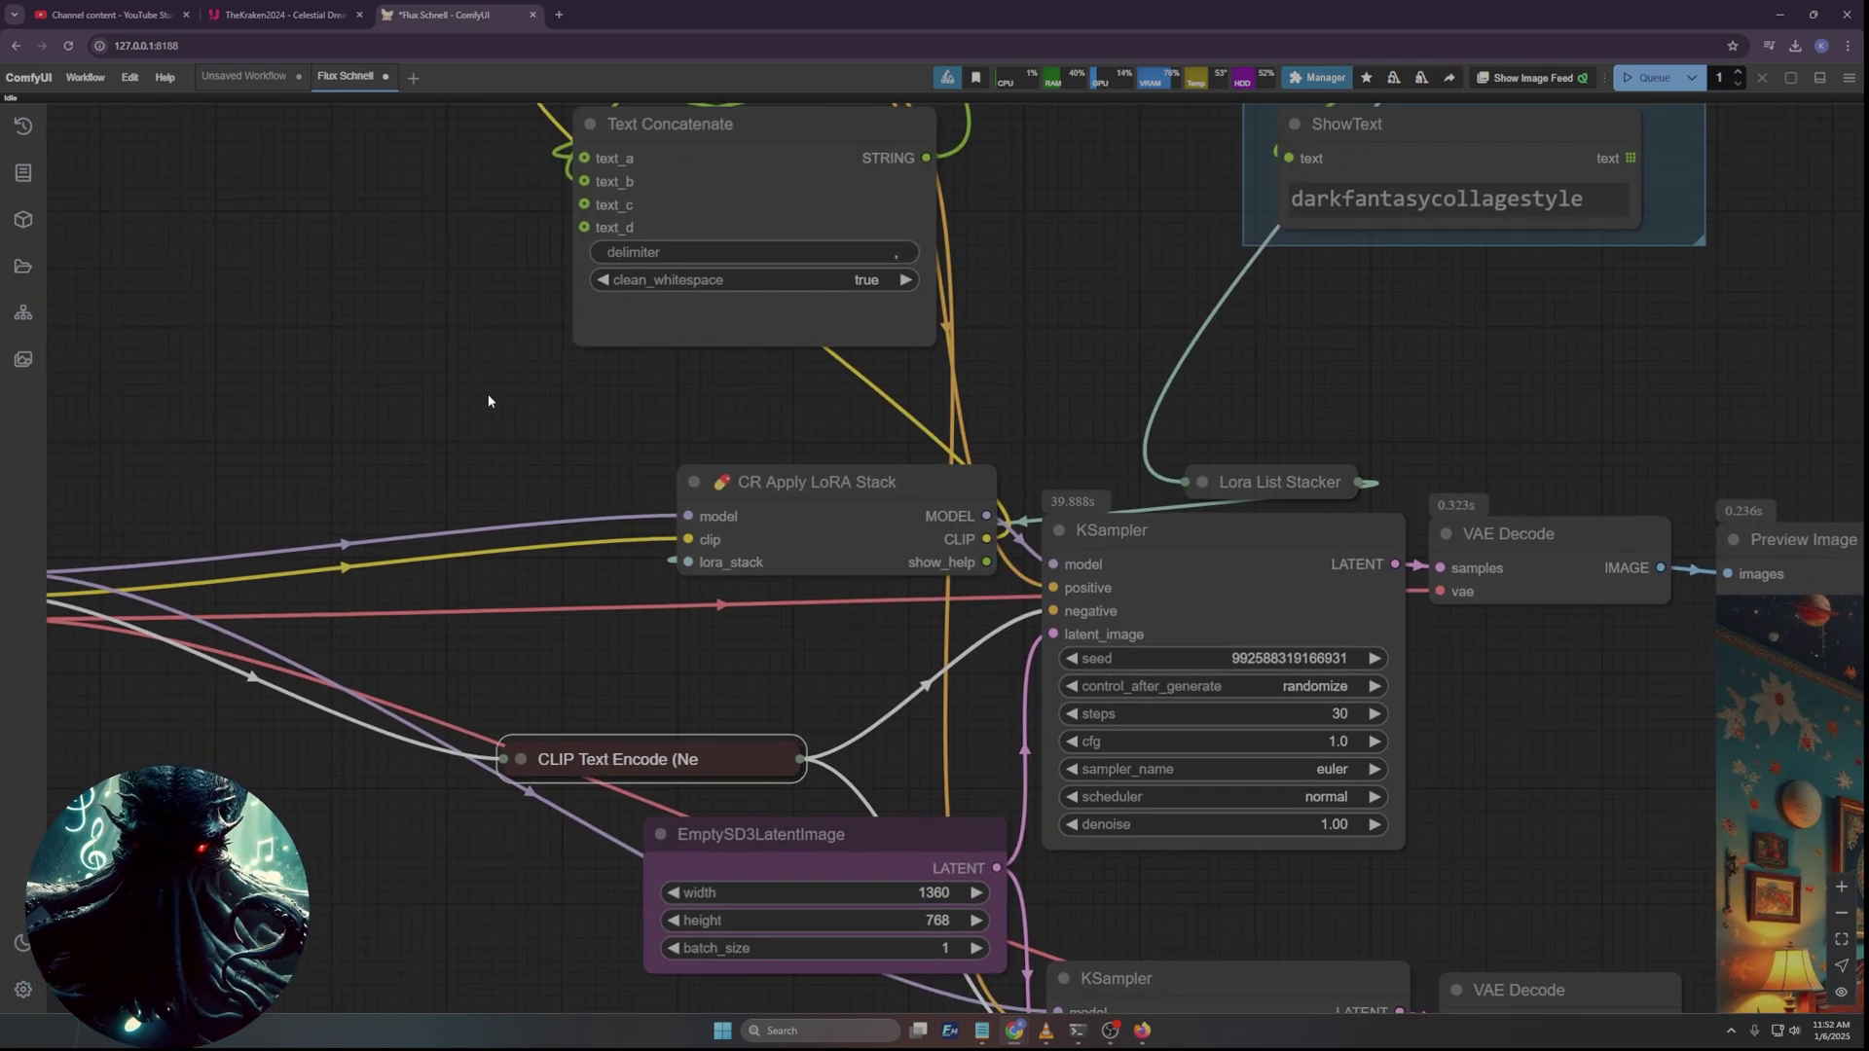
scroll(697, 542, down, 1)
scroll(551, 667, up, 5)
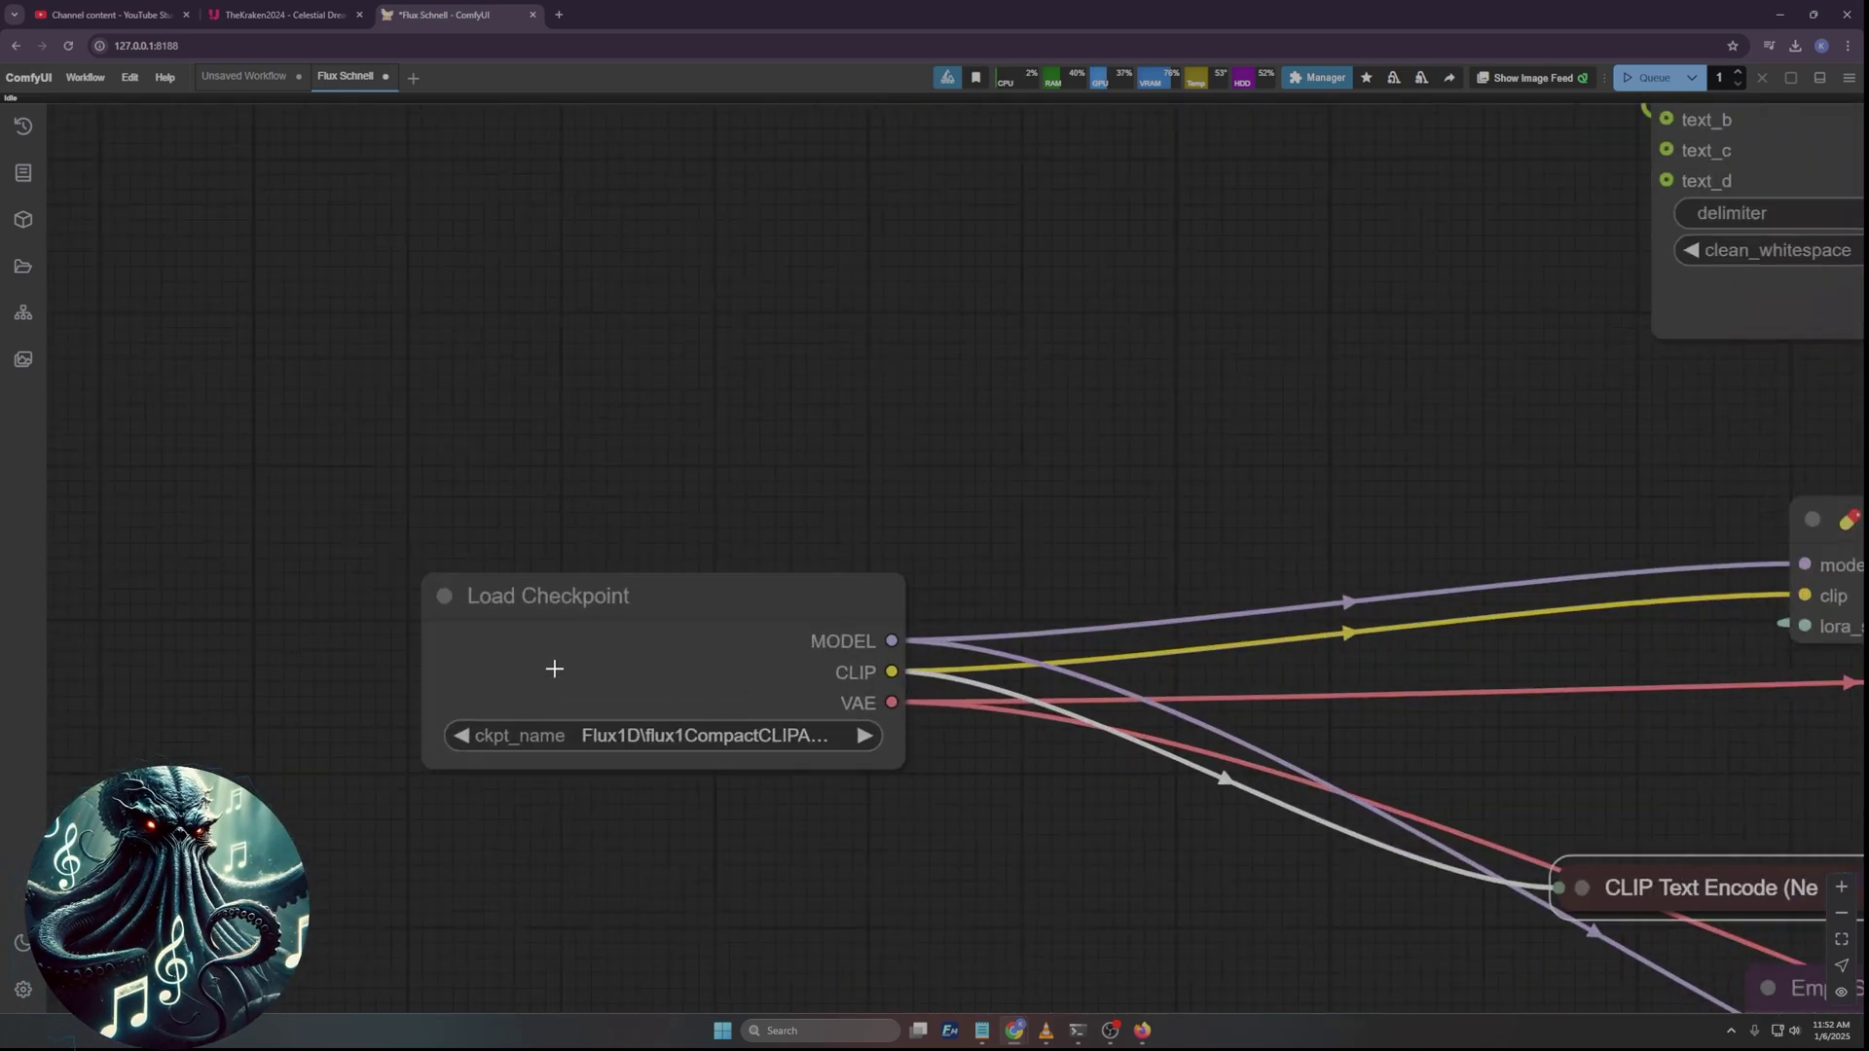
click(788, 728)
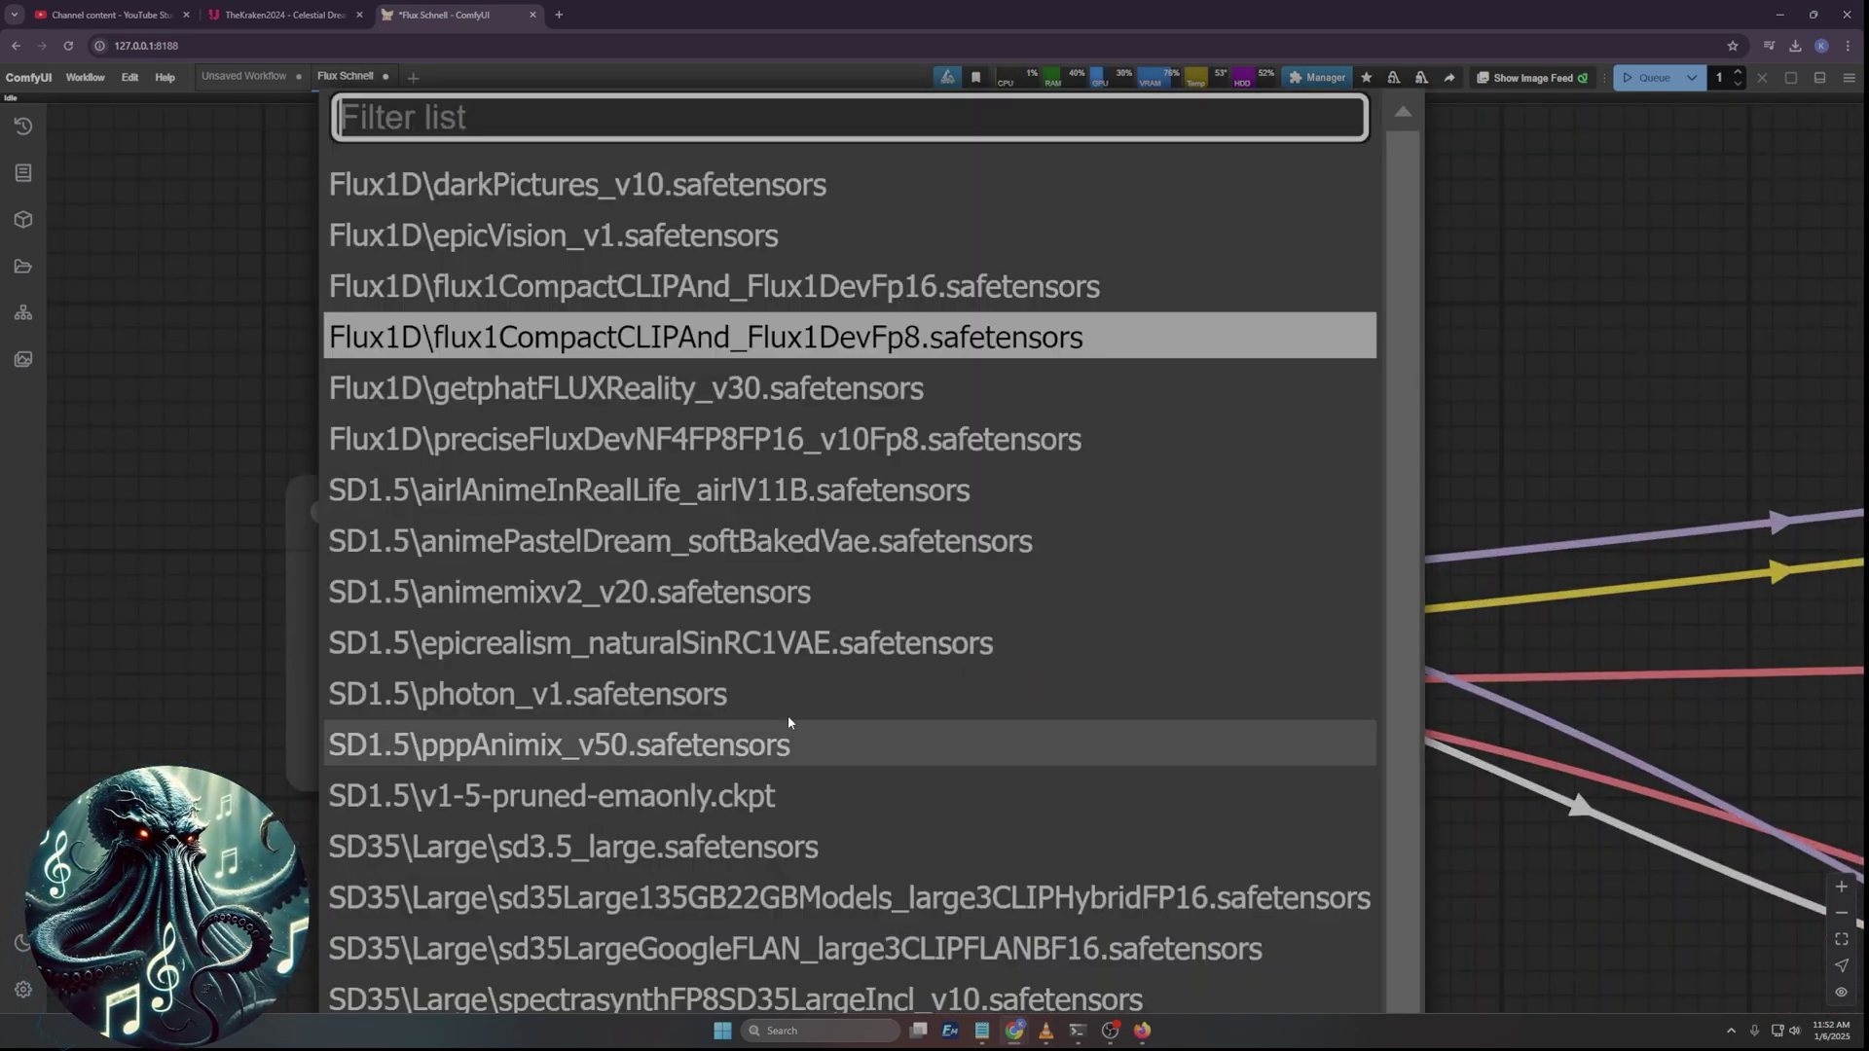
click(846, 292)
scroll(483, 493, down, 10)
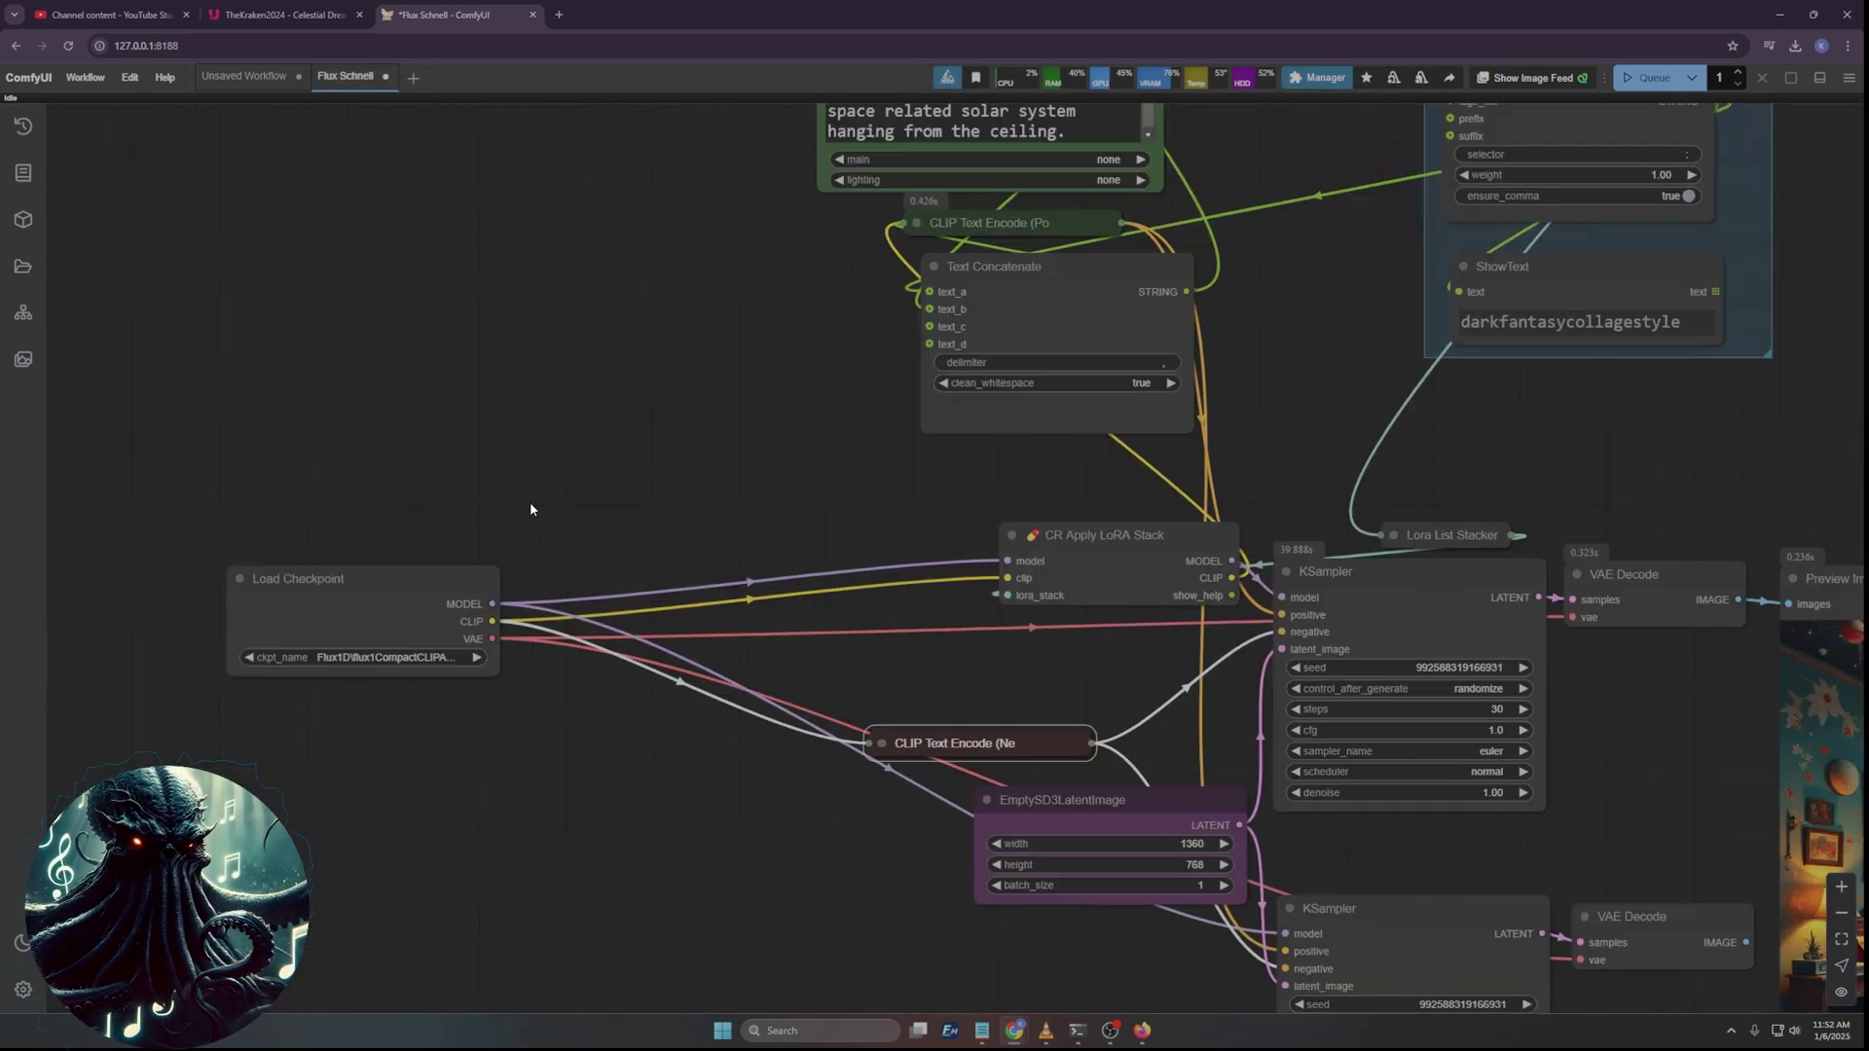
scroll(543, 436, down, 6)
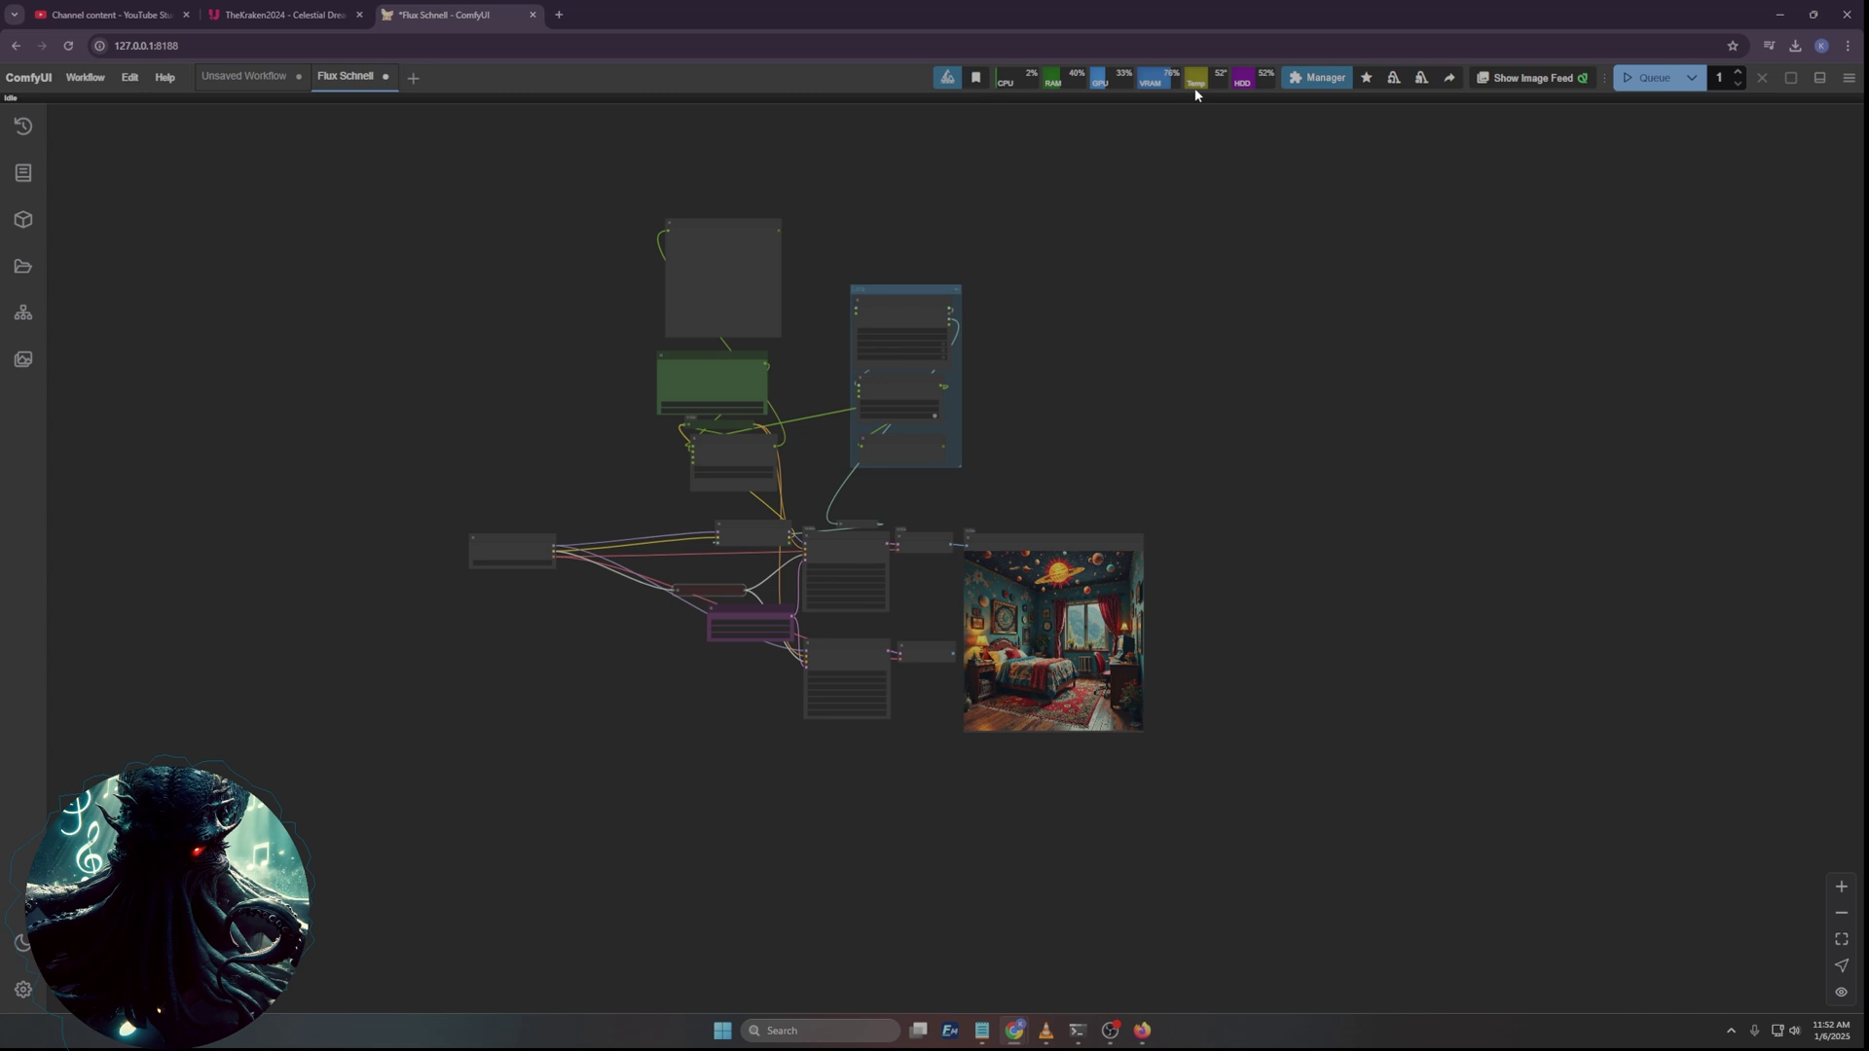
Unload the loaded models and free the execution cache.
click(1394, 80)
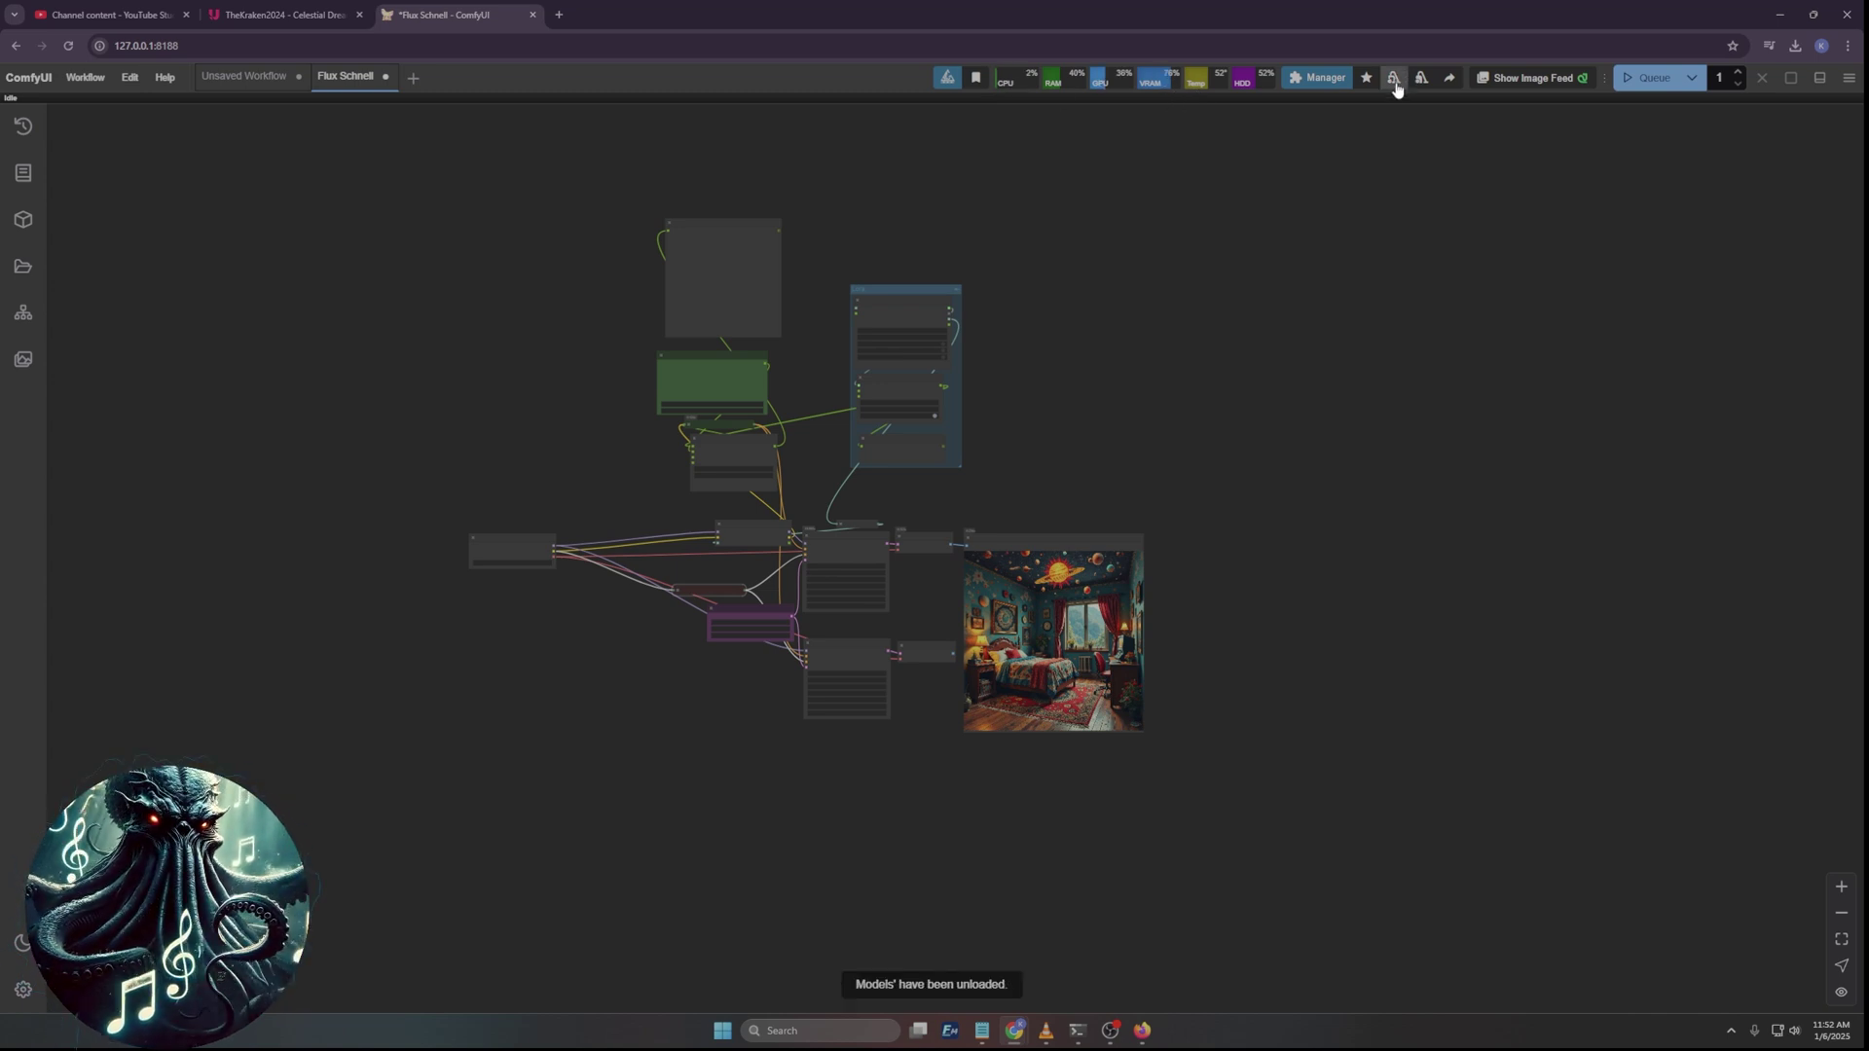
click(1421, 78)
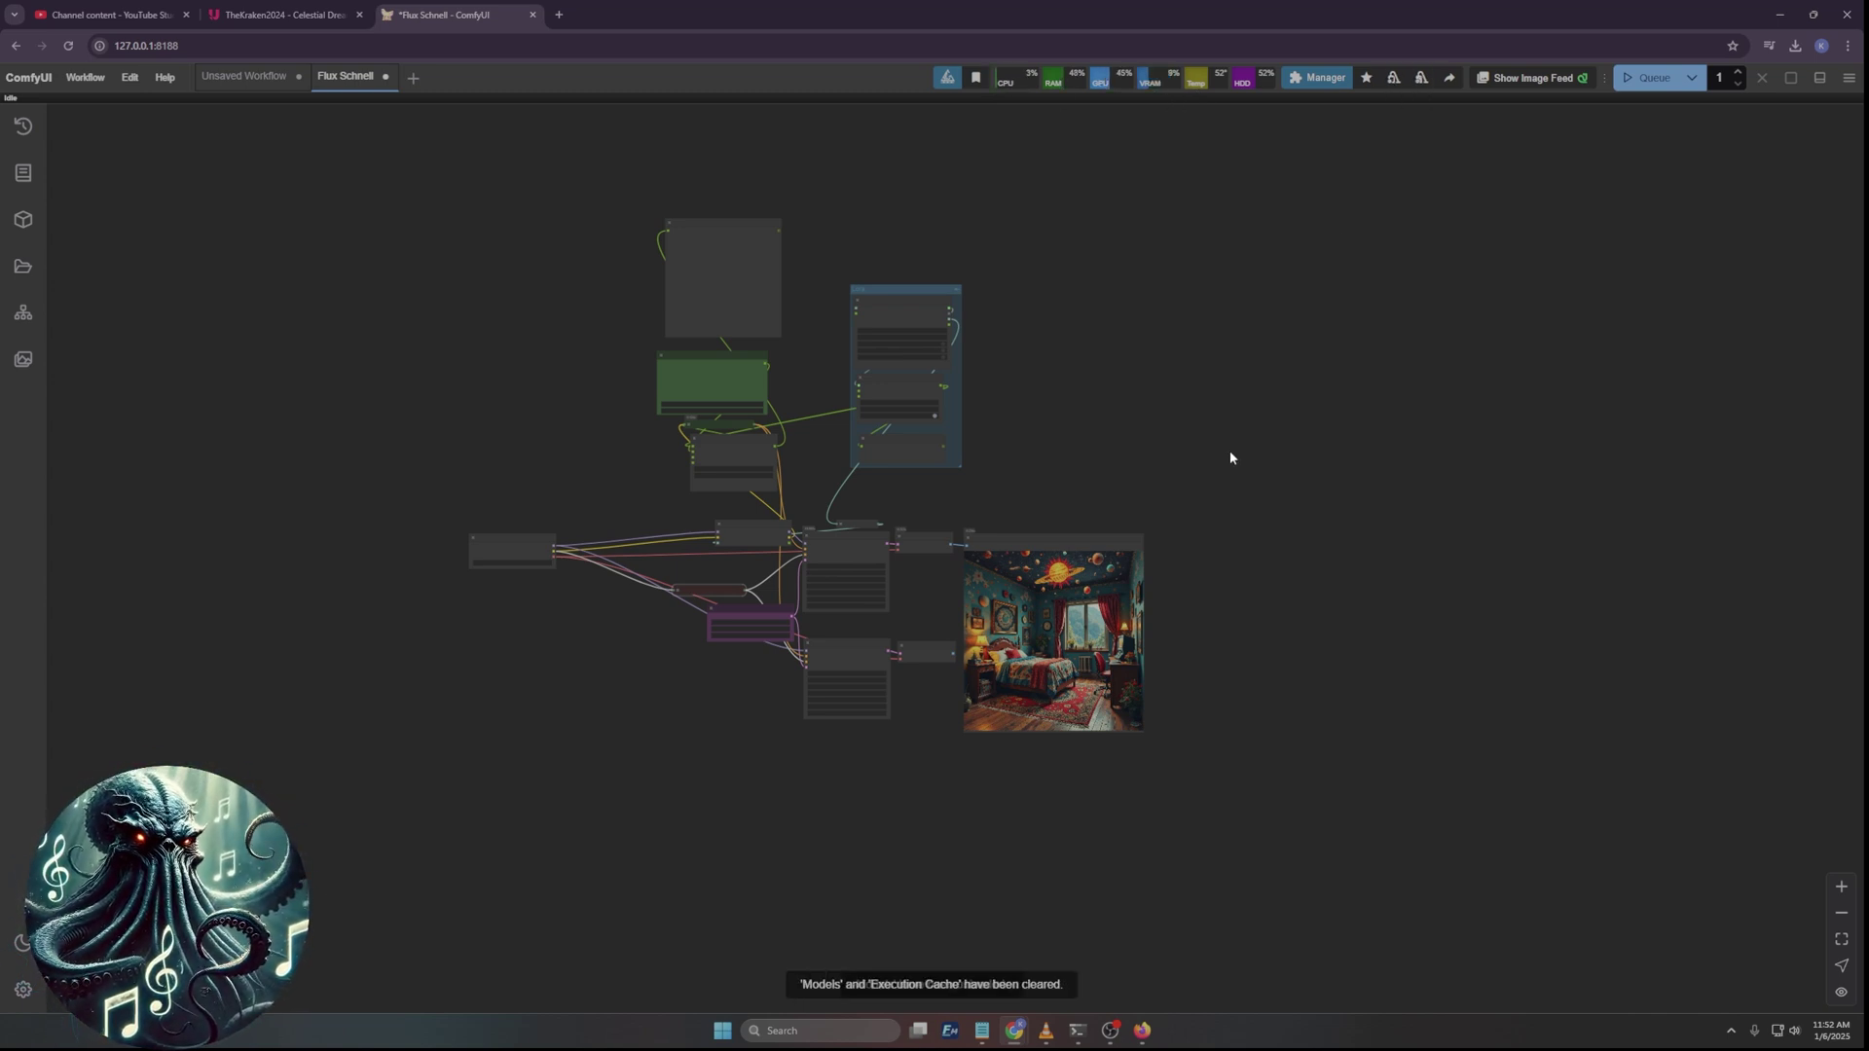
scroll(901, 542, up, 5)
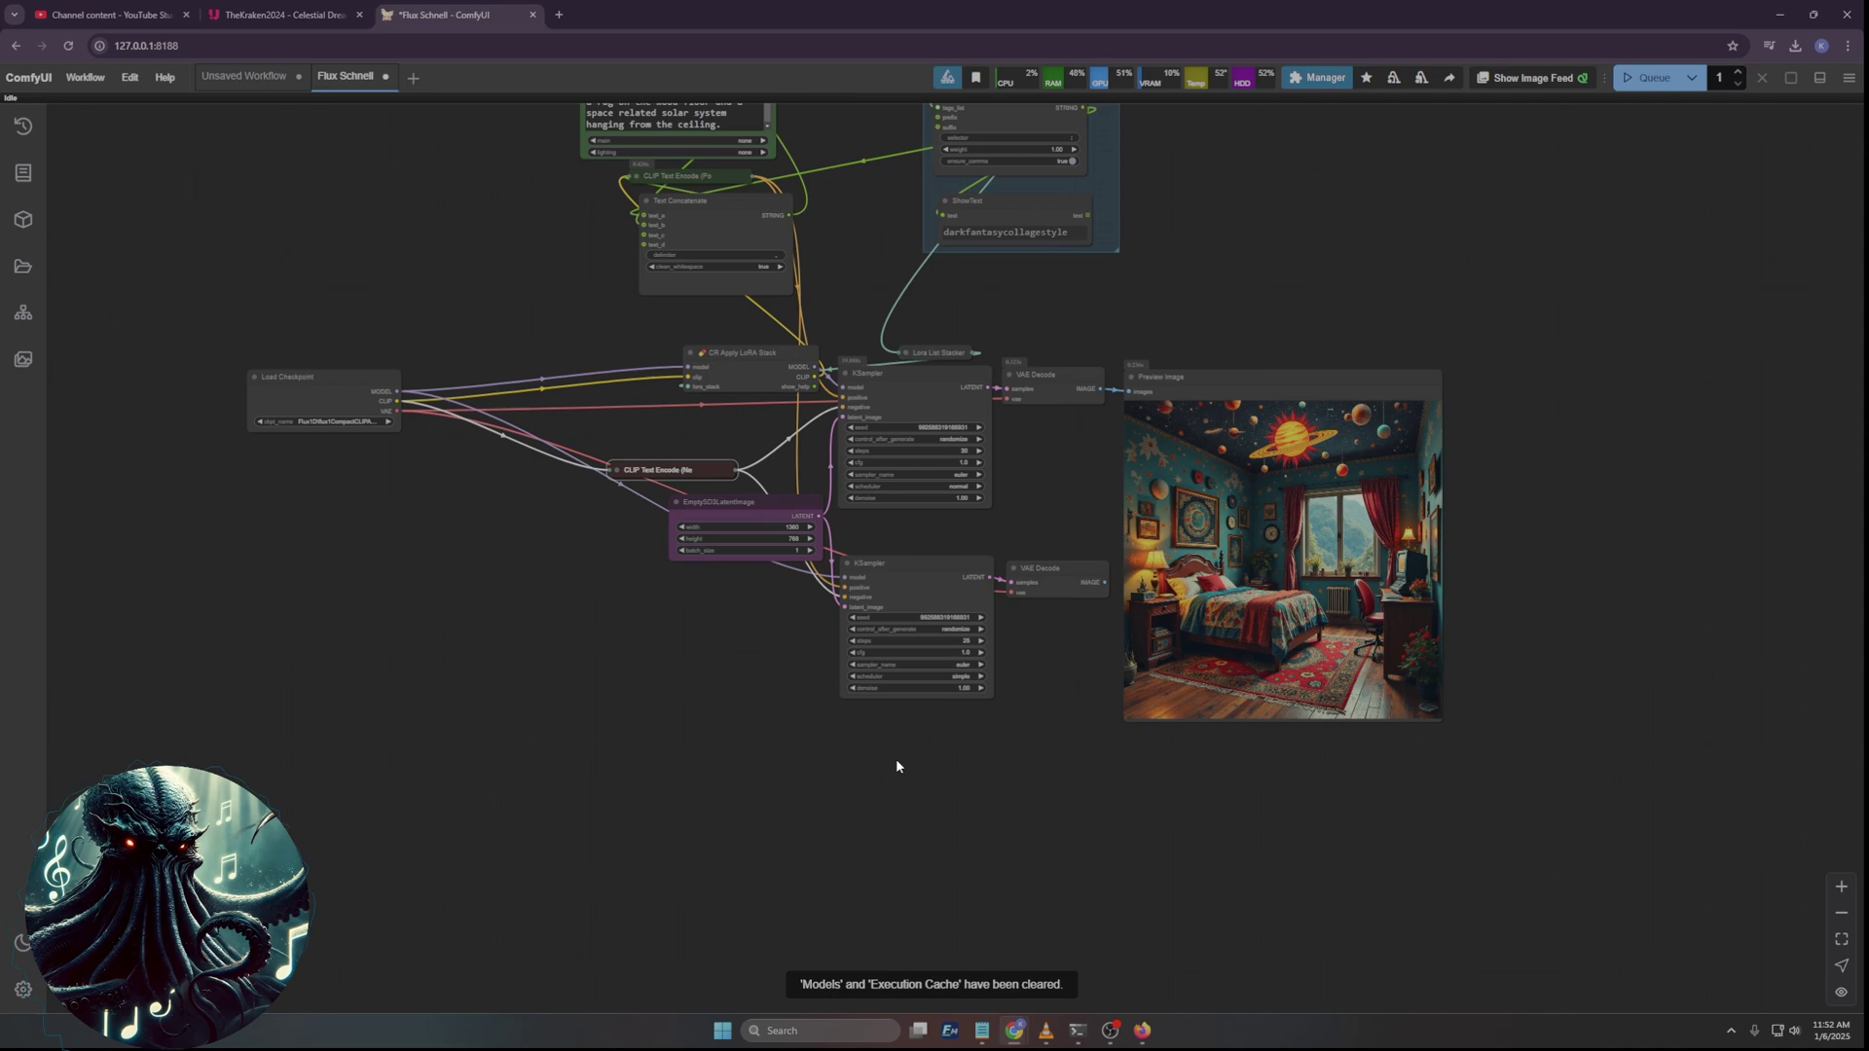
scroll(1058, 668, up, 2)
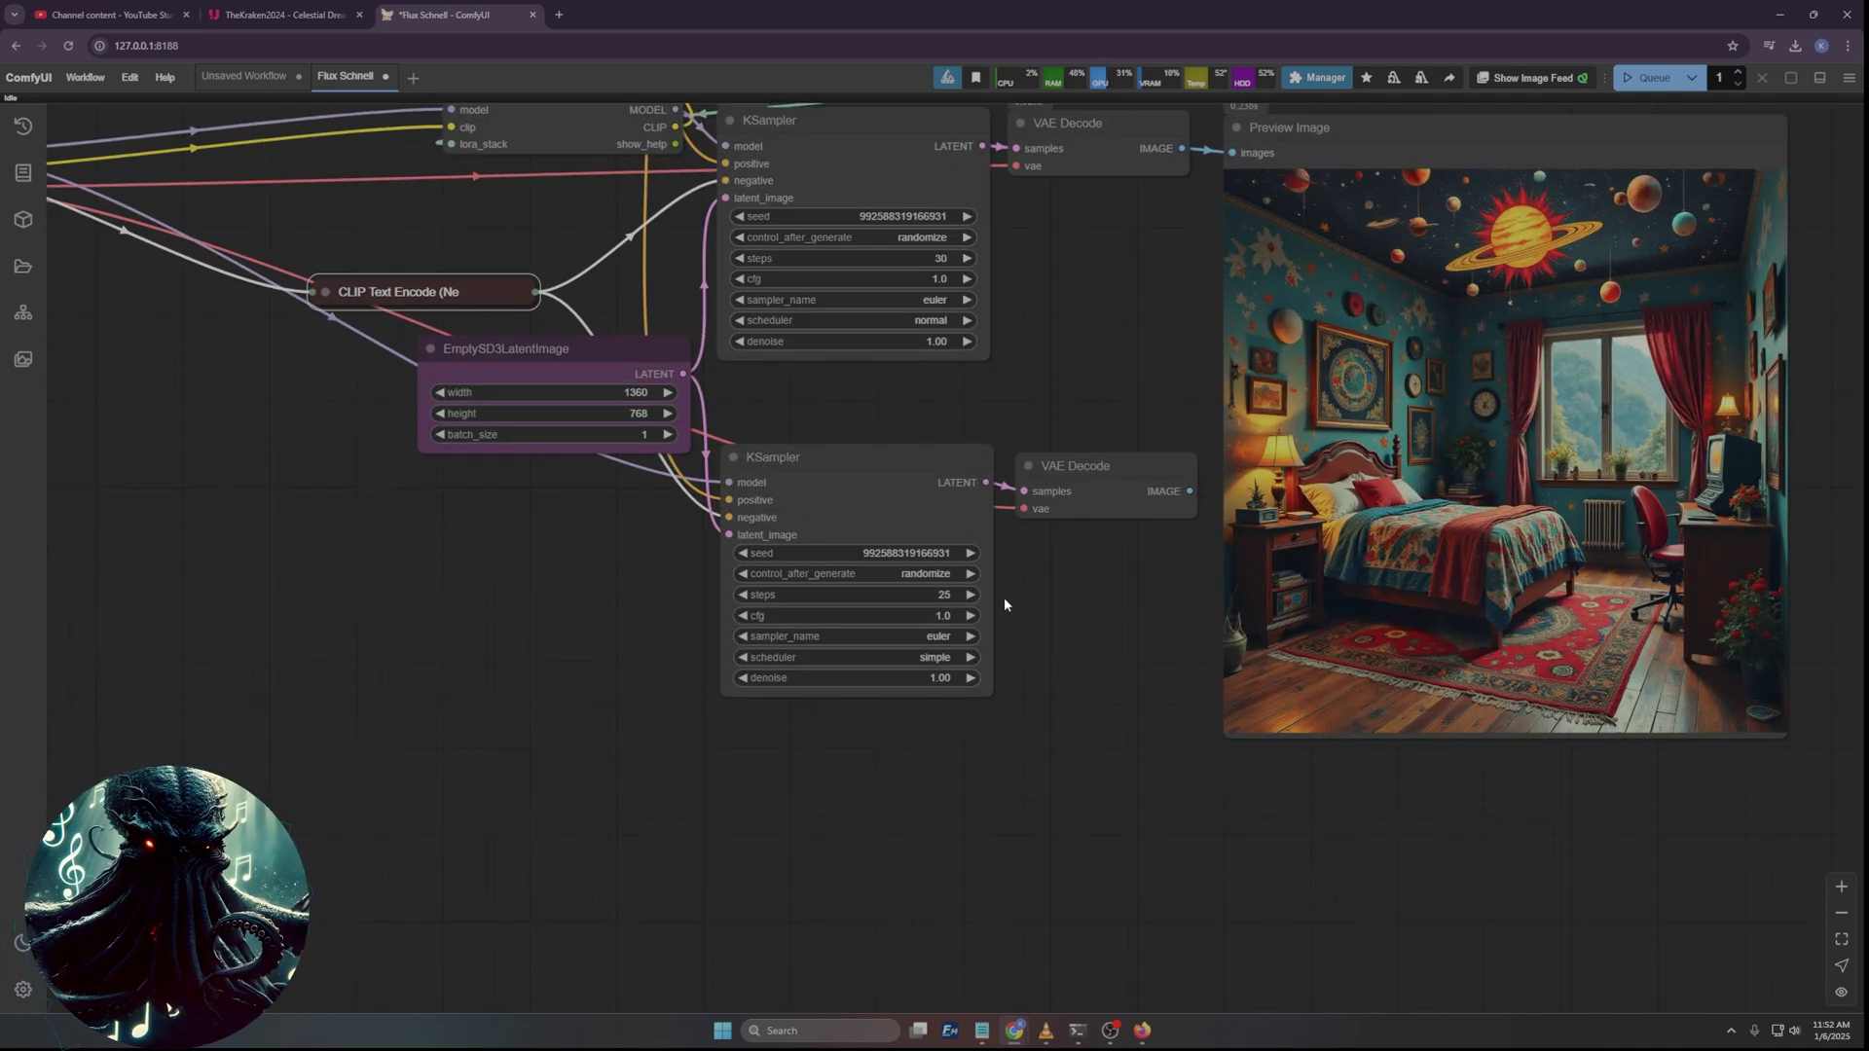
Set the second KSampler's steps to 30.
click(949, 595)
text(30)
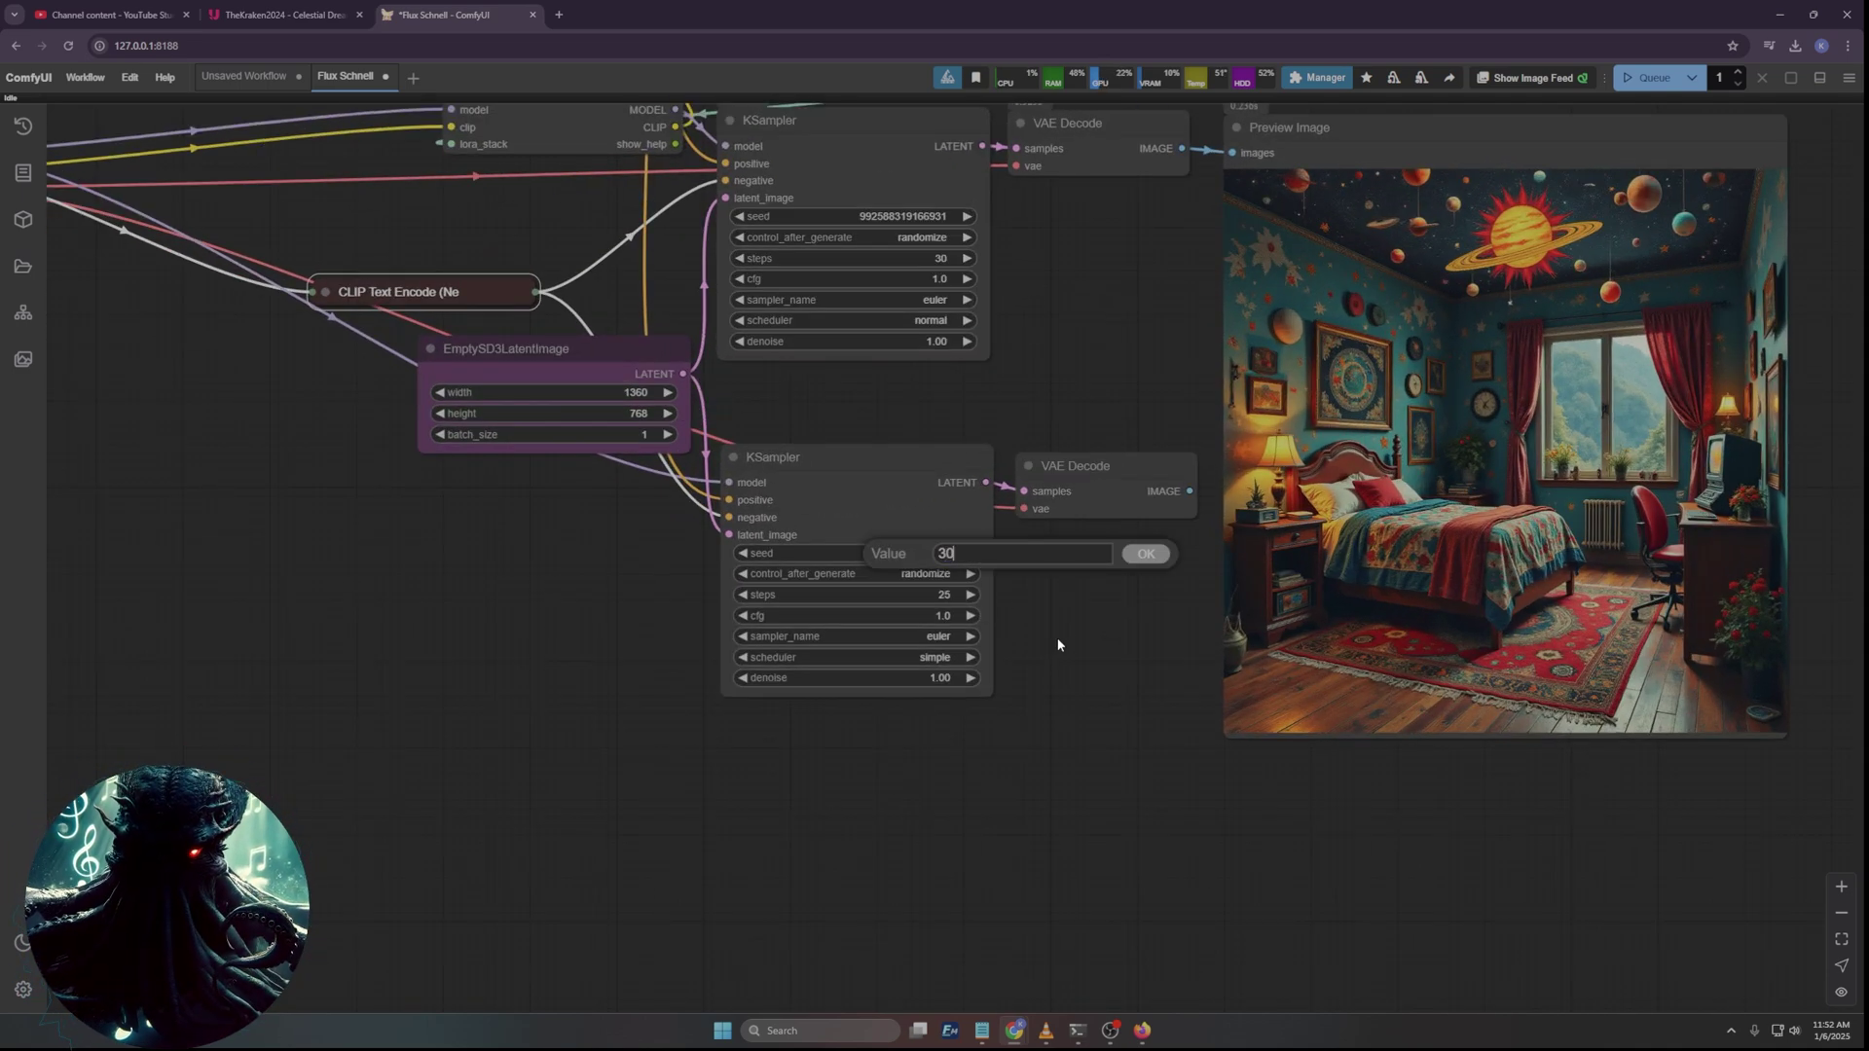
click(1139, 557)
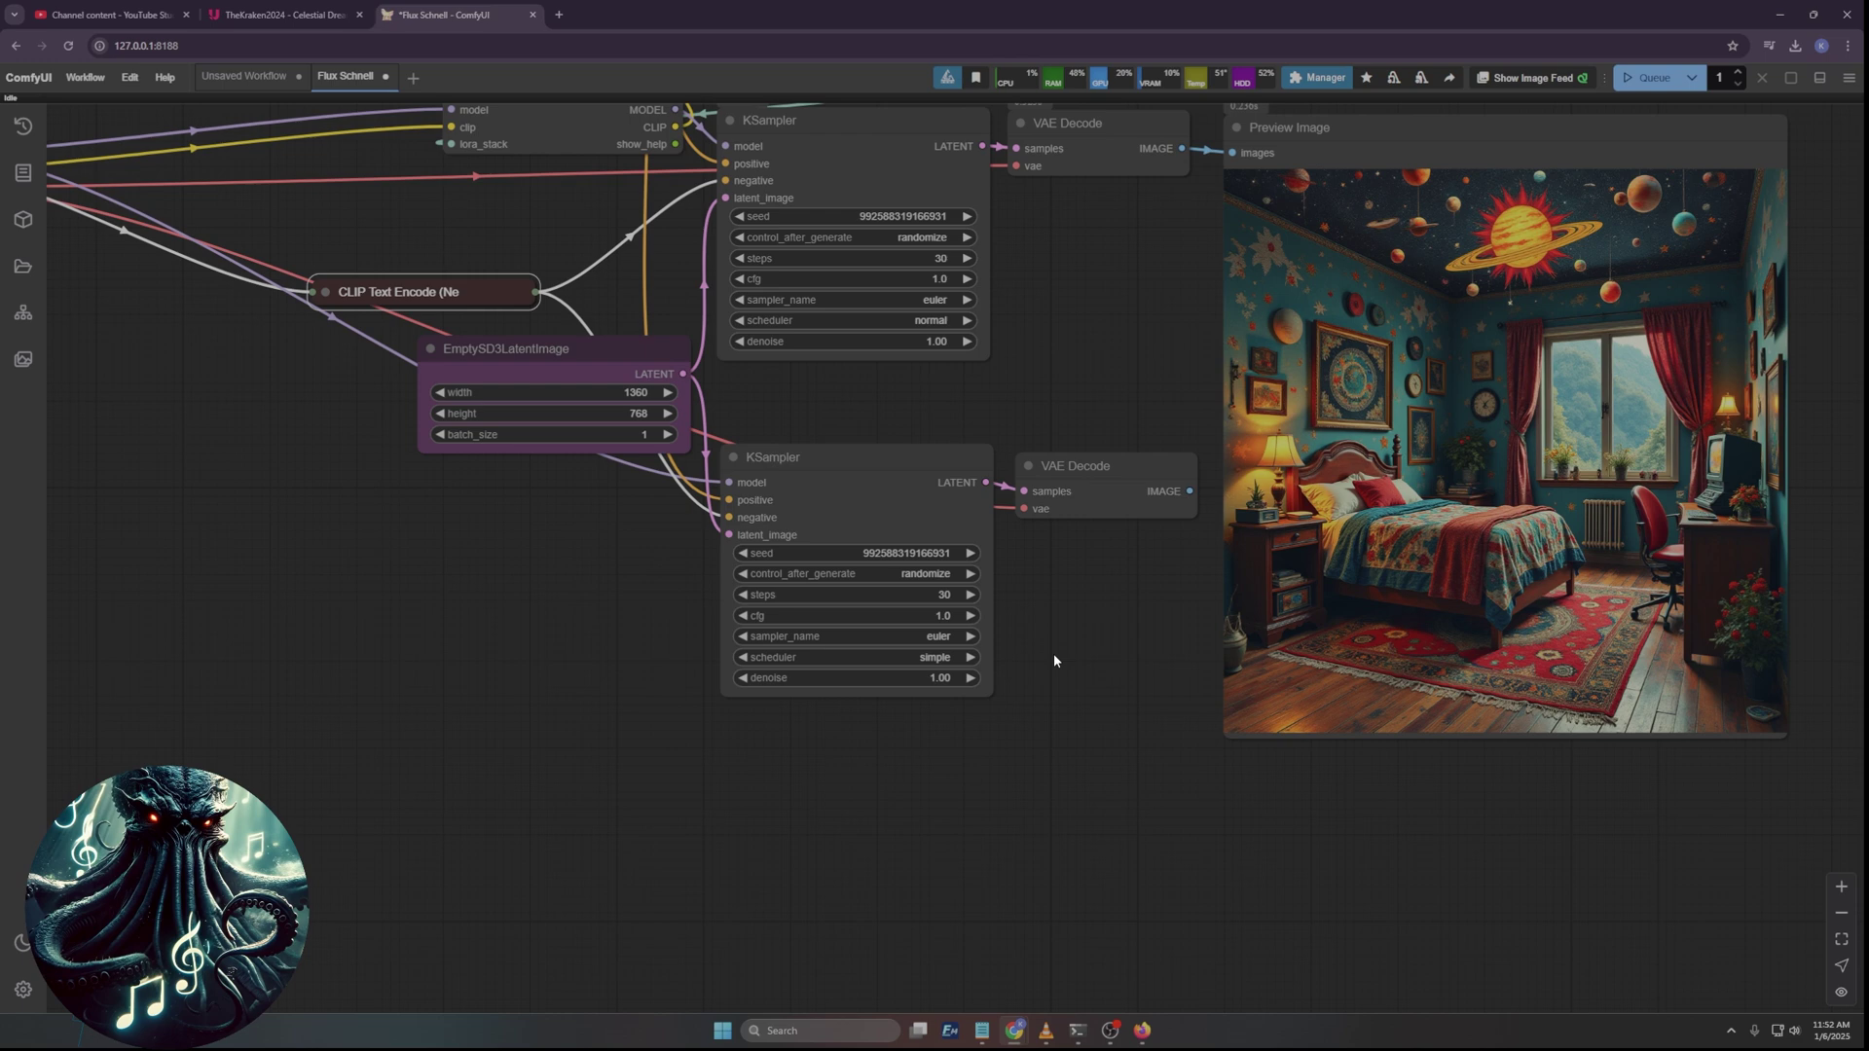
Add a Preview Image on the lower VAE Decode's output beside the existing preview.
drag(1094, 619, 1002, 550)
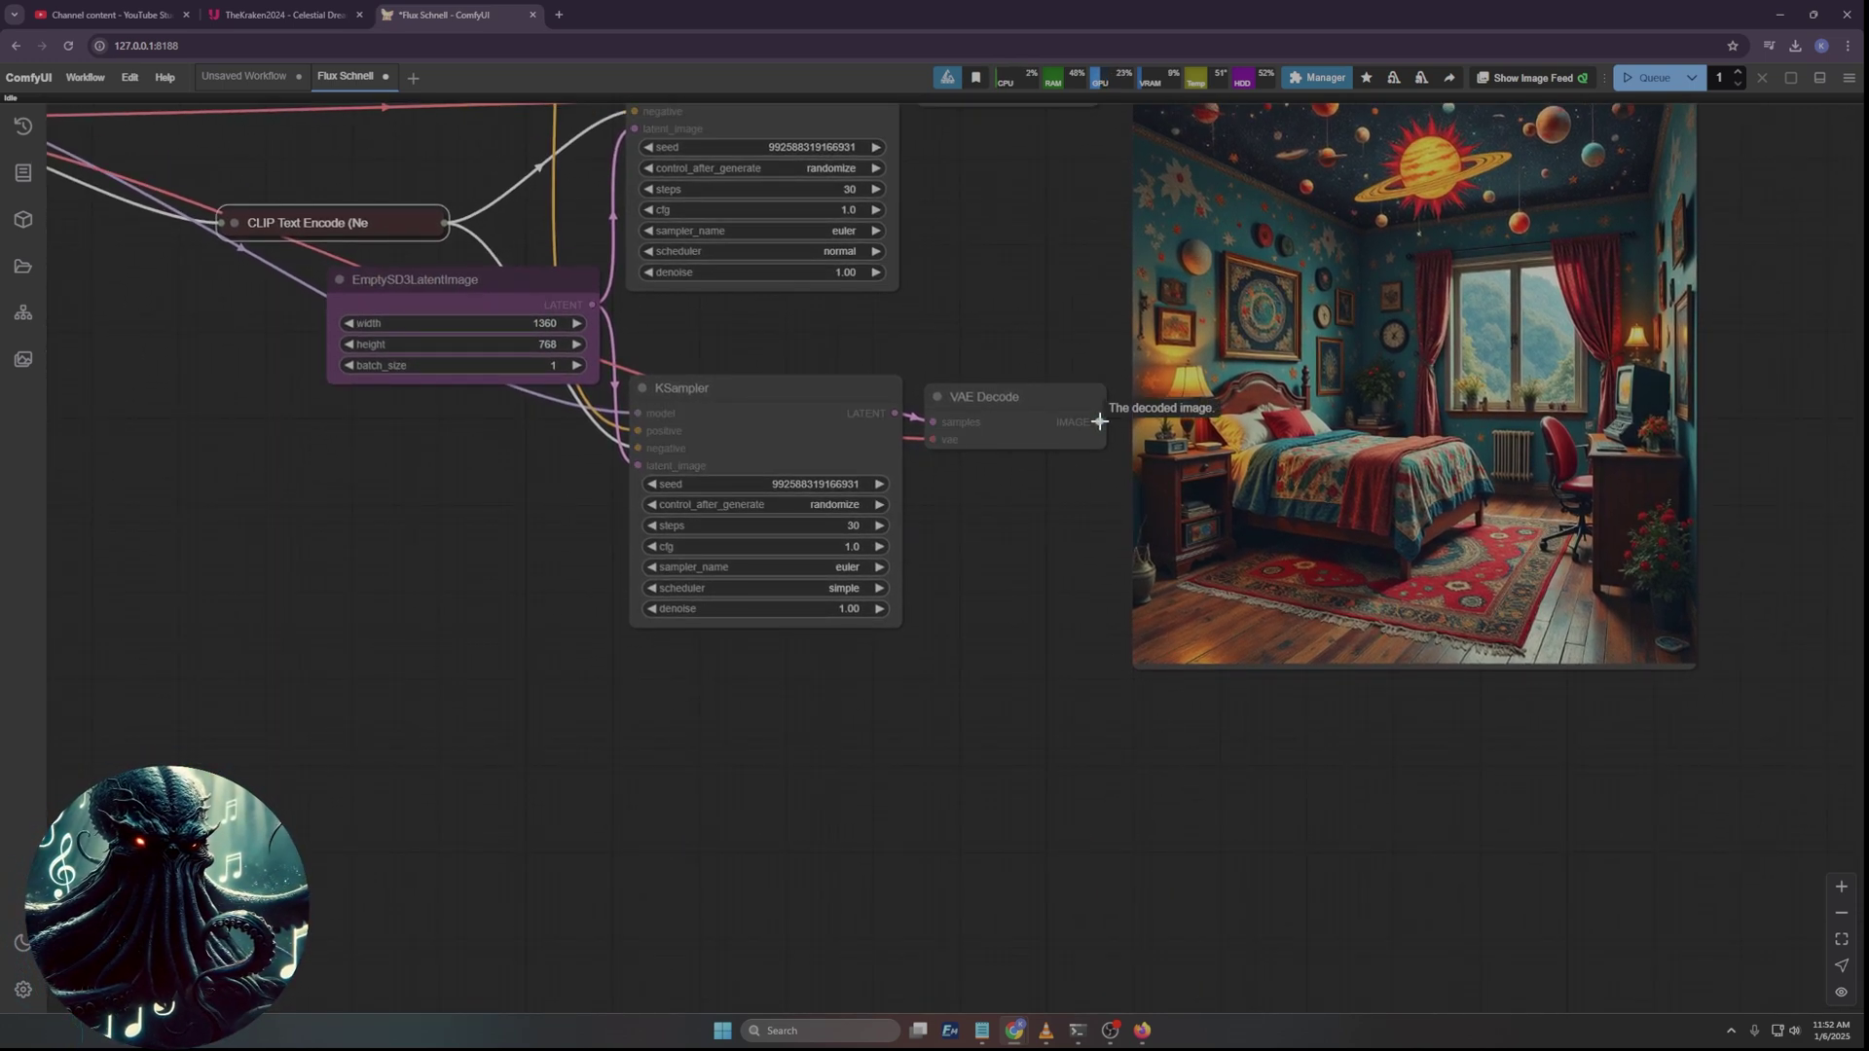
drag(1099, 420, 1777, 185)
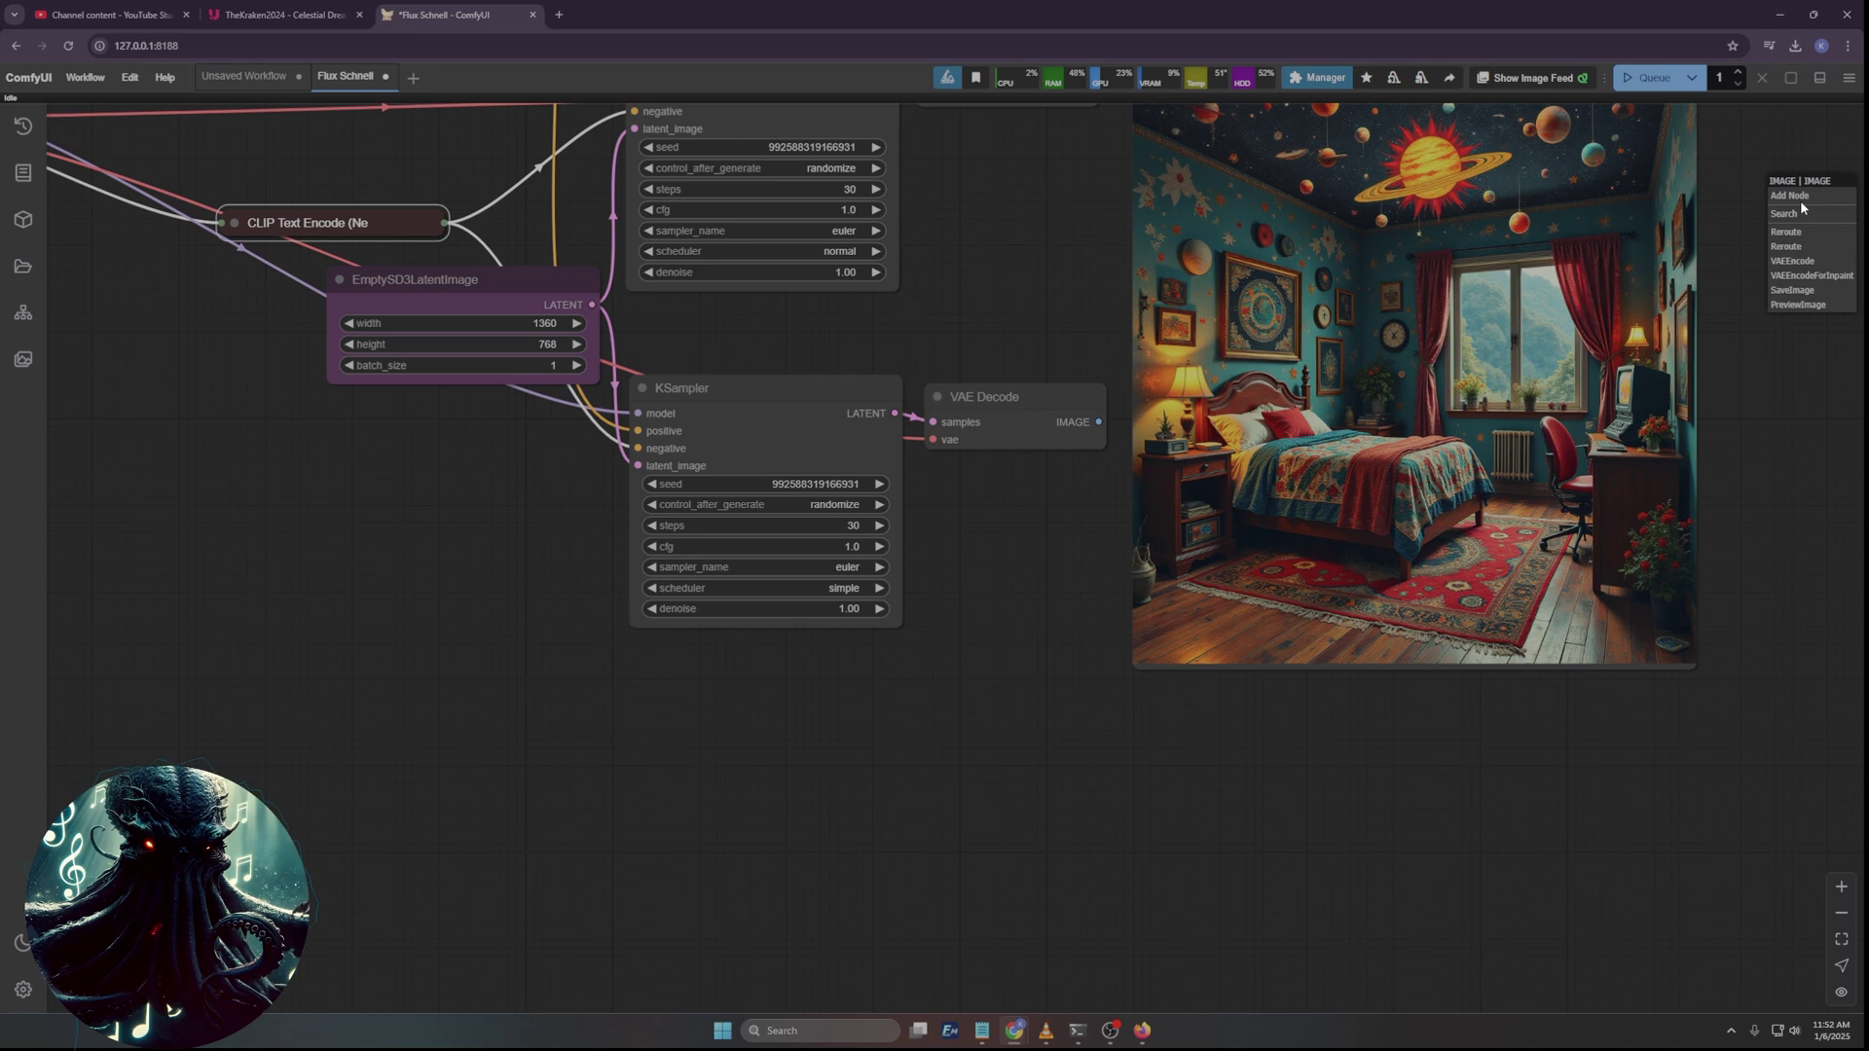
click(1786, 304)
drag(1787, 313, 1110, 599)
drag(1182, 465, 1080, 347)
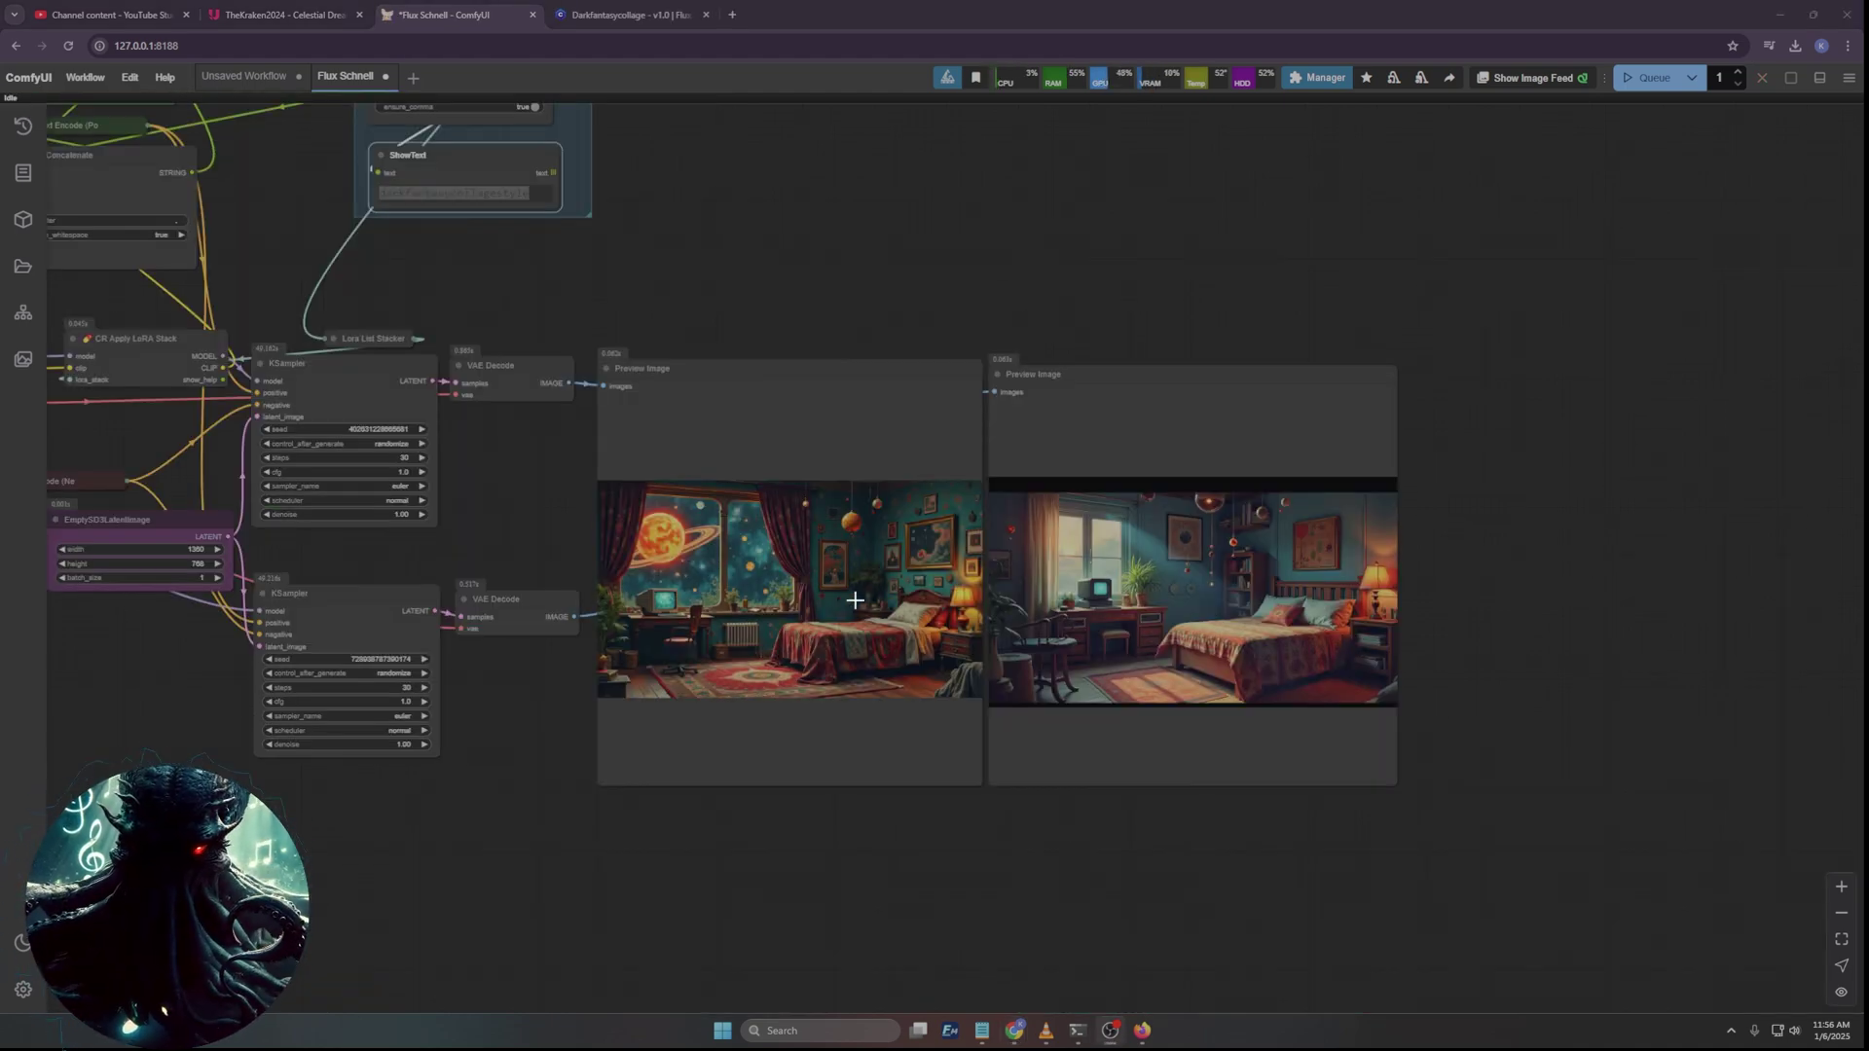
scroll(1134, 603, up, 4)
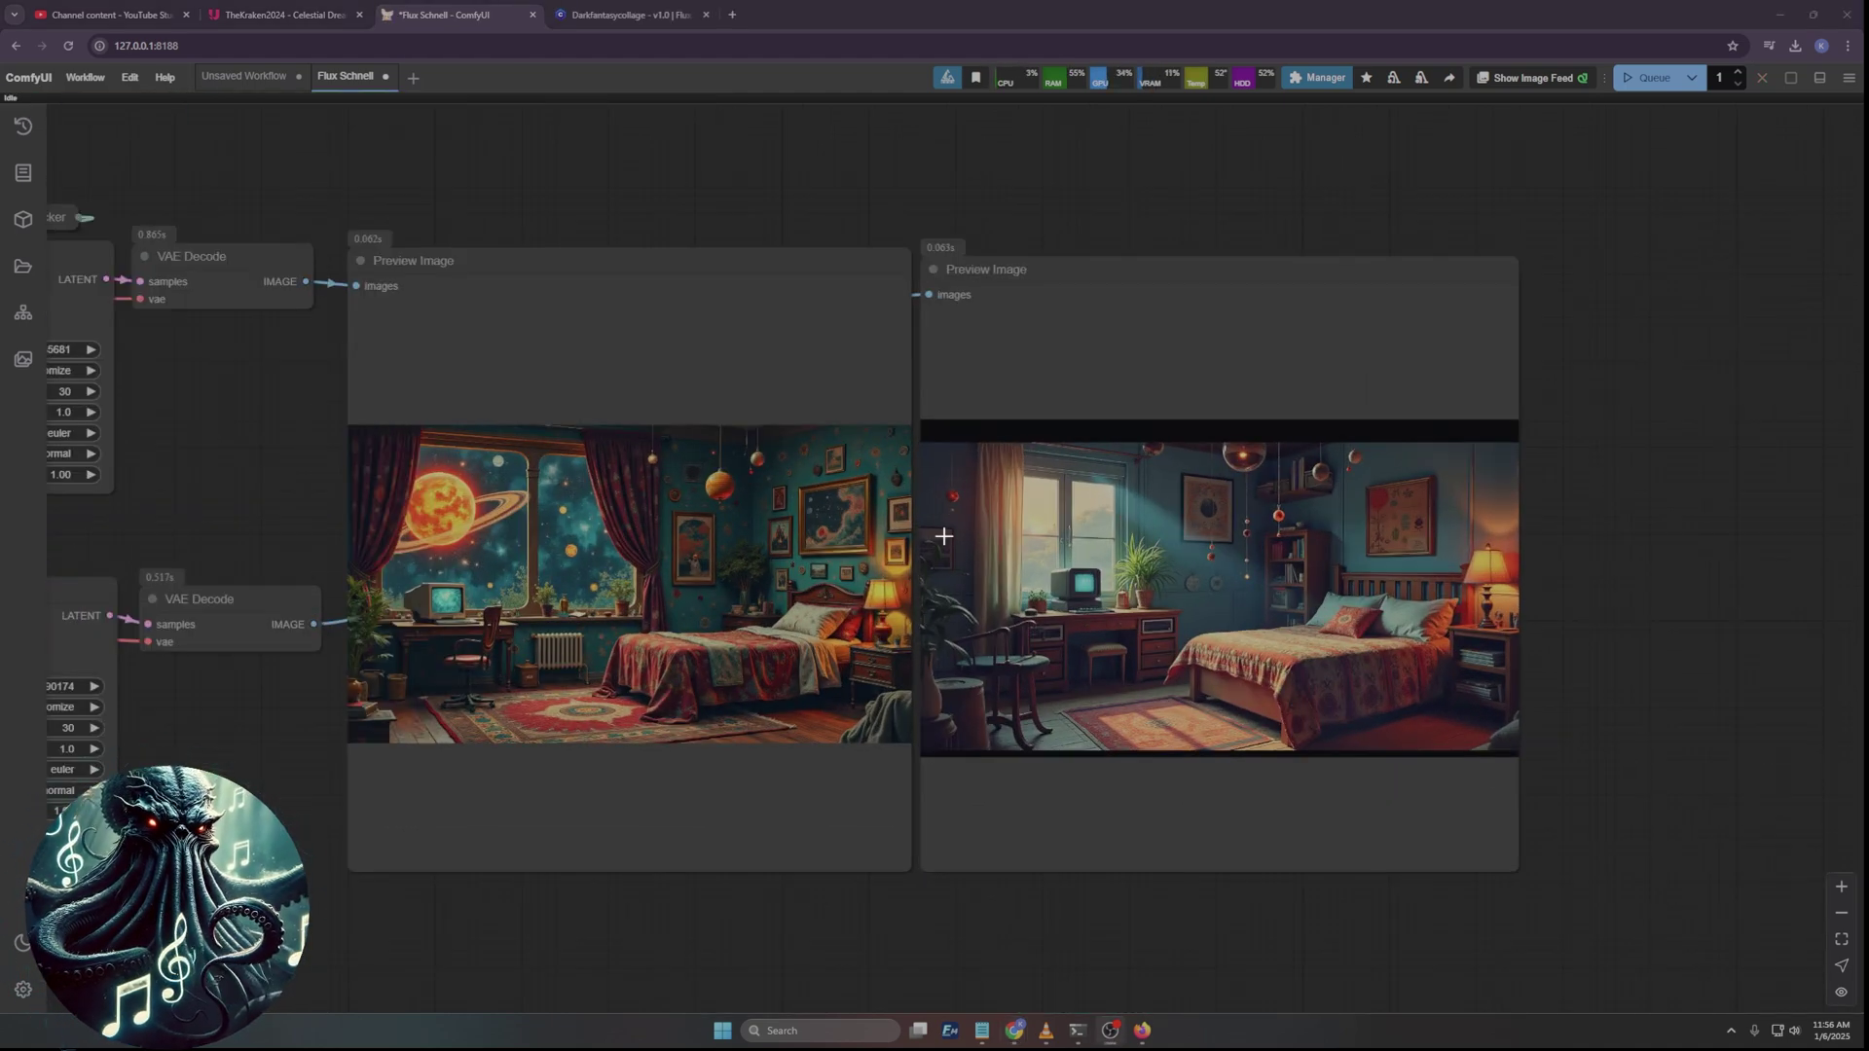
scroll(943, 535, up, 3)
scroll(1168, 671, up, 7)
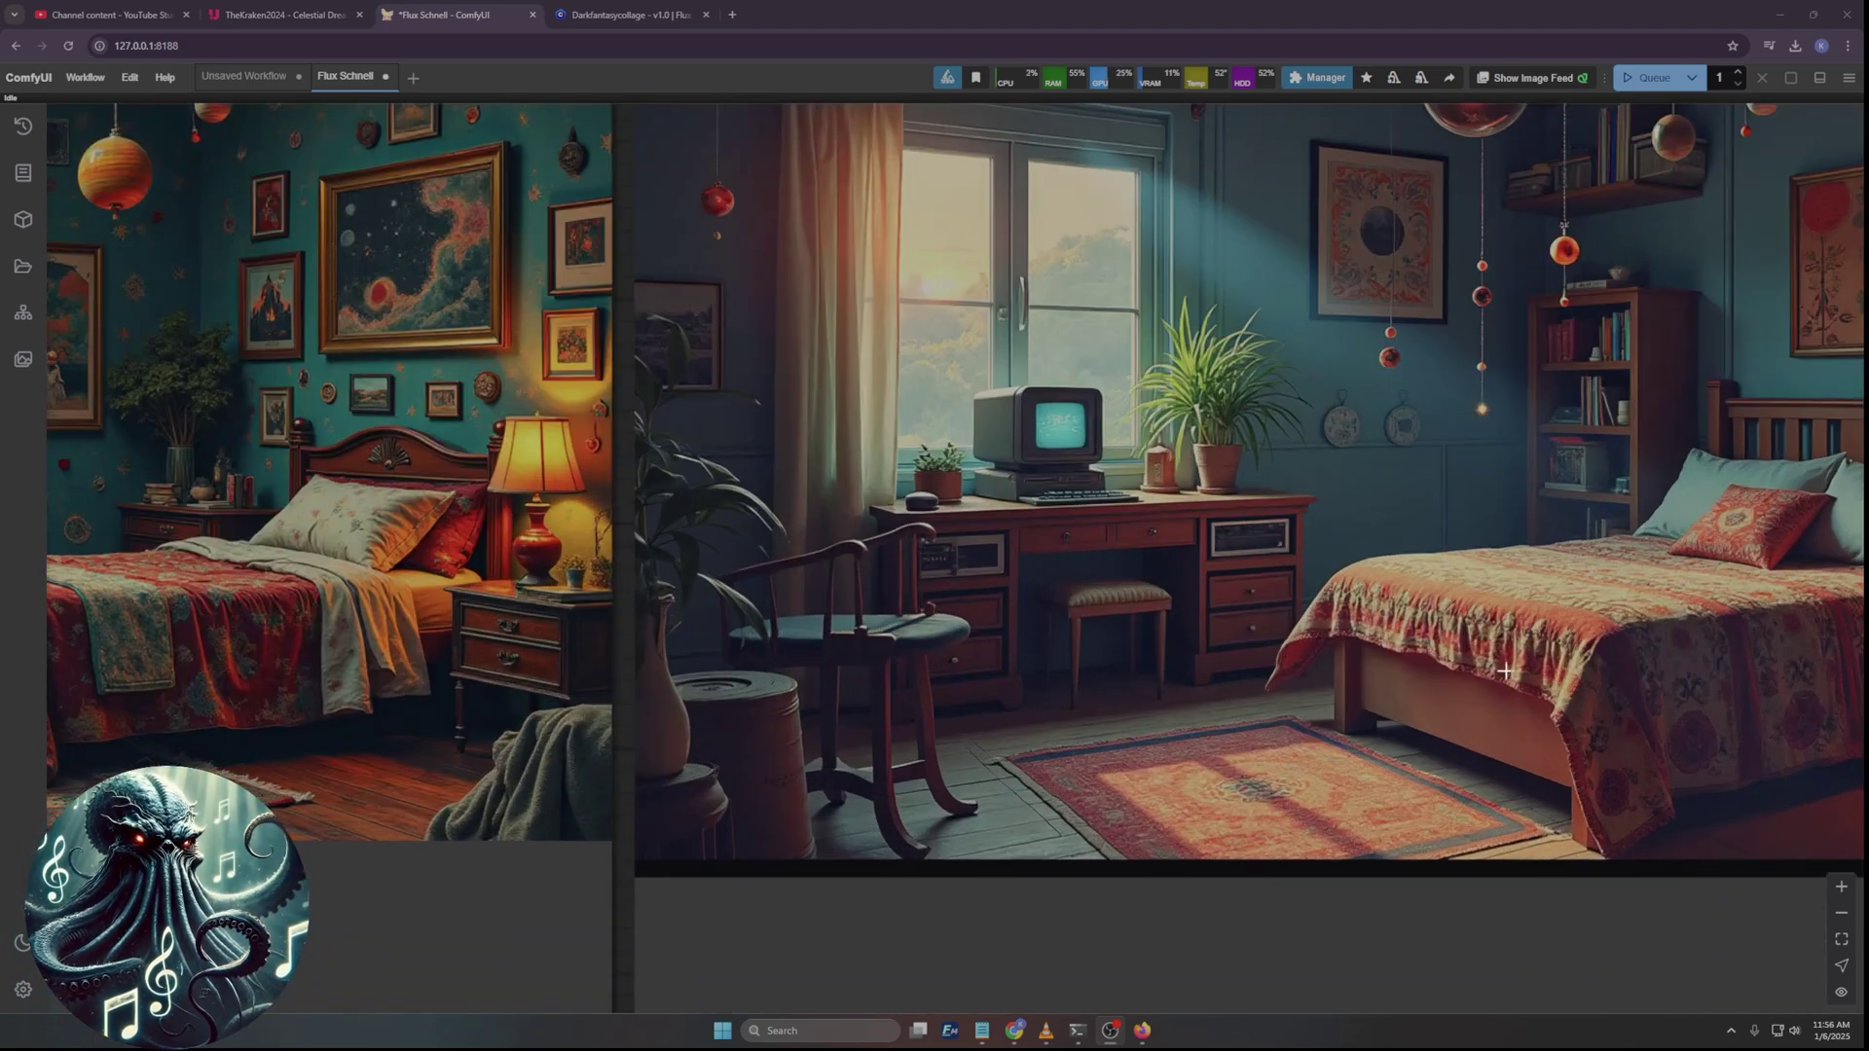
scroll(1504, 671, down, 4)
scroll(1480, 366, down, 5)
drag(1454, 184, 999, 144)
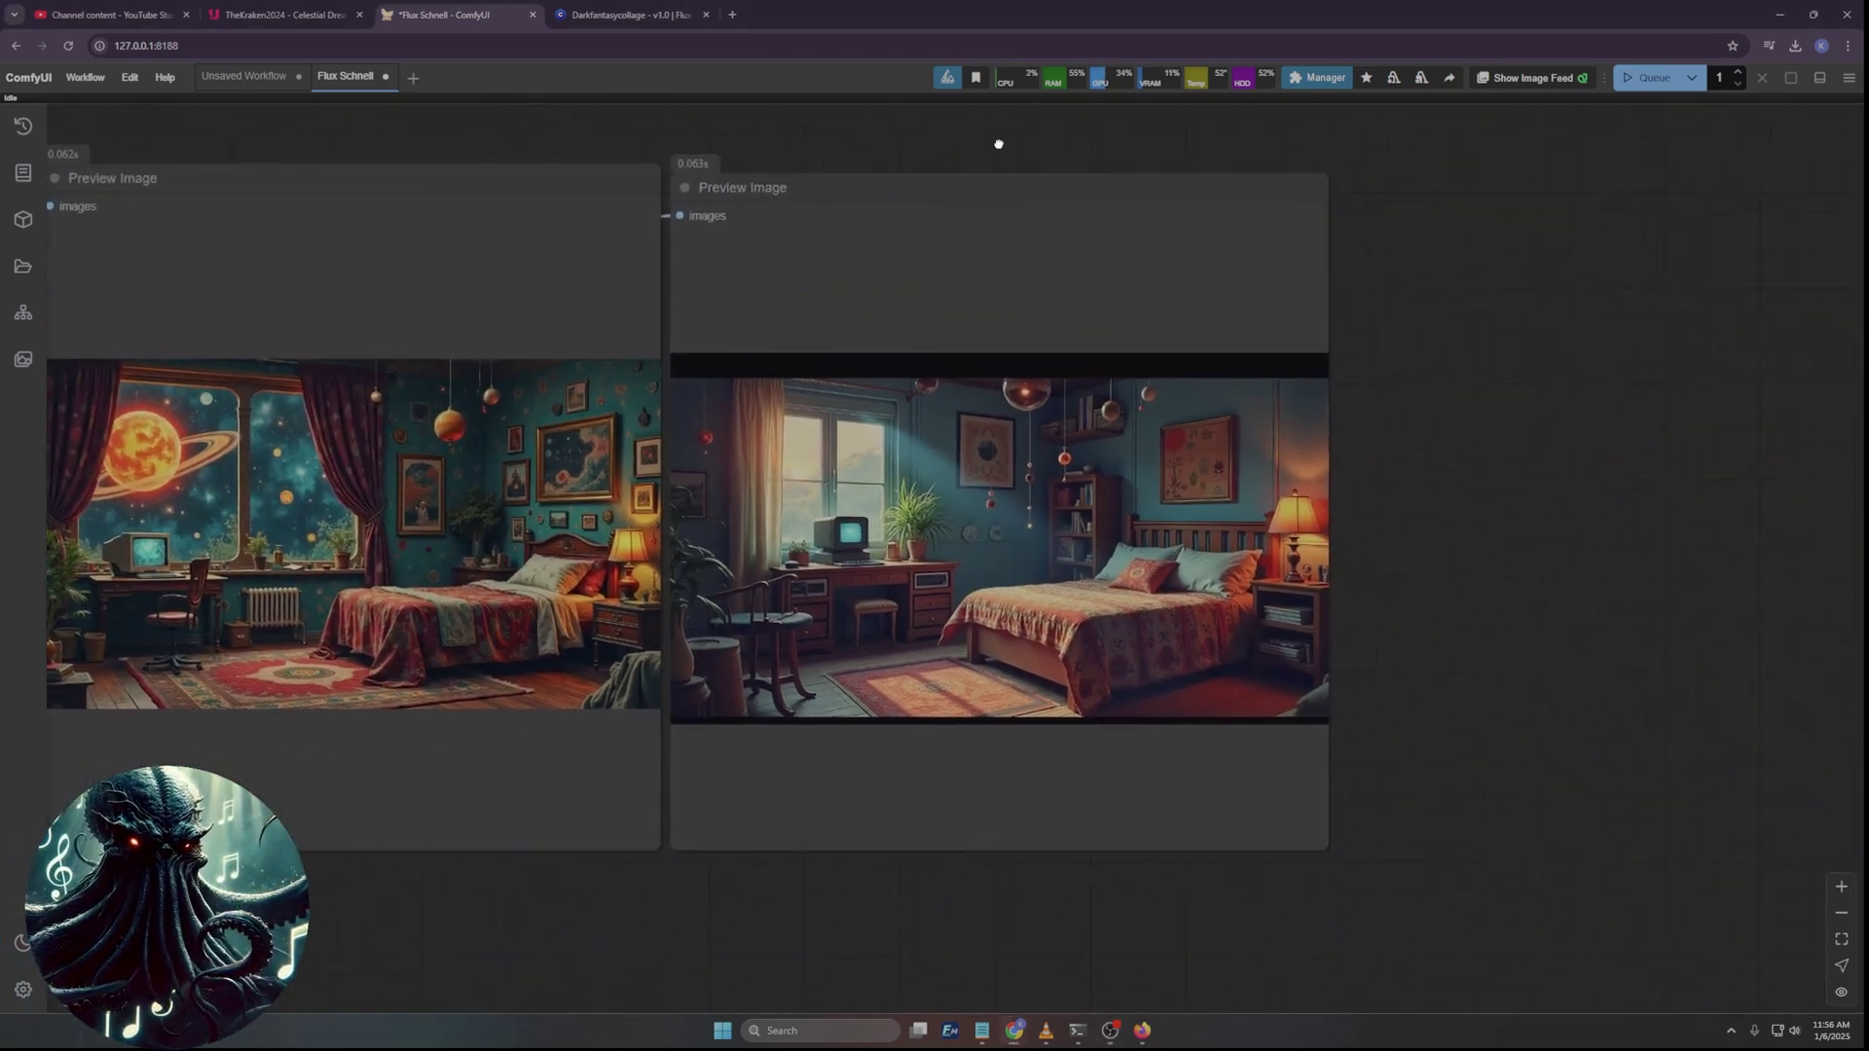
scroll(1265, 603, up, 4)
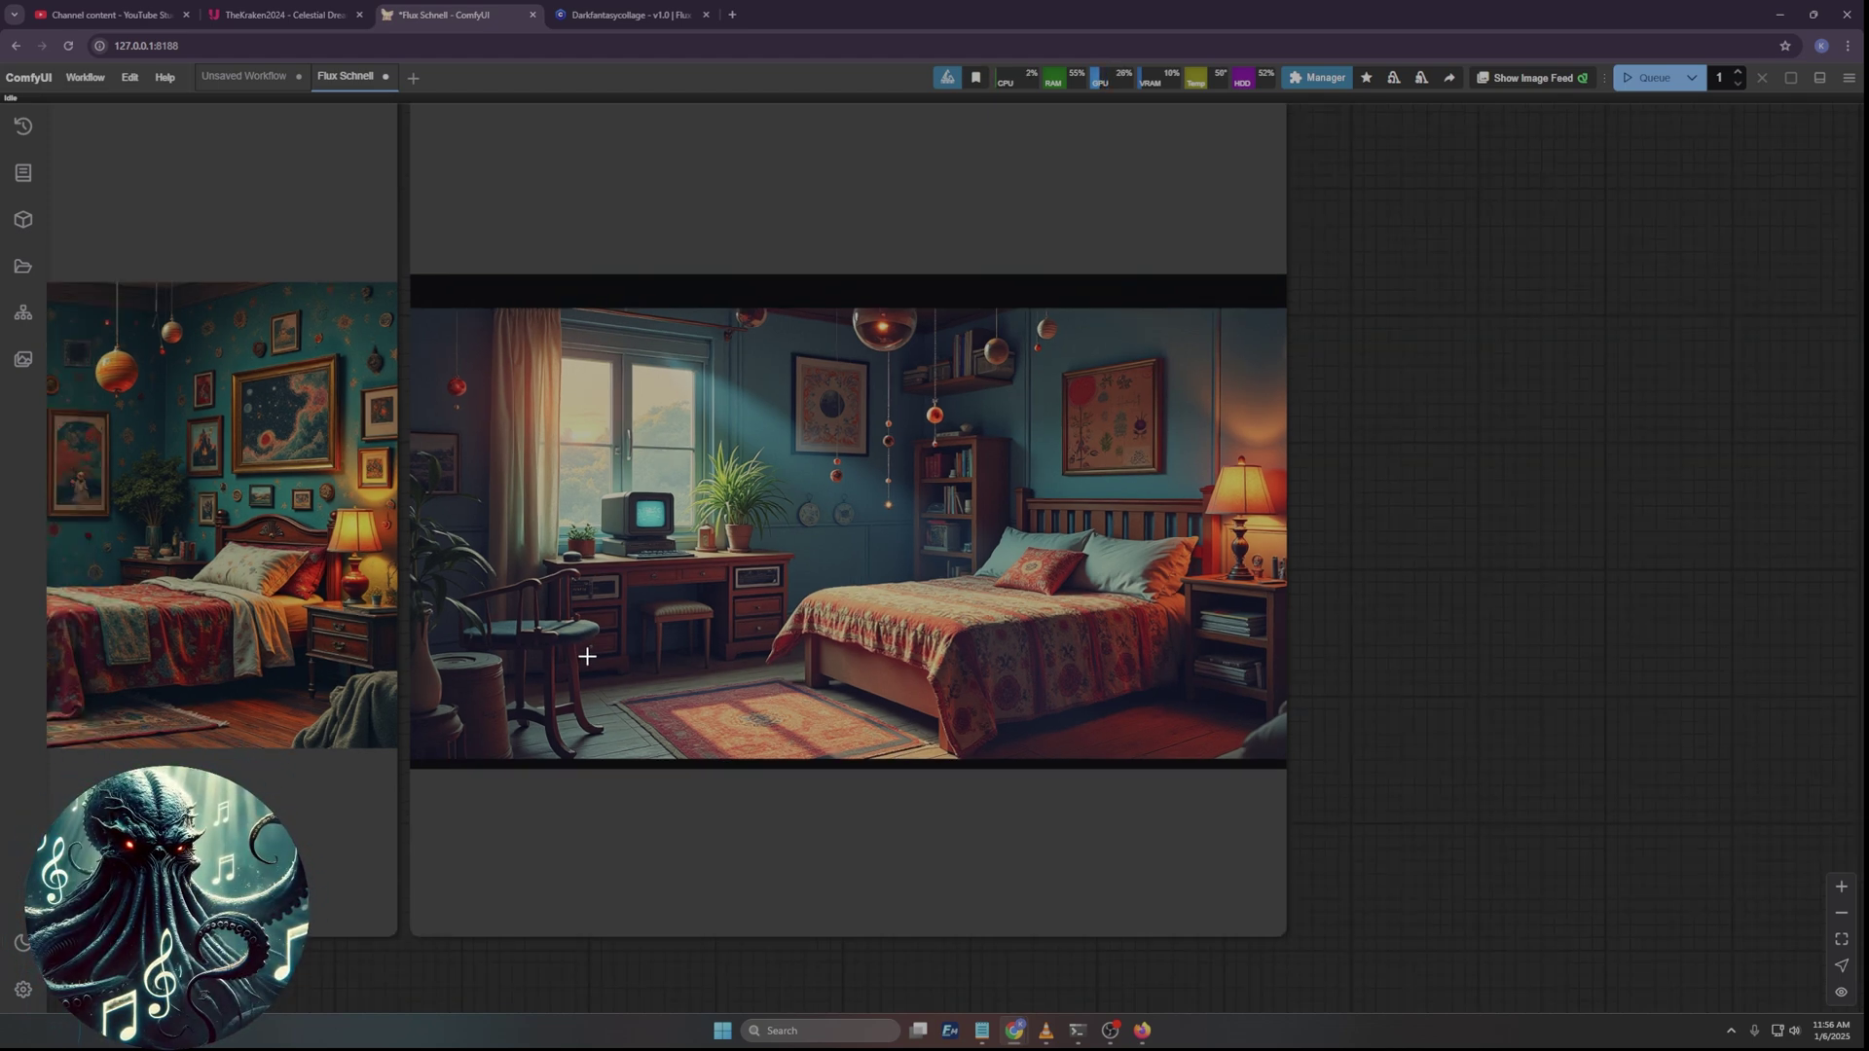
scroll(584, 658, down, 2)
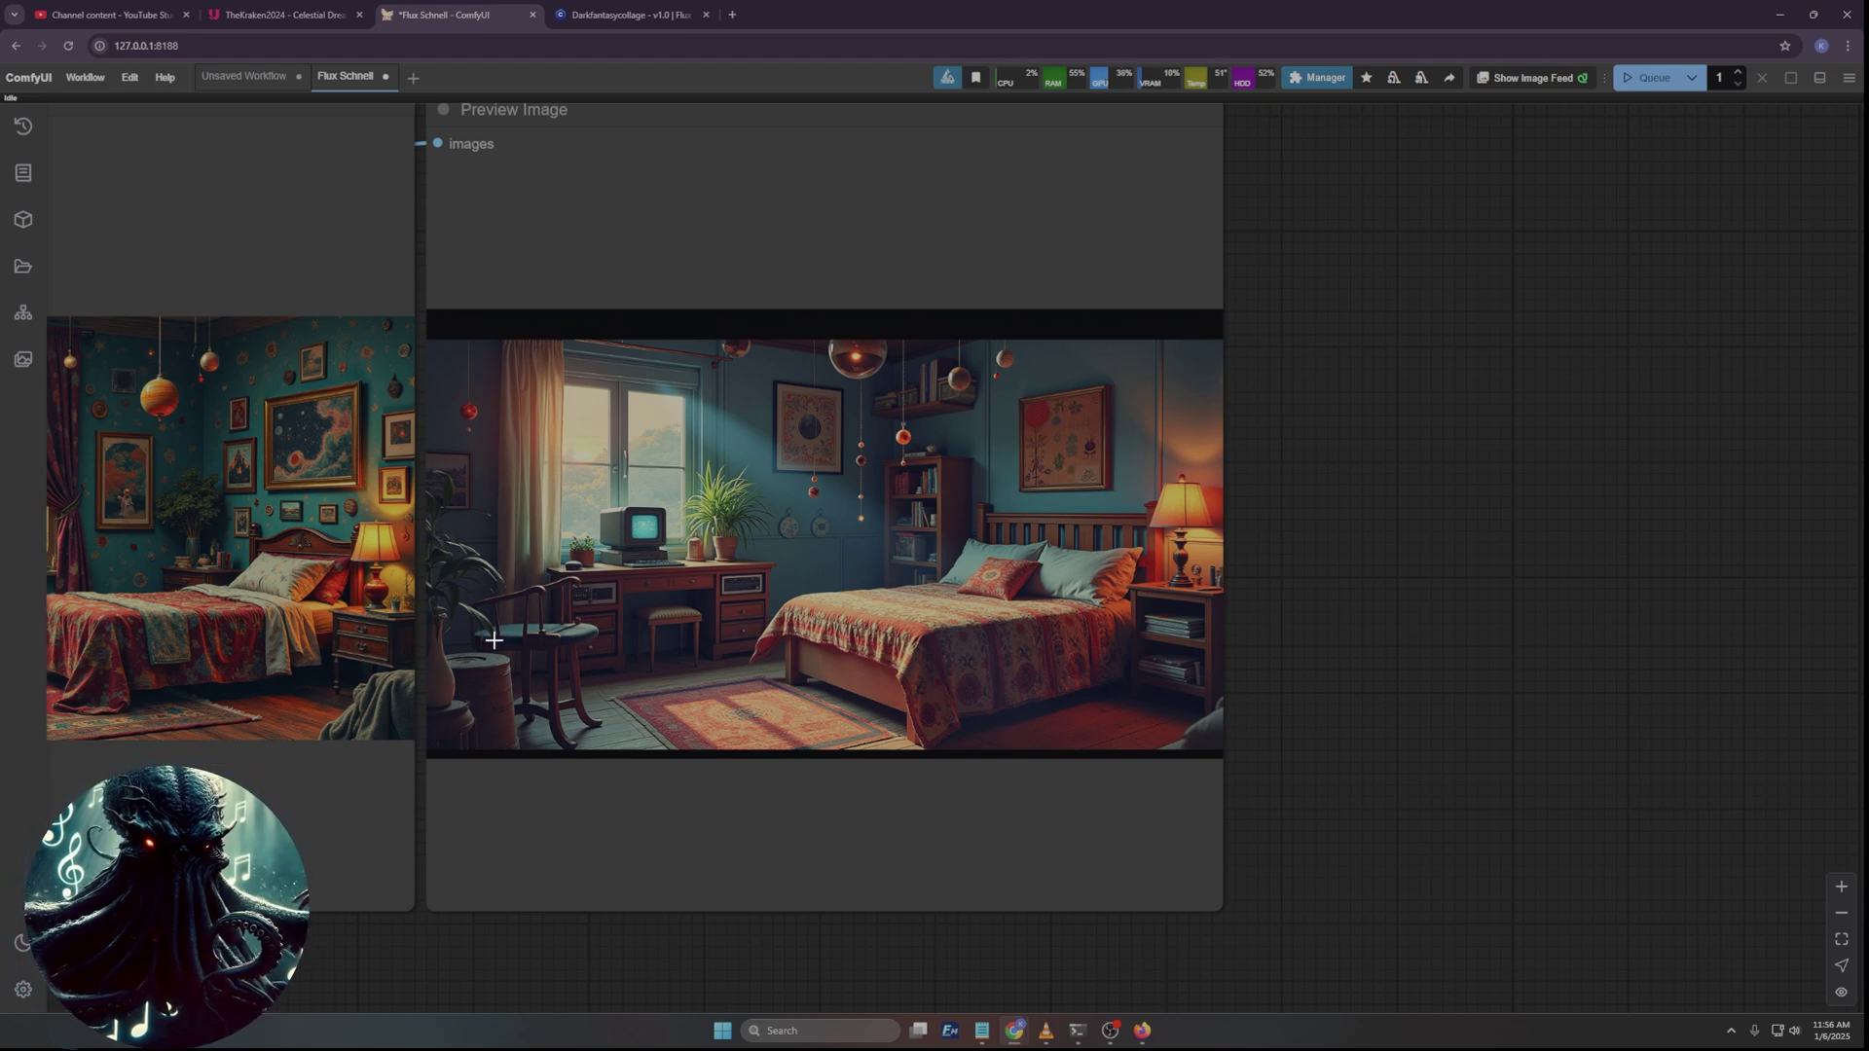
scroll(574, 639, down, 3)
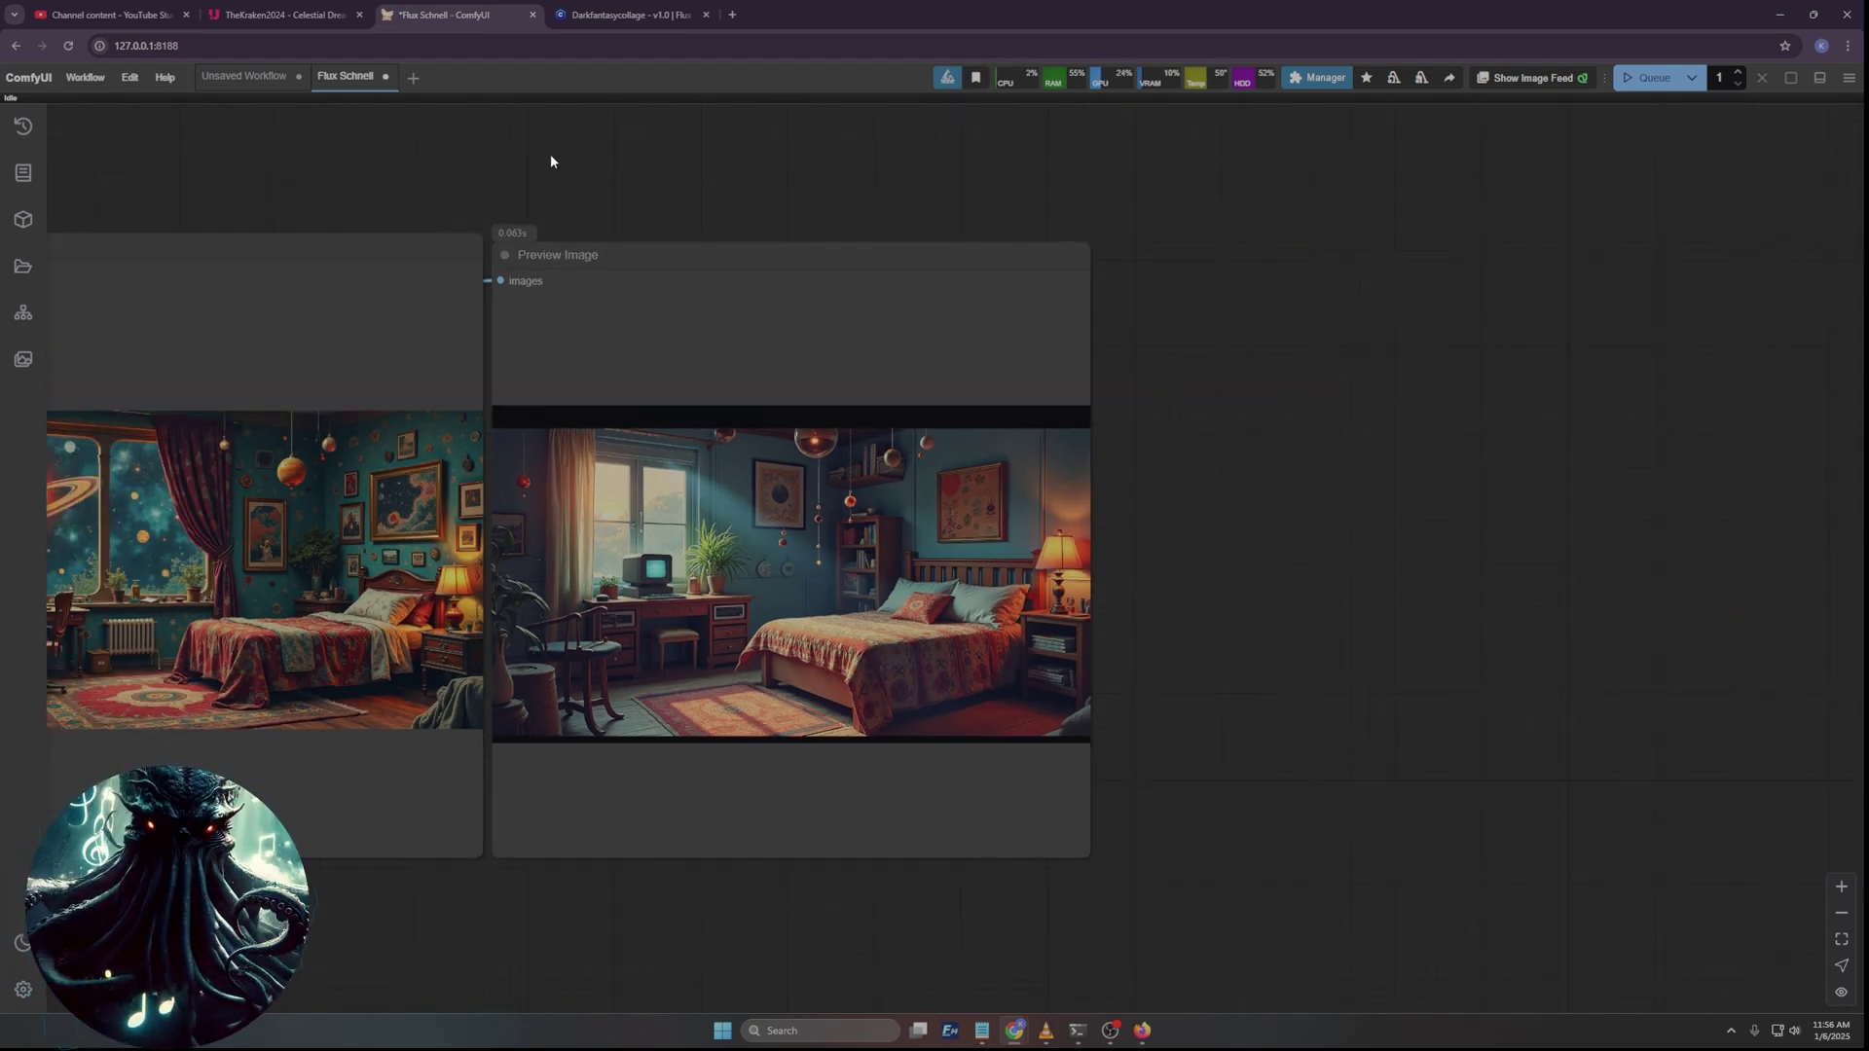
drag(1206, 405, 1668, 283)
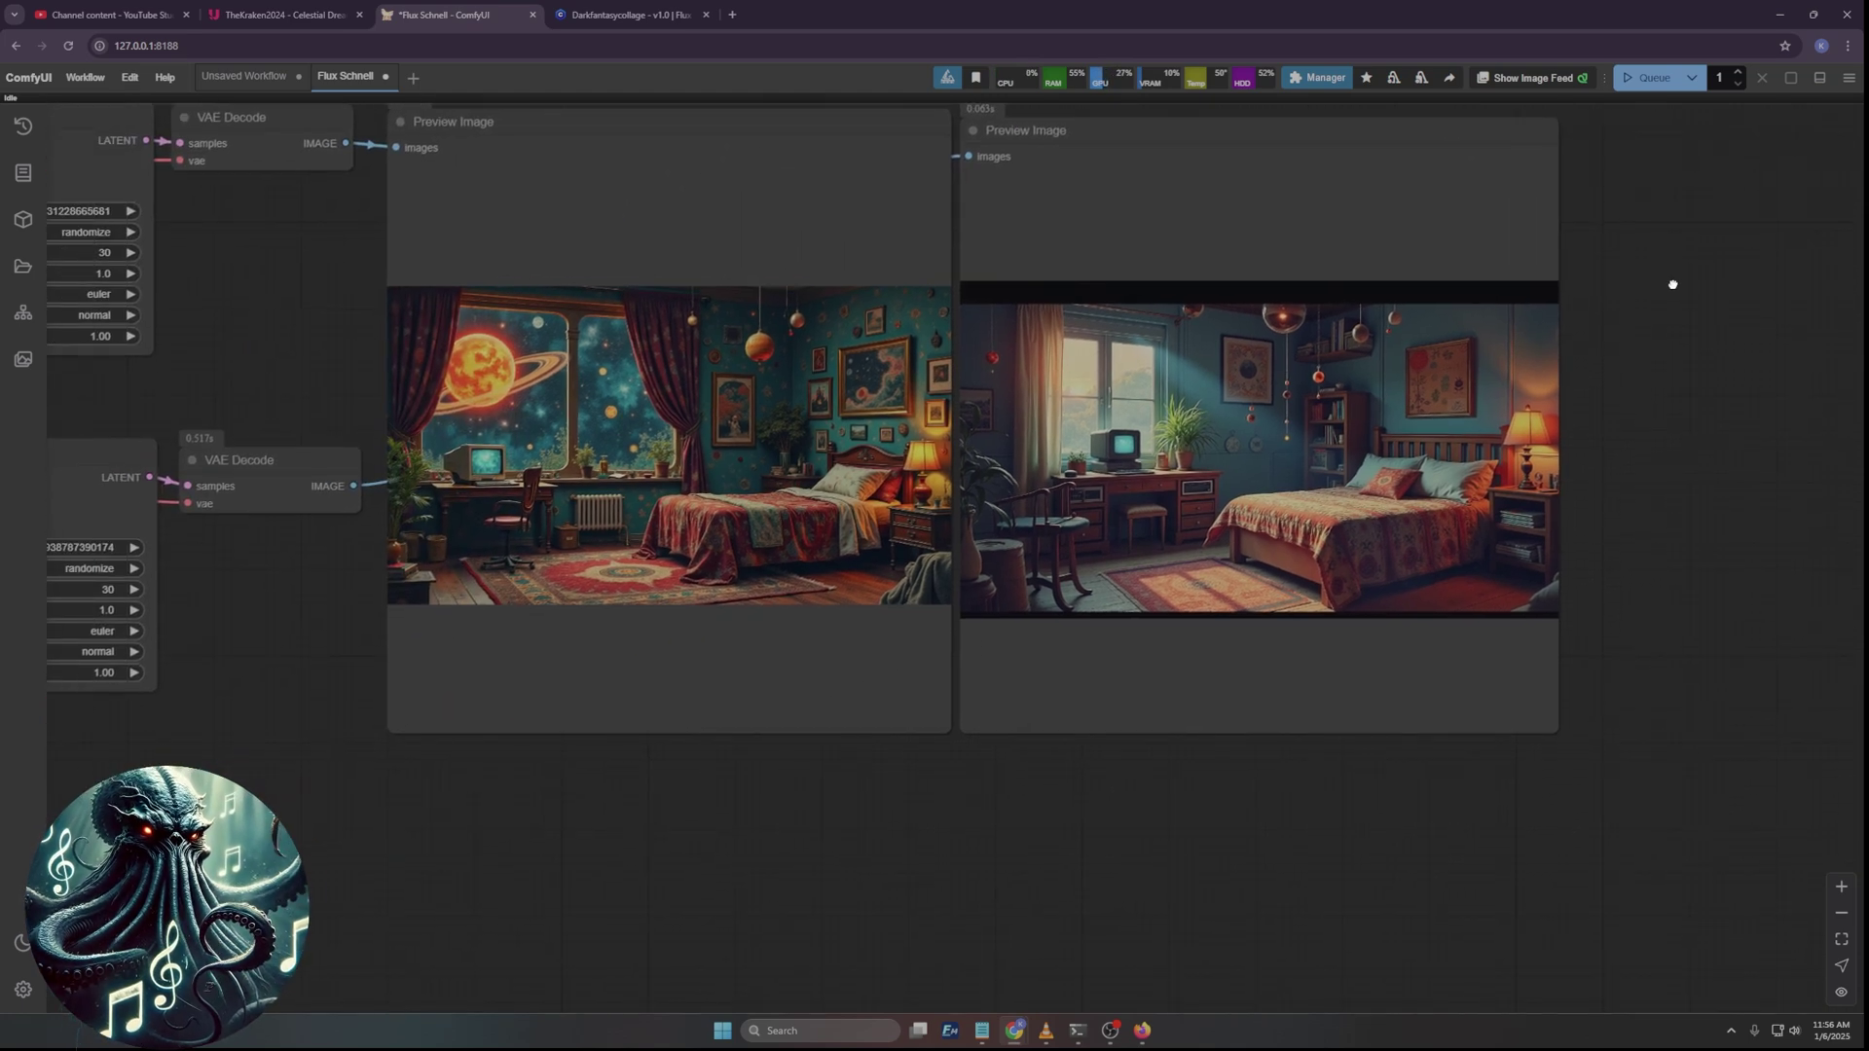
scroll(662, 326, up, 4)
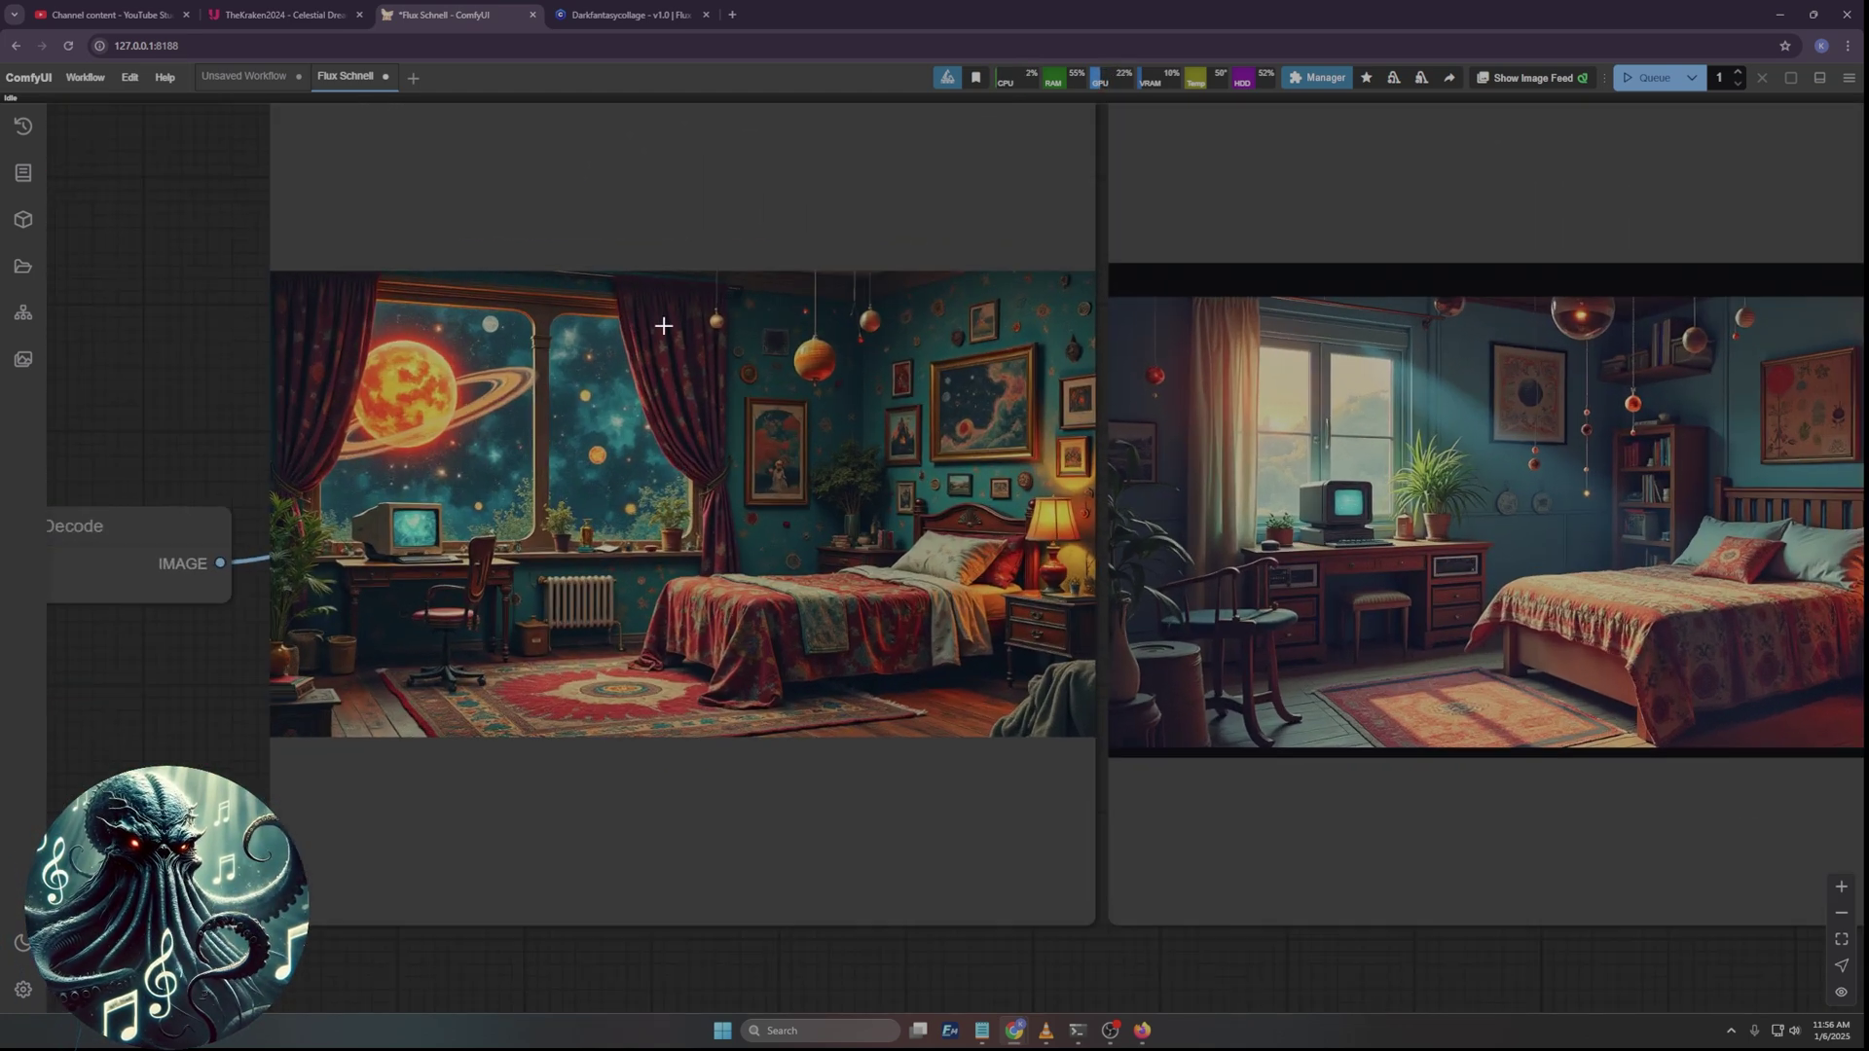
scroll(884, 718, up, 3)
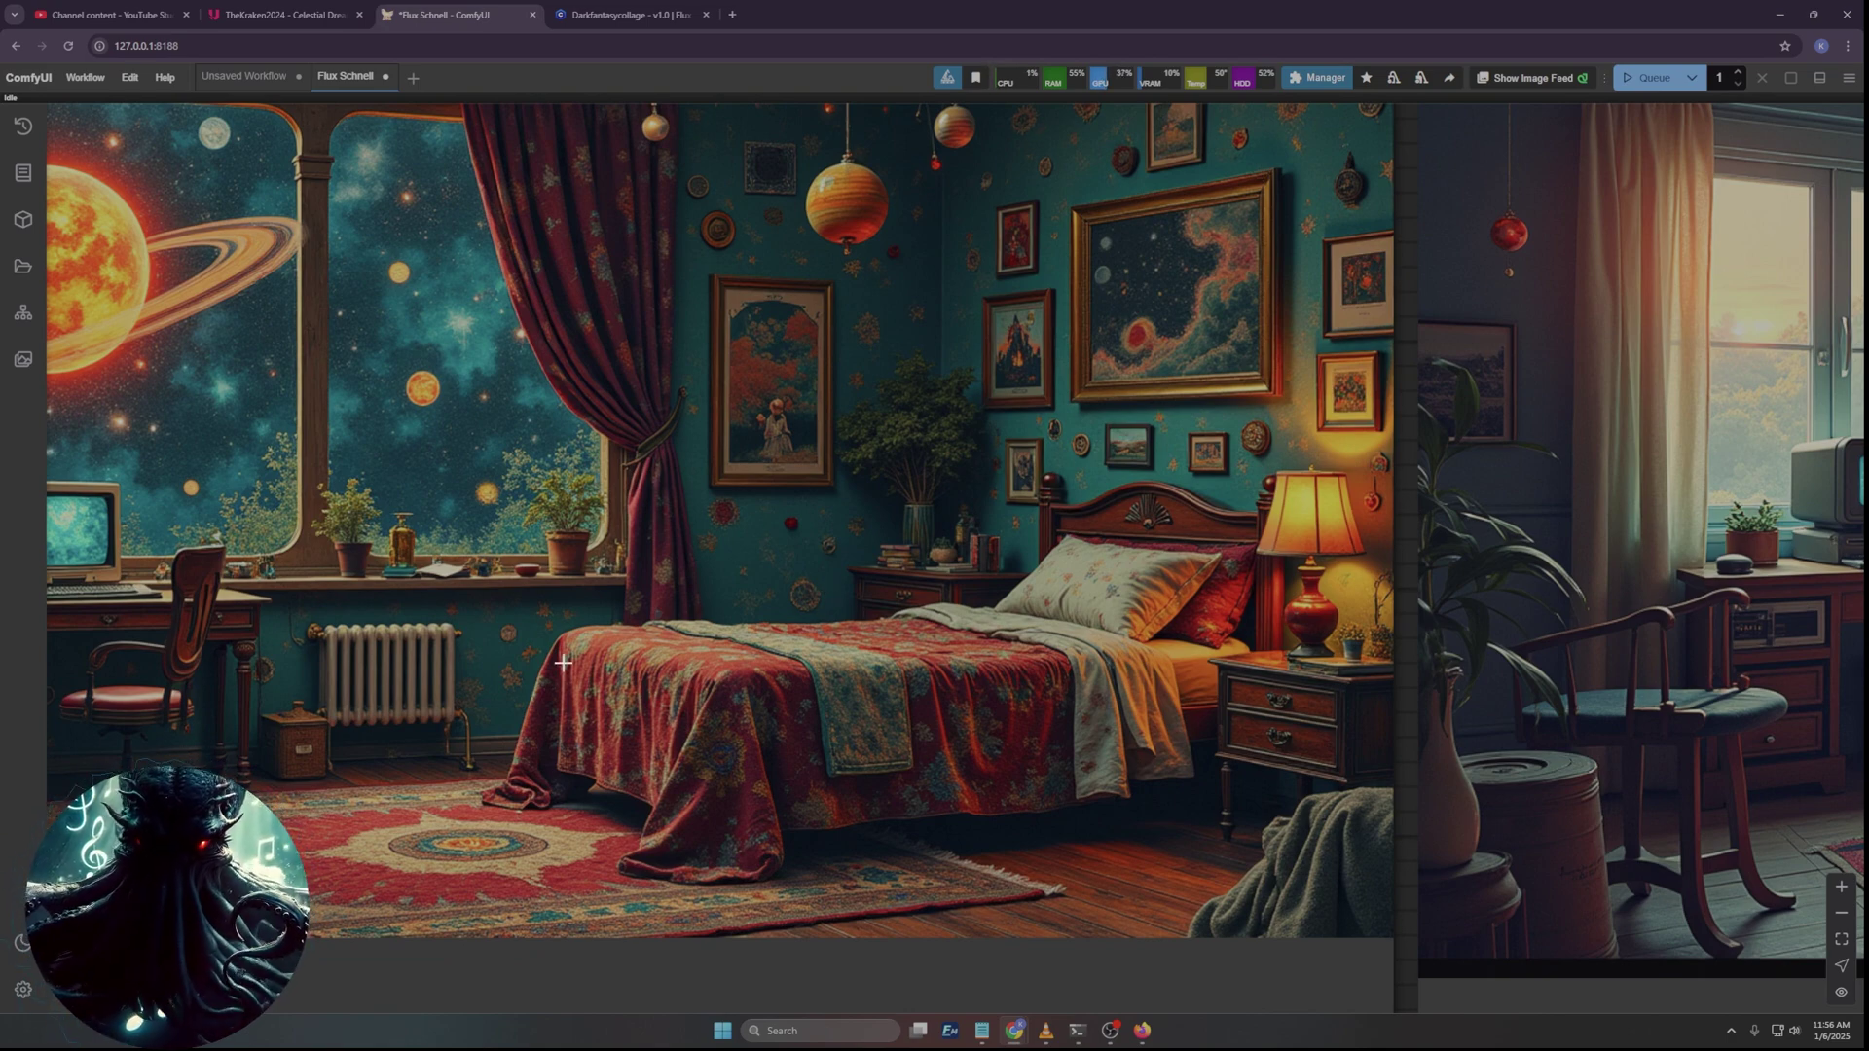
scroll(370, 521, down, 2)
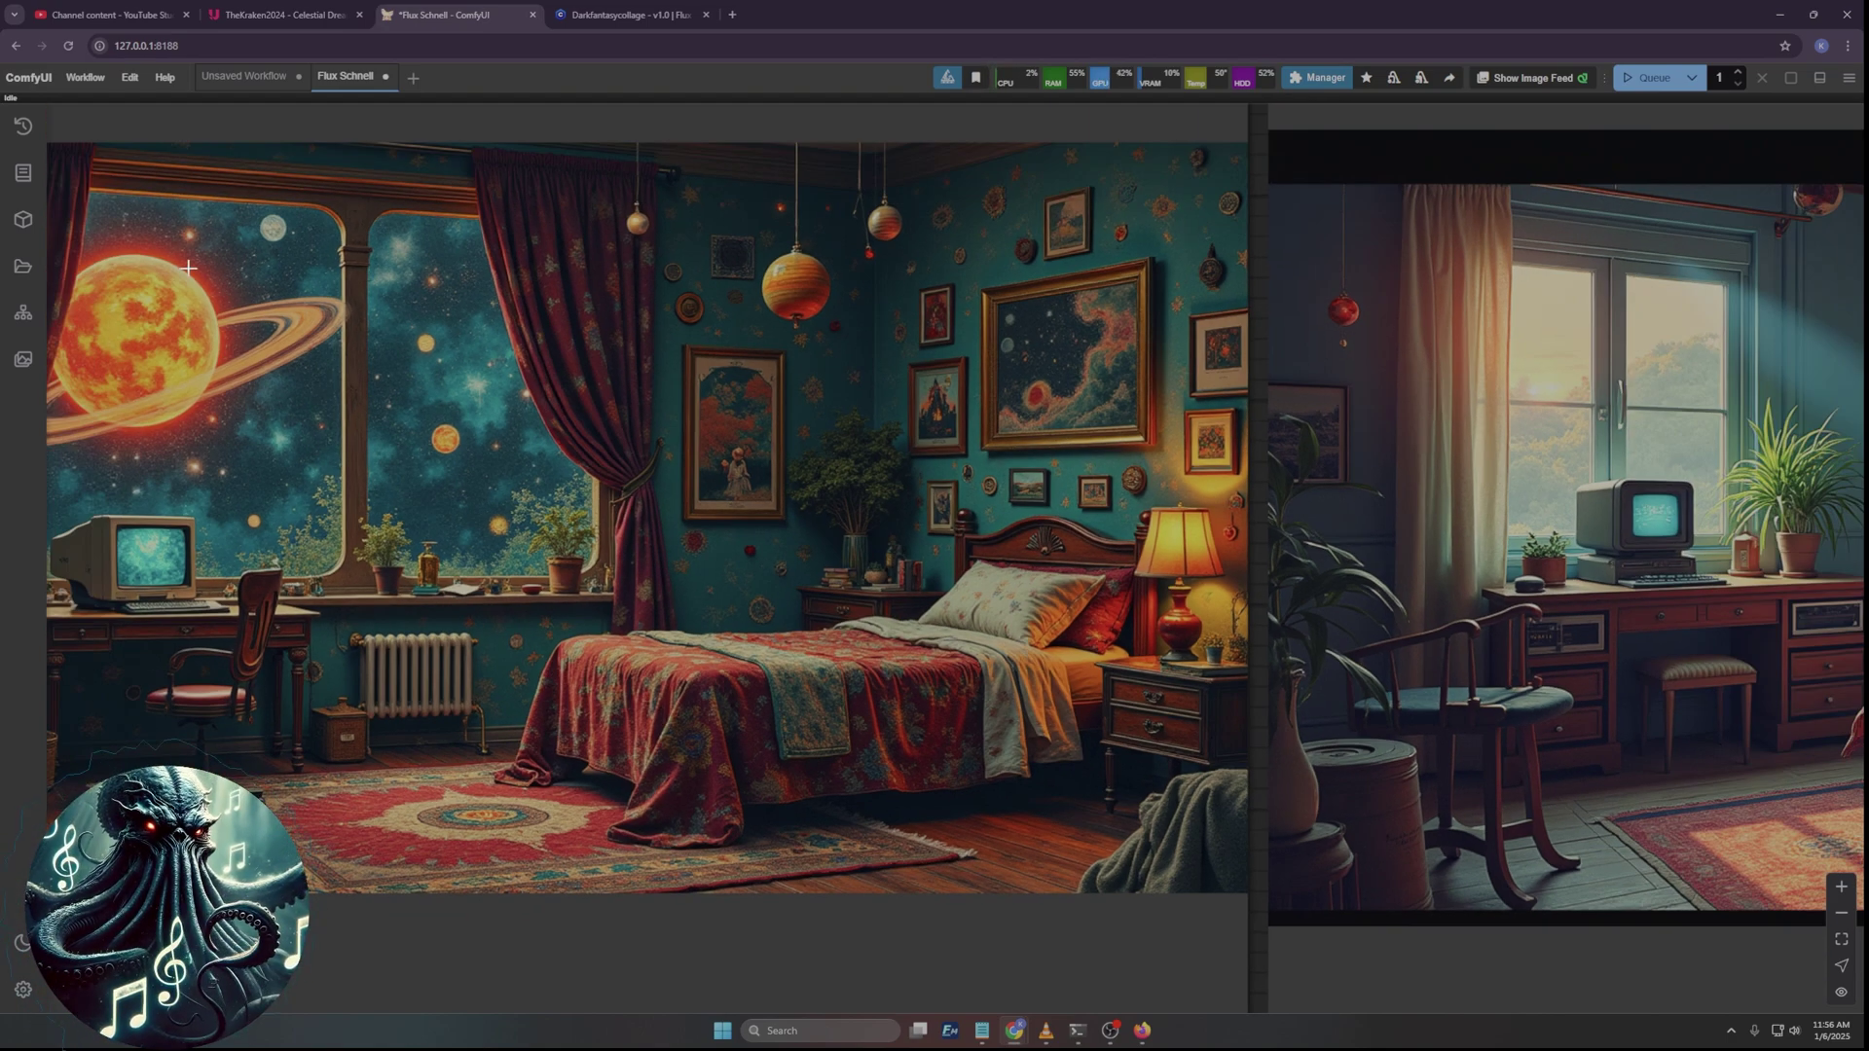
scroll(292, 216, up, 3)
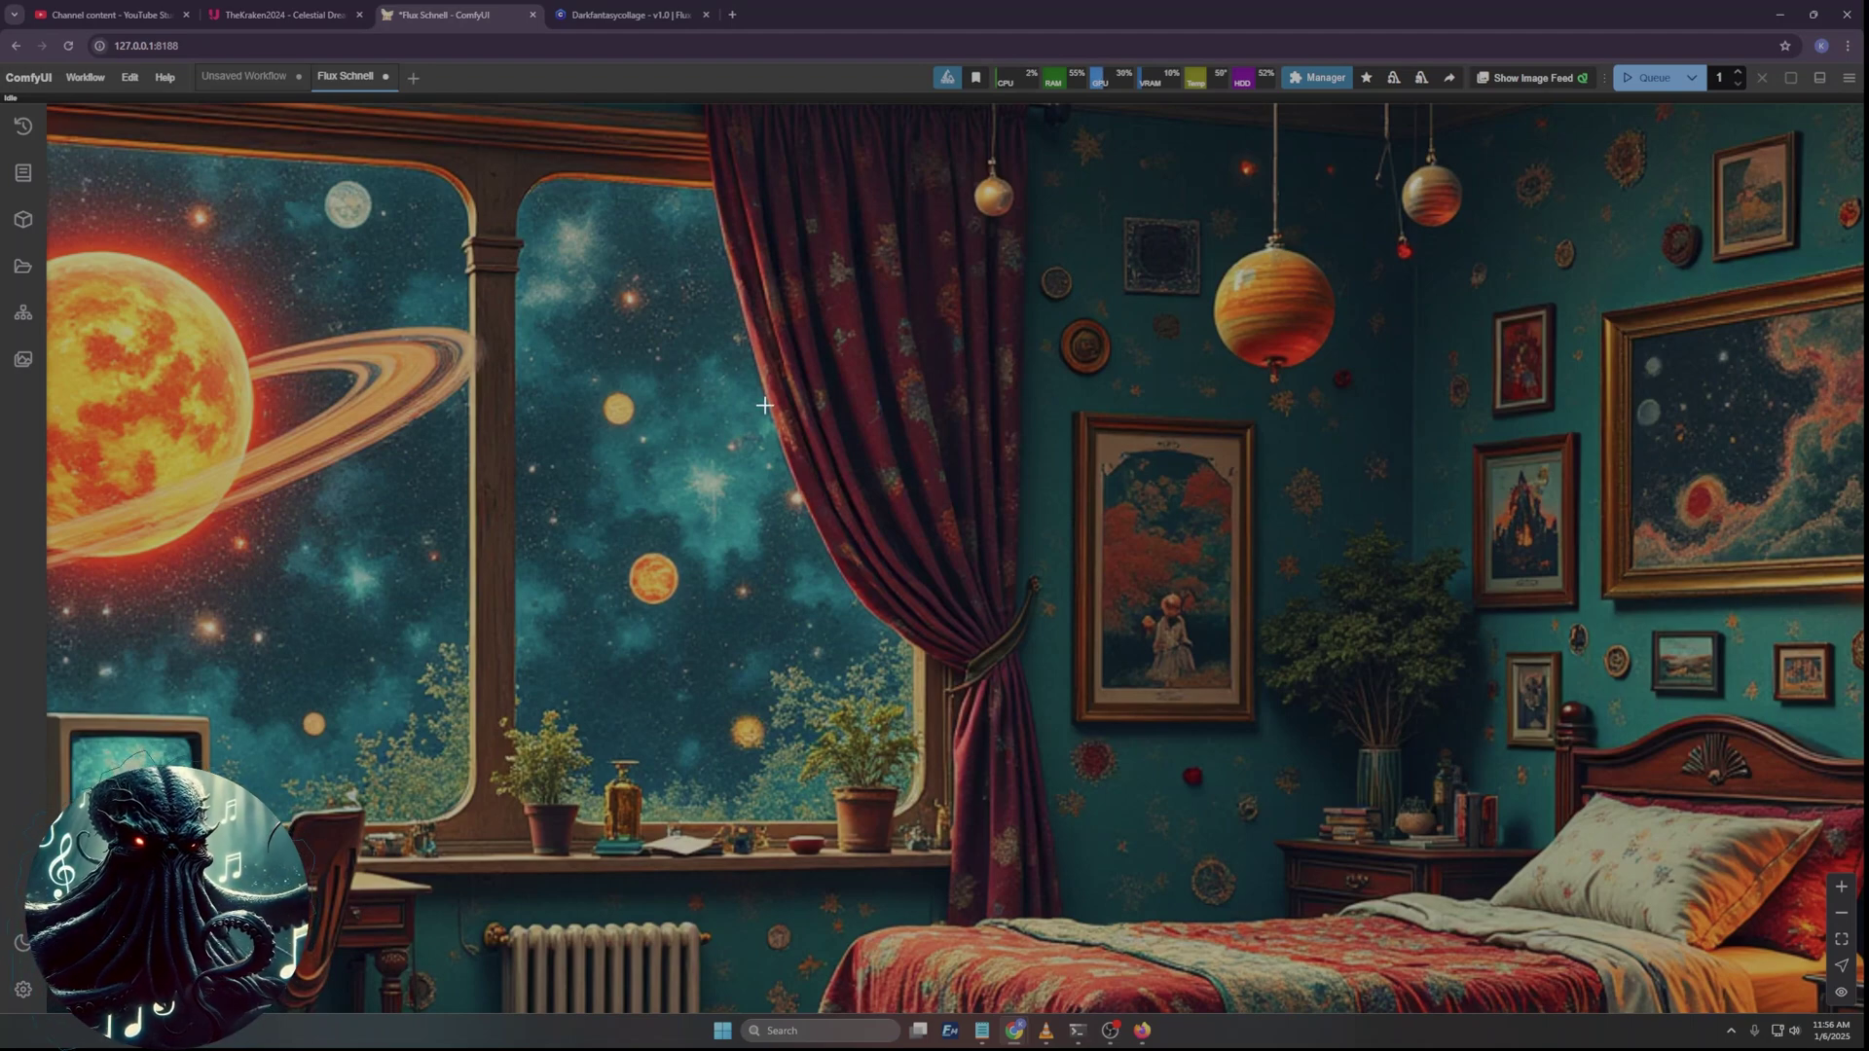
scroll(613, 912, down, 5)
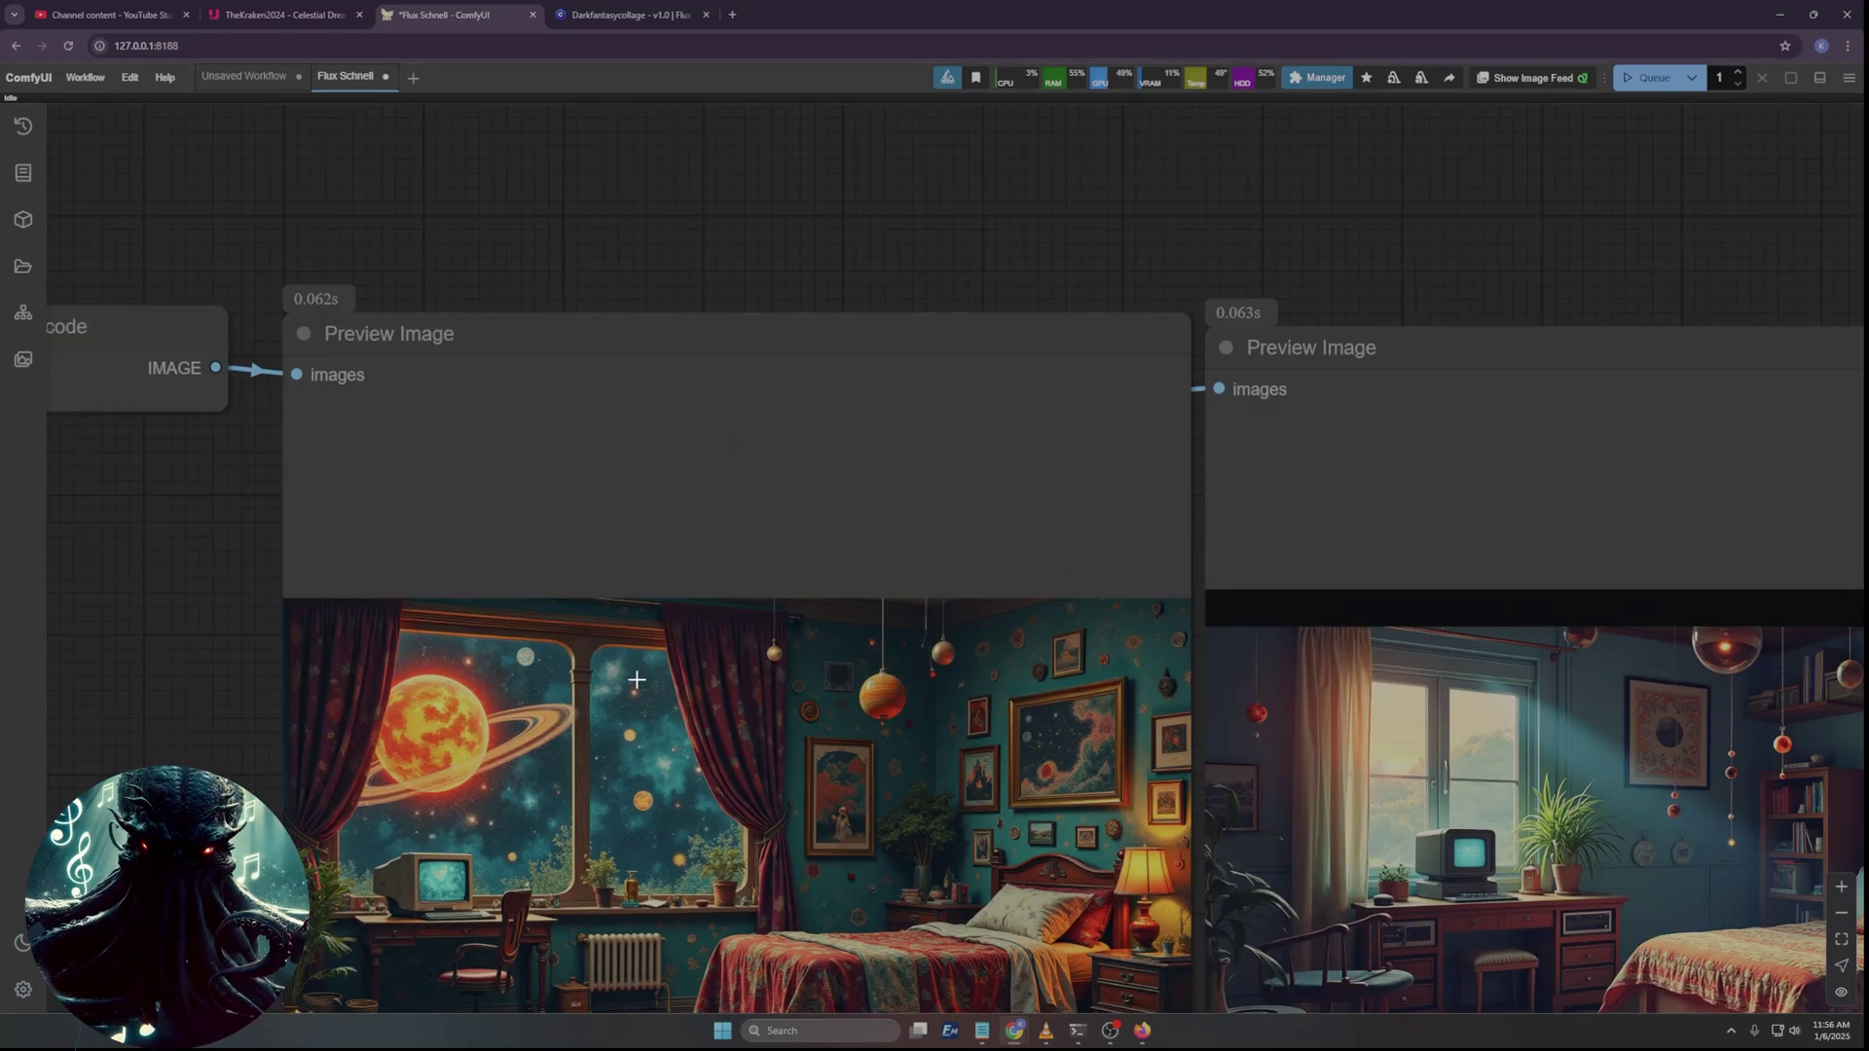
drag(146, 643, 214, 295)
scroll(496, 458, up, 3)
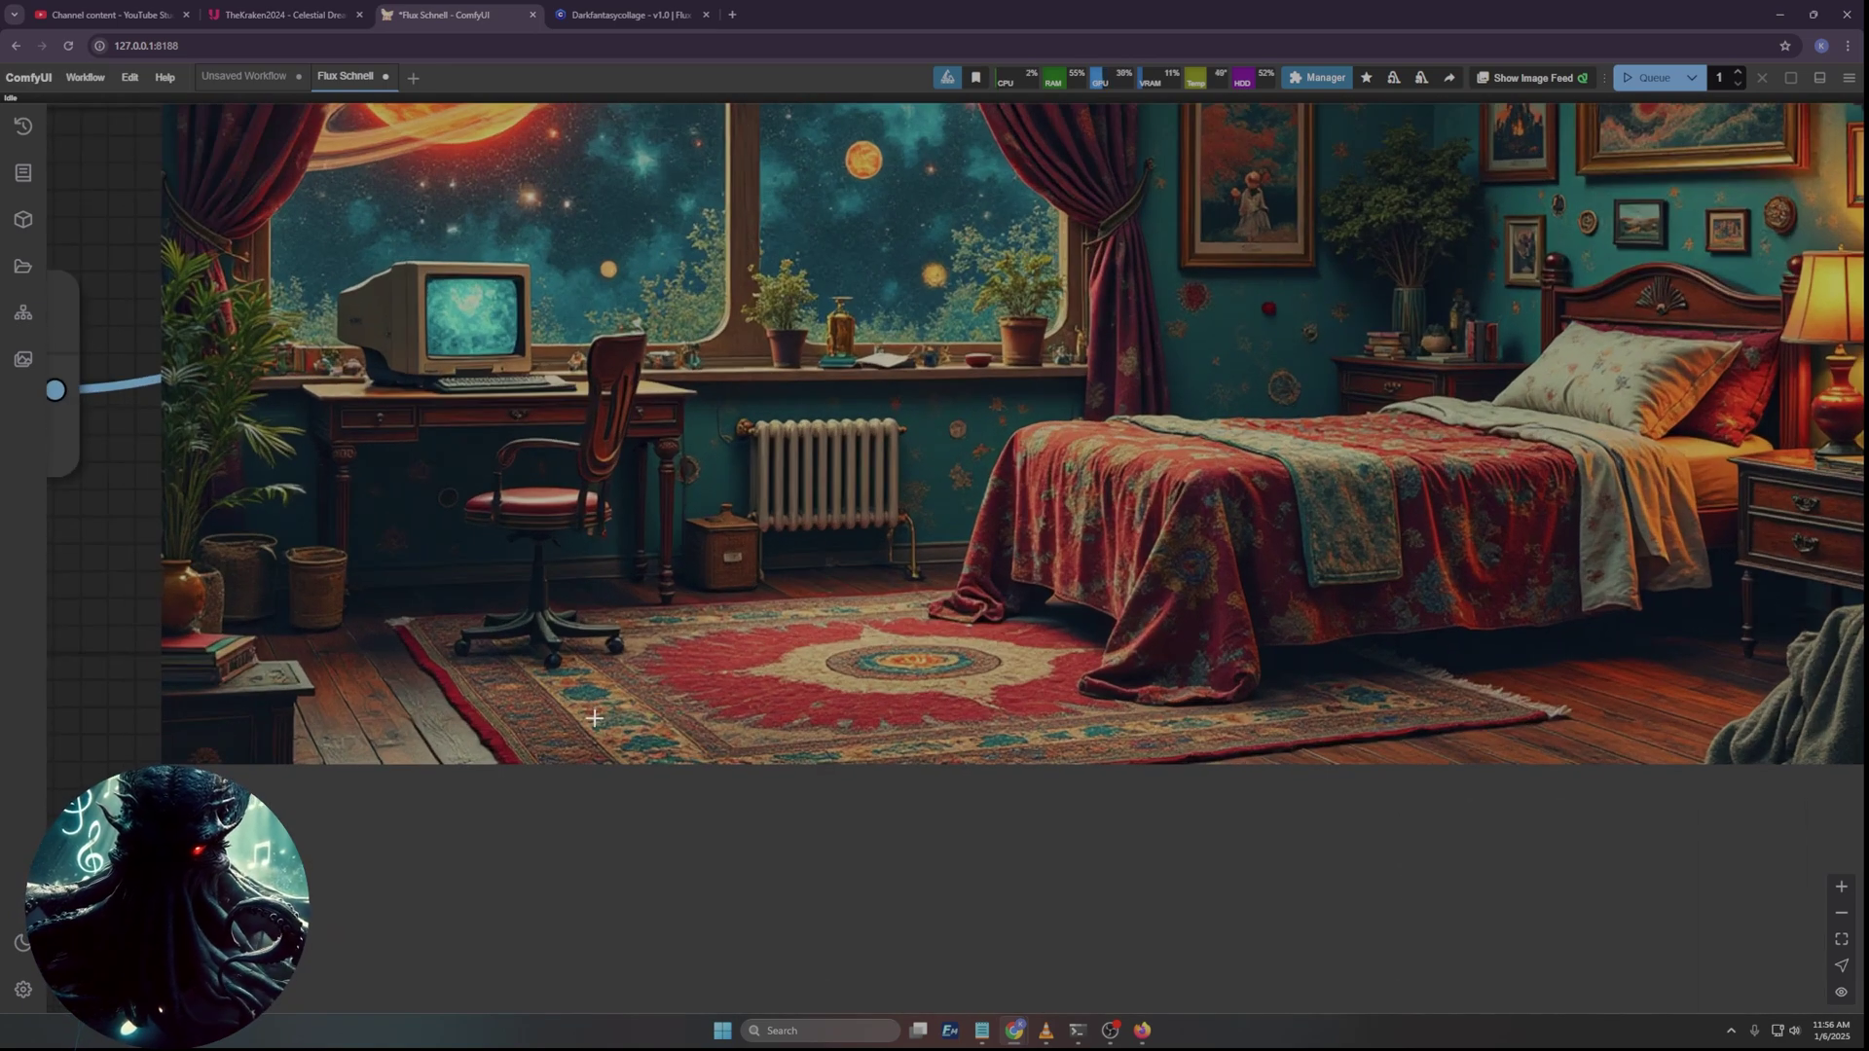
scroll(647, 732, down, 5)
scroll(1272, 784, up, 6)
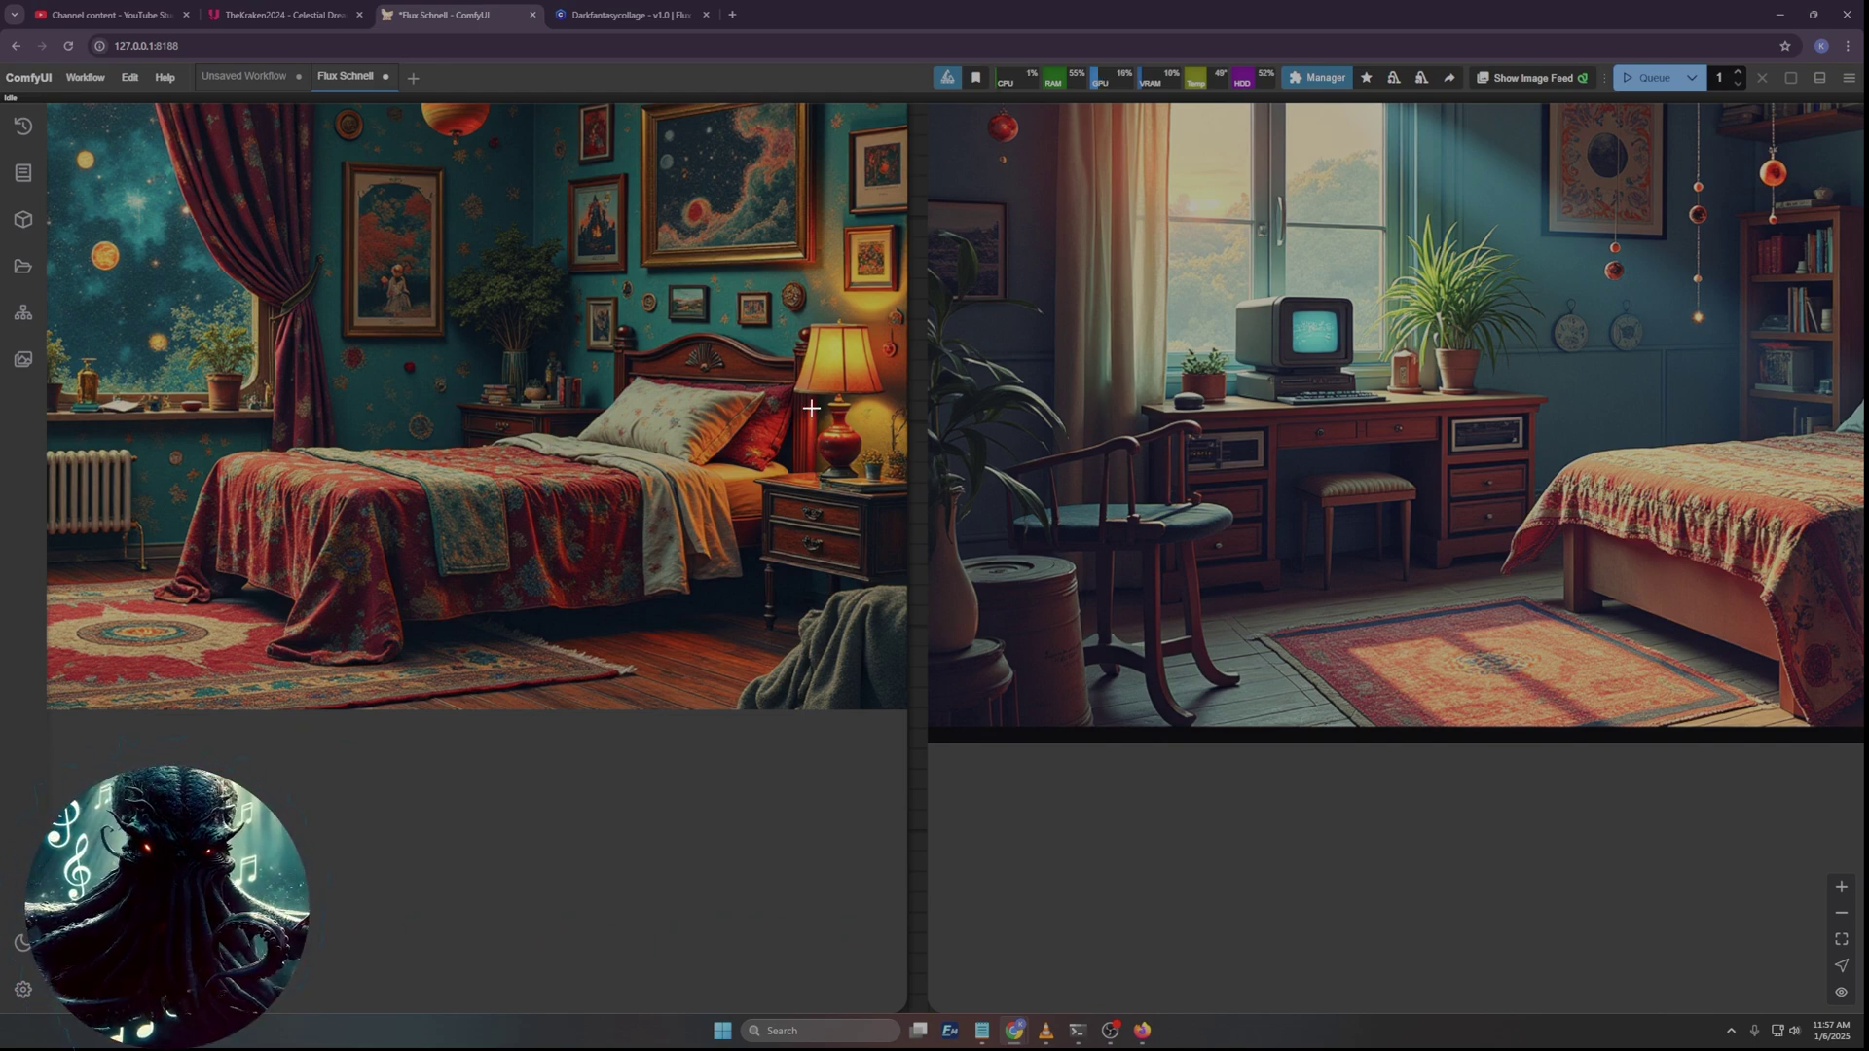
scroll(808, 414, down, 6)
scroll(202, 337, up, 3)
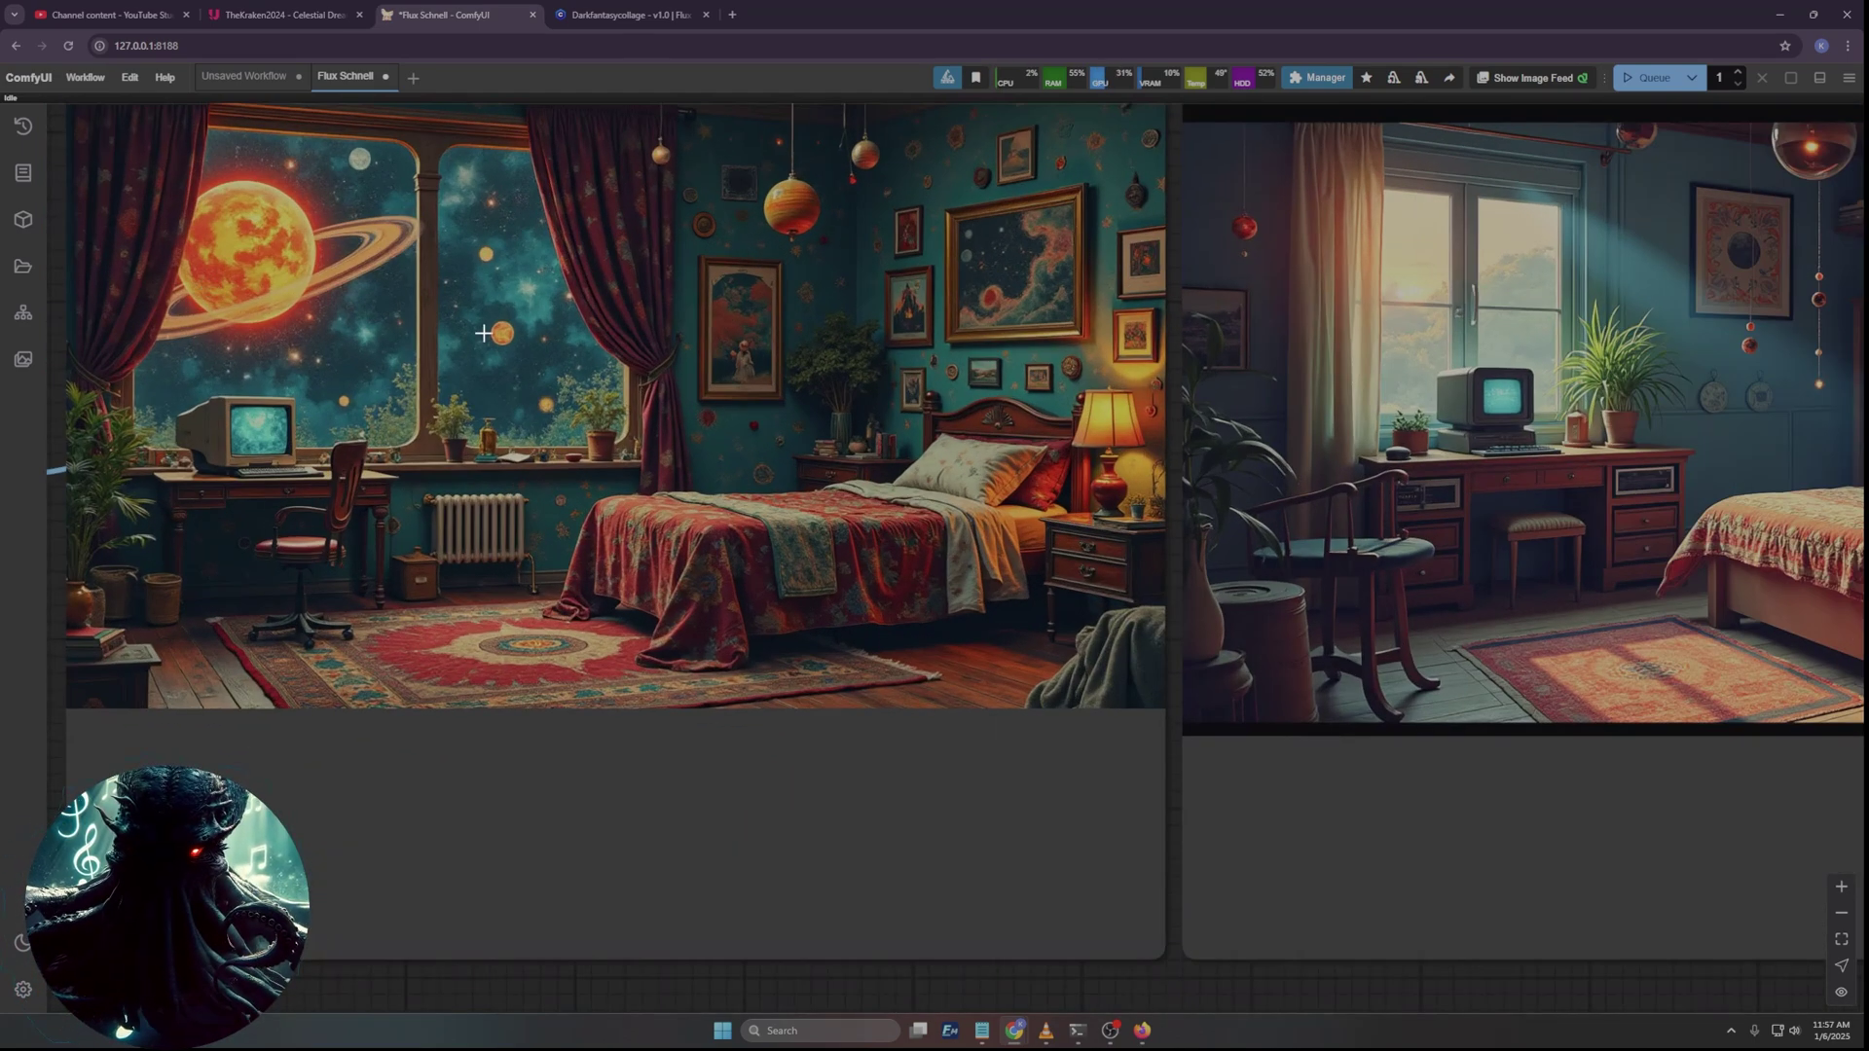
scroll(444, 338, up, 1)
scroll(443, 339, down, 4)
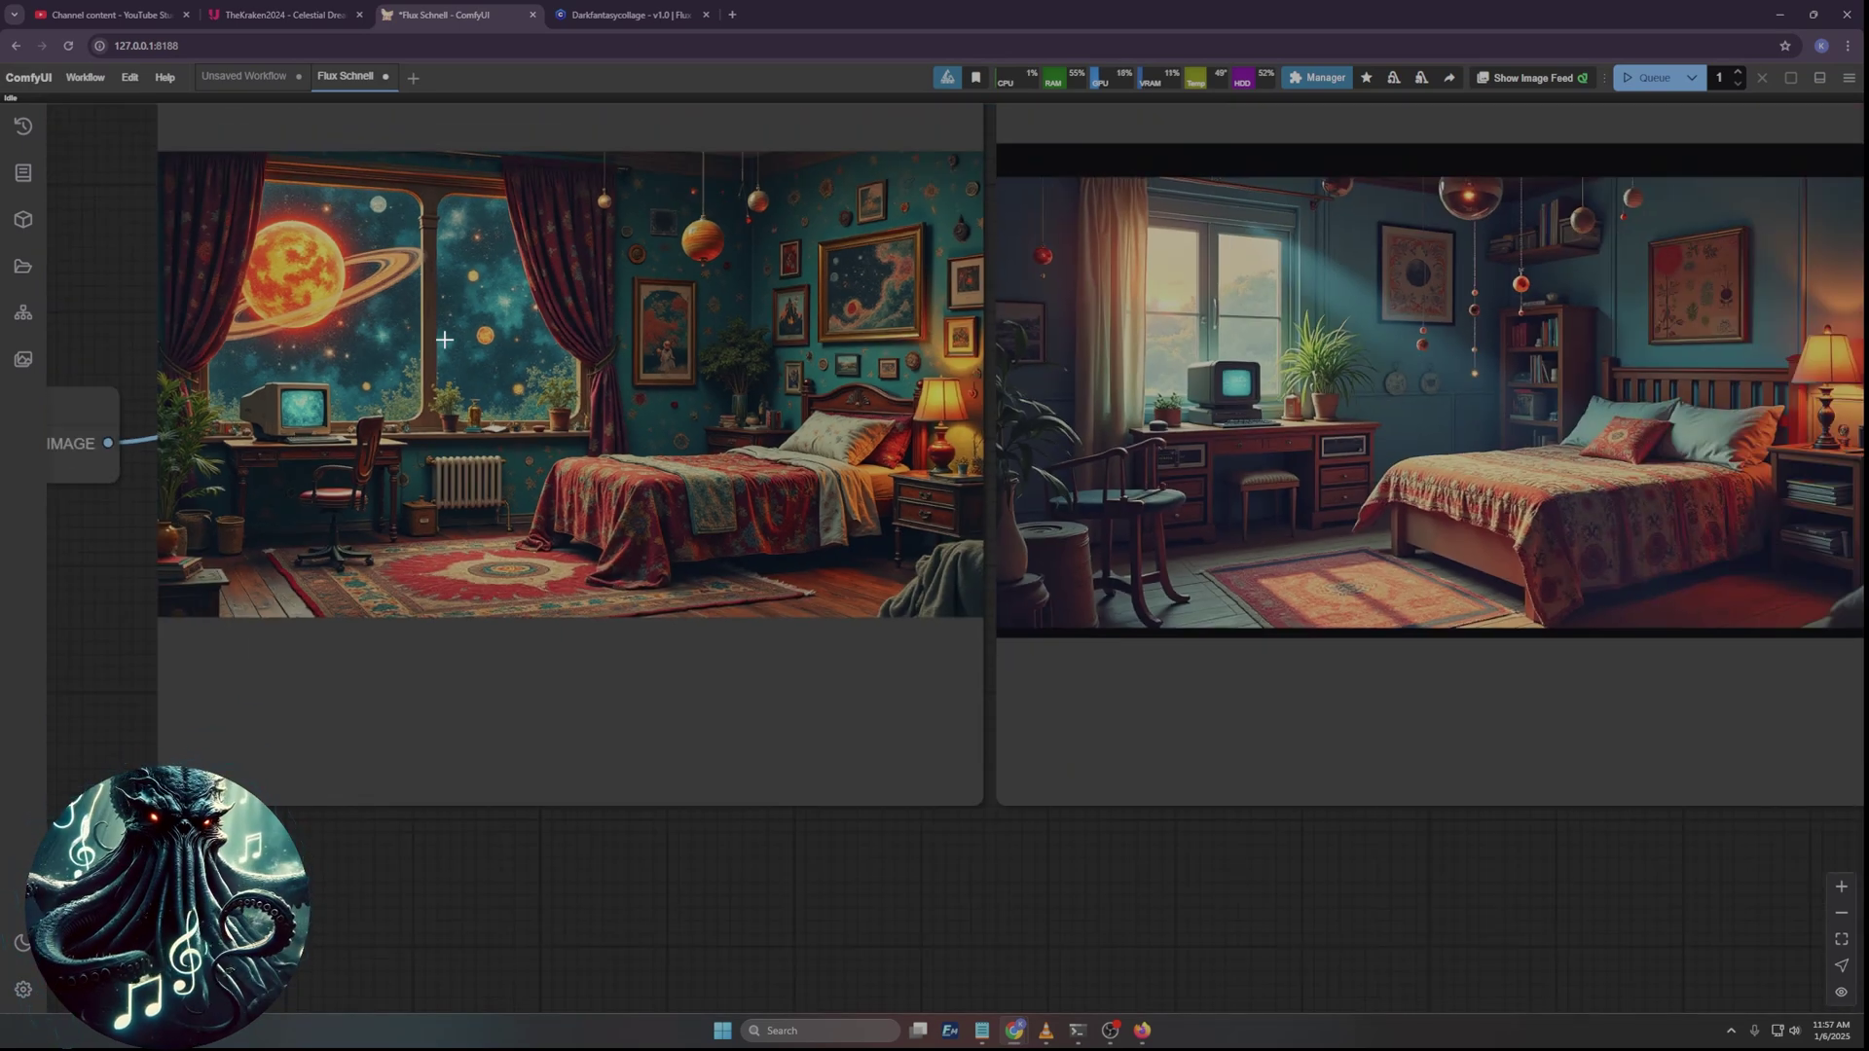
scroll(248, 497, up, 2)
scroll(263, 506, up, 1)
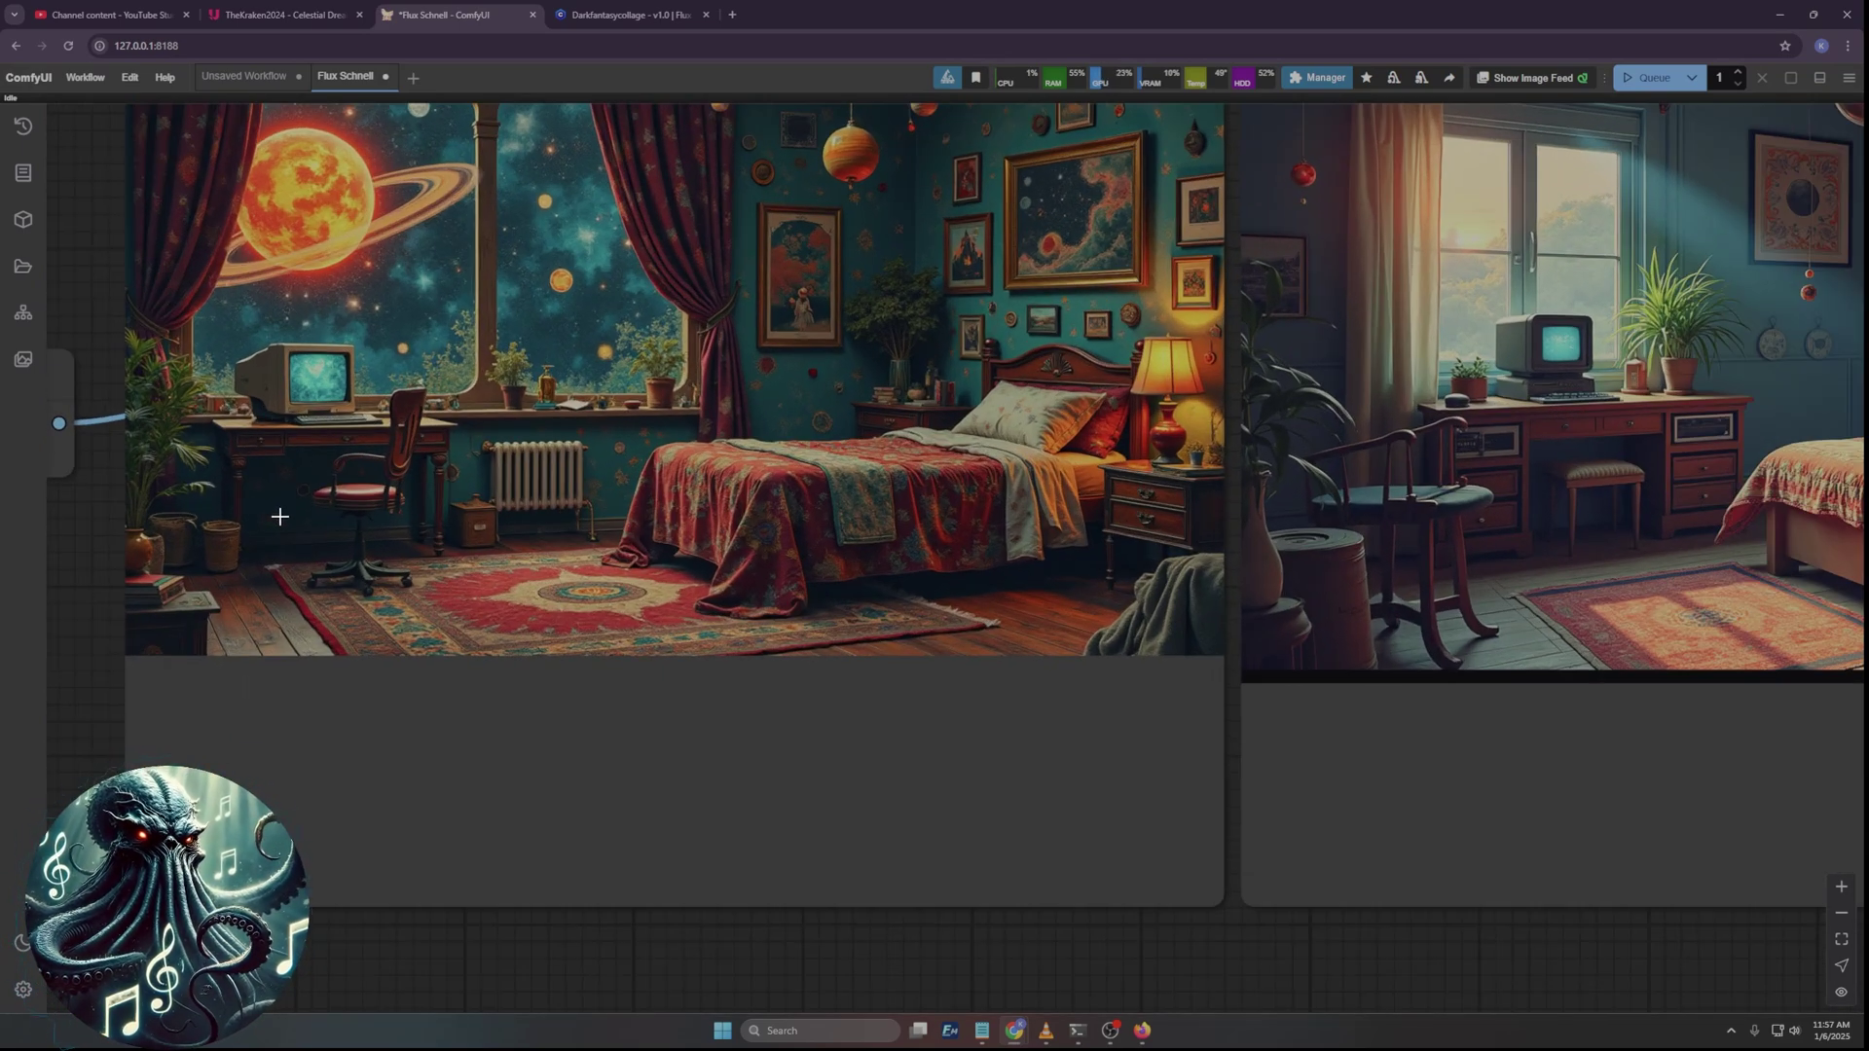
scroll(279, 516, down, 2)
scroll(280, 517, down, 1)
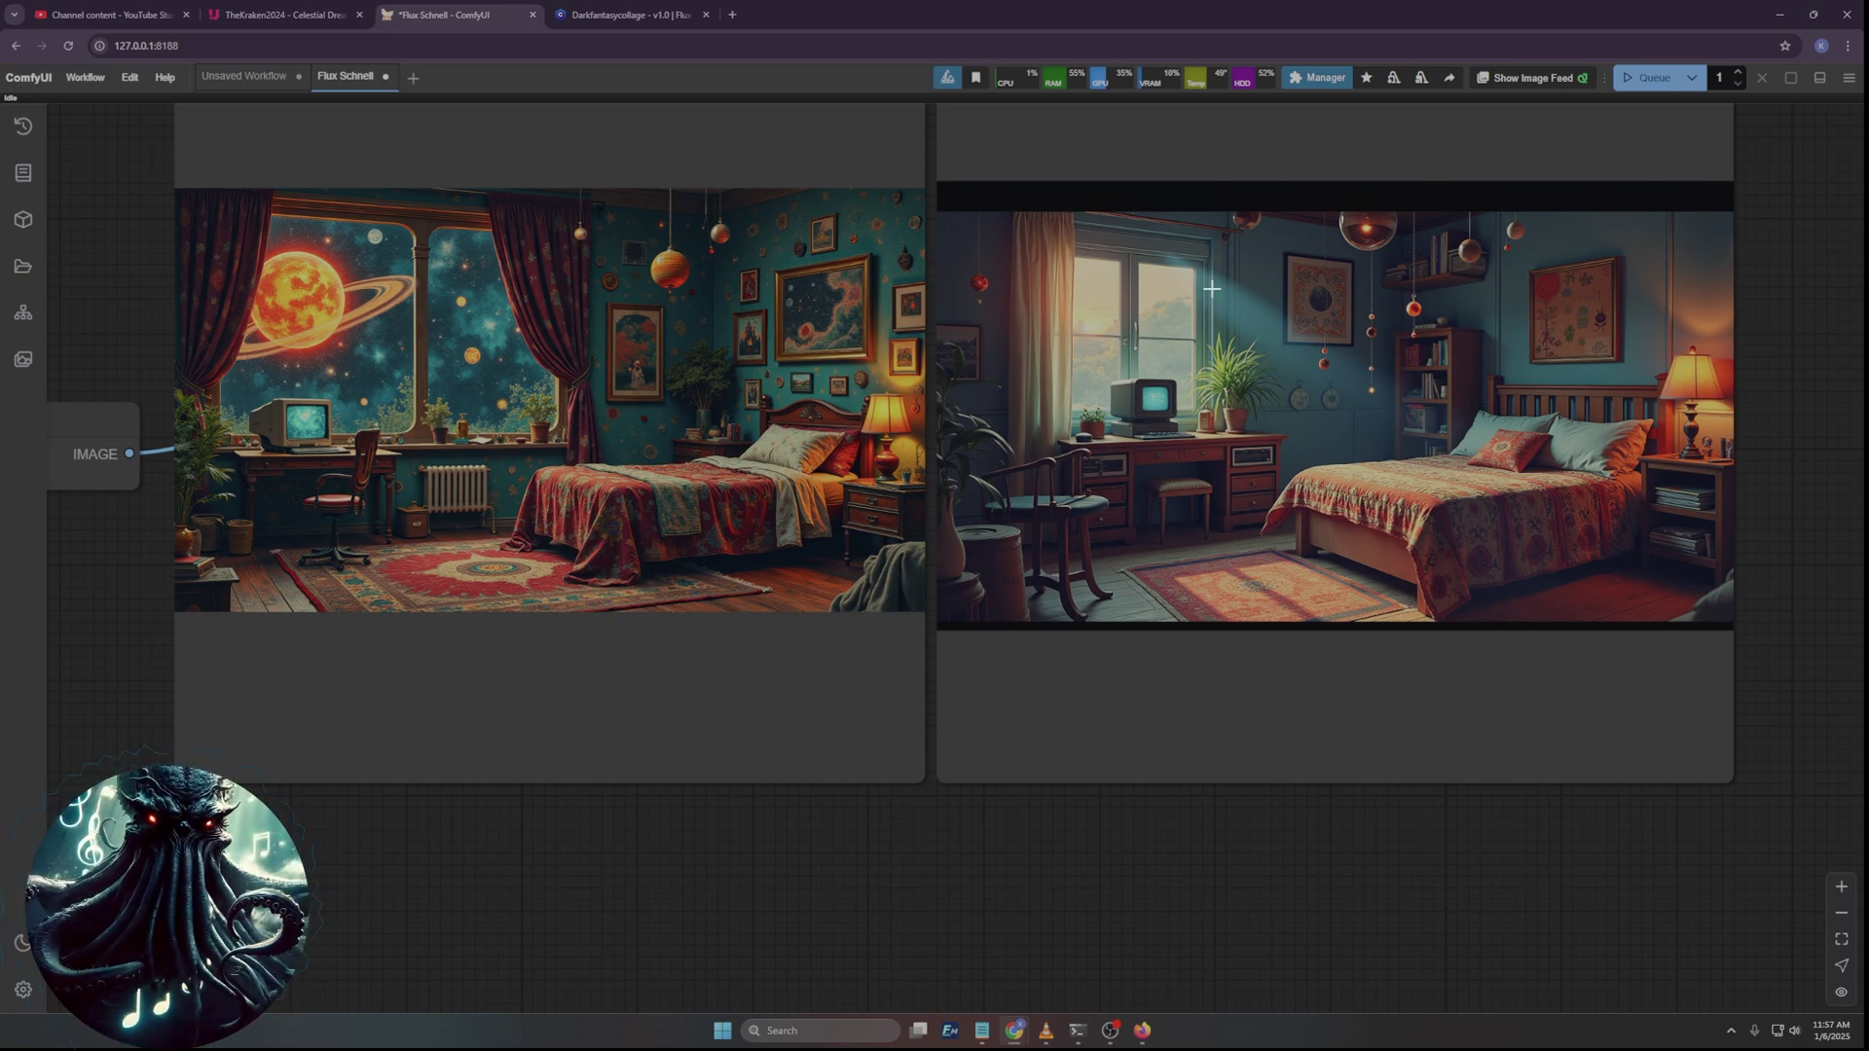
Move ShowText to the right of the Lora group, then raise and enlarge the Prompt node.
scroll(1022, 380, down, 1)
scroll(769, 465, down, 1)
drag(194, 408, 845, 463)
drag(384, 306, 699, 463)
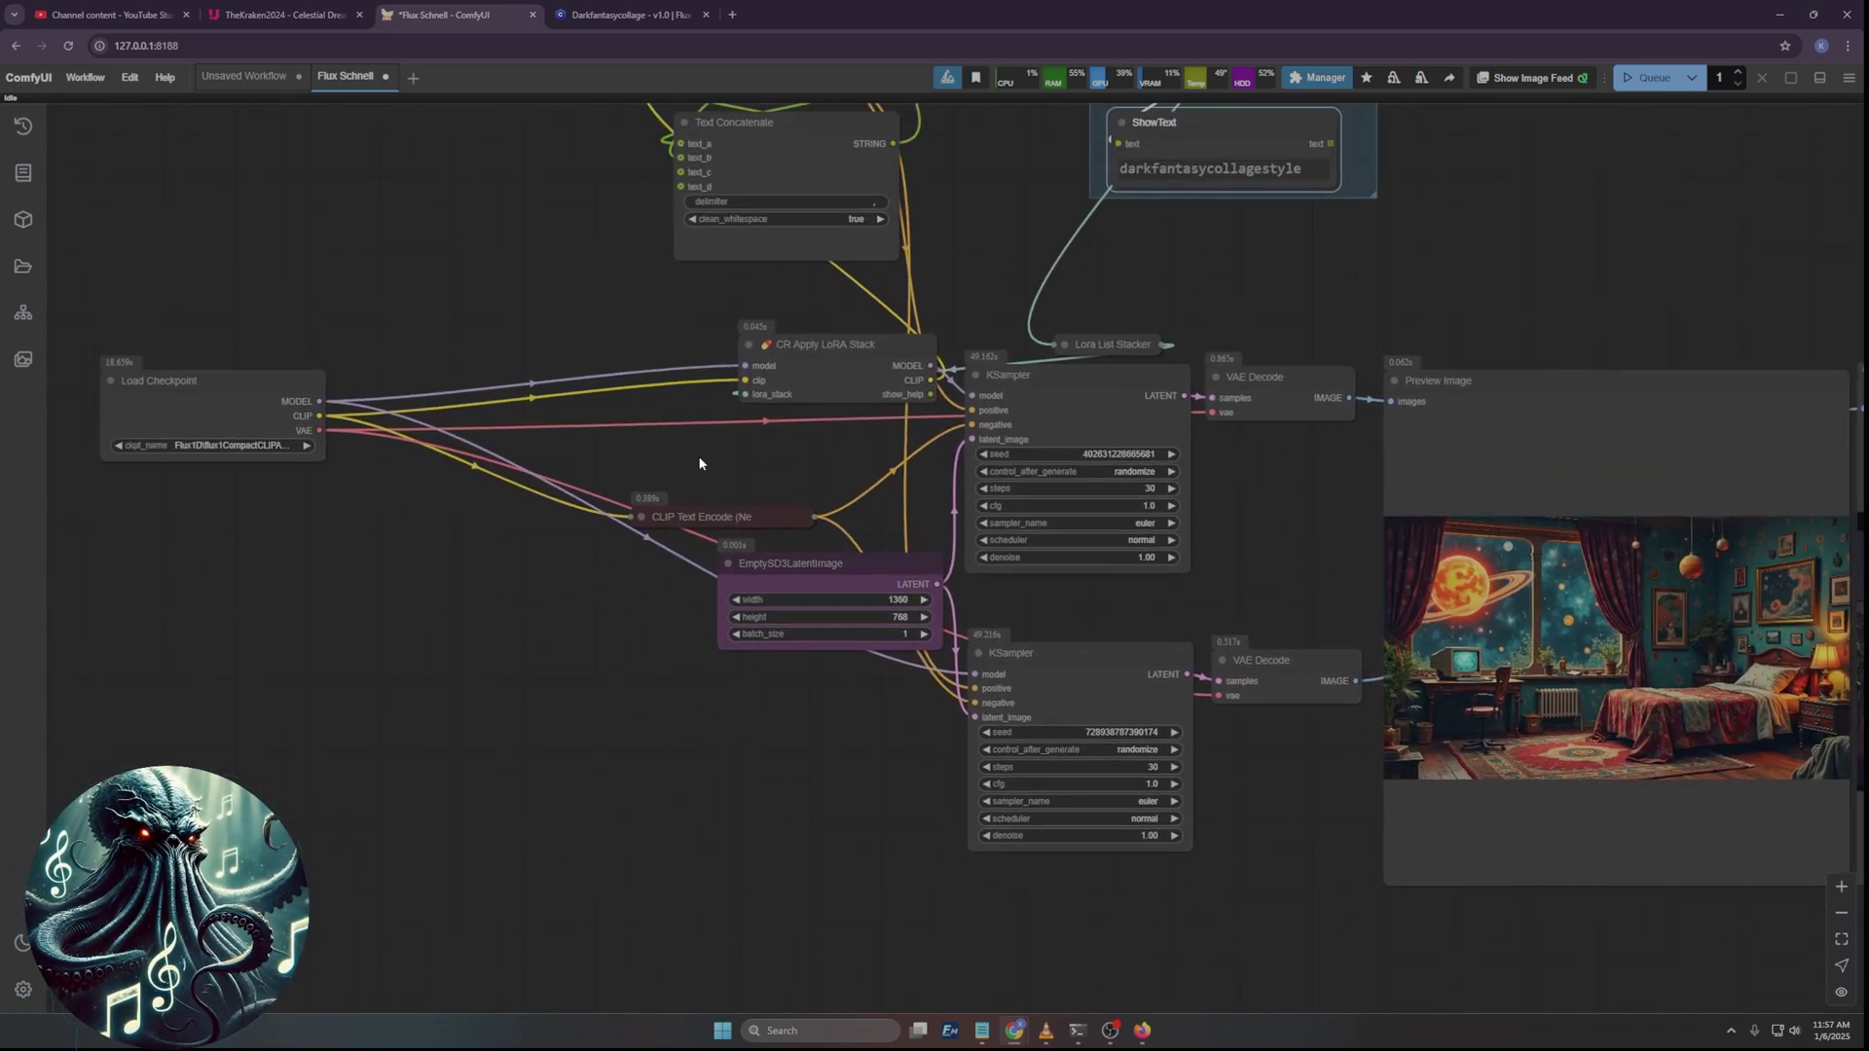
drag(506, 285, 425, 880)
scroll(643, 579, up, 3)
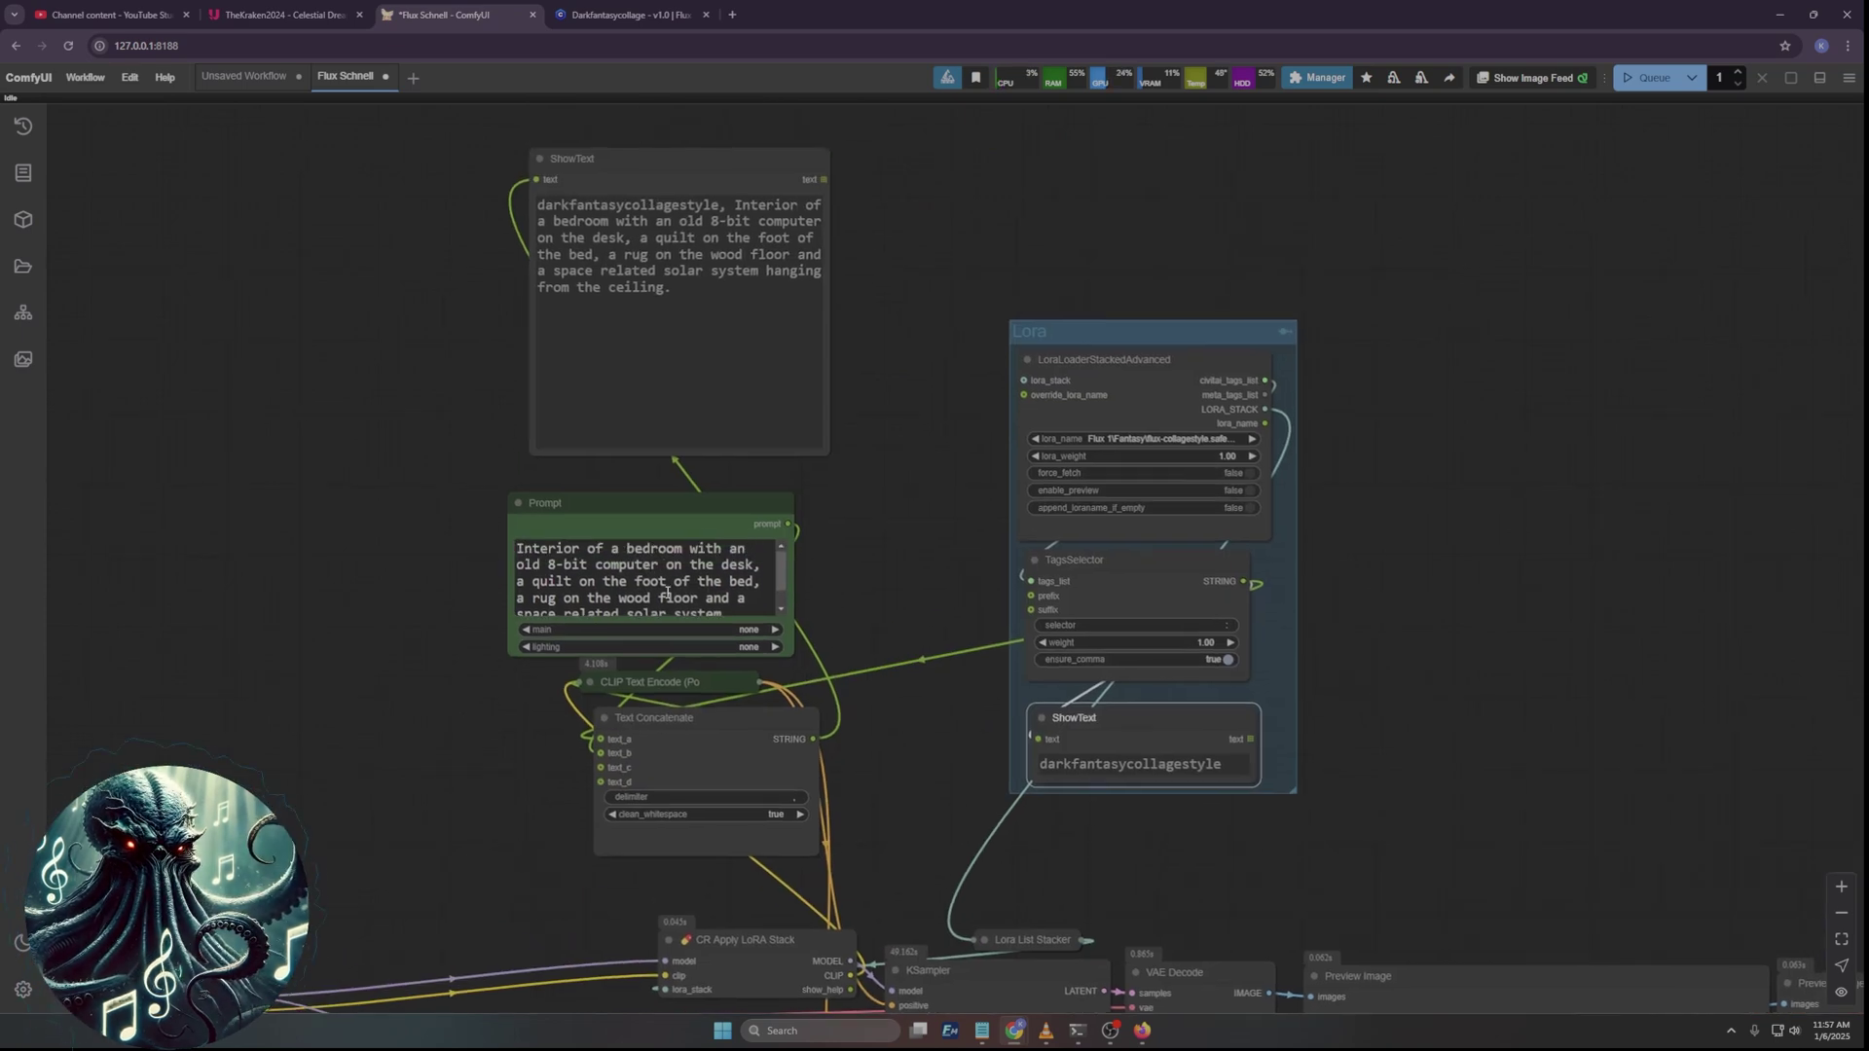
drag(672, 161, 1543, 261)
drag(634, 506, 644, 221)
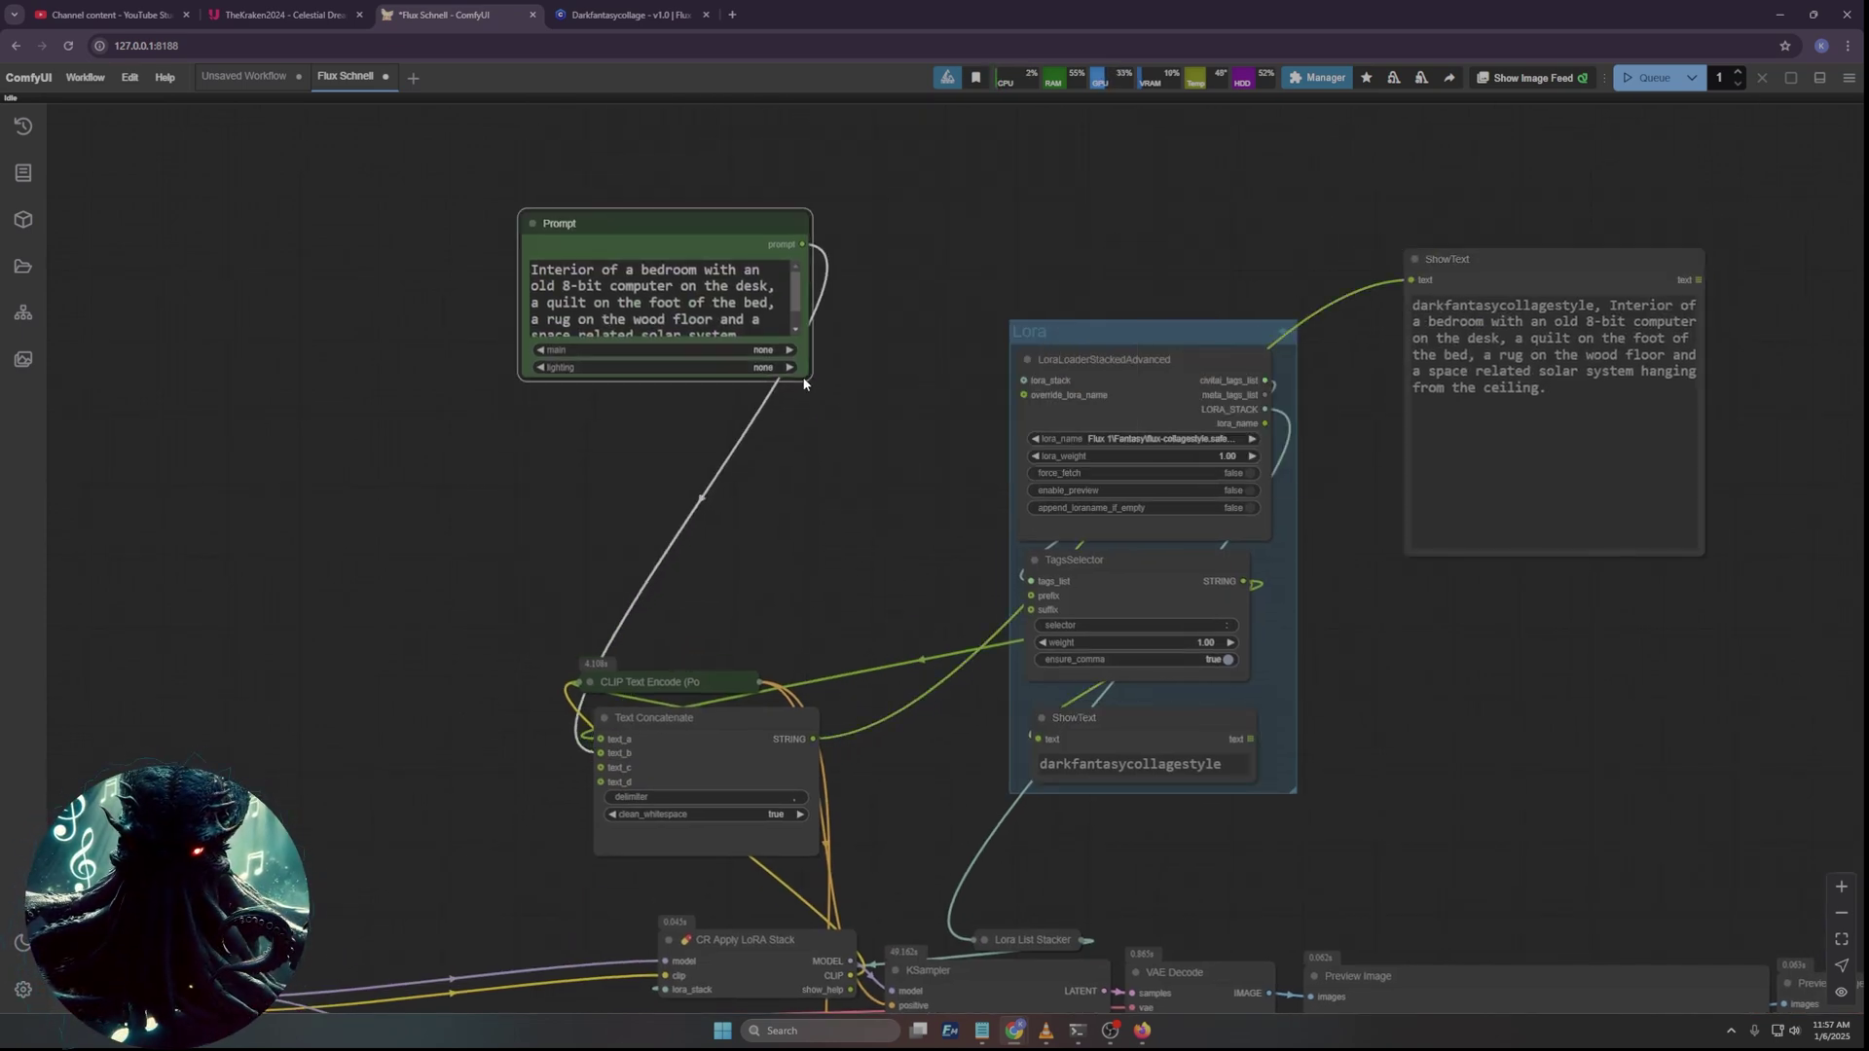
drag(804, 382, 825, 615)
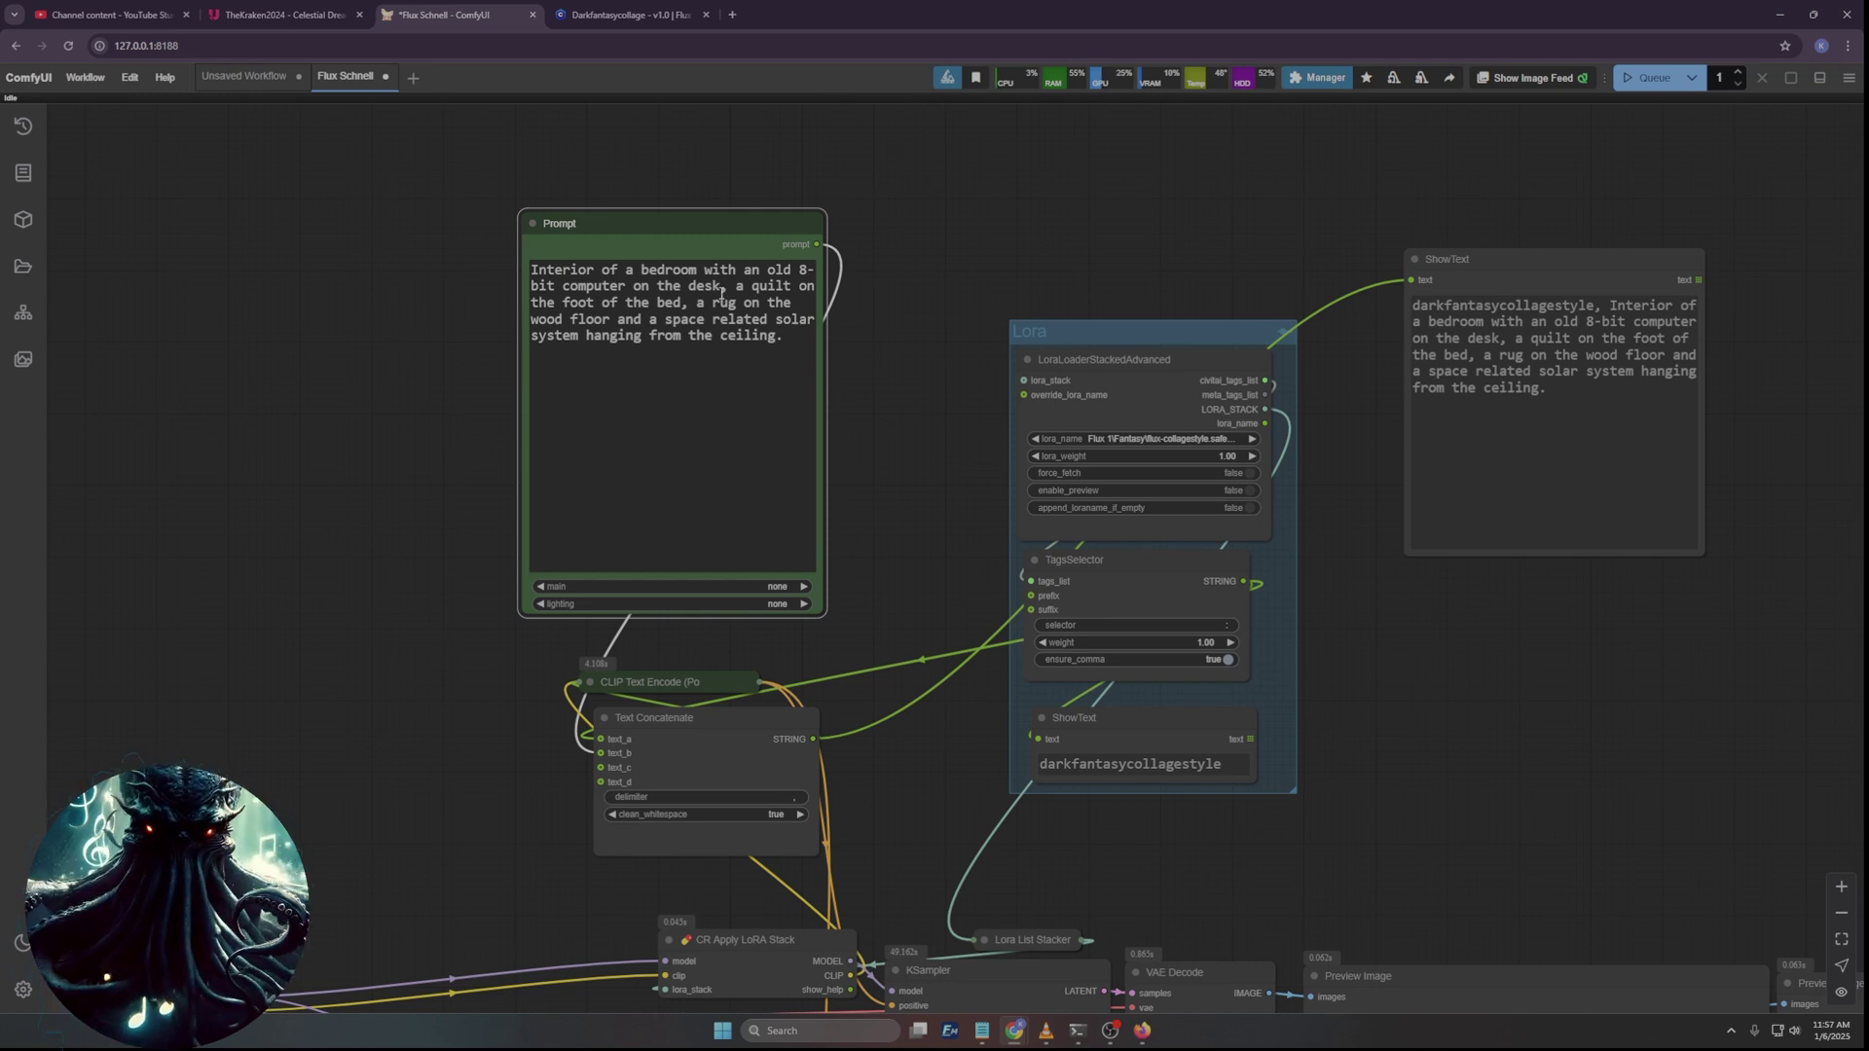
Append 'Big window with a big city outside showing' to the bedroom prompt and queue a render.
click(796, 343)
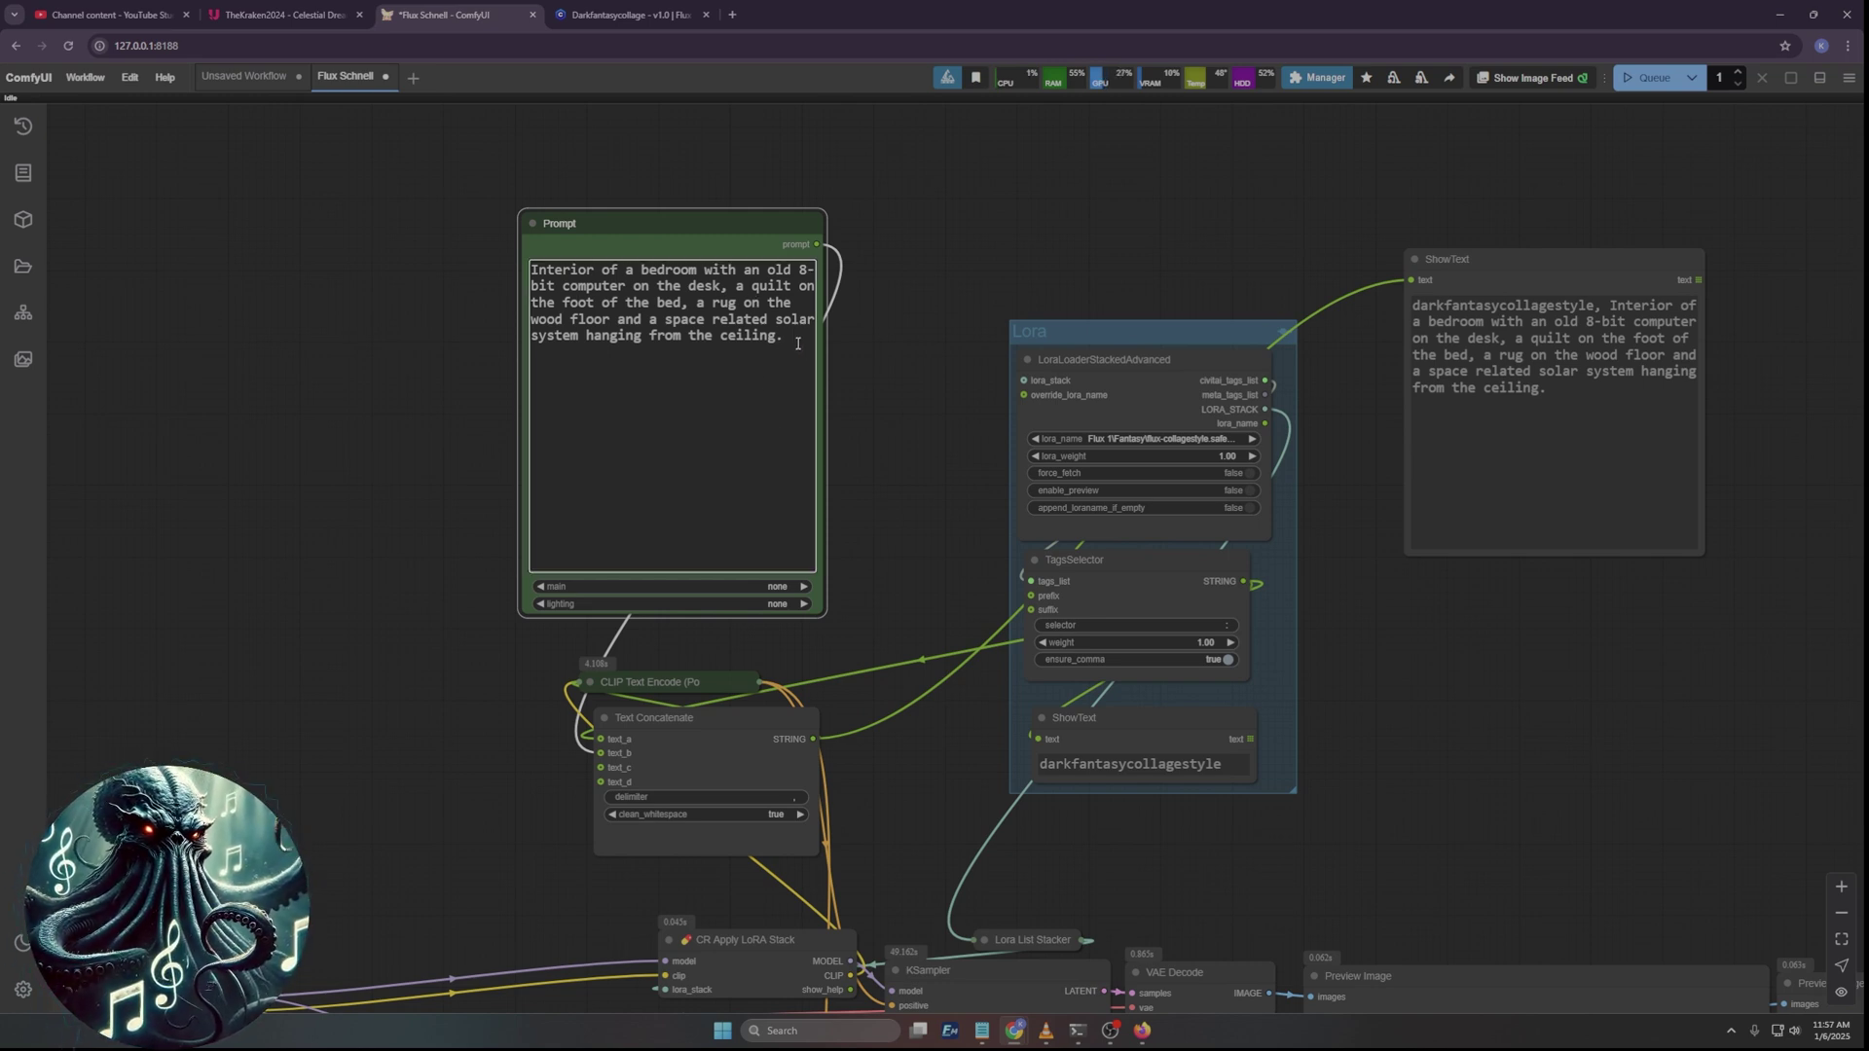
text(Big window with)
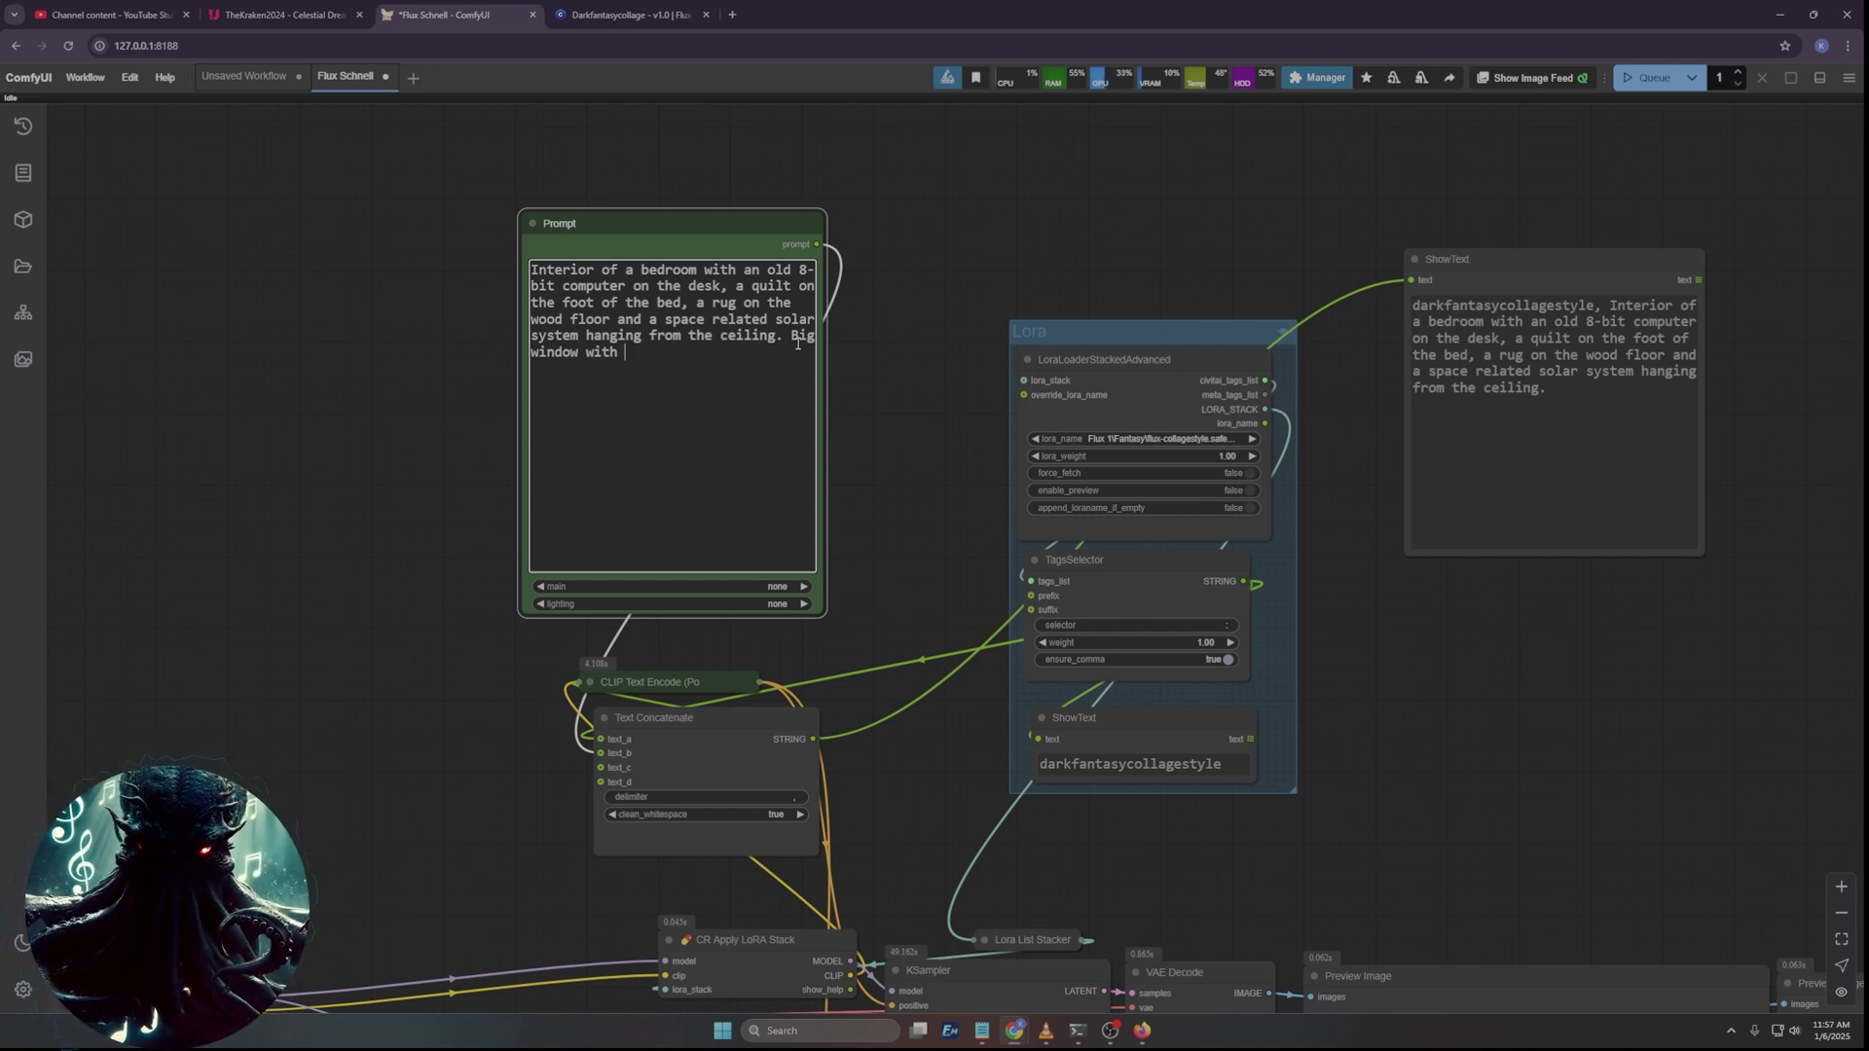
text(a big city)
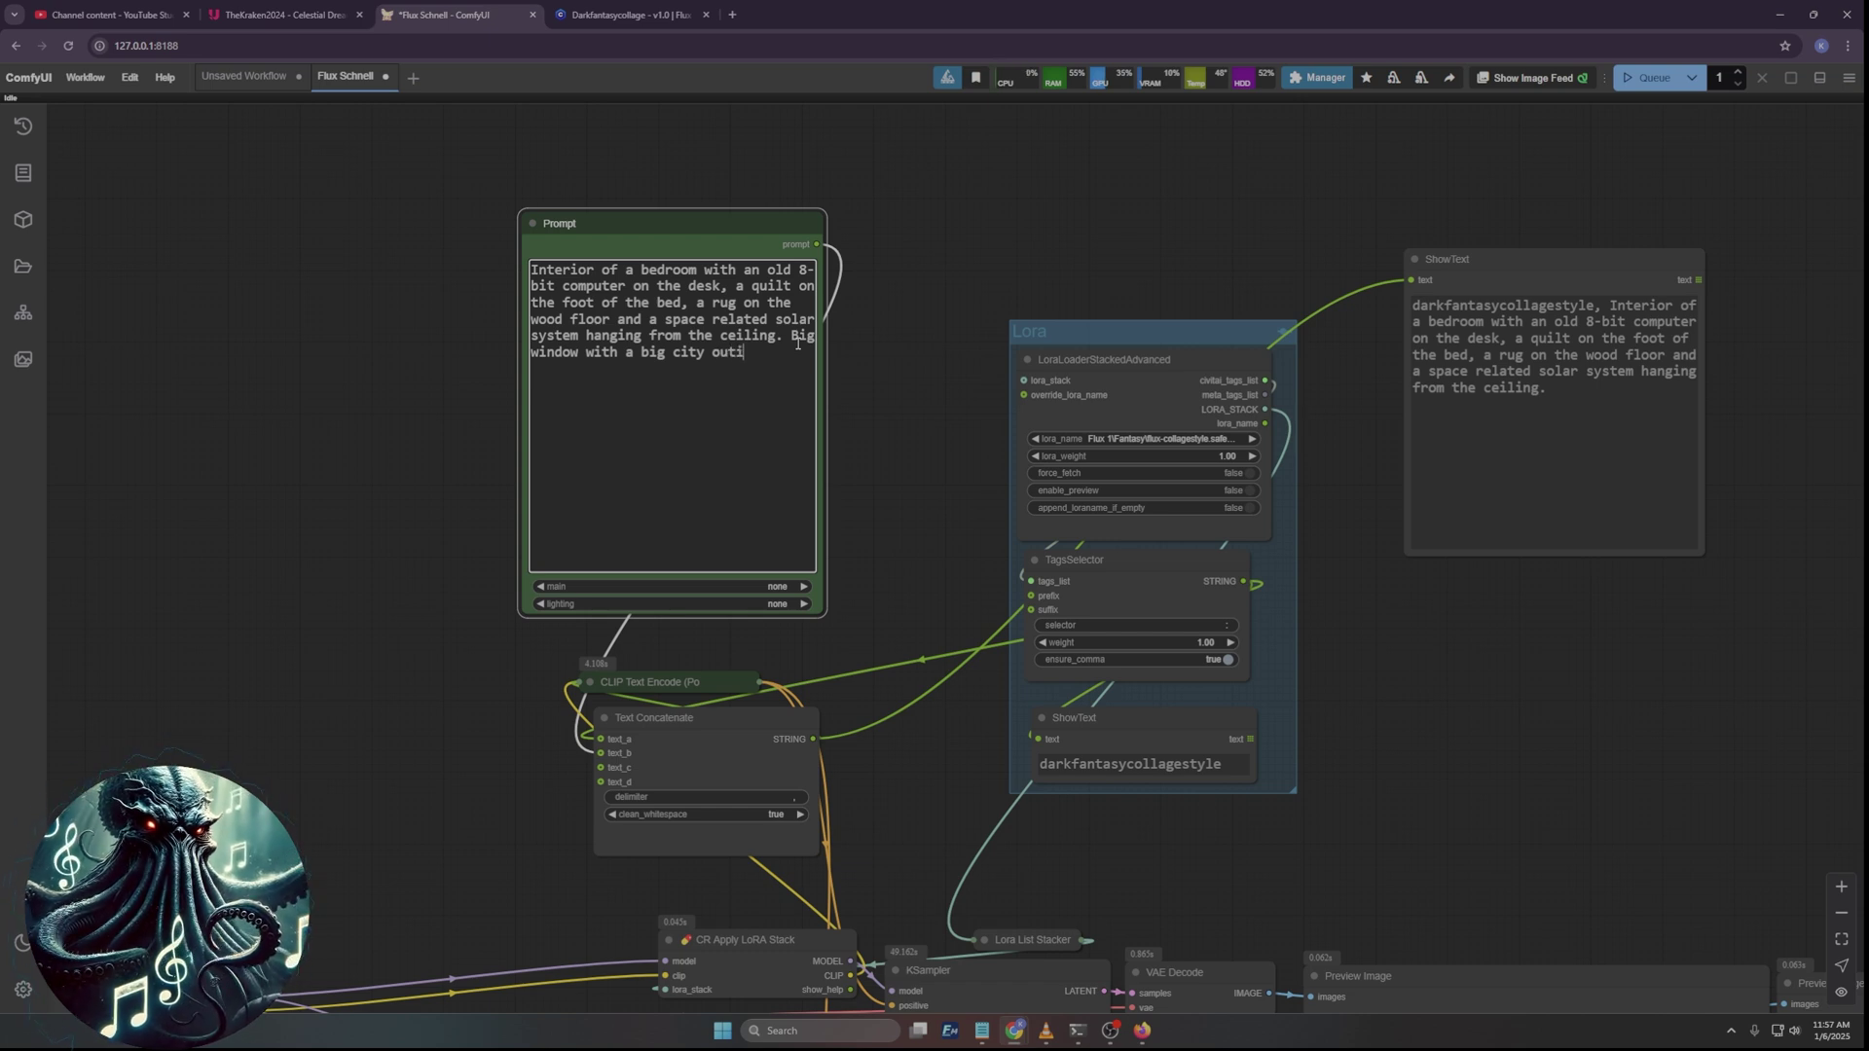
text( outside)
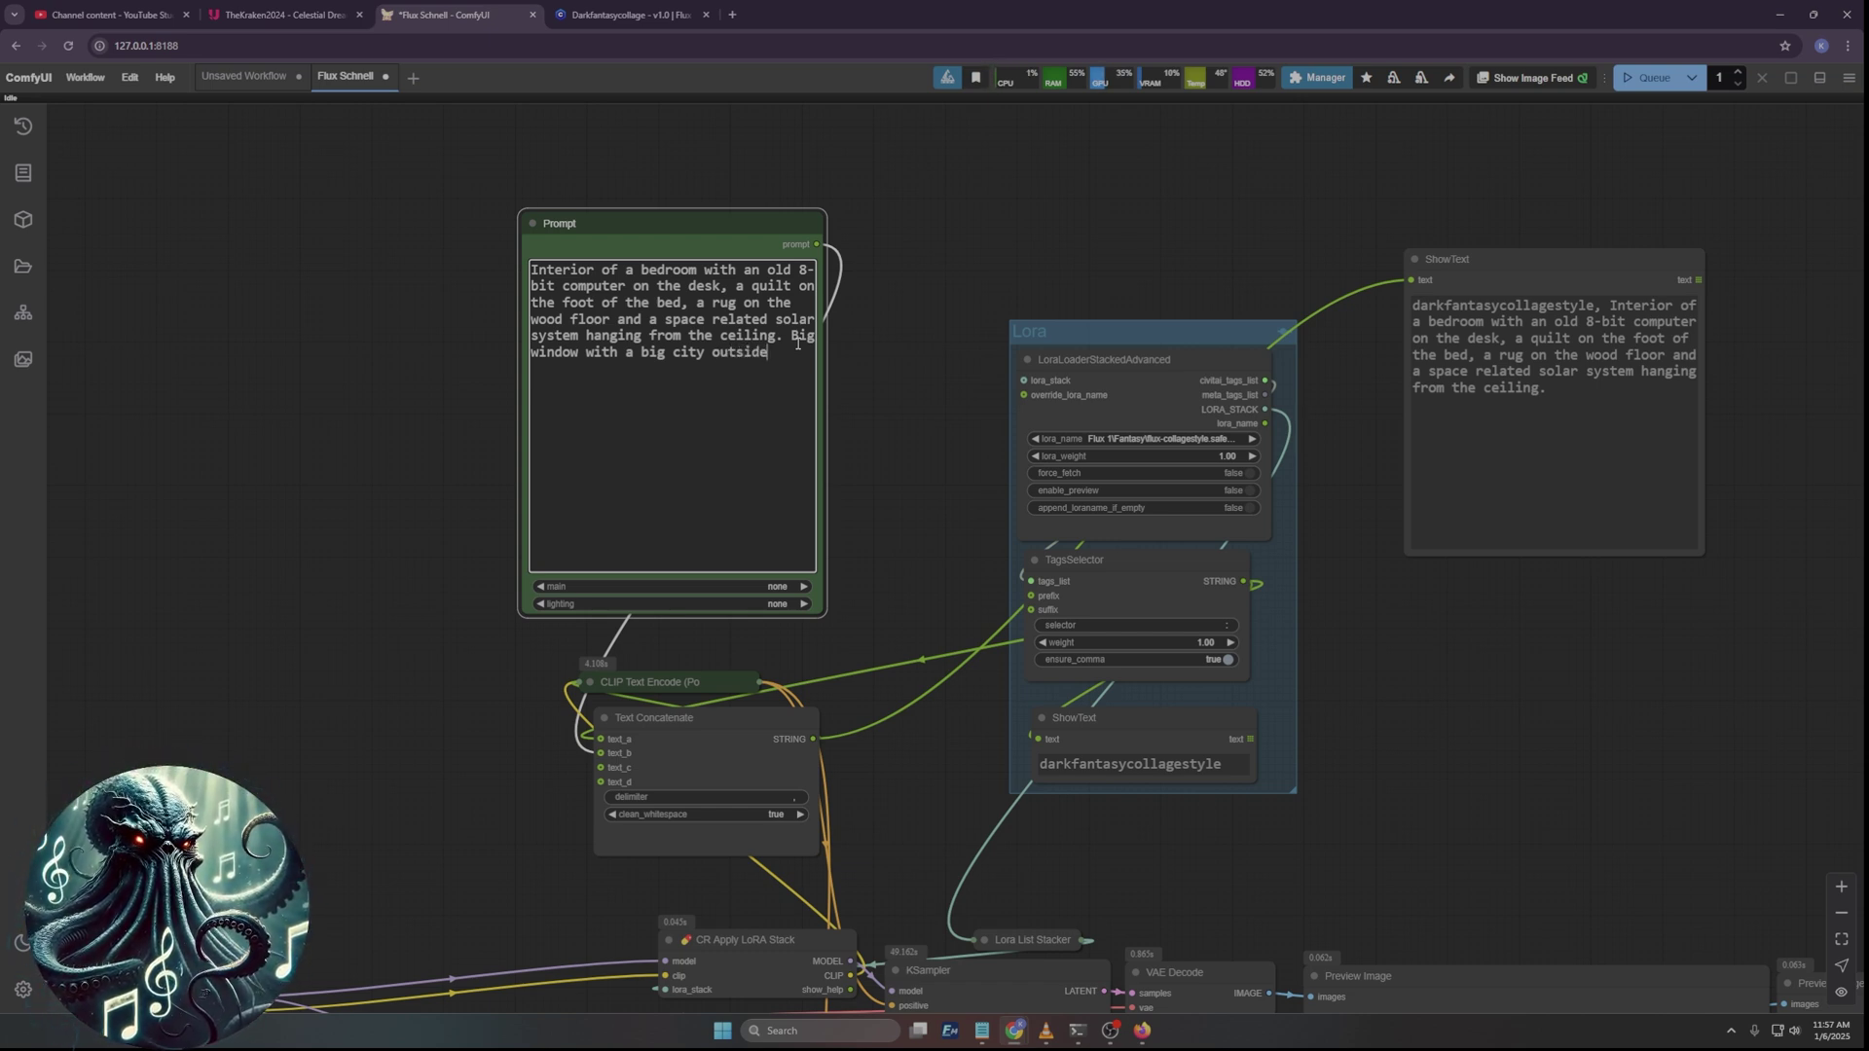
text( showing sky scrapers and clouds.)
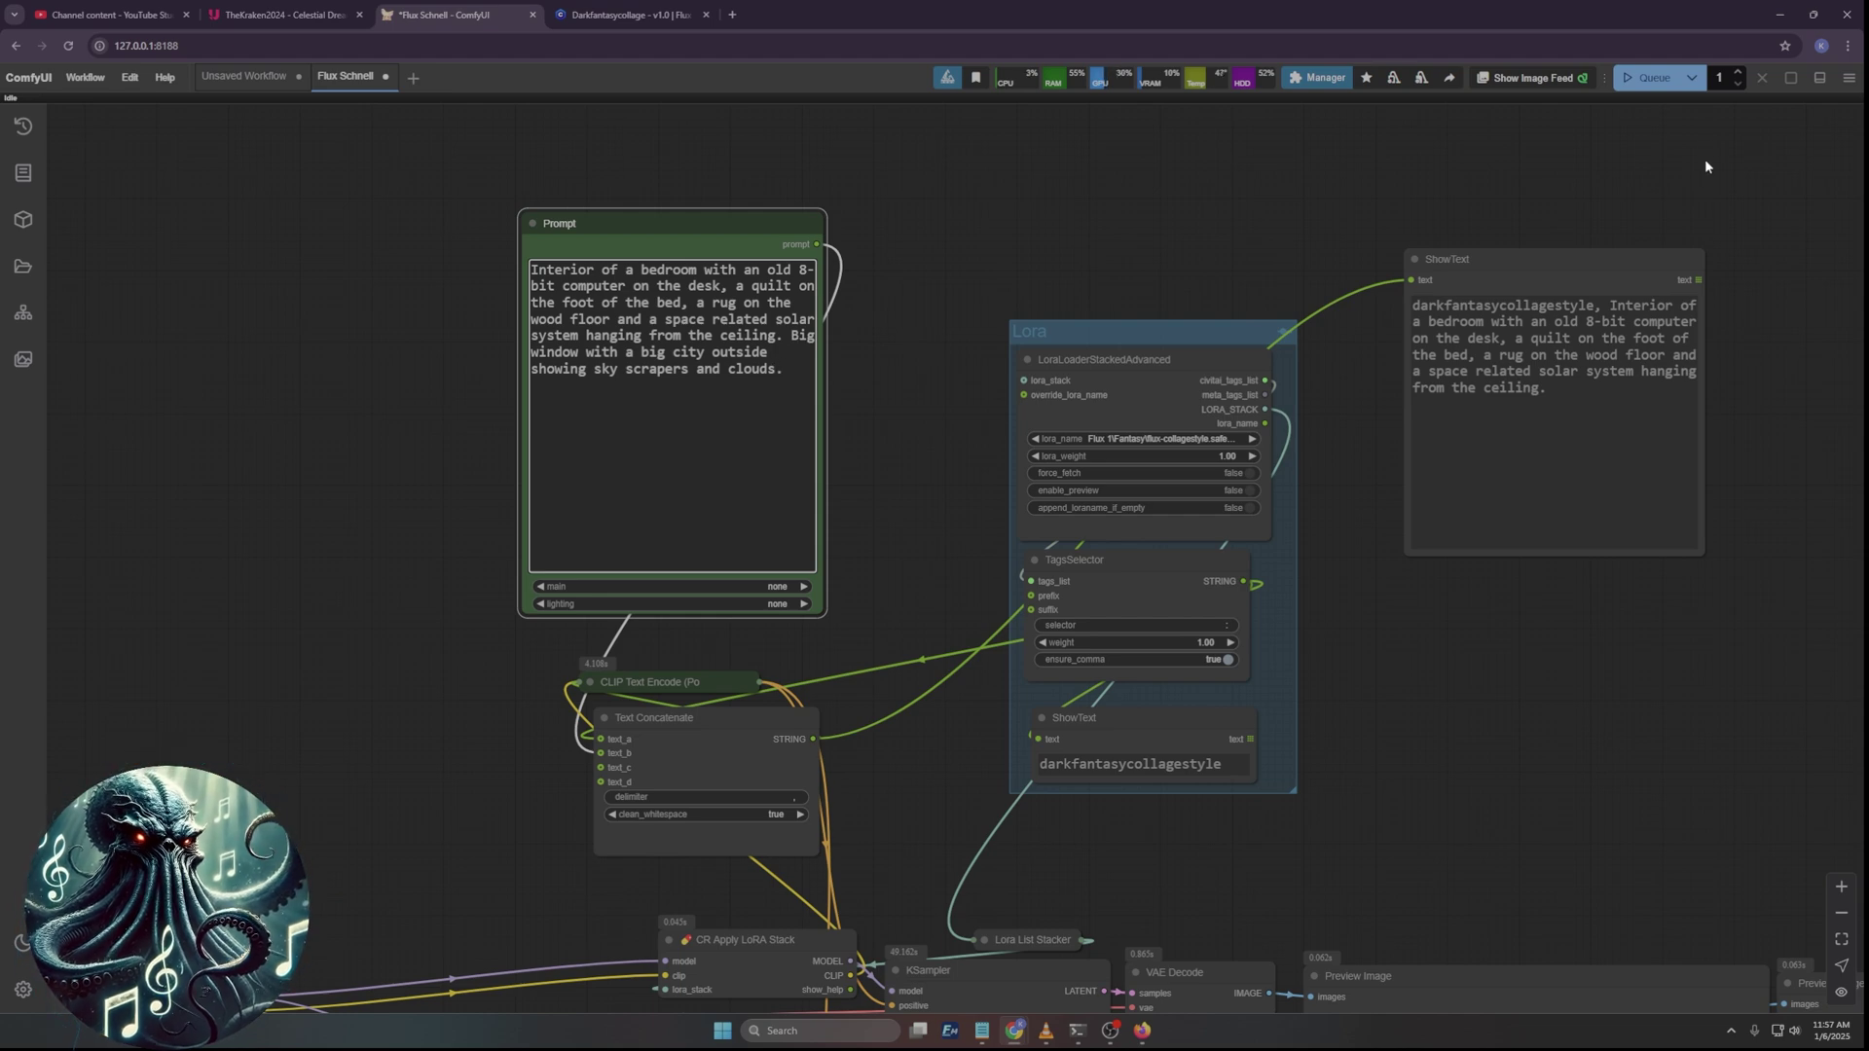
click(1650, 78)
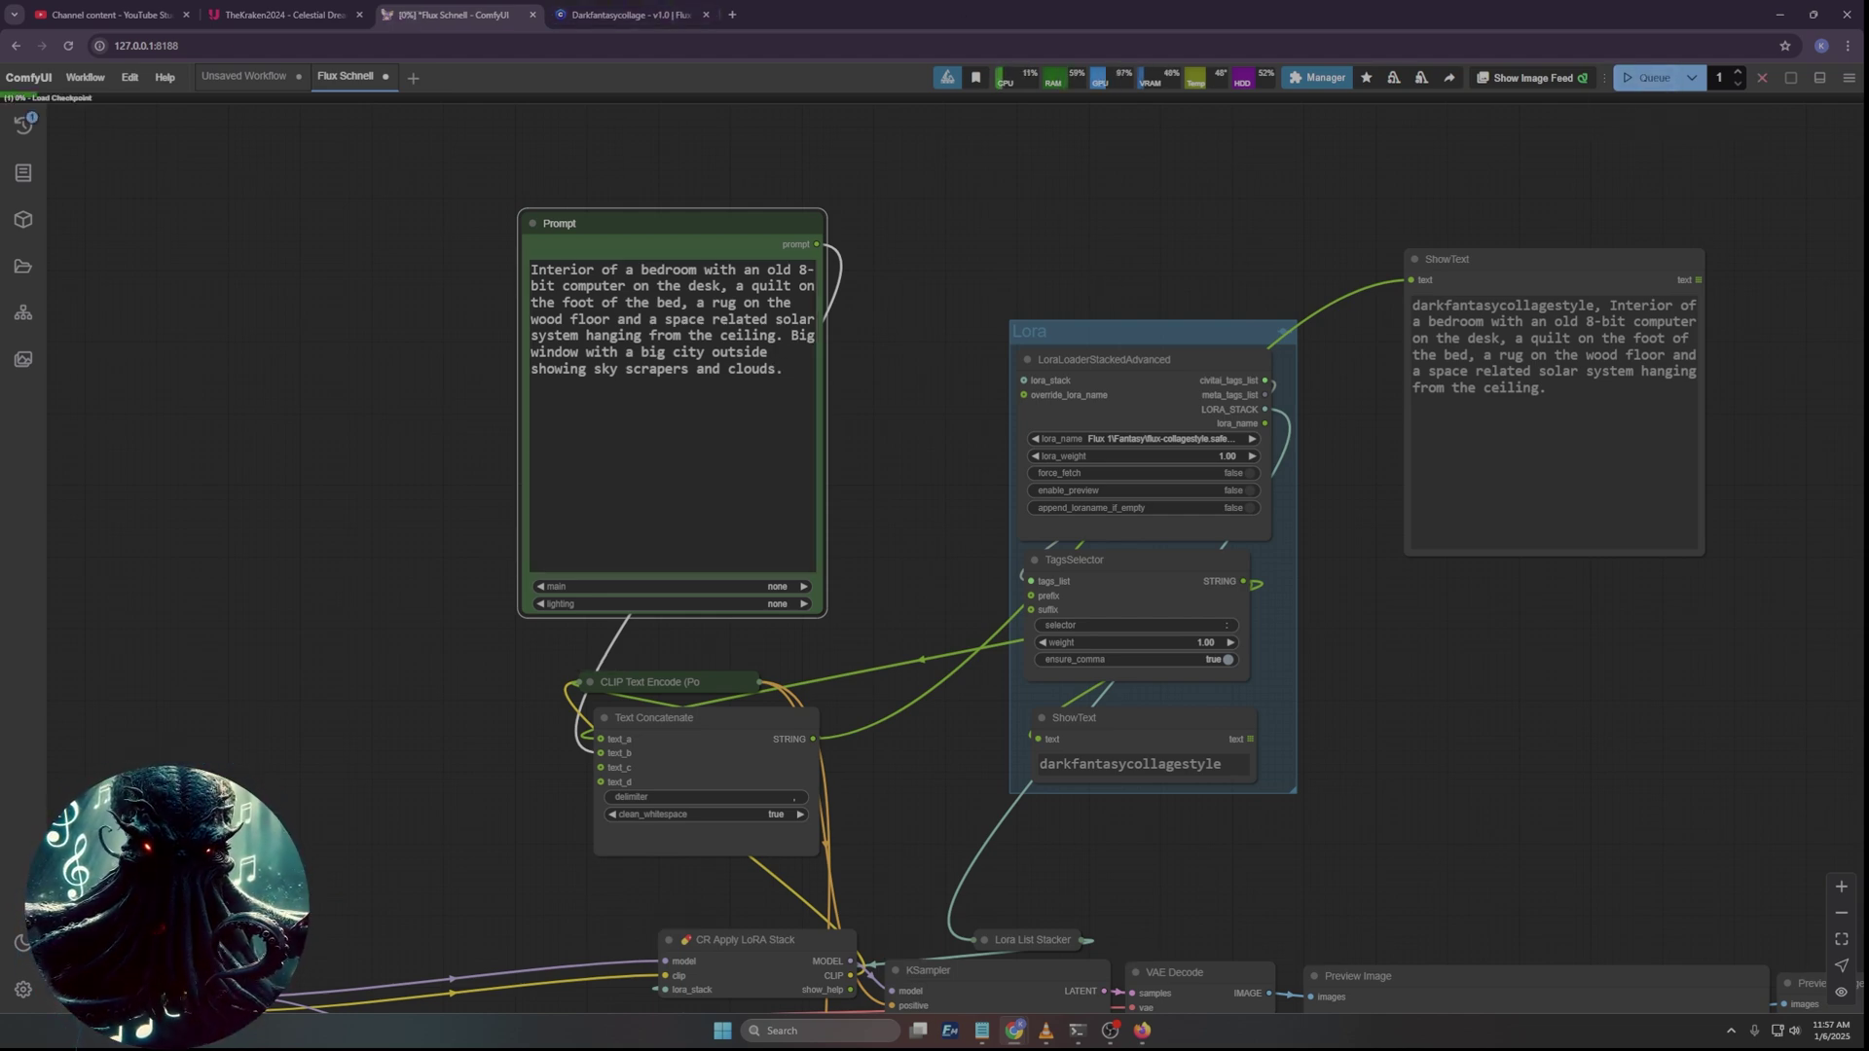
scroll(993, 290, down, 10)
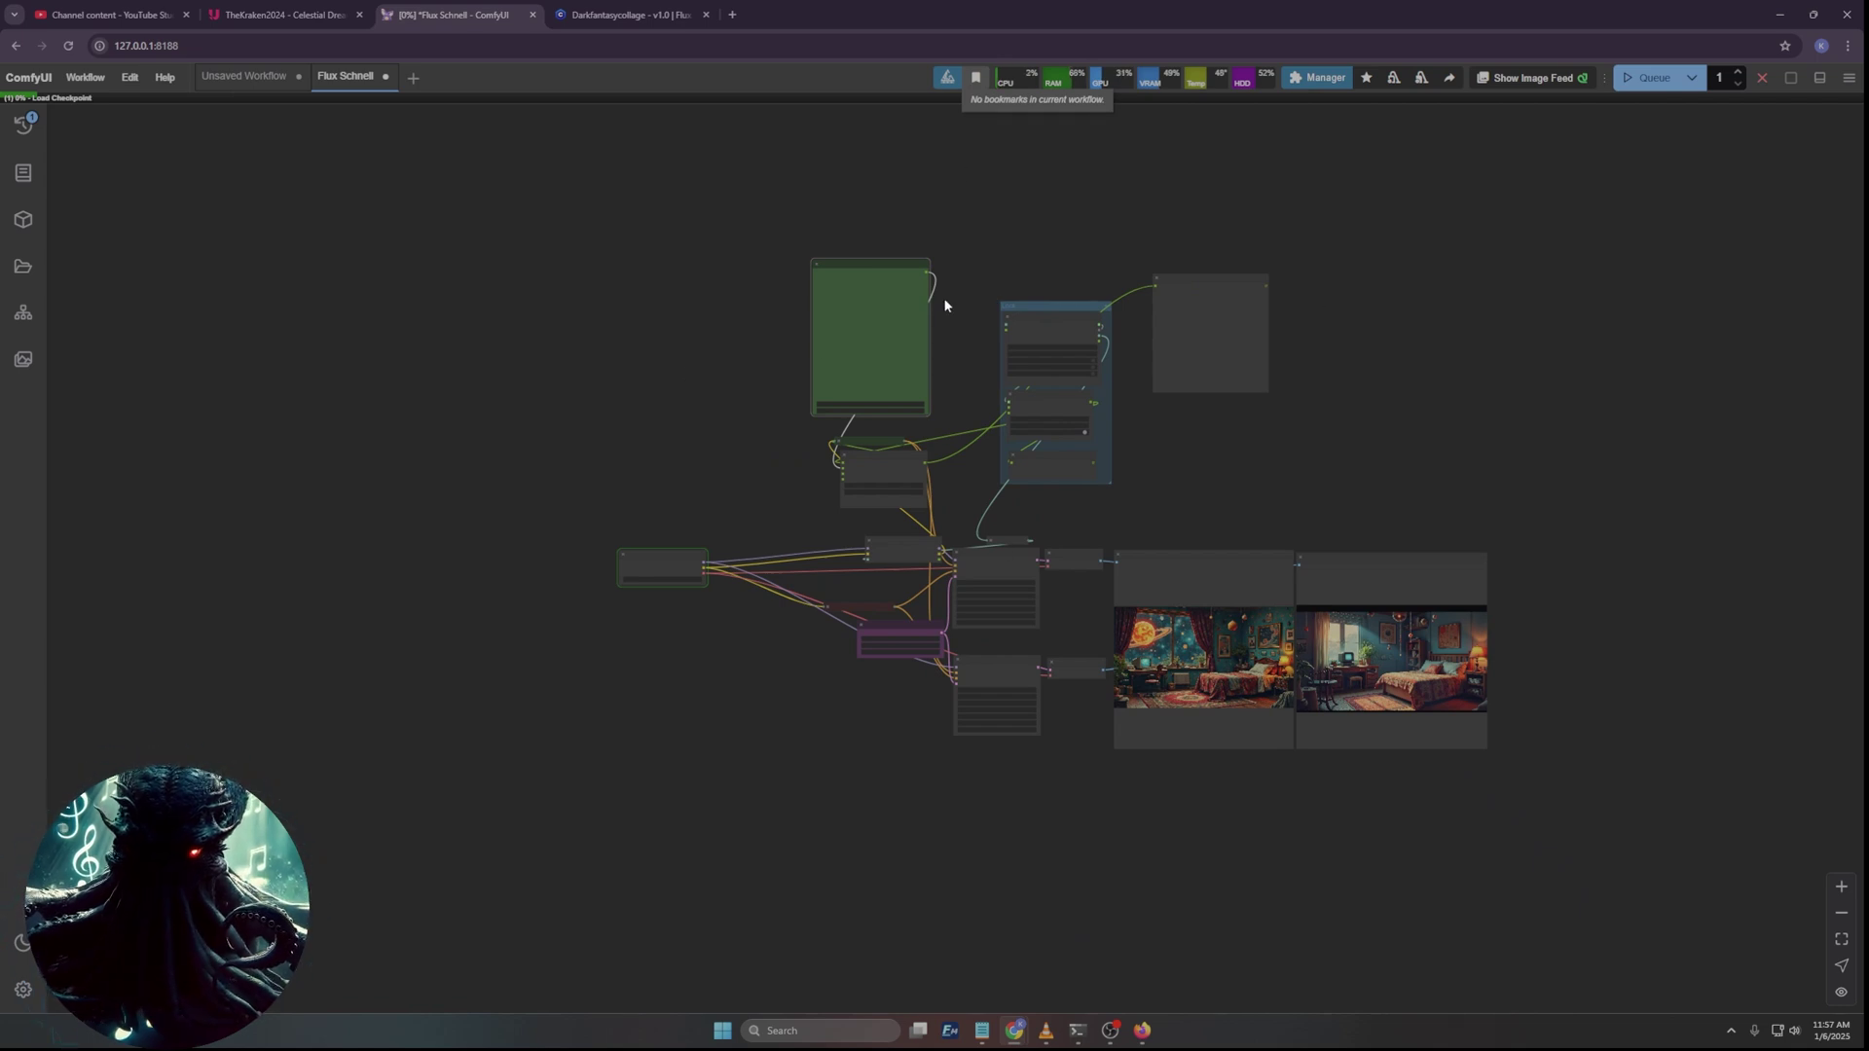
Switch to the Darkfantasycollage model page and select its title.
click(628, 14)
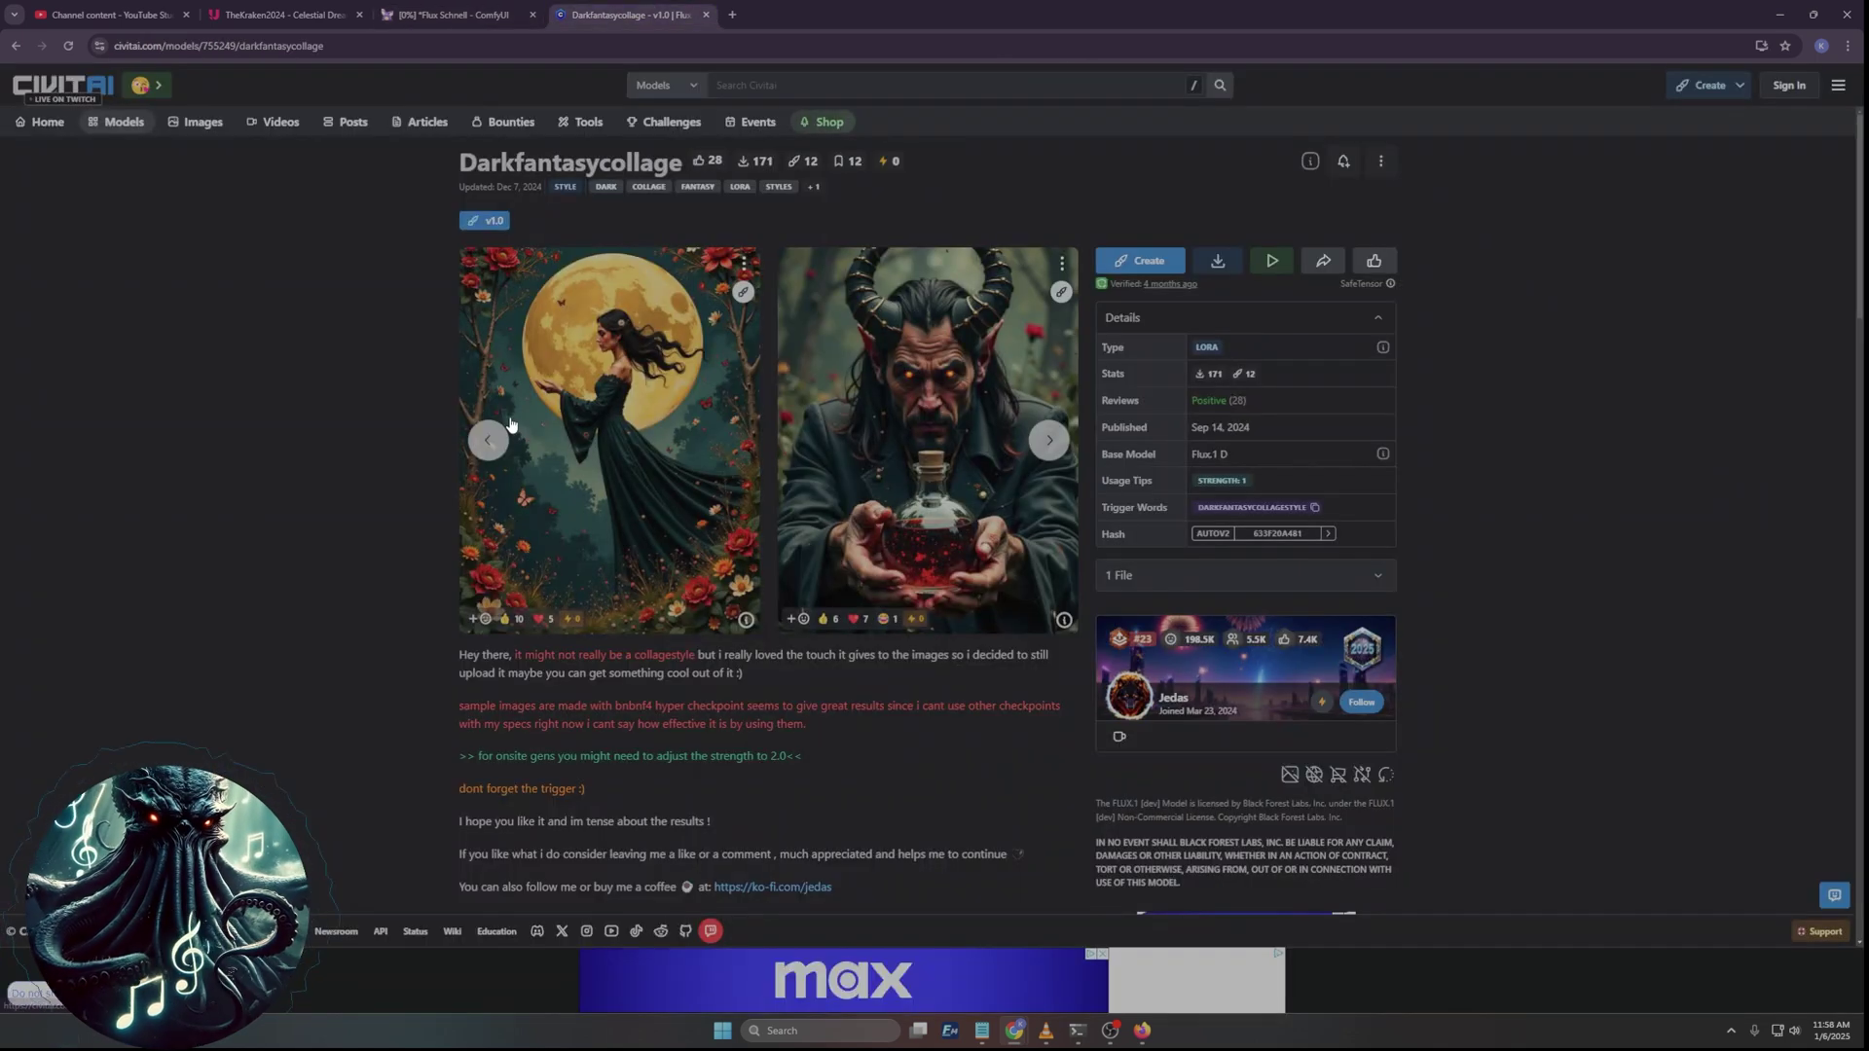
double_click(520, 169)
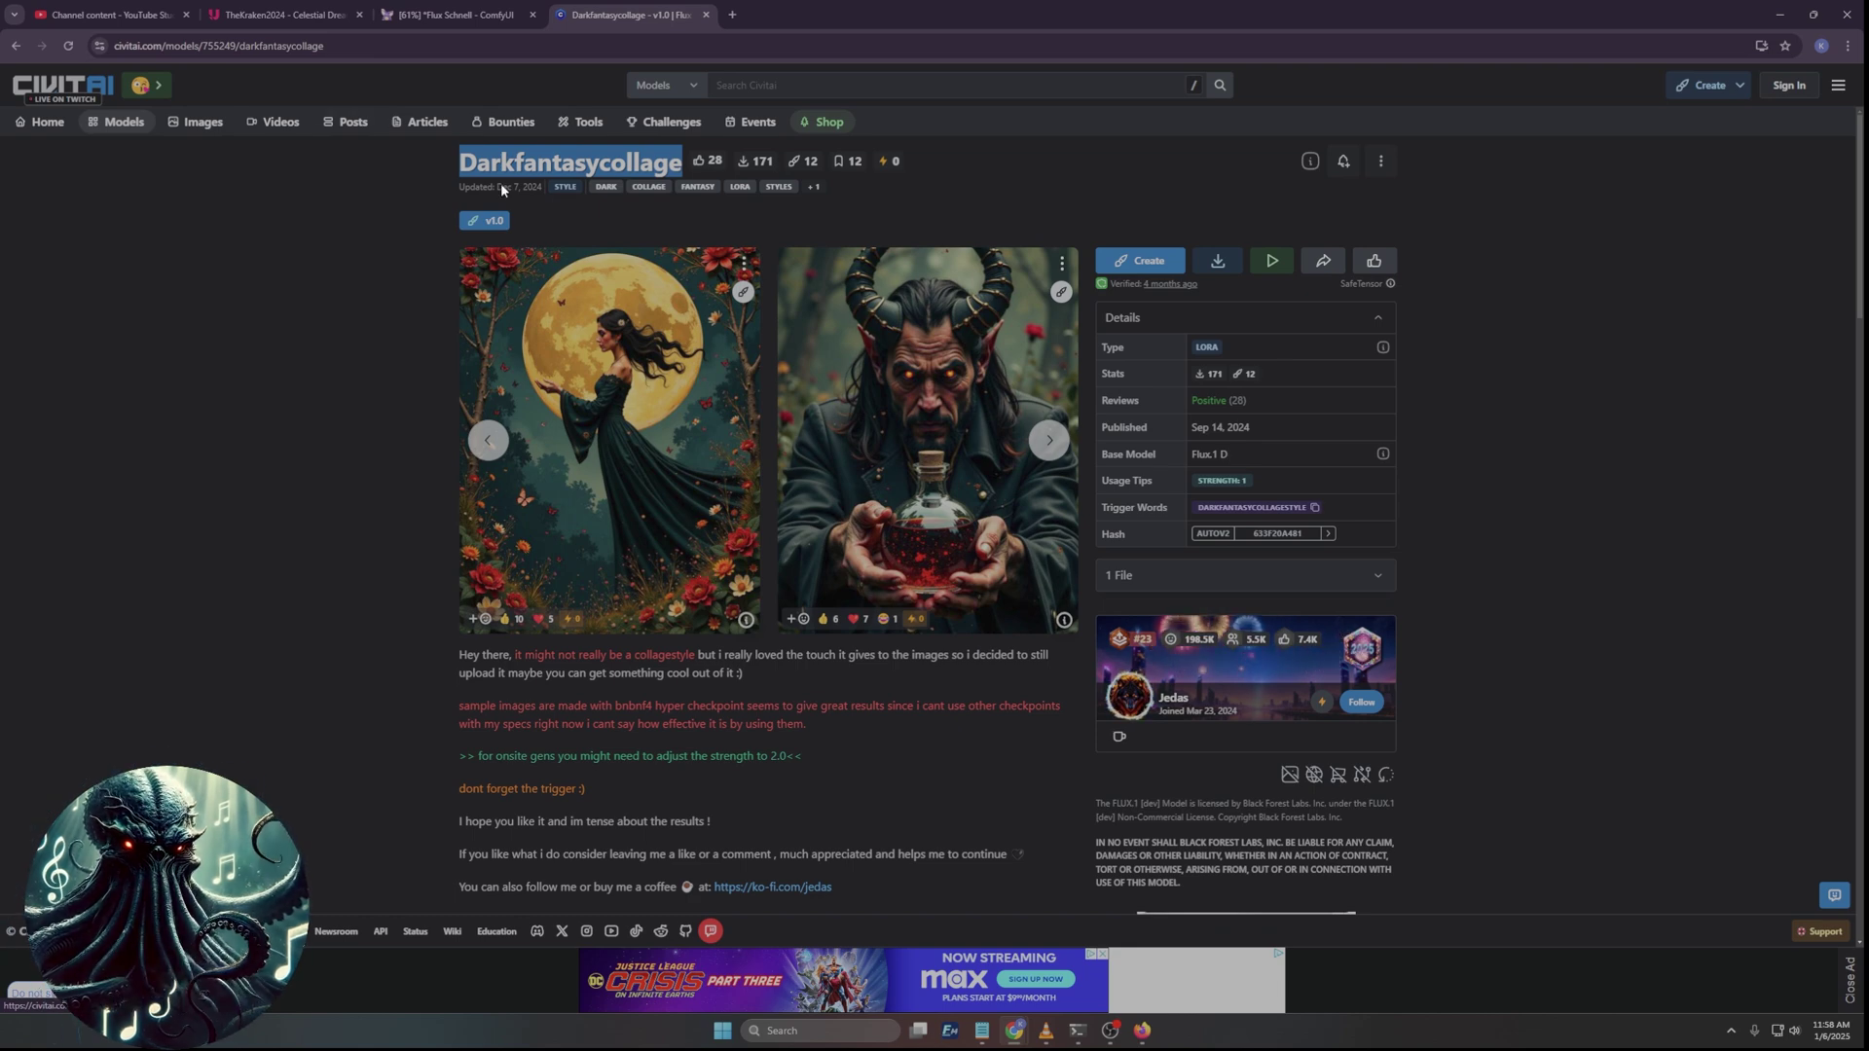
click(371, 327)
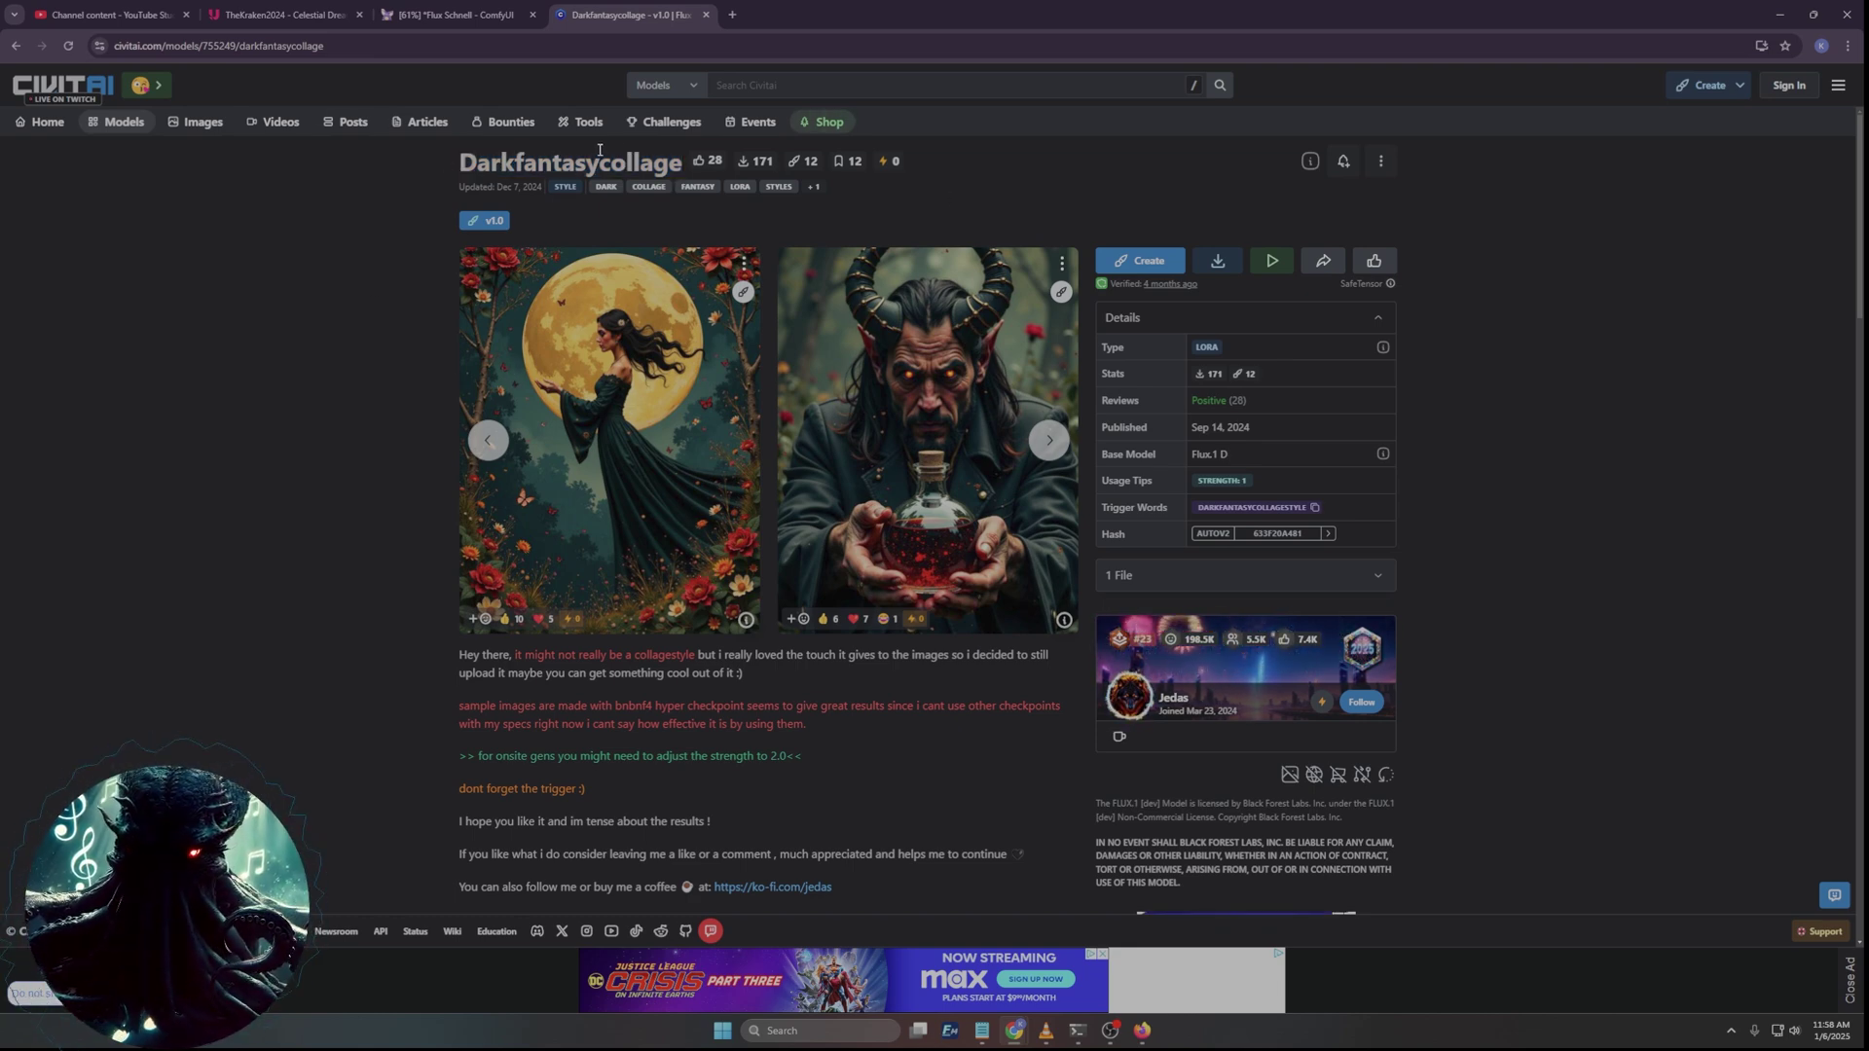
Step through seven Darkfantasycollage sample images with their generation details, then close the viewer.
click(597, 382)
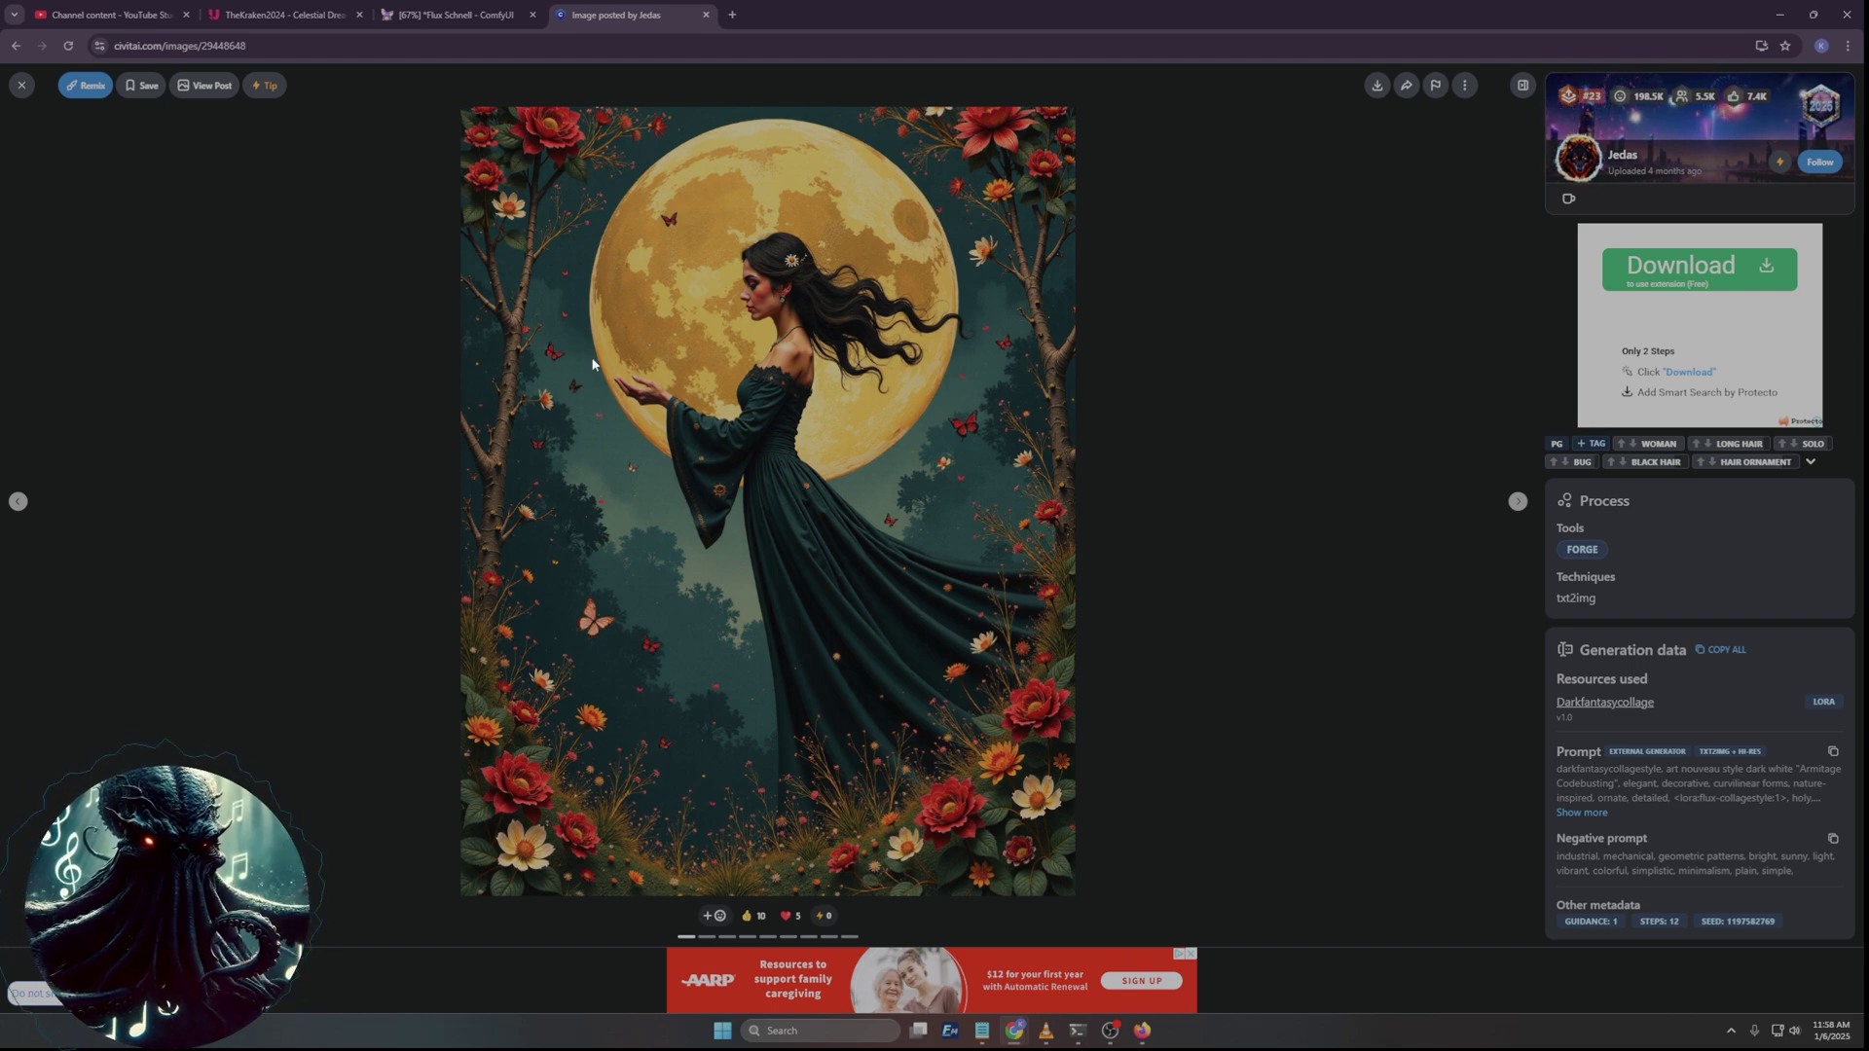
click(1517, 503)
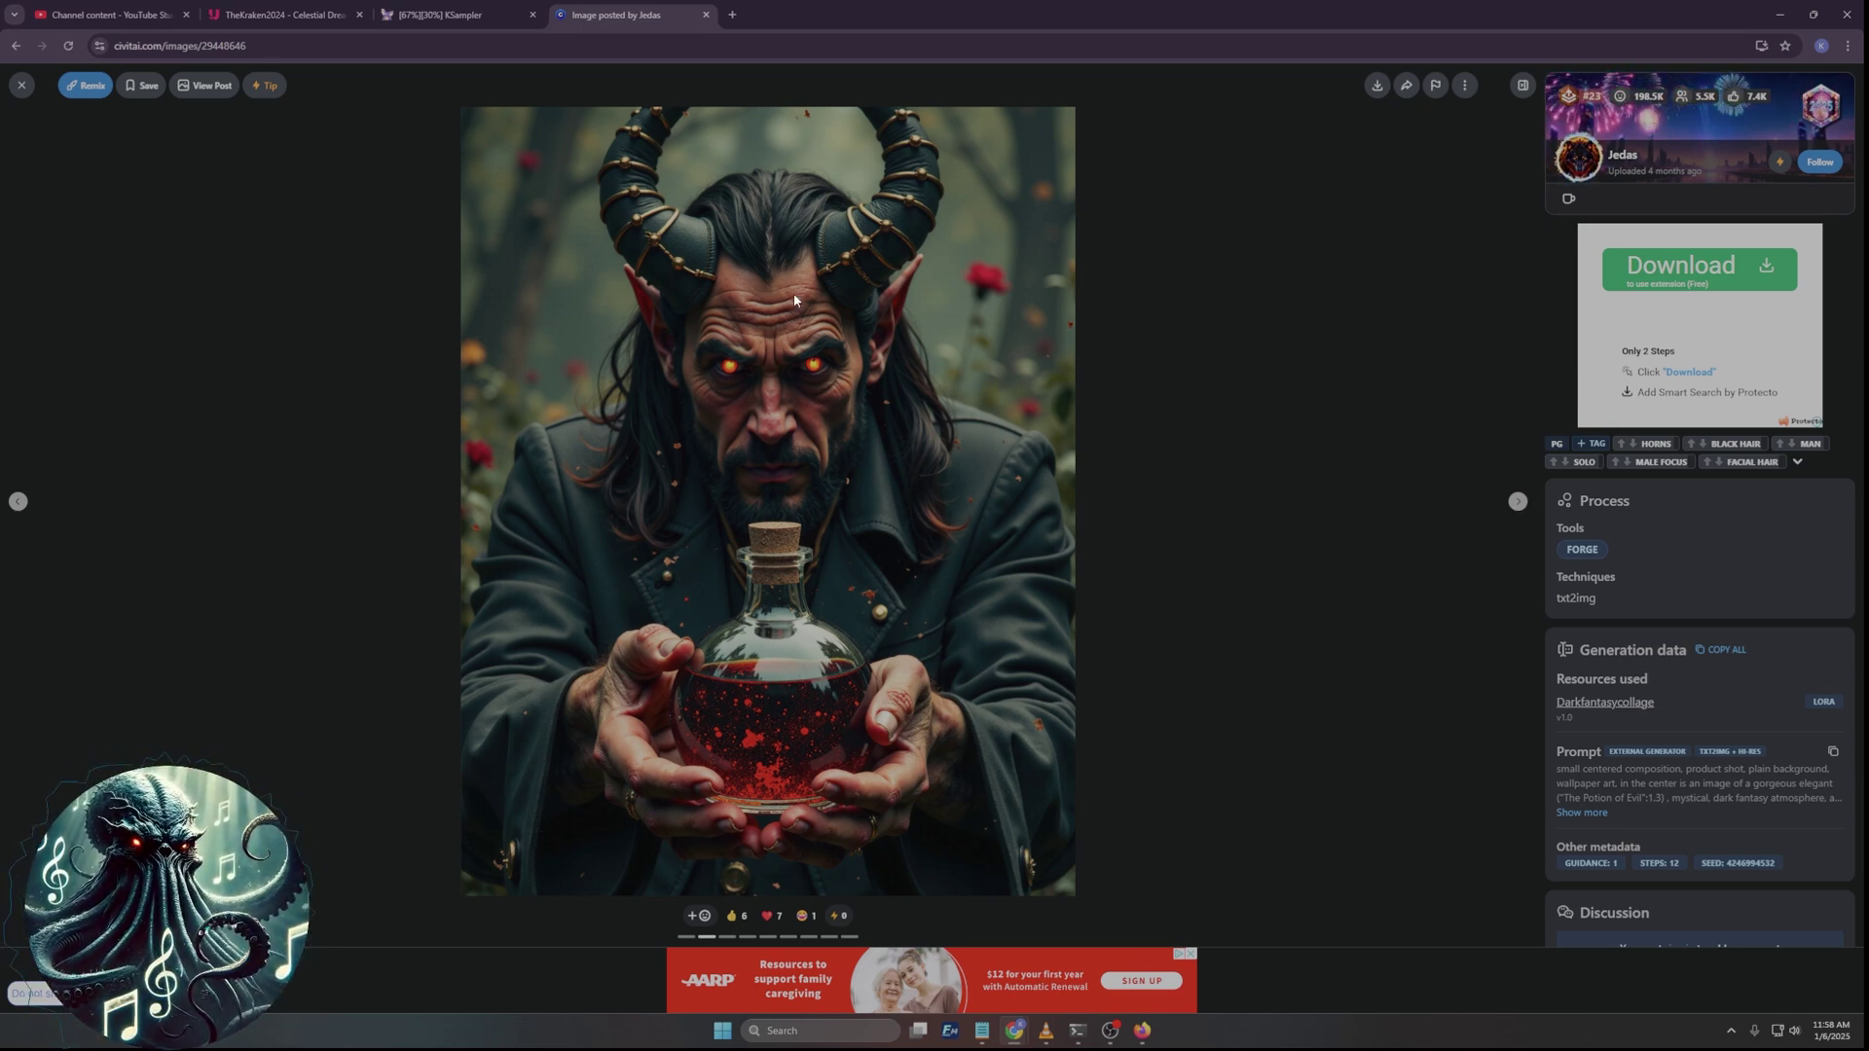
click(1517, 502)
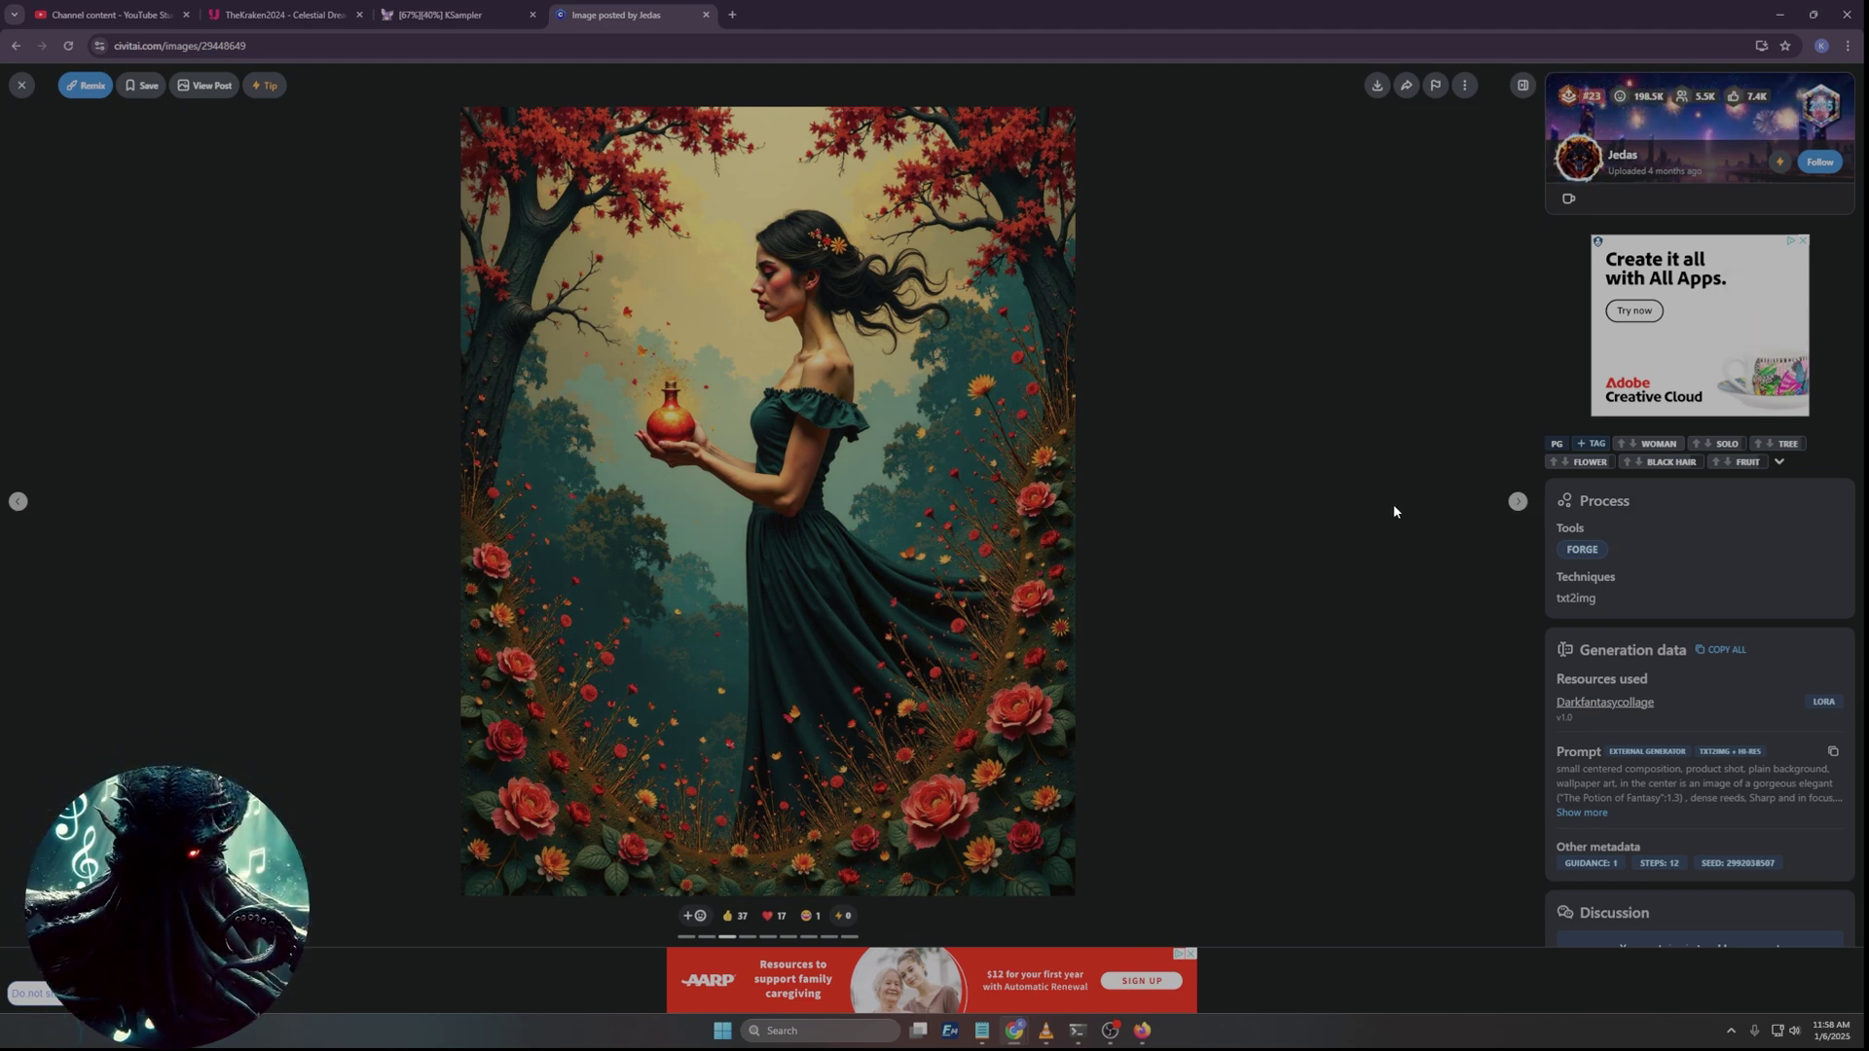
key(Right)
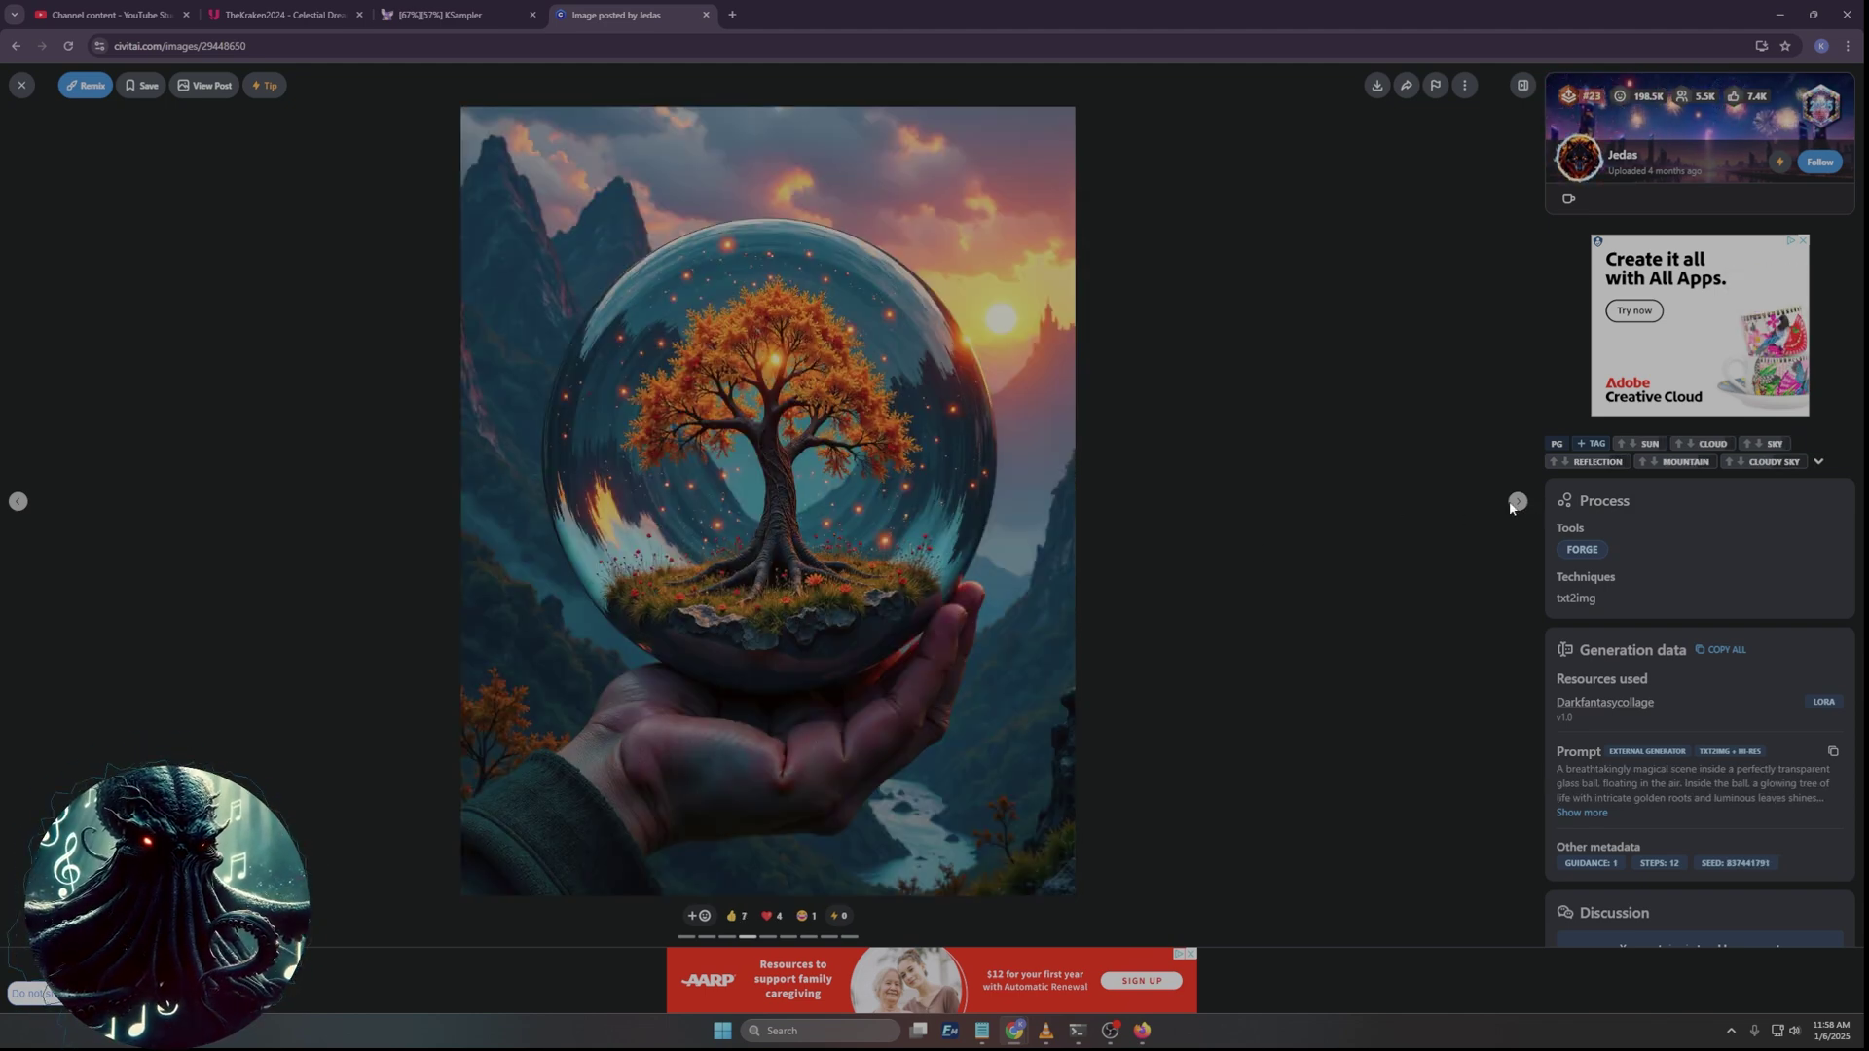
click(1519, 505)
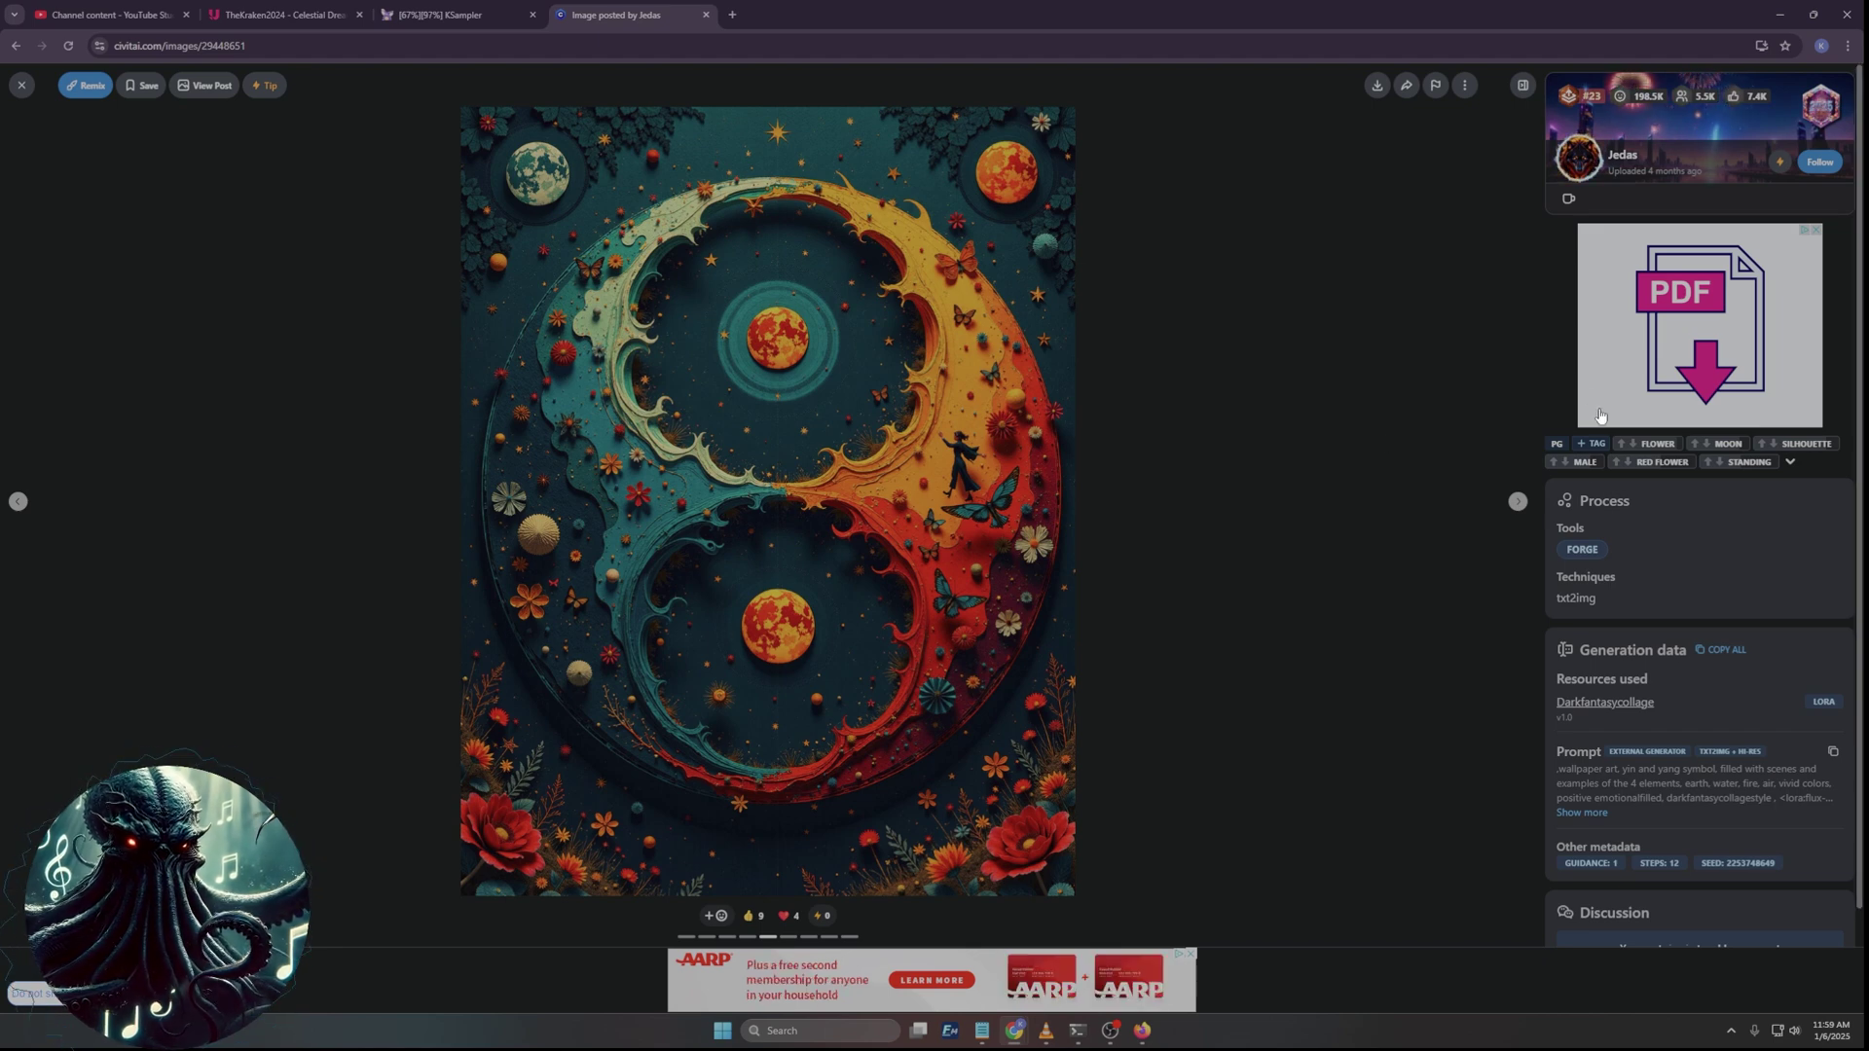
click(1518, 502)
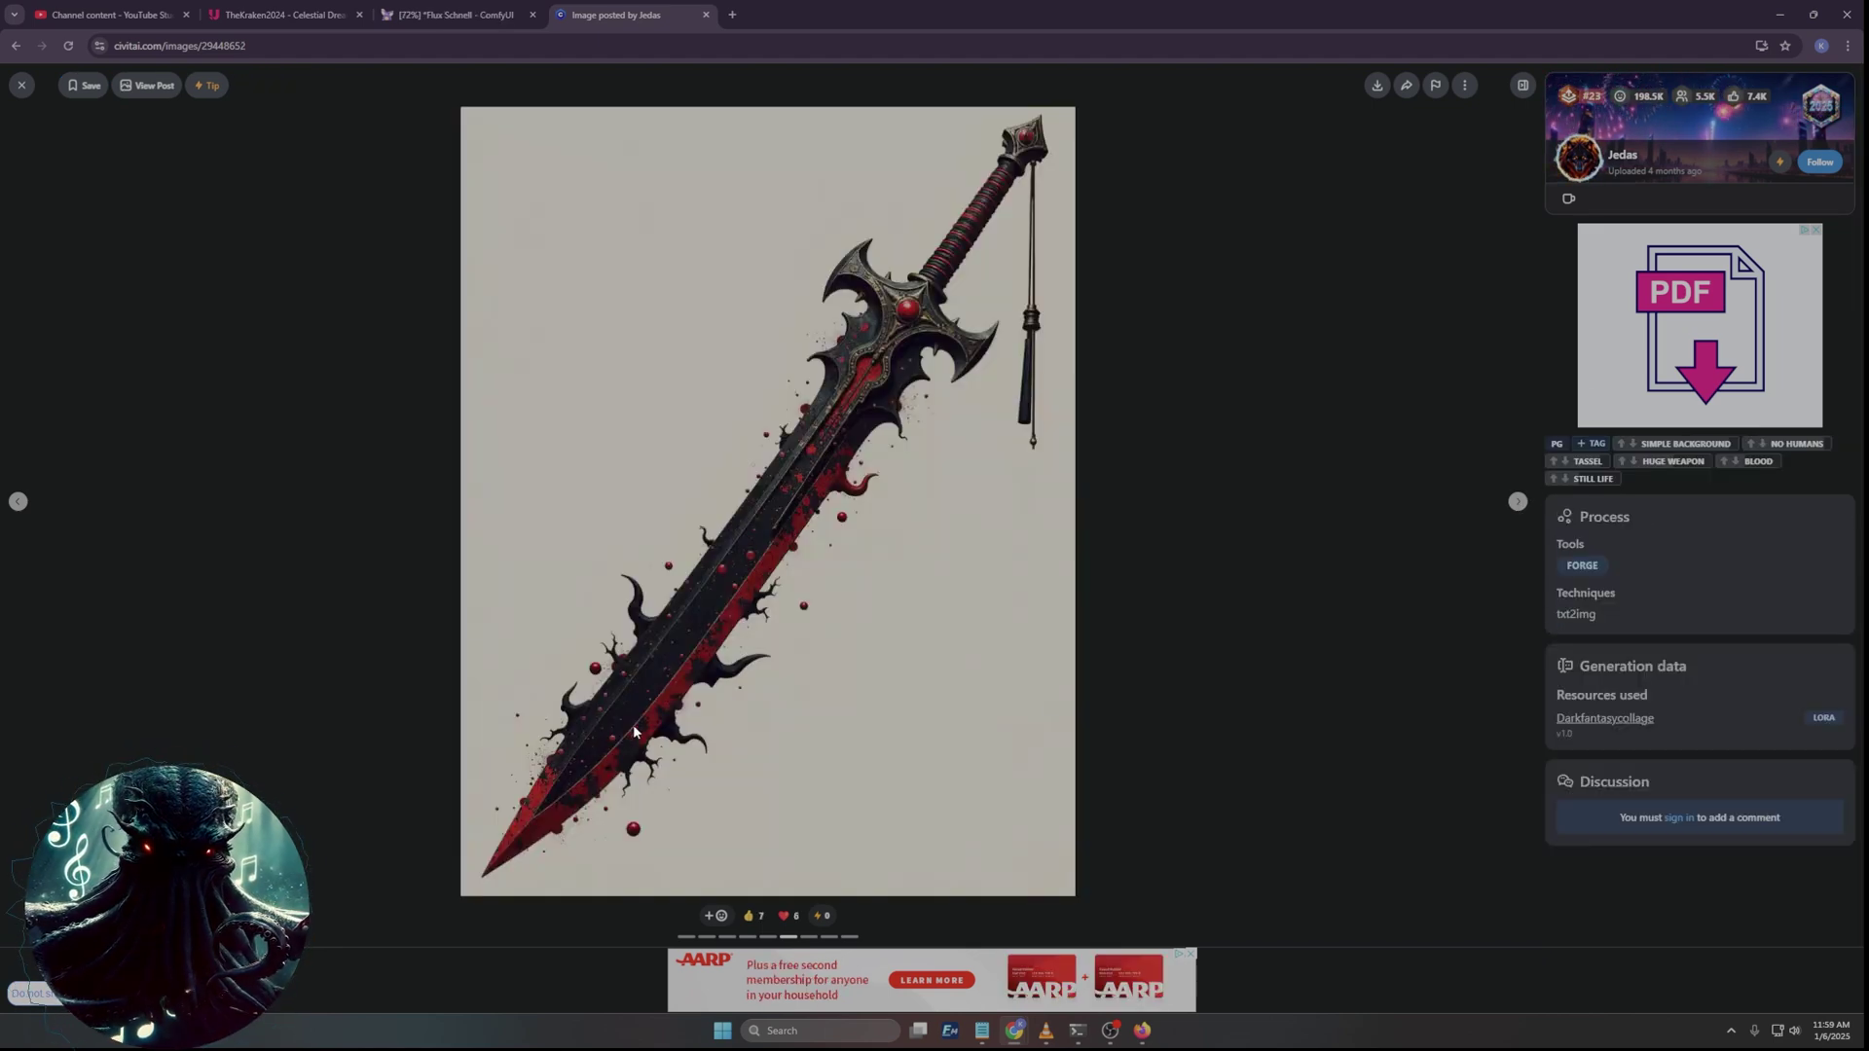
click(1519, 502)
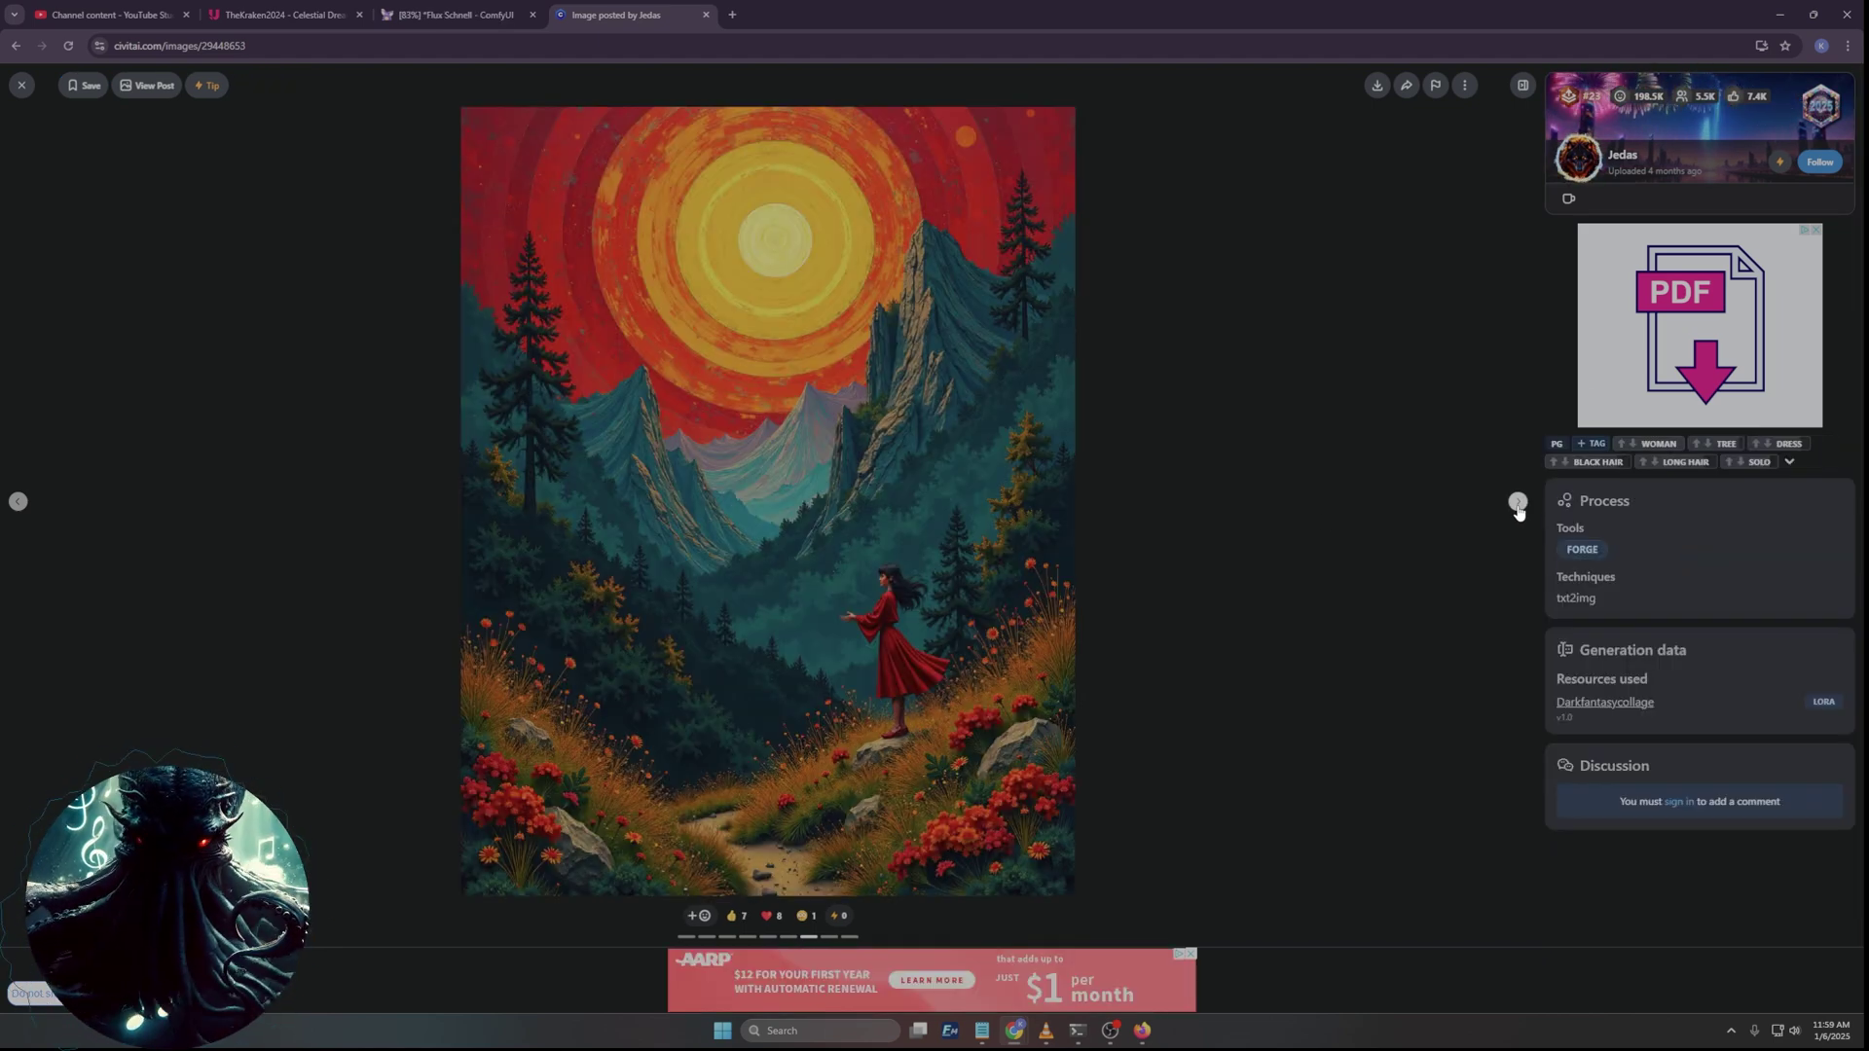
click(1518, 502)
click(1604, 719)
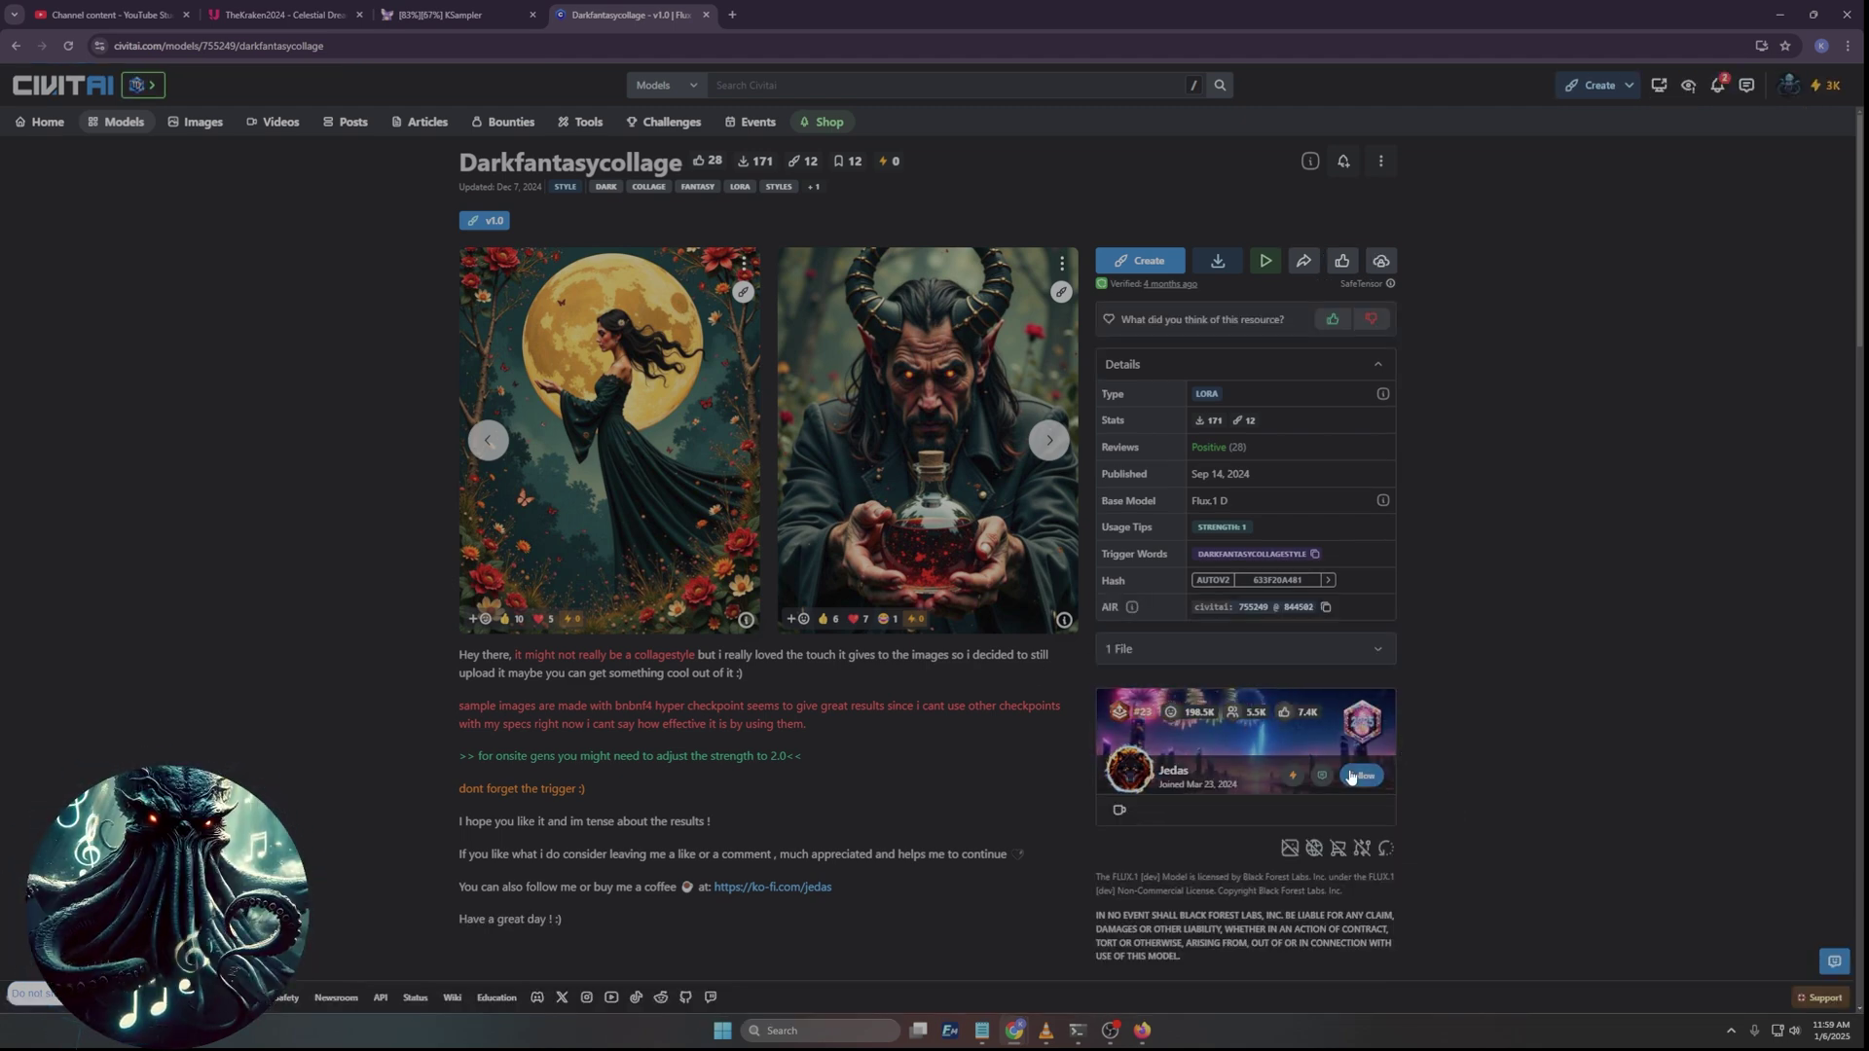
Read over the model description and like the Darkfantasycollage model.
drag(1365, 861, 906, 786)
scroll(906, 787, down, 3)
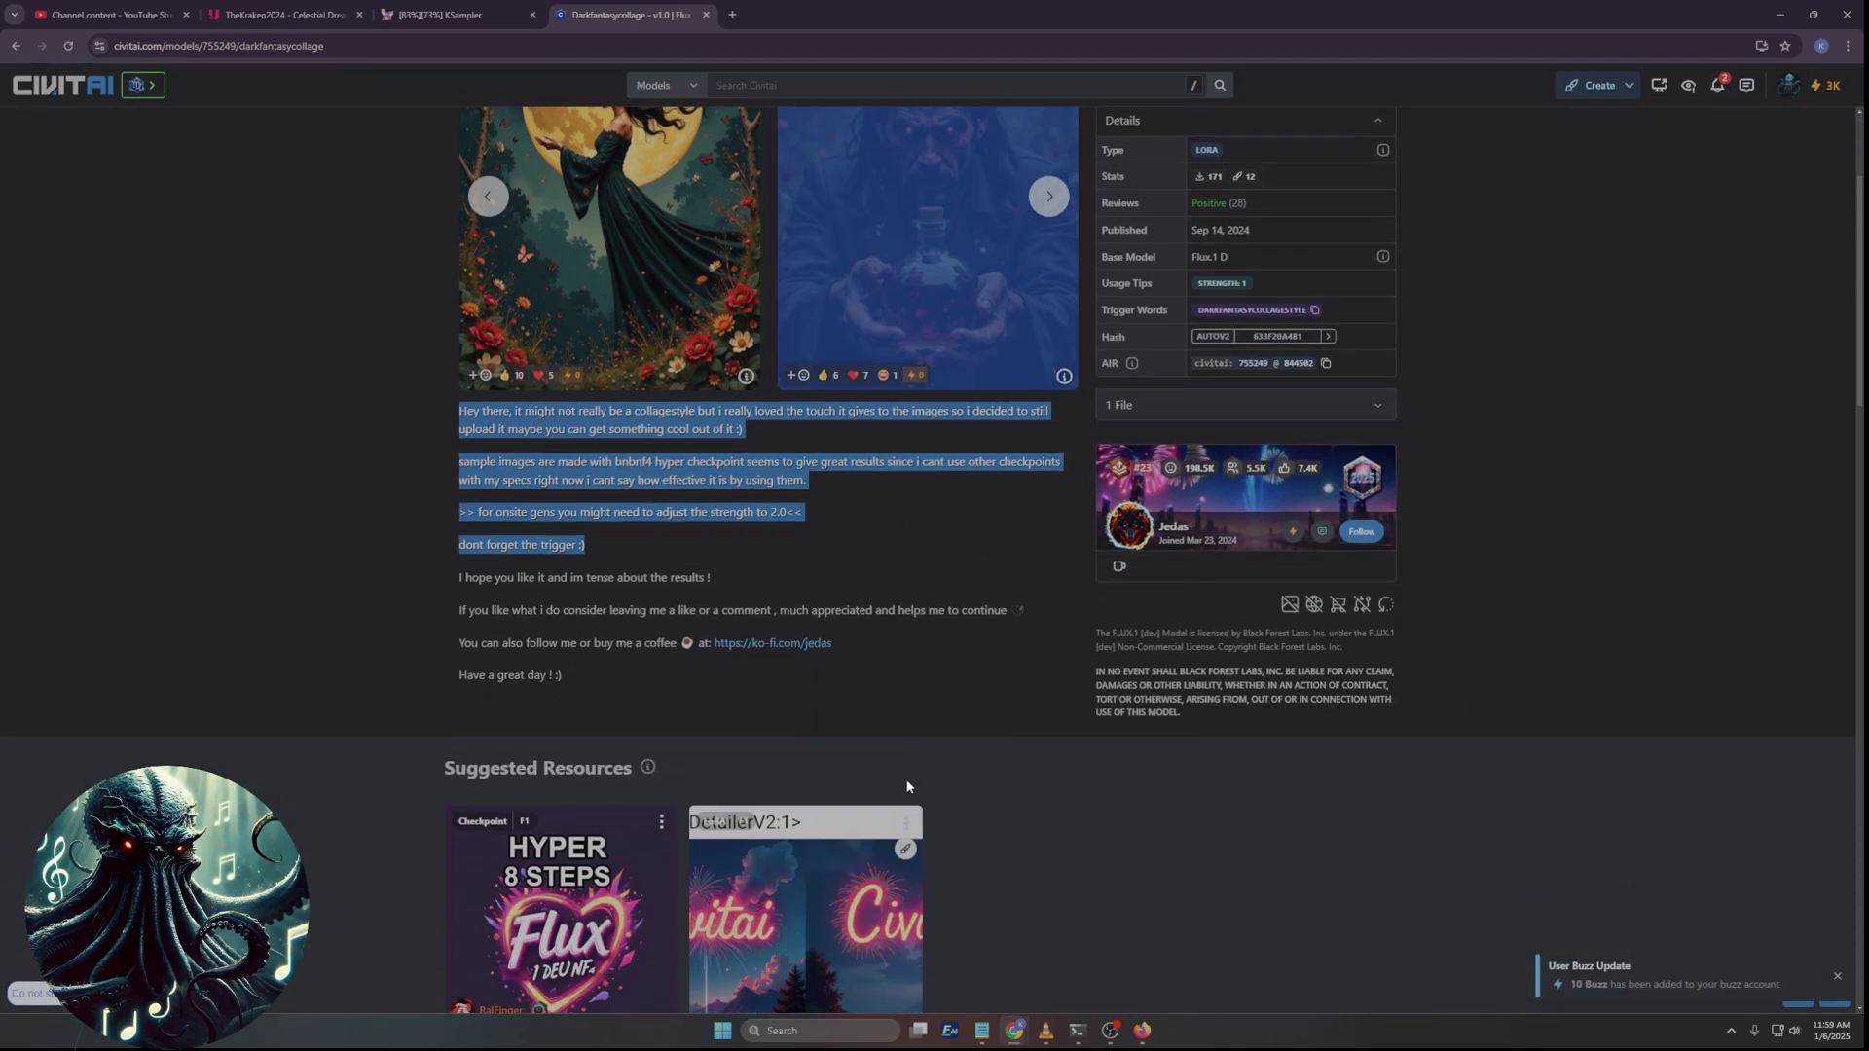
scroll(905, 778, up, 3)
click(289, 485)
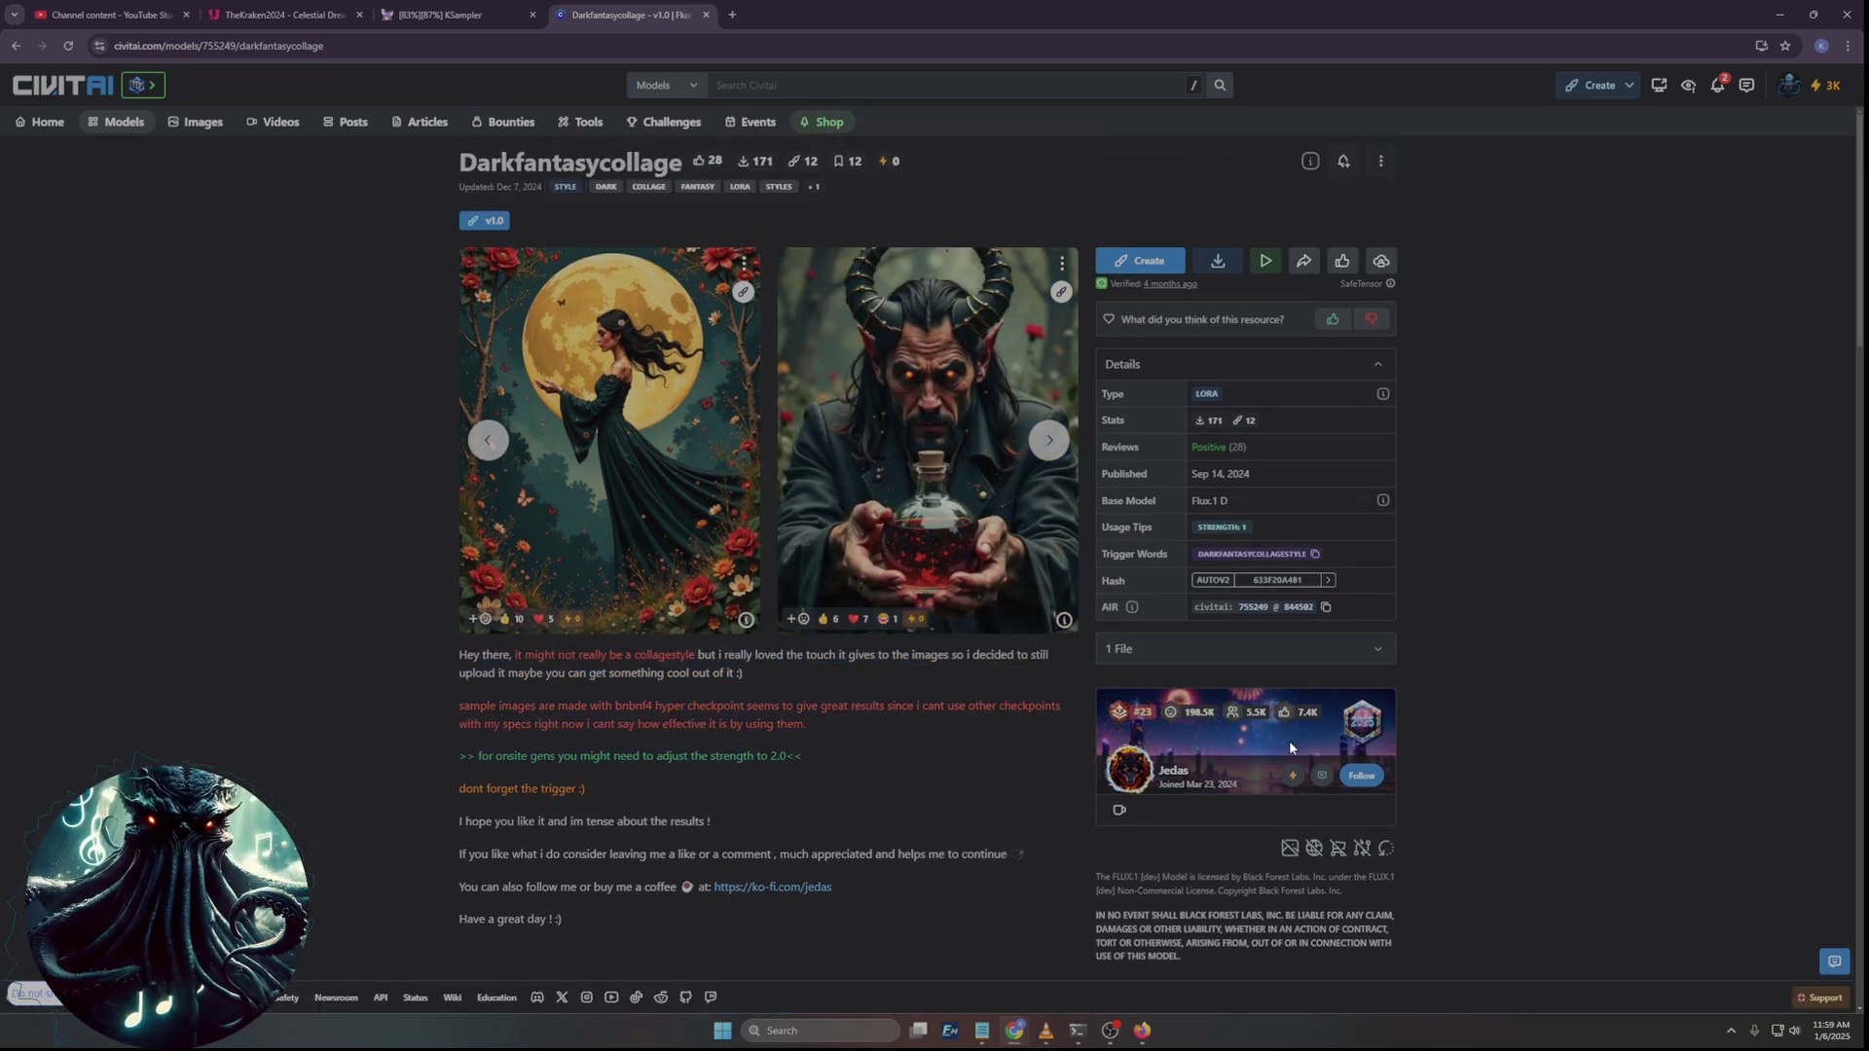
scroll(899, 804, down, 1)
scroll(901, 811, up, 1)
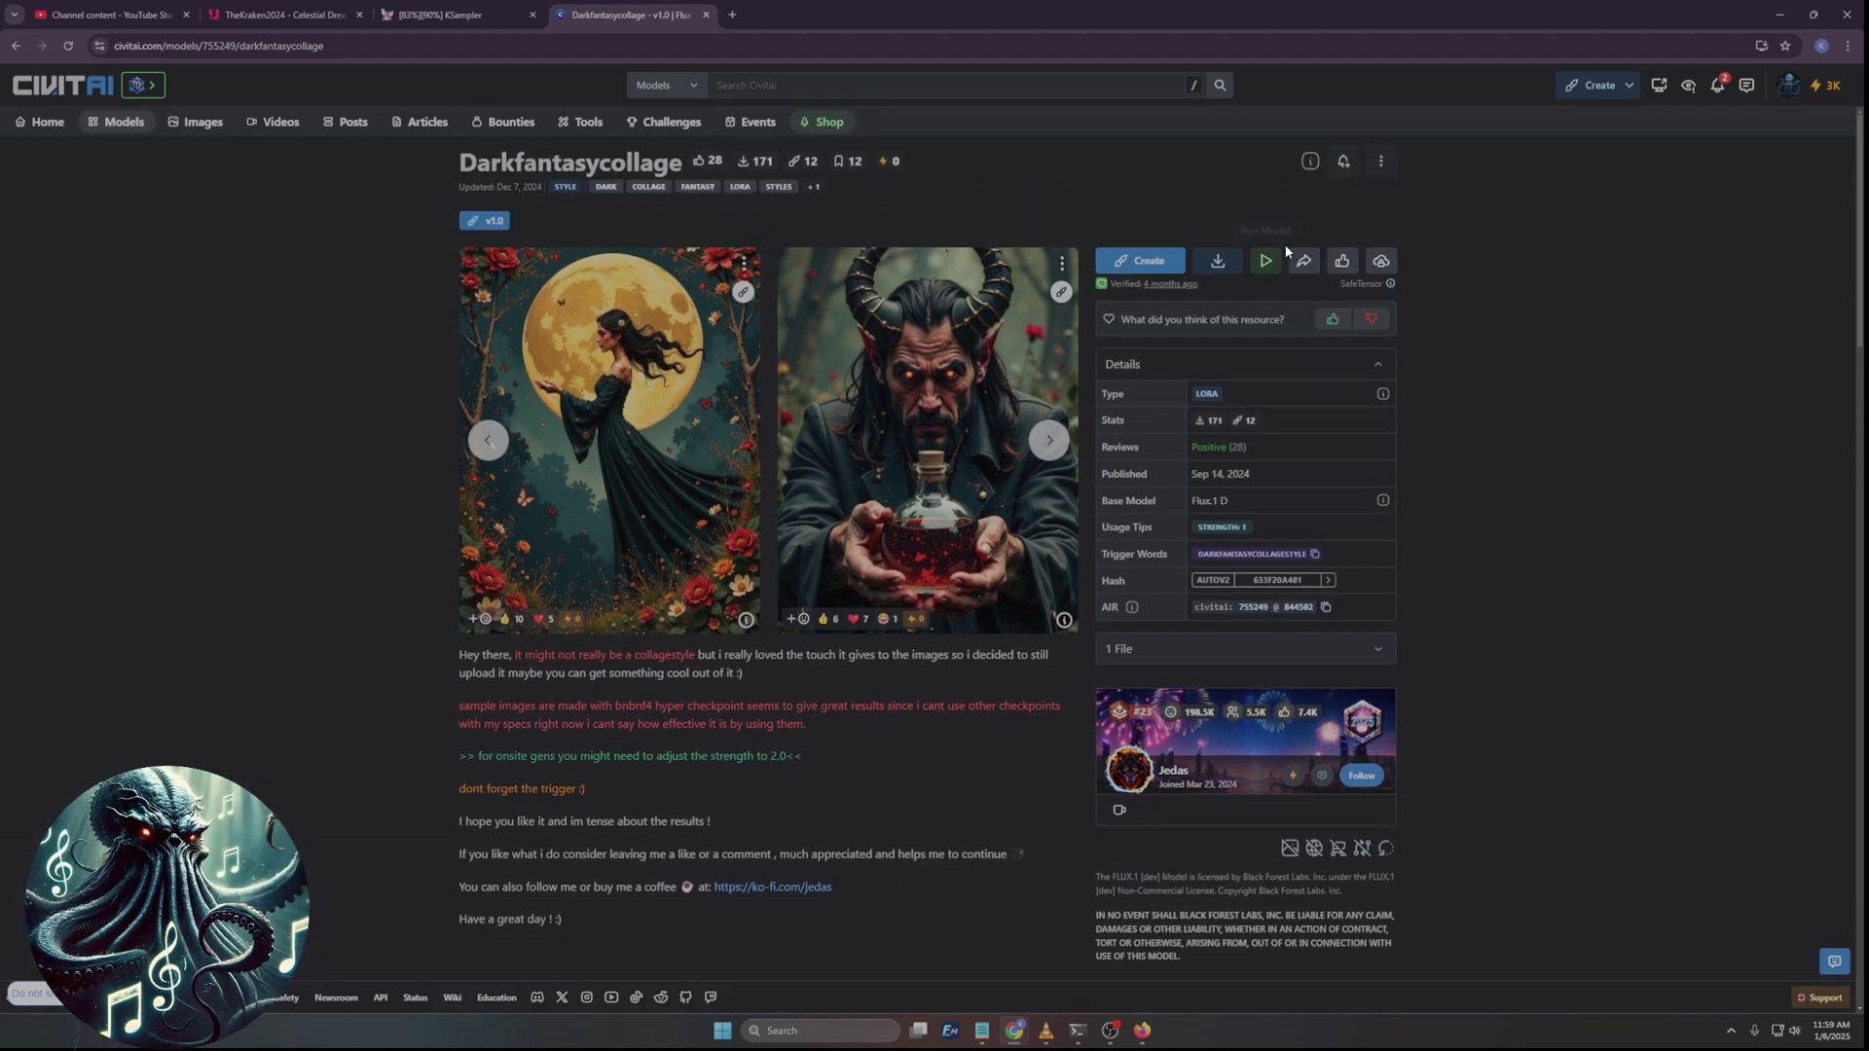
click(1343, 260)
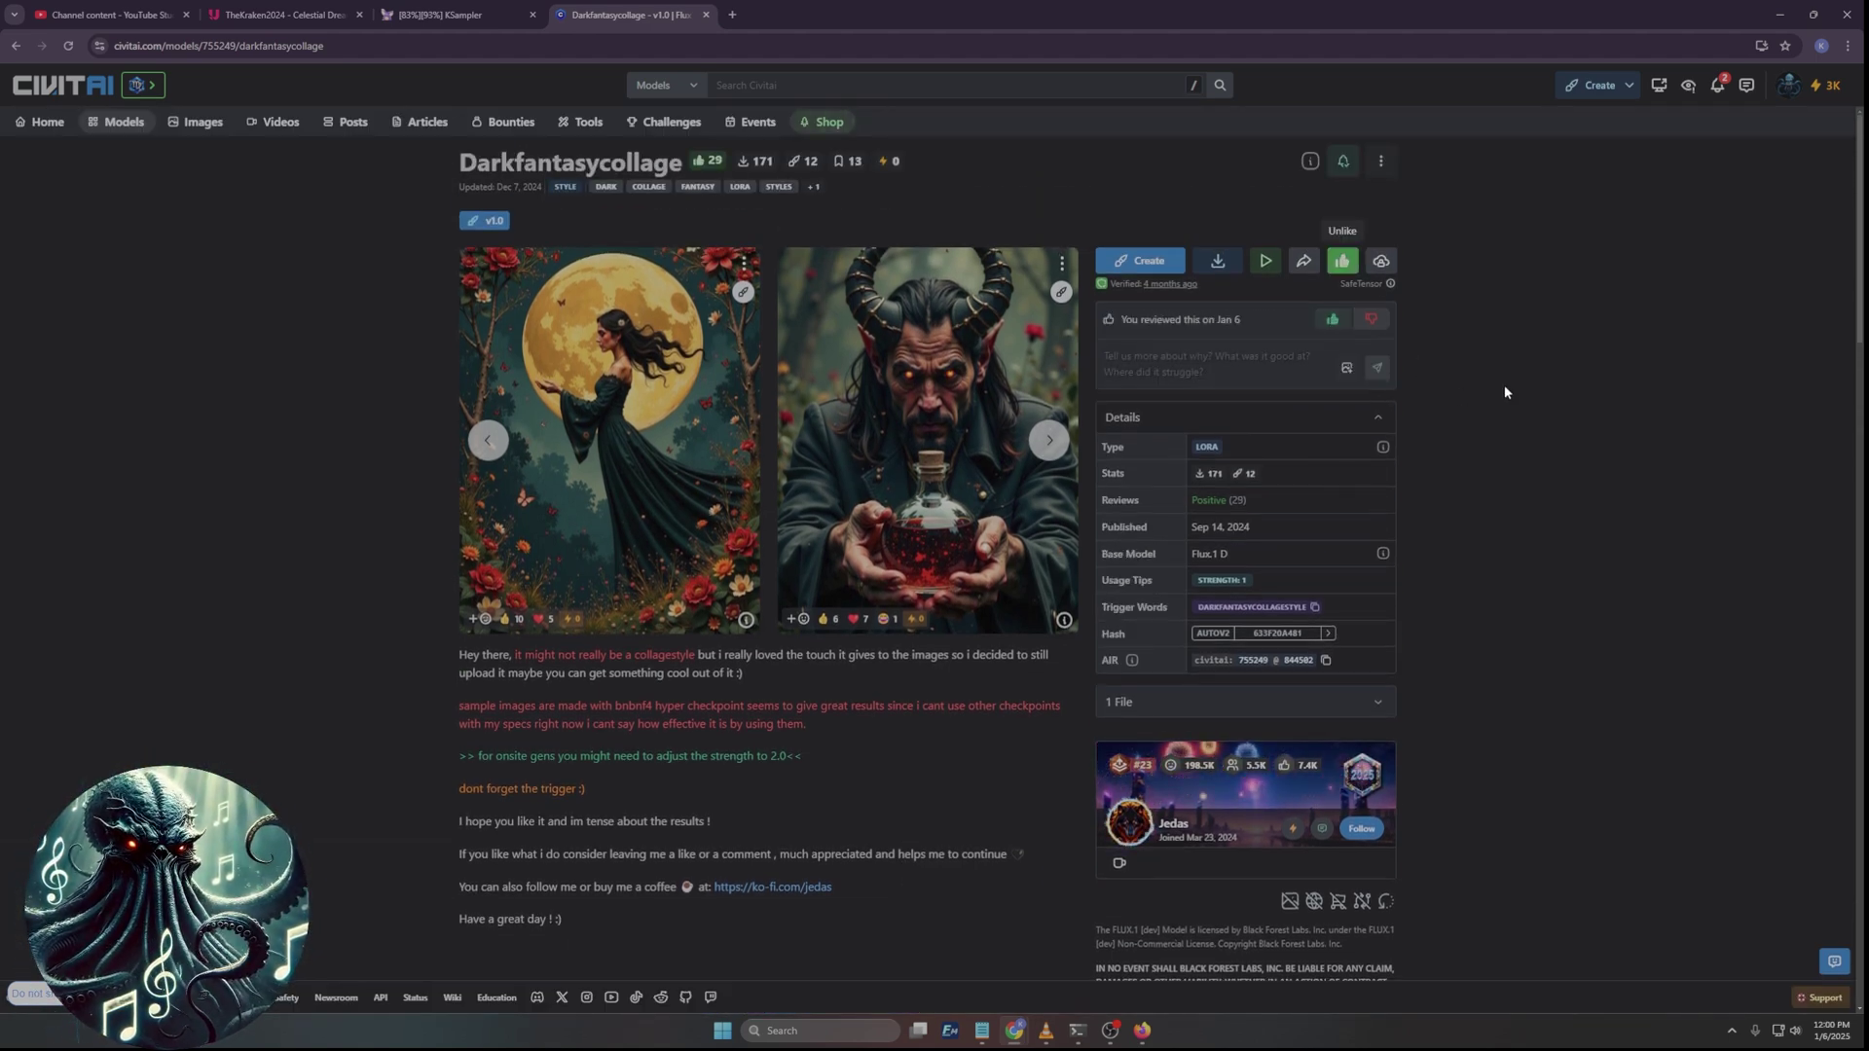
Open the car street sample from the carousel, step through nine more images, then close the viewer.
click(1042, 441)
click(1040, 442)
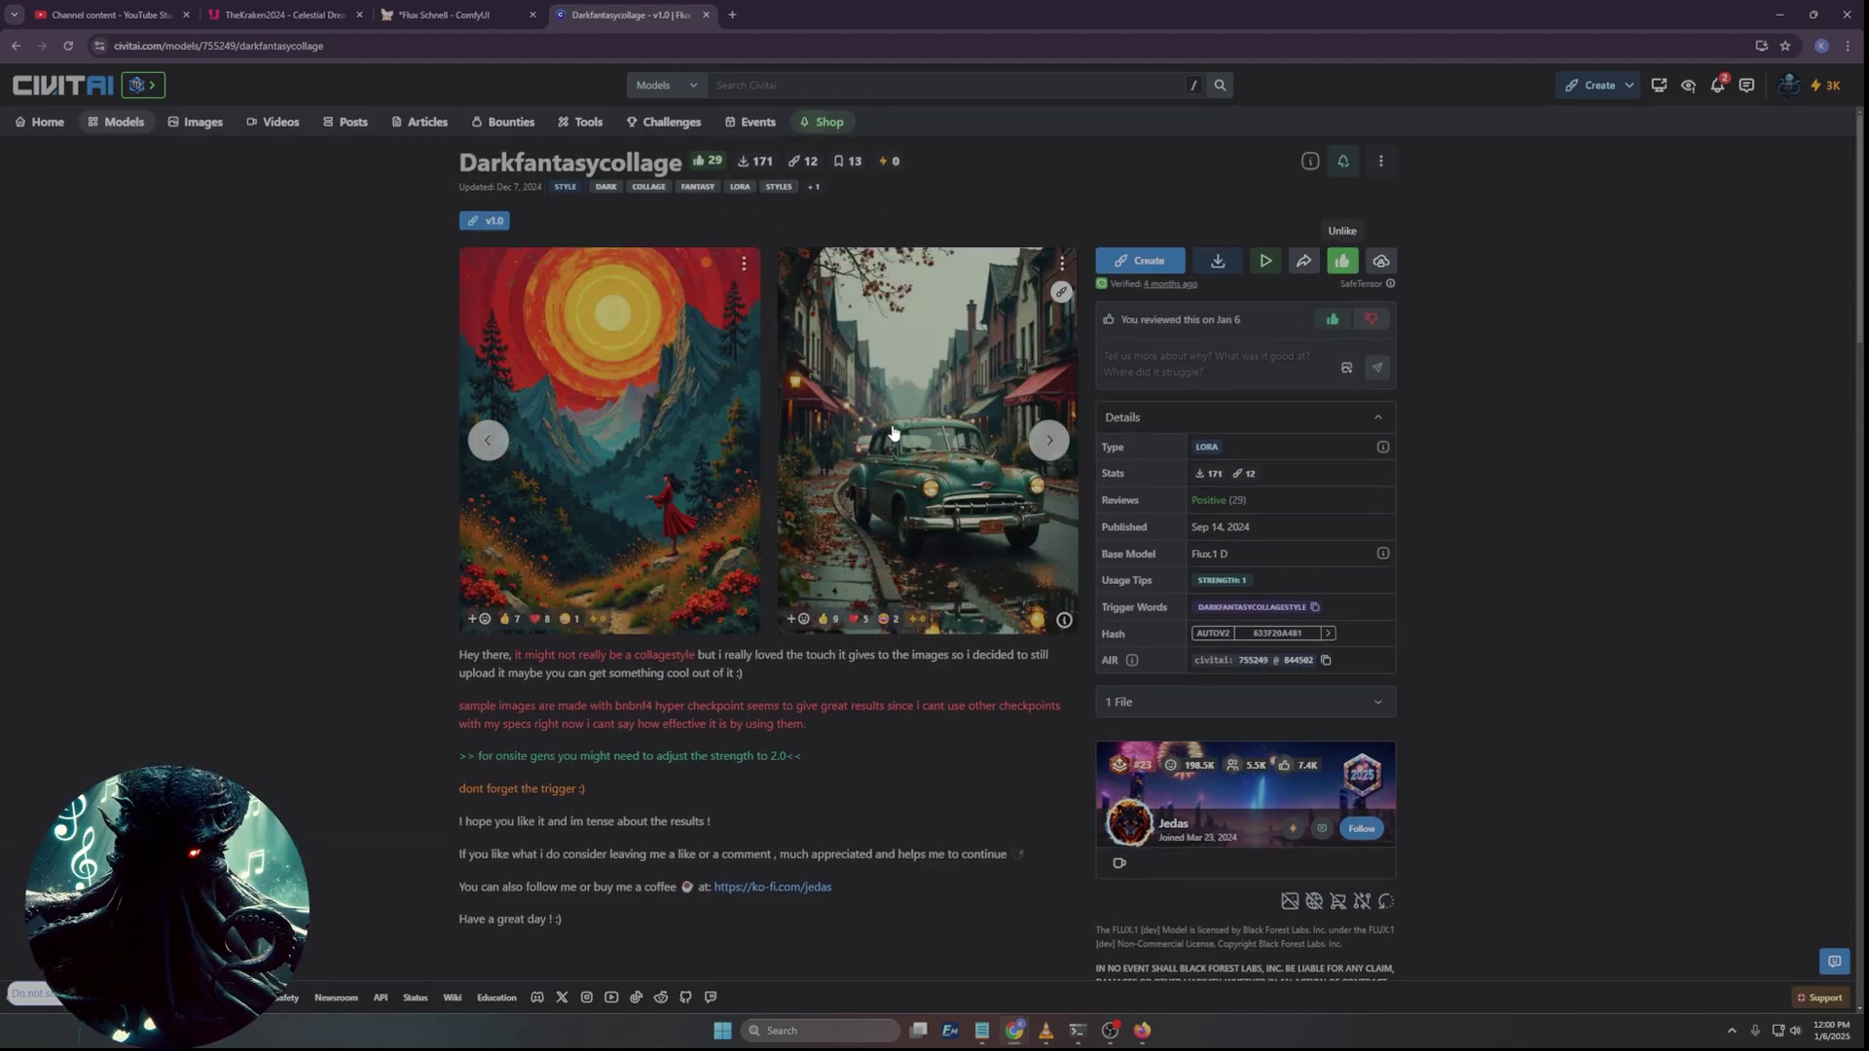
click(887, 481)
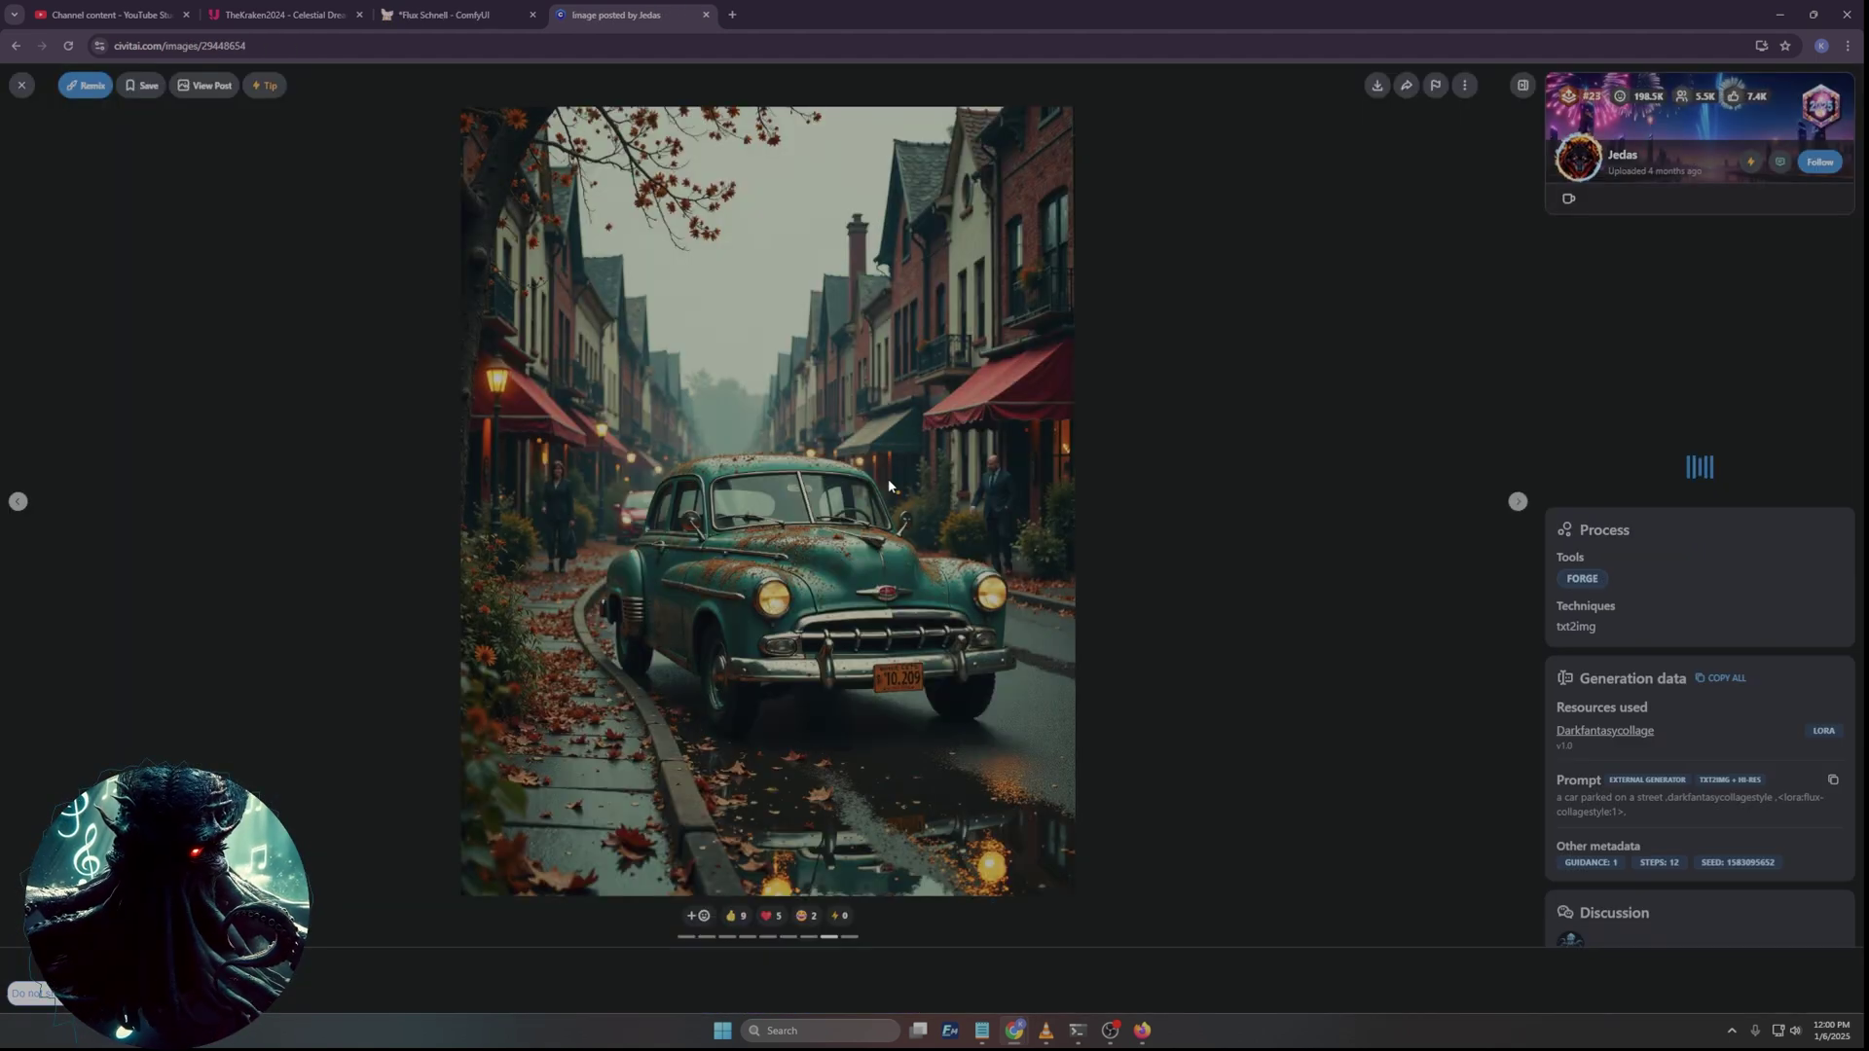
click(1517, 502)
click(1516, 502)
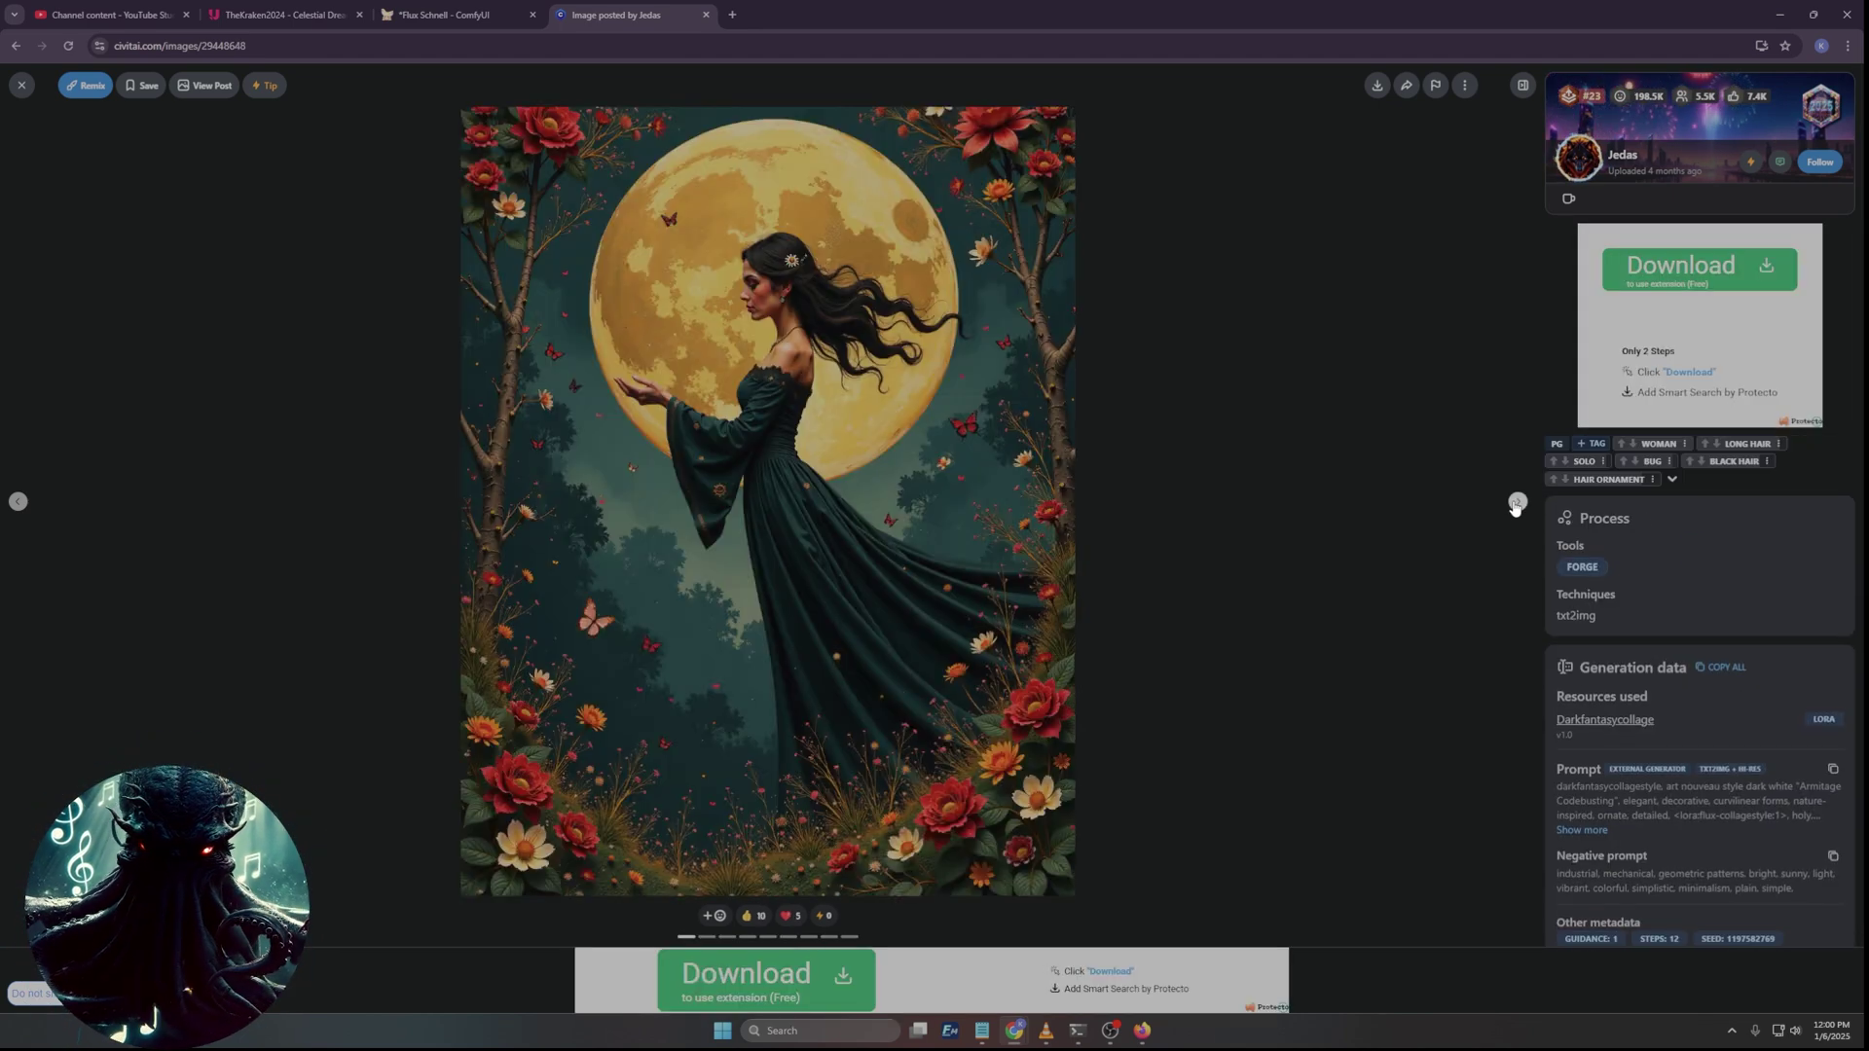
click(1517, 503)
click(1516, 502)
click(1516, 502)
click(1517, 502)
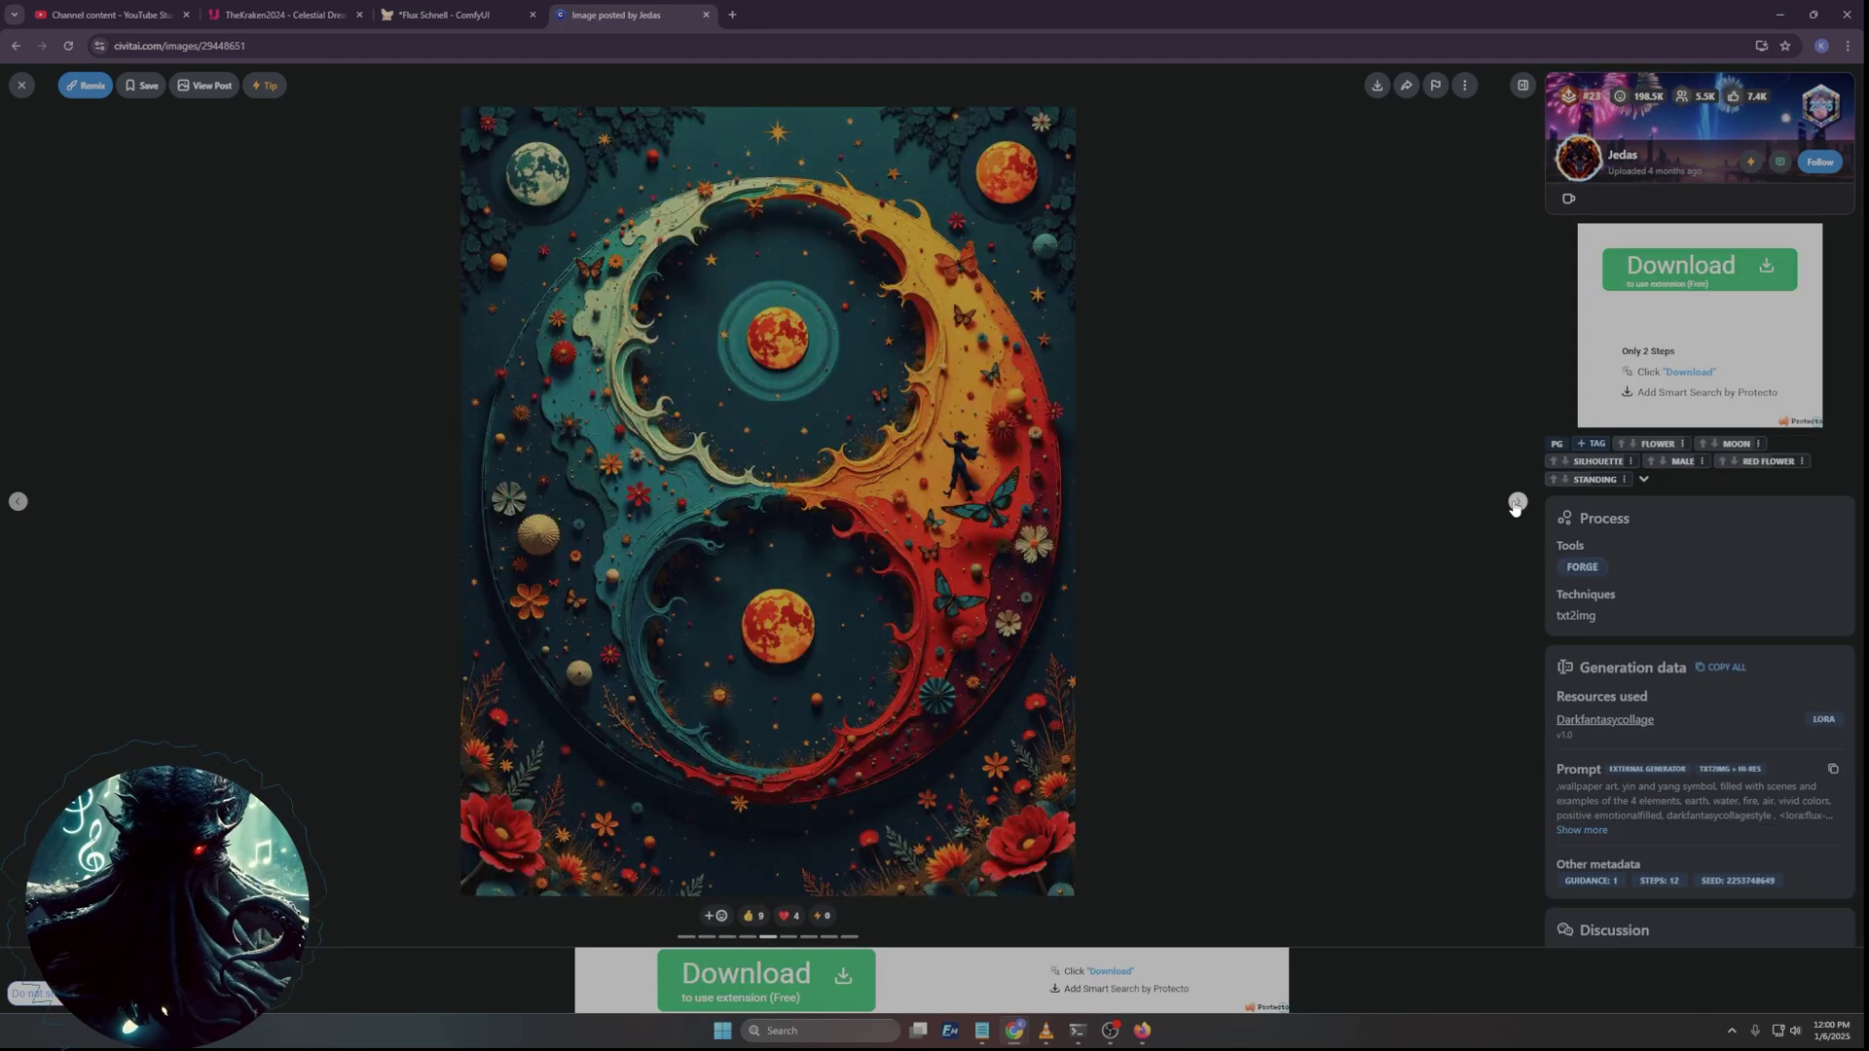
click(1516, 502)
click(1517, 502)
click(1517, 502)
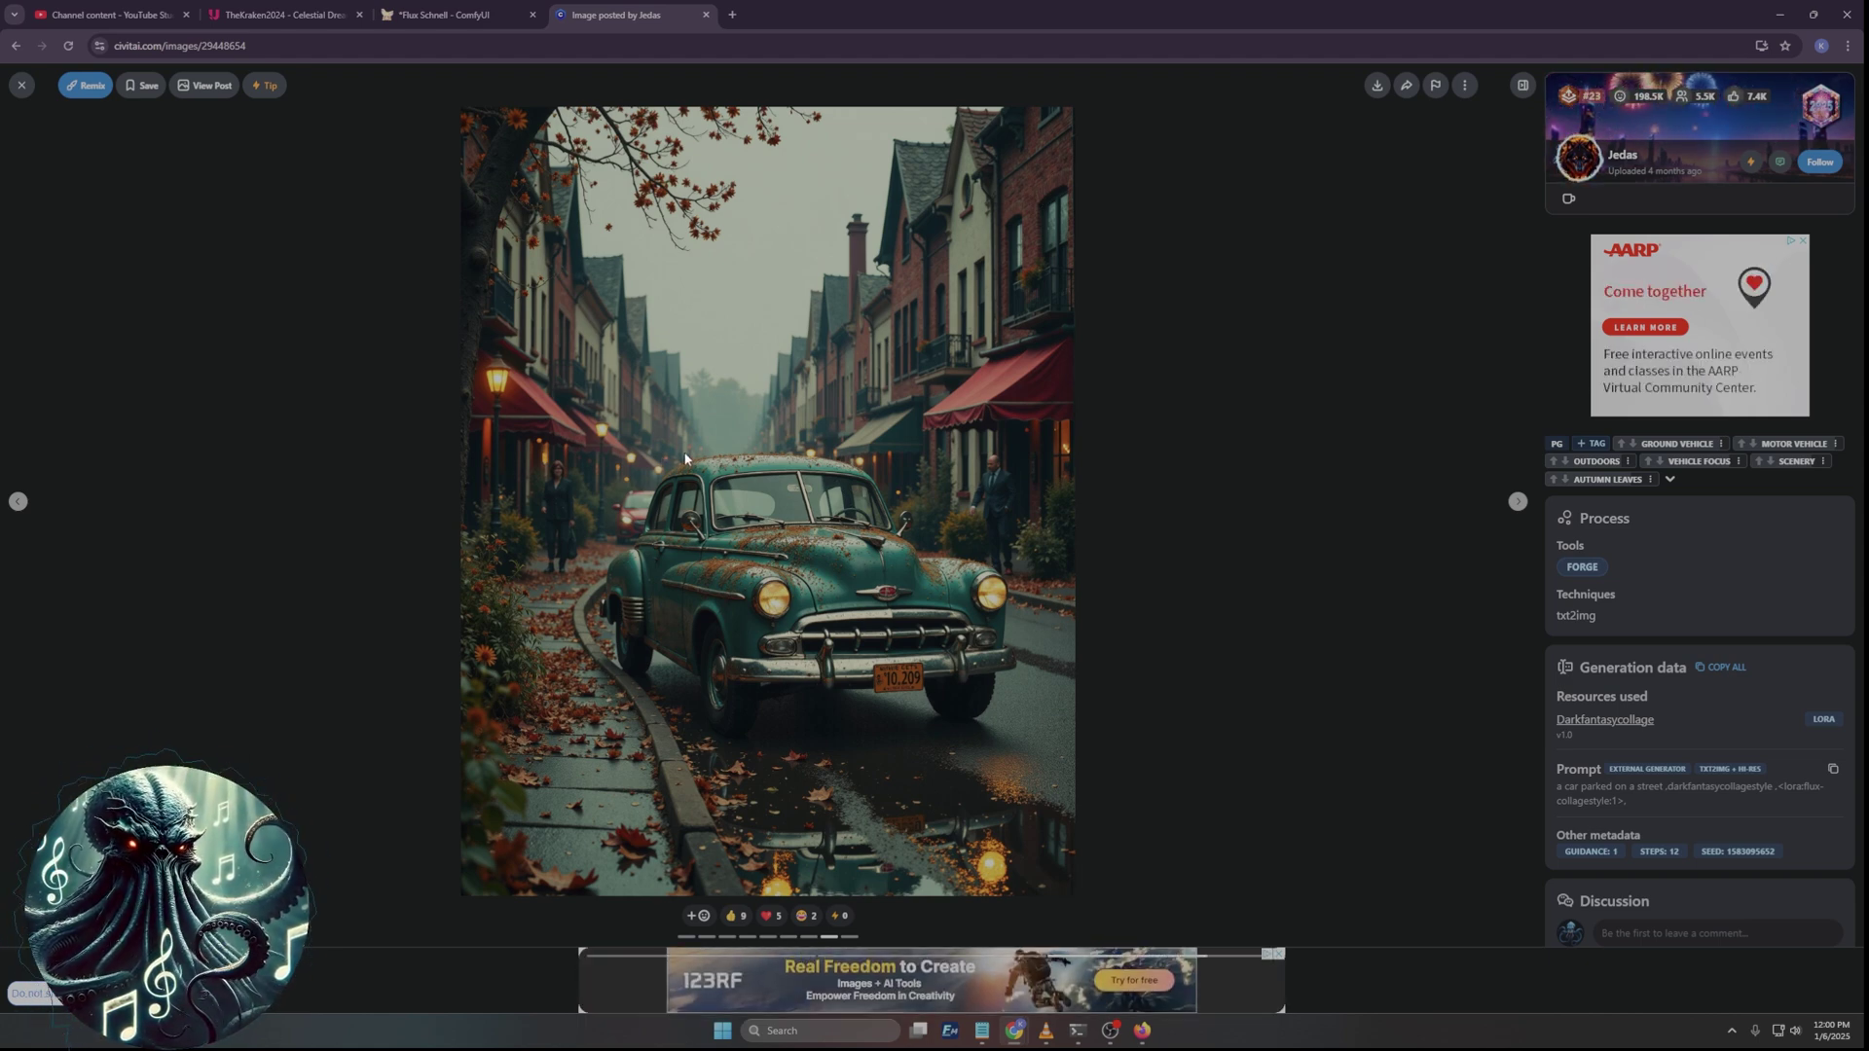
click(21, 92)
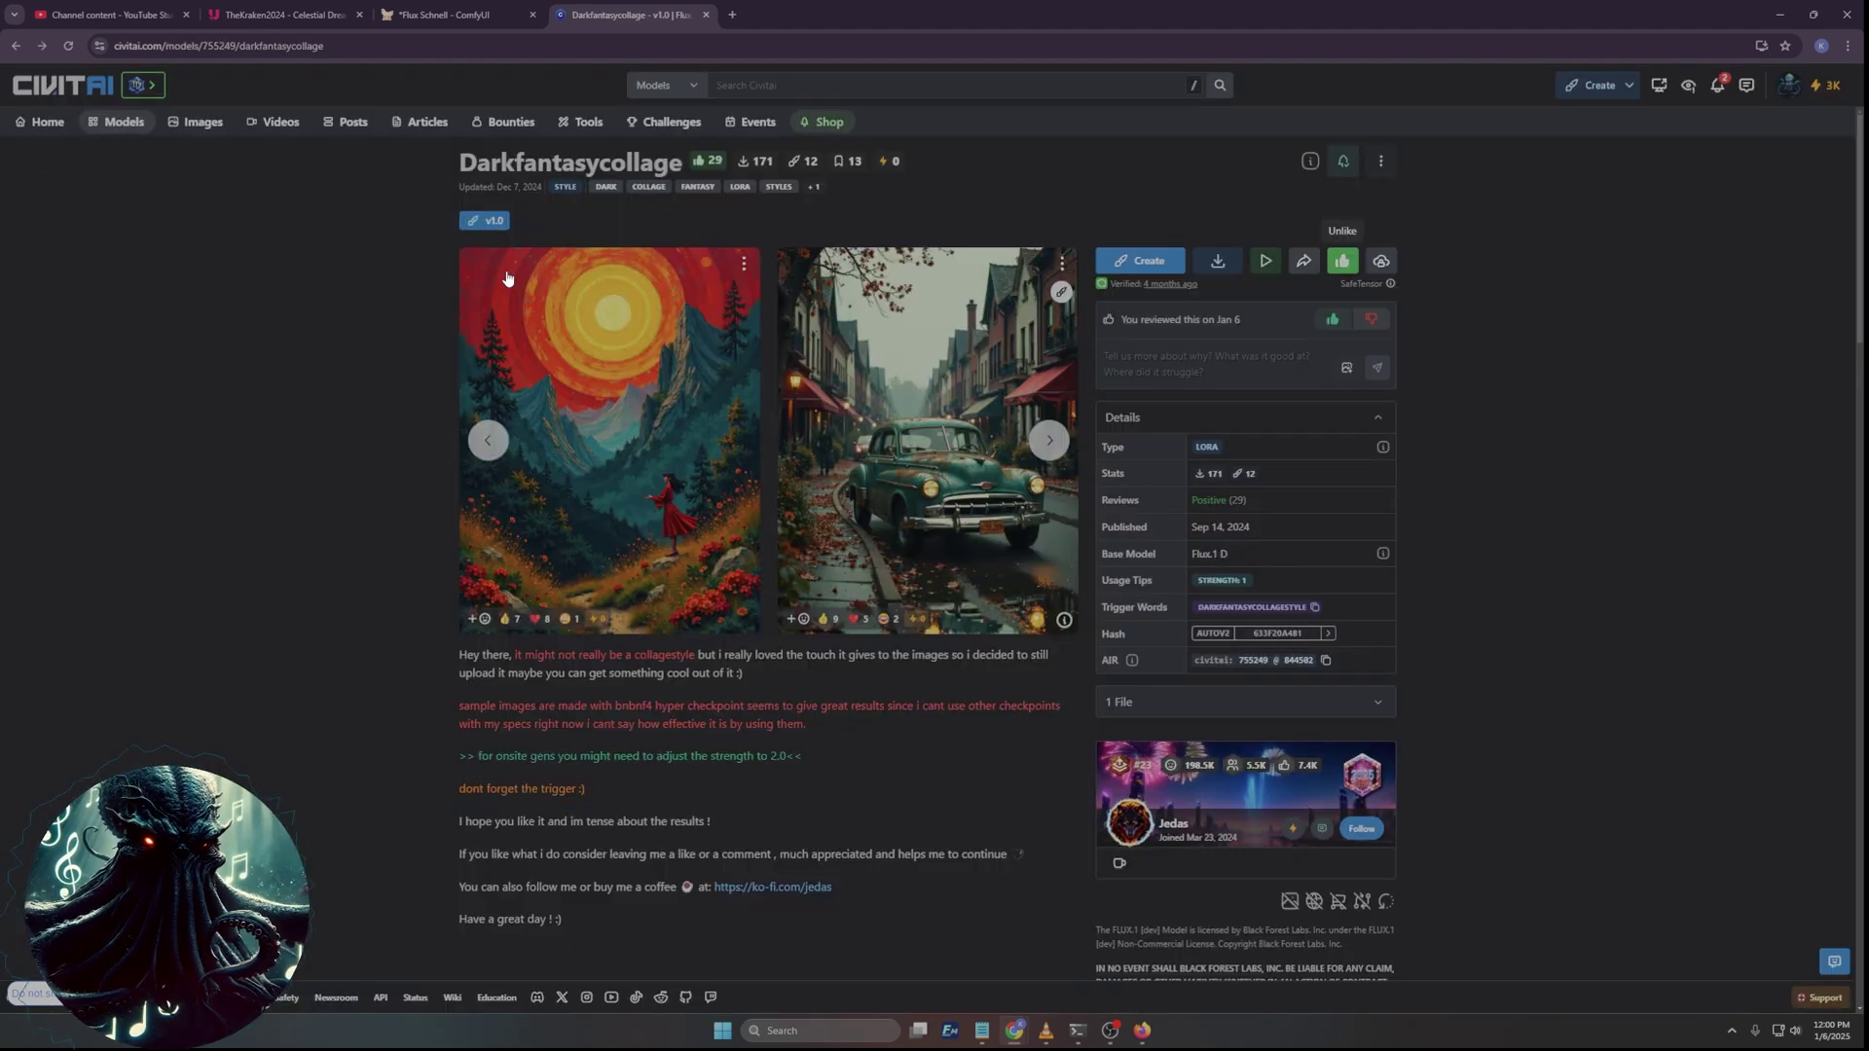
click(450, 15)
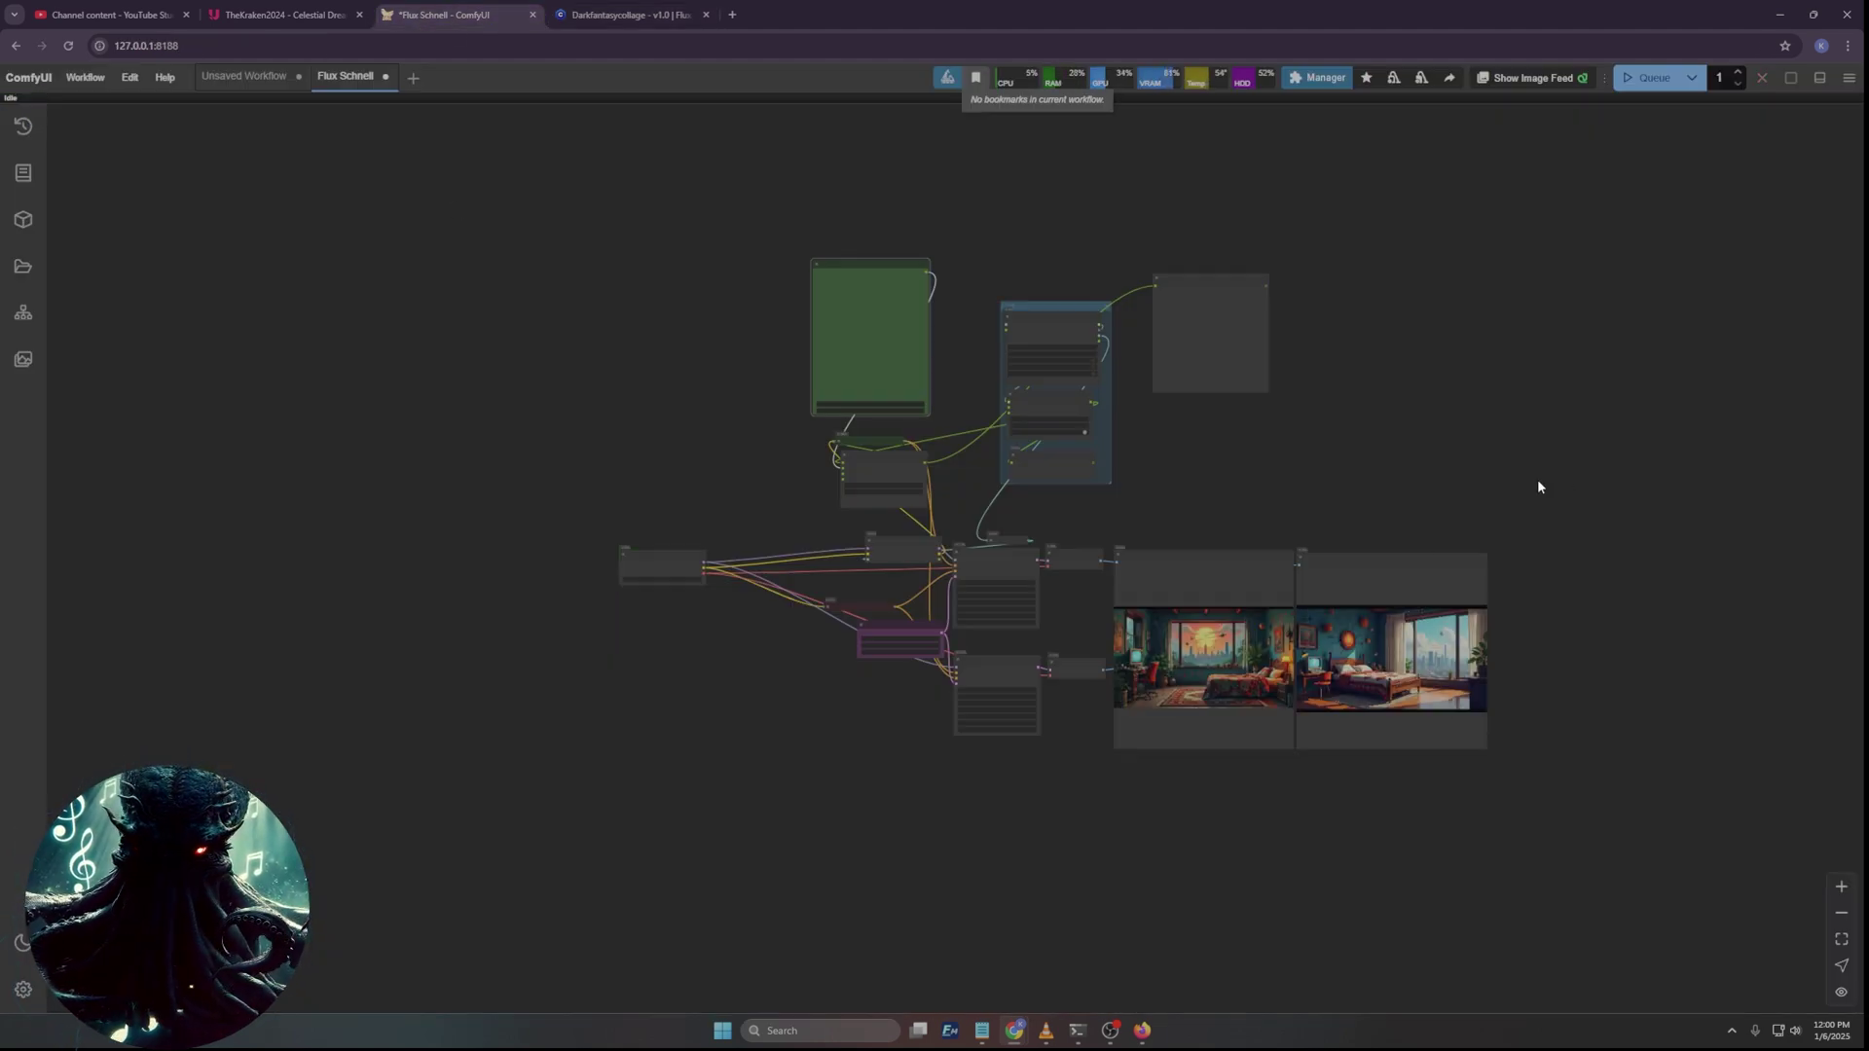
drag(1538, 486, 1030, 341)
scroll(779, 545, up, 8)
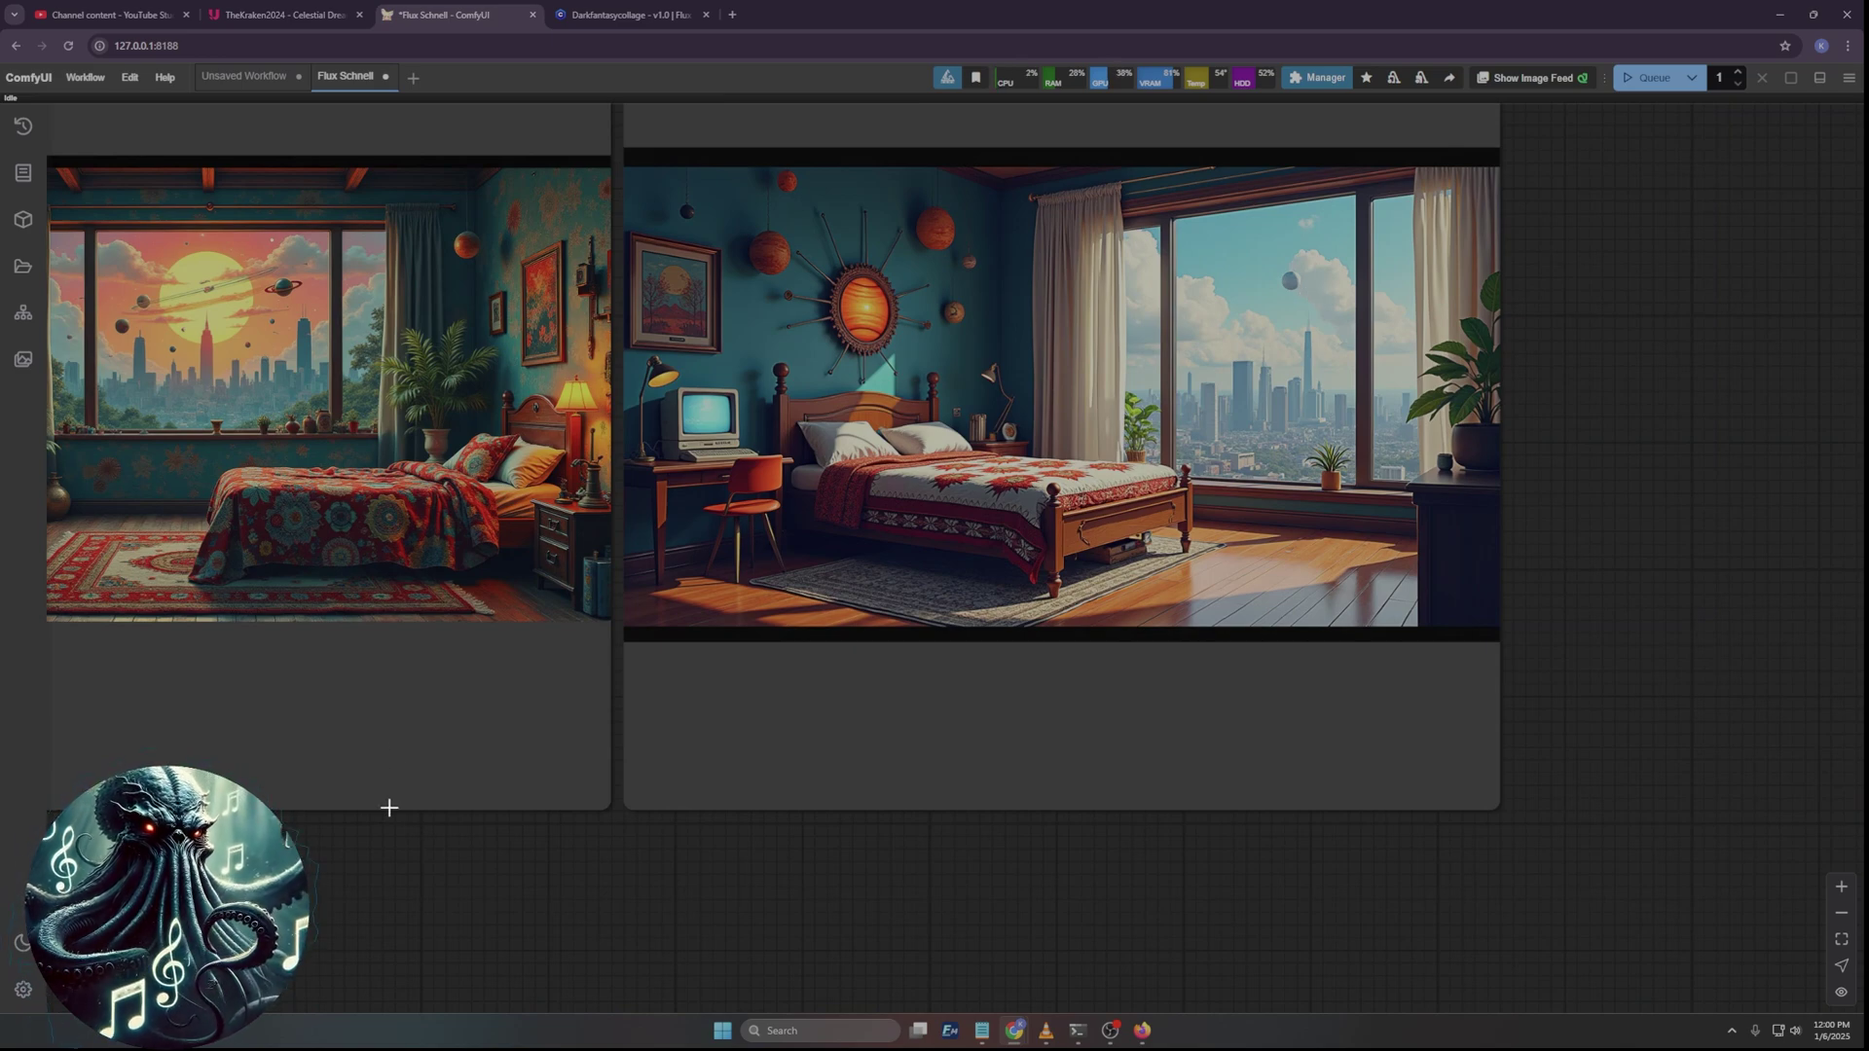
drag(596, 896, 992, 830)
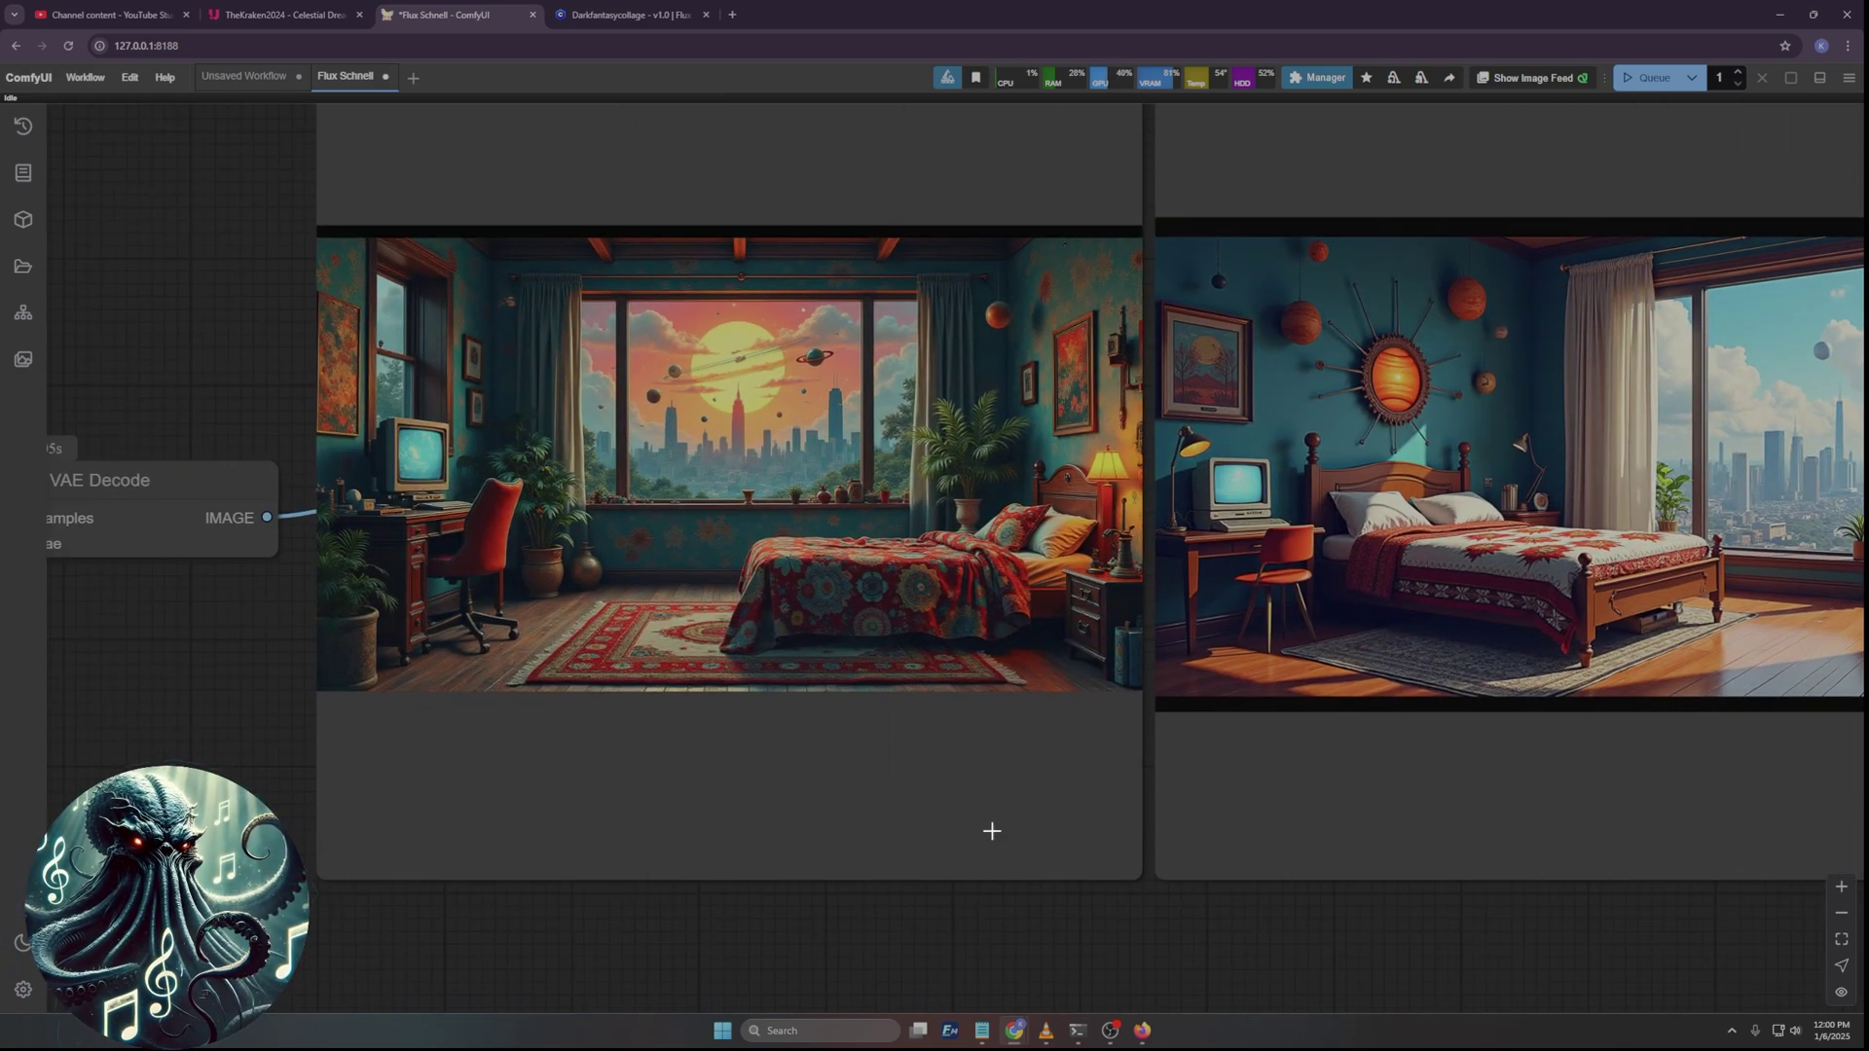
scroll(760, 467, up, 3)
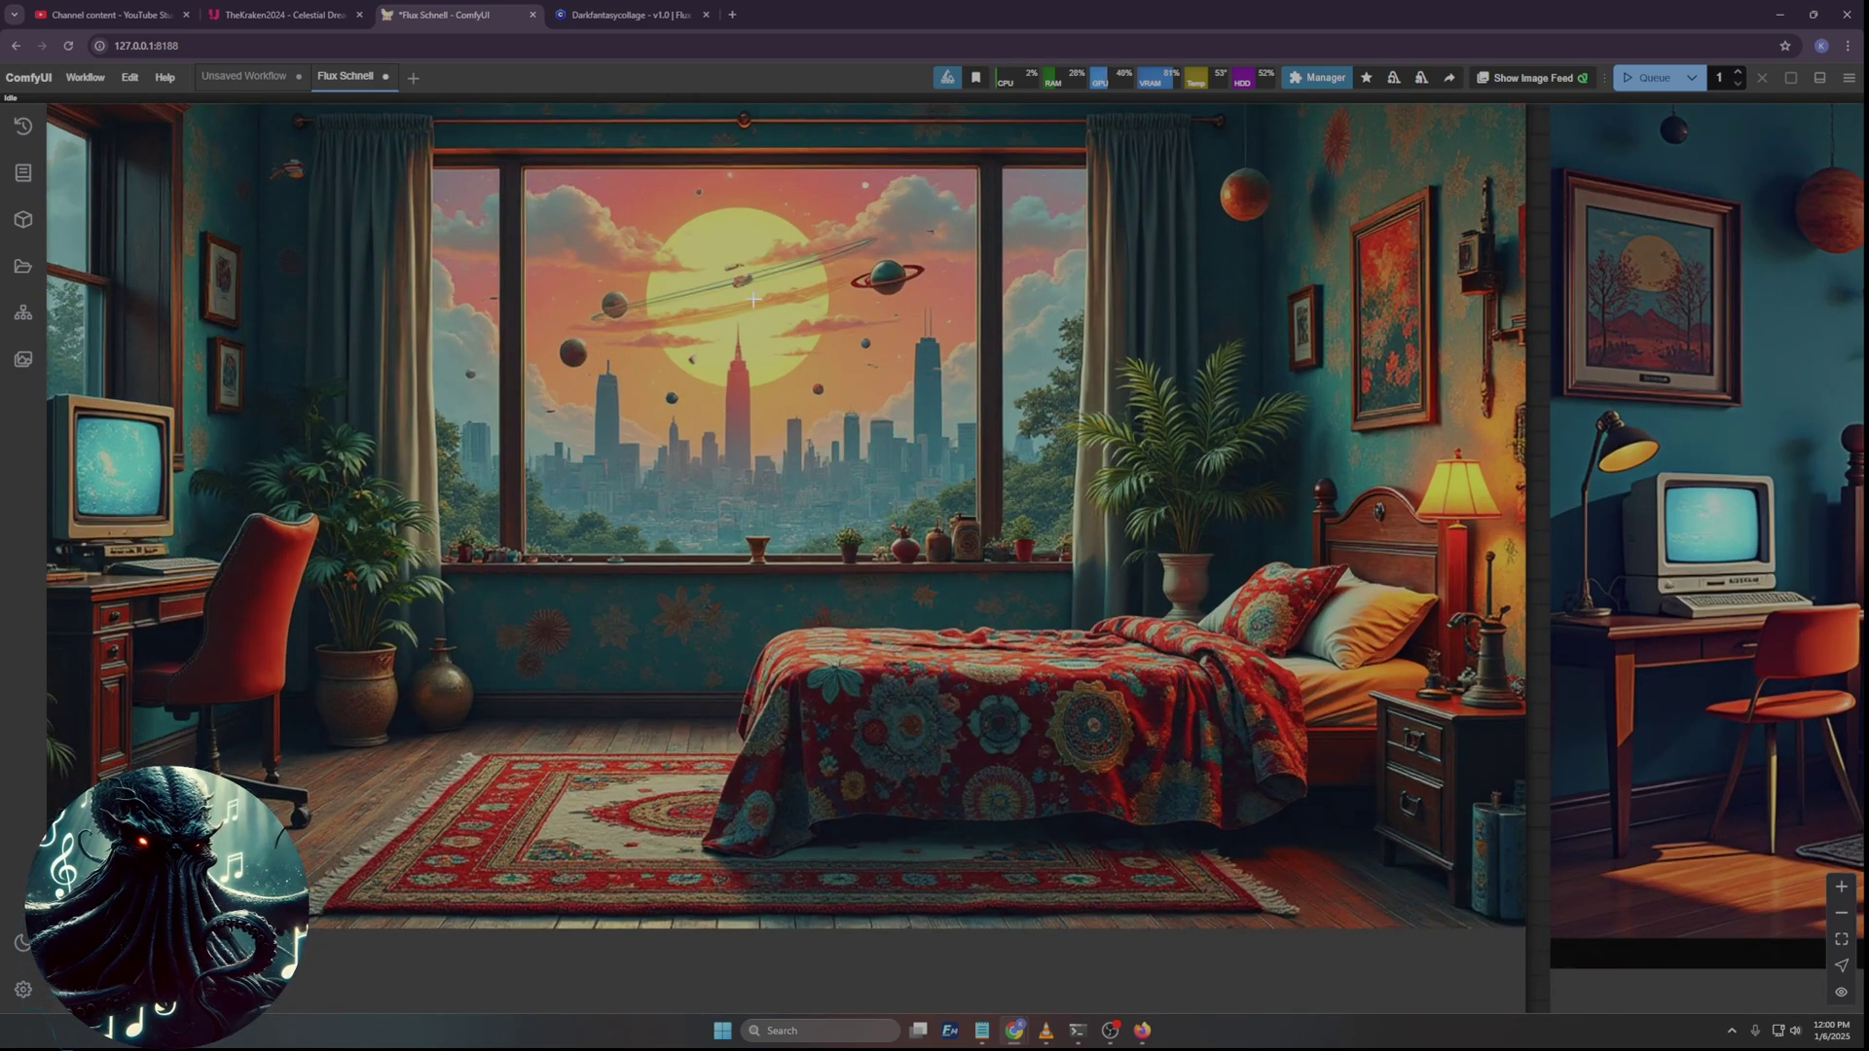
scroll(661, 630, down, 3)
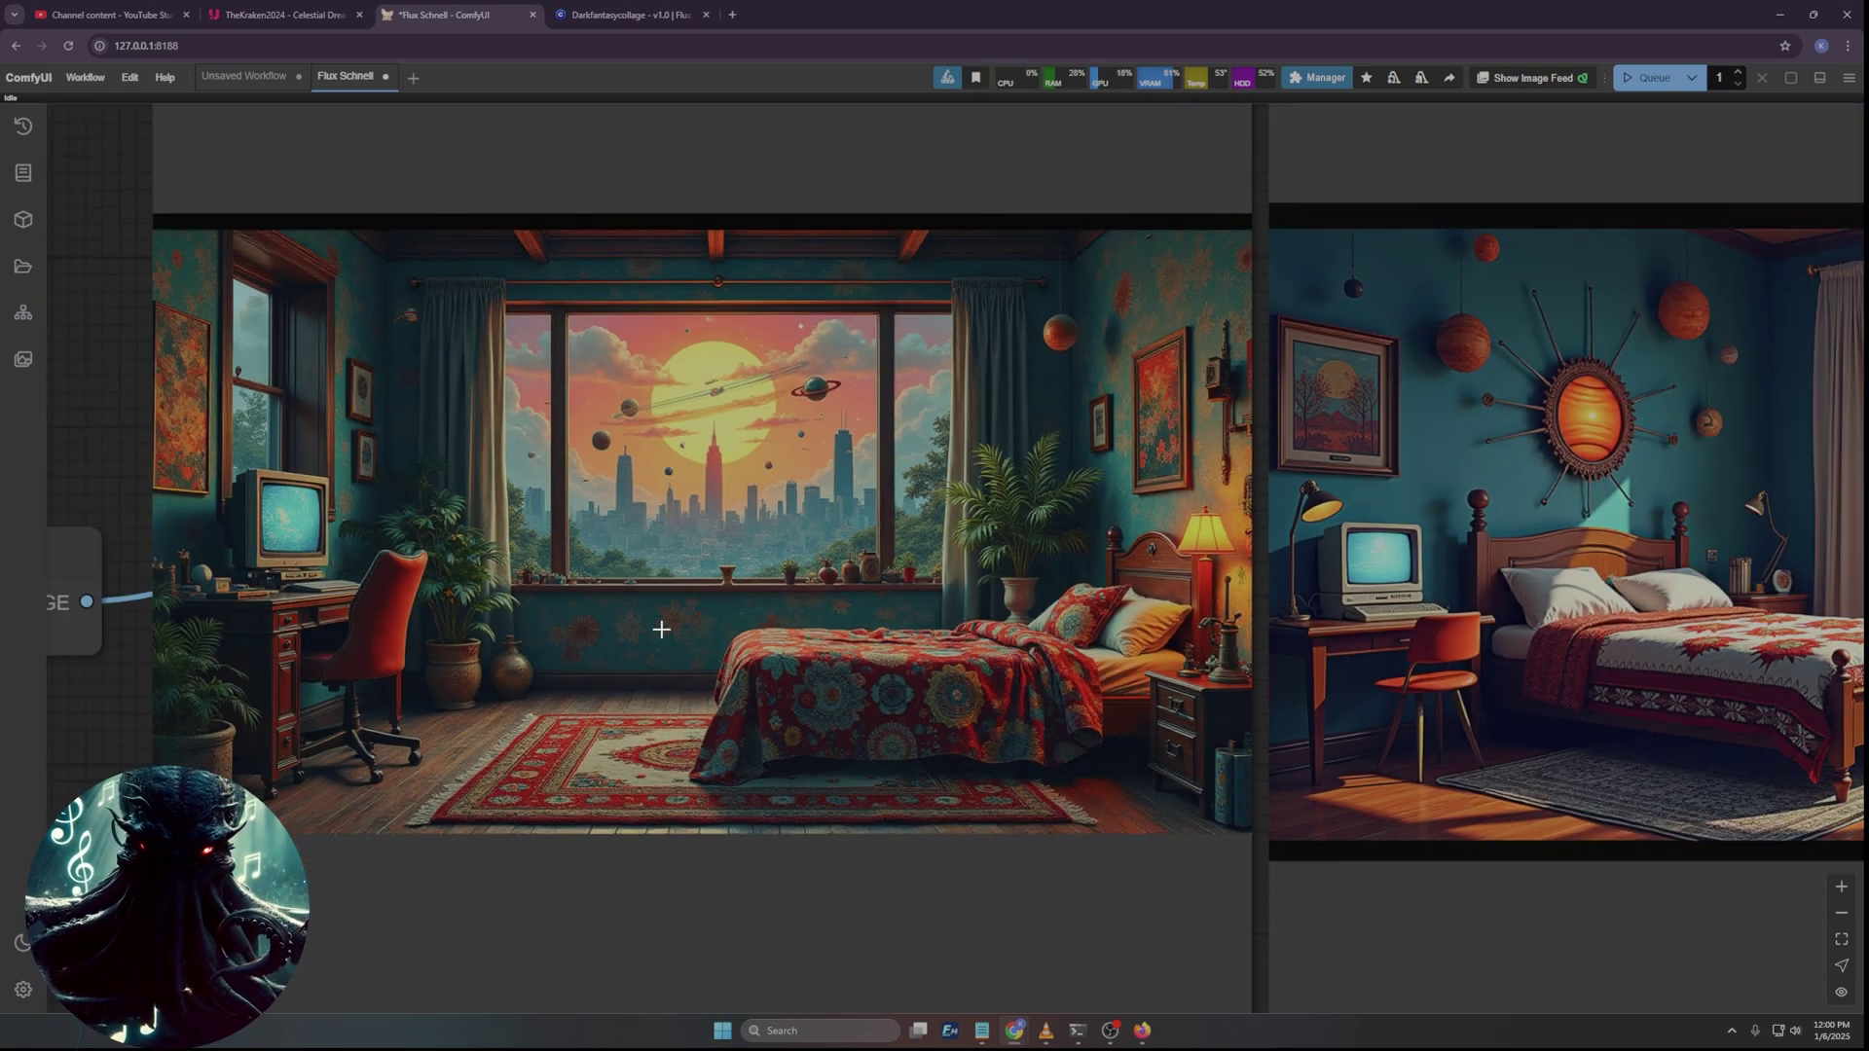
scroll(661, 630, down, 3)
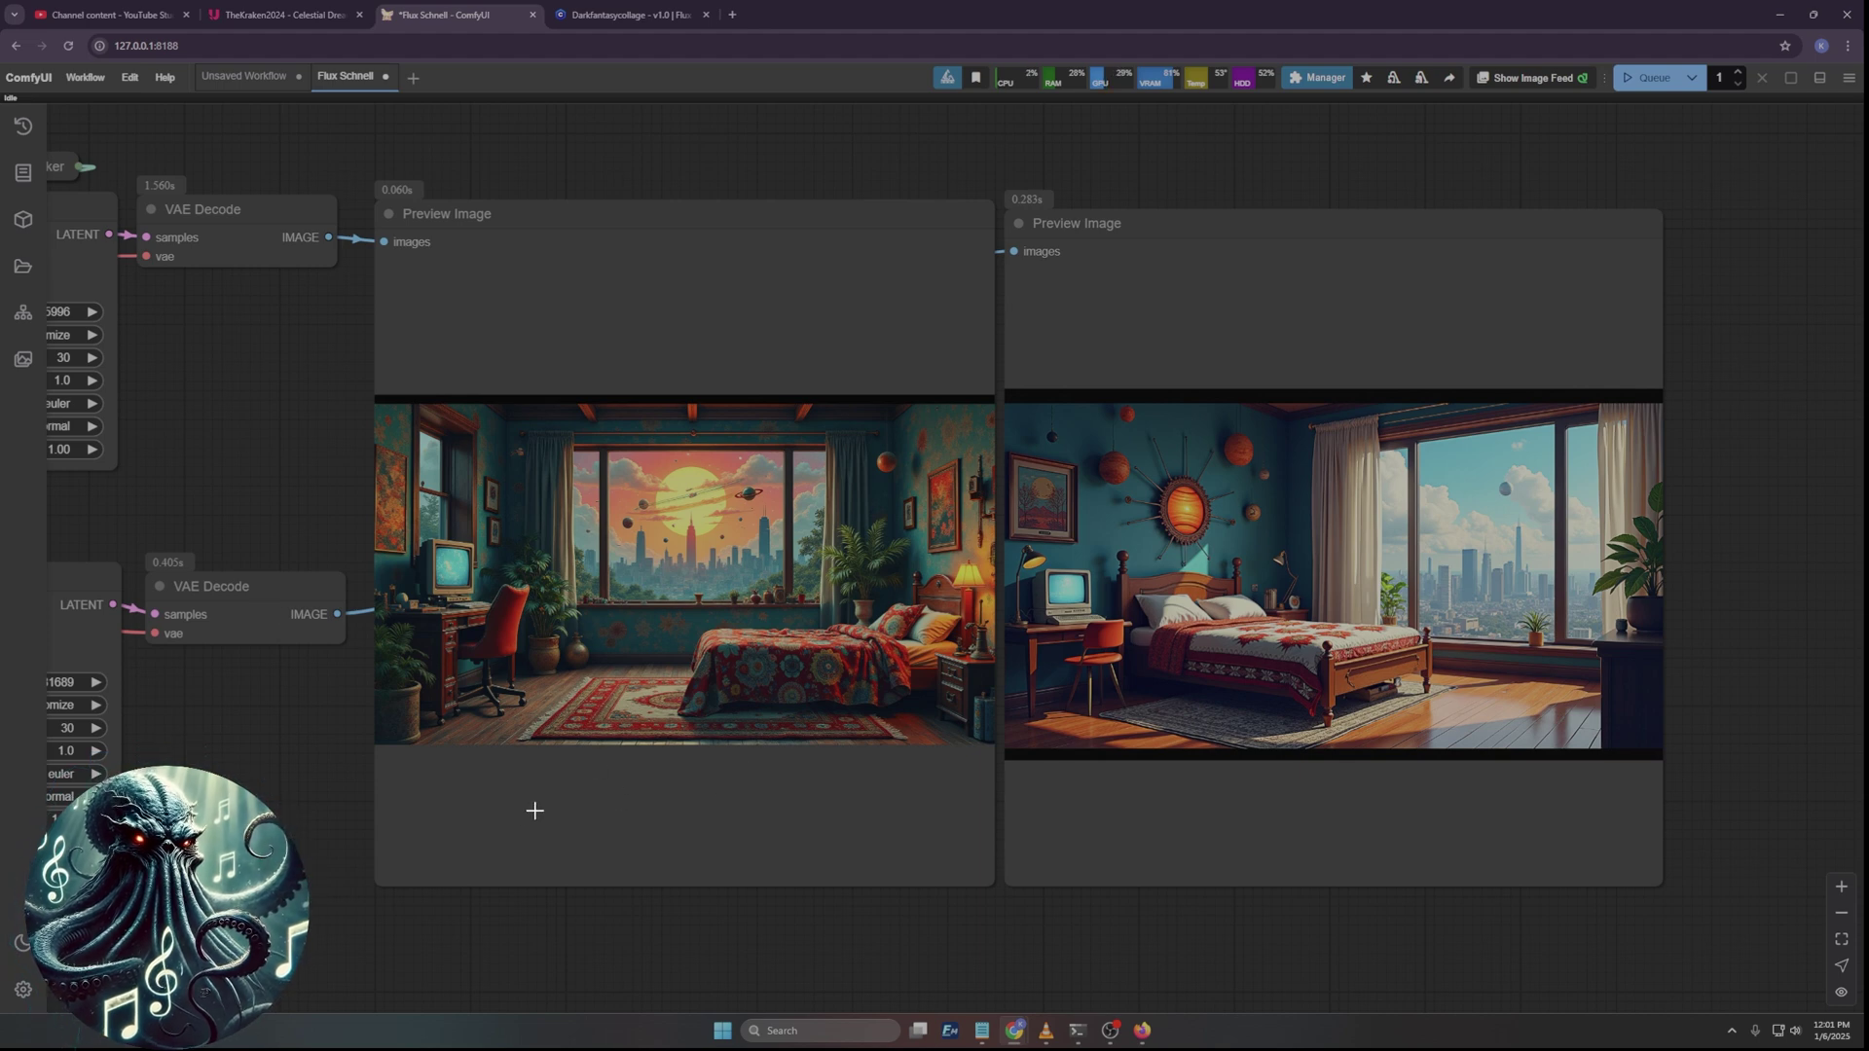
drag(306, 801, 688, 709)
Add a CR Upscale Image node above the previews and paste a second copy.
double_click(701, 726)
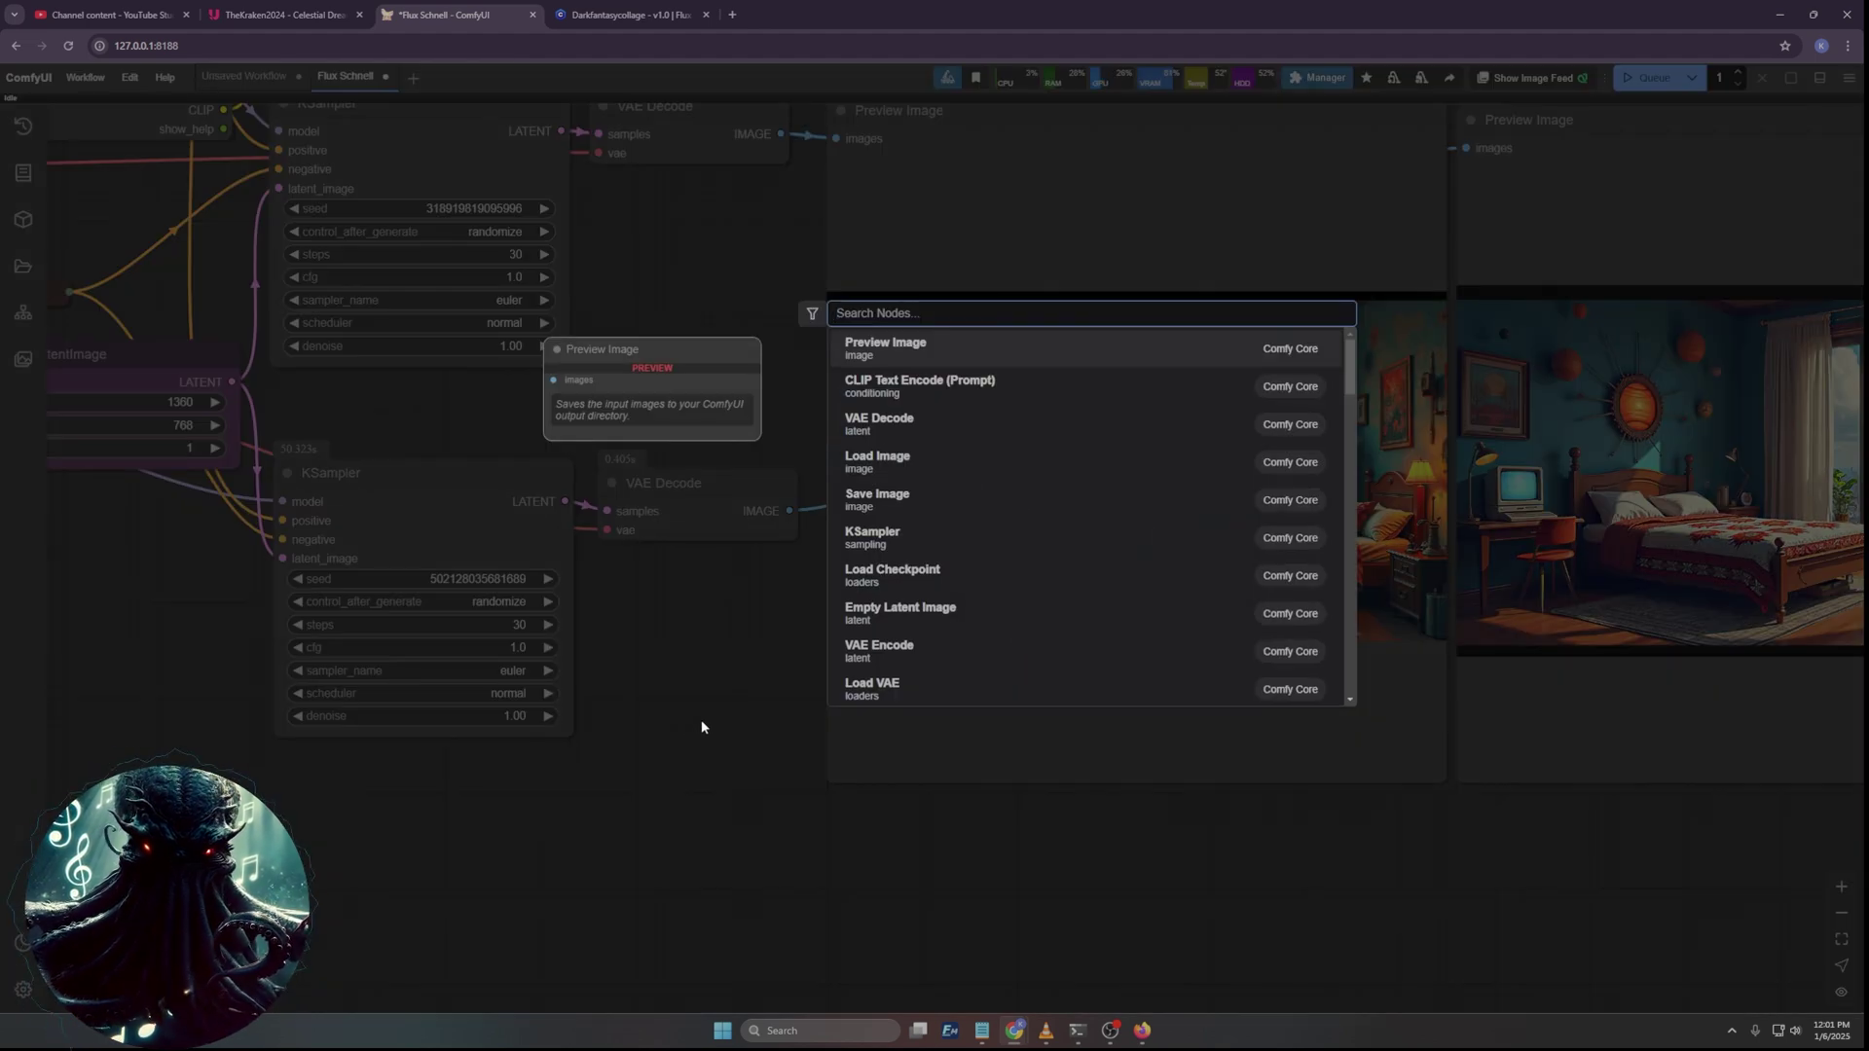
text(upscale)
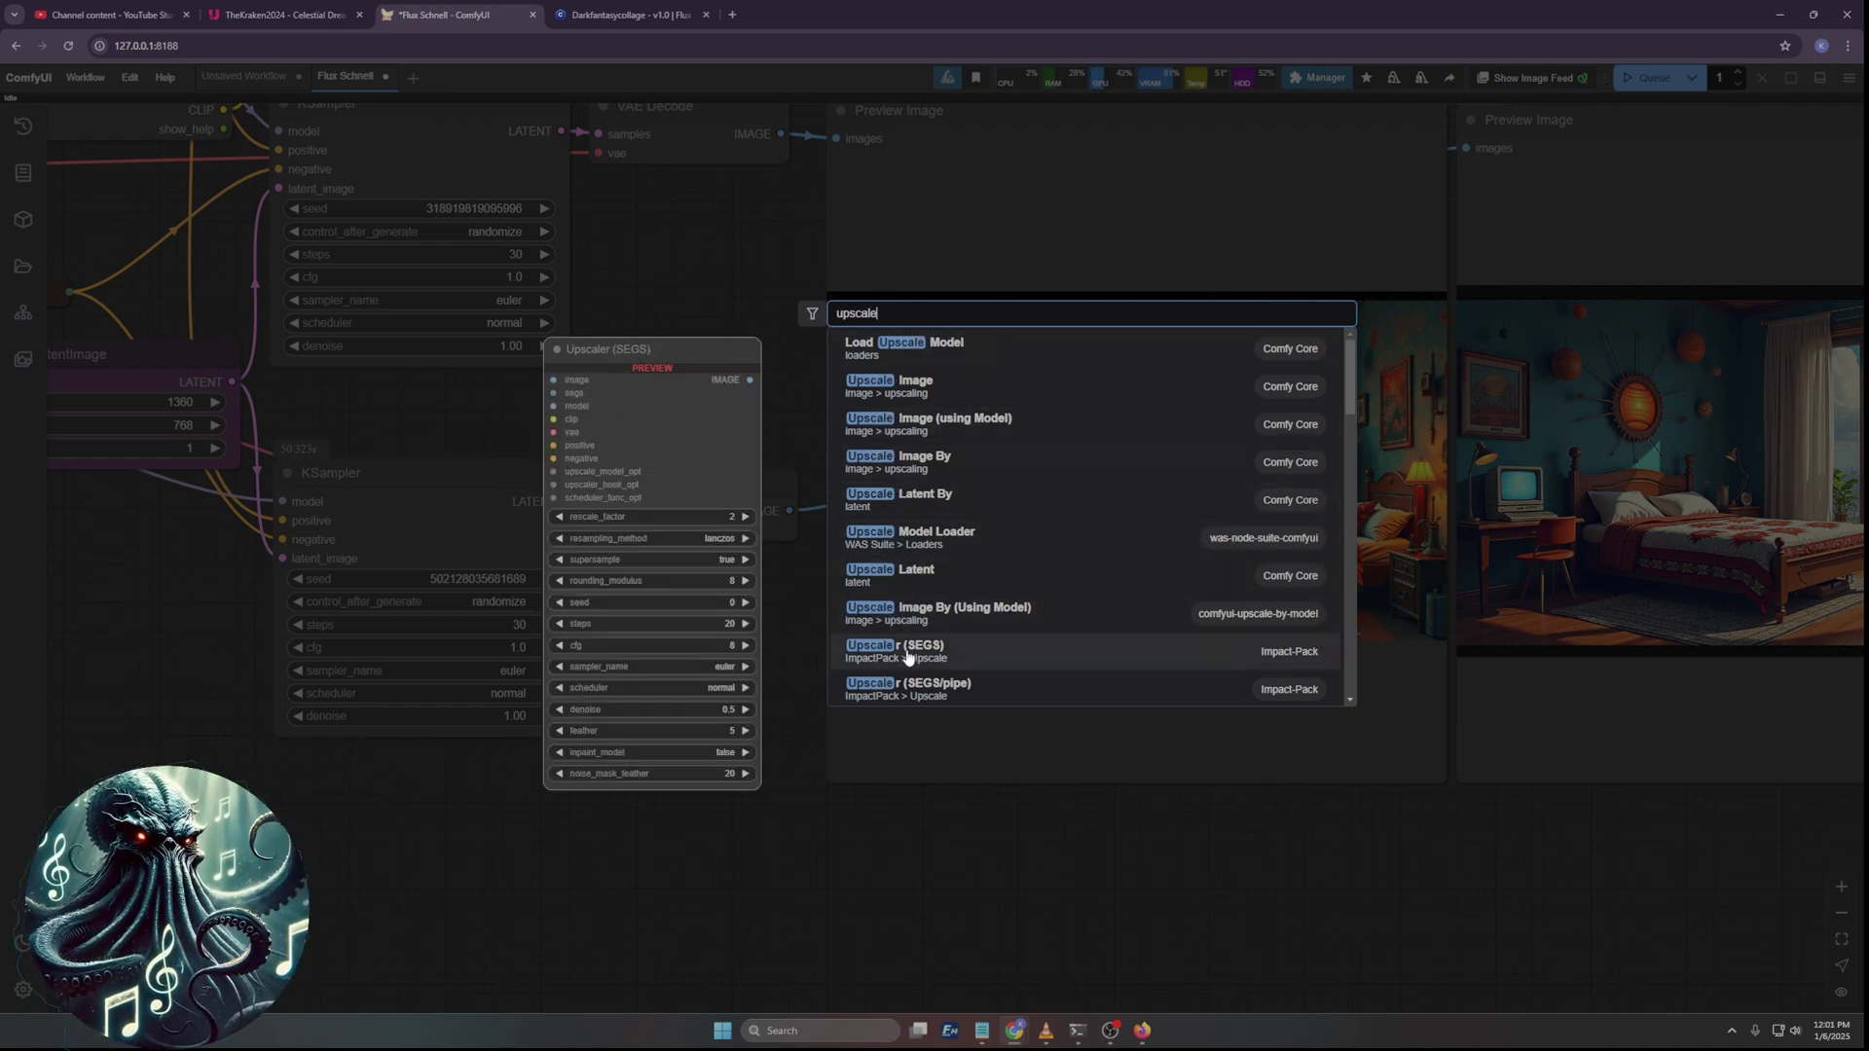
scroll(905, 652, down, 3)
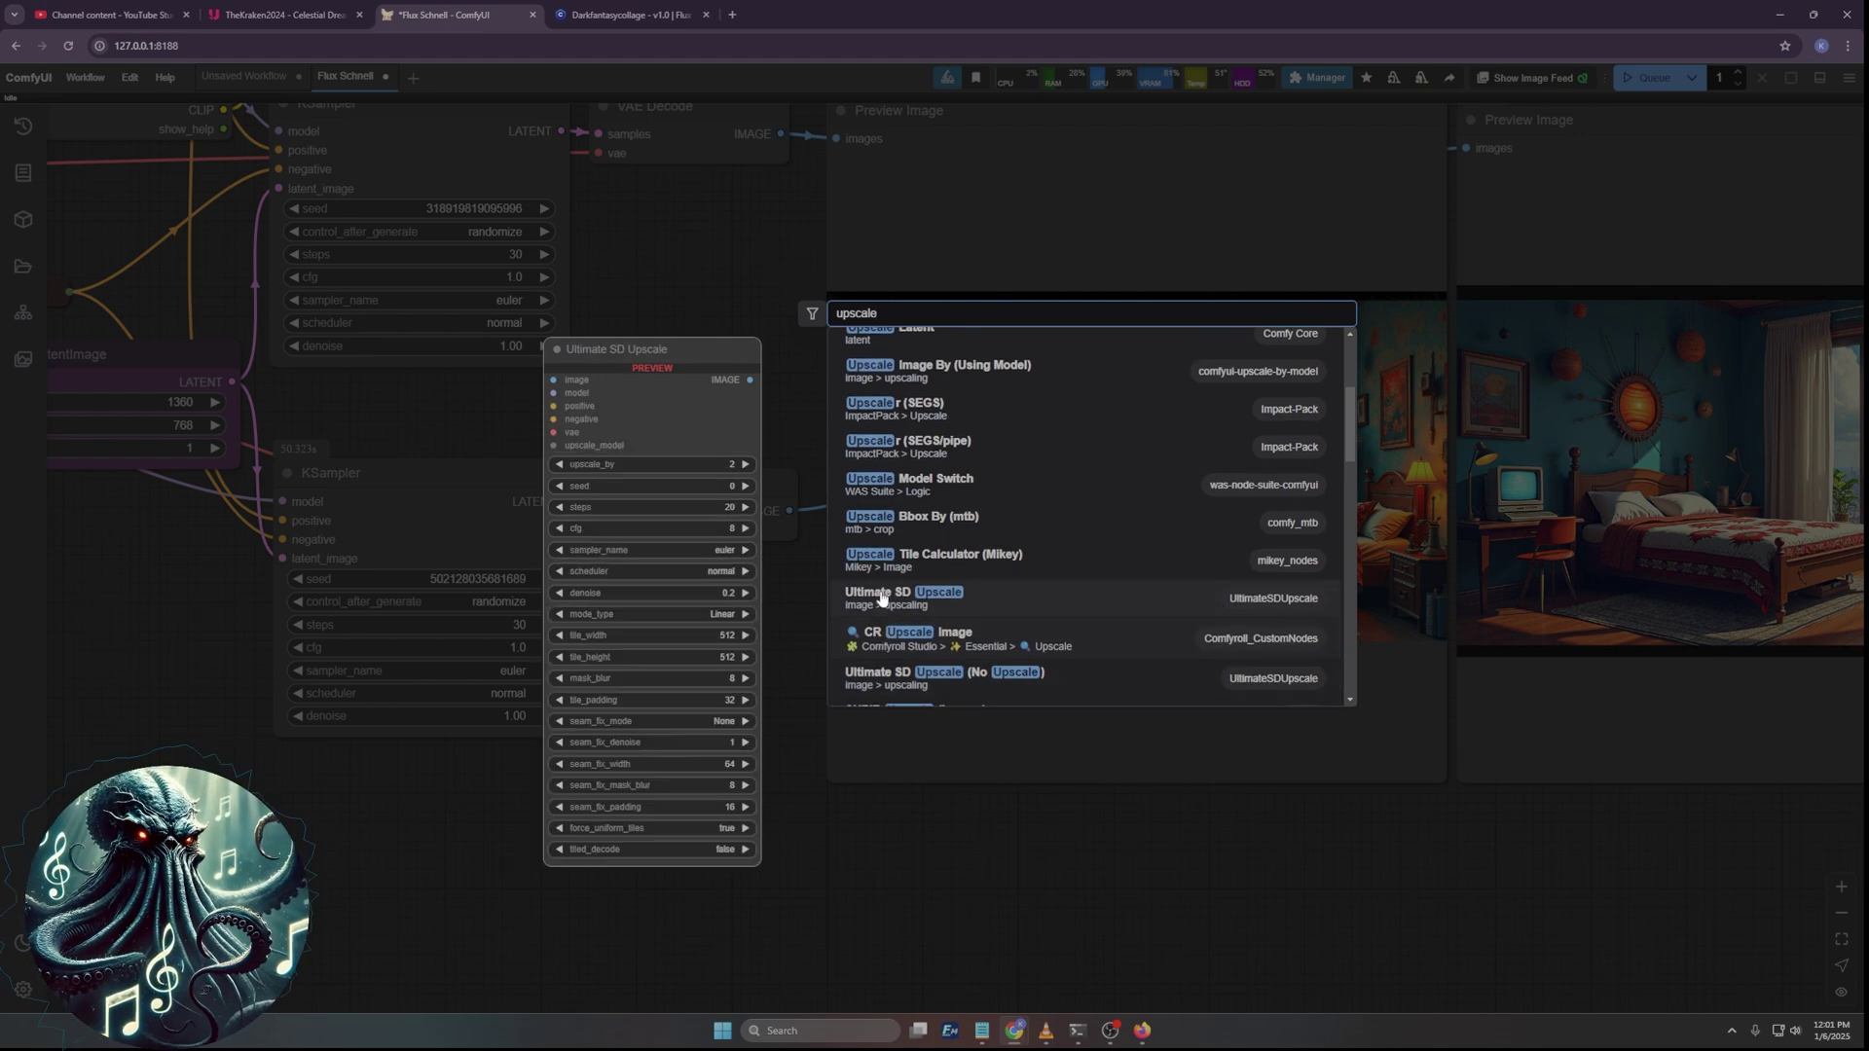
click(905, 638)
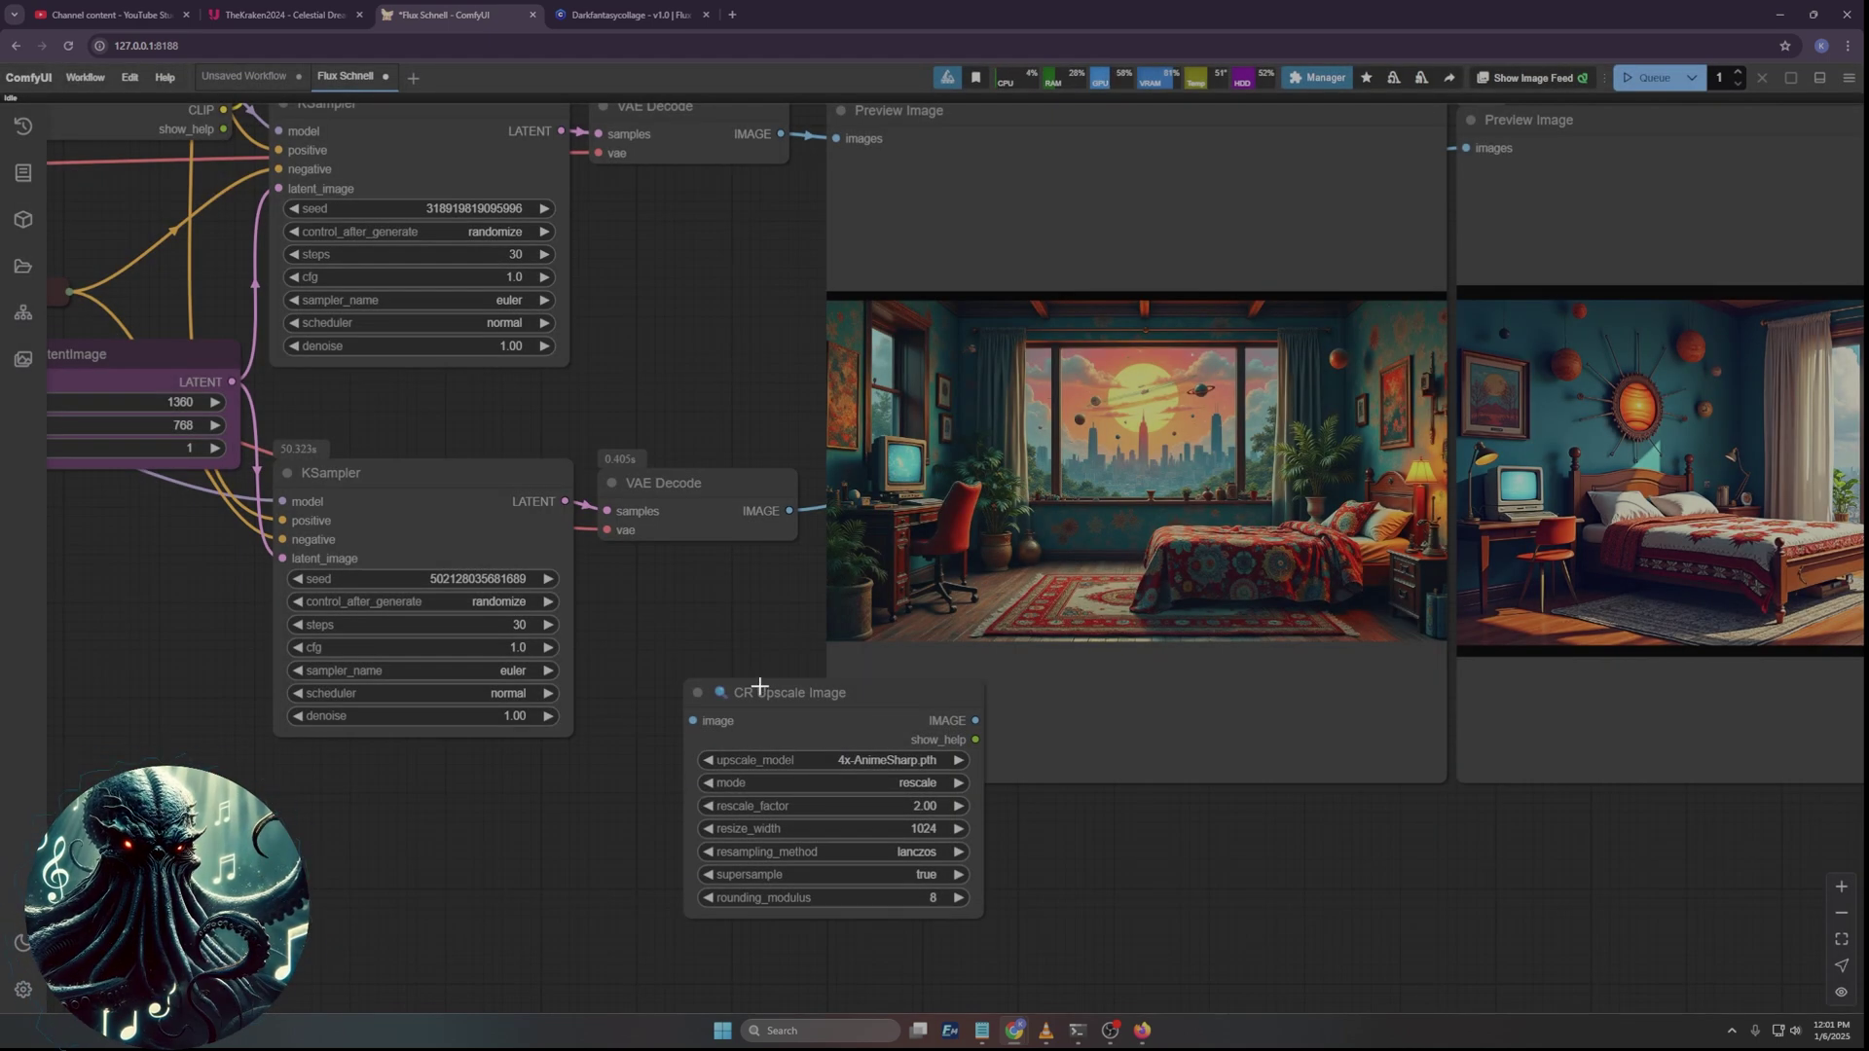
drag(759, 687, 759, 739)
scroll(715, 457, down, 3)
scroll(793, 393, up, 2)
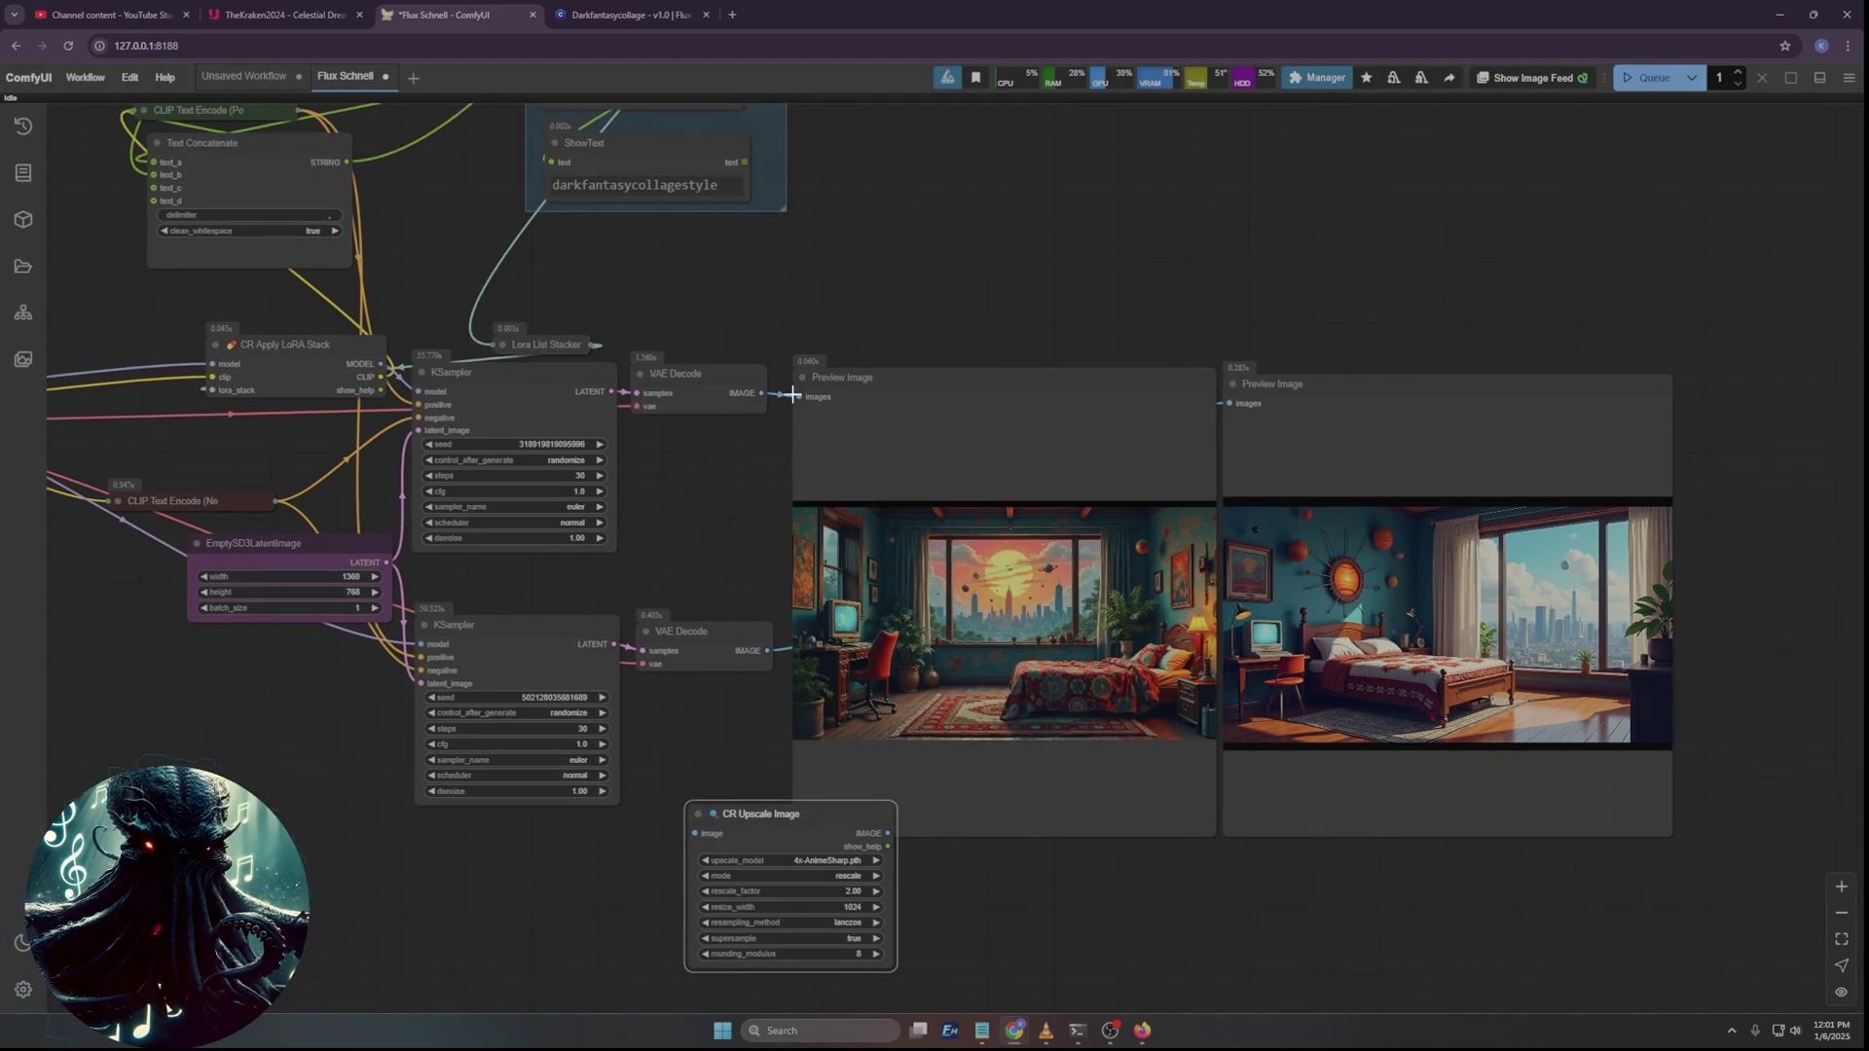
drag(766, 820, 954, 167)
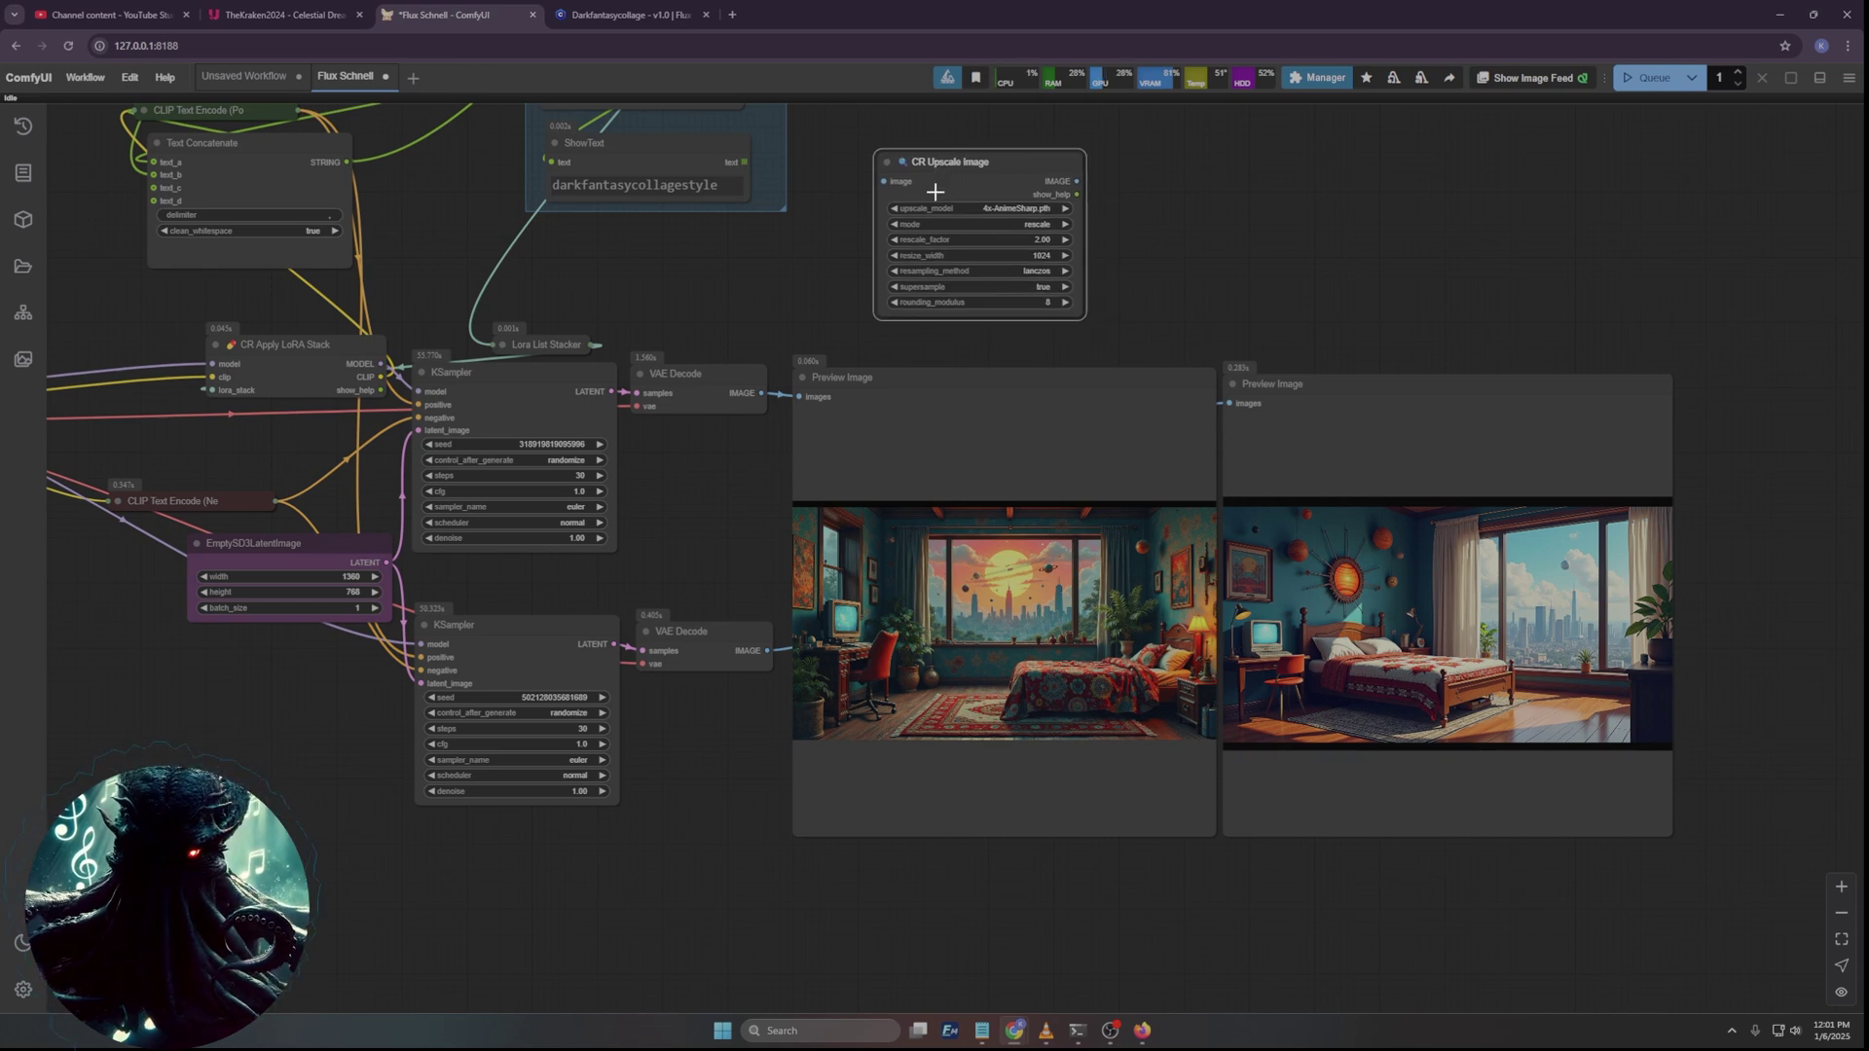
key(ctrl+c)
key(ctrl+v)
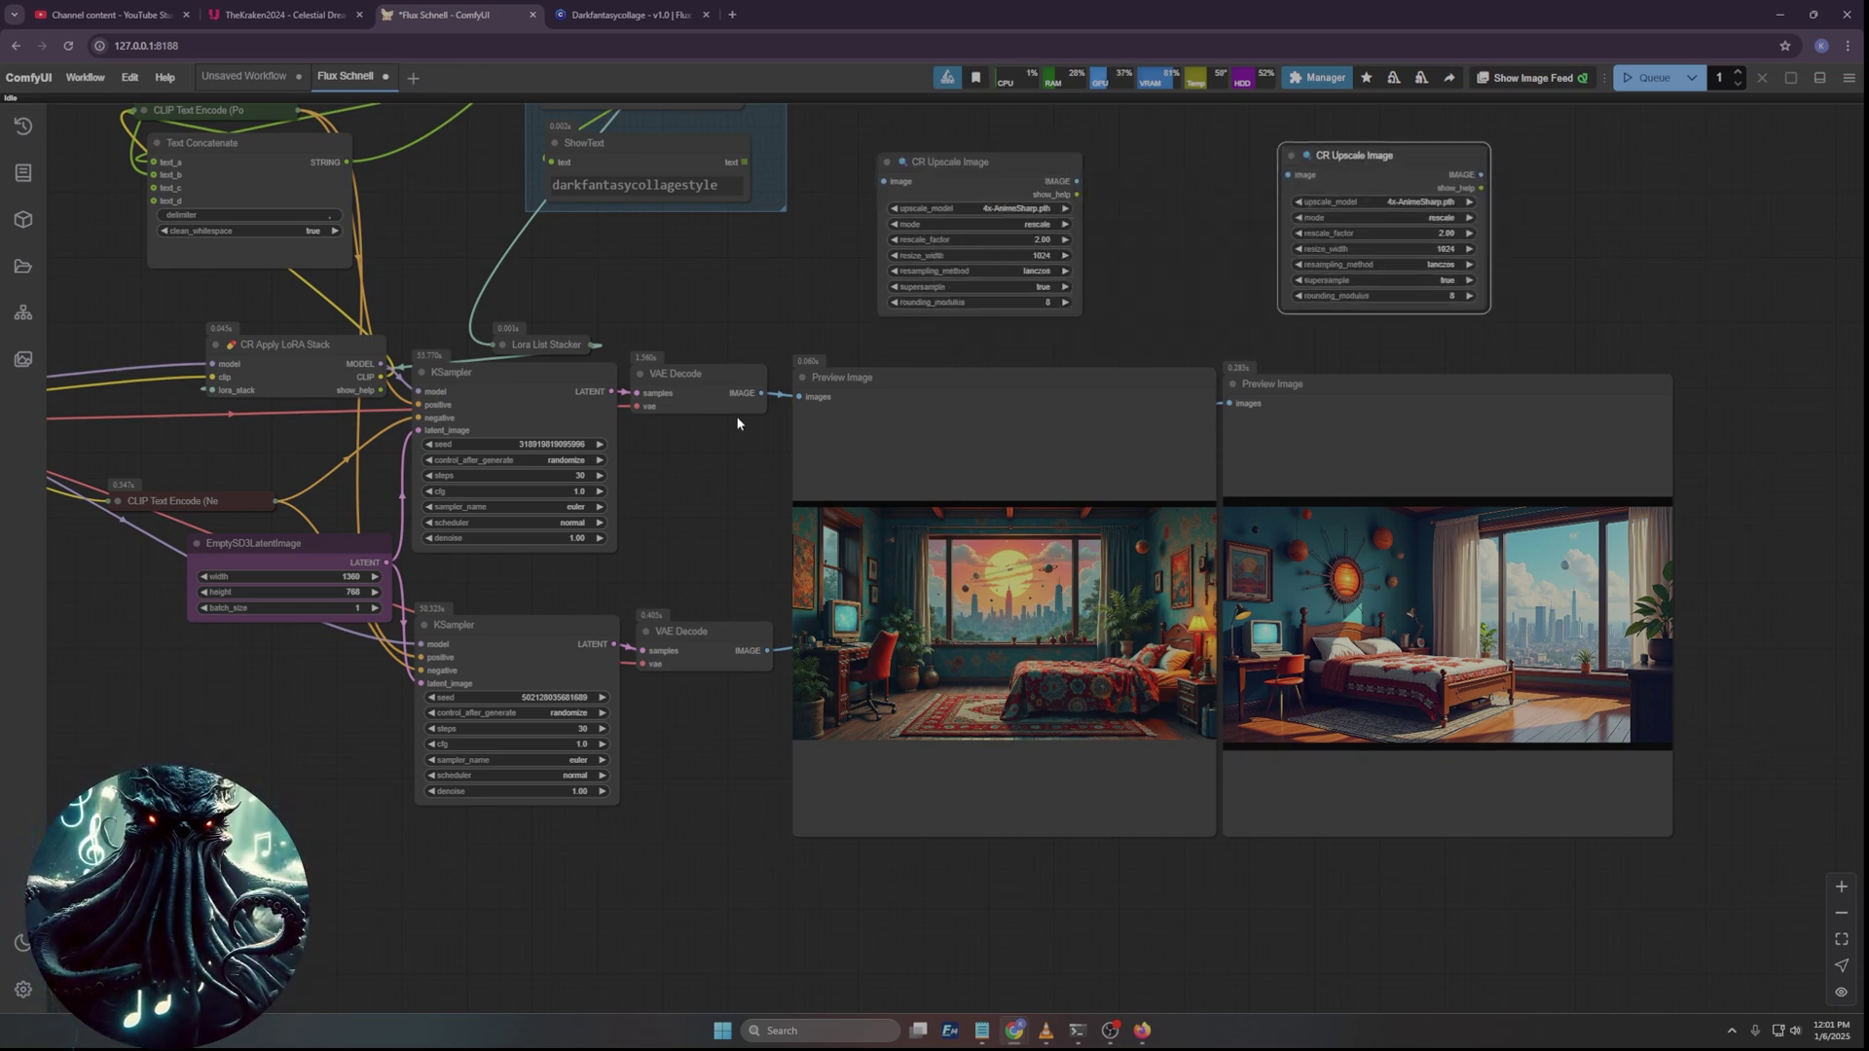
Wire each VAE Decode output through its own upscaler into the left and right Preview Image.
drag(760, 395, 884, 181)
drag(1076, 181, 798, 396)
drag(765, 650, 1288, 175)
drag(1483, 173, 1250, 514)
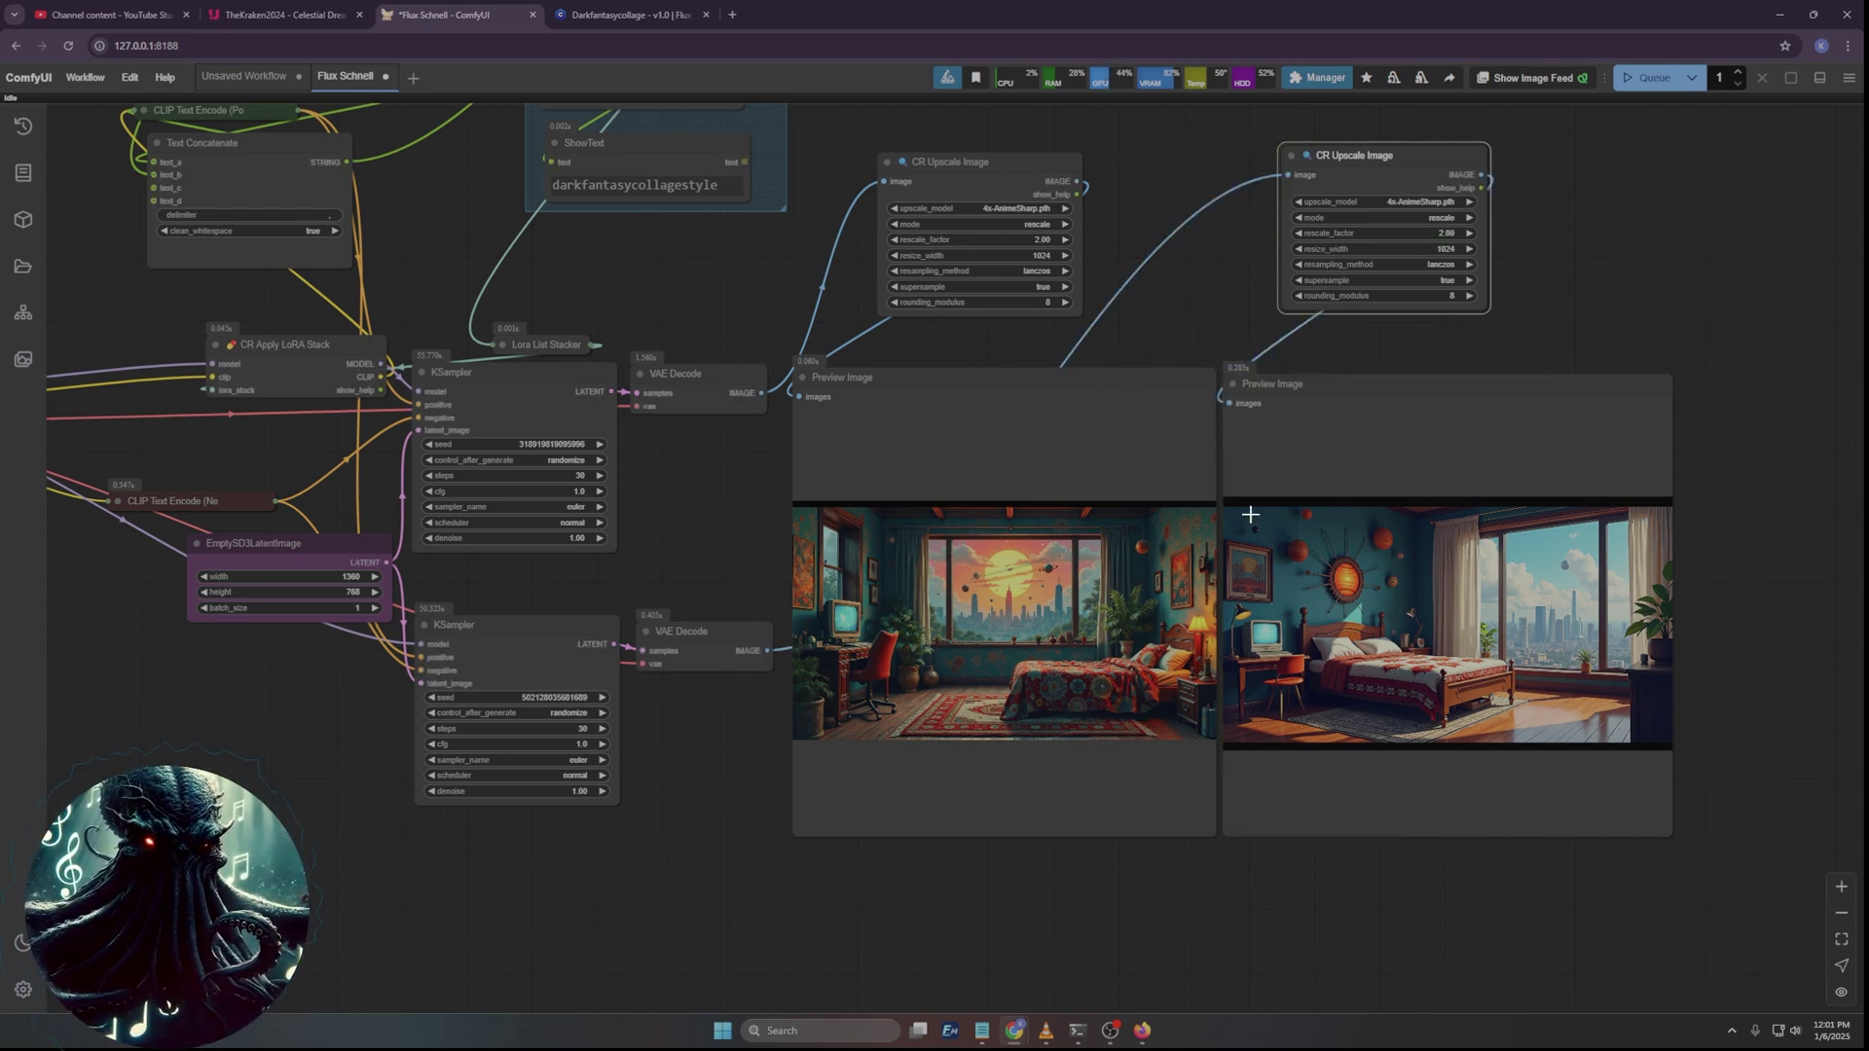
Set both upscalers' upscale_model to 4x-UltraSharp.pth and look over the rewired graph.
scroll(1037, 196, up, 5)
click(1012, 238)
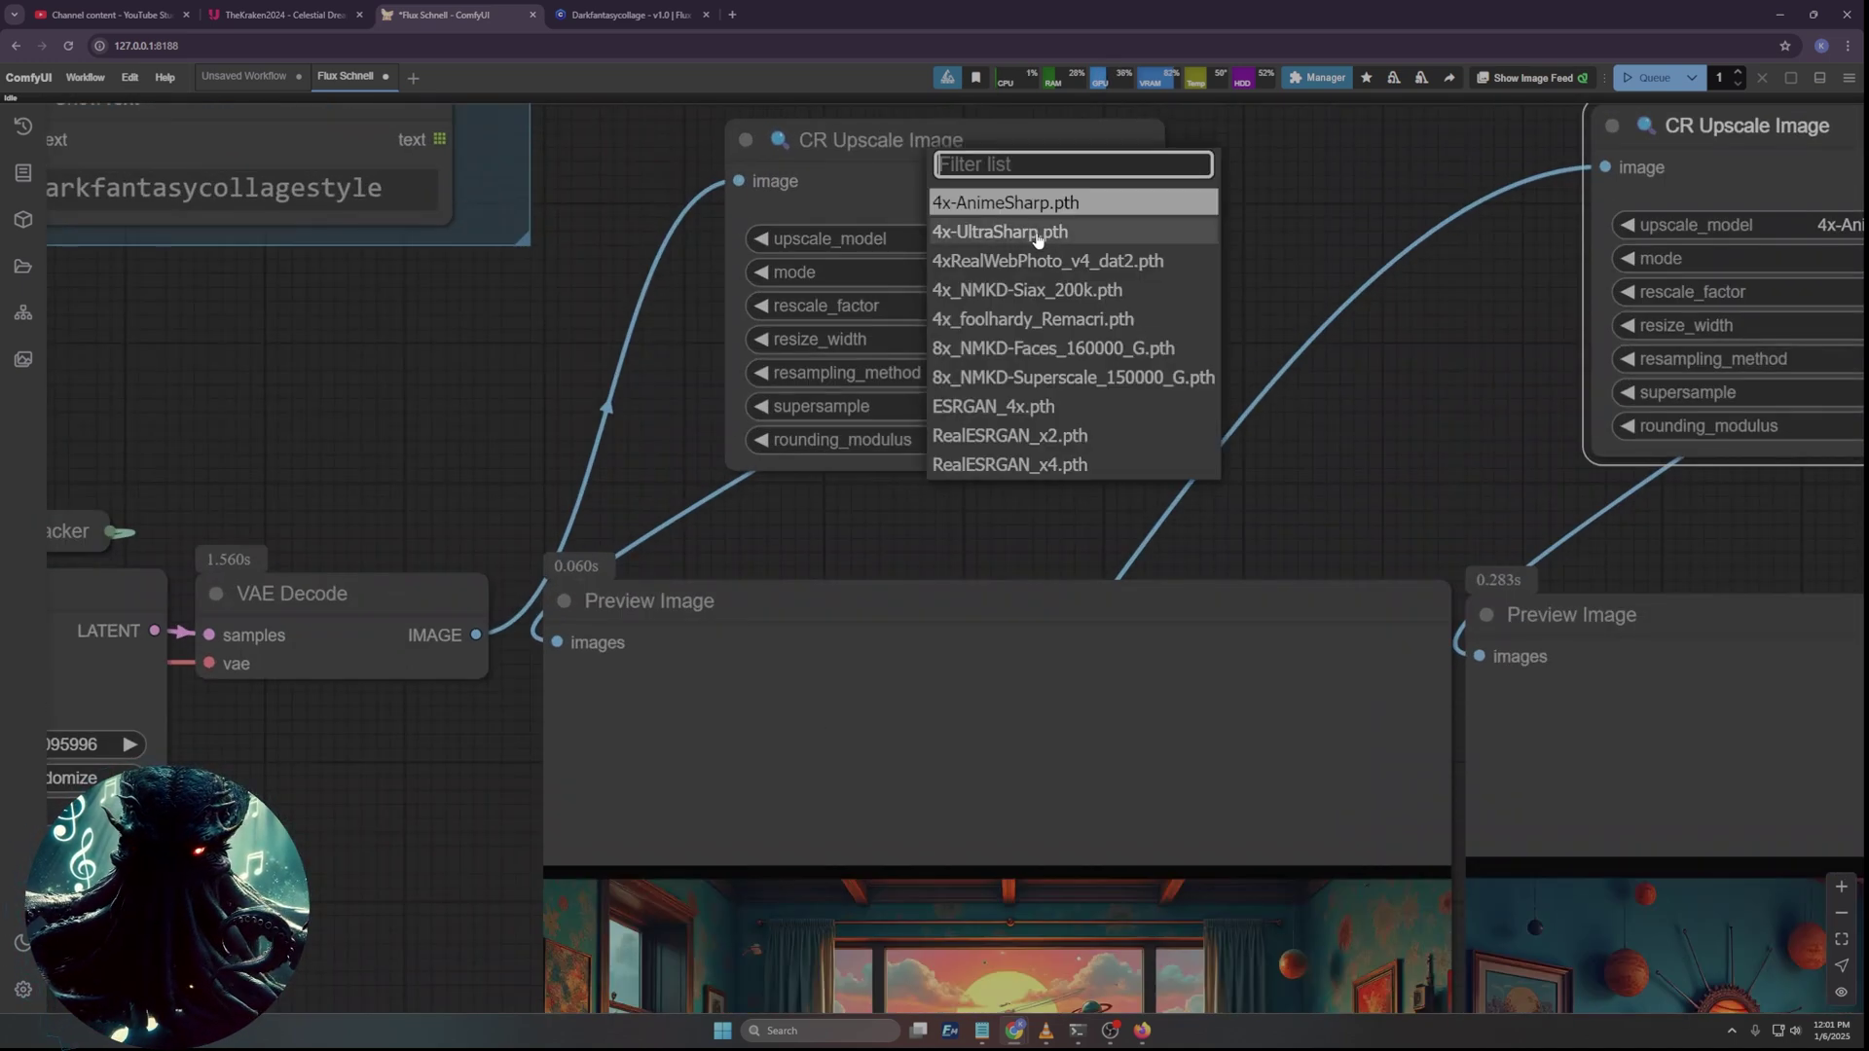
click(1119, 217)
drag(1363, 182, 552, 368)
click(1068, 411)
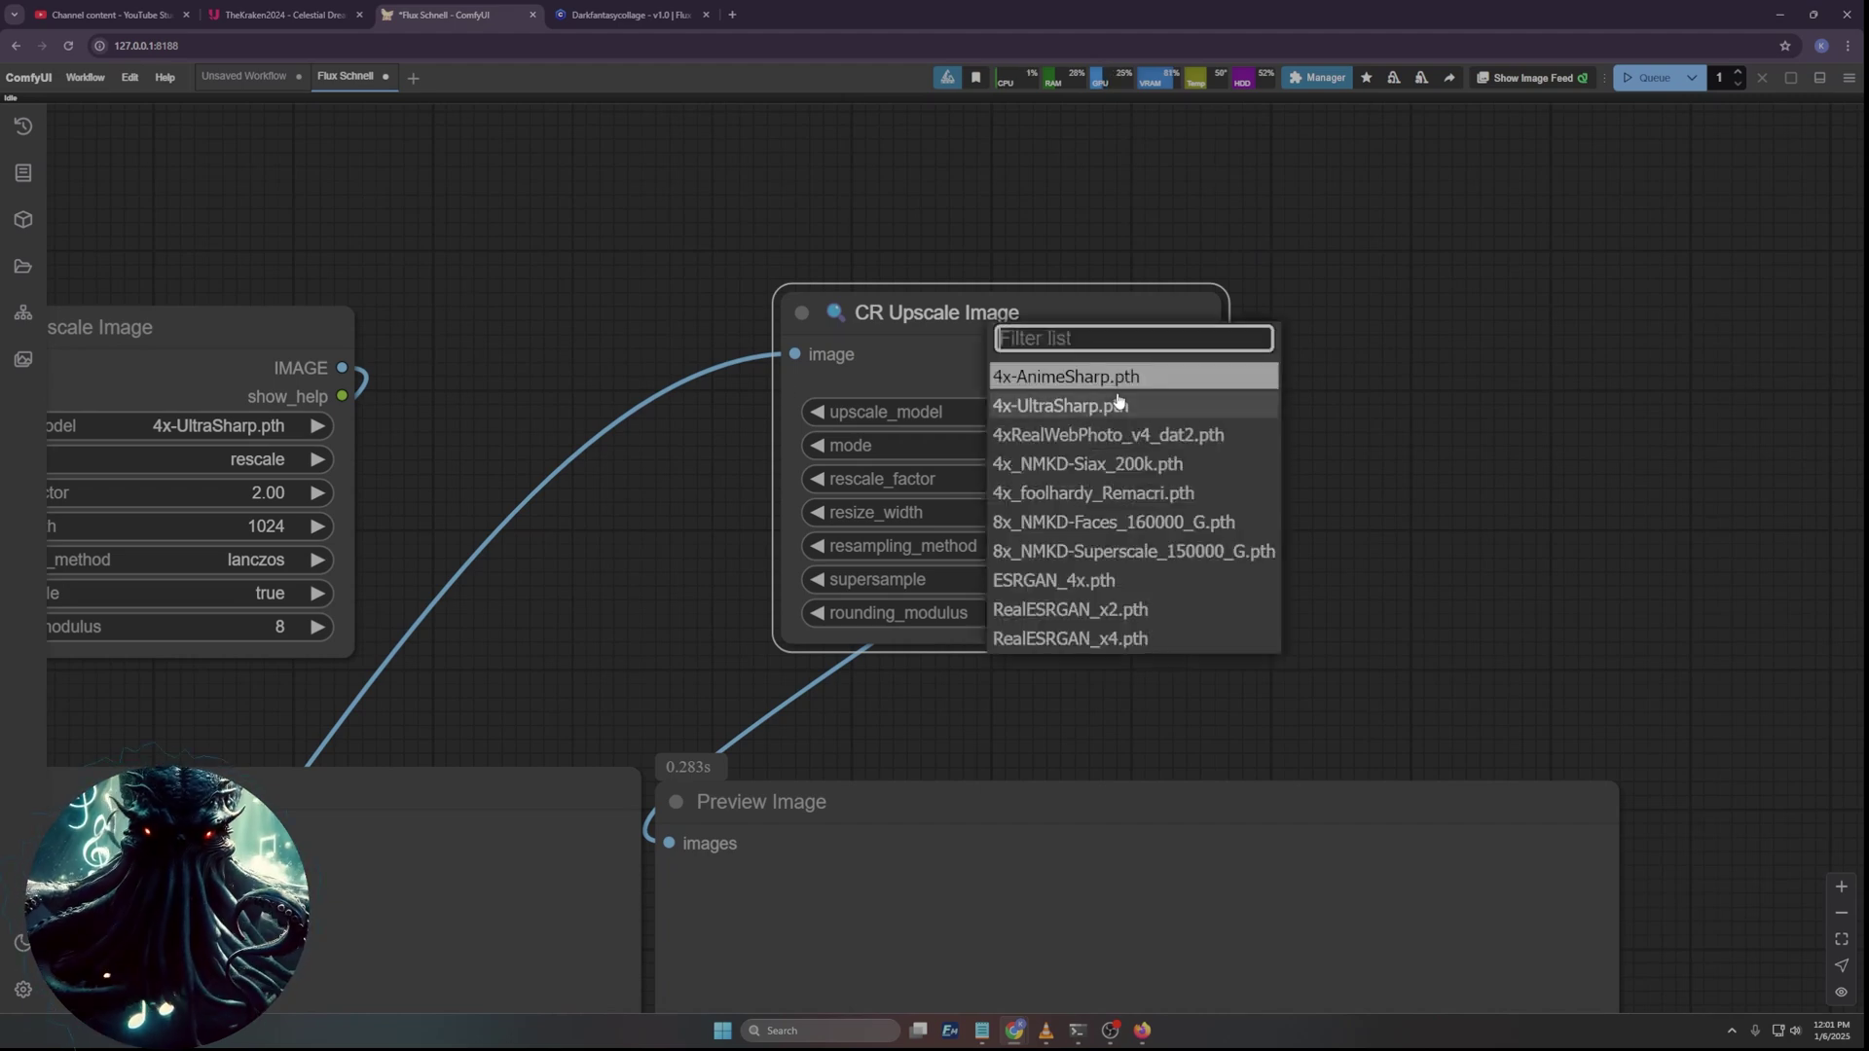
click(1061, 405)
drag(428, 554, 762, 330)
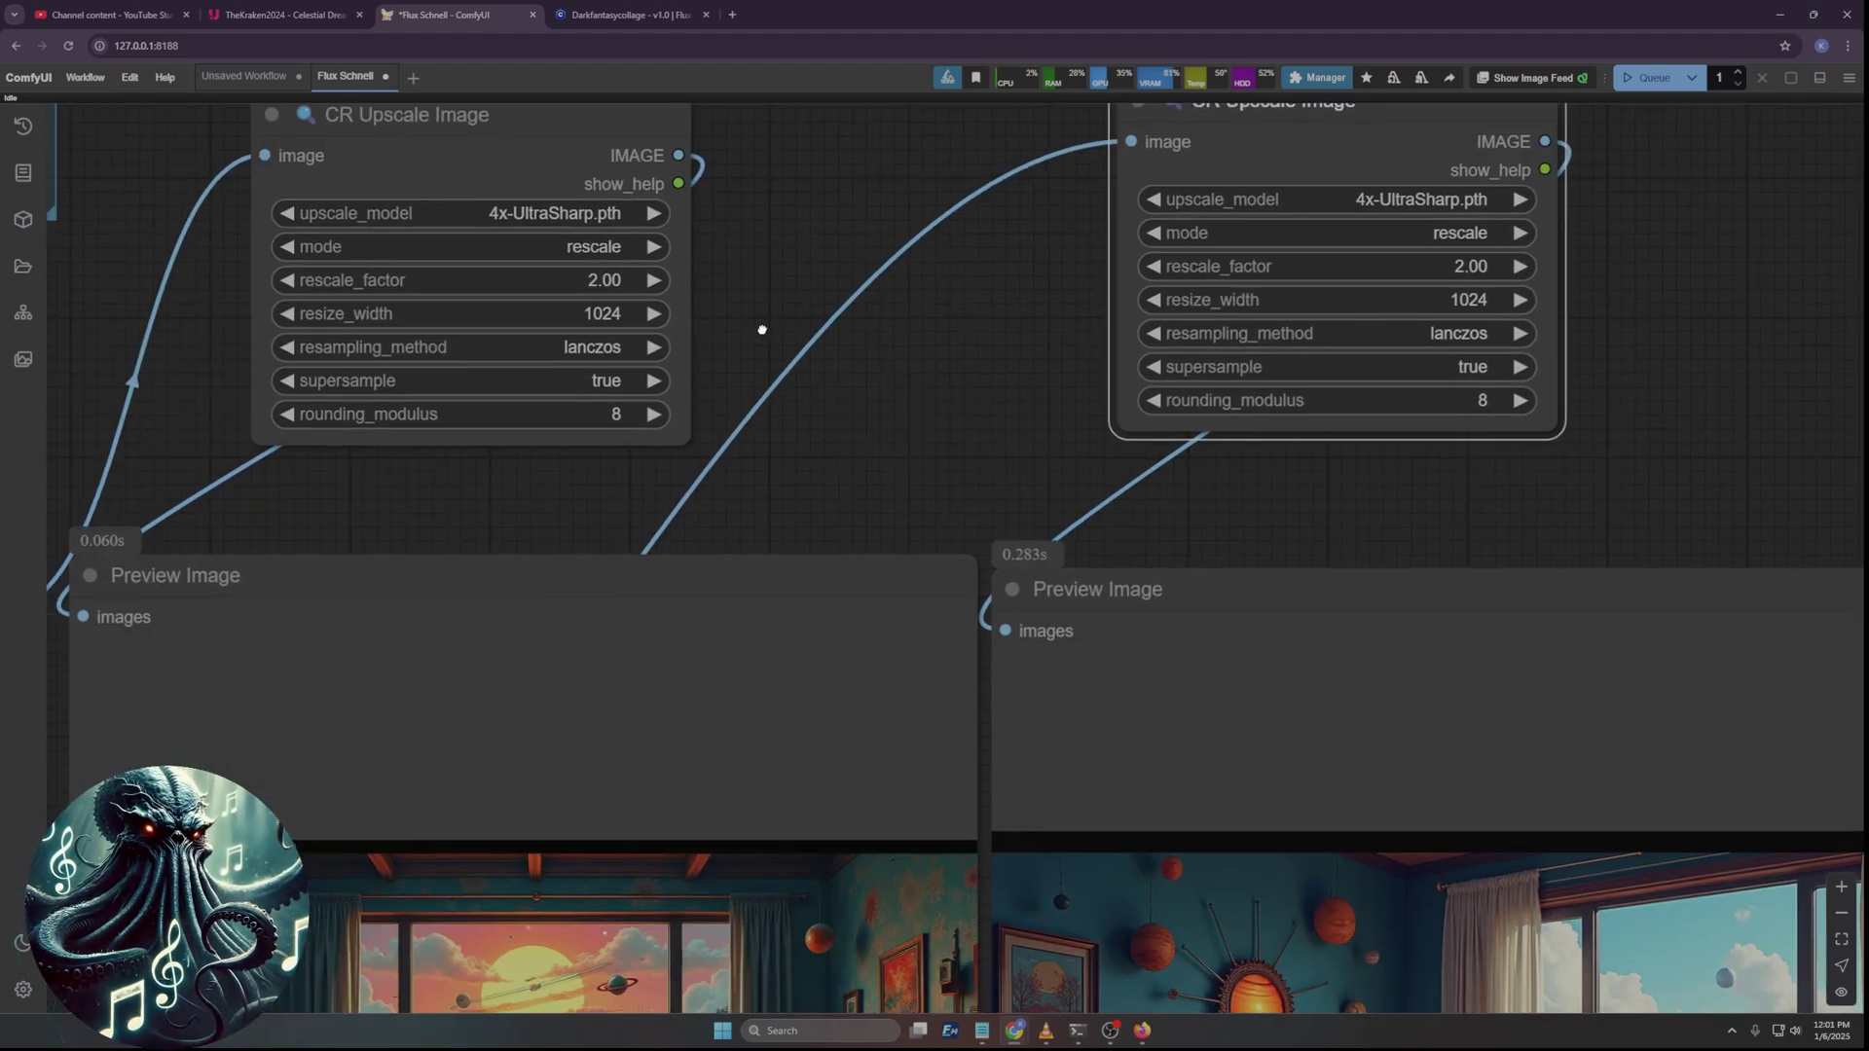
scroll(966, 375, down, 3)
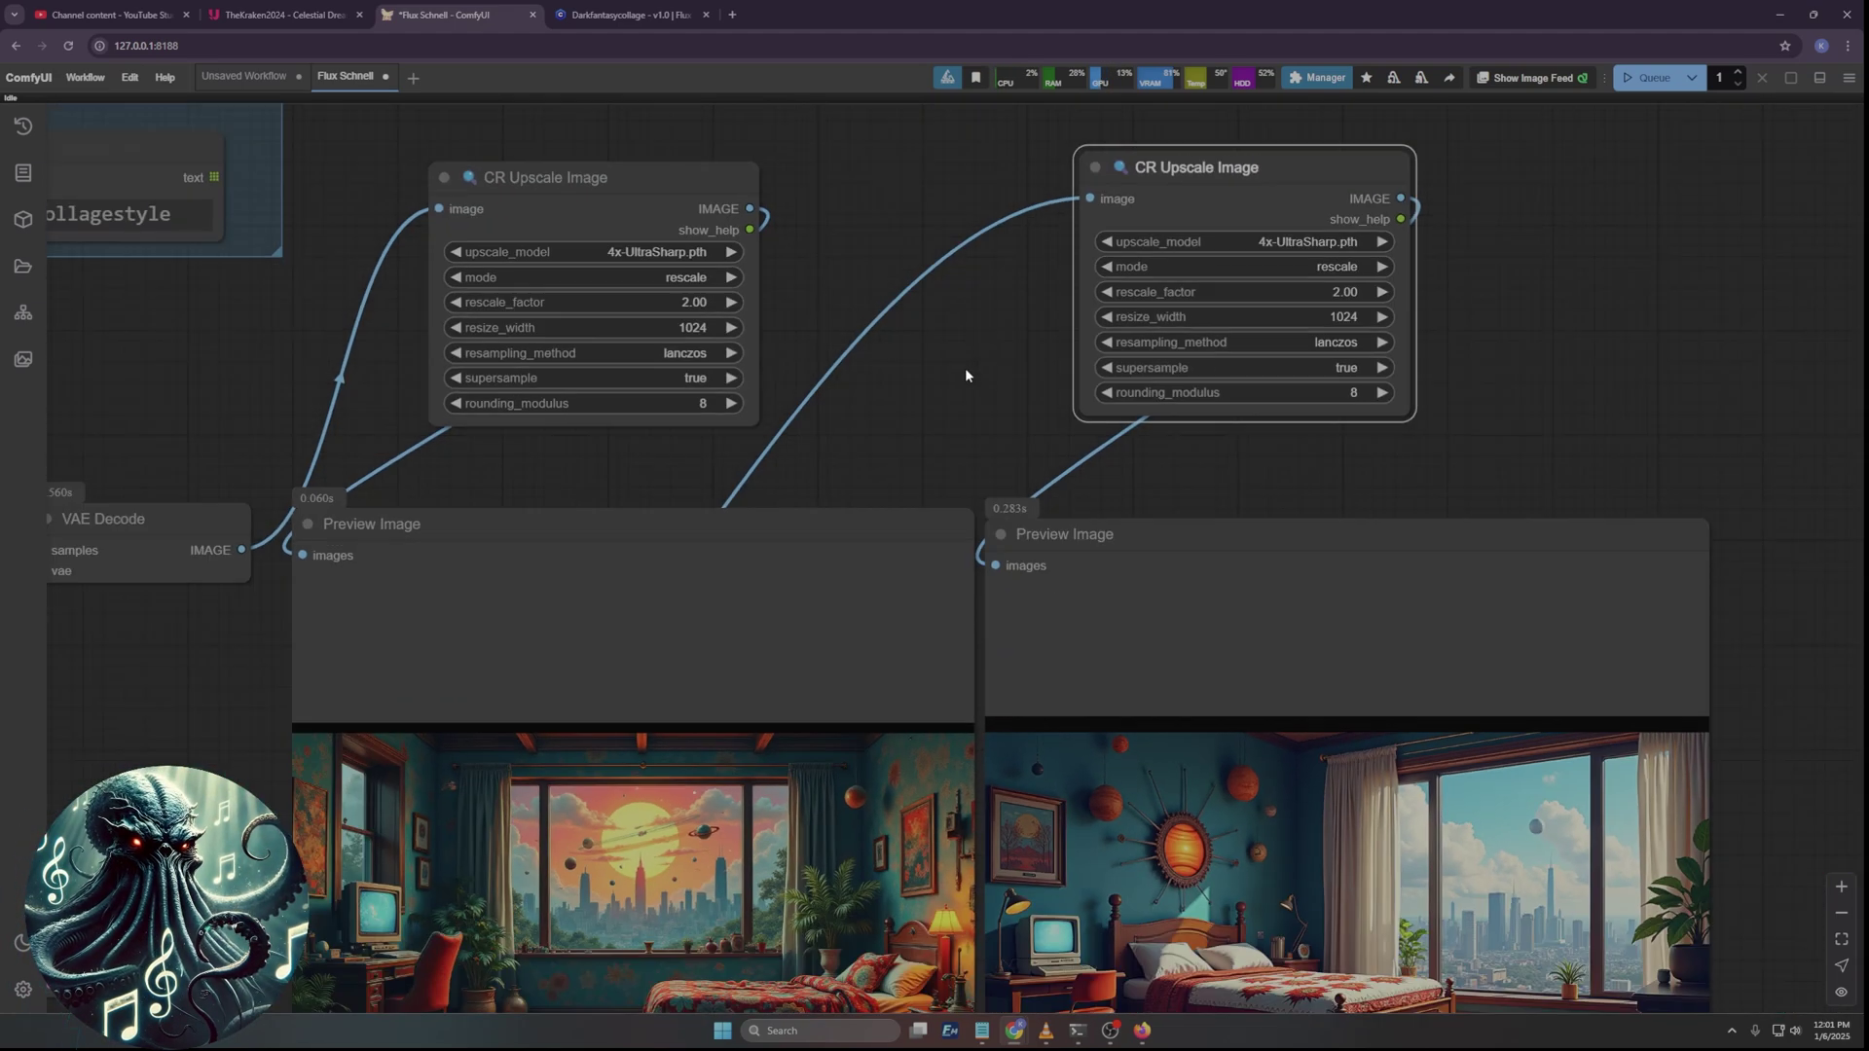
drag(878, 387, 1355, 432)
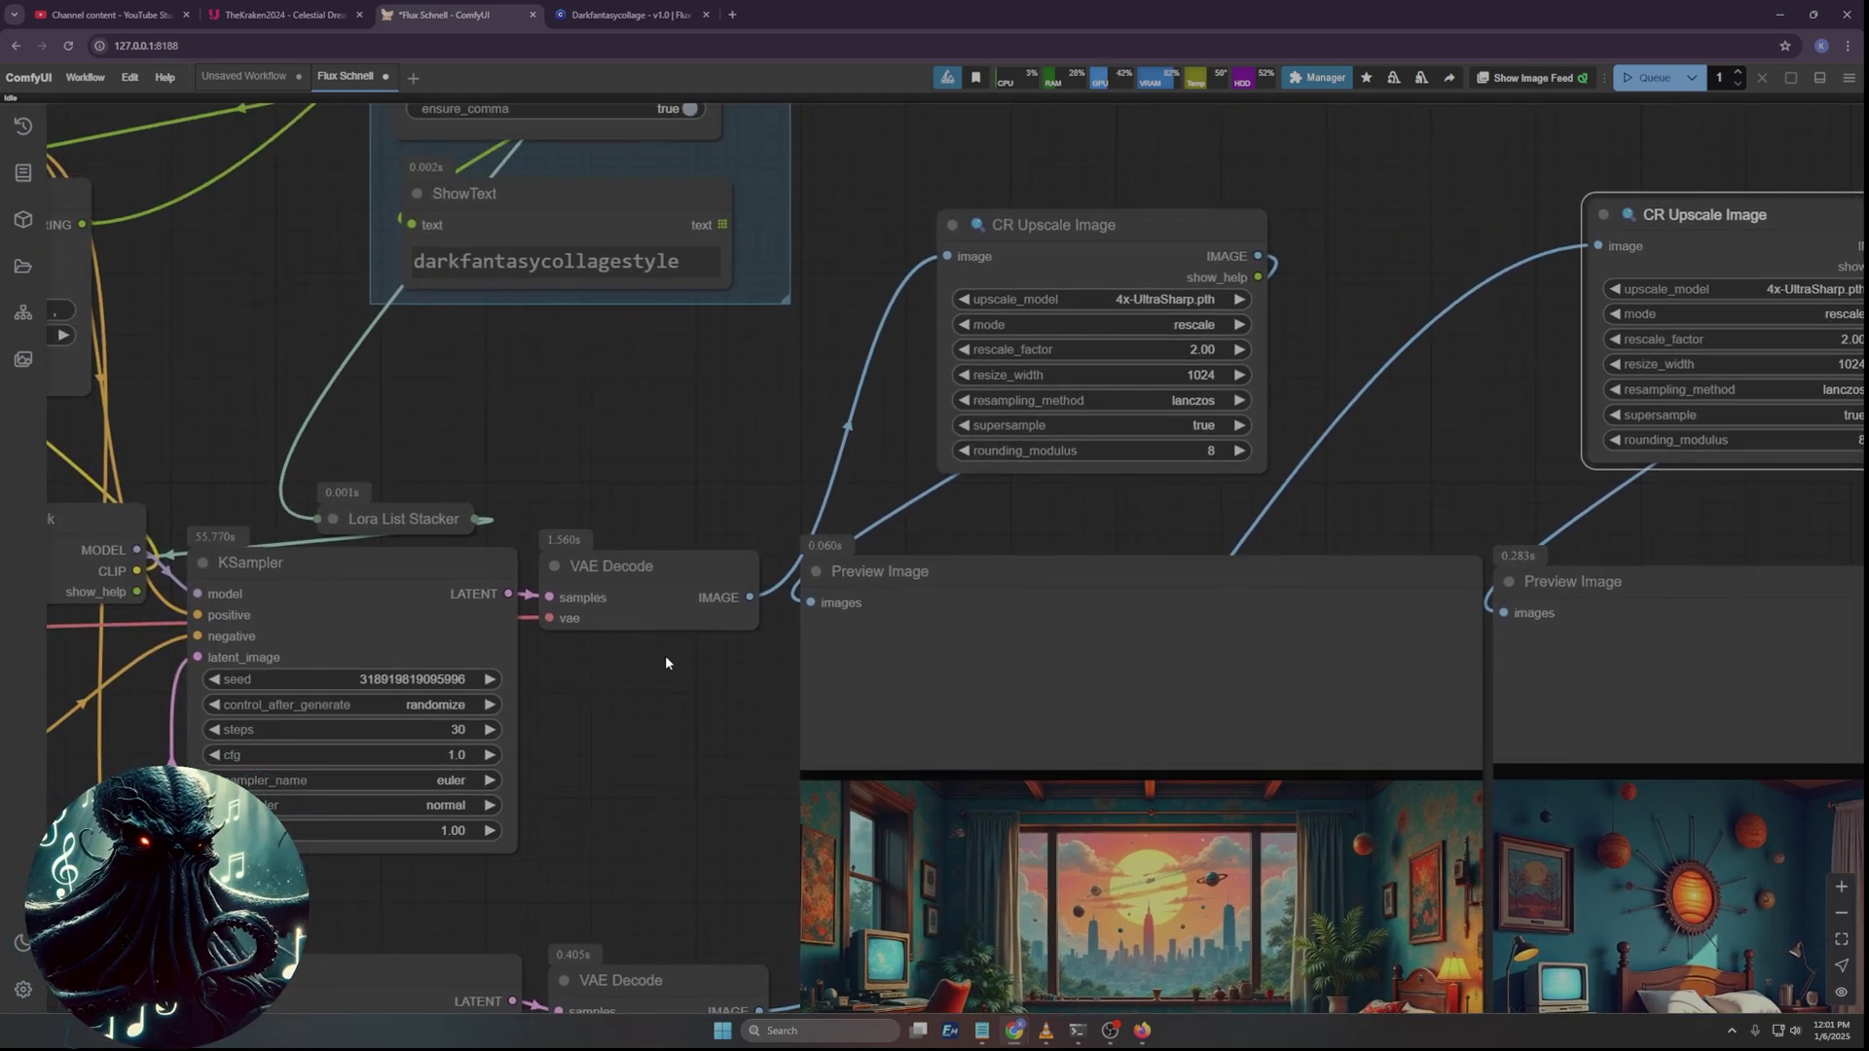
scroll(664, 662, down, 3)
drag(772, 492, 734, 550)
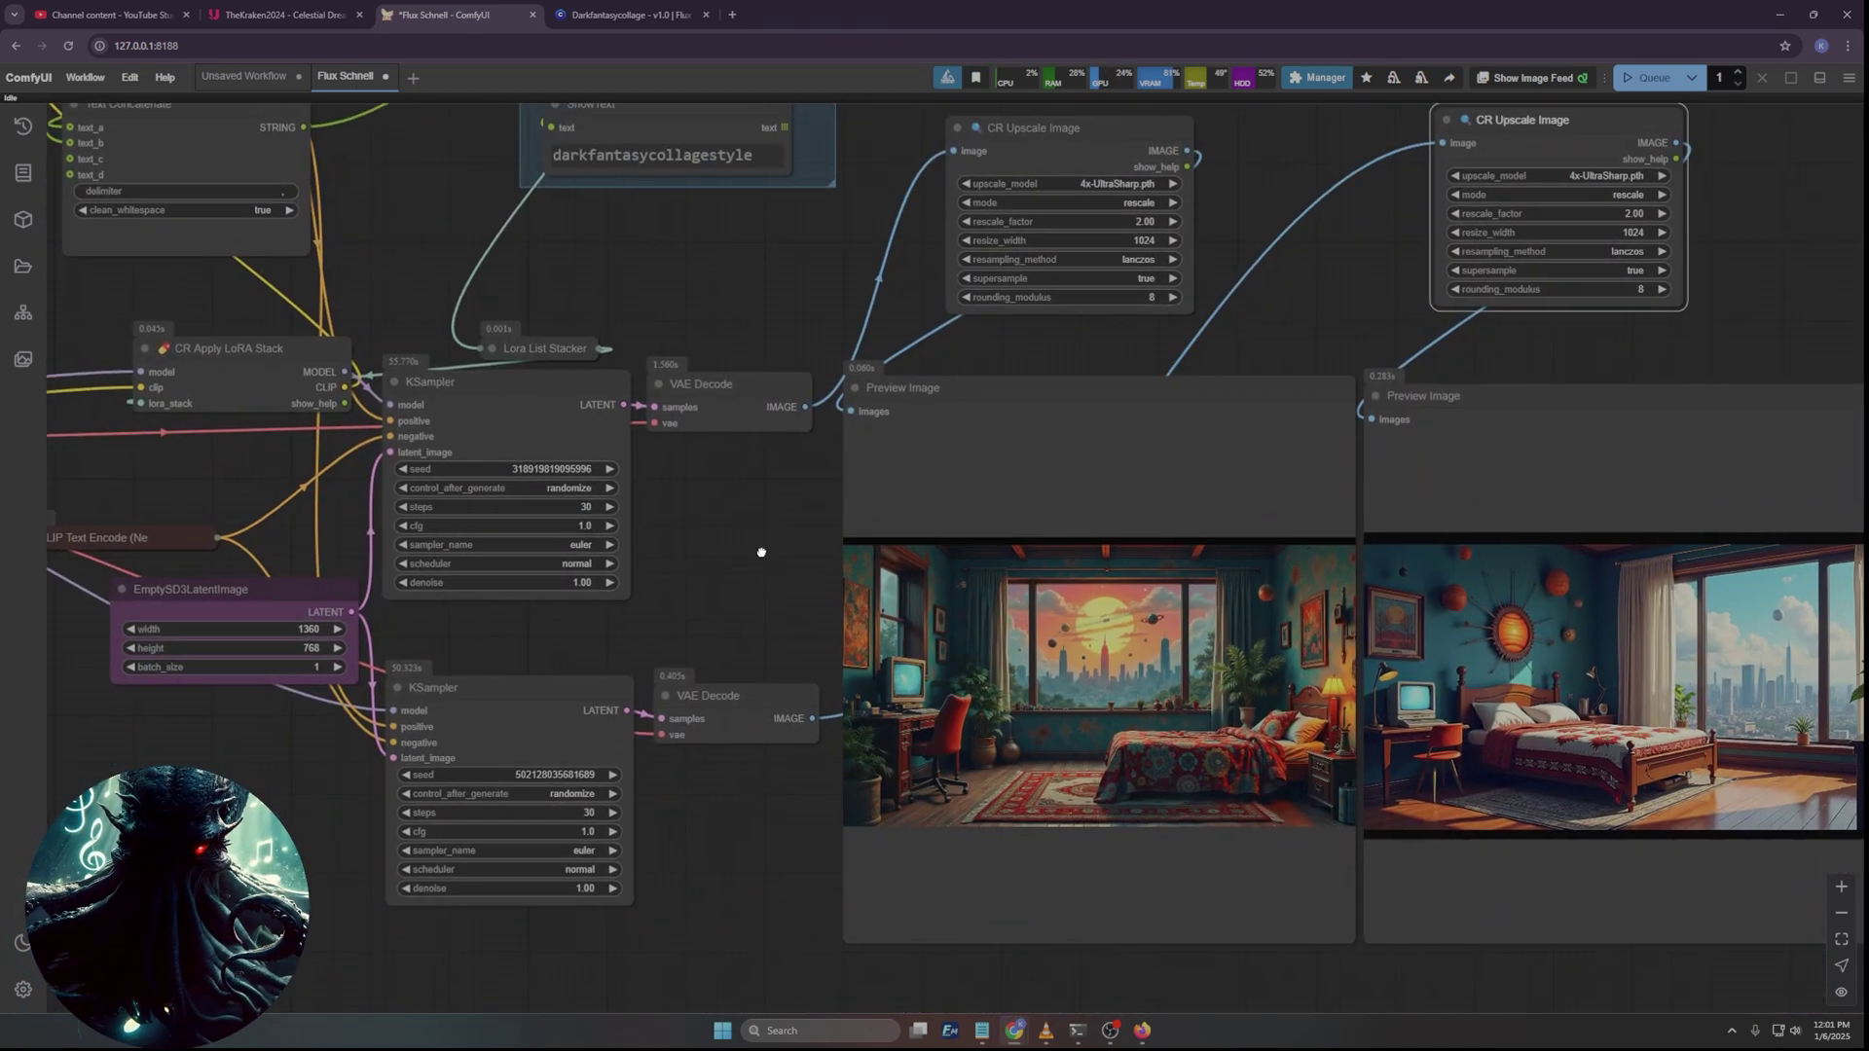
drag(734, 549, 863, 553)
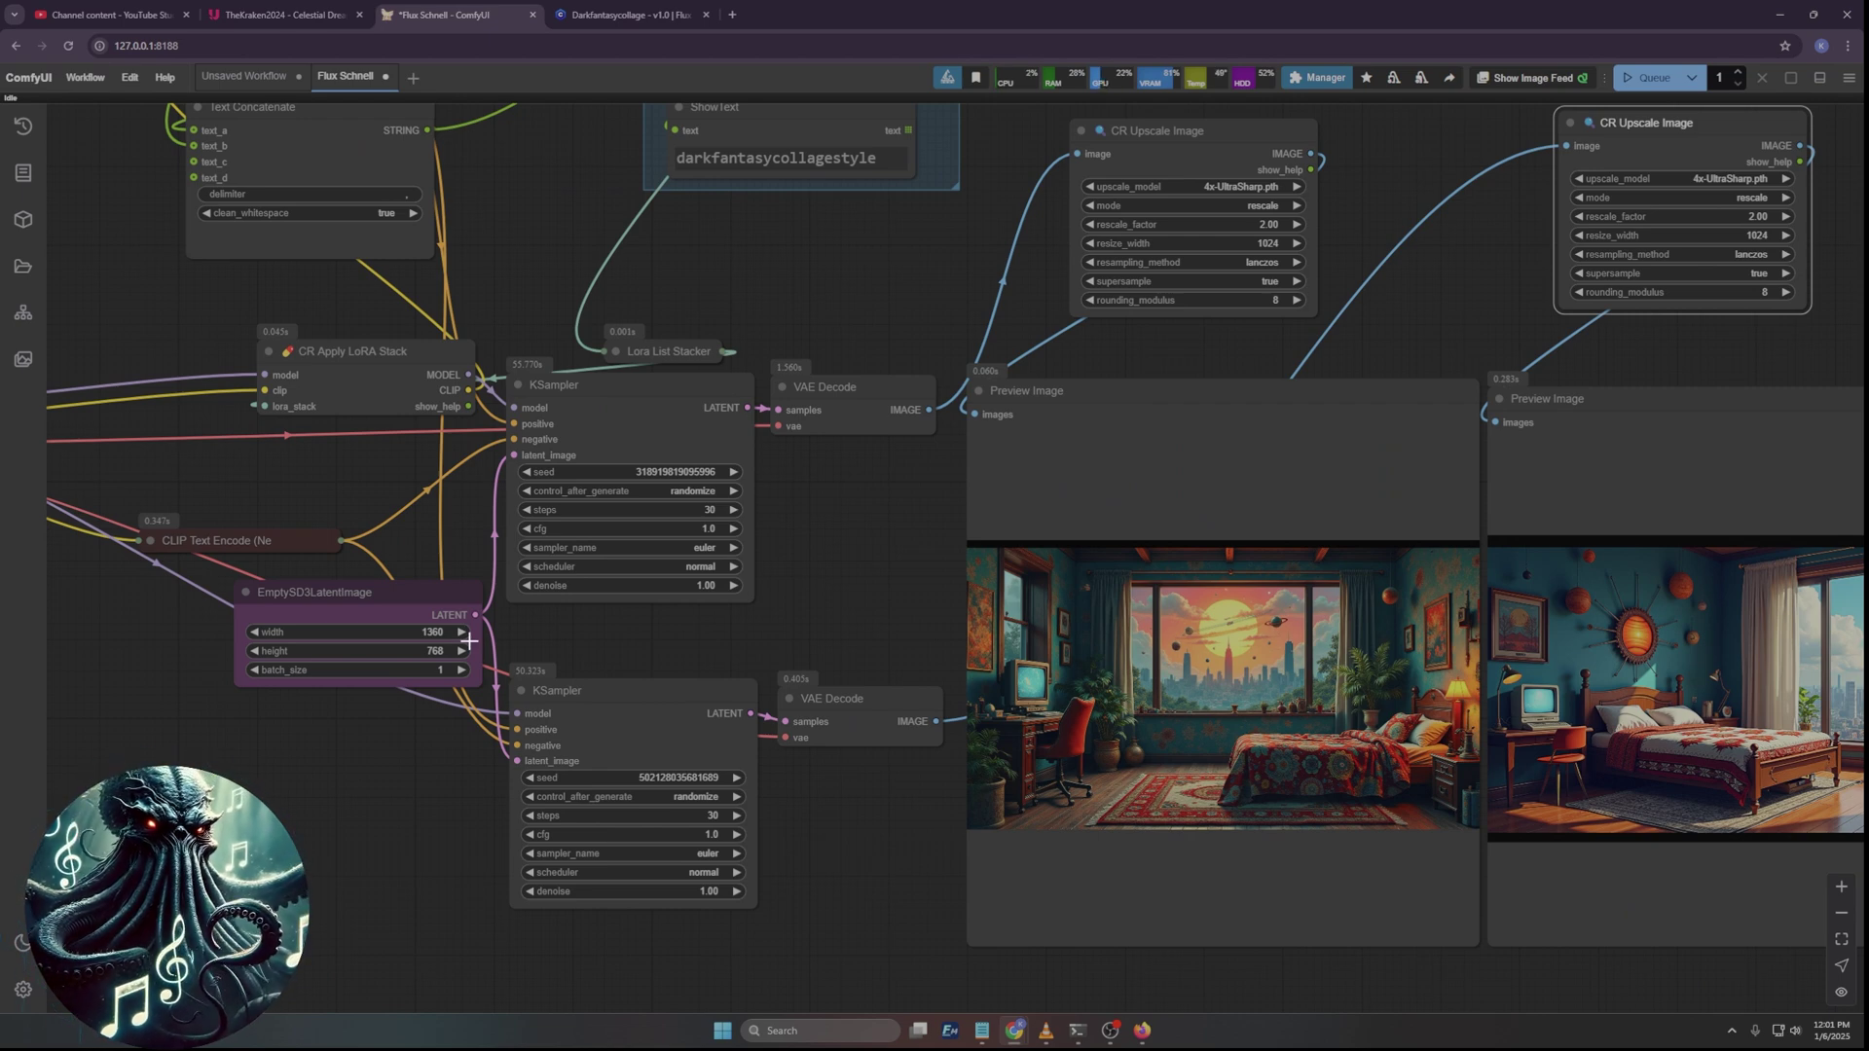
drag(850, 519, 557, 688)
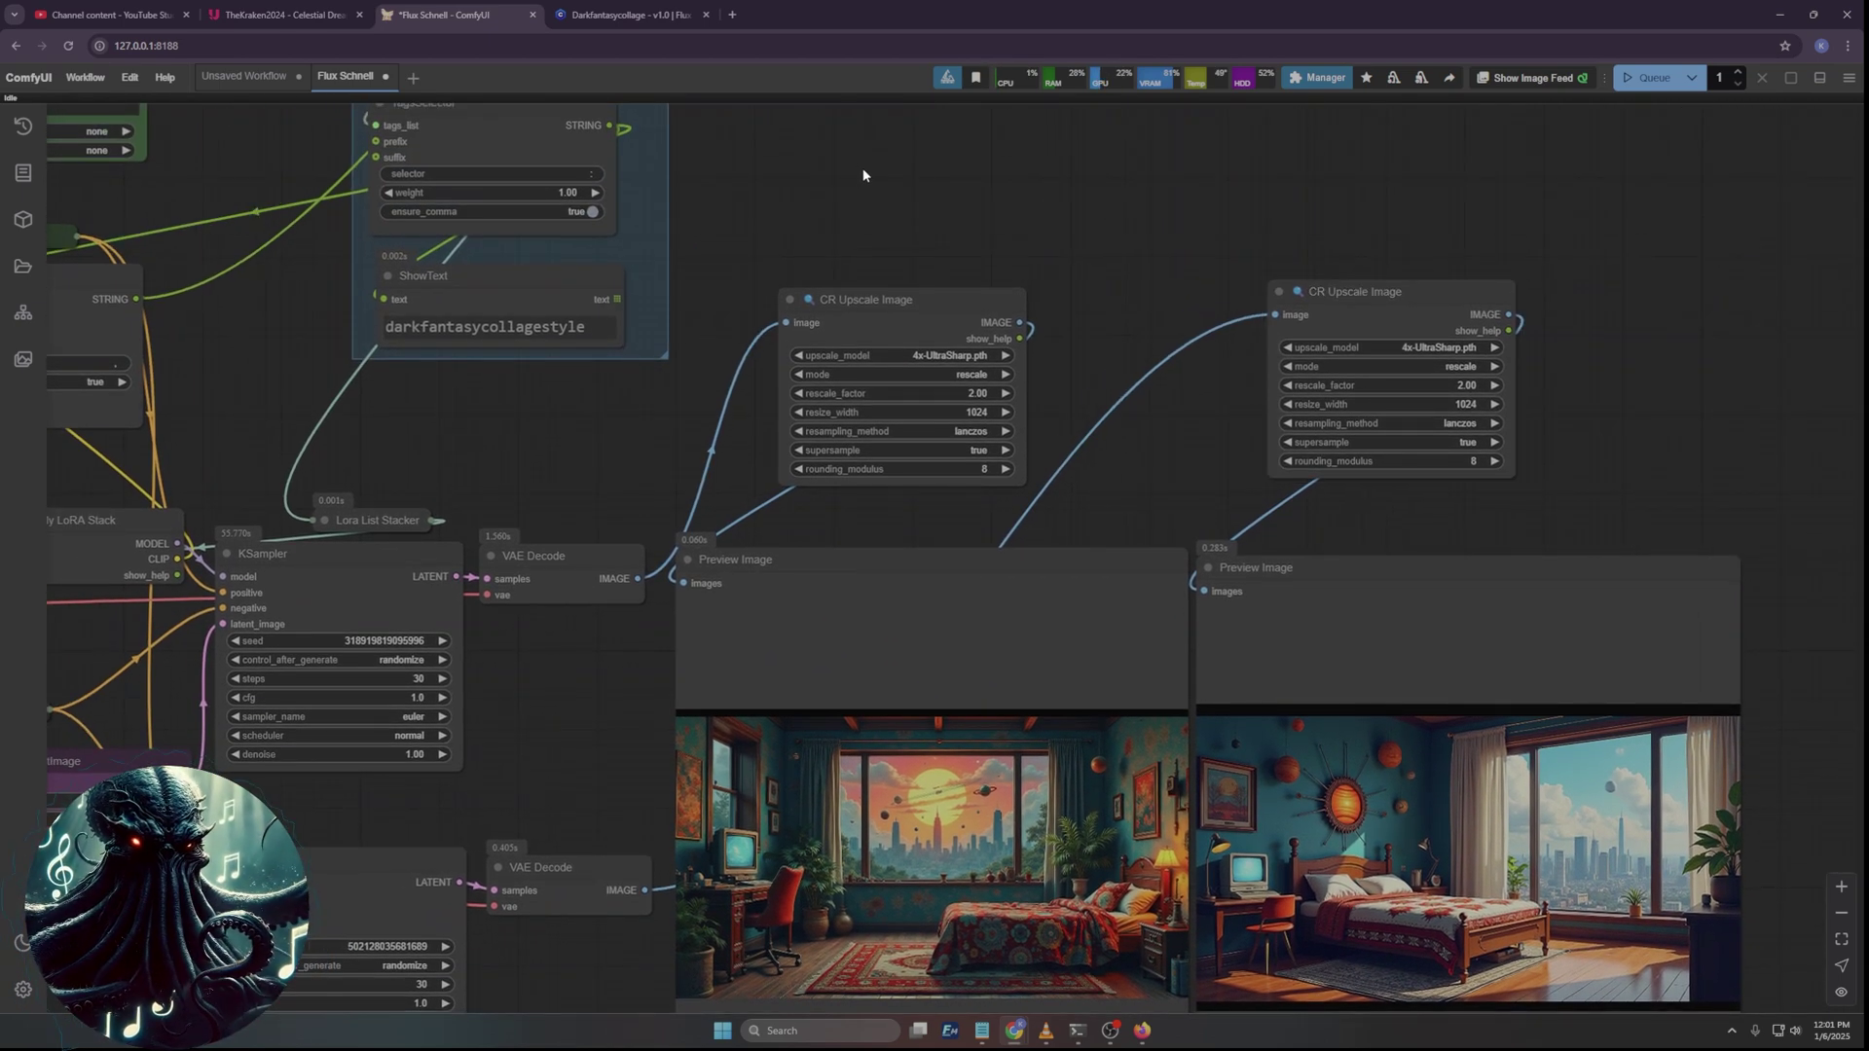
Add a Get Image Size node fed by the upper decoded image, driving the first upscaler's resize_width.
double_click(862, 175)
text(get image size)
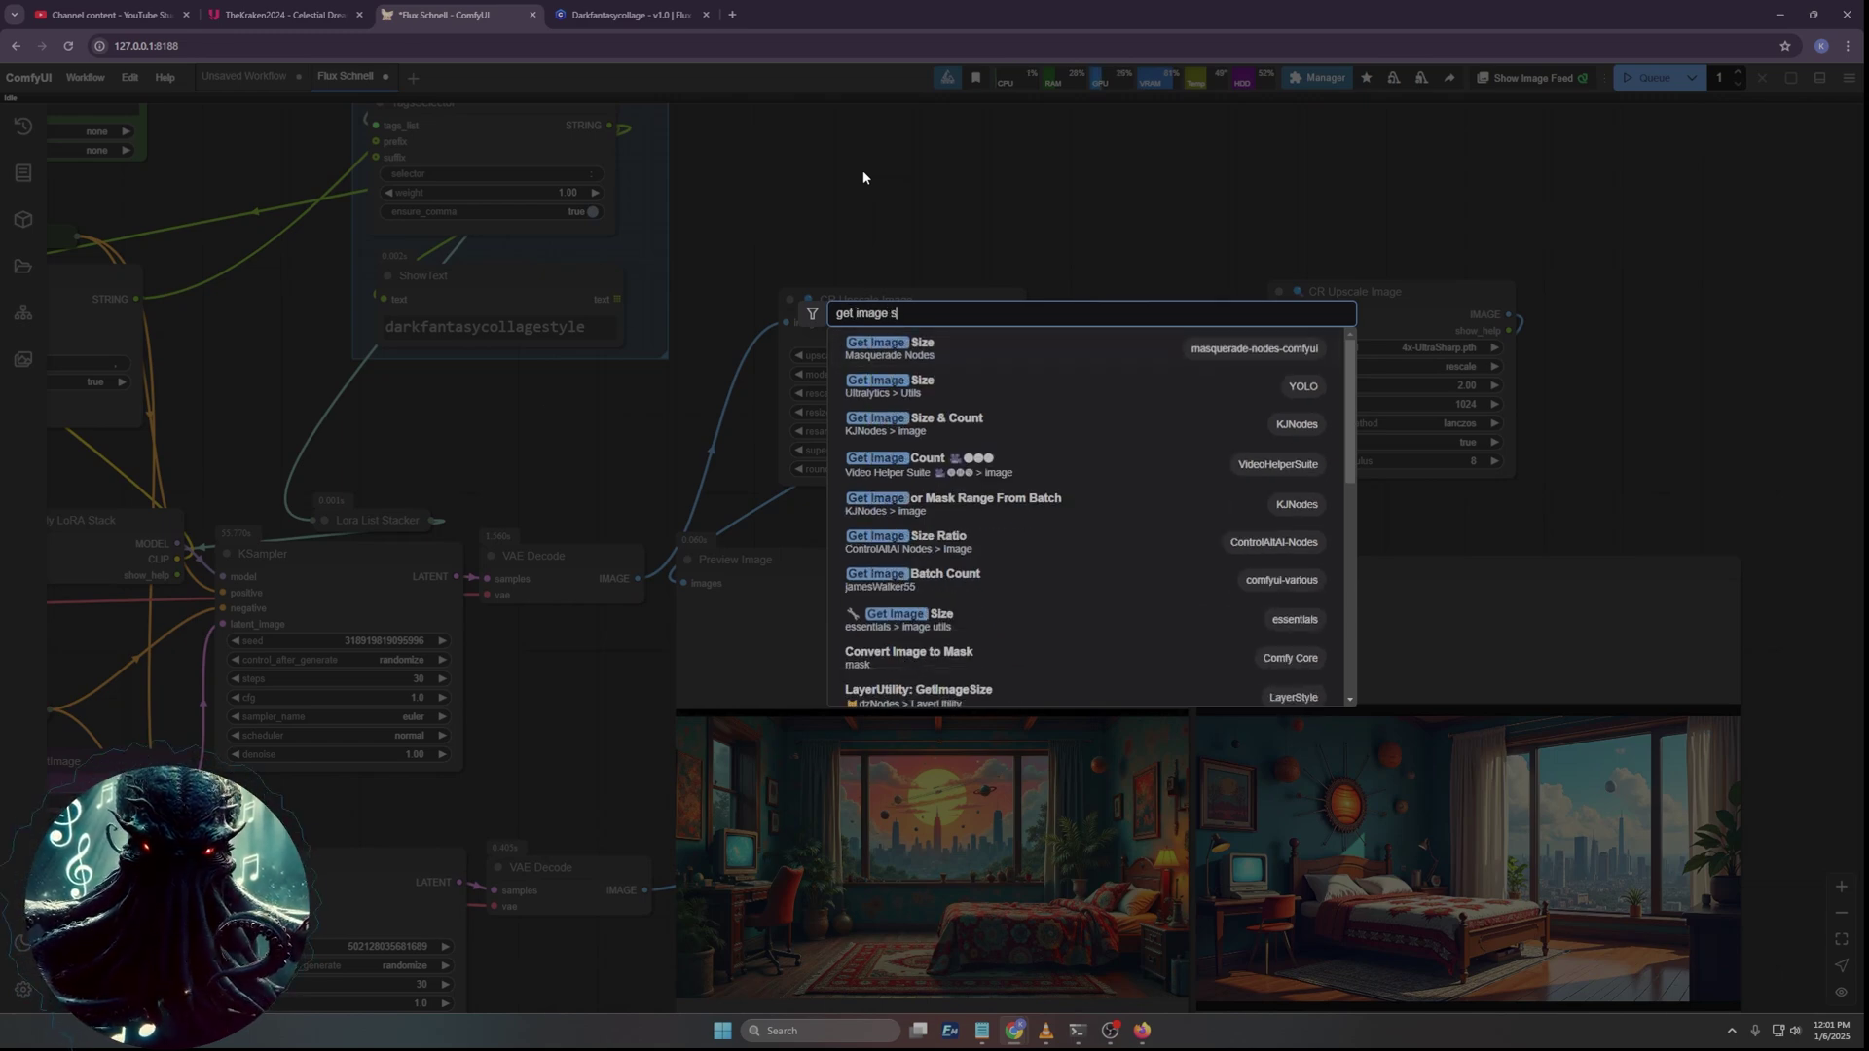
click(898, 347)
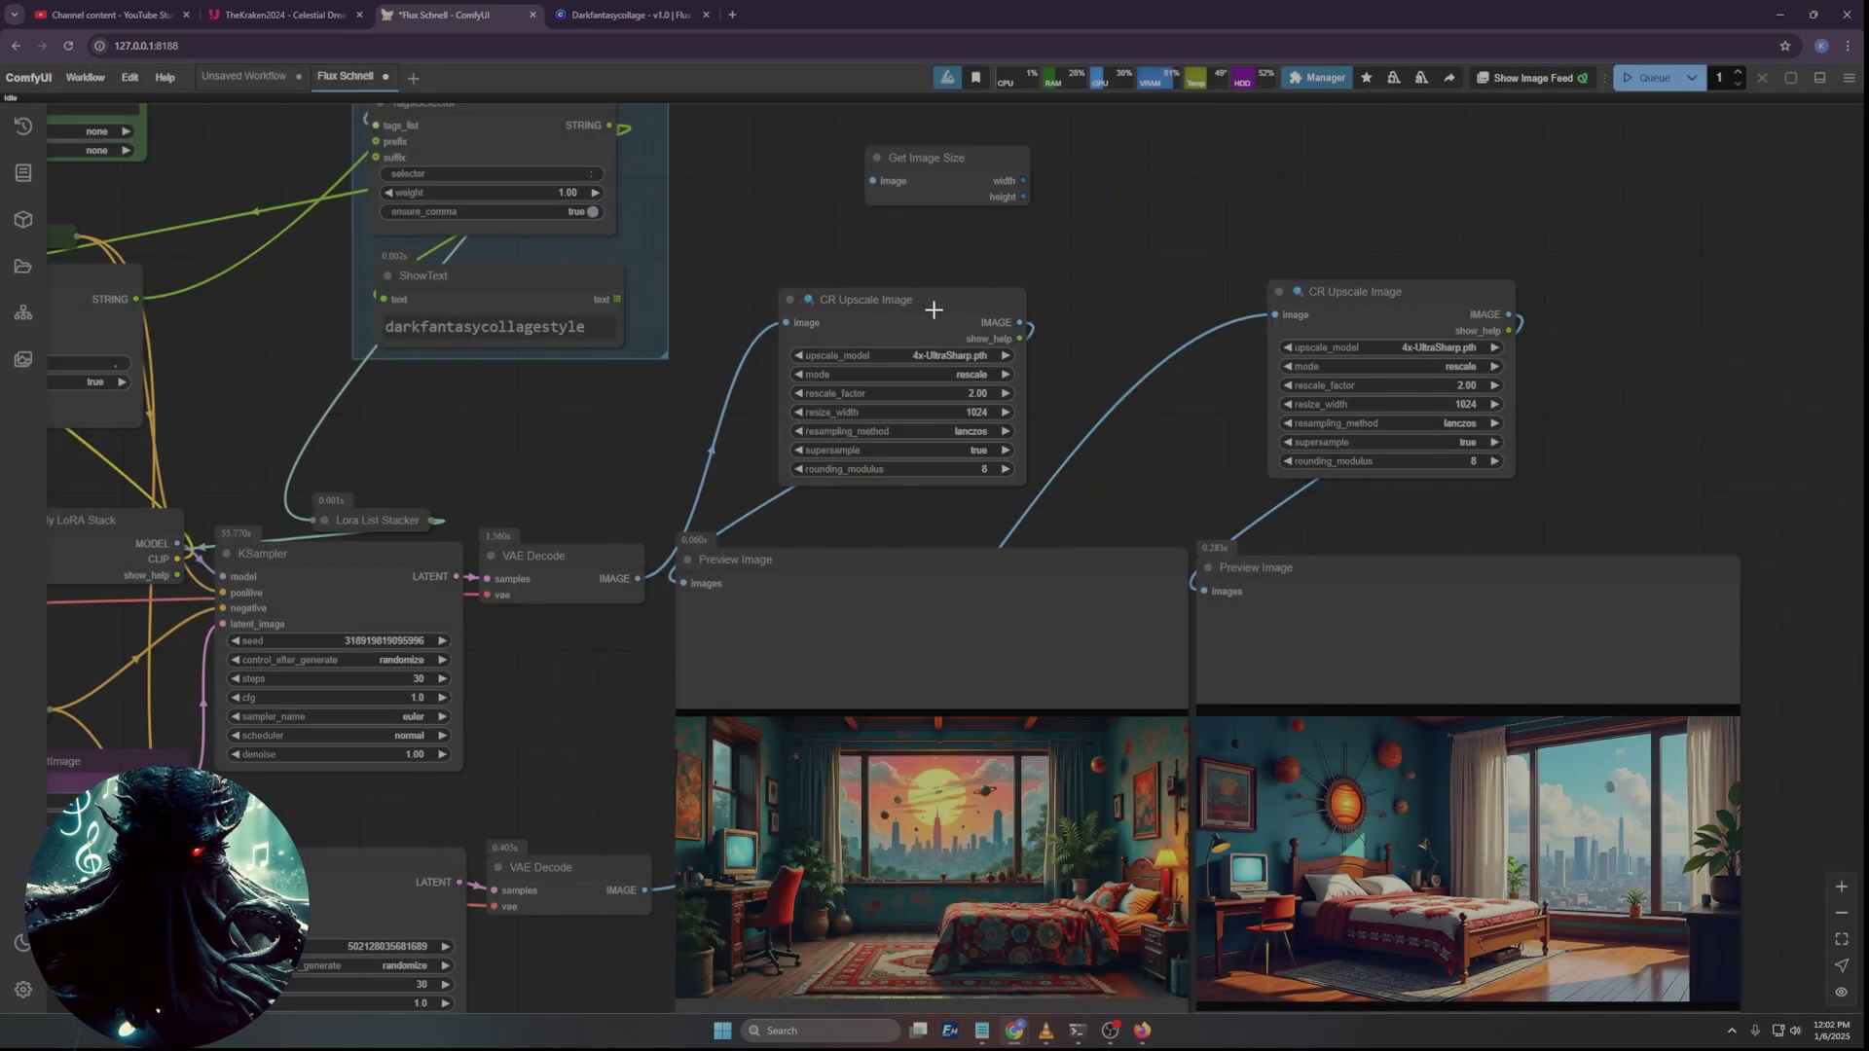
drag(635, 576, 788, 410)
drag(958, 168, 1111, 306)
Paste a second Get Image Size for the lower branch's resize_width, then queue a new run.
key(ctrl+c)
key(ctrl+v)
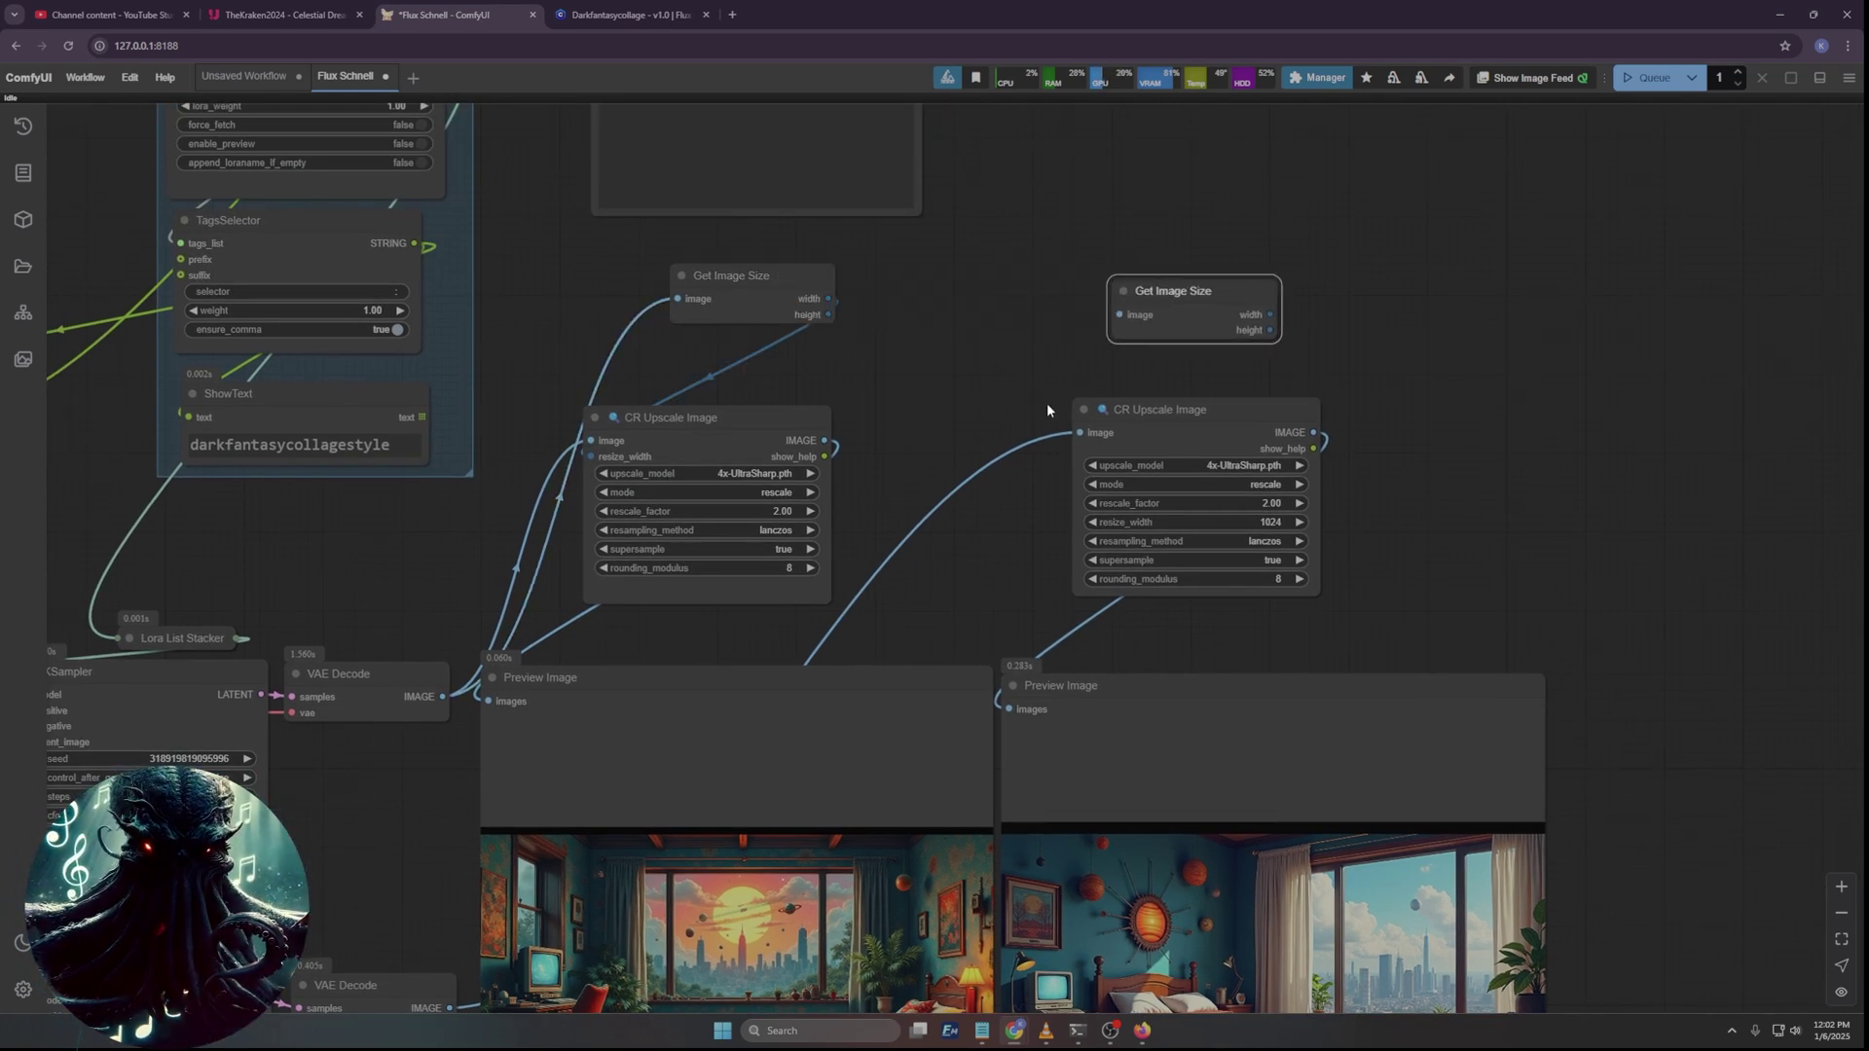
mouse_move(1075, 429)
mouse_down()
mouse_move(1119, 306)
mouse_move(1079, 429)
mouse_up()
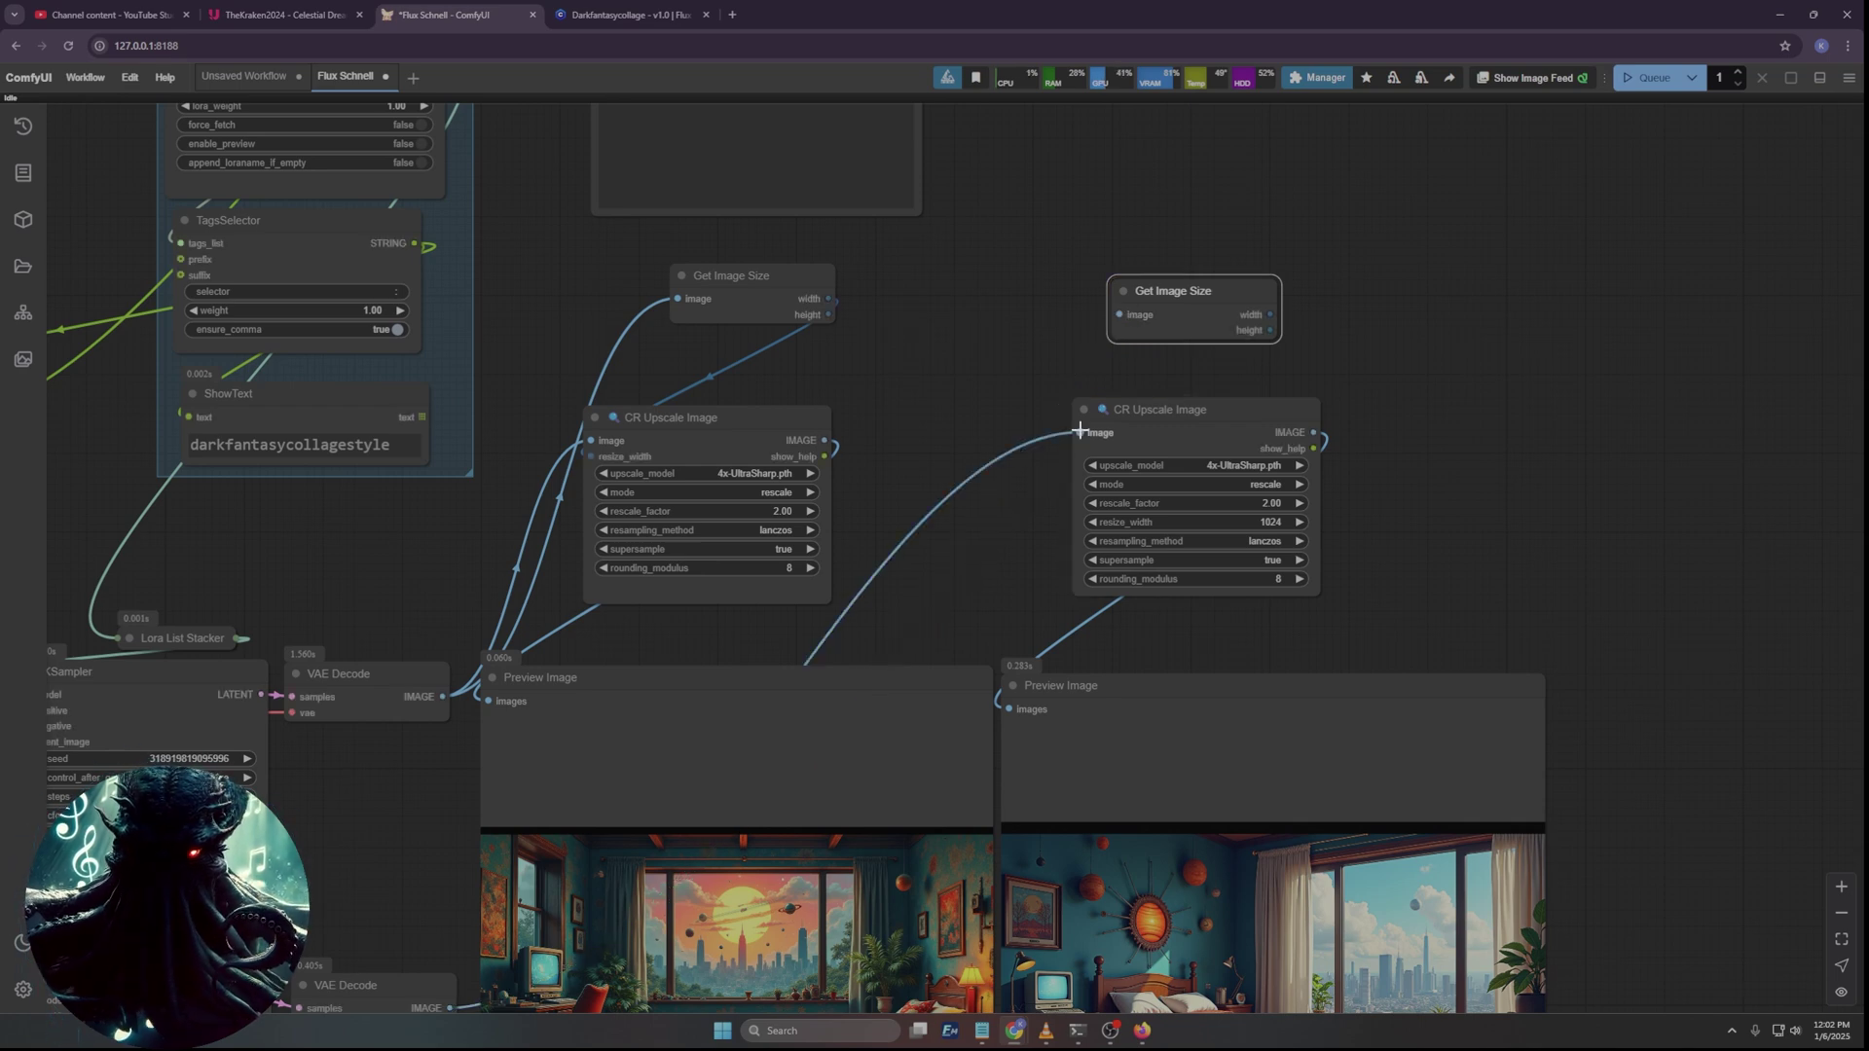
scroll(431, 762, down, 1)
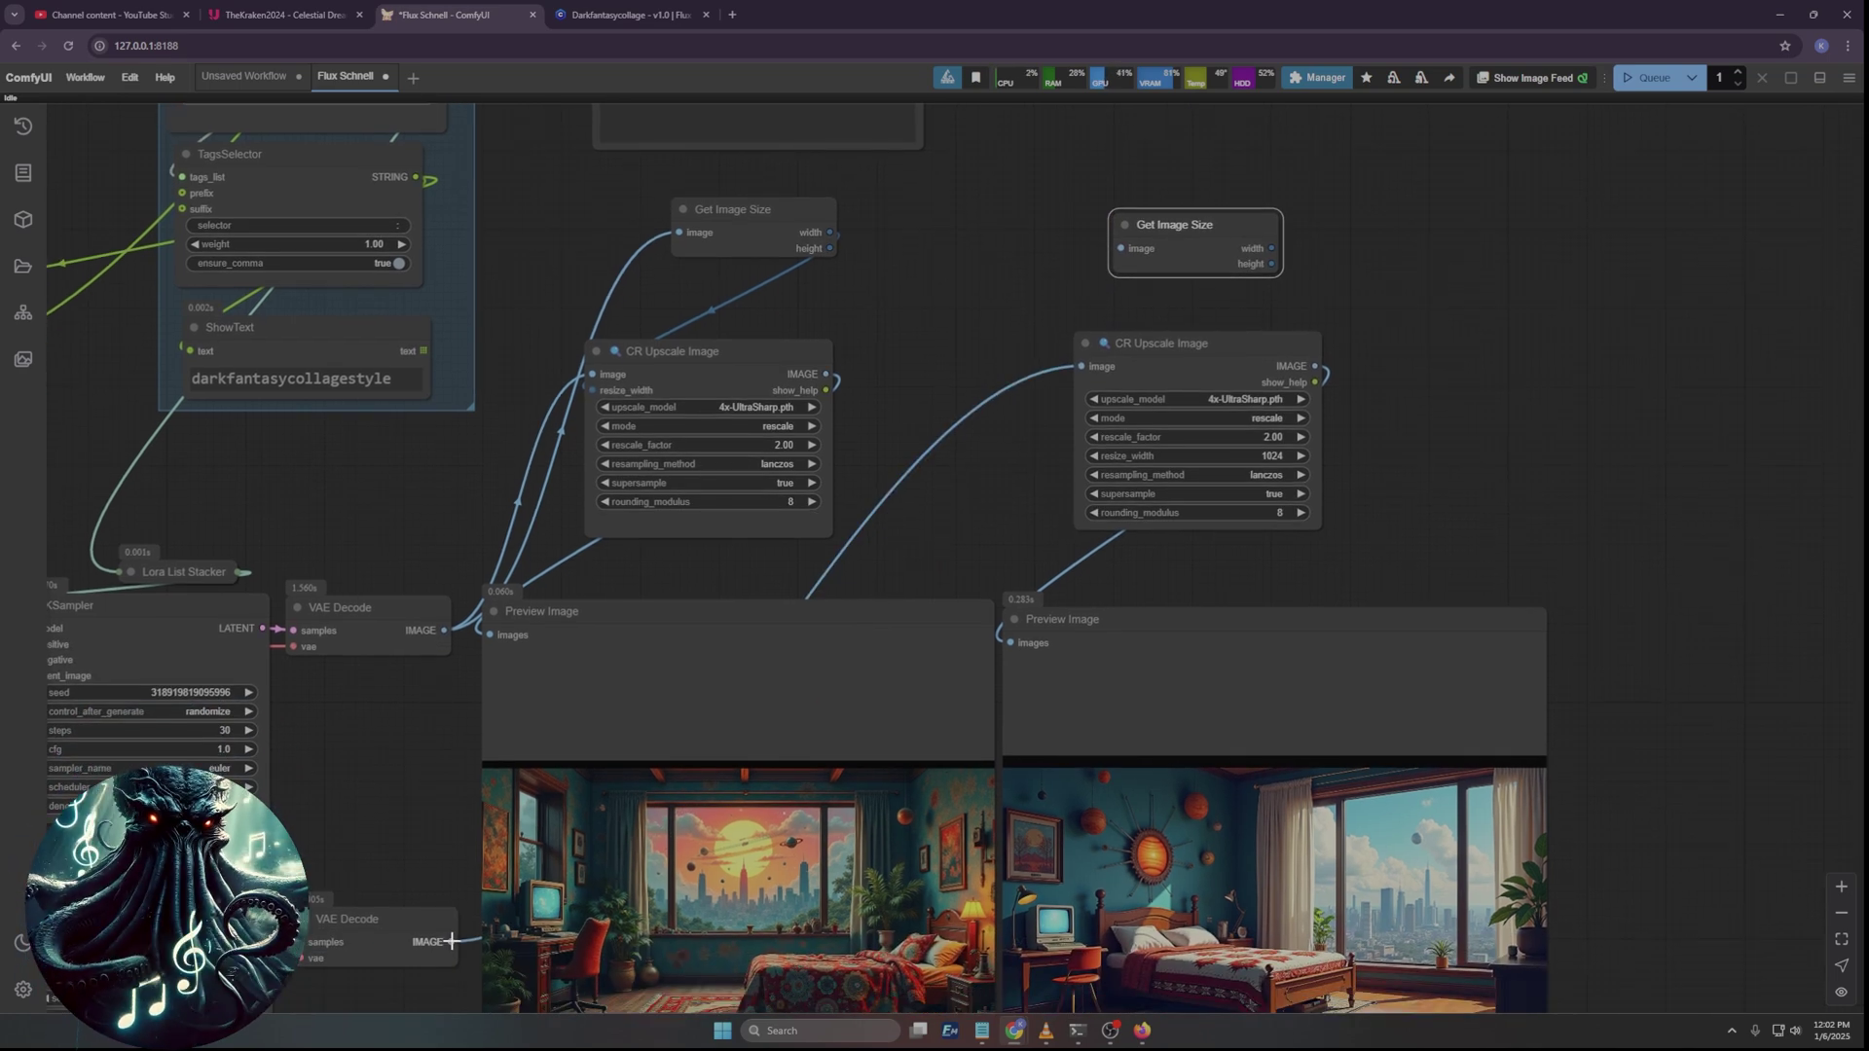
drag(451, 941, 1122, 248)
drag(1324, 255, 881, 476)
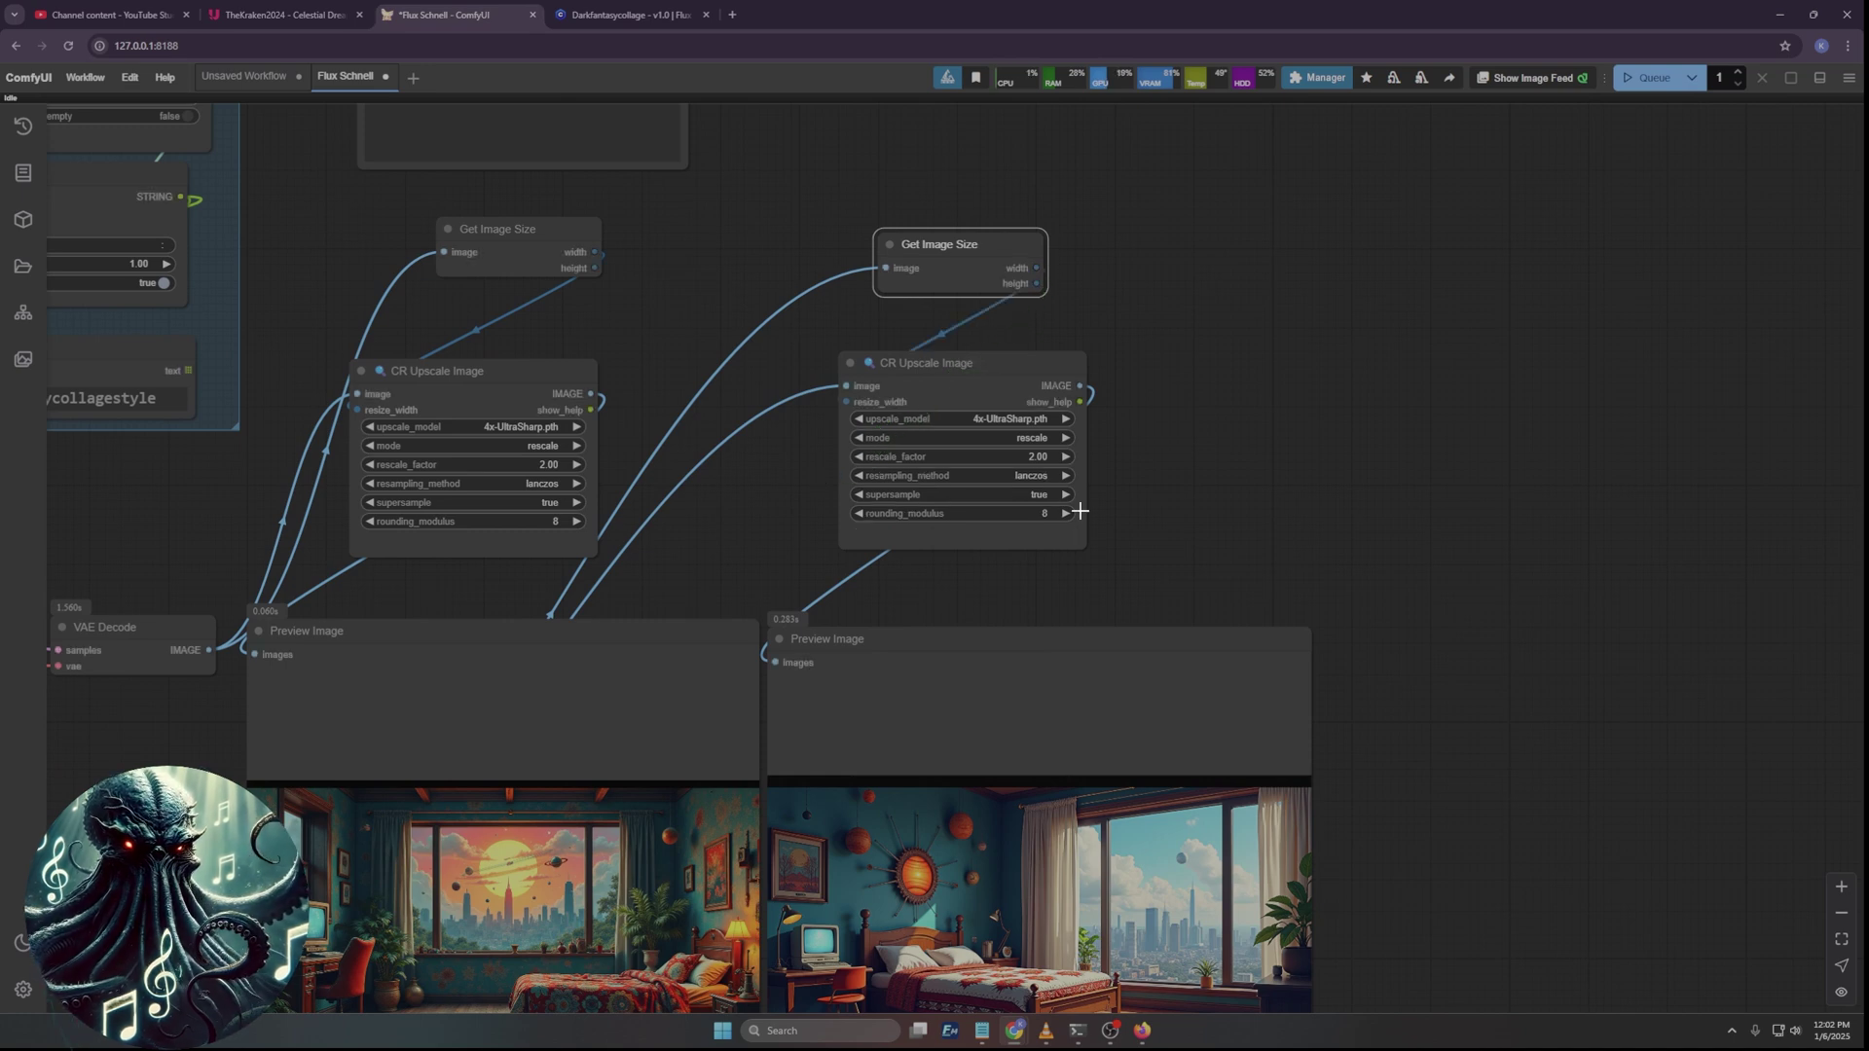
click(1651, 78)
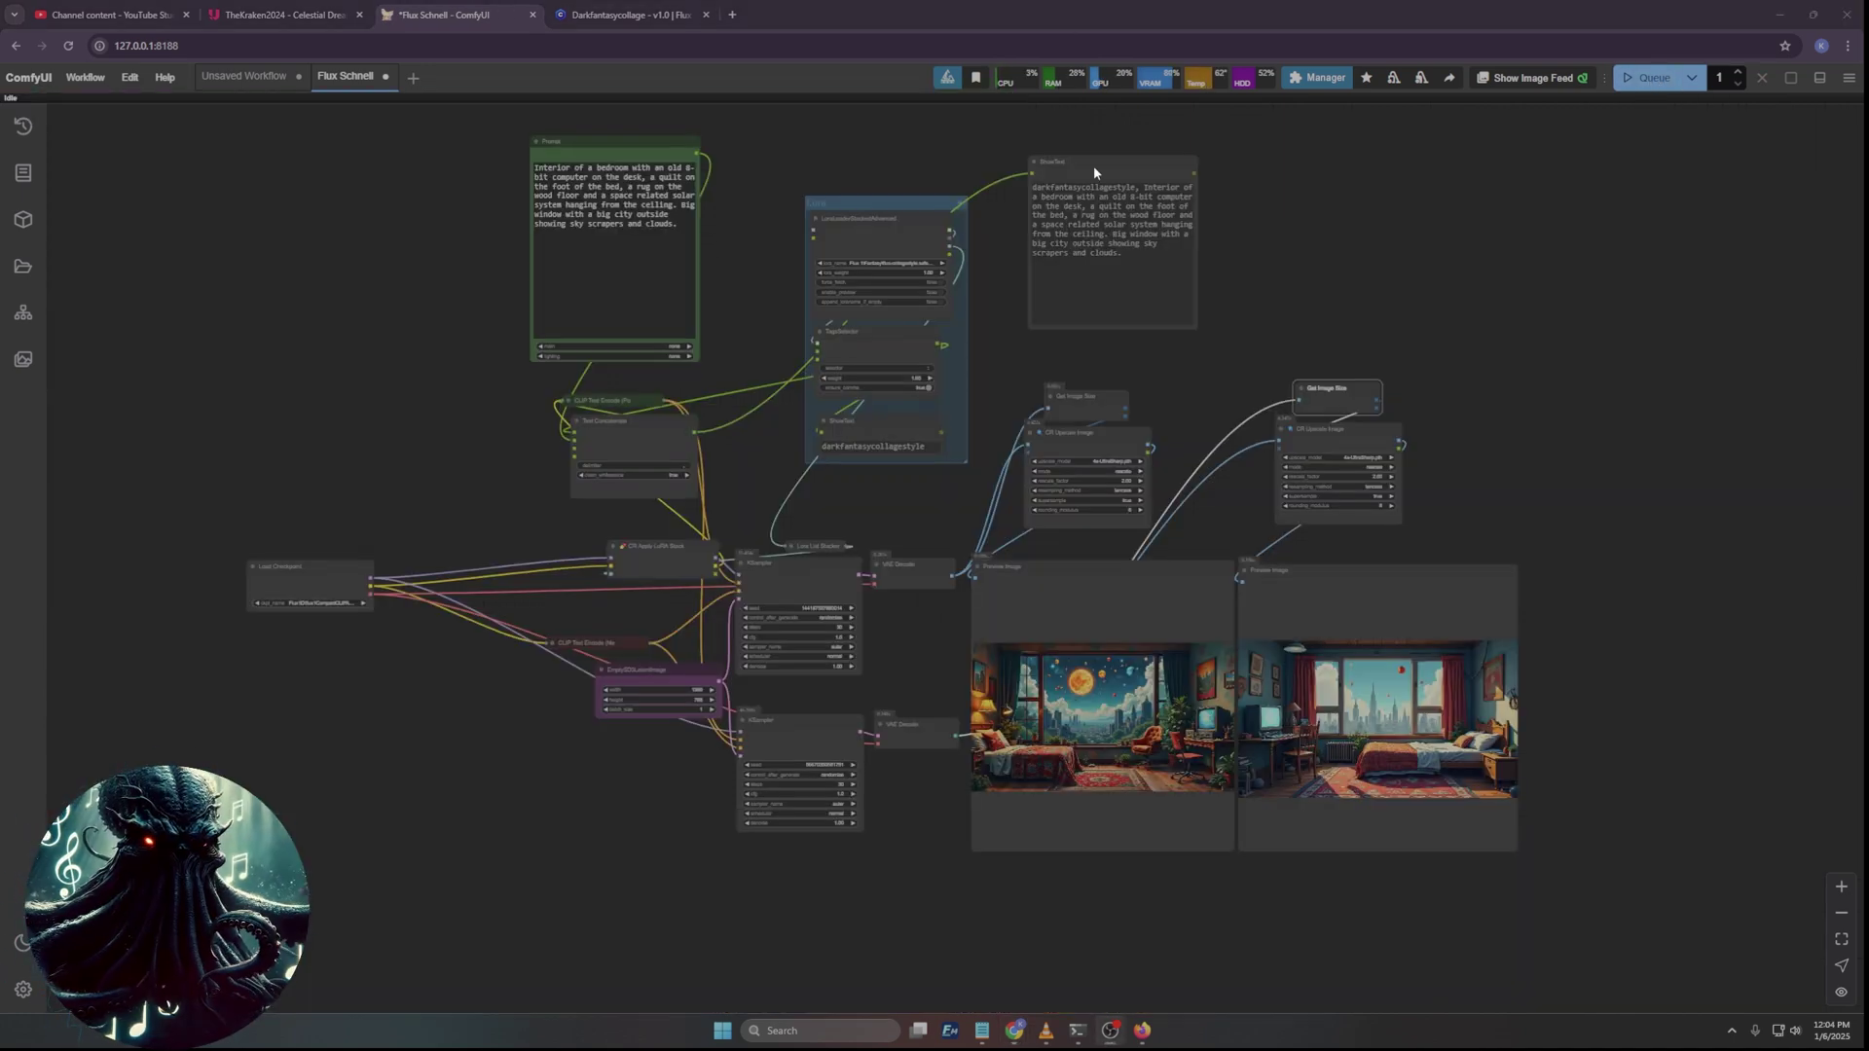
scroll(1266, 645, up, 4)
drag(1585, 467, 1385, 243)
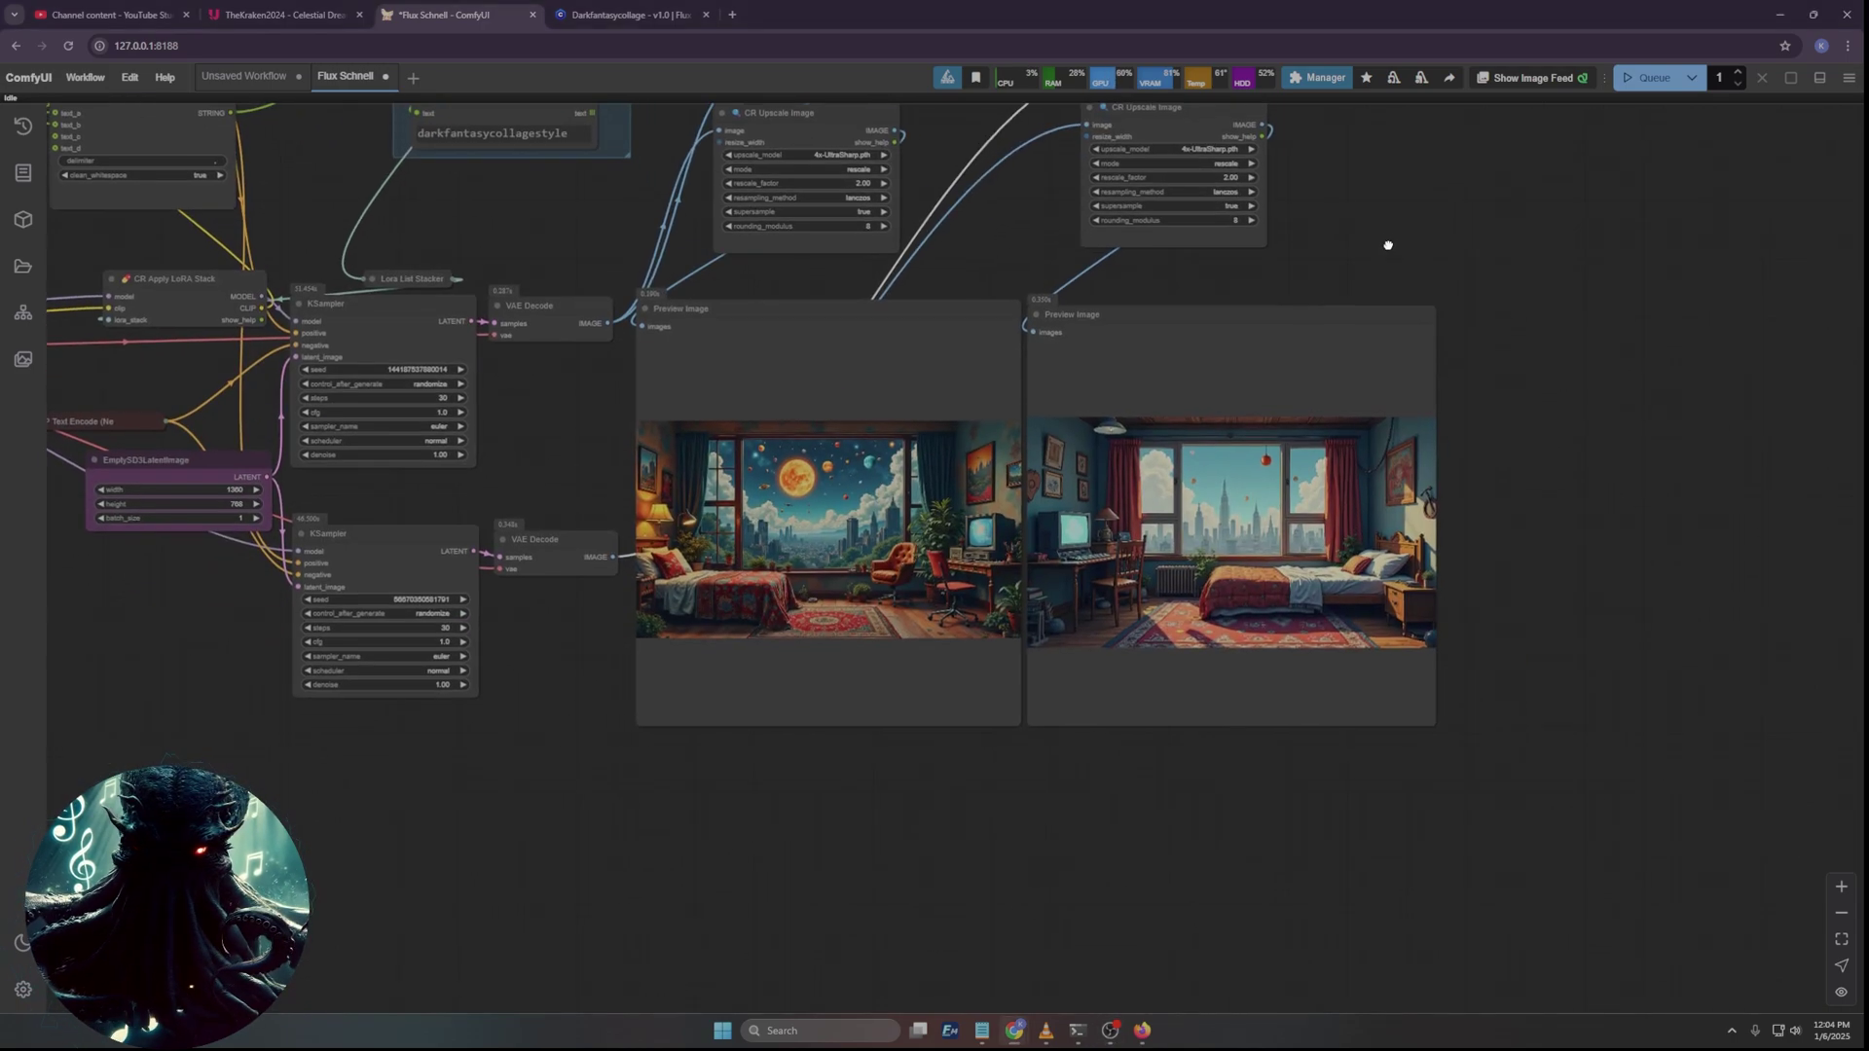
scroll(802, 384, up, 5)
scroll(802, 384, up, 4)
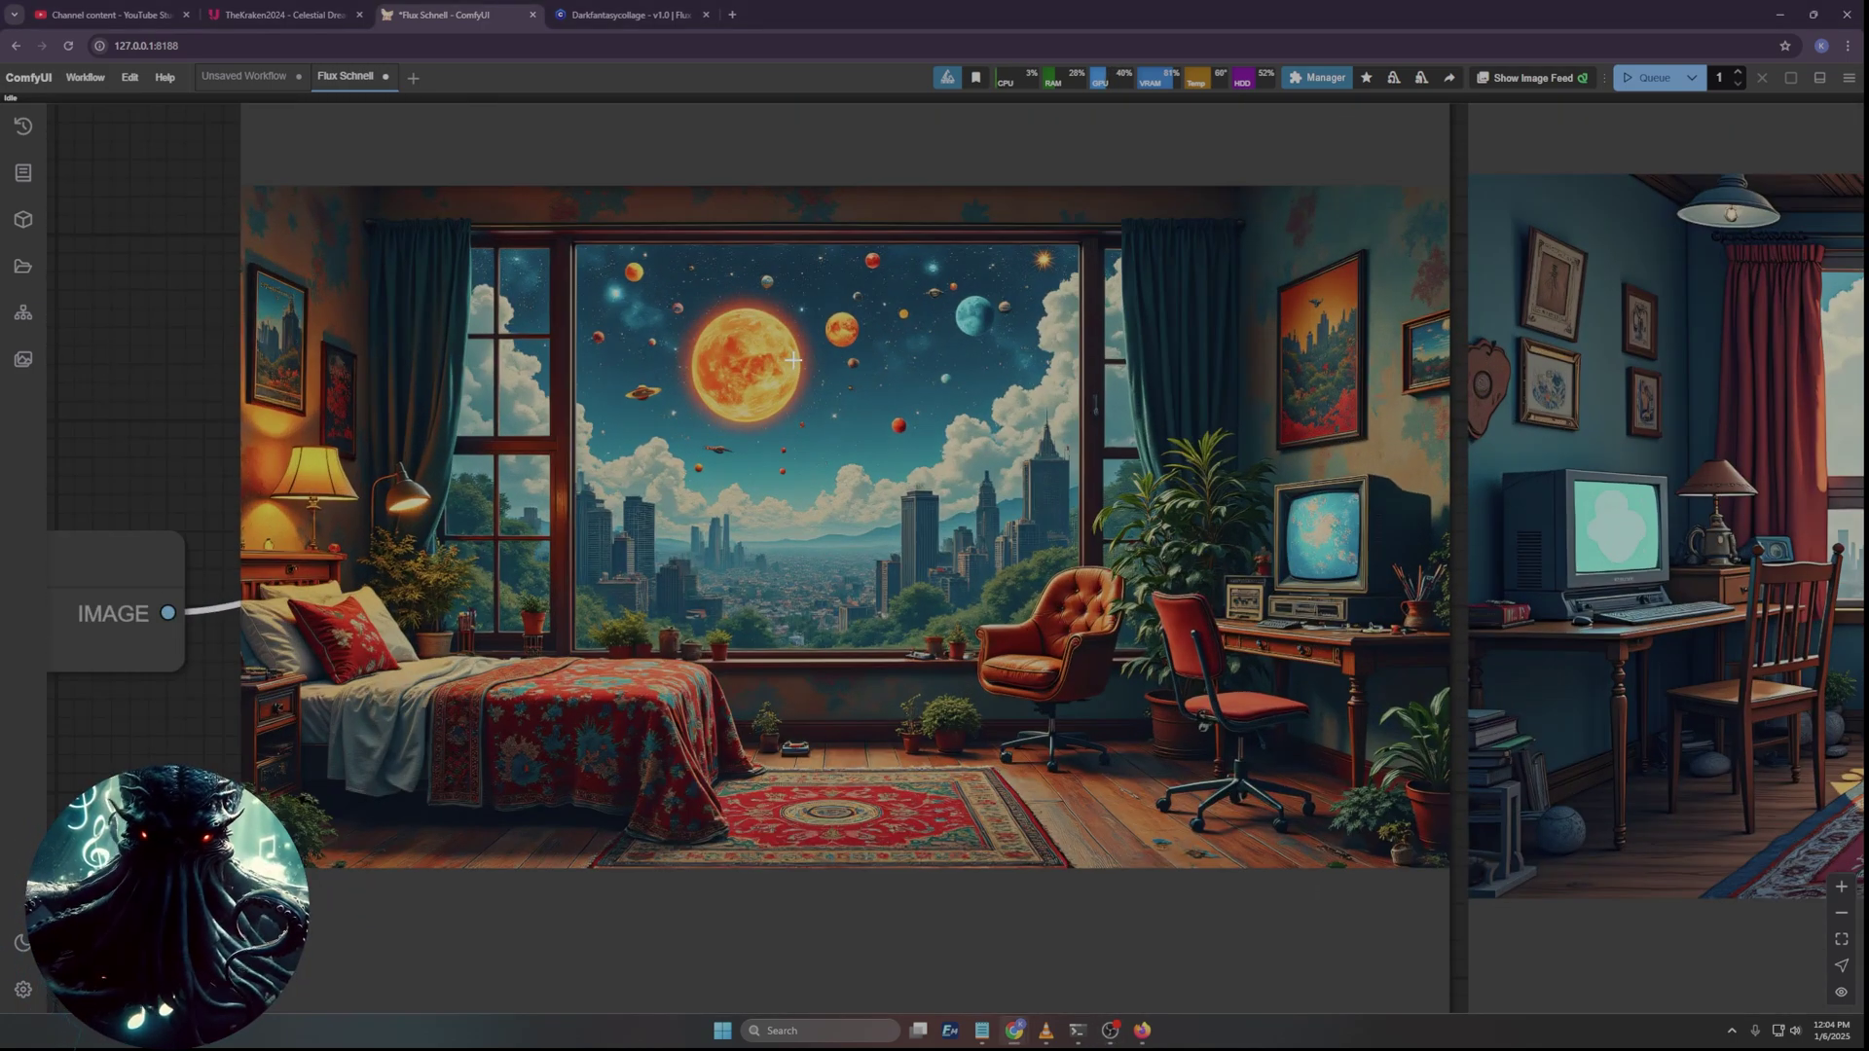
scroll(208, 283, up, 3)
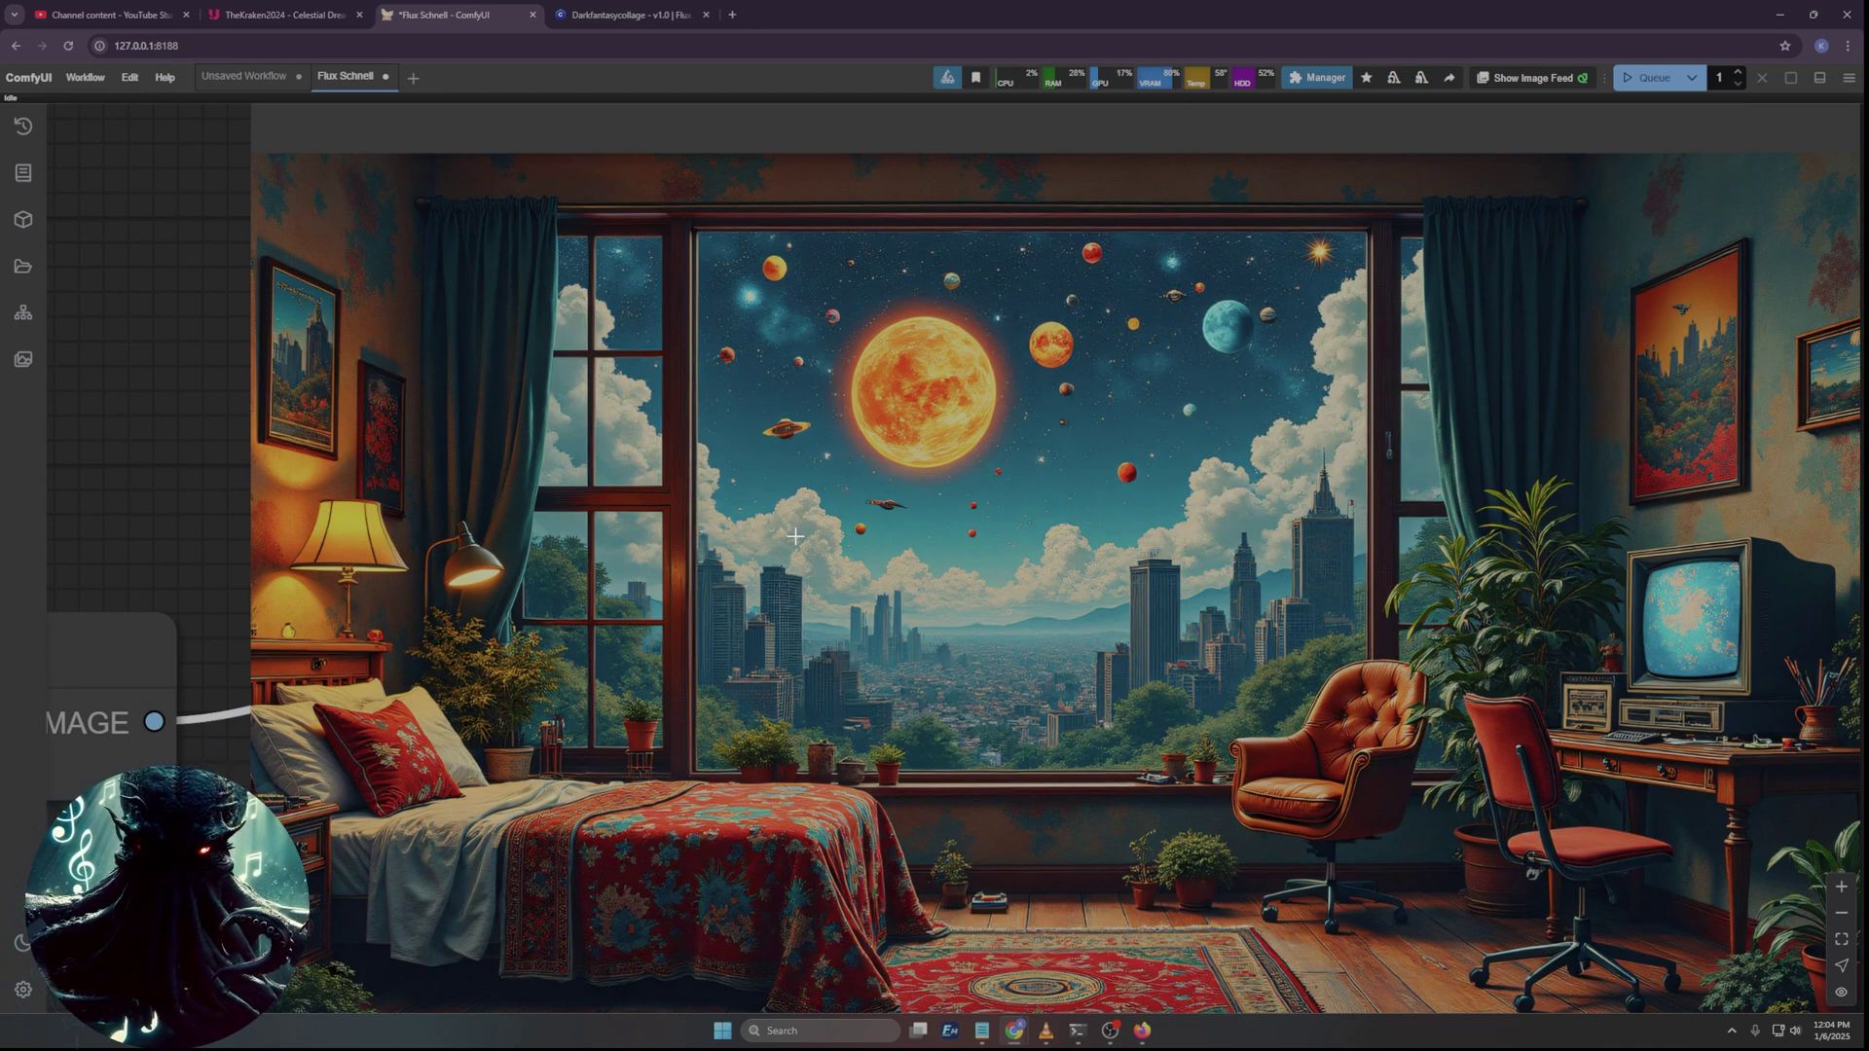
scroll(795, 535, down, 1)
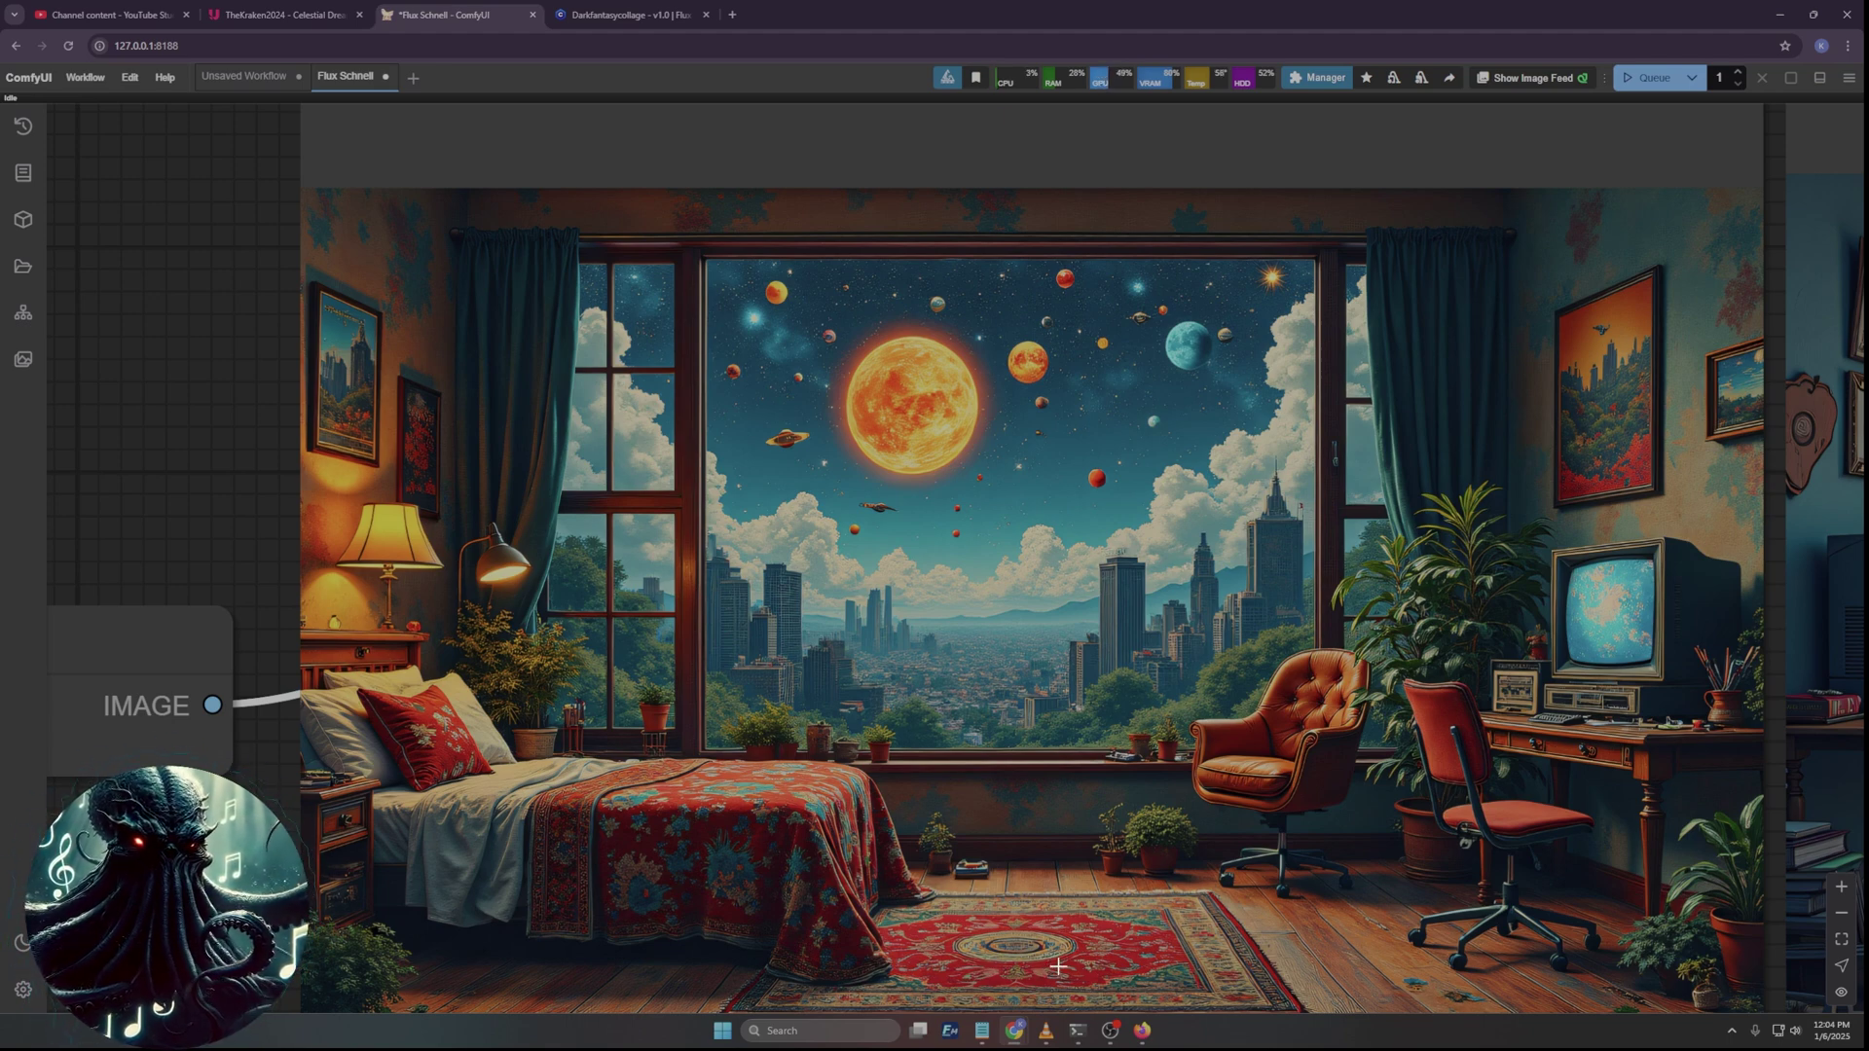
scroll(1058, 966, down, 4)
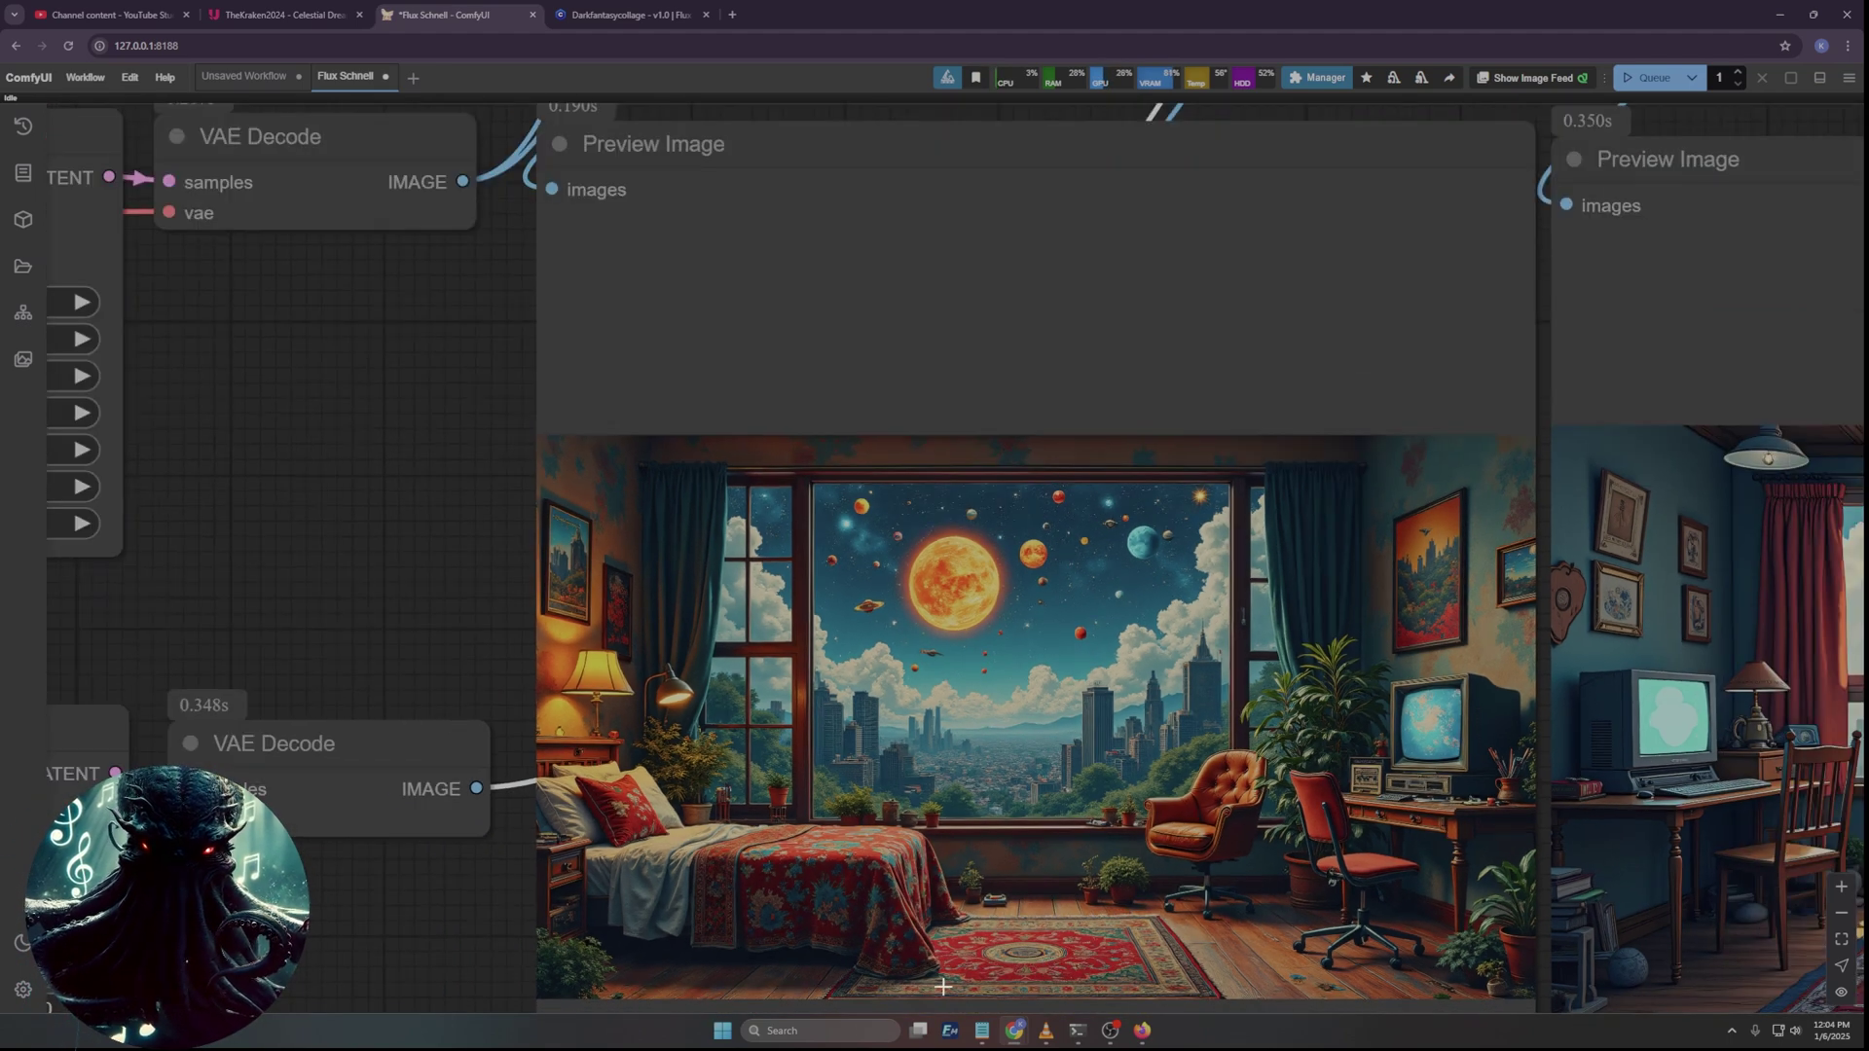
drag(490, 946, 347, 705)
scroll(738, 605, up, 1)
scroll(738, 605, up, 1)
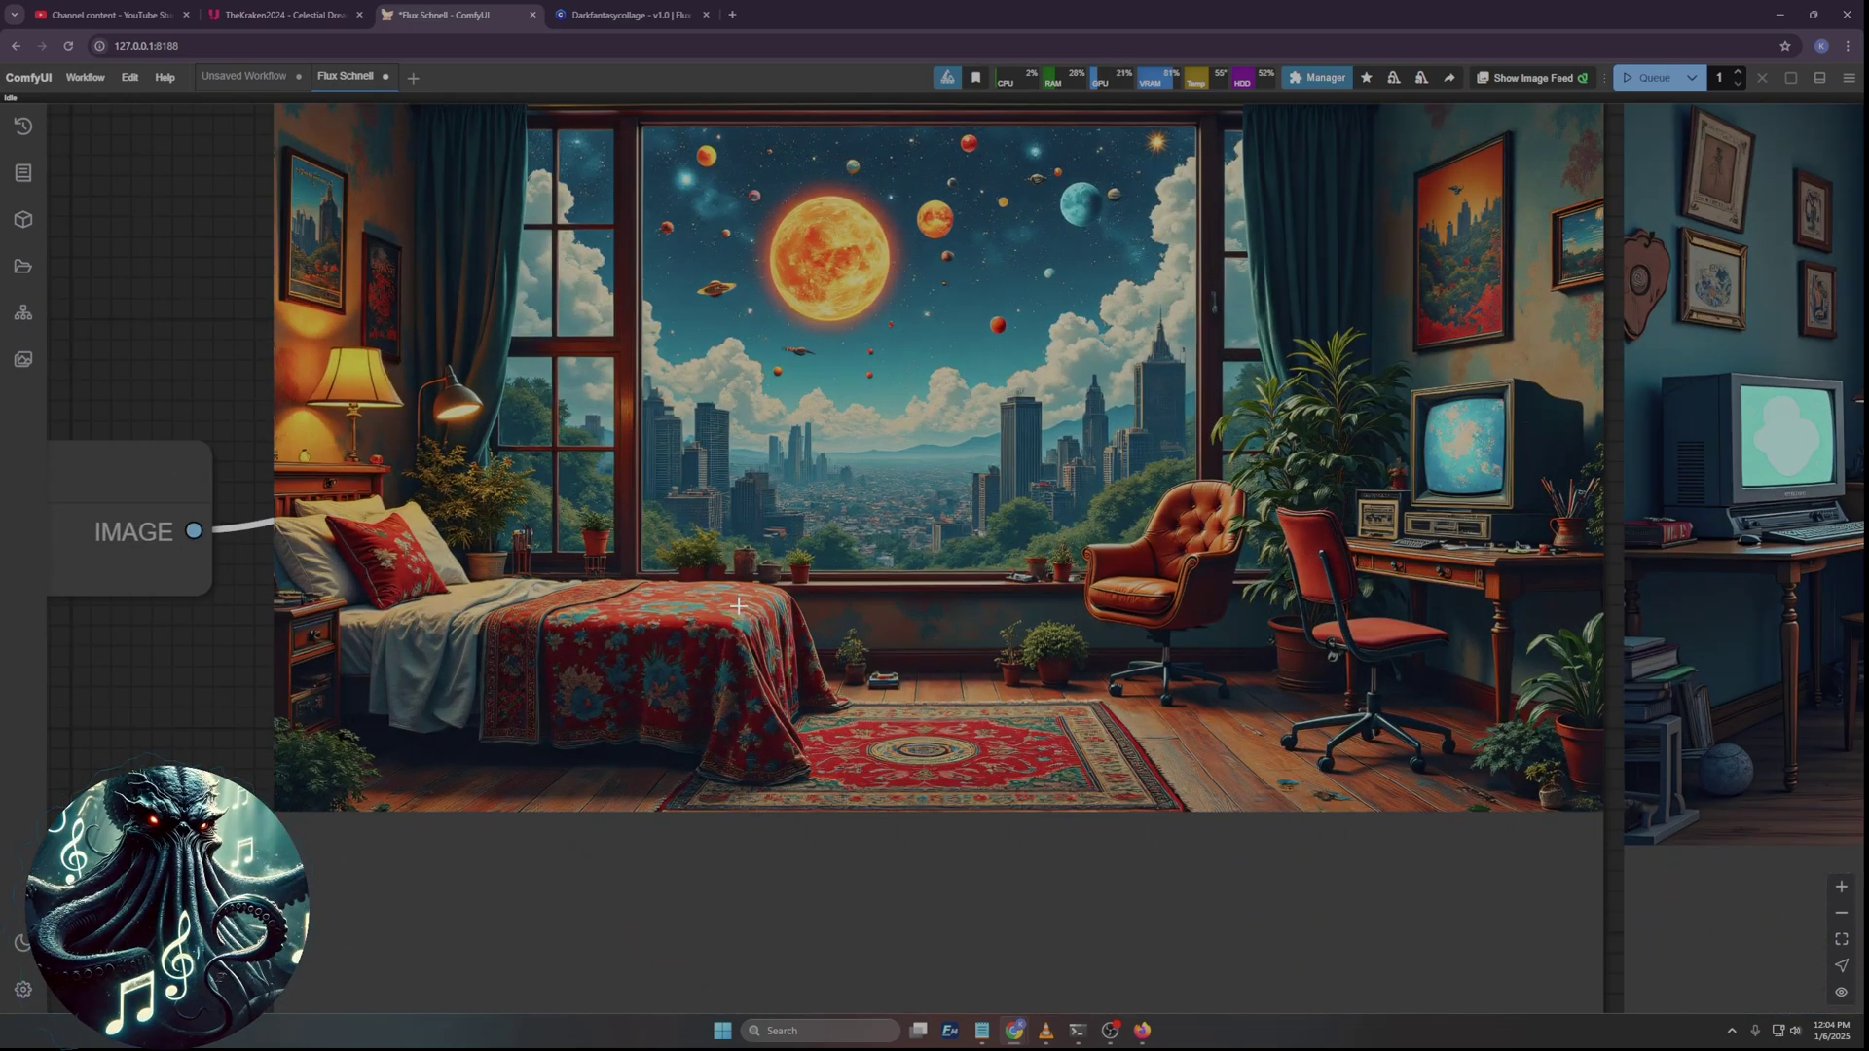
scroll(633, 664, up, 5)
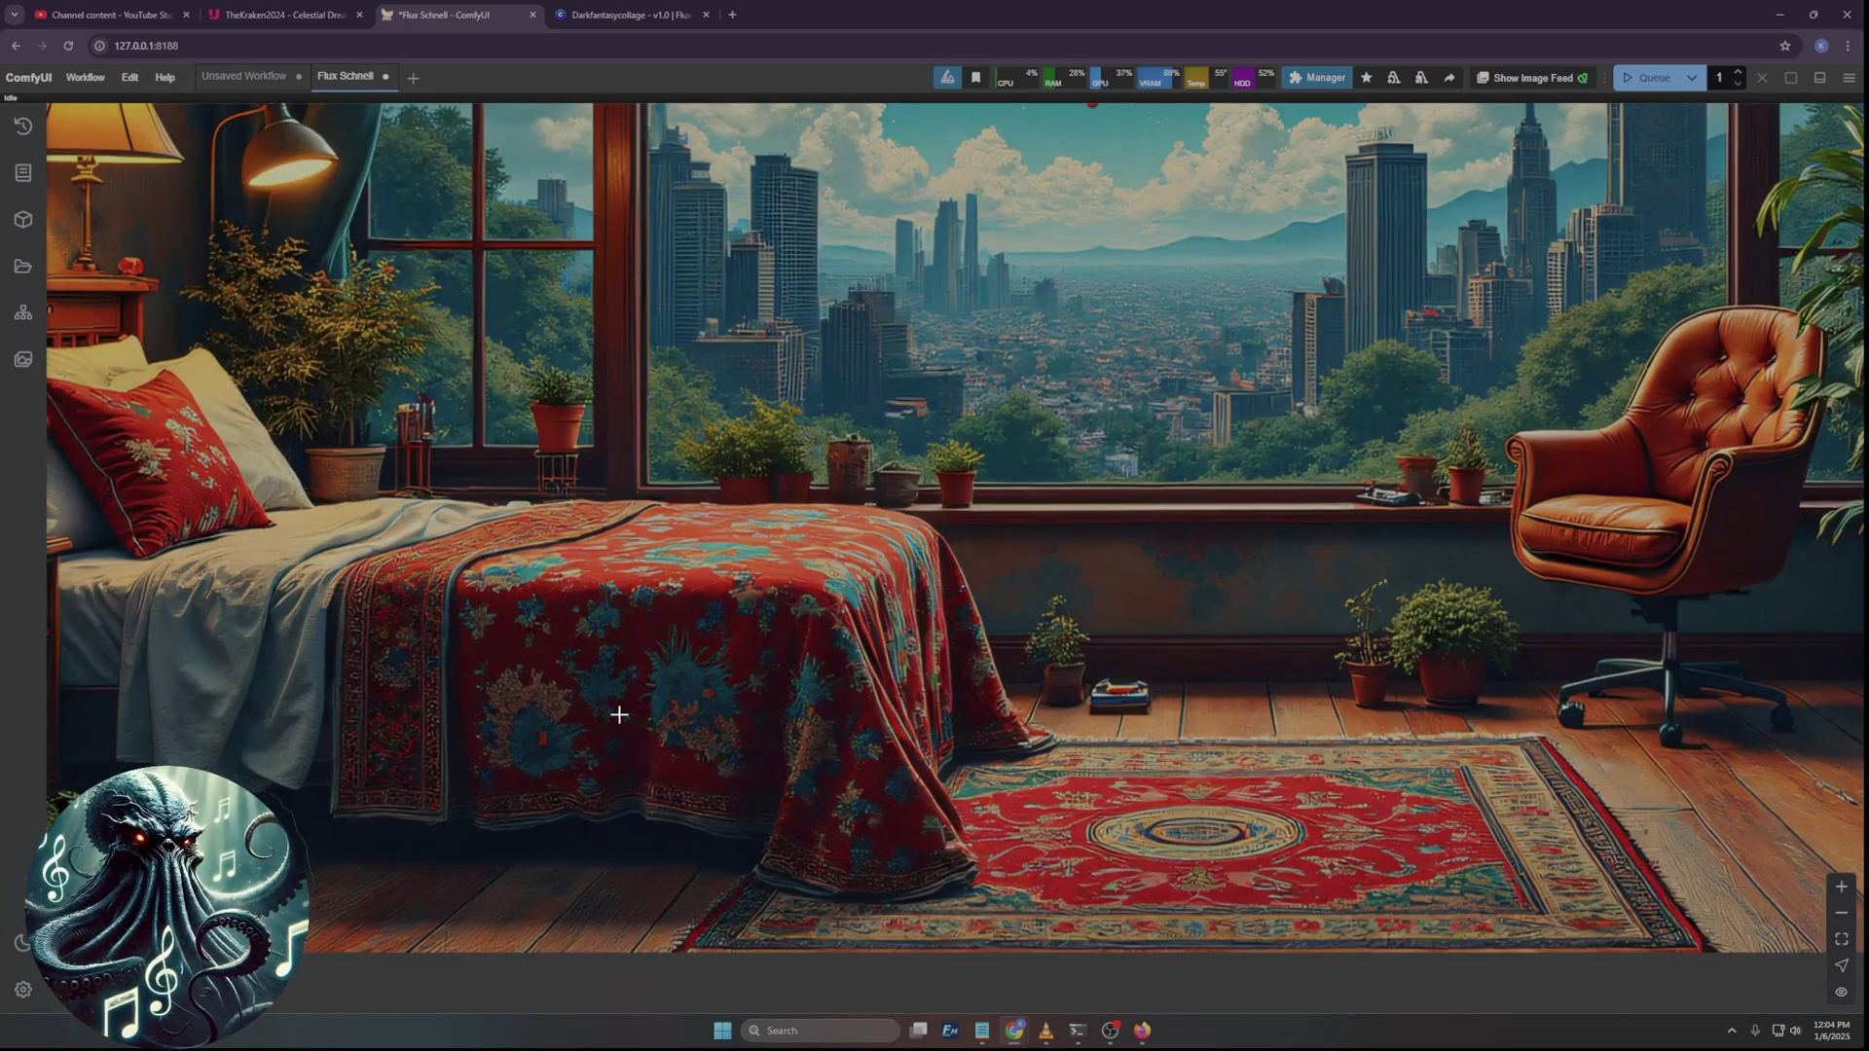
scroll(858, 587, down, 5)
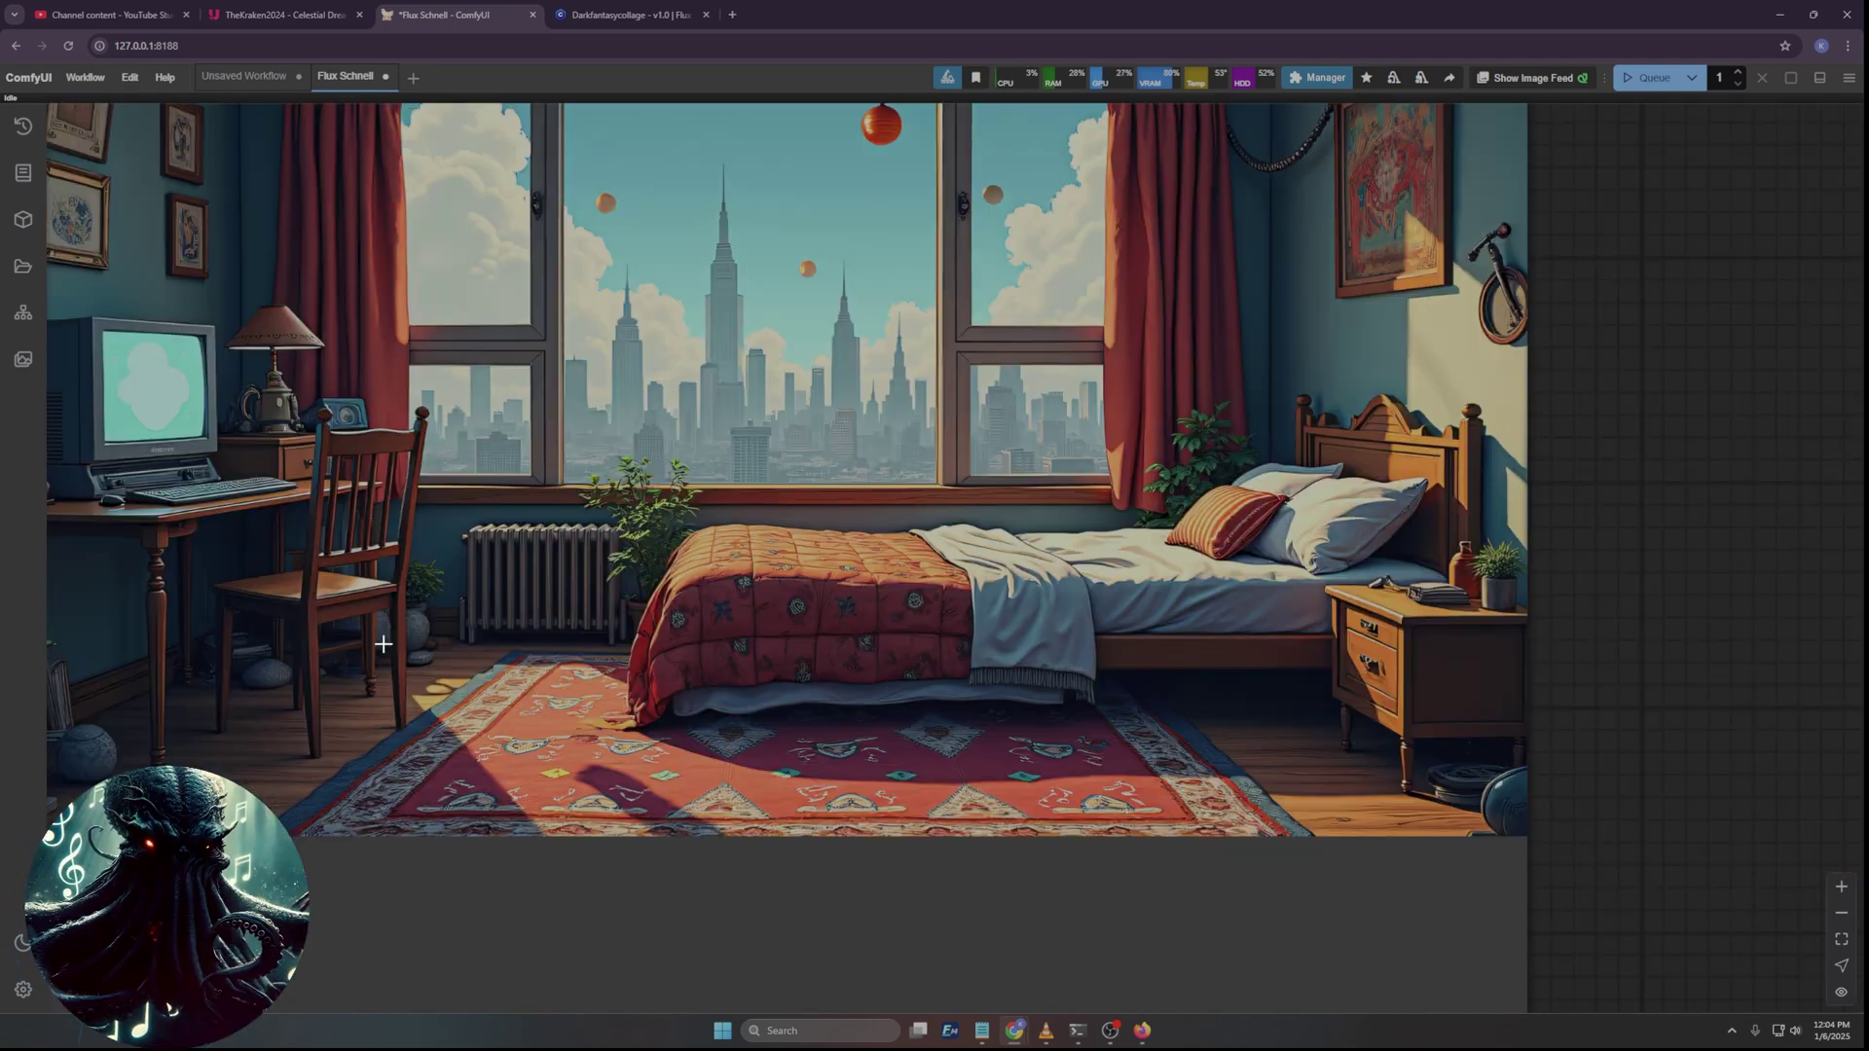
scroll(896, 454, down, 4)
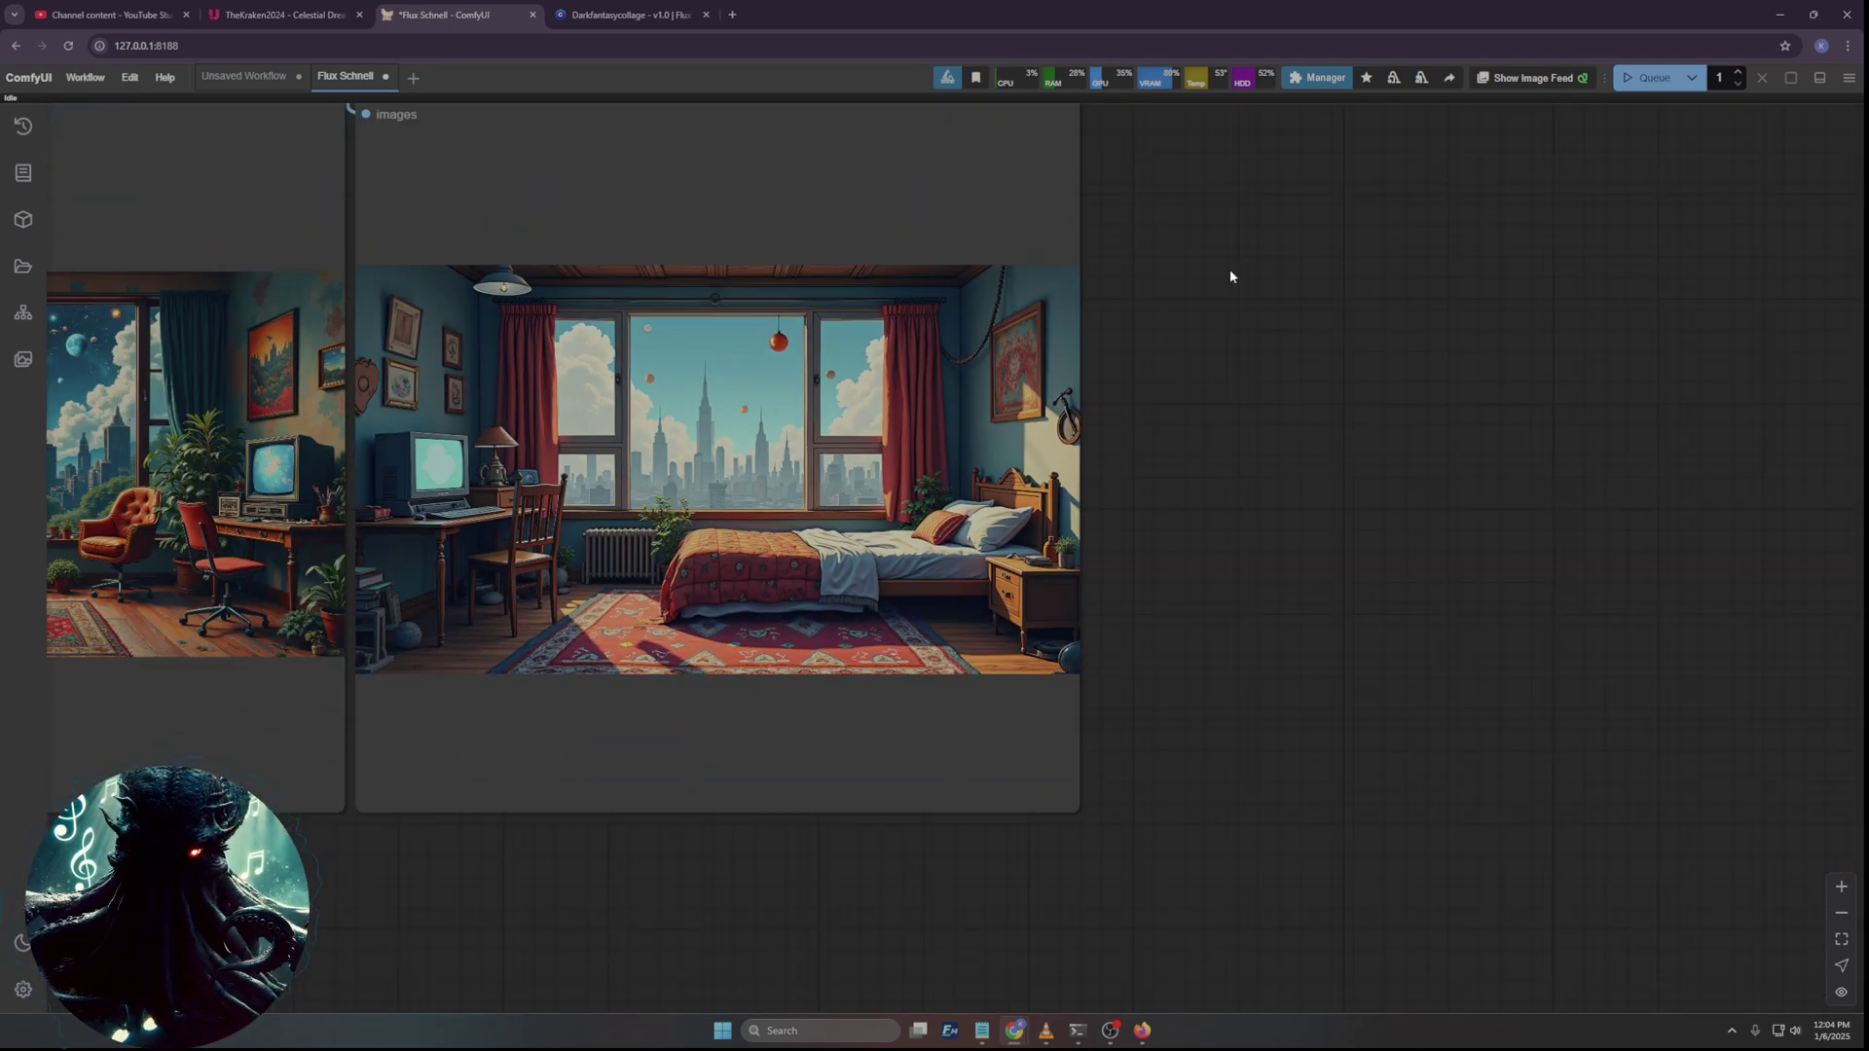
drag(1229, 276, 1787, 421)
scroll(1678, 452, down, 10)
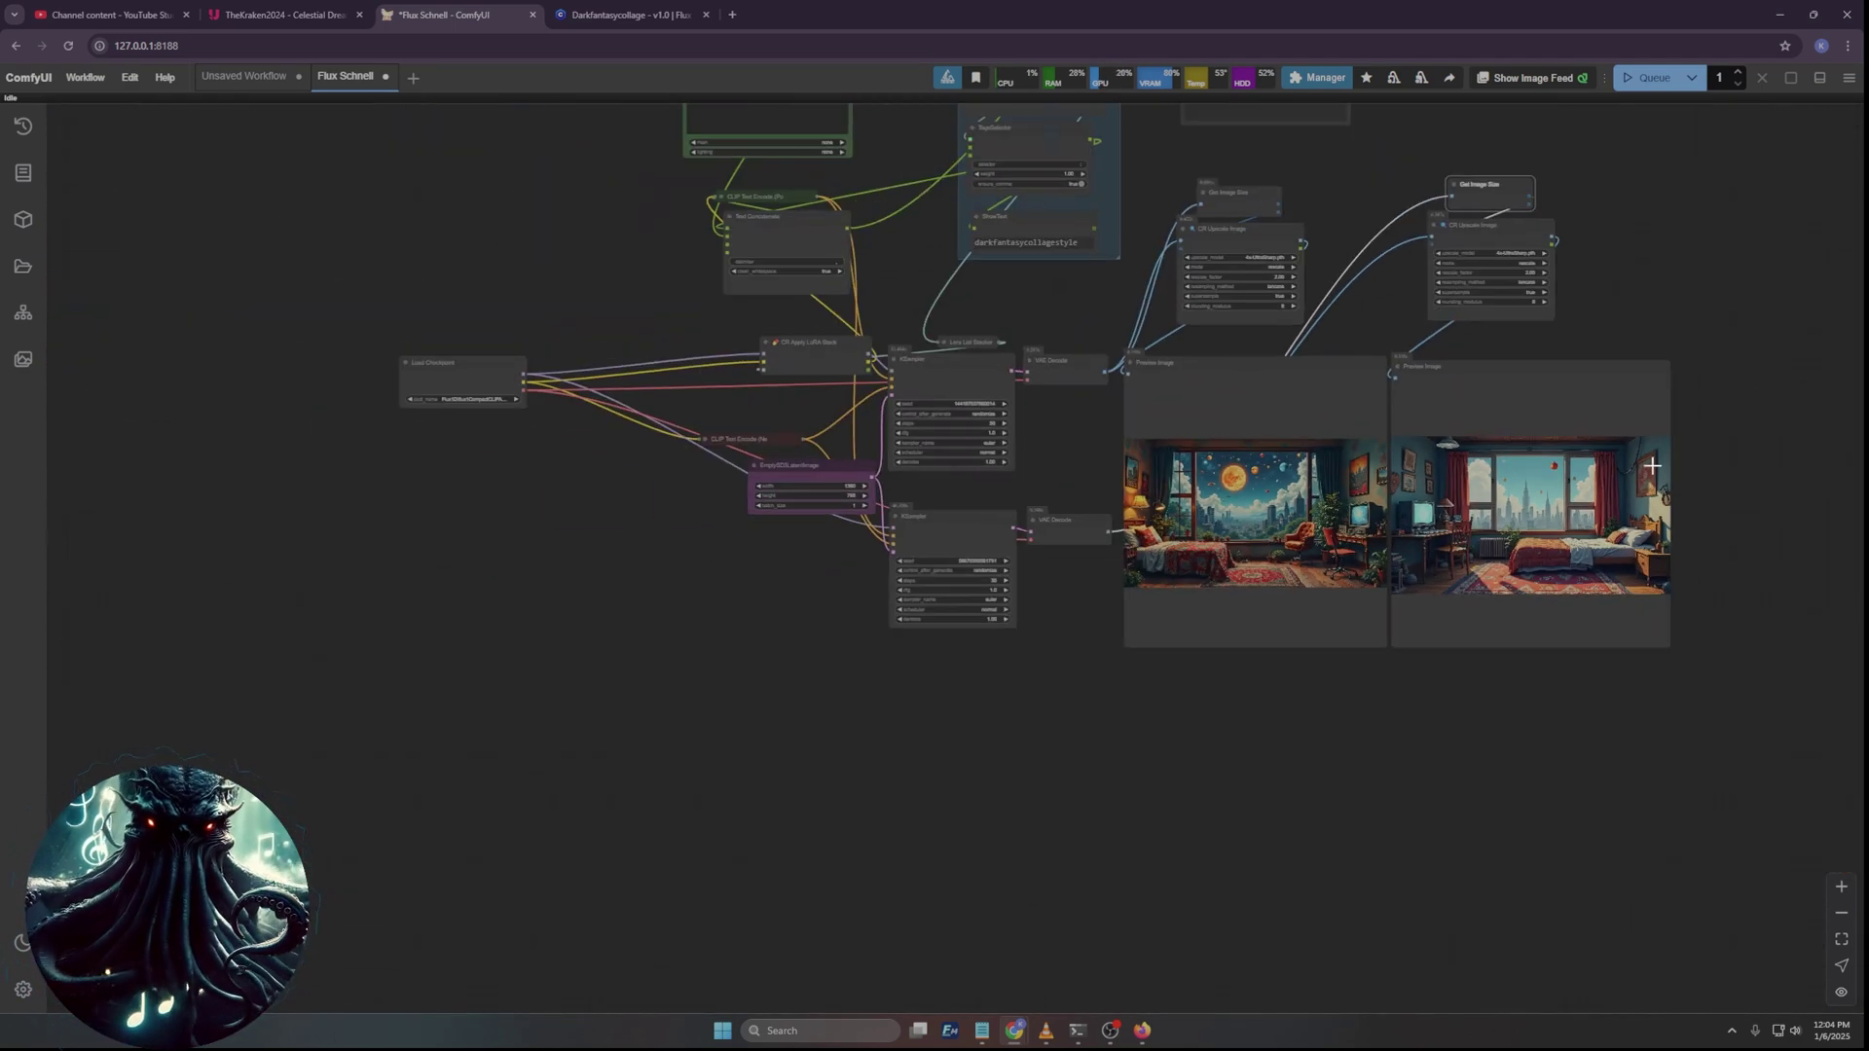
scroll(940, 306, up, 5)
Set the Prompt node's lighting to 'sunshine from window'.
scroll(862, 341, up, 4)
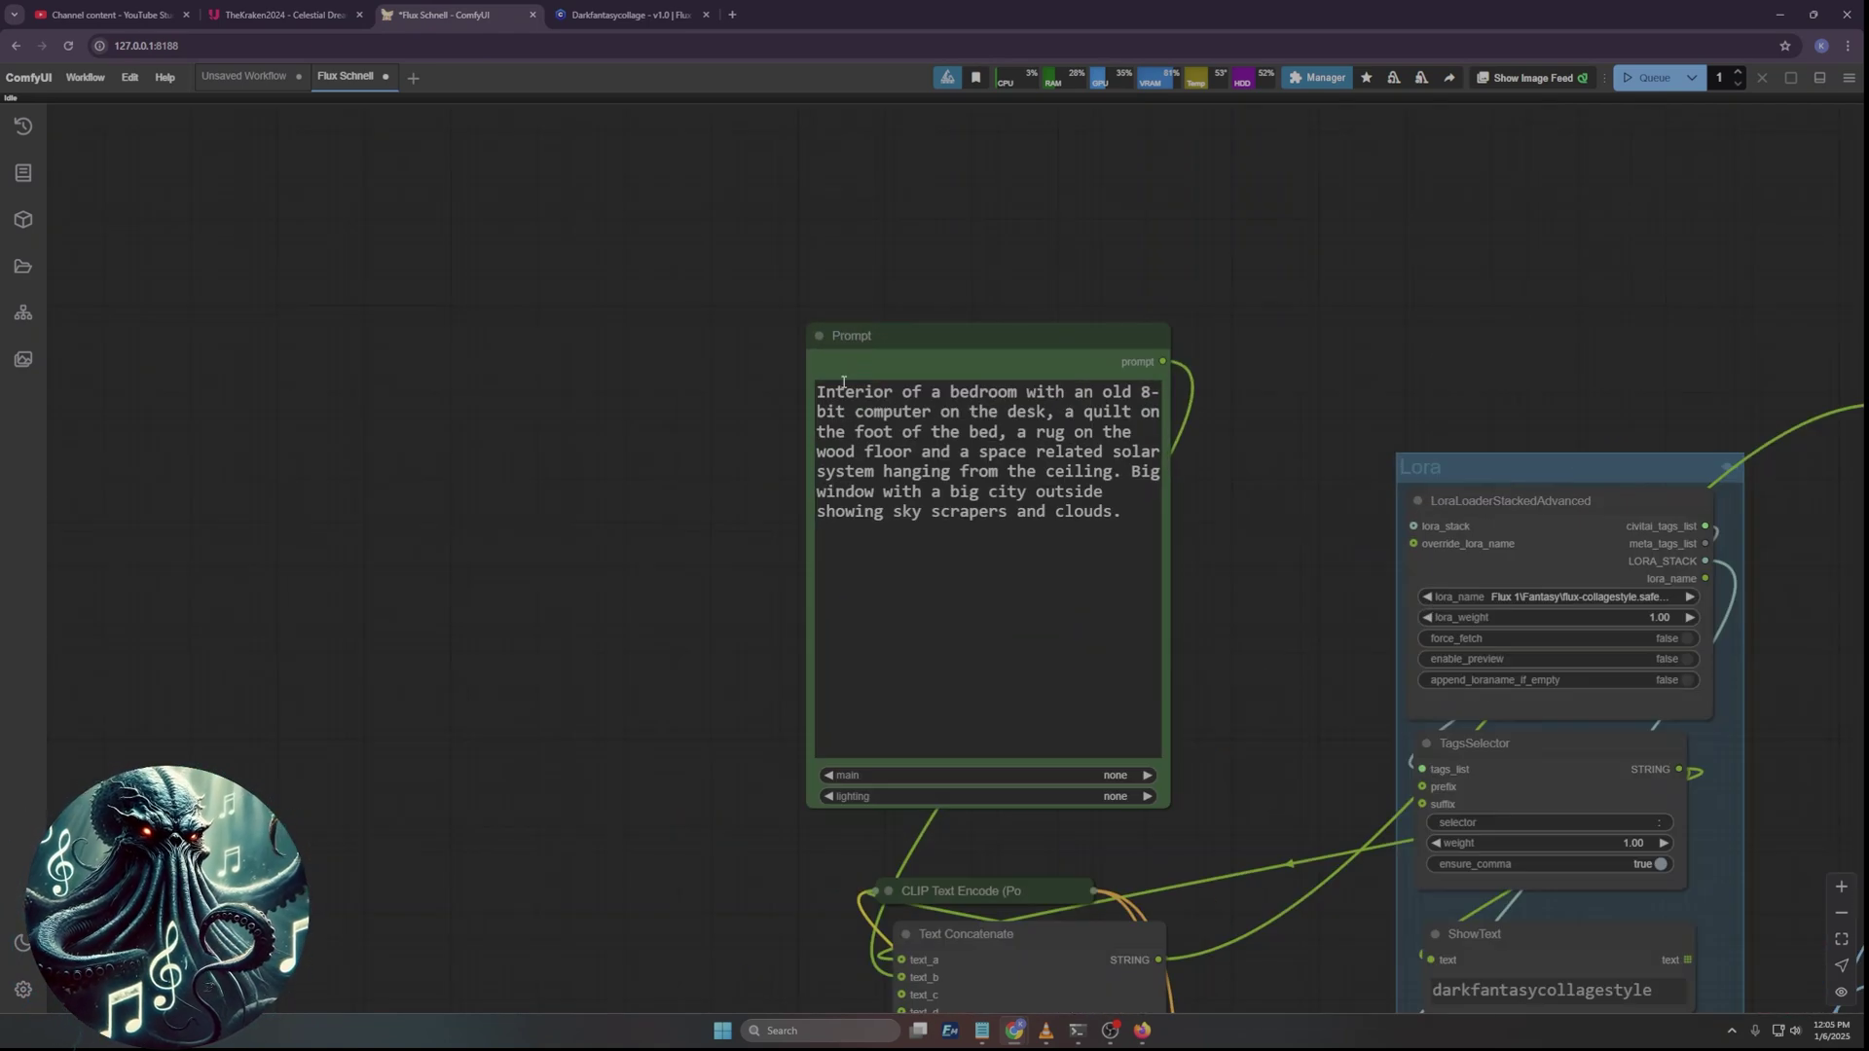
drag(652, 723, 527, 600)
click(770, 658)
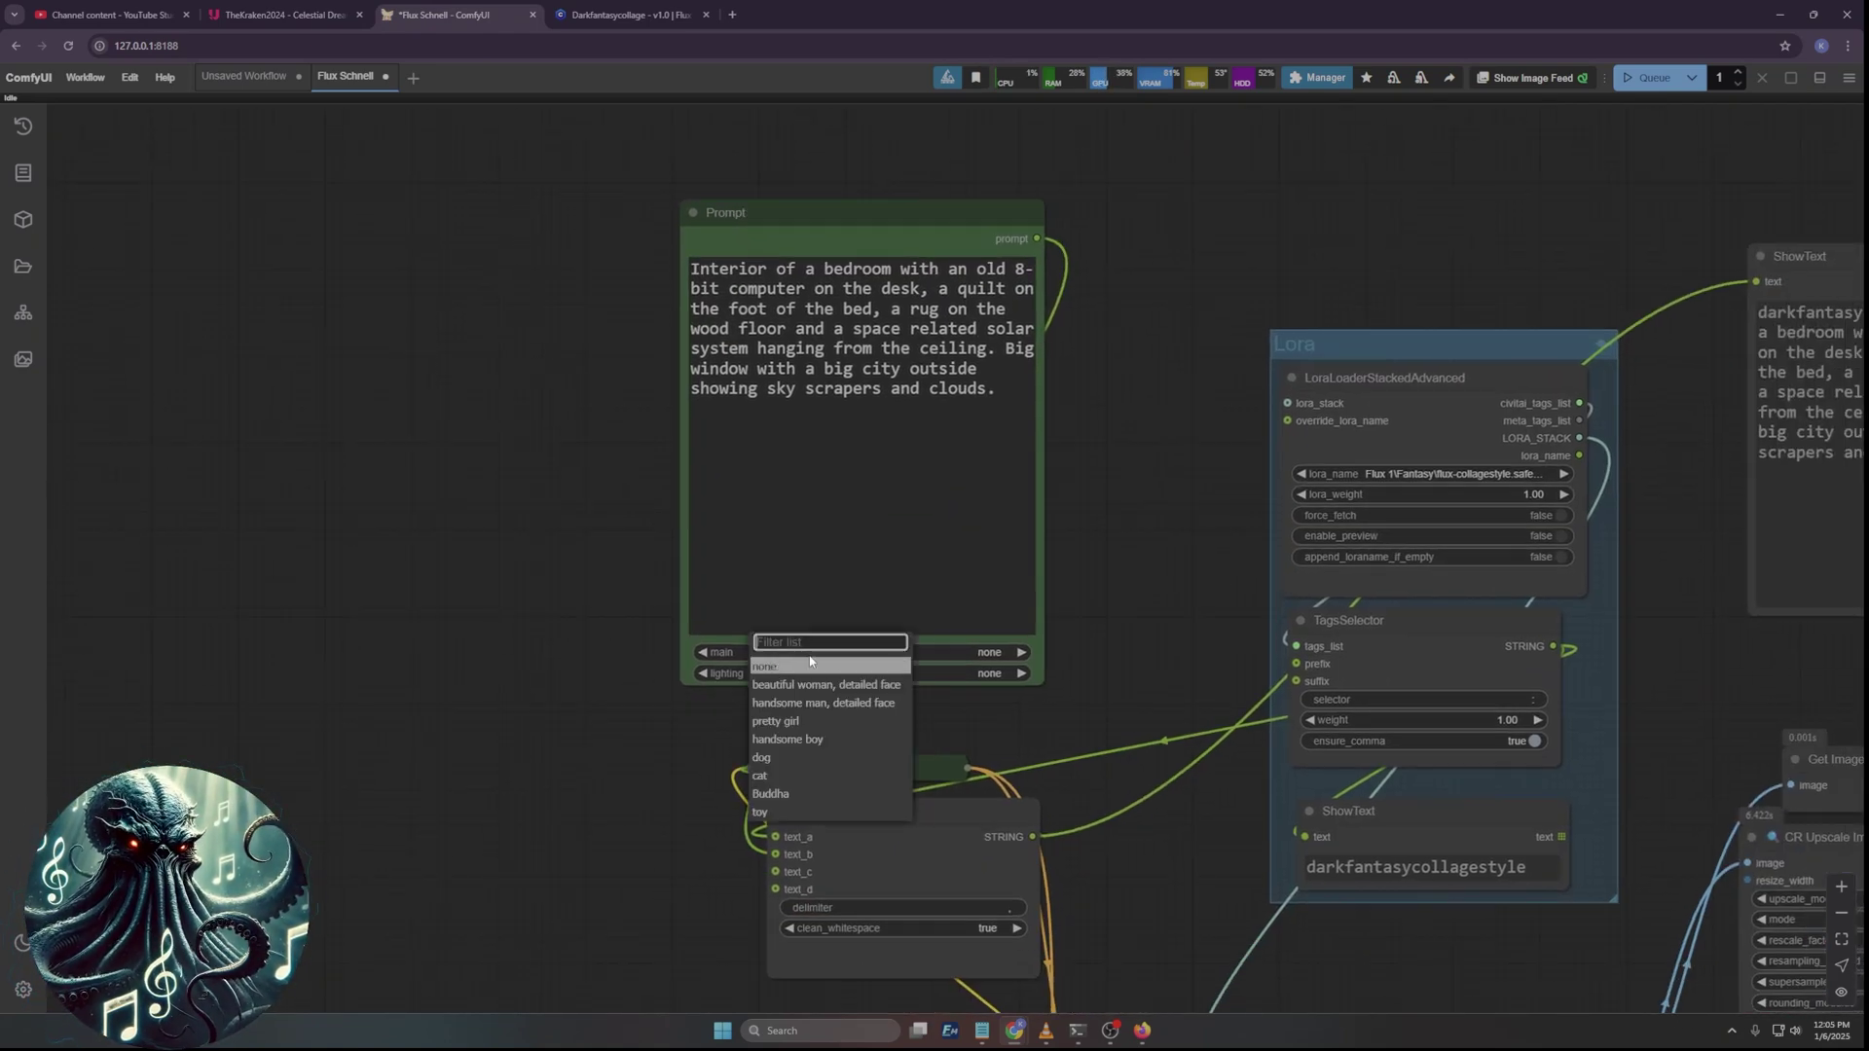
drag(513, 626, 518, 627)
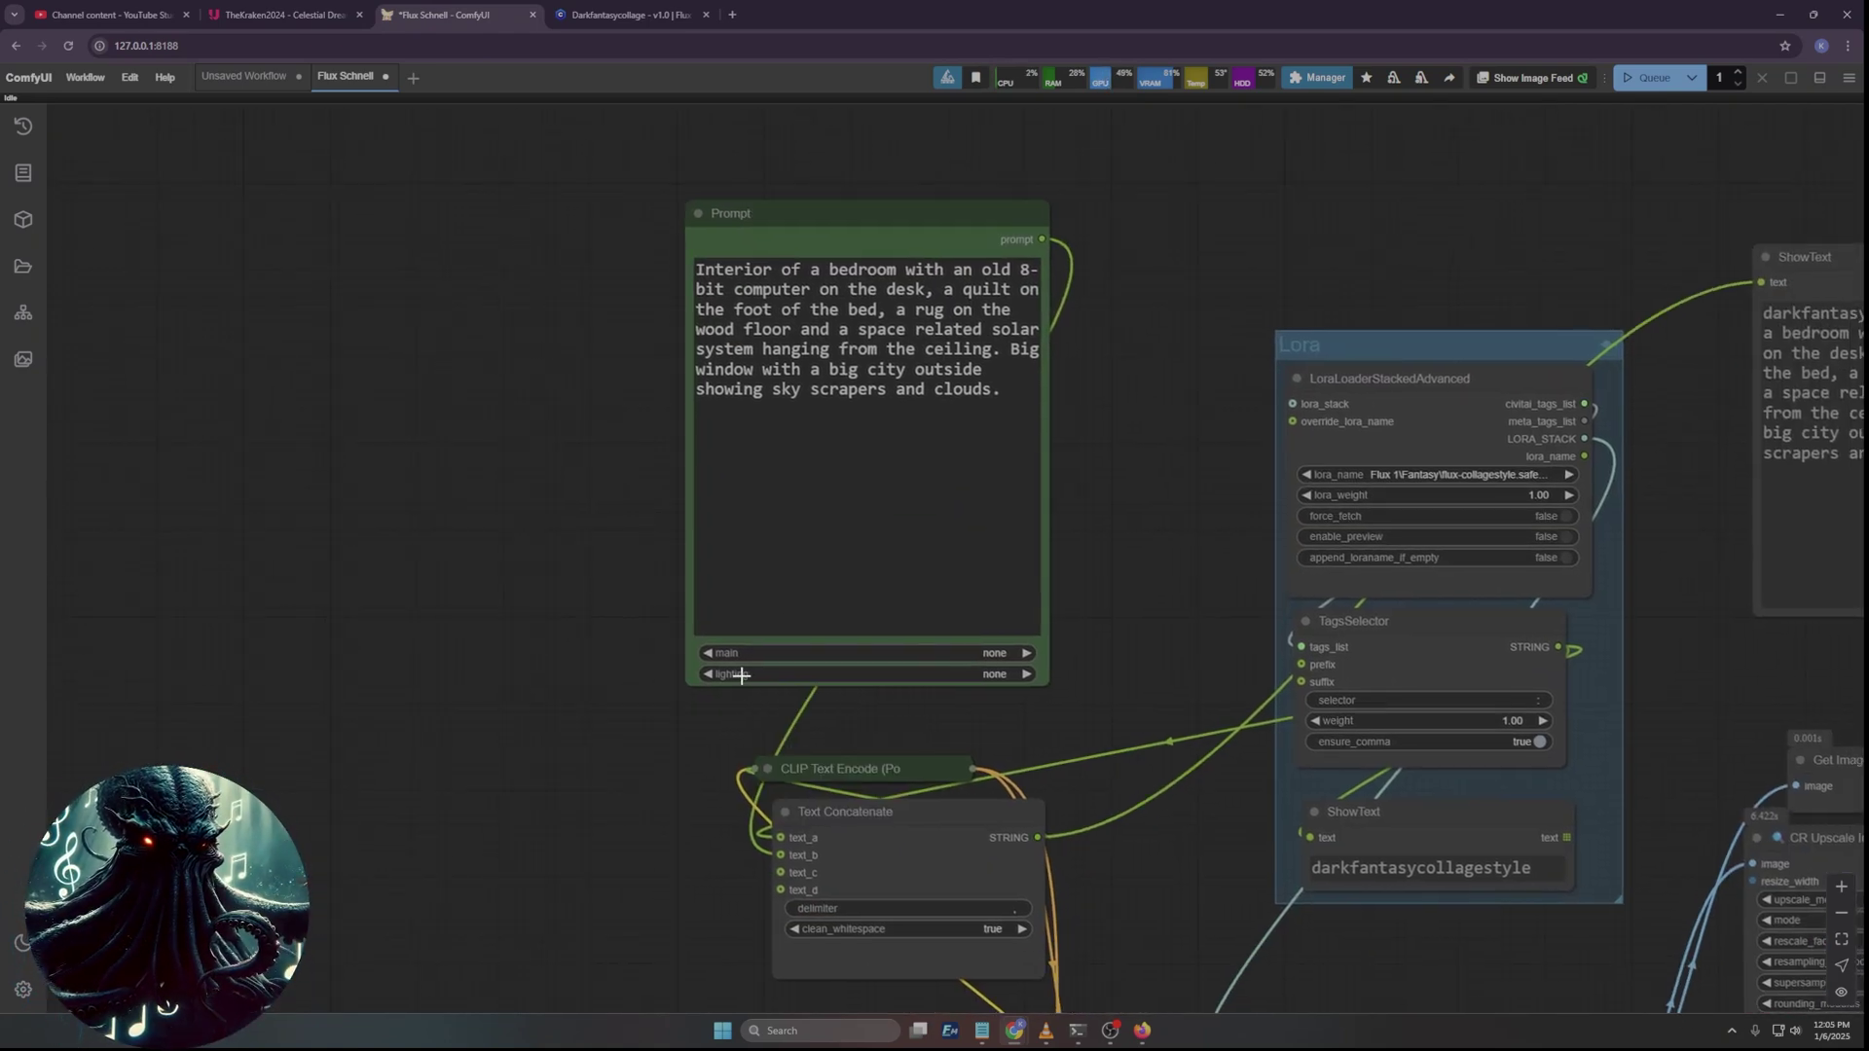
click(730, 672)
click(860, 689)
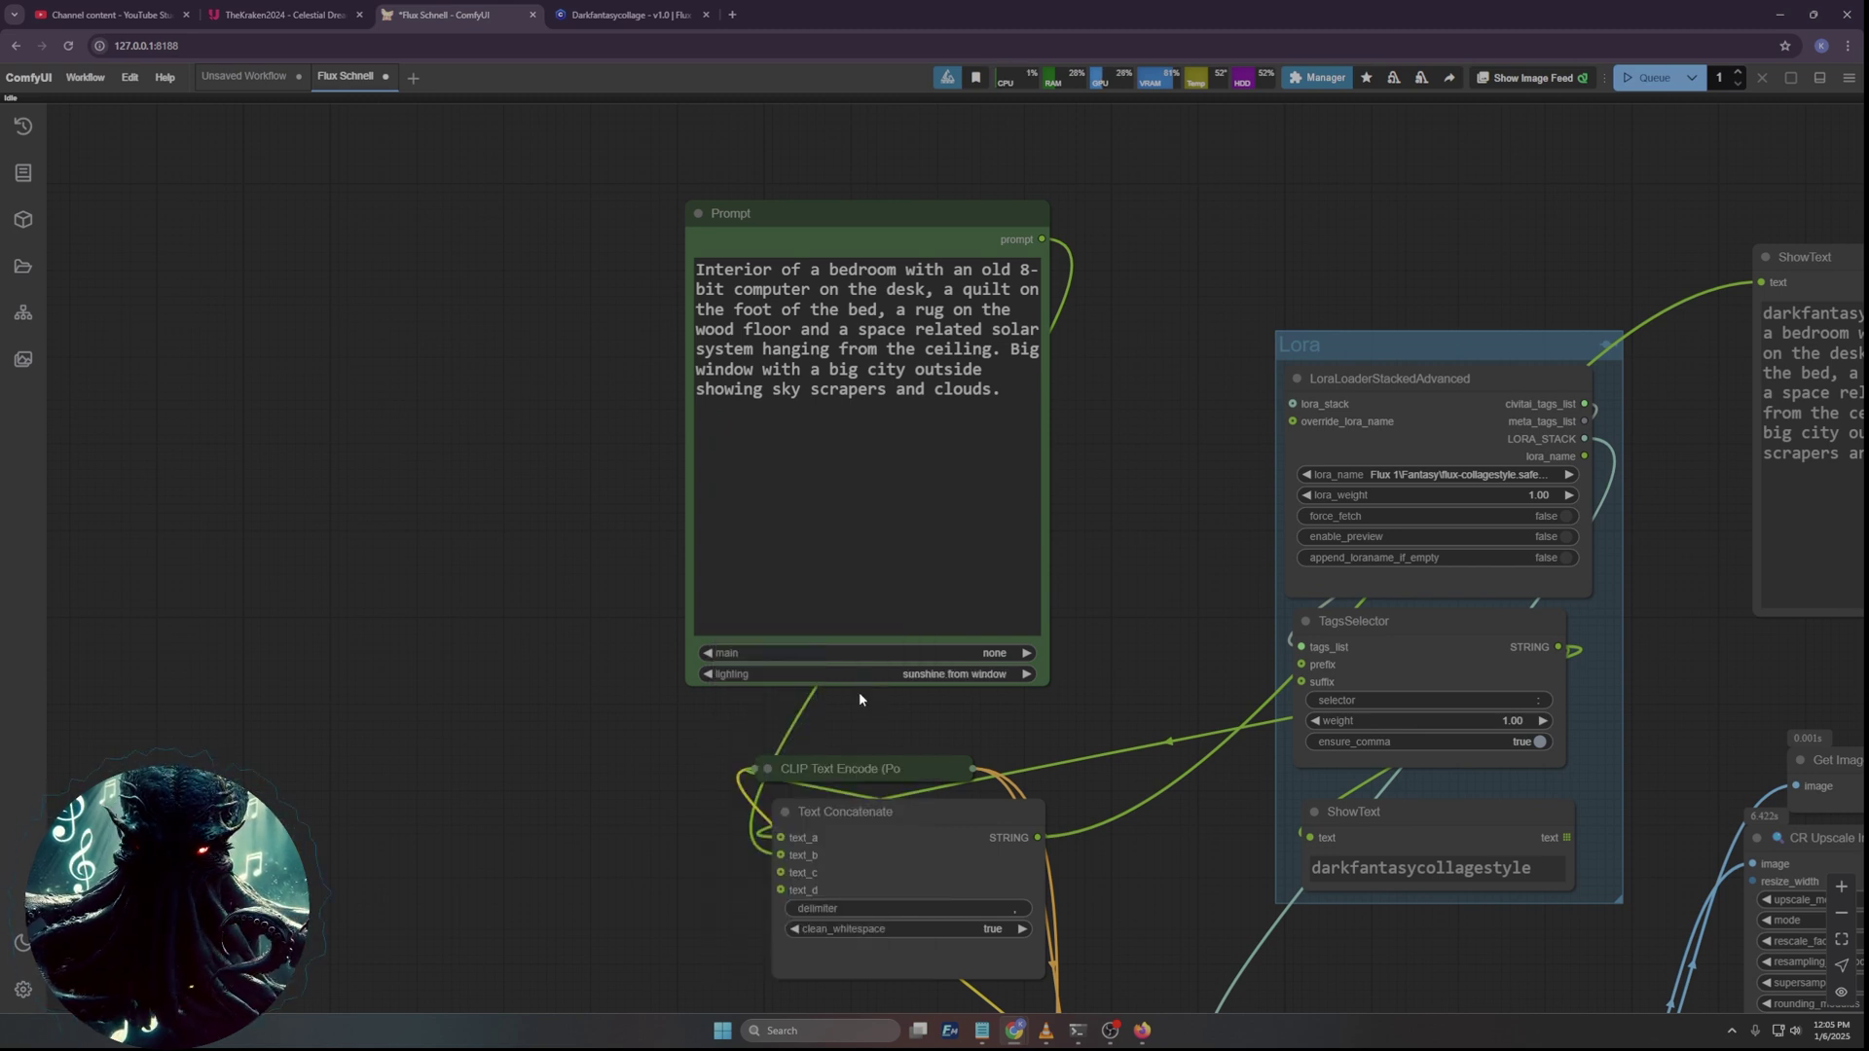
Insert 'photo-realistic' at the start of the bedroom prompt text.
click(700, 269)
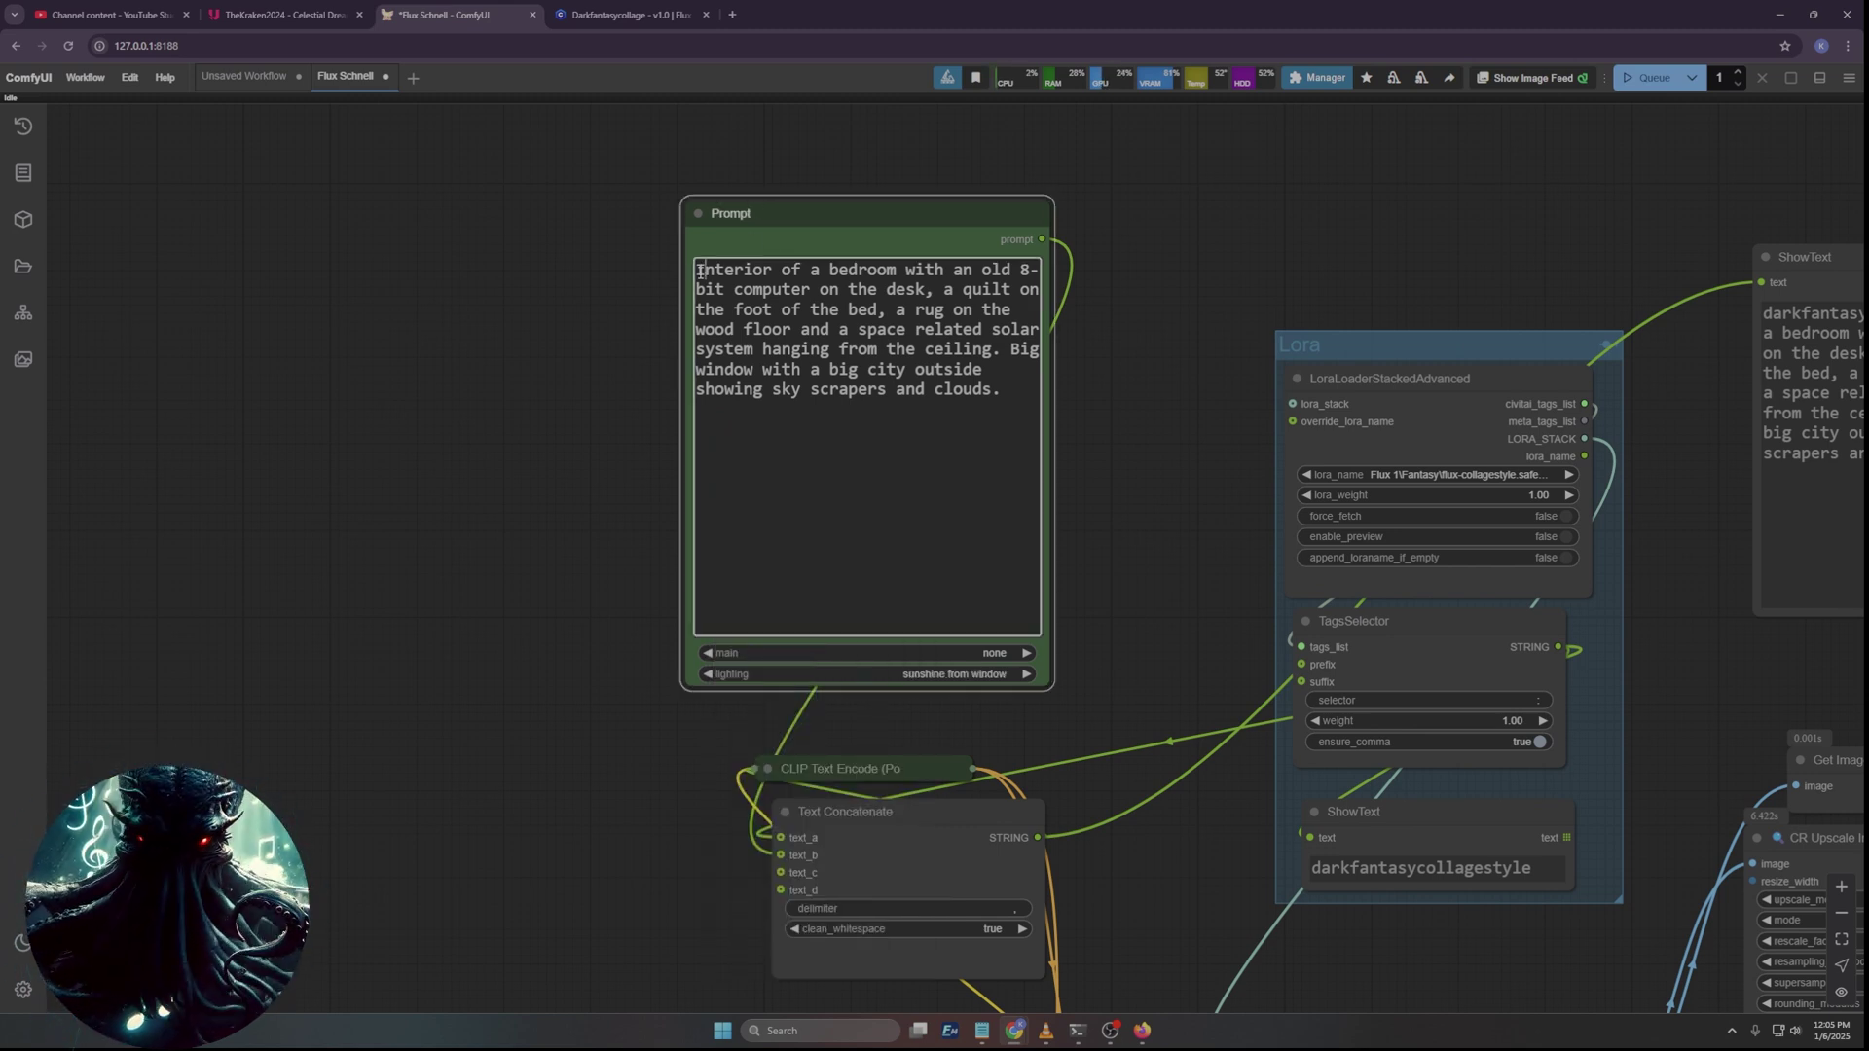
text(phoInterior)
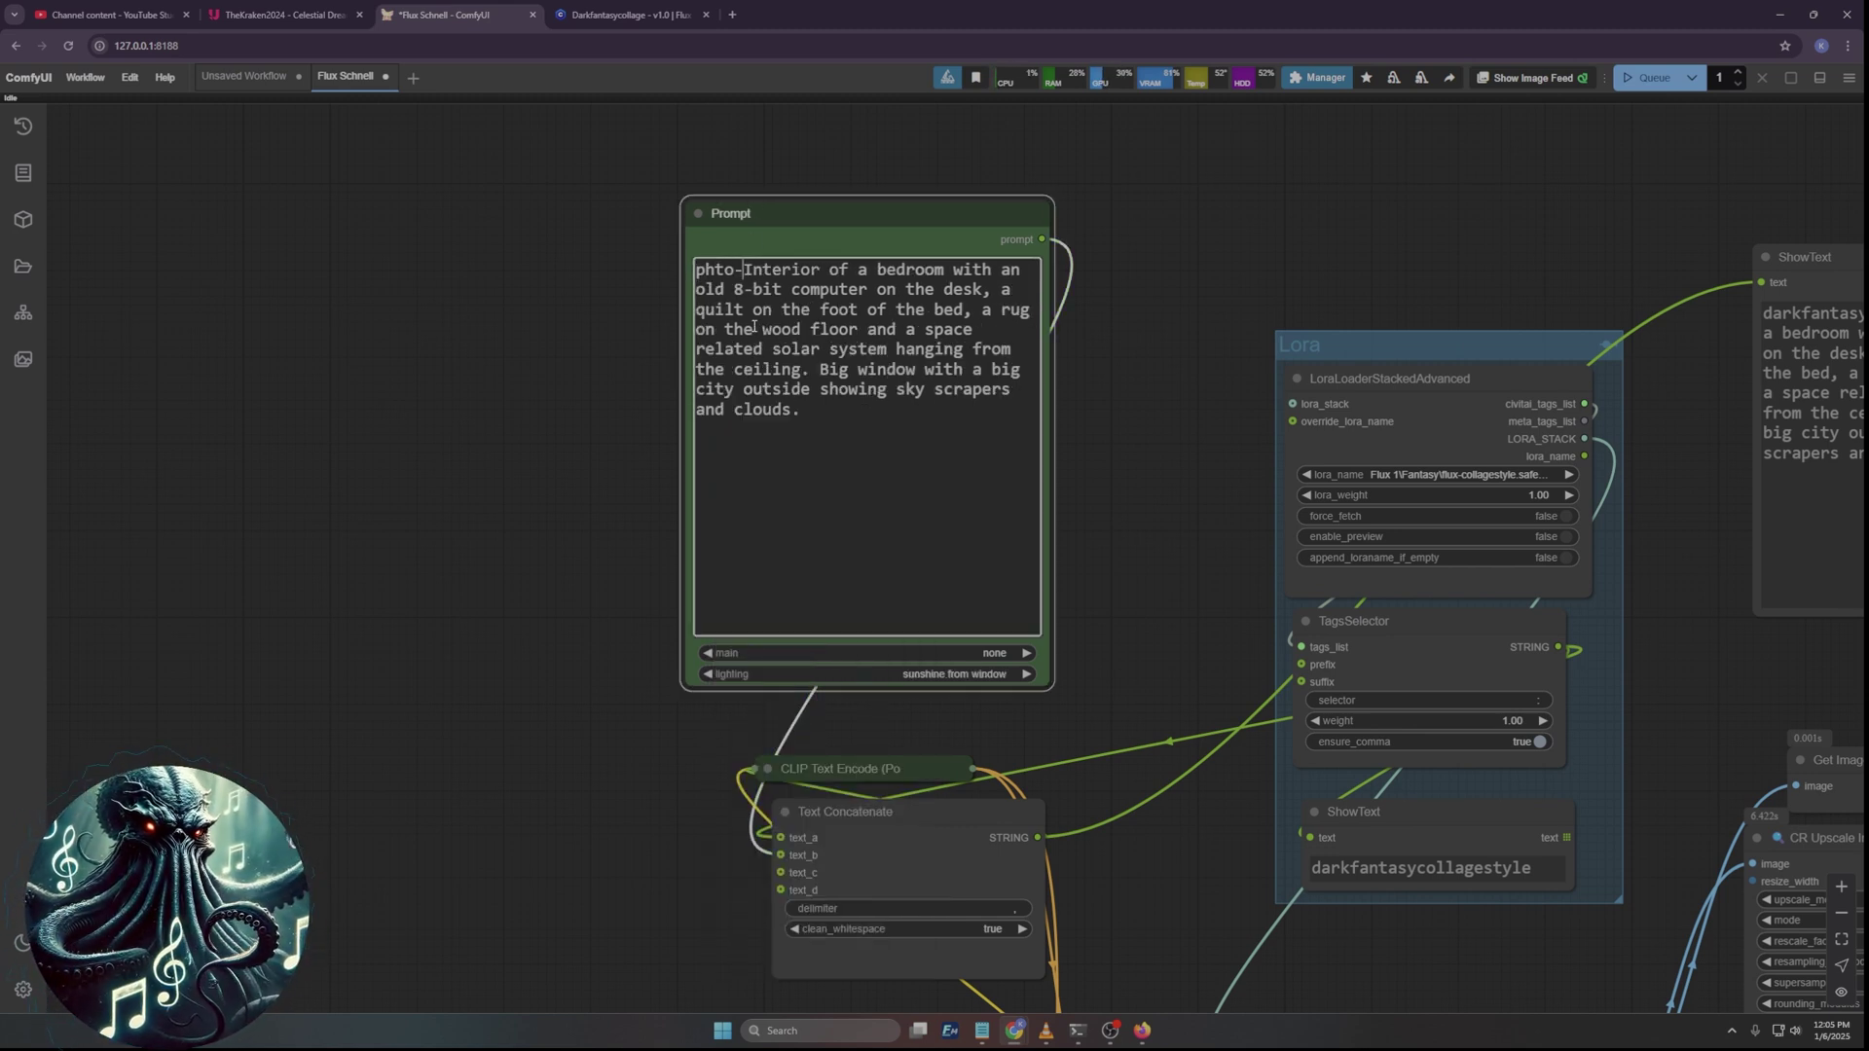
key(BackSpace)
key(BackSpace)
key(BackSpace)
key(BackSpace)
text(oto-realist)
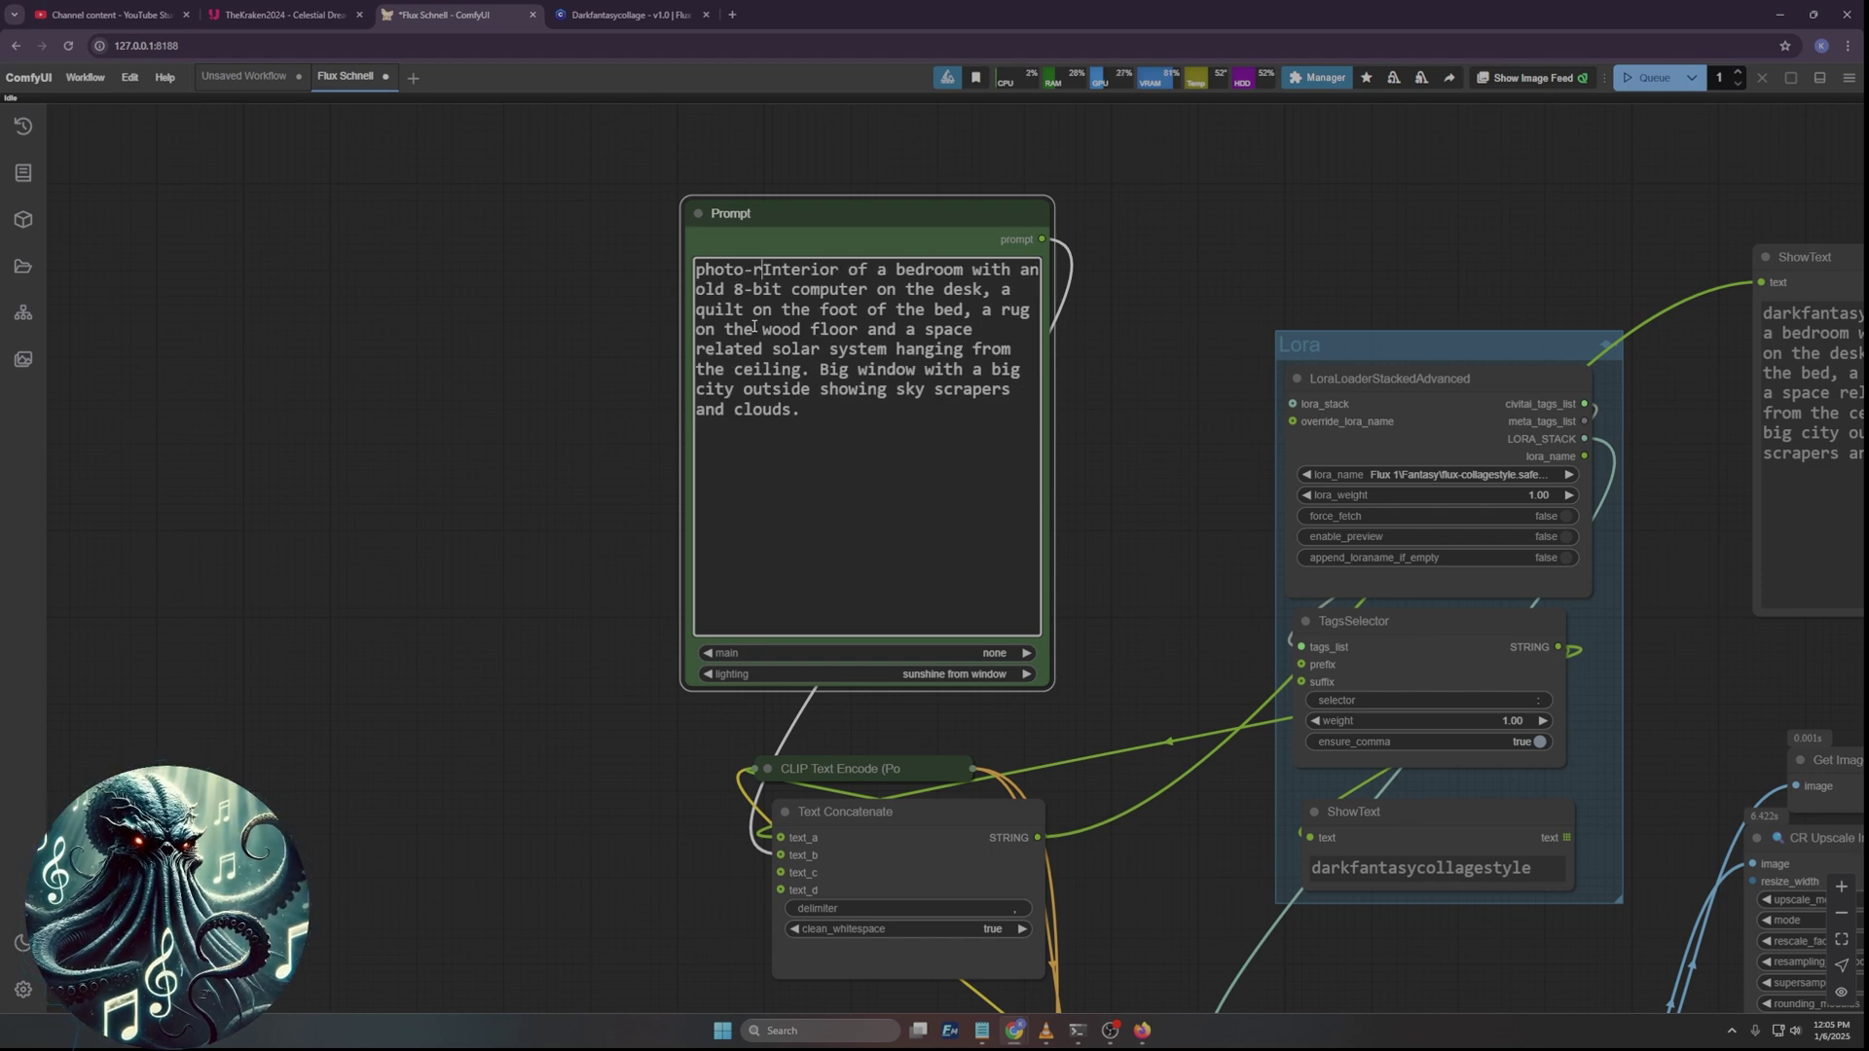
text(ic)
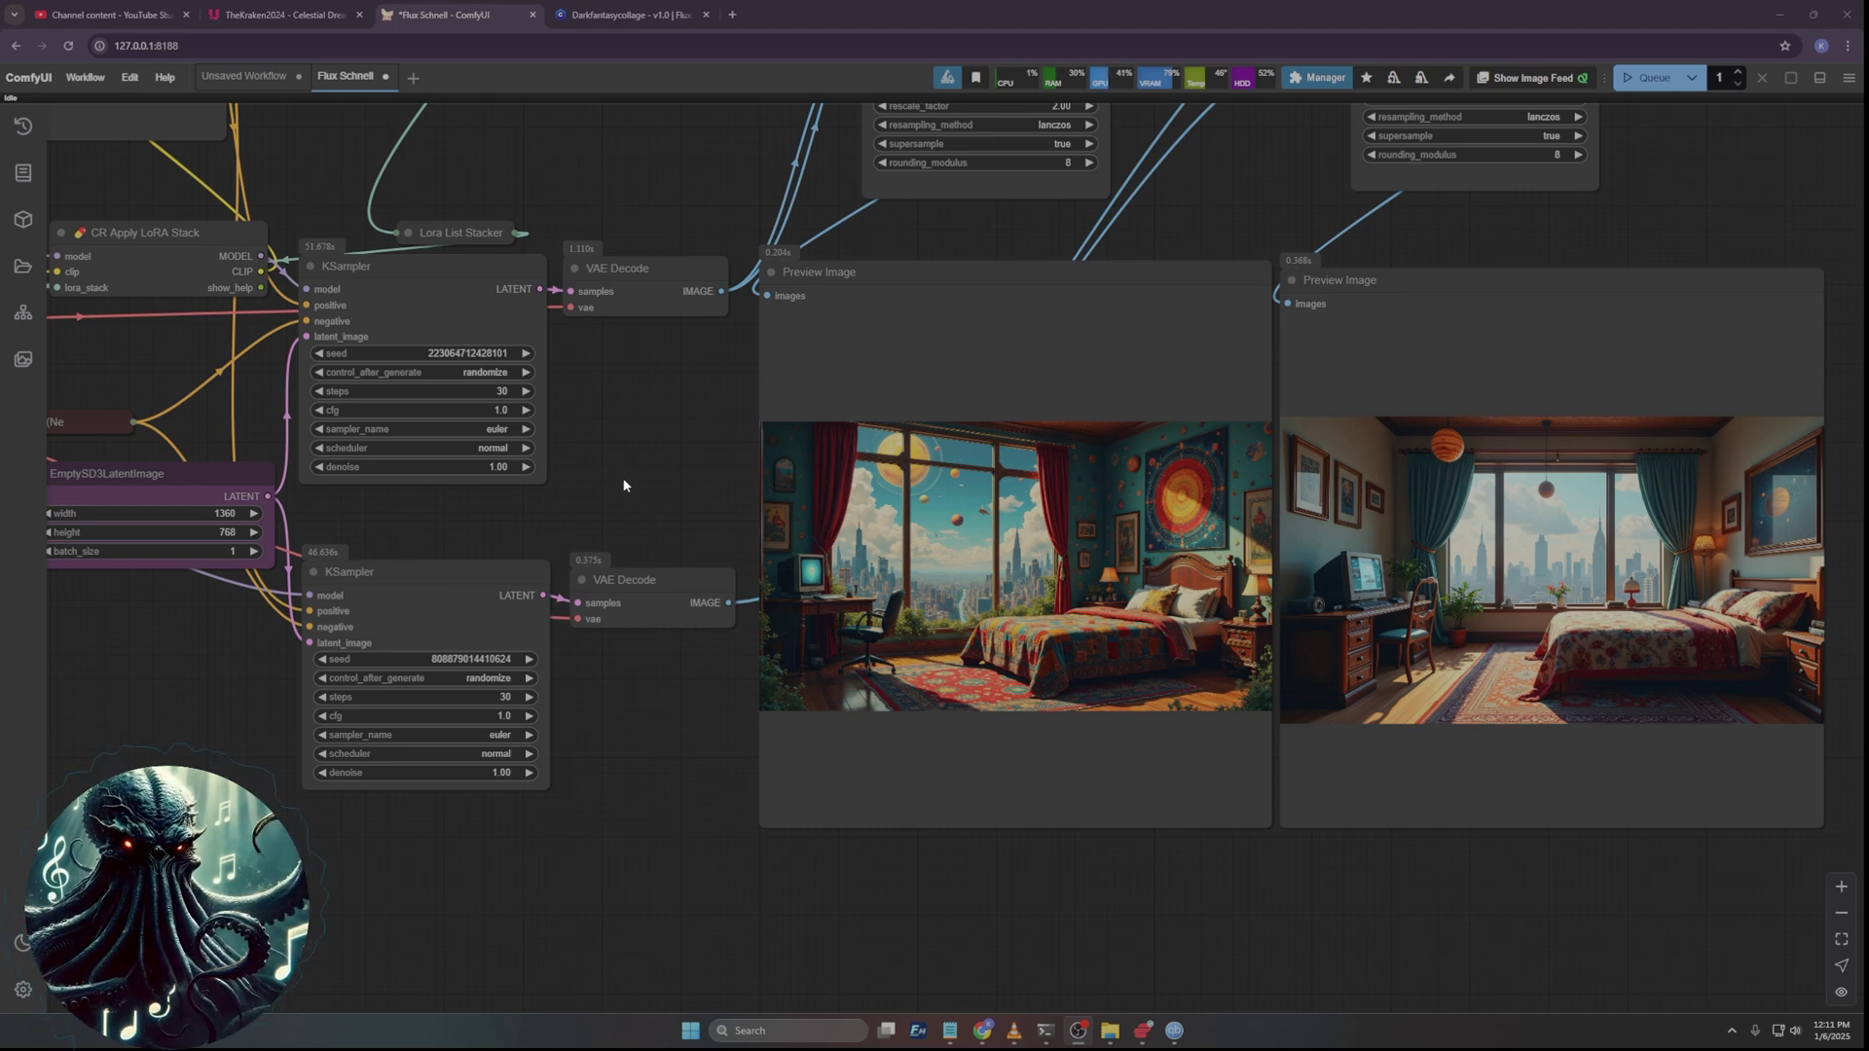
drag(650, 481, 390, 385)
scroll(894, 454, up, 9)
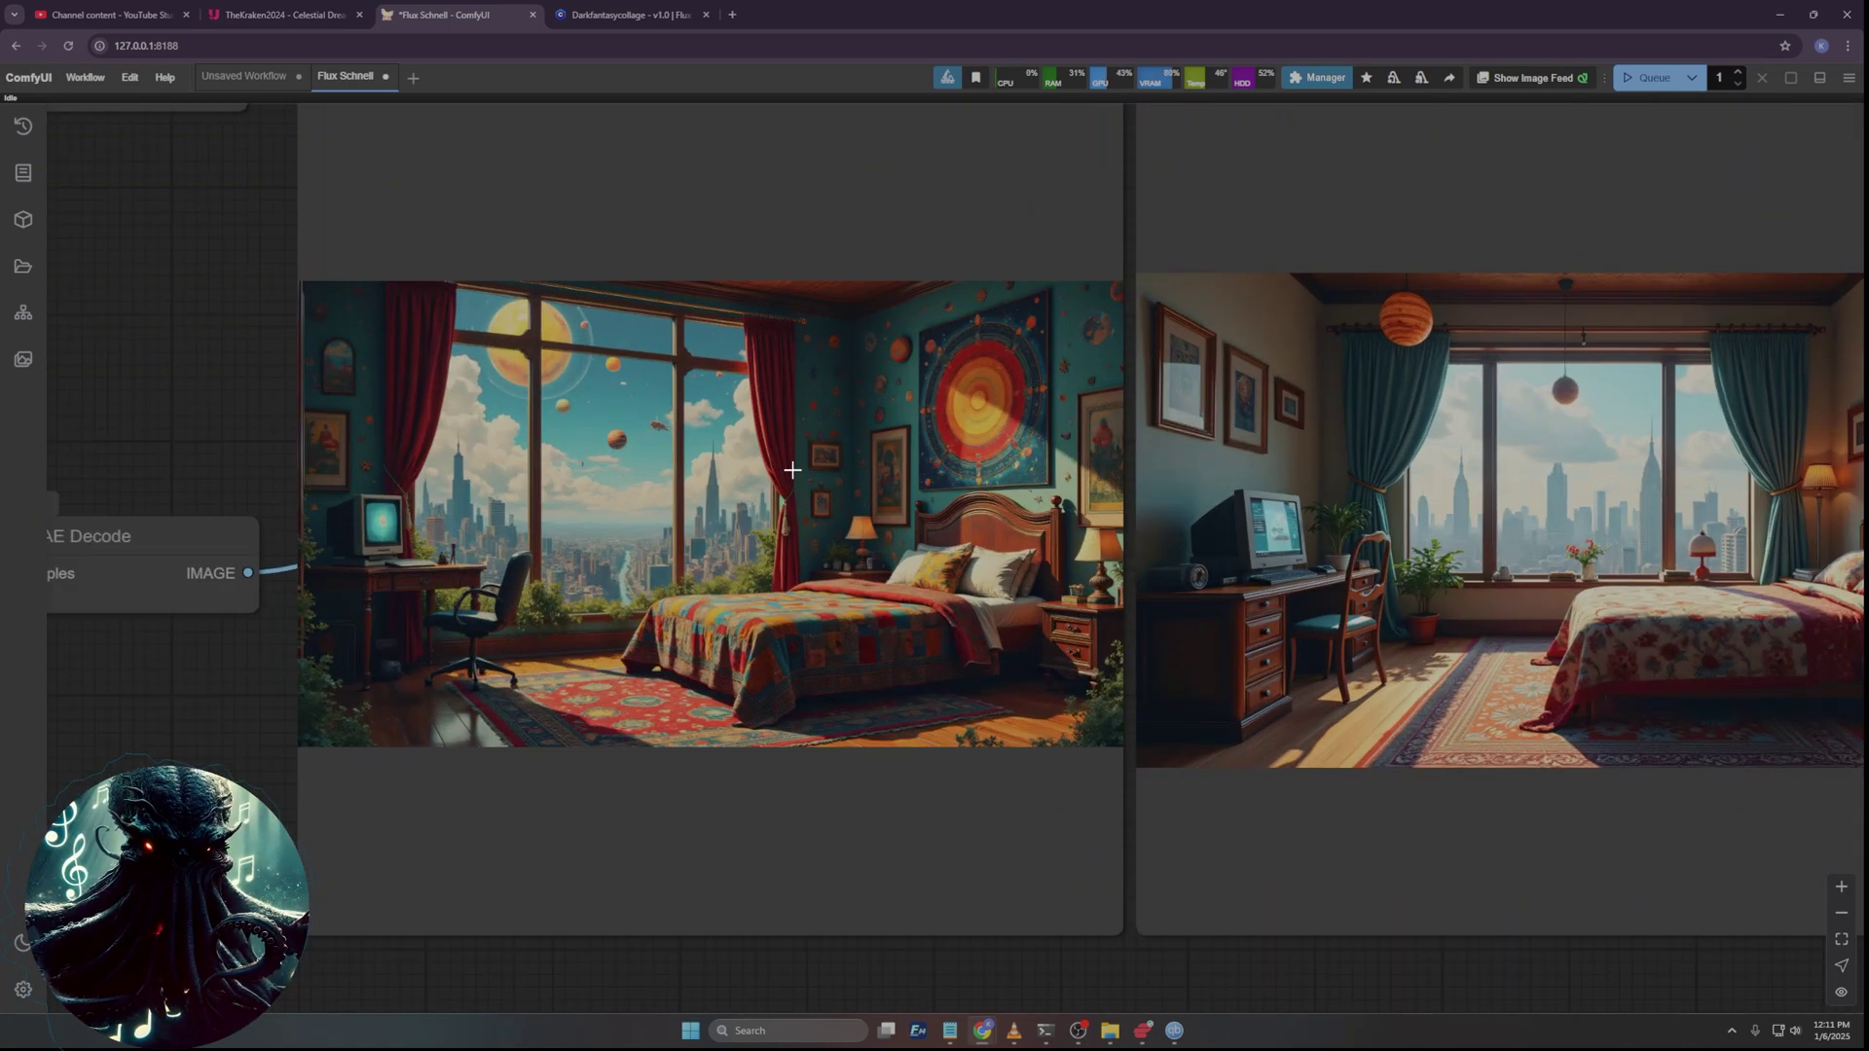
scroll(458, 513, down, 5)
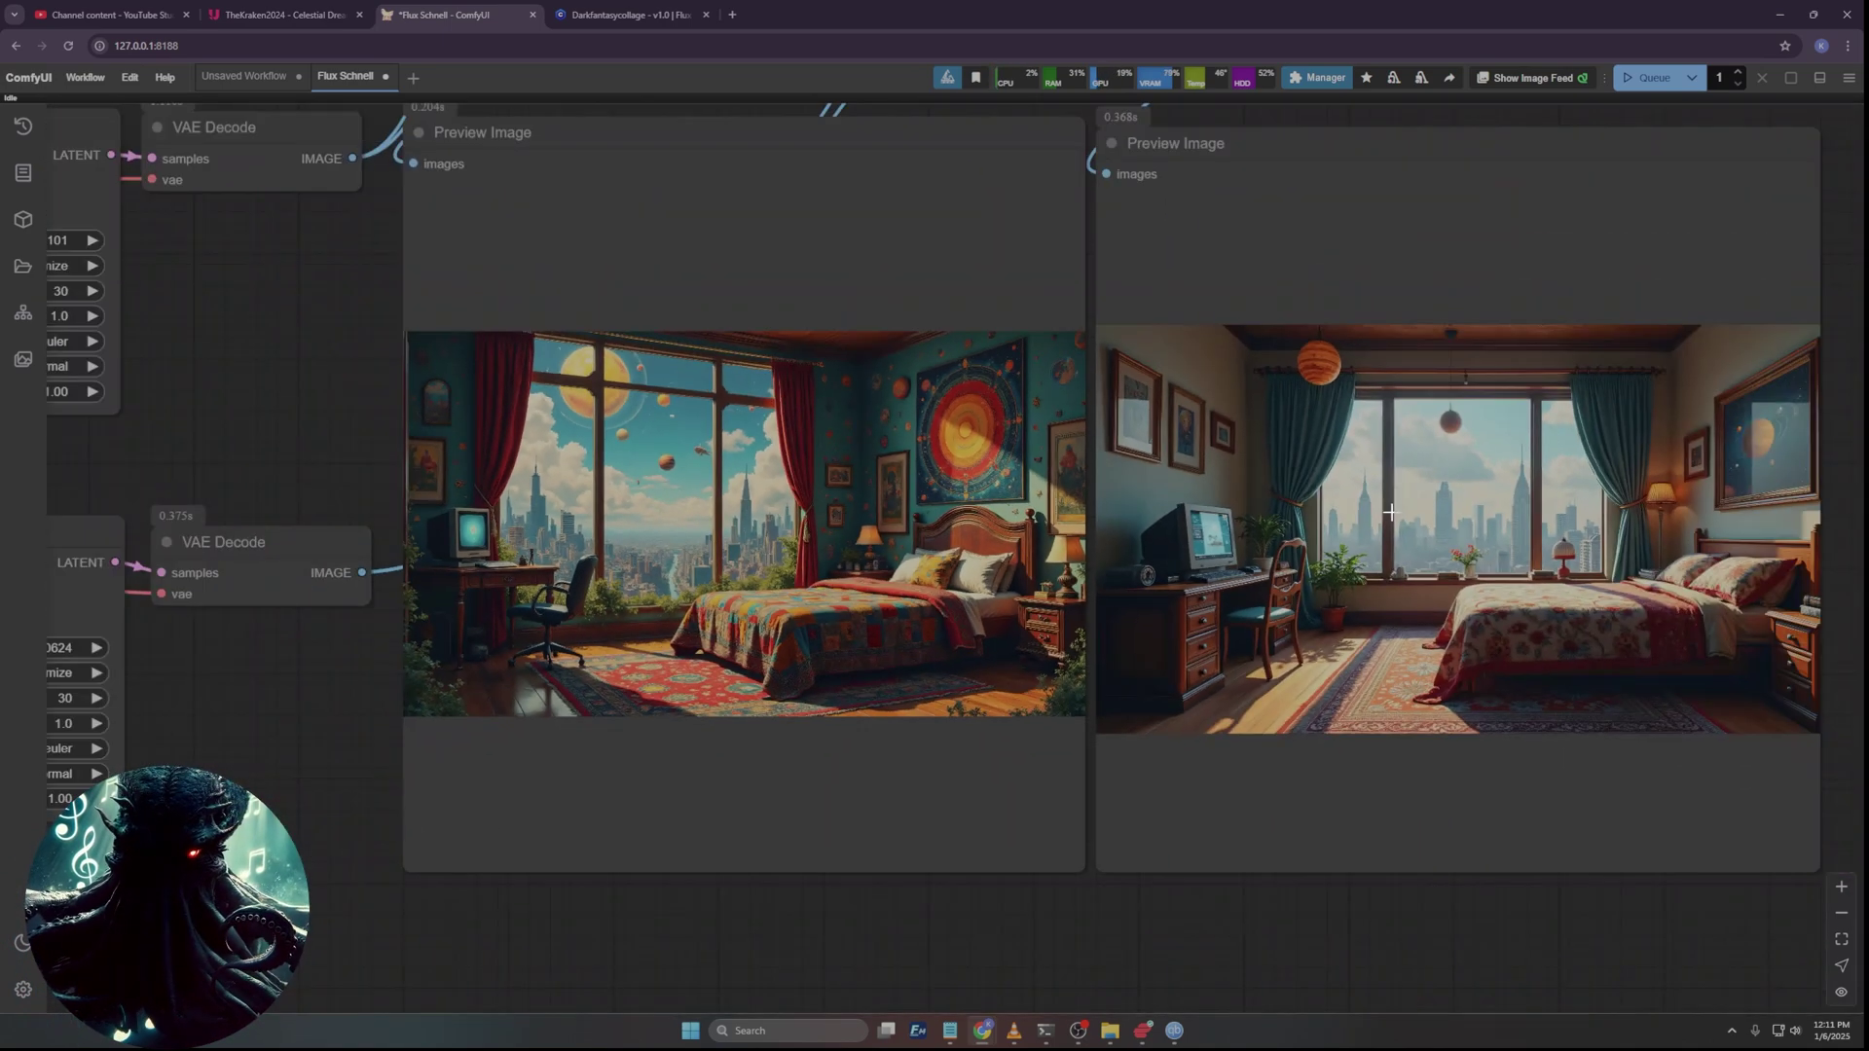
scroll(1635, 501, up, 8)
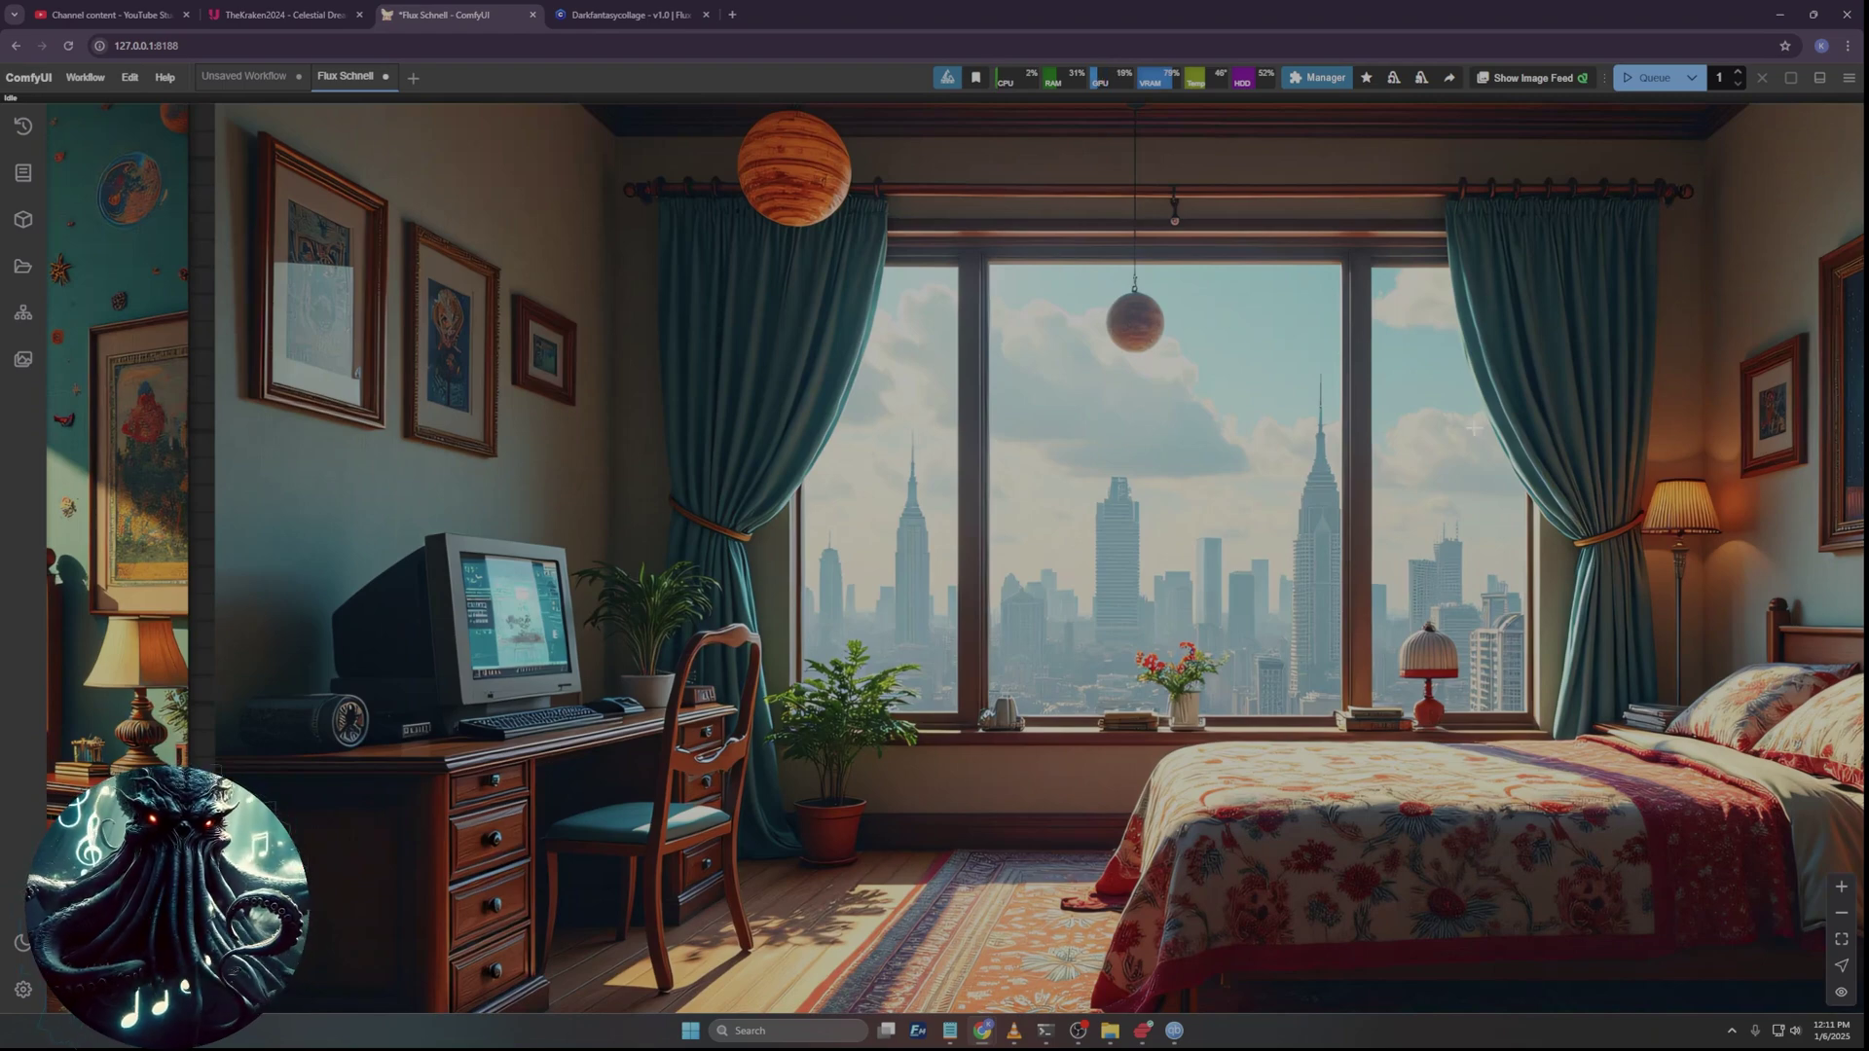
scroll(1168, 545, down, 6)
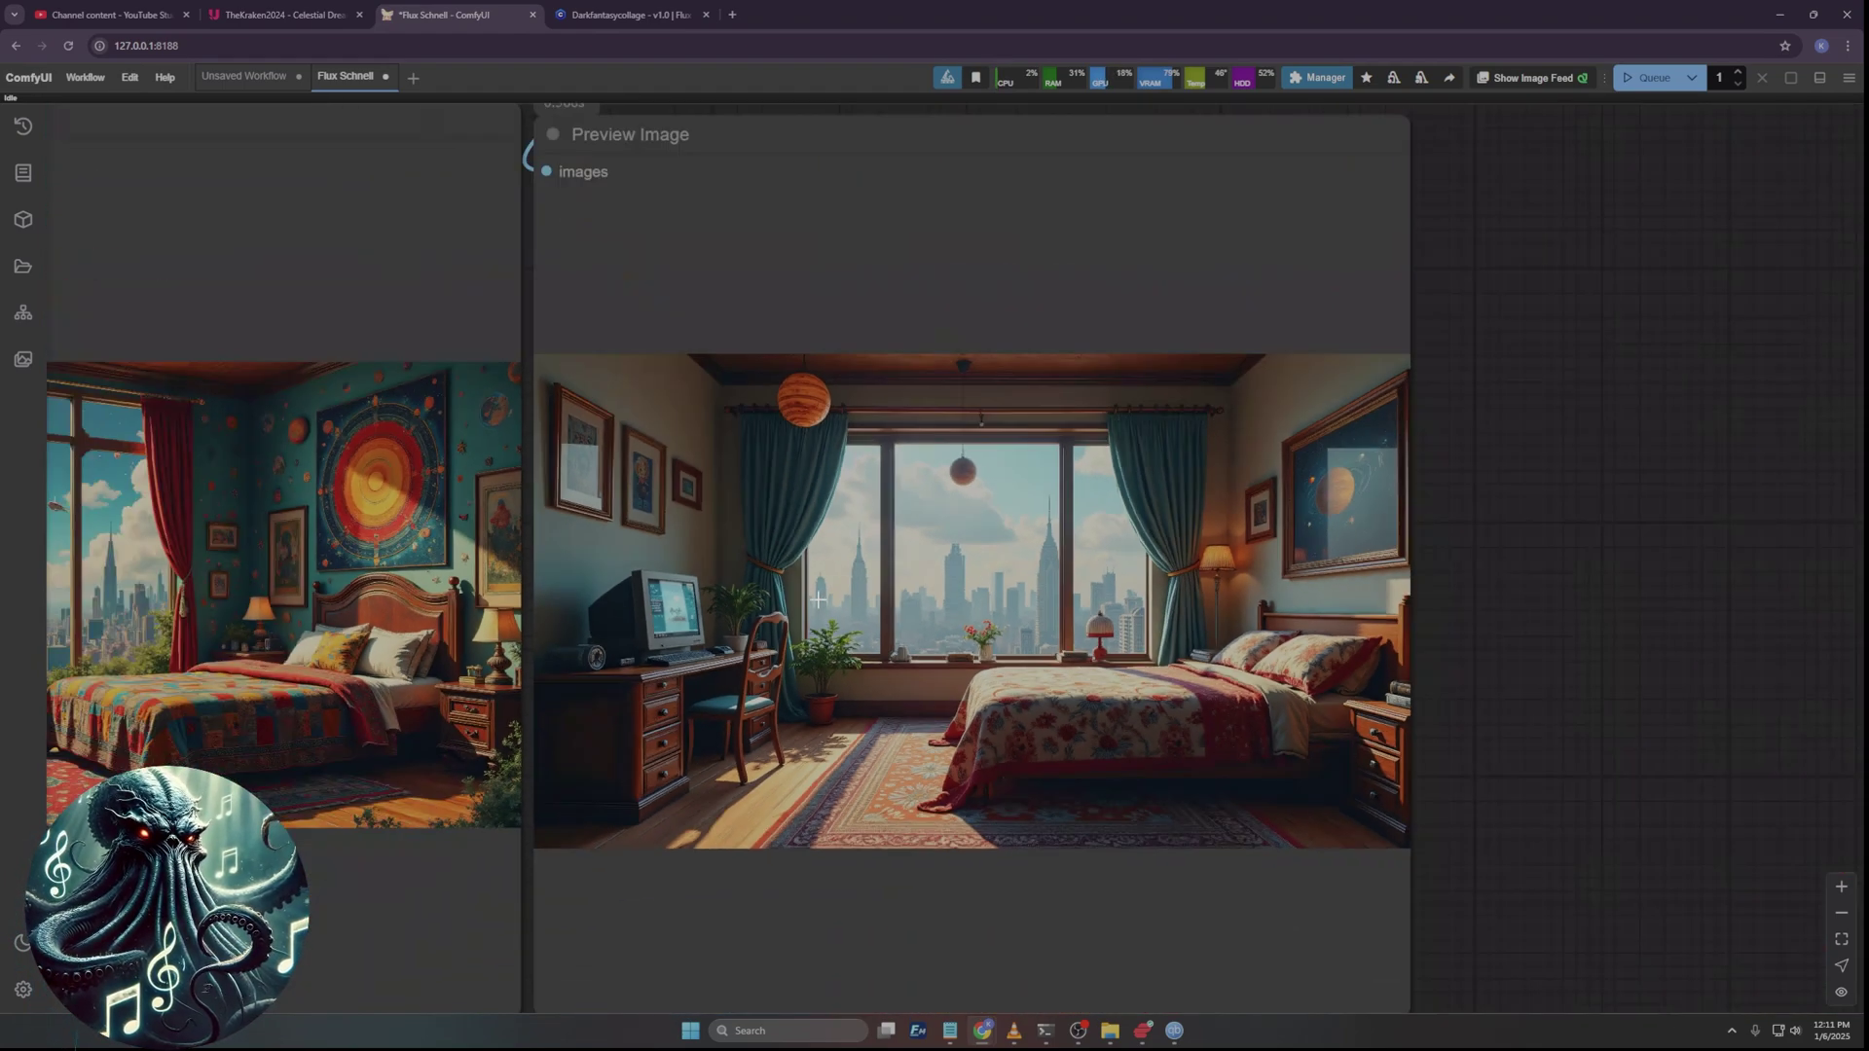
scroll(292, 598, up, 3)
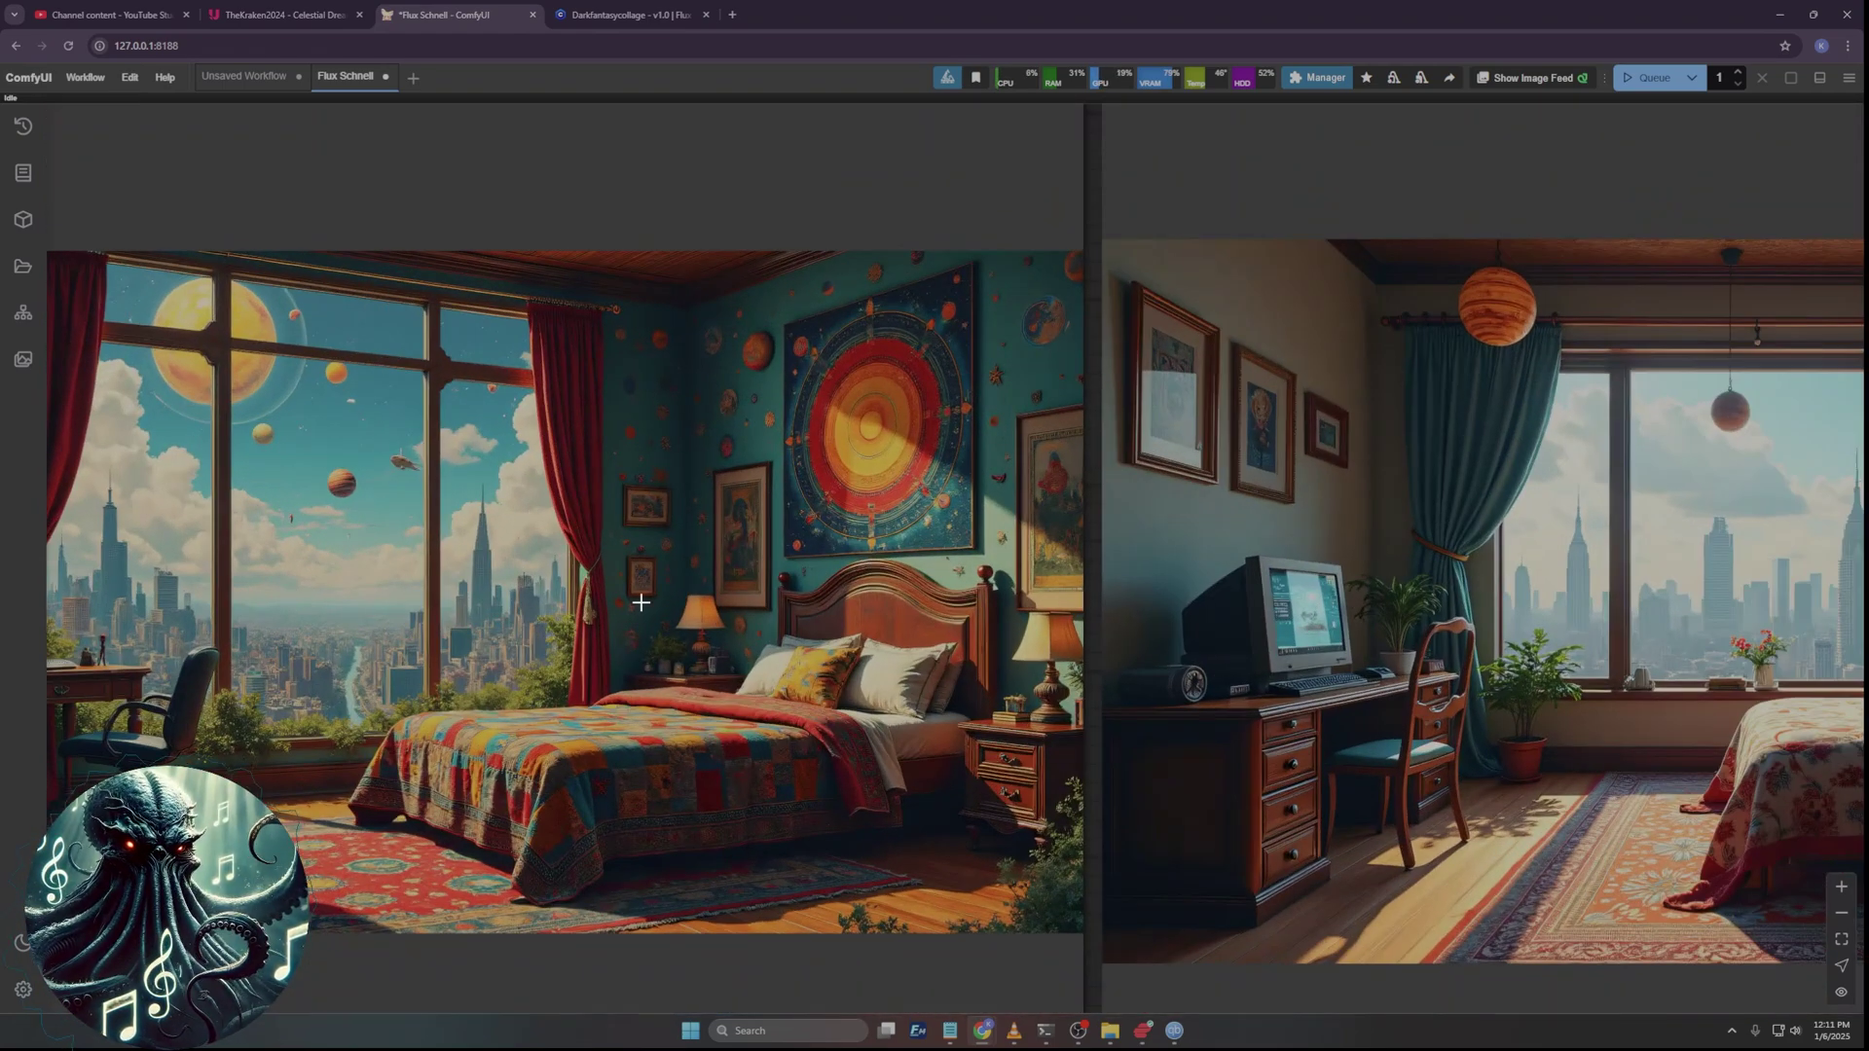
scroll(536, 505, down, 6)
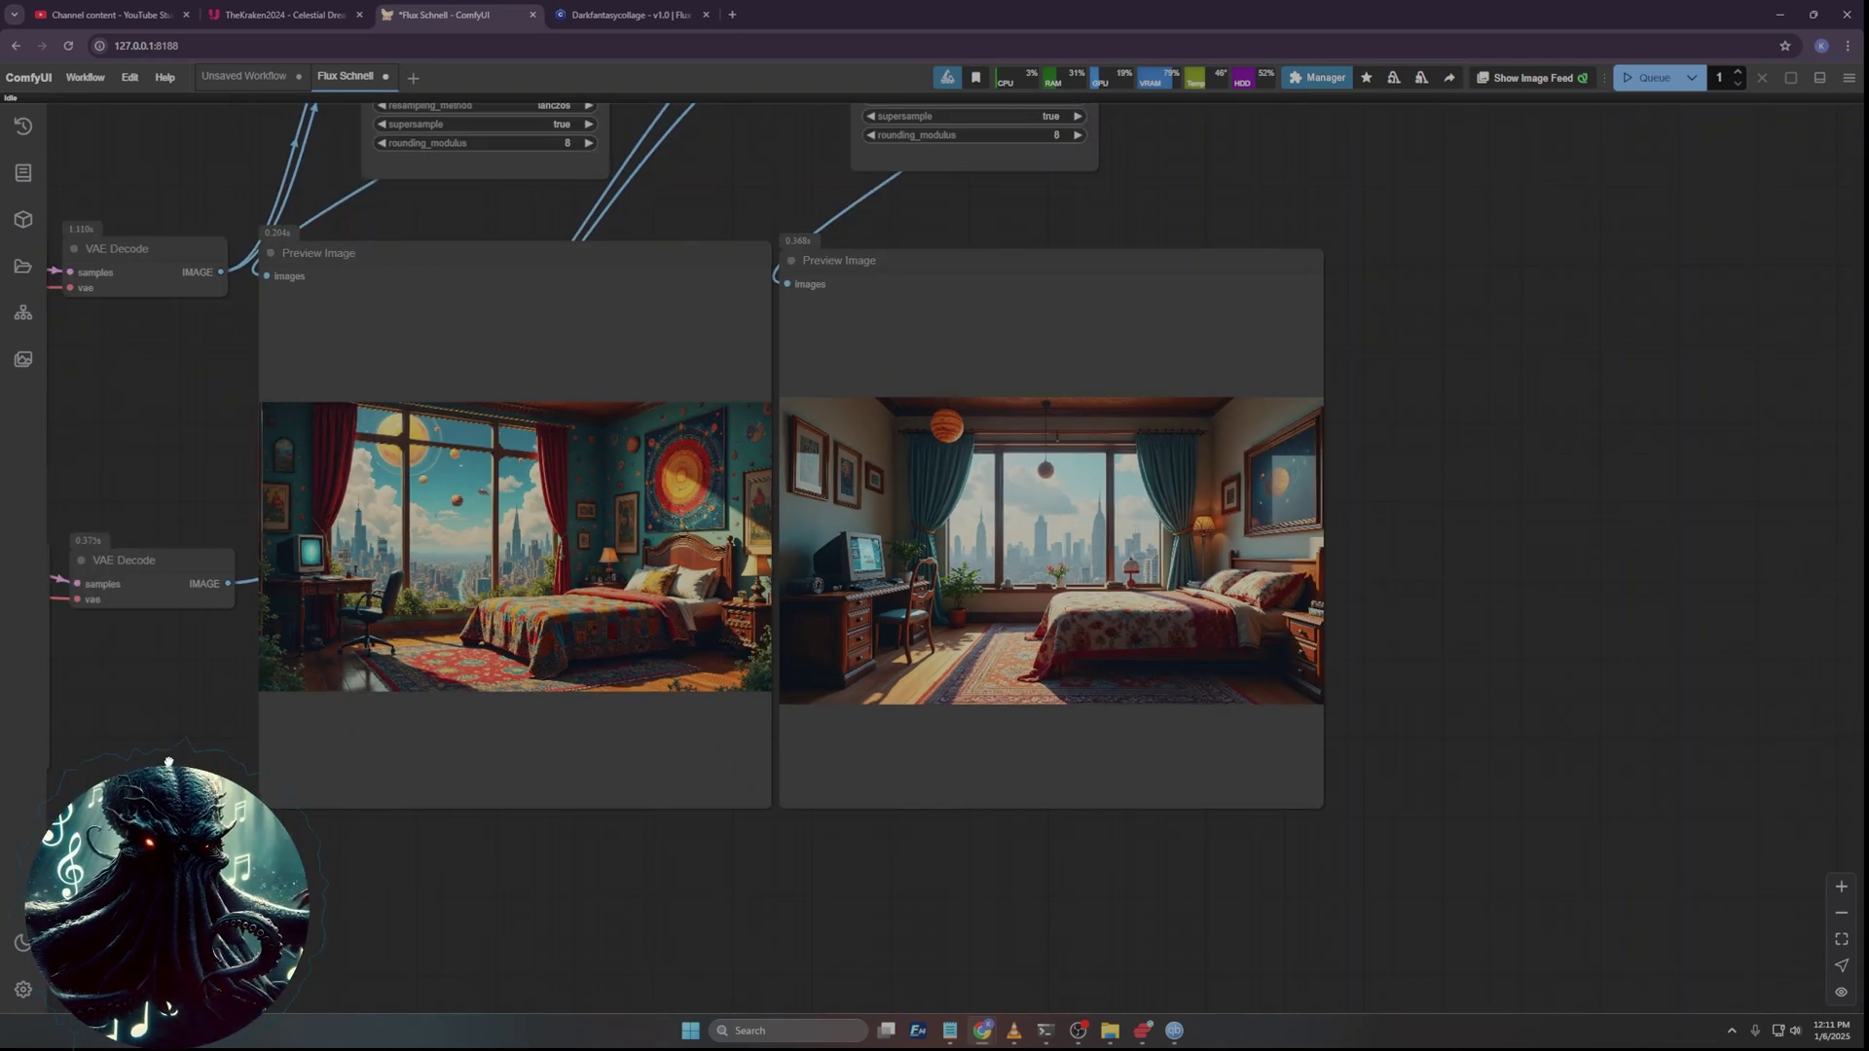
scroll(471, 784, down, 8)
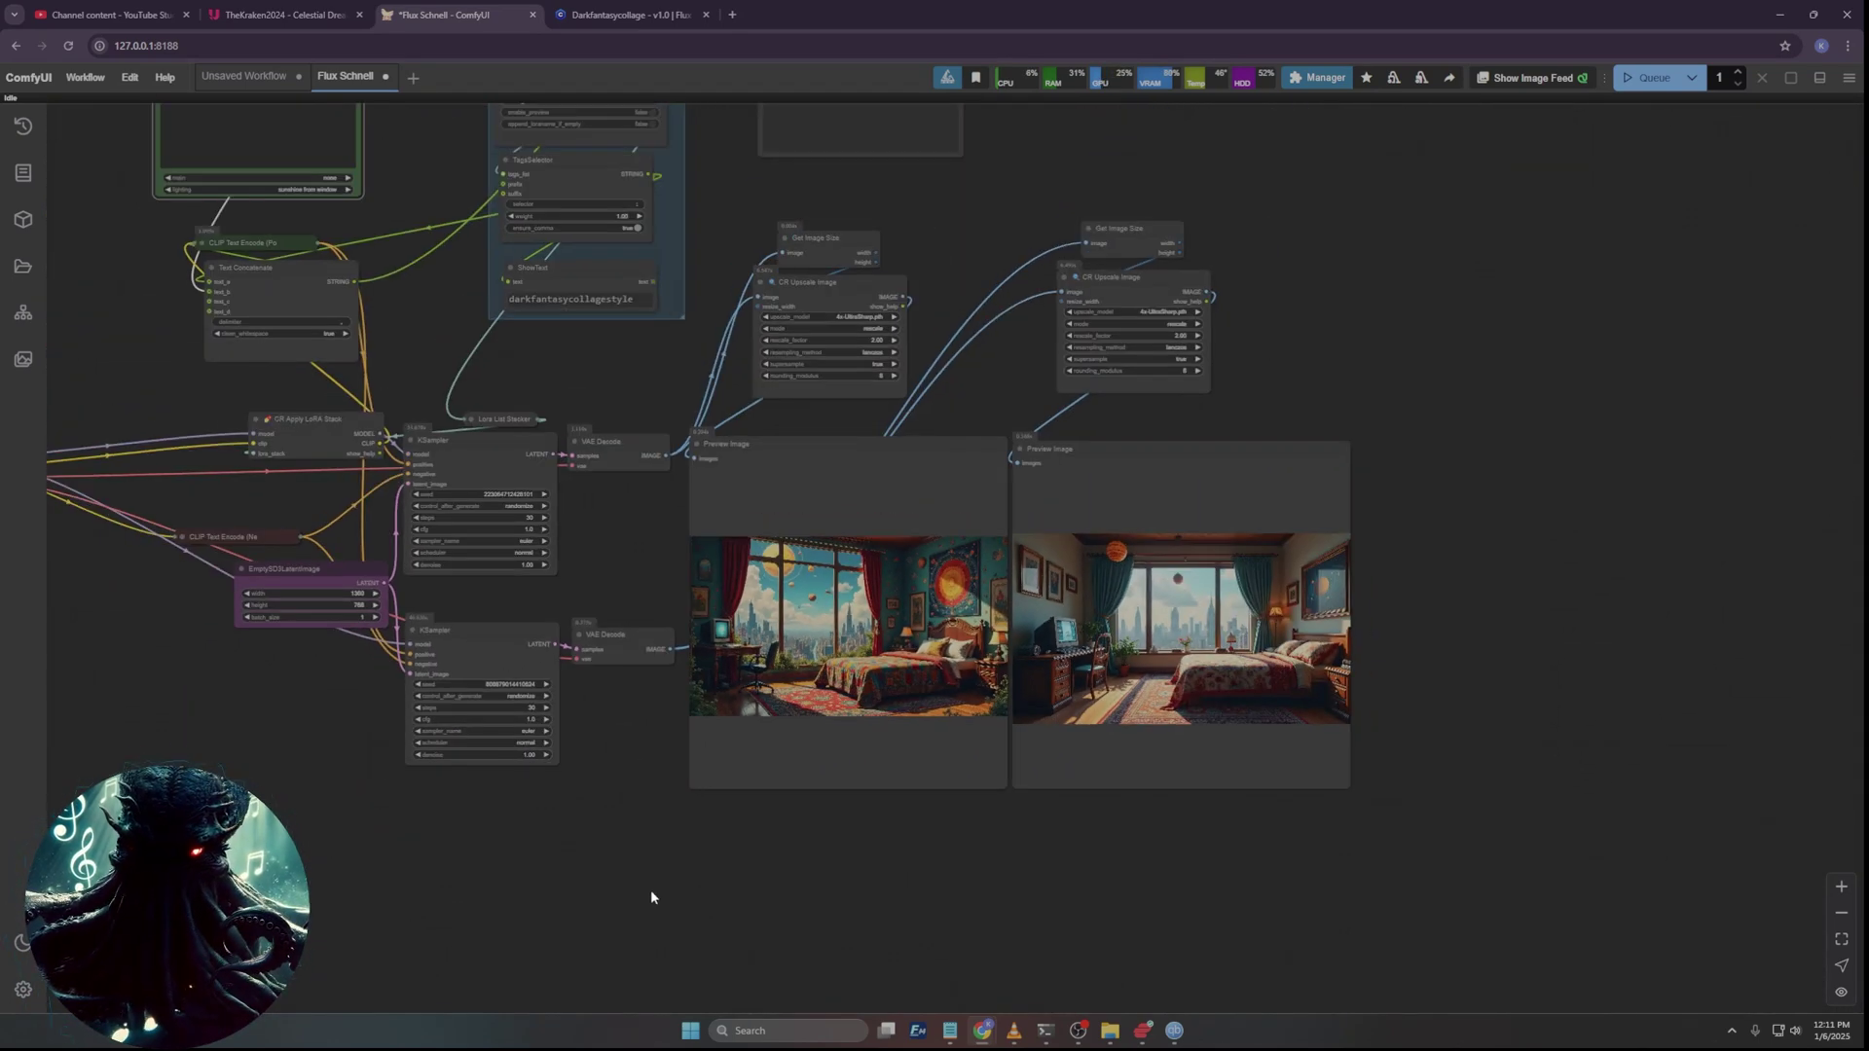
drag(290, 790, 692, 1003)
drag(458, 553, 420, 662)
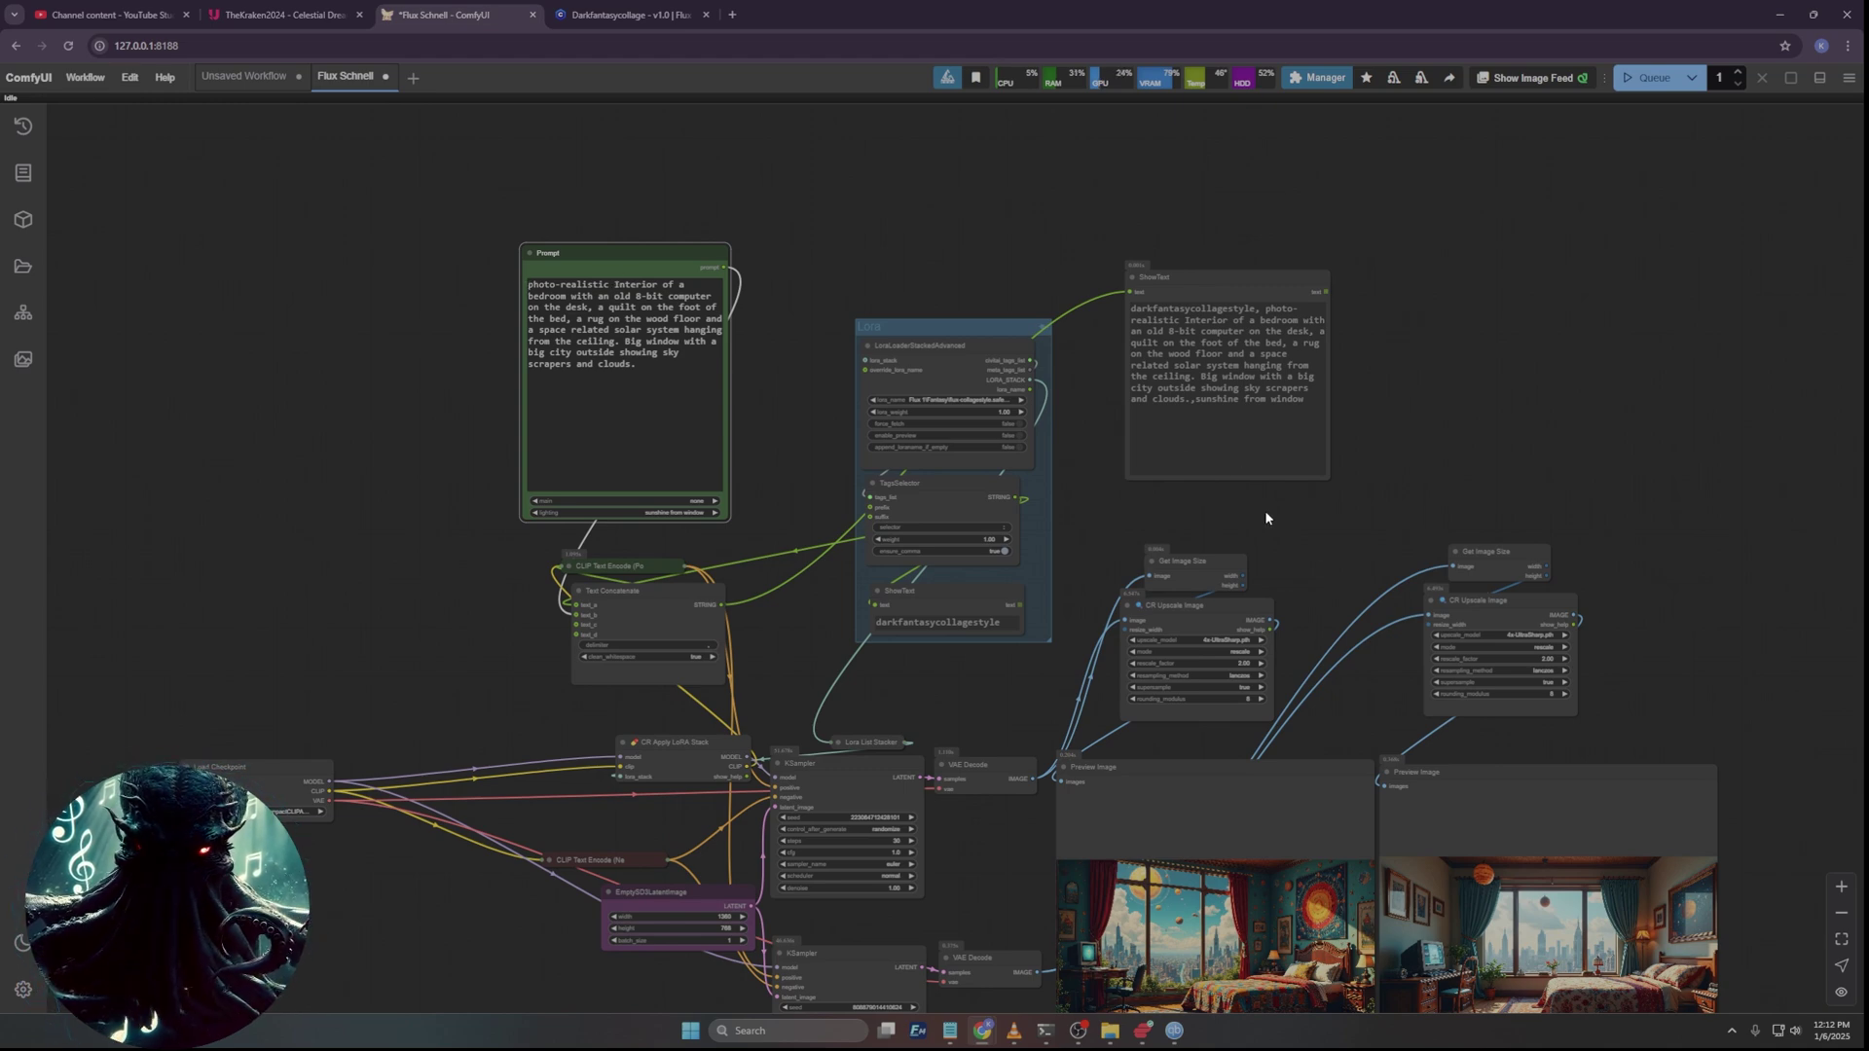
drag(1264, 517, 679, 296)
scroll(877, 827, up, 11)
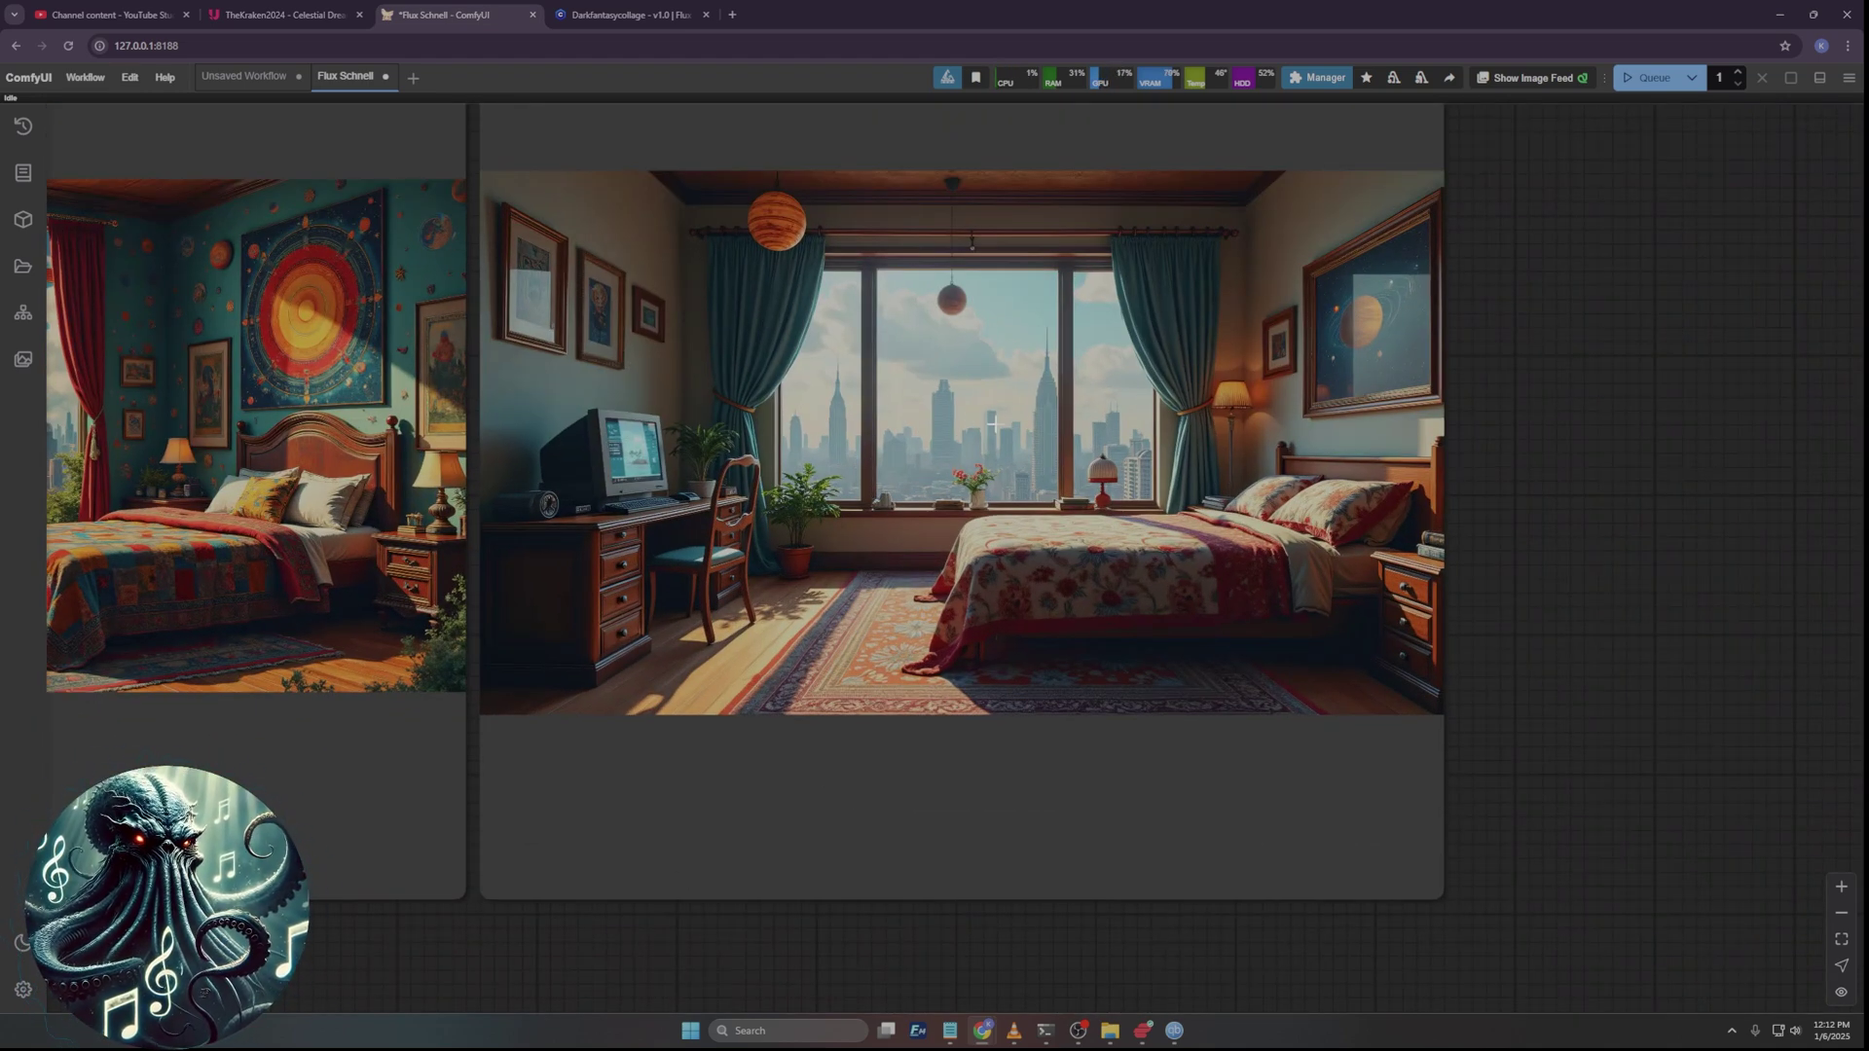
drag(387, 984, 1065, 968)
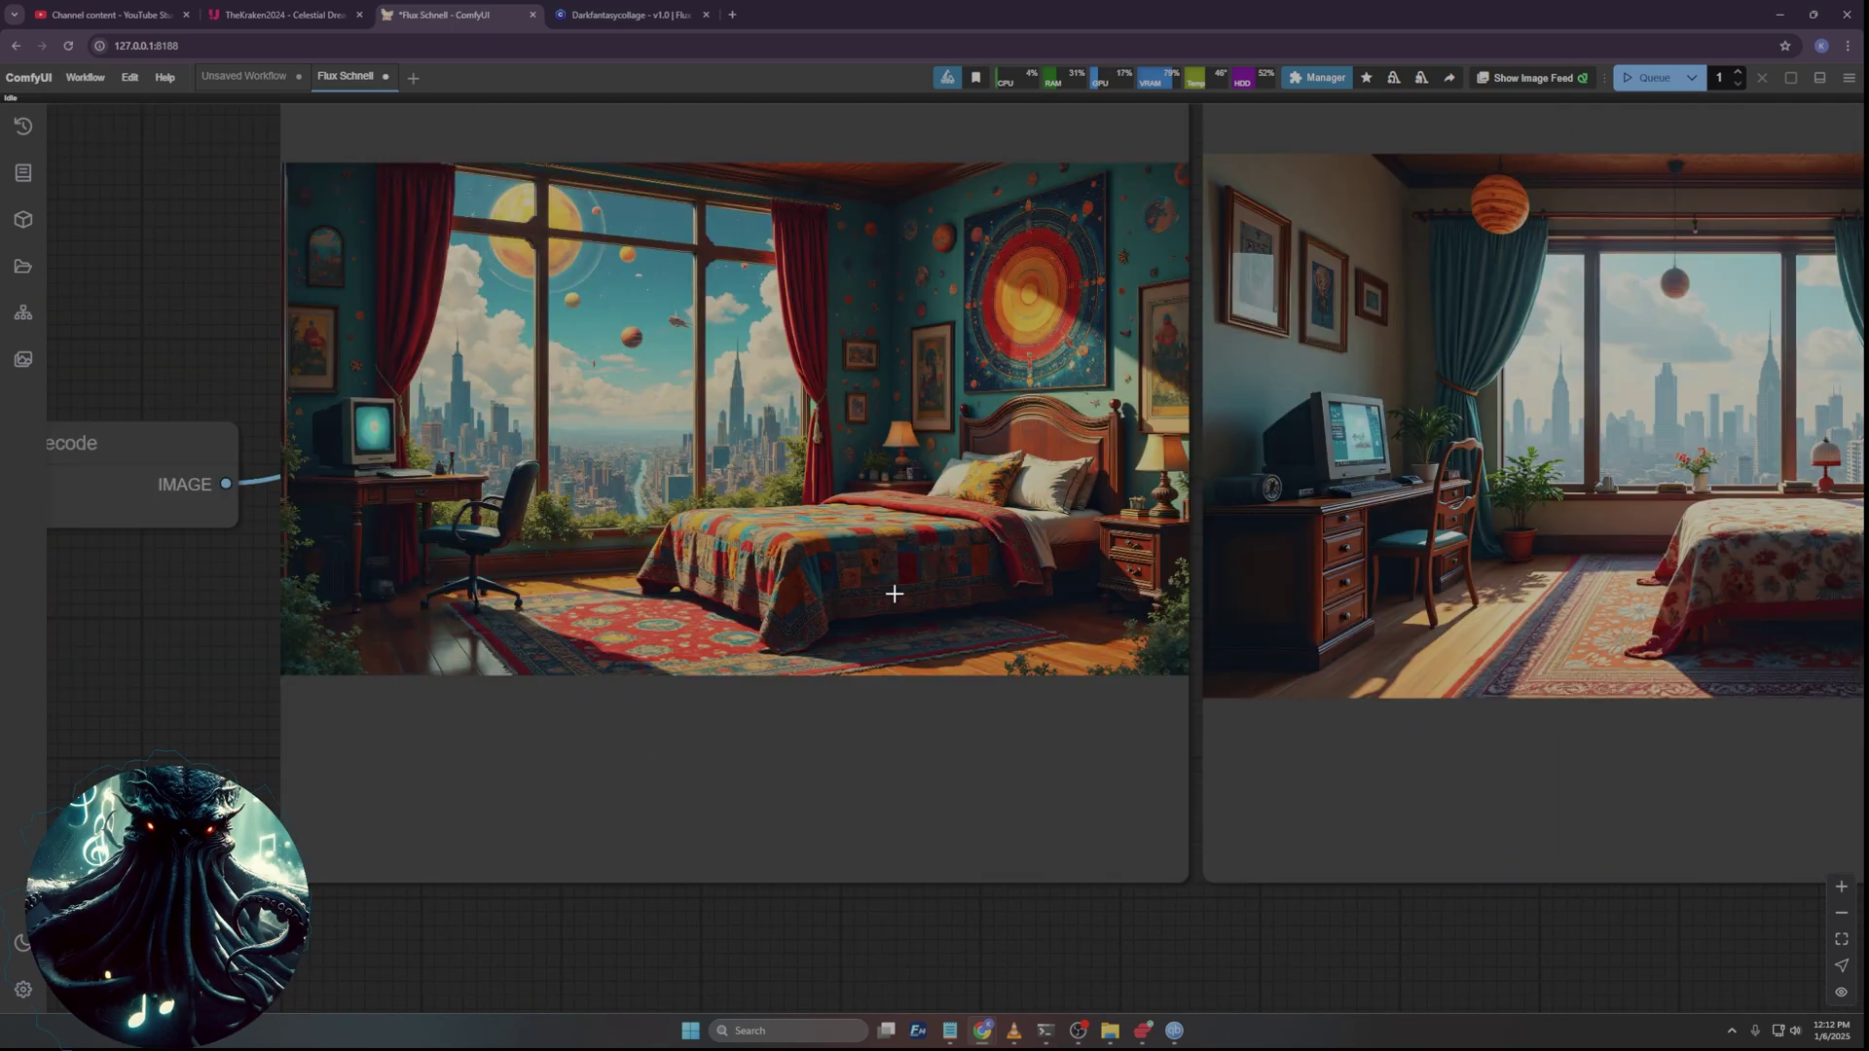
drag(729, 605, 1102, 546)
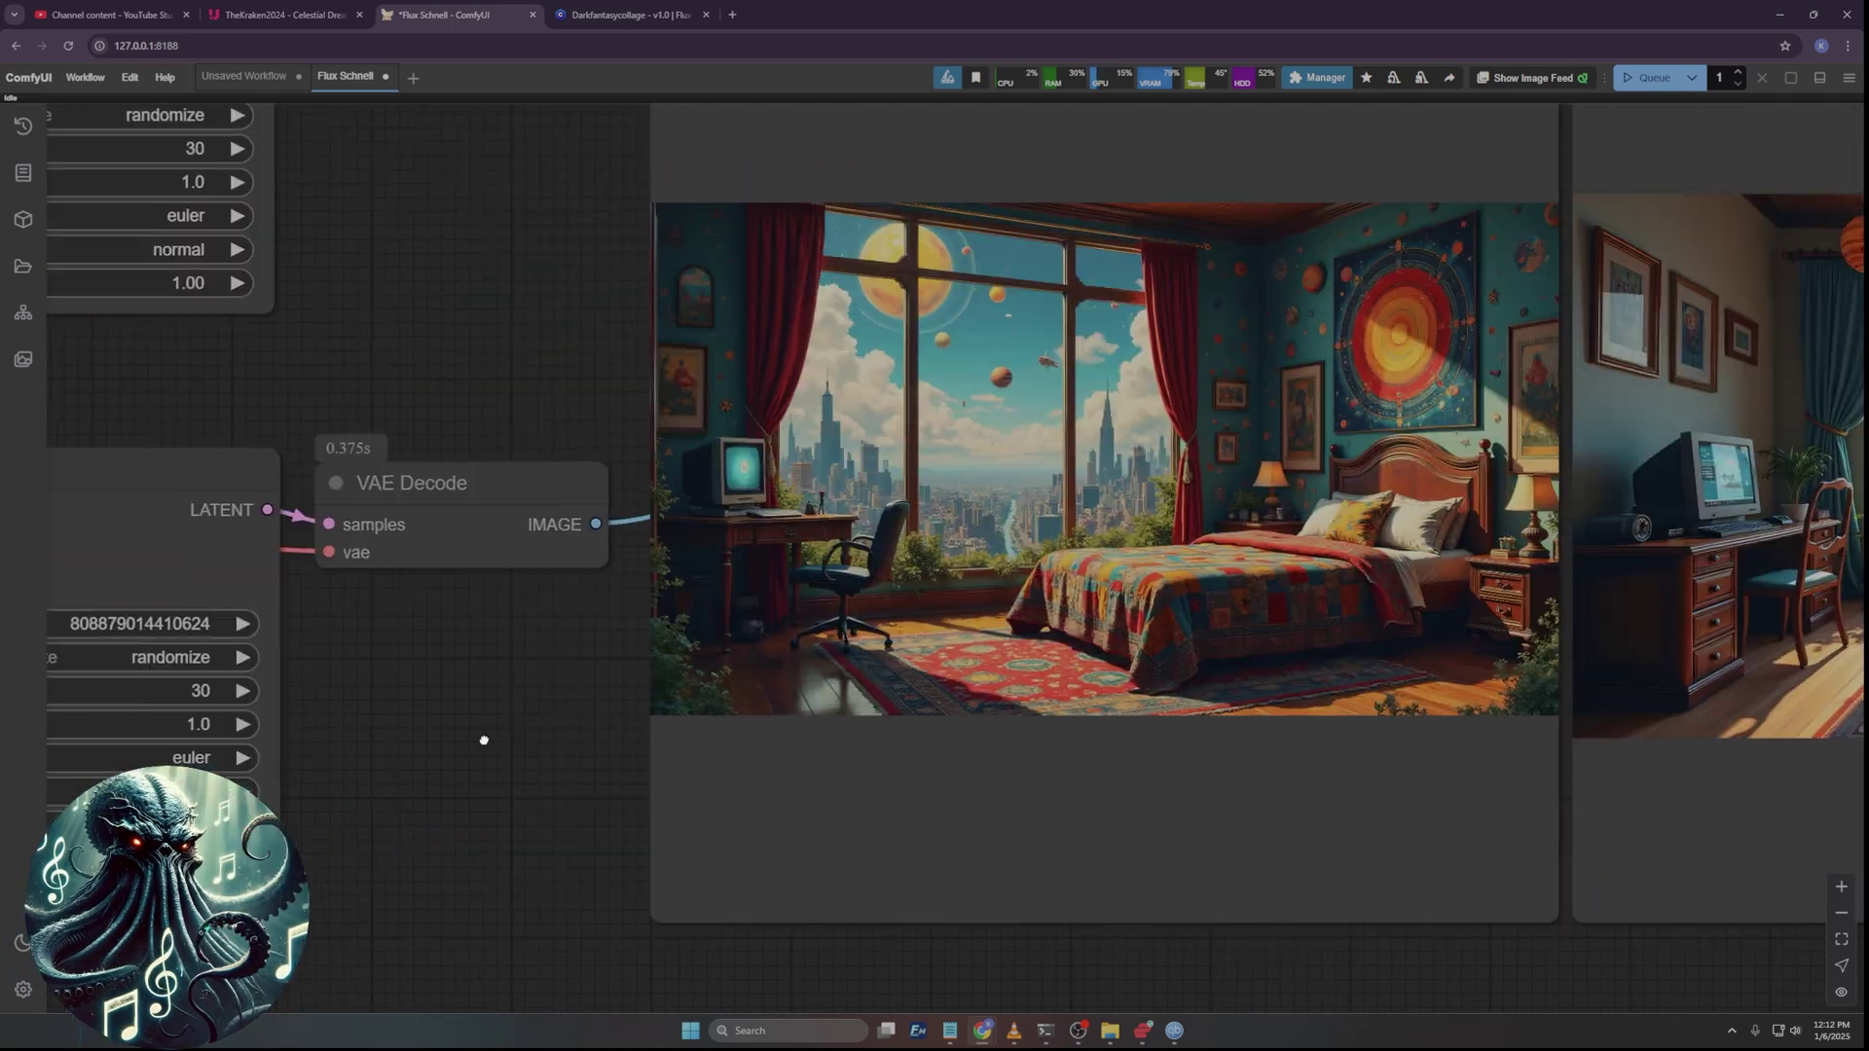
drag(571, 348, 1004, 488)
scroll(1013, 428, down, 5)
scroll(1022, 362, up, 10)
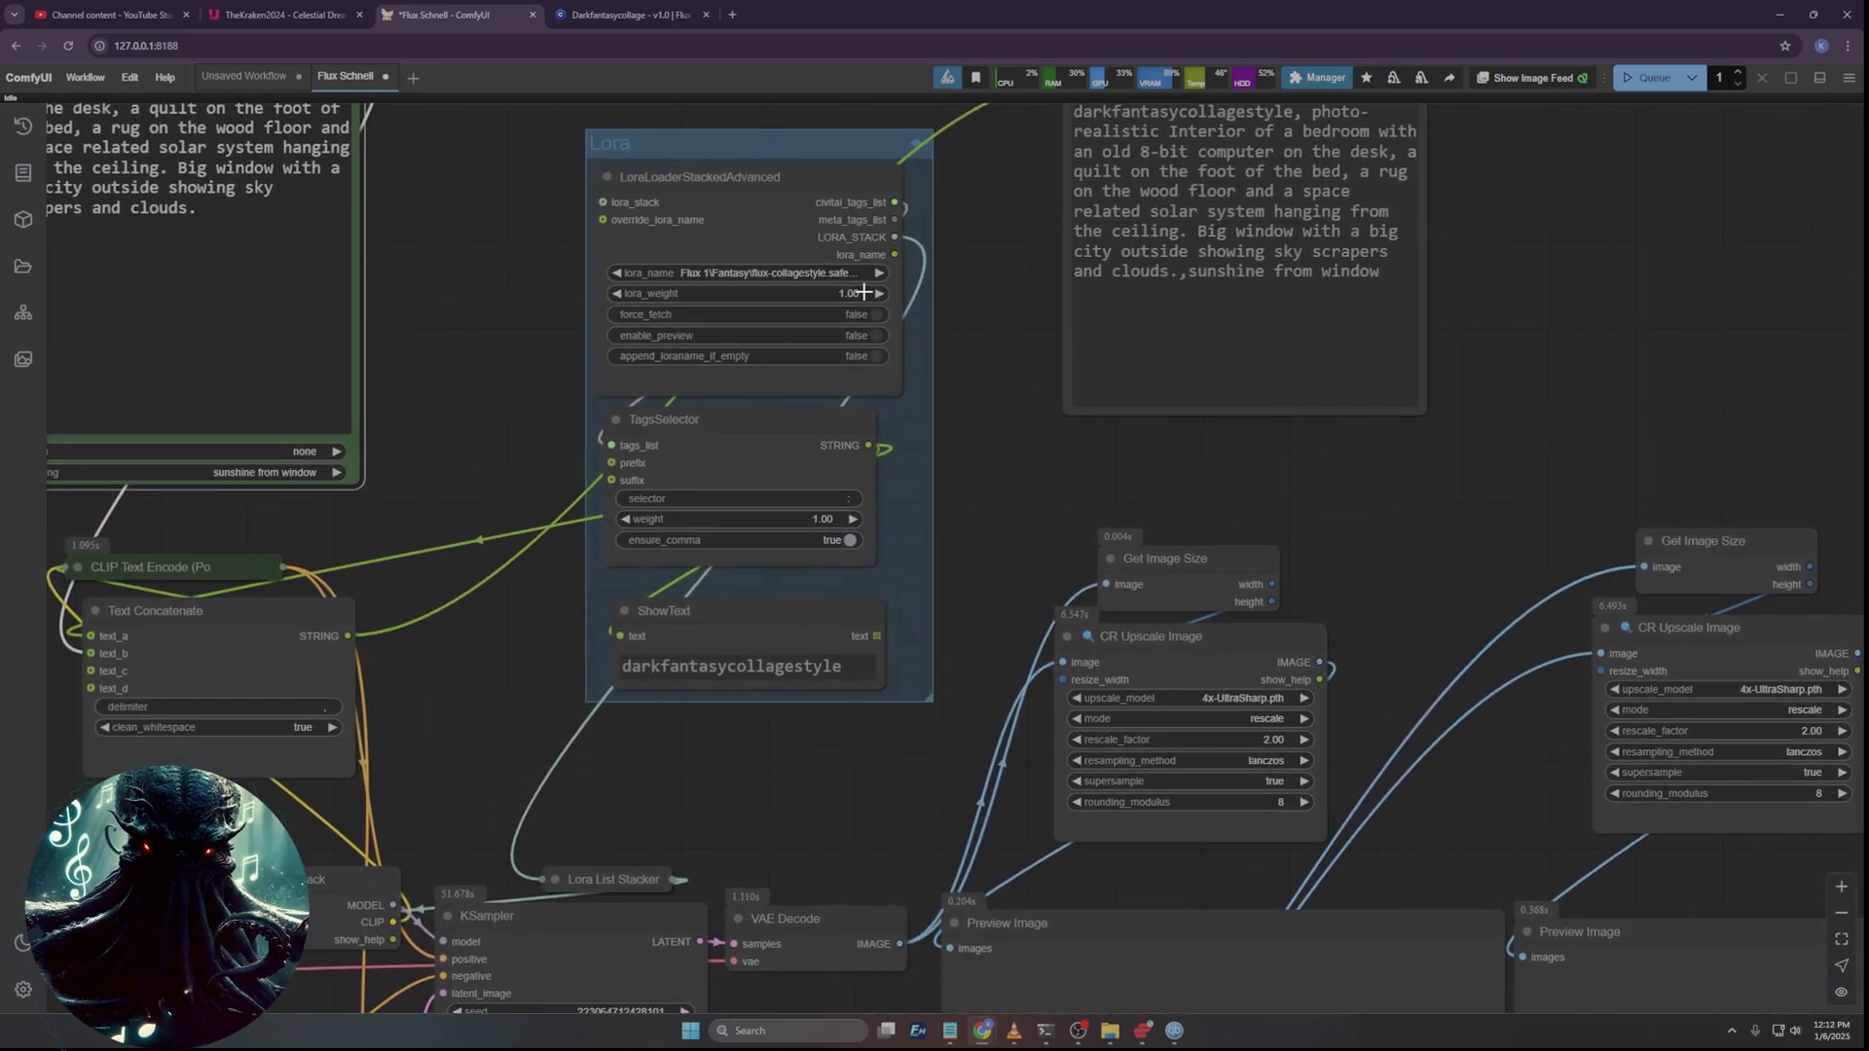
Set the LoRA weight to 0.8 and queue a new render.
click(863, 292)
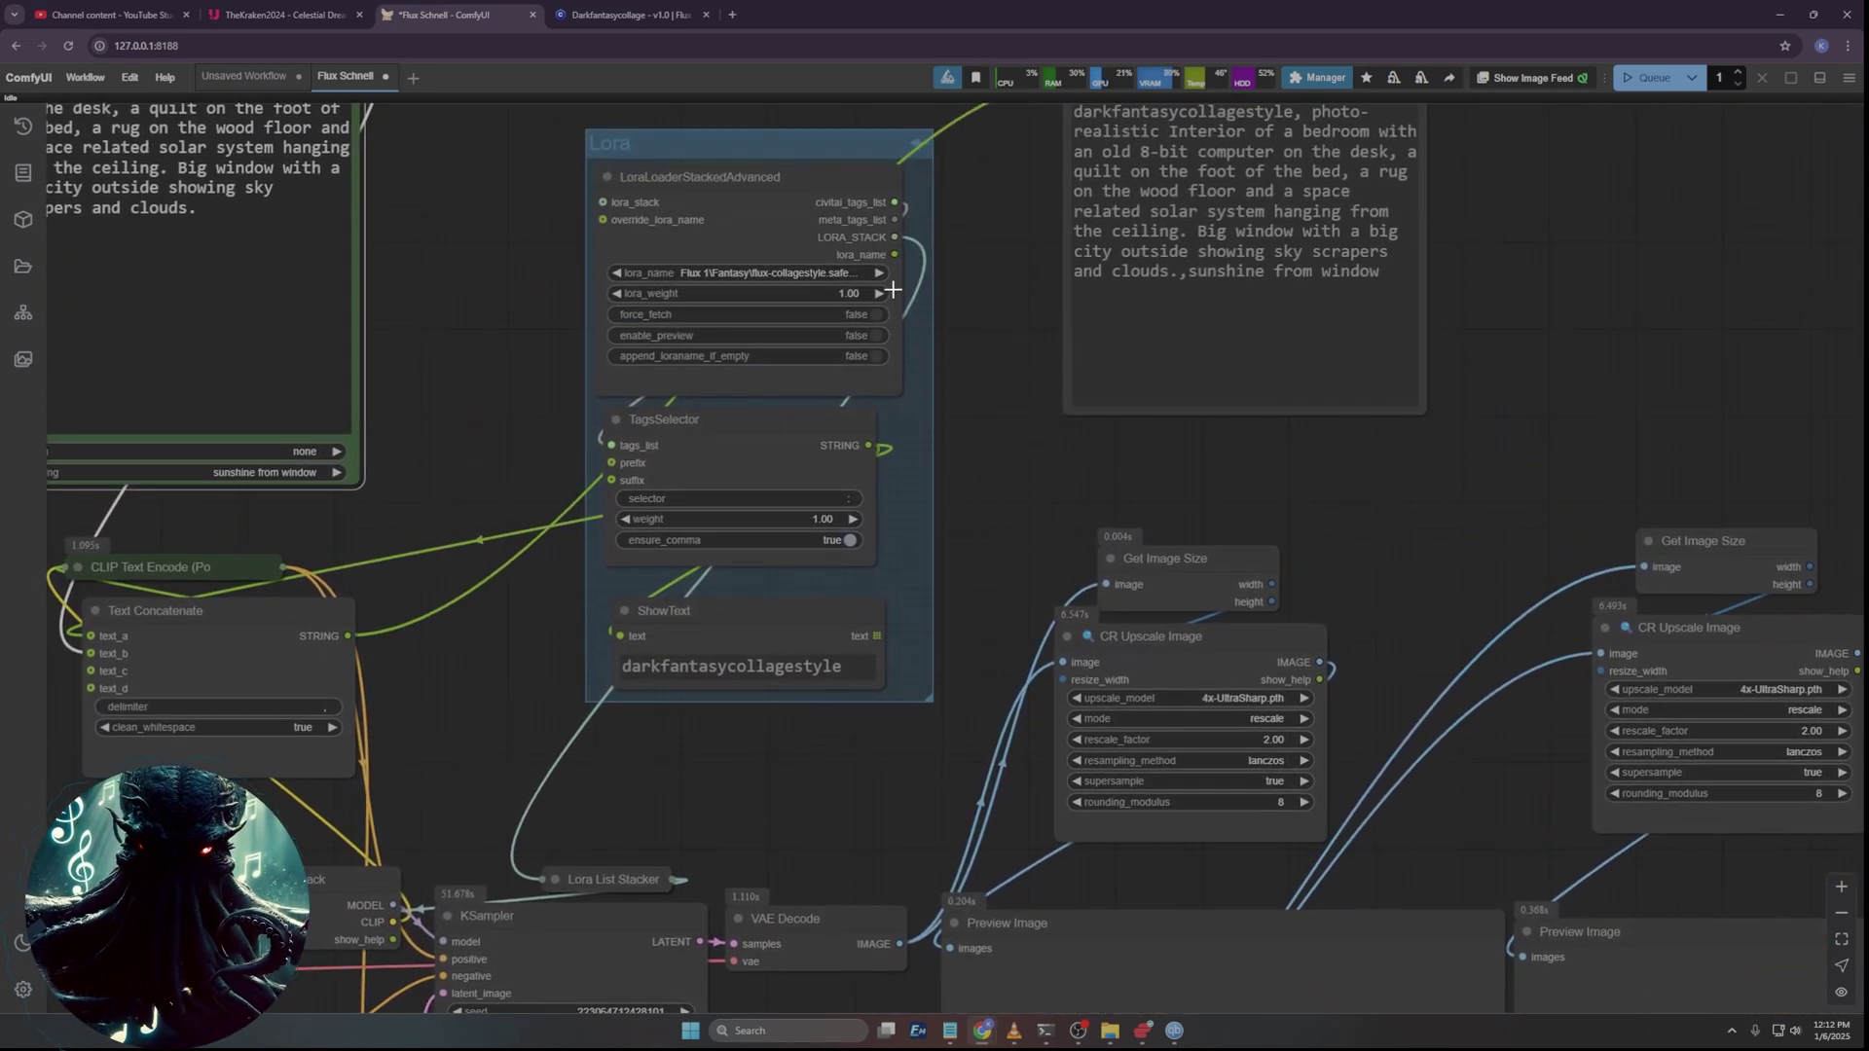
text(0.8)
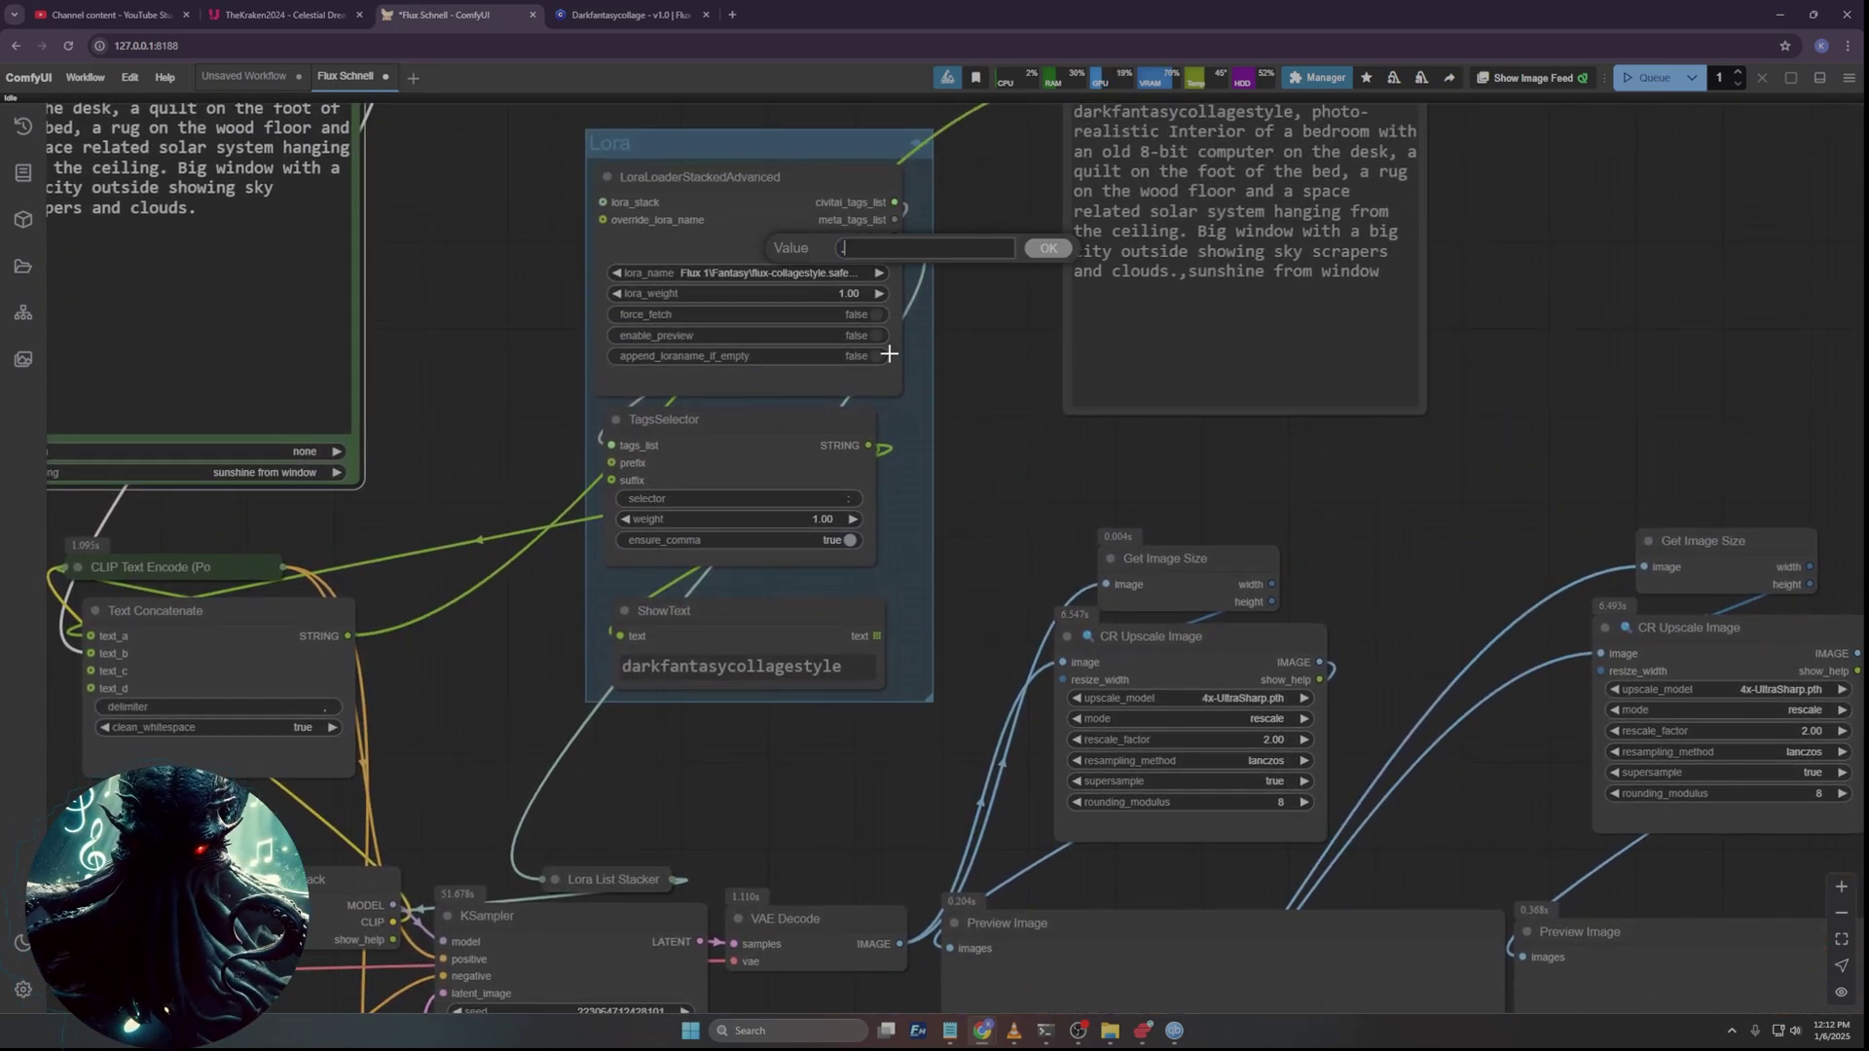
key(Return)
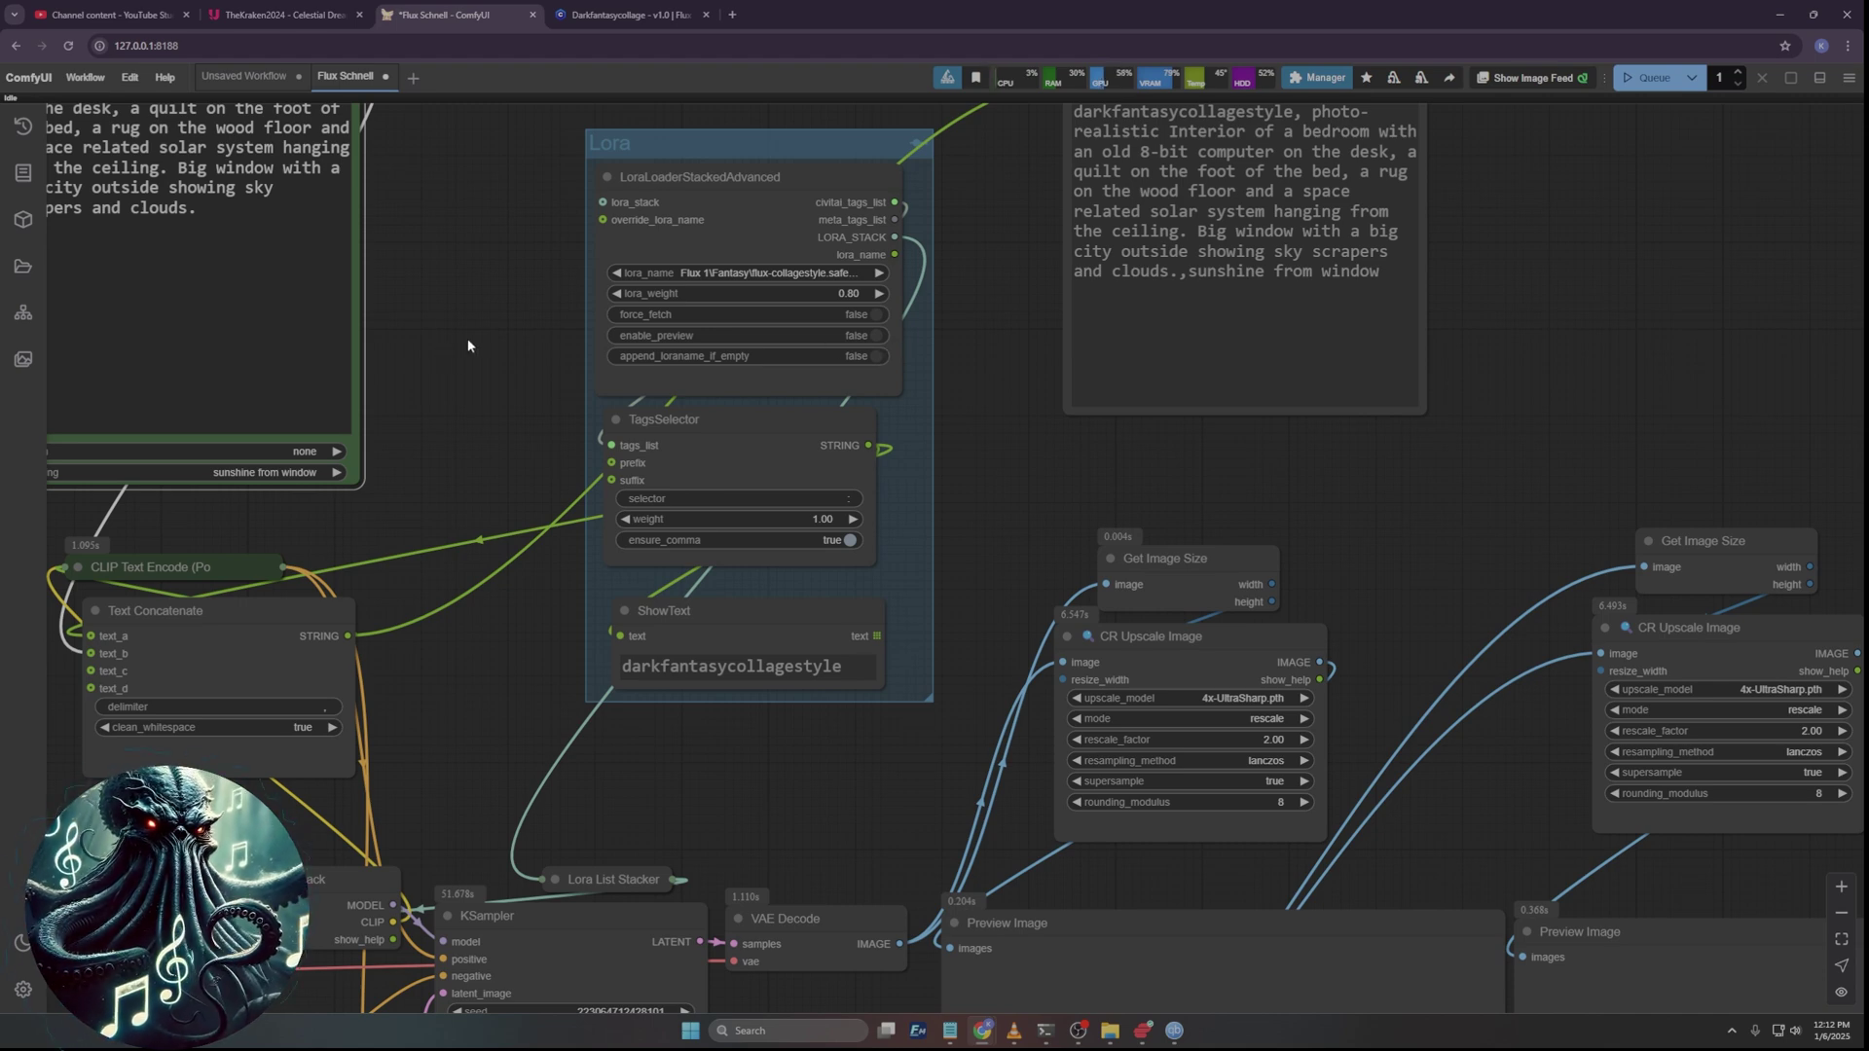
click(1653, 78)
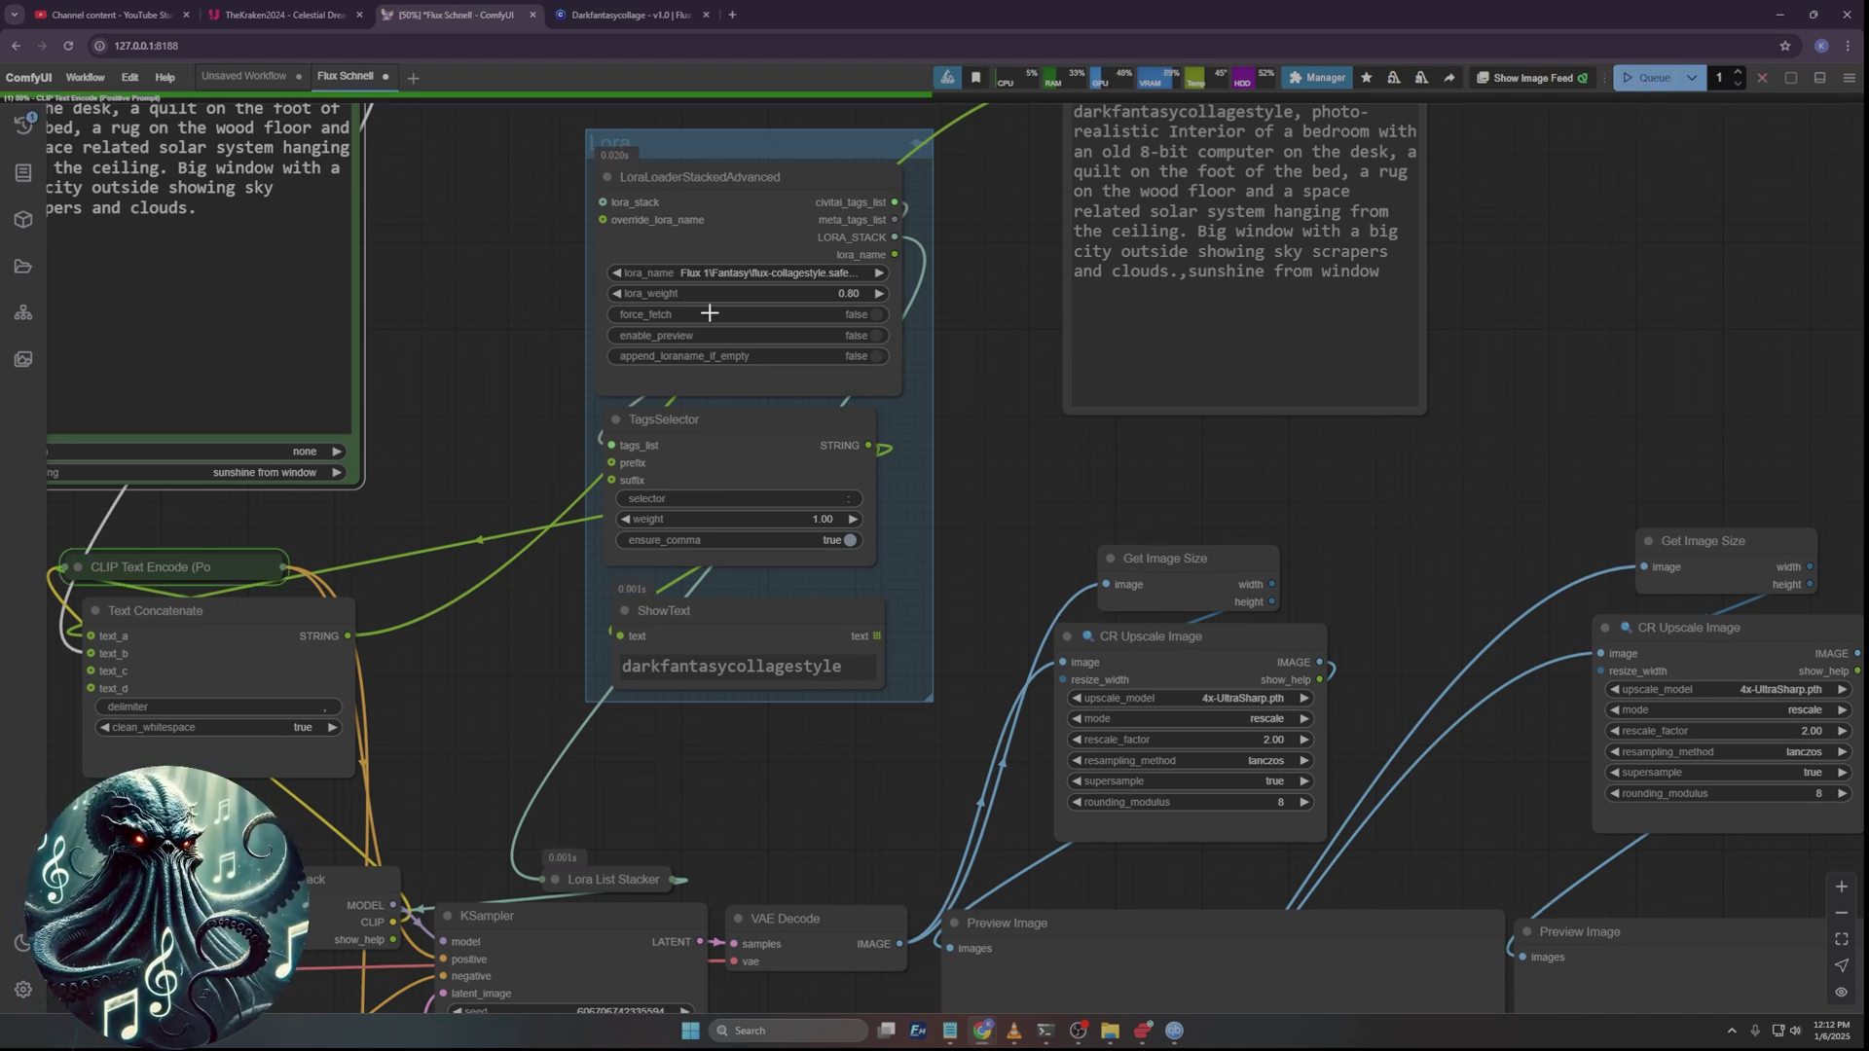
Zoom in and out over the preview images to check the new renders.
scroll(493, 480, down, 5)
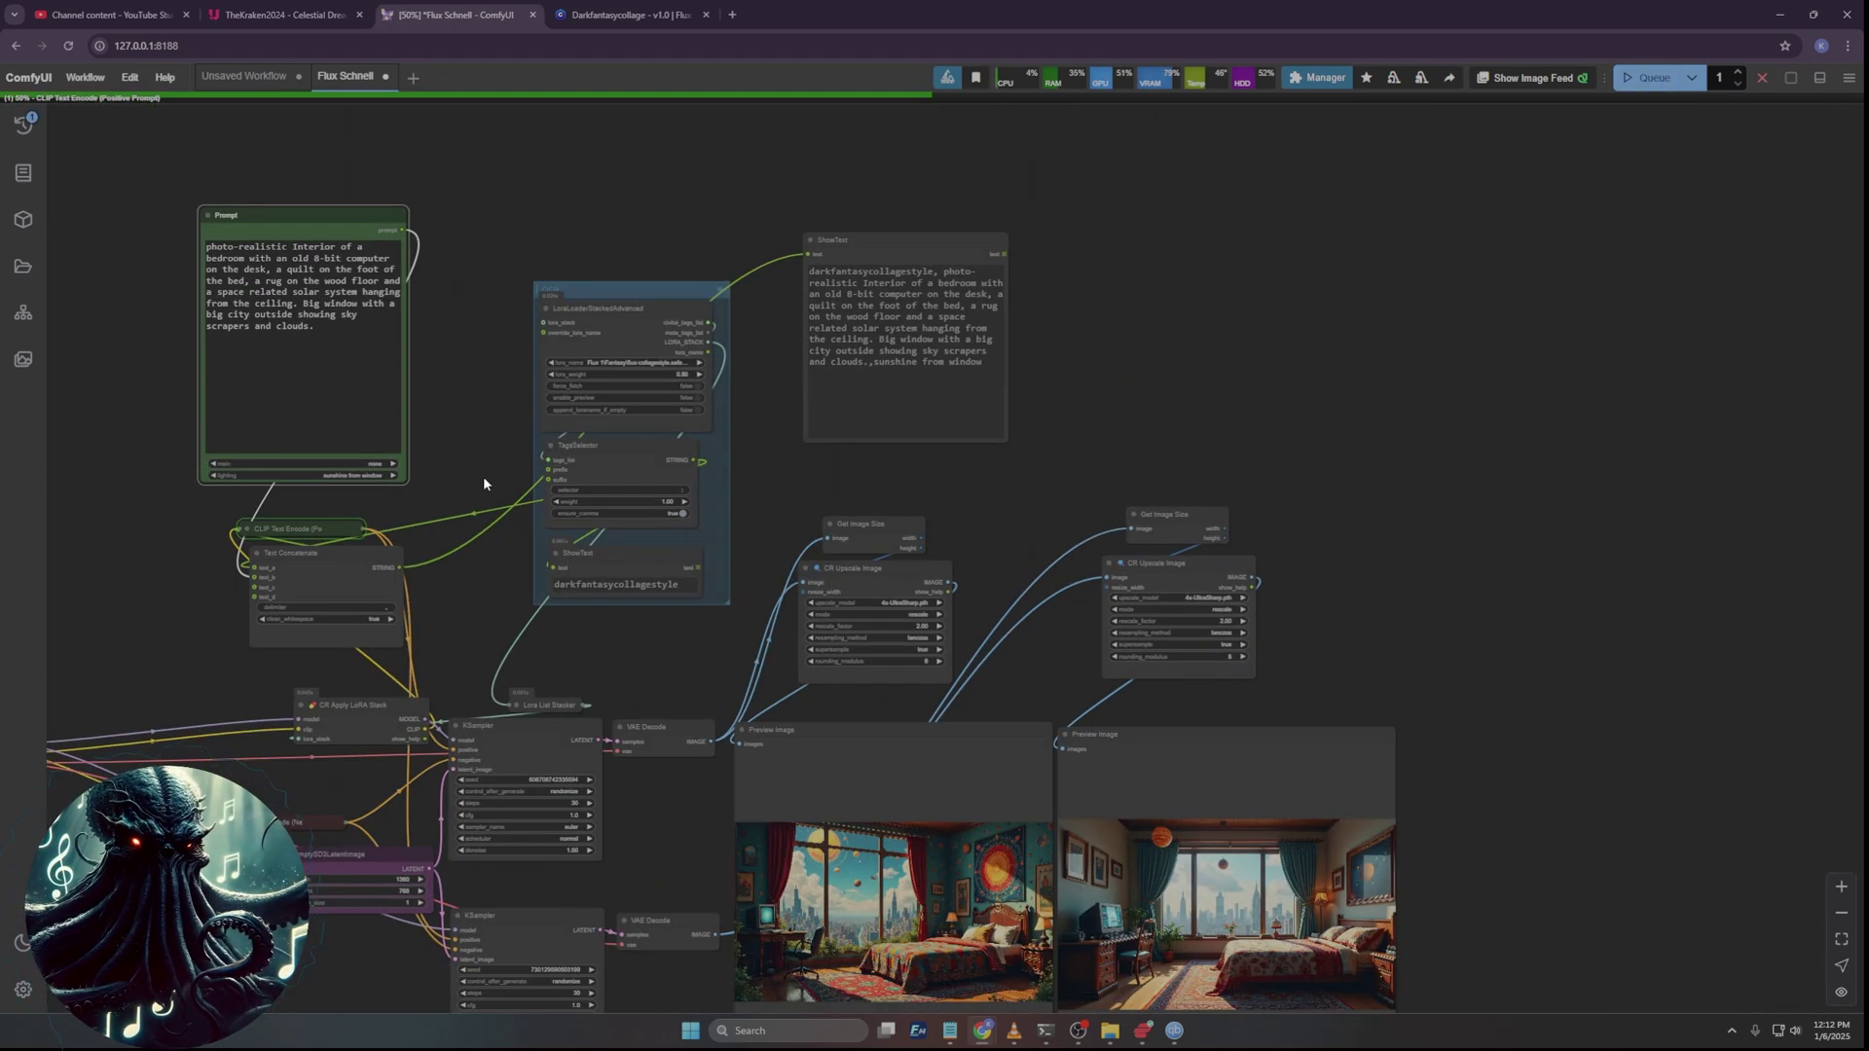
drag(1317, 578, 1292, 488)
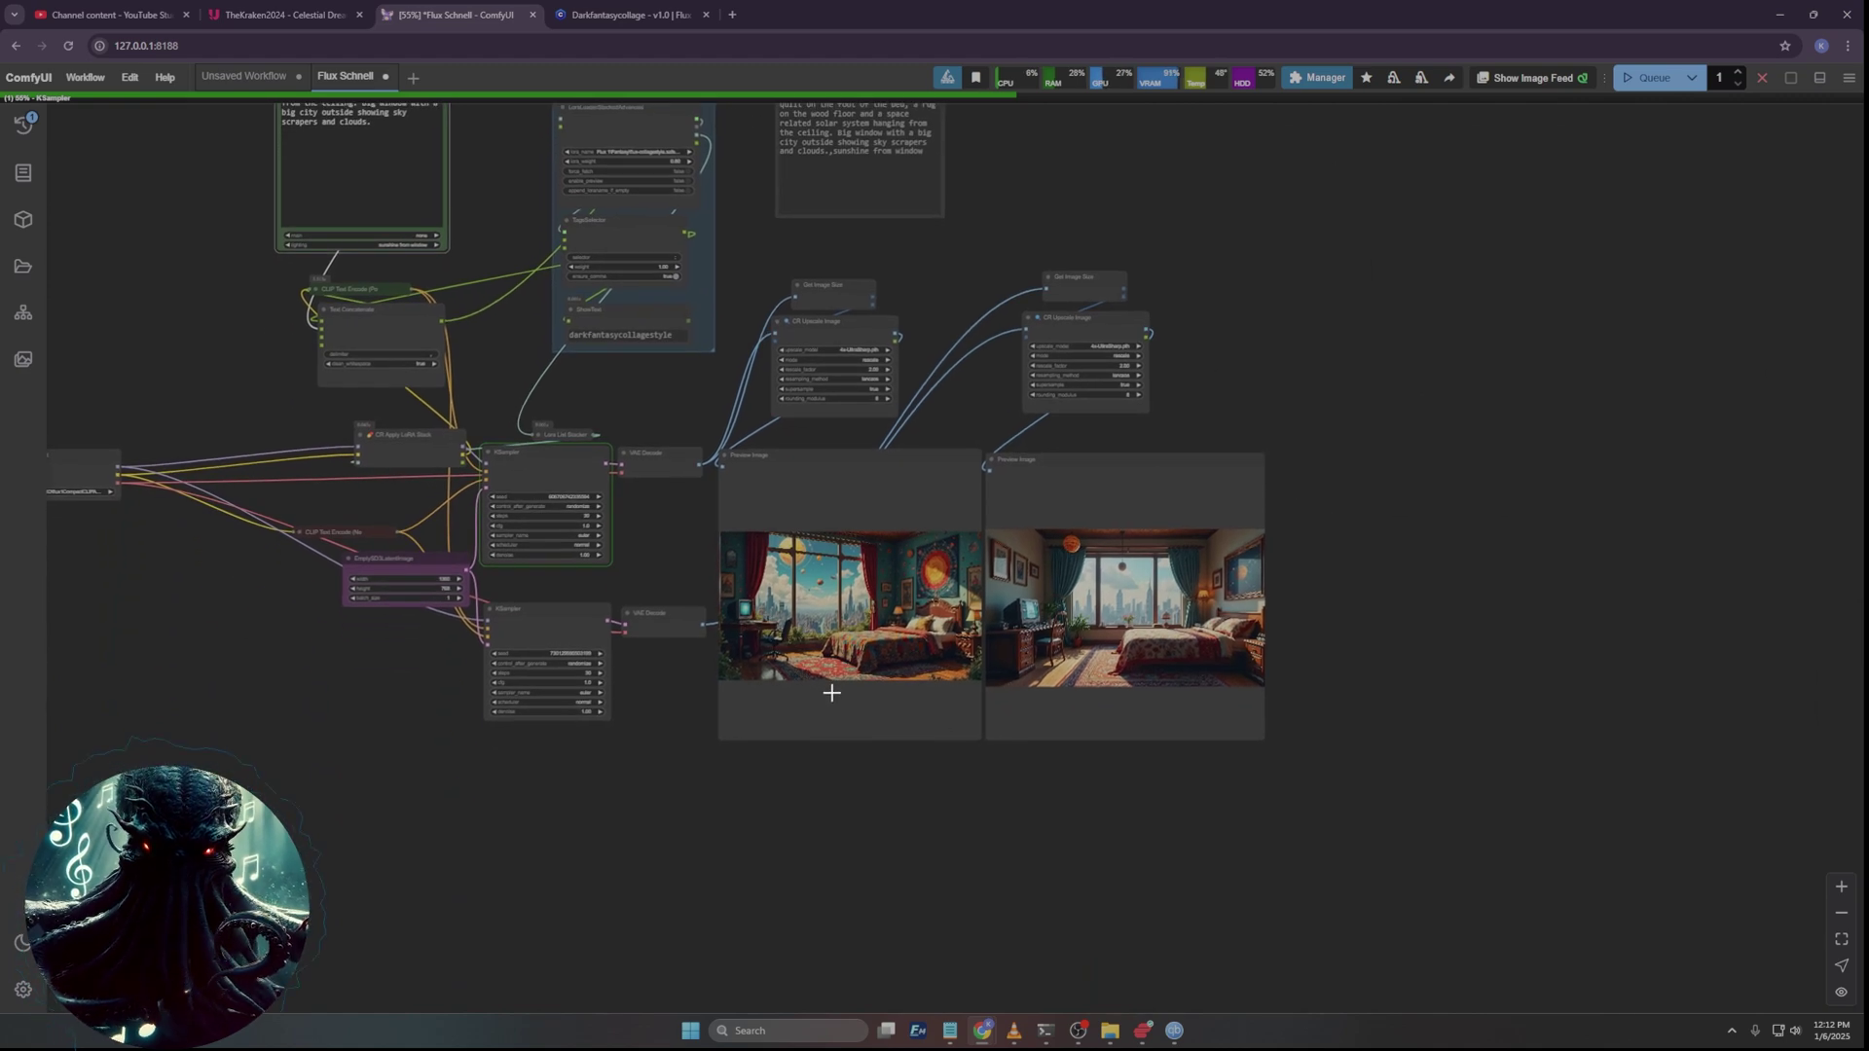
scroll(760, 663, up, 10)
scroll(760, 663, up, 3)
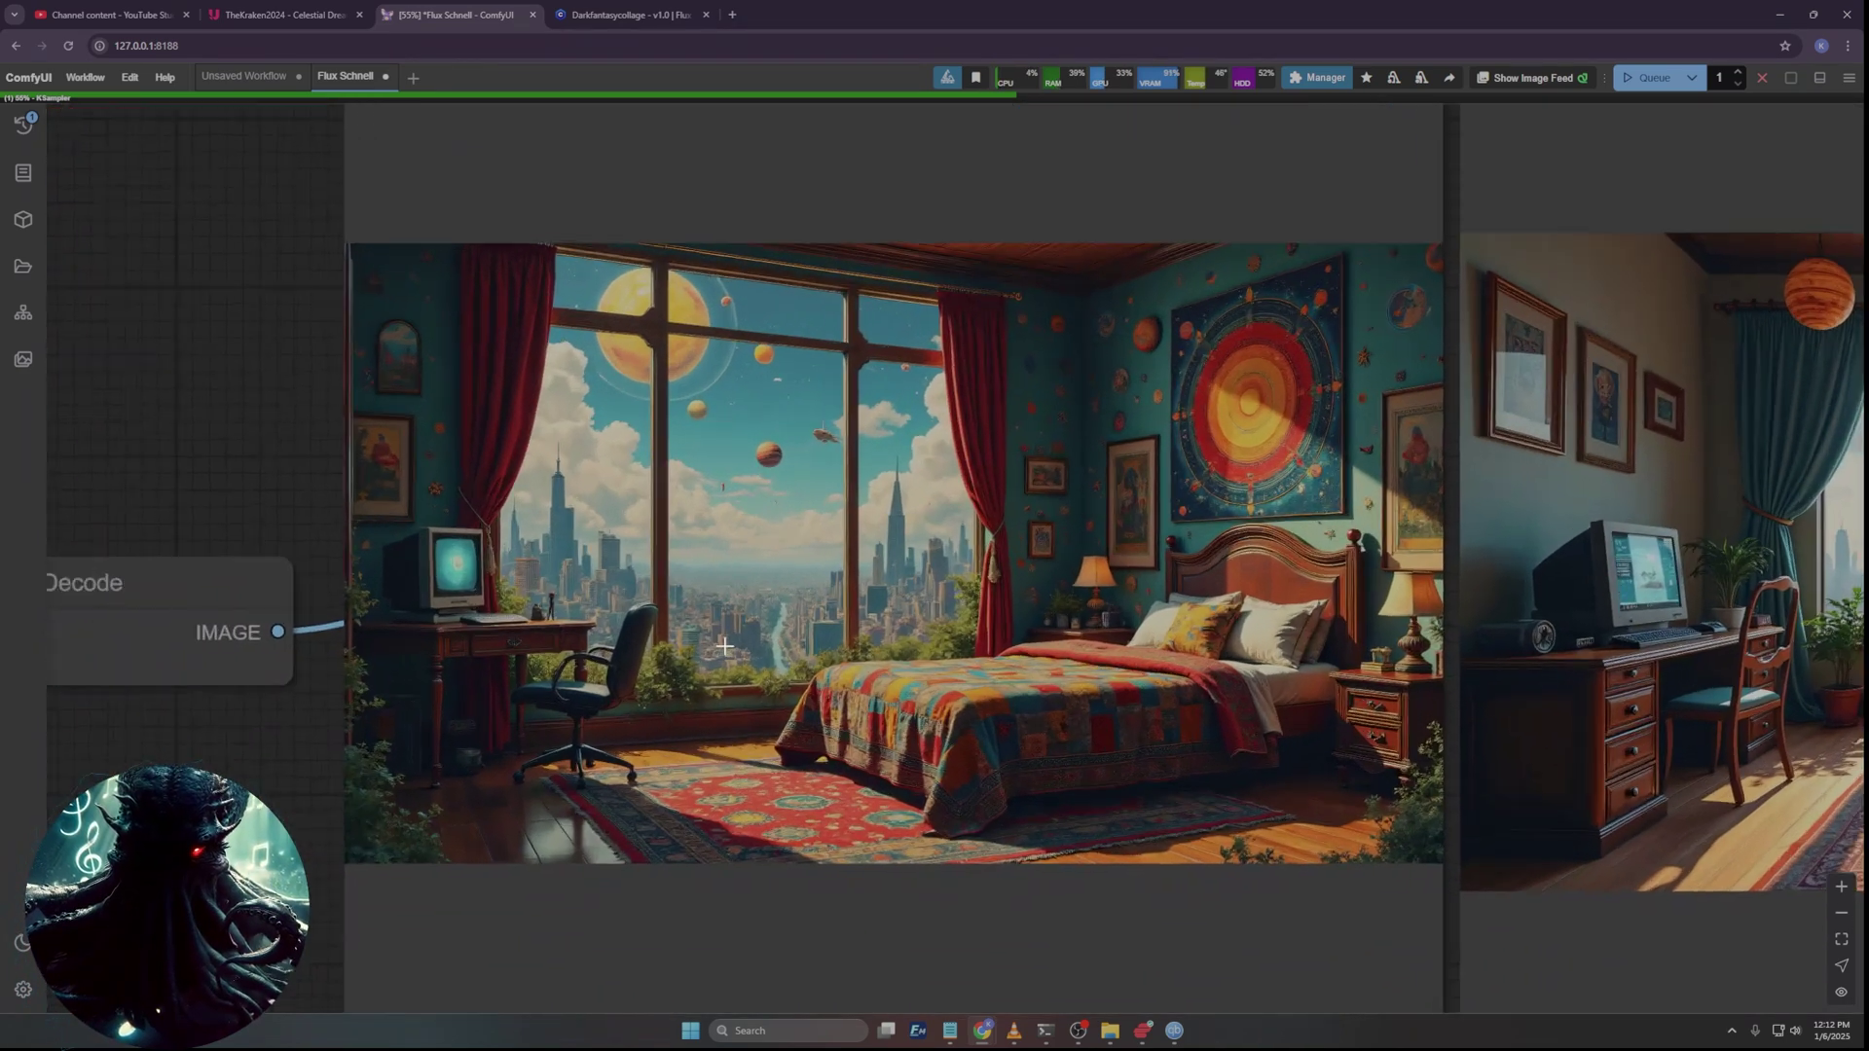
scroll(722, 541, down, 4)
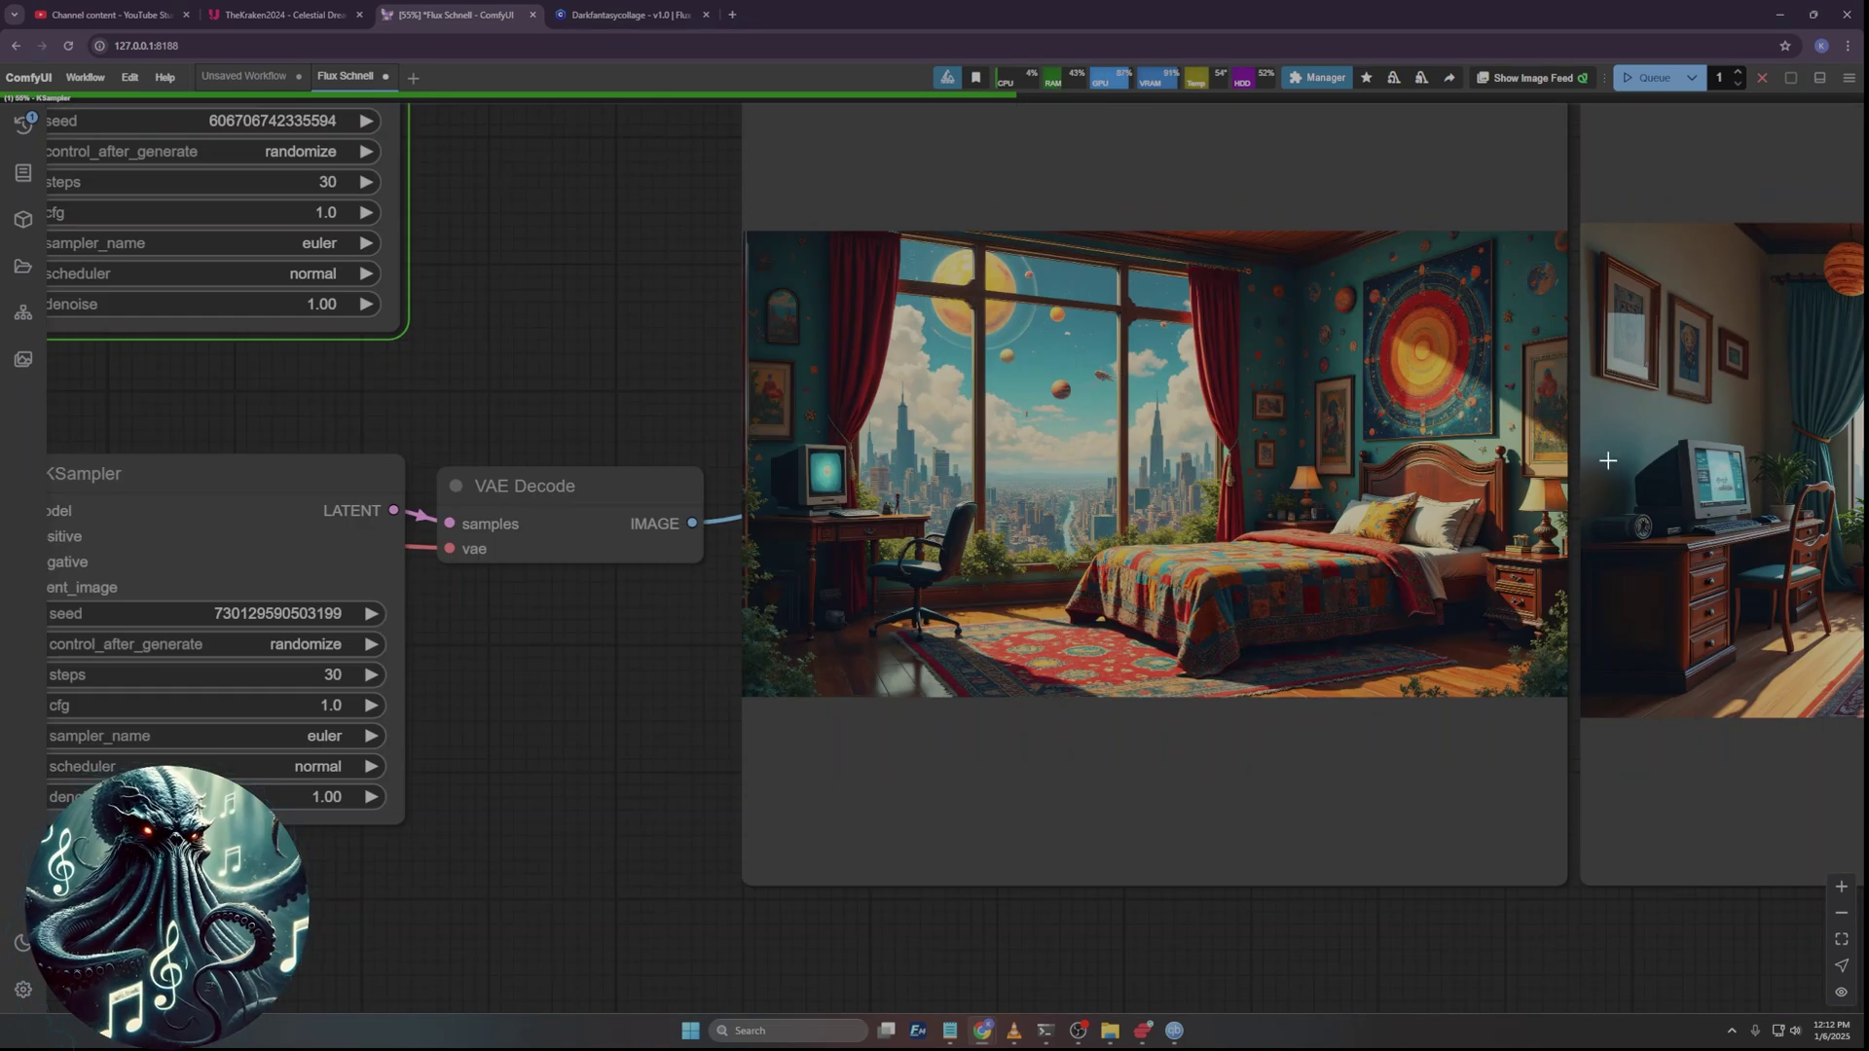
scroll(467, 433, down, 6)
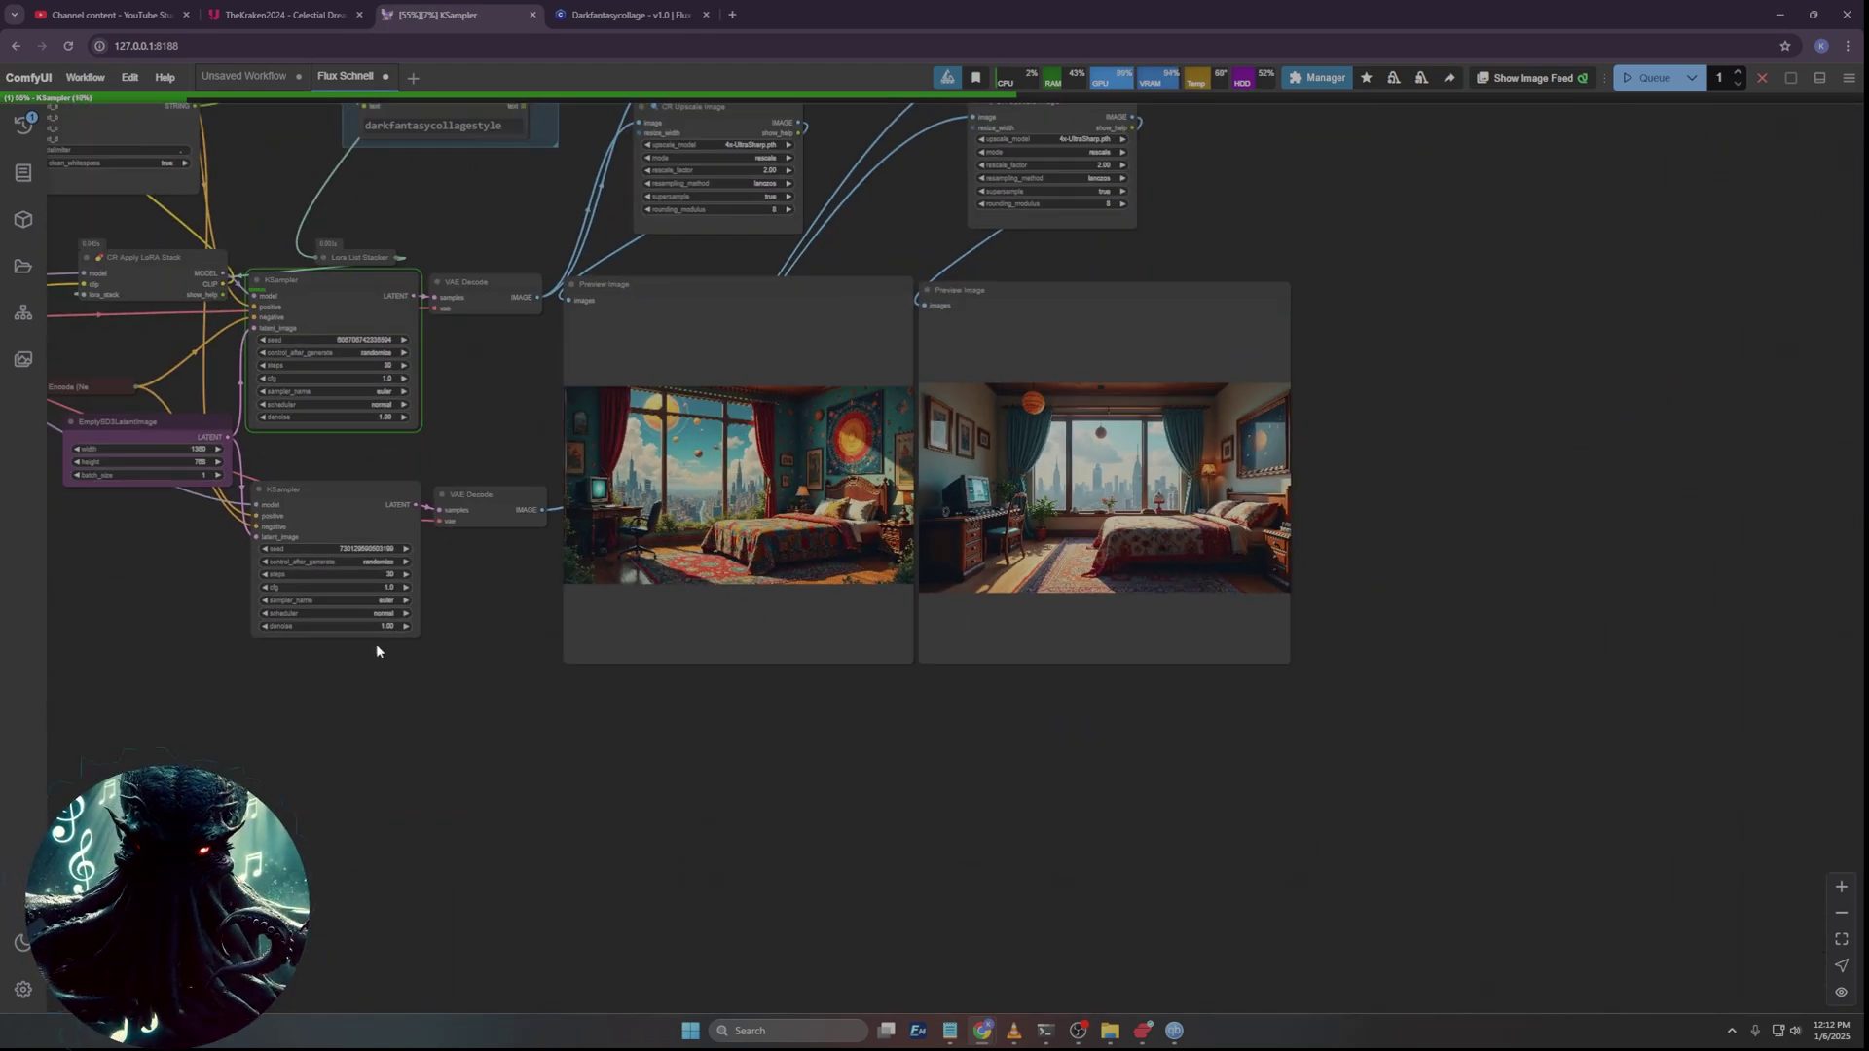
scroll(378, 650, down, 3)
Move the Lora List Stacker and CR Apply LoRA Stack nodes up and right beneath the LoRA group.
drag(250, 647, 637, 855)
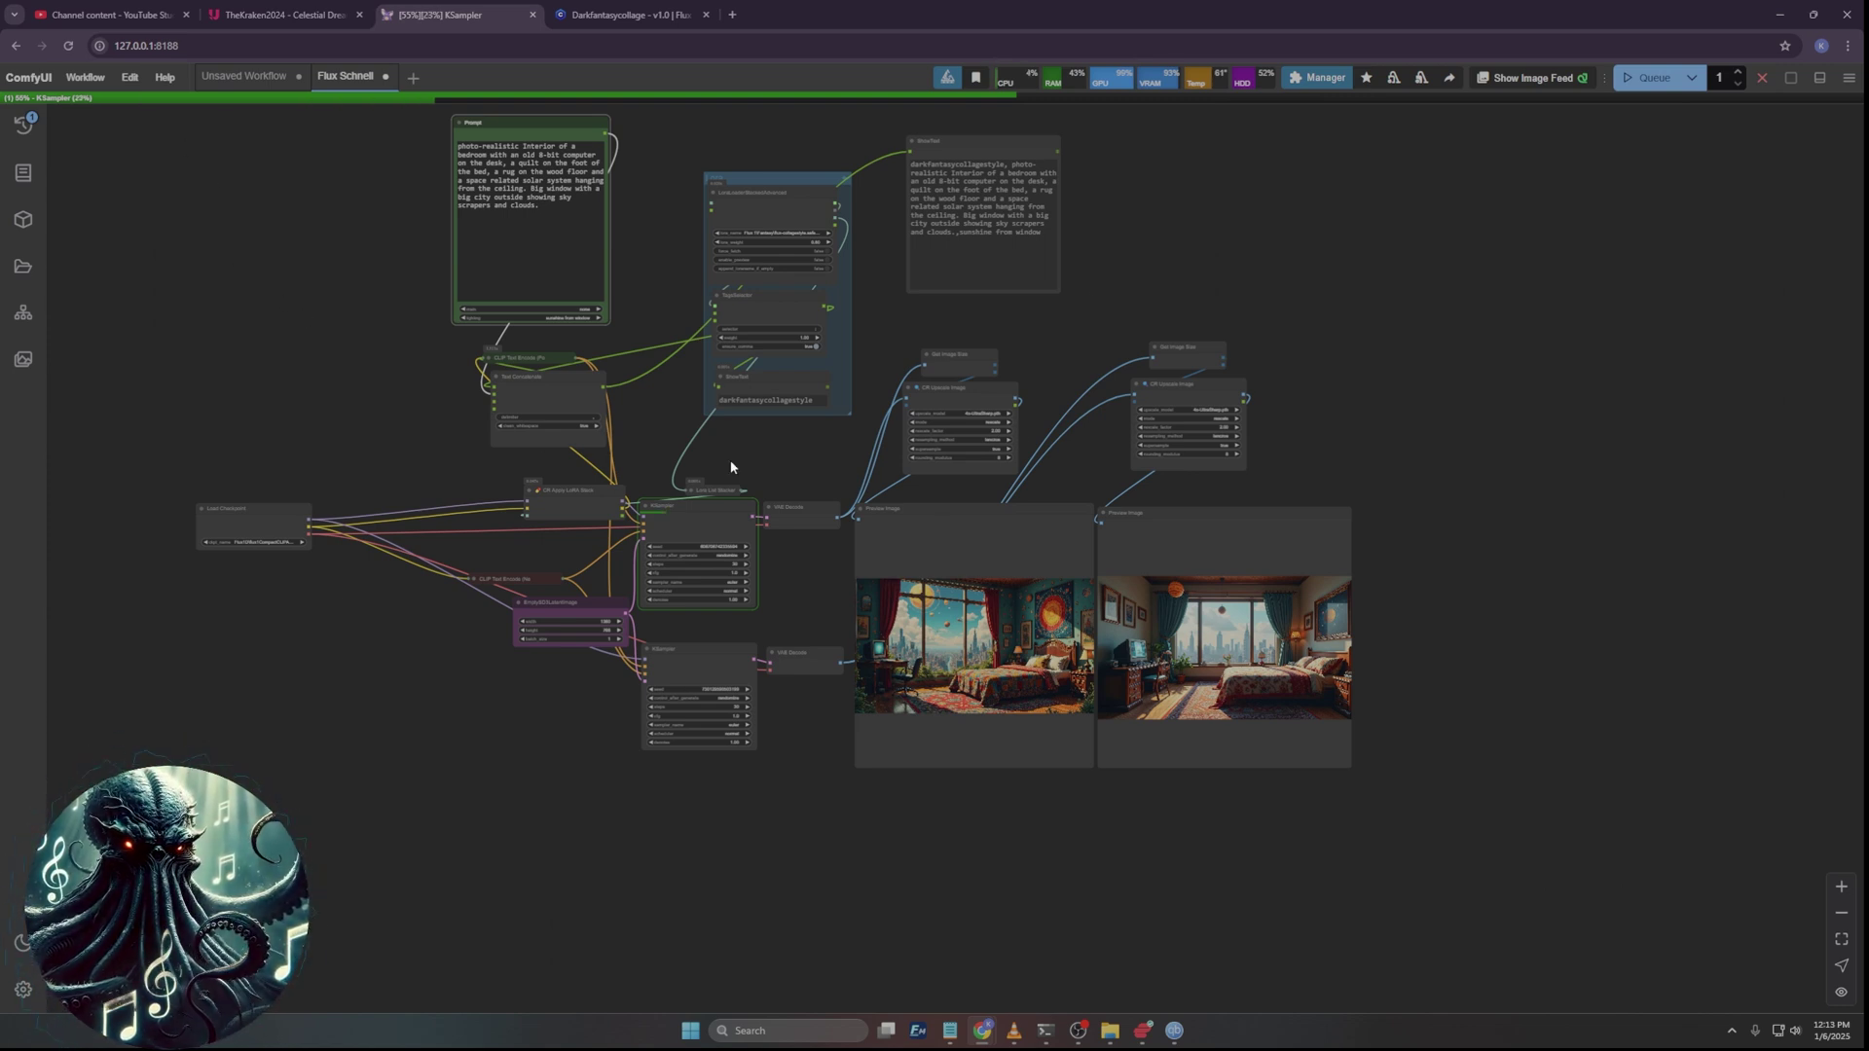
drag(422, 659, 396, 775)
scroll(793, 517, up, 6)
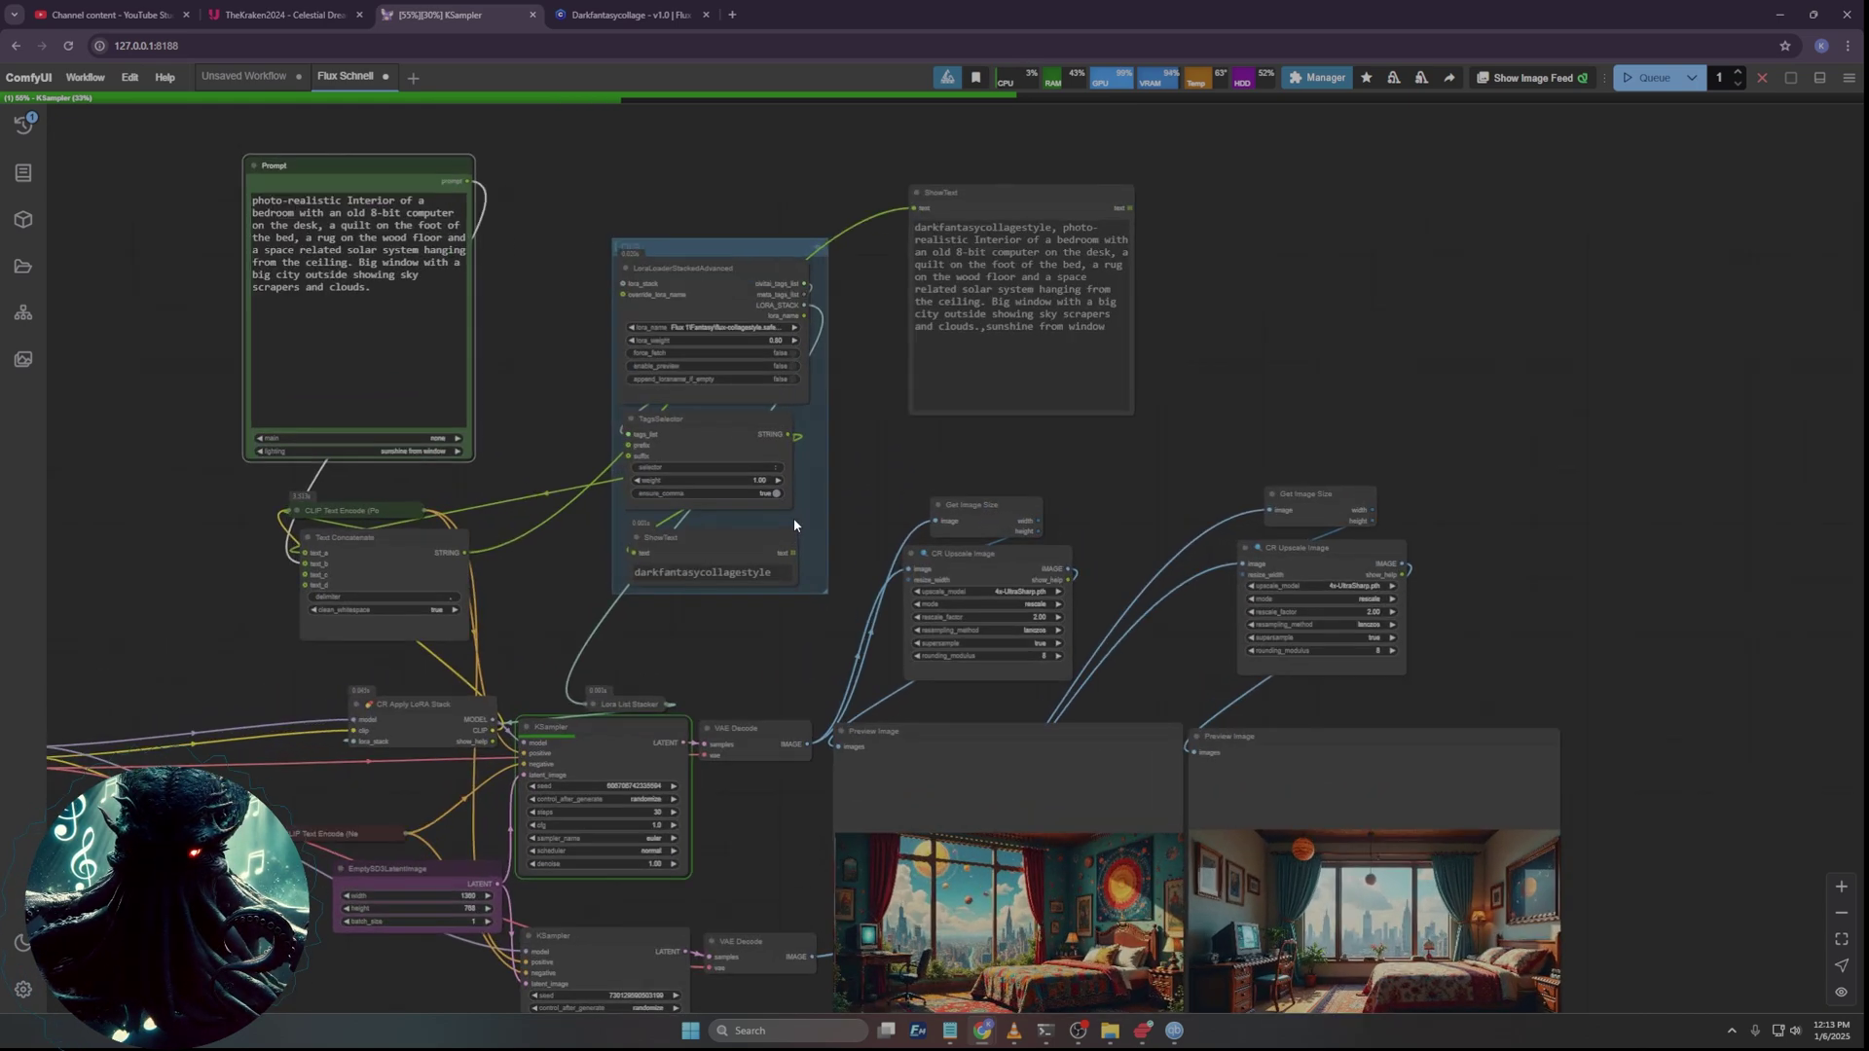
scroll(802, 638, down, 3)
drag(591, 748, 681, 662)
drag(340, 746, 506, 643)
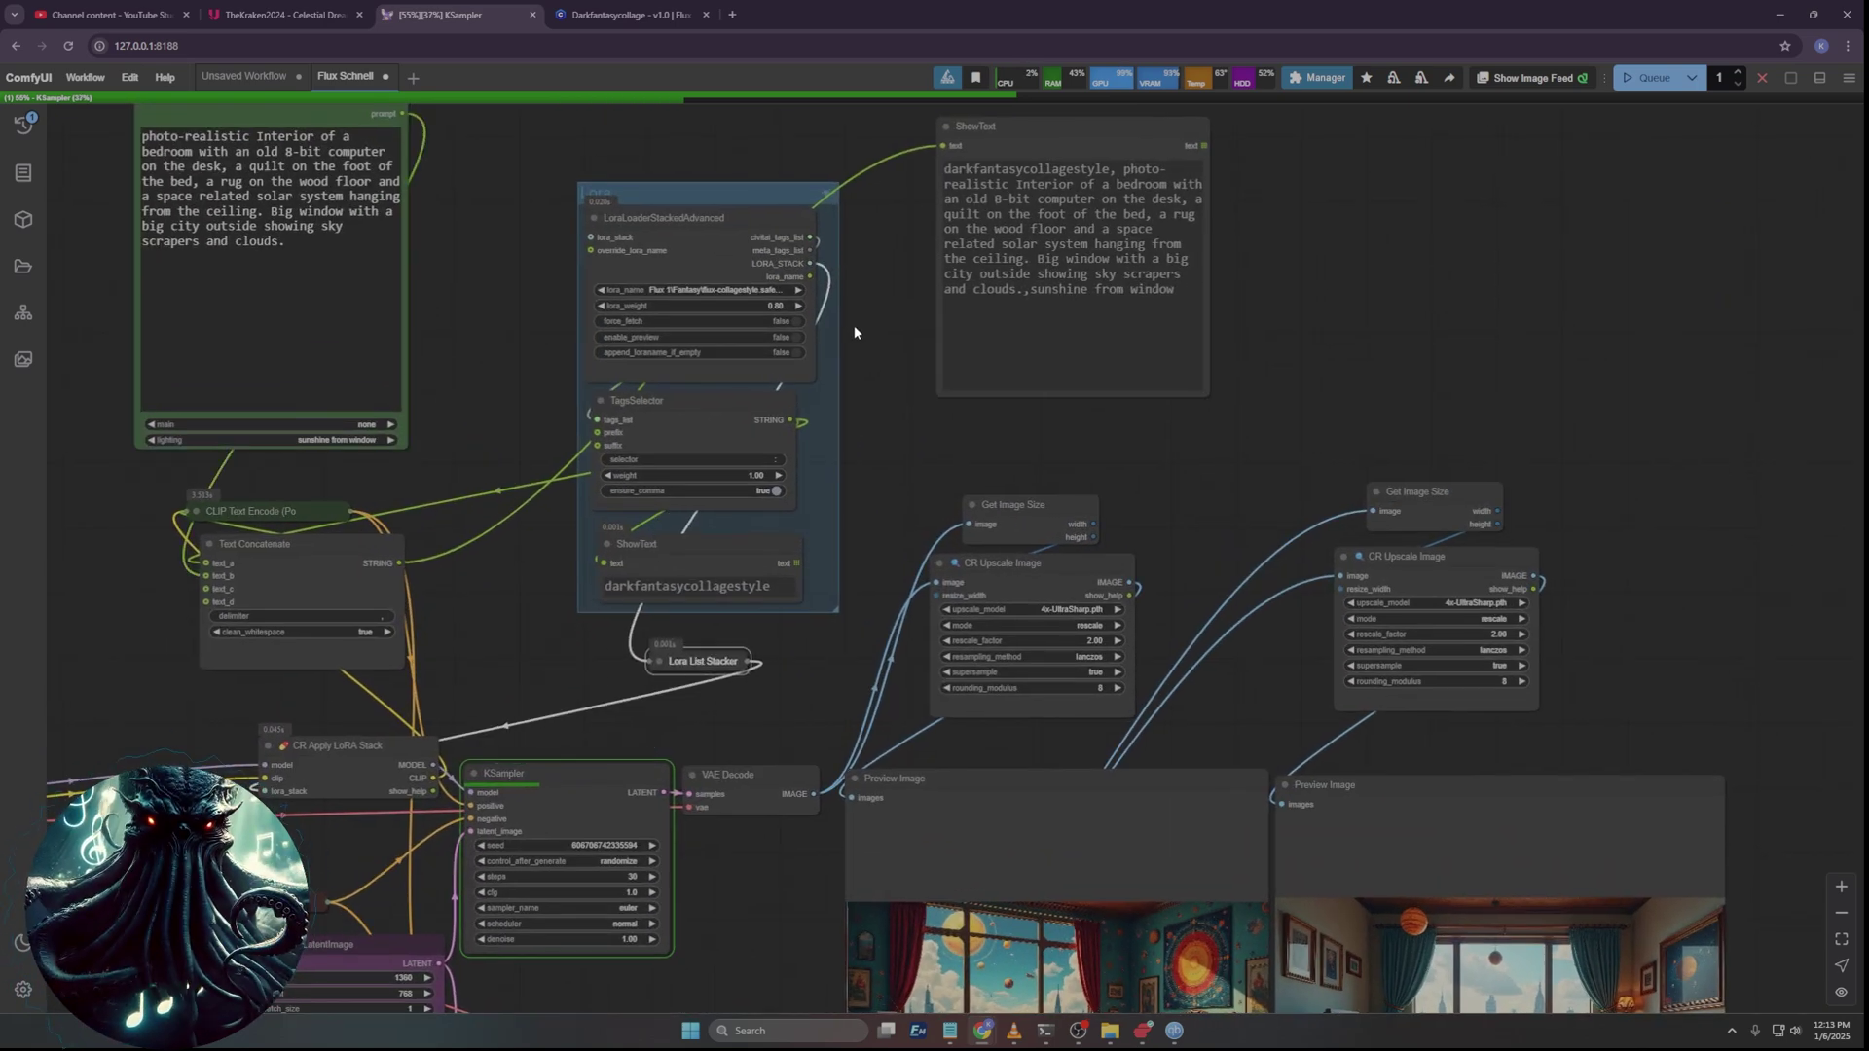
drag(769, 629, 768, 667)
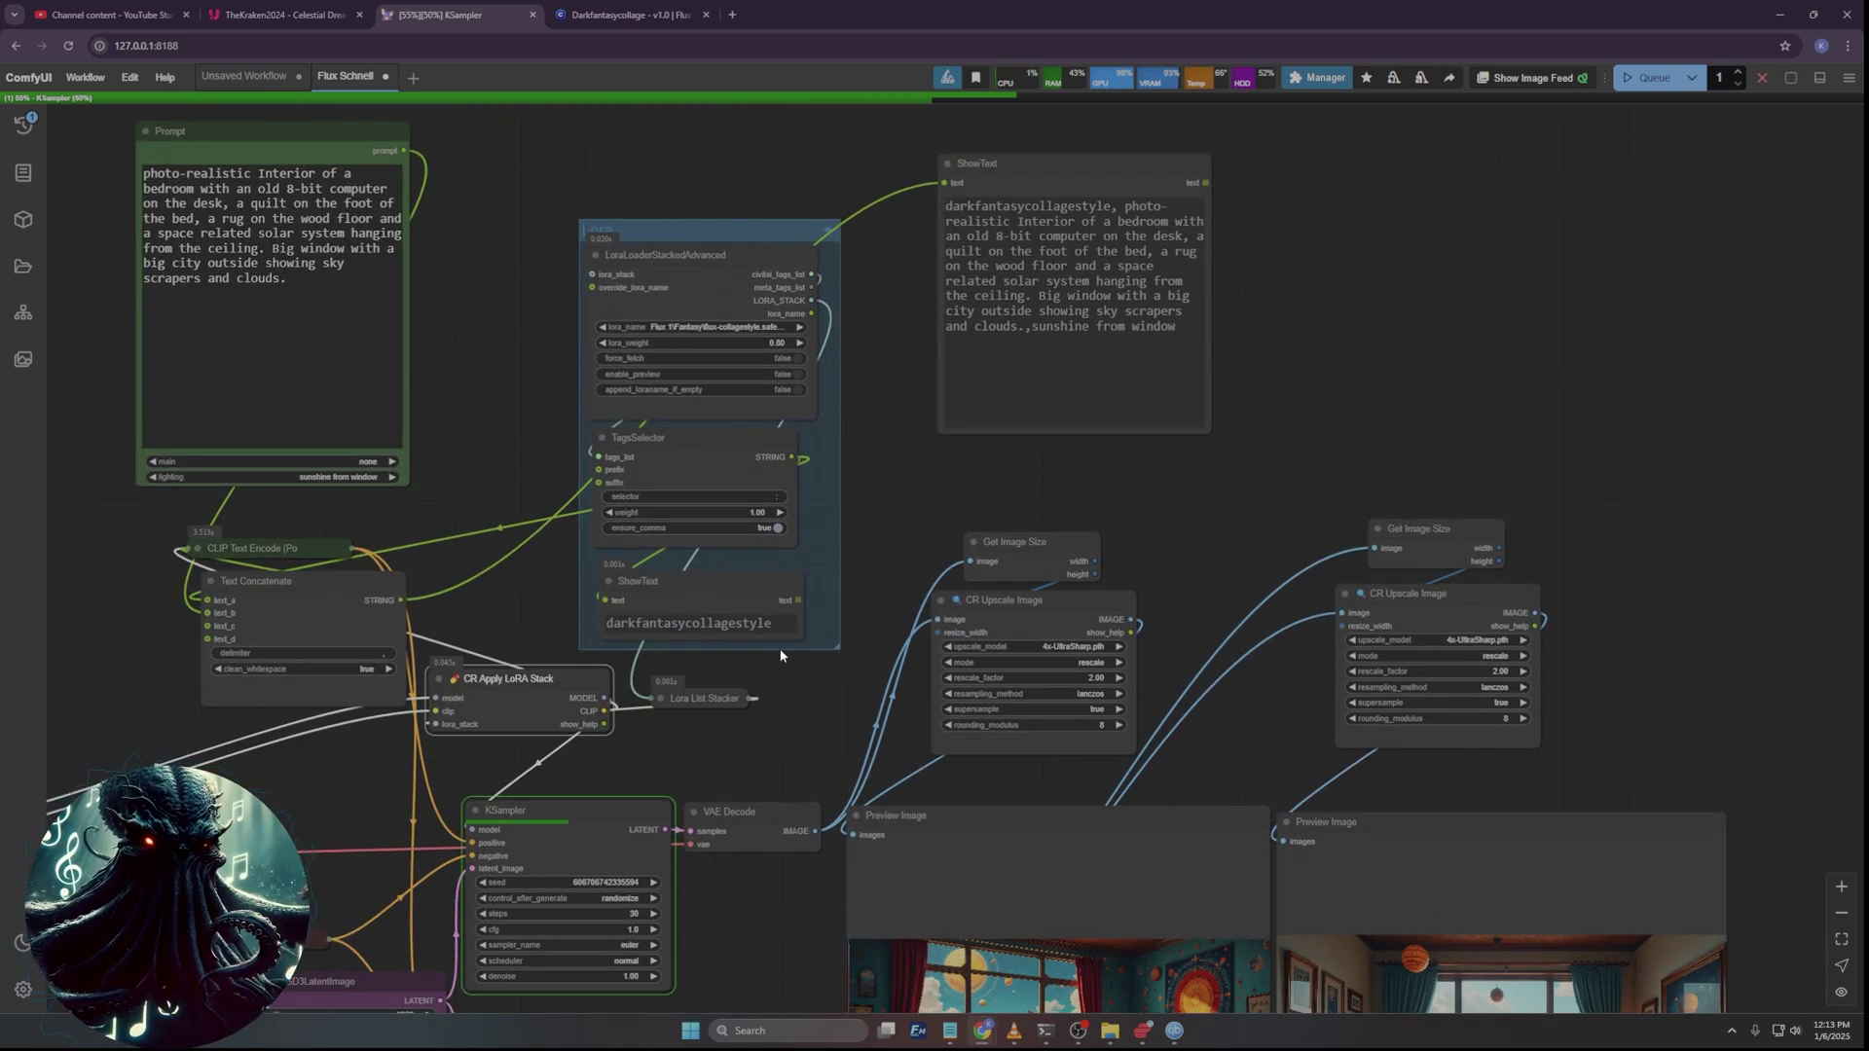
click(830, 234)
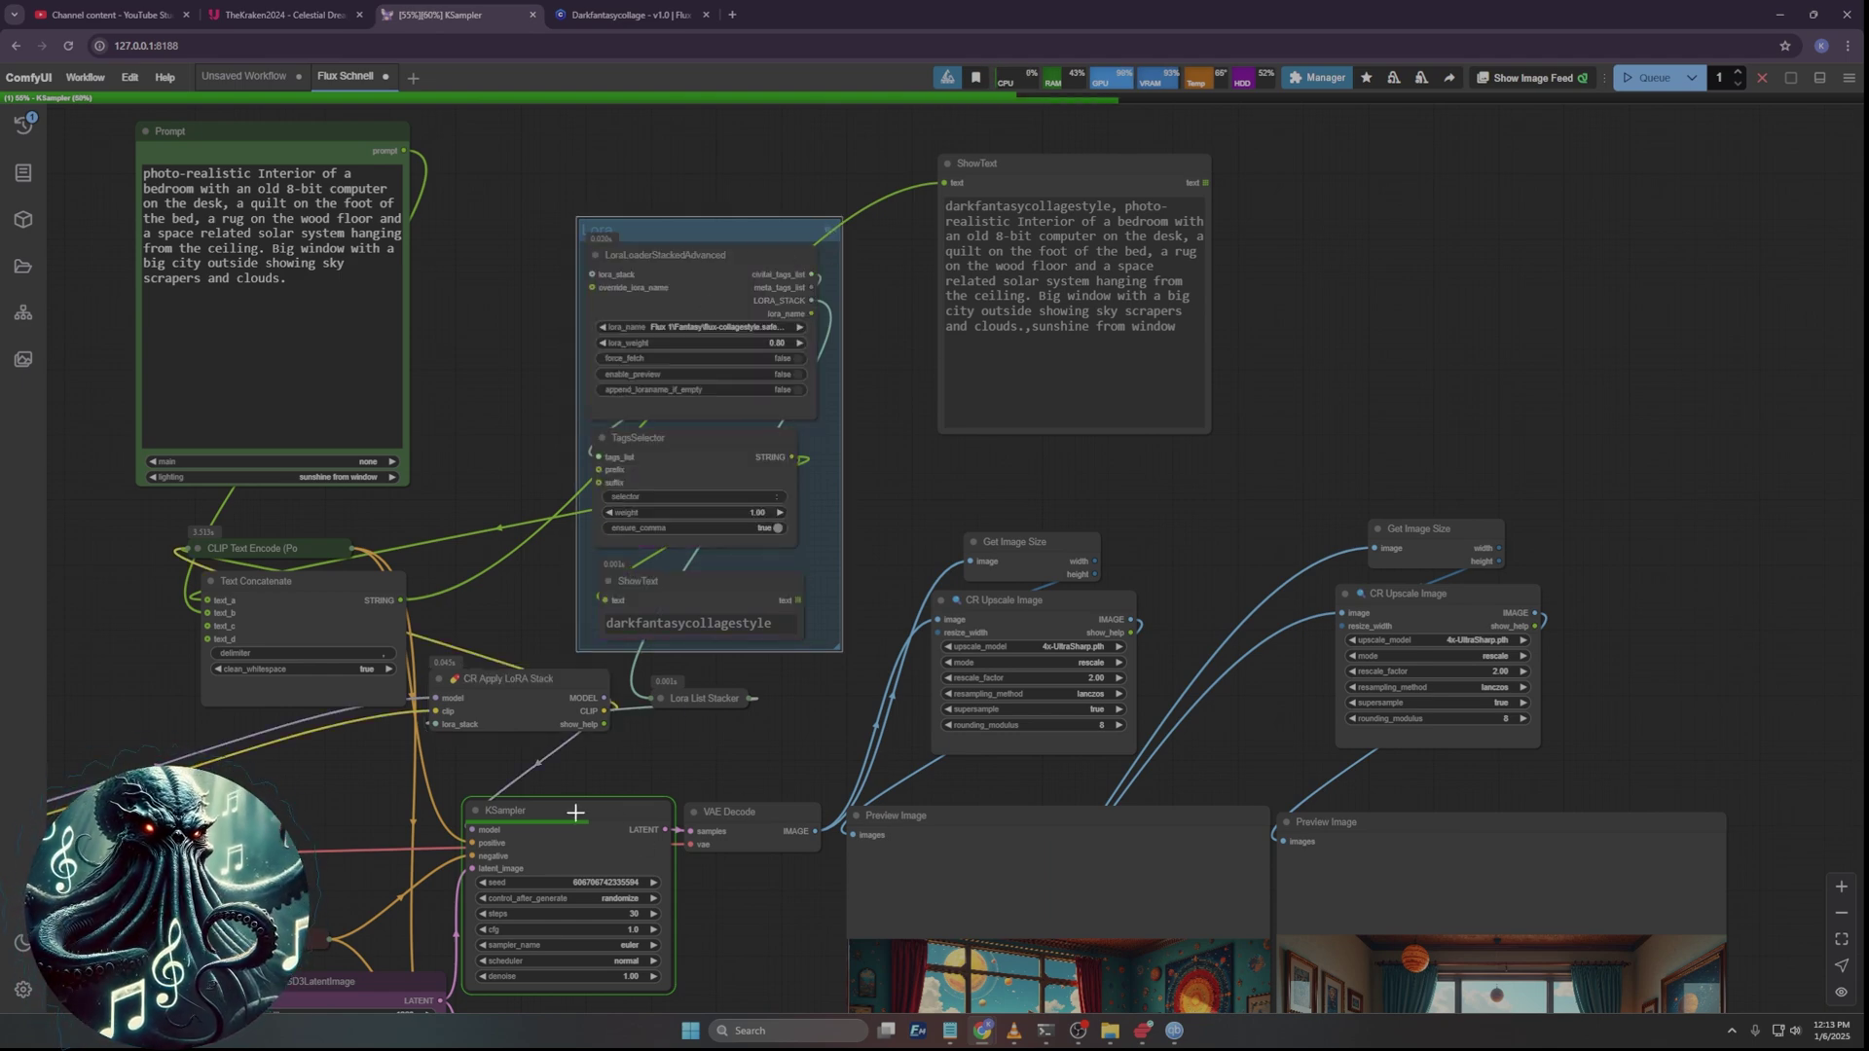
drag(688, 697, 713, 708)
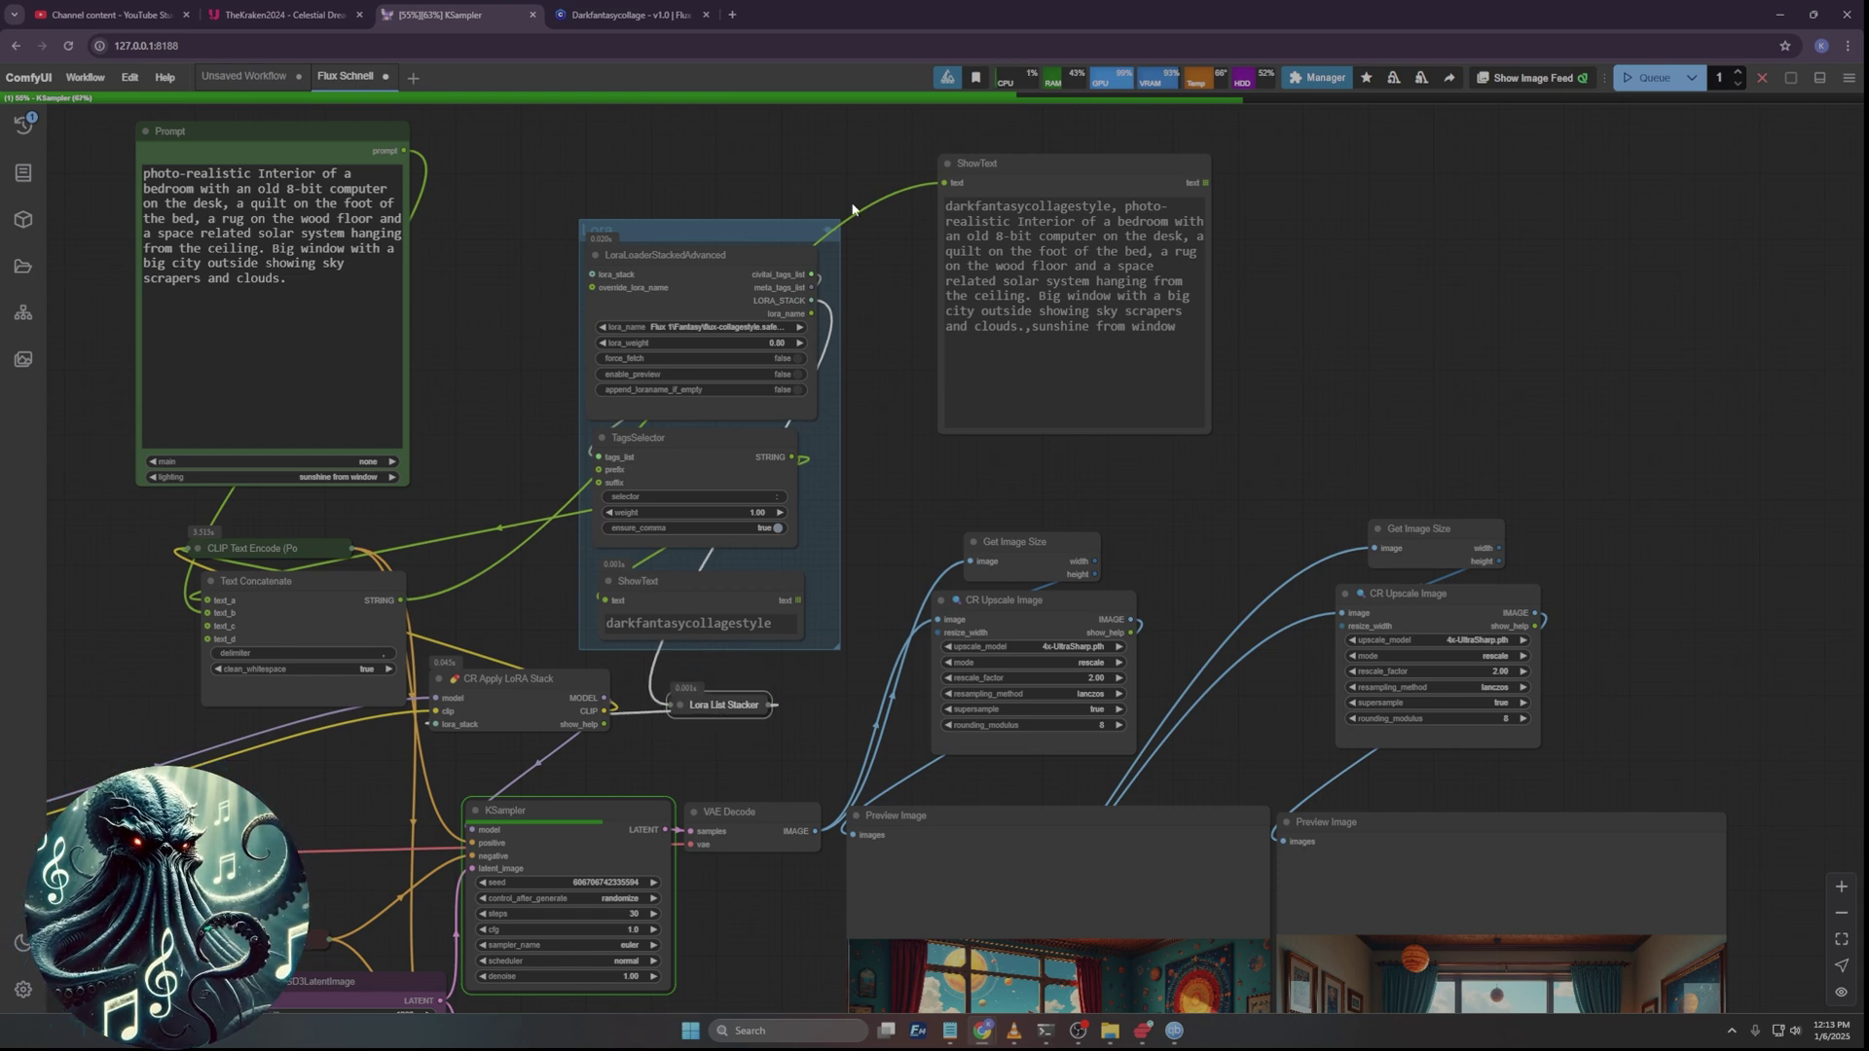
drag(1254, 637, 1097, 319)
scroll(1097, 319, down, 3)
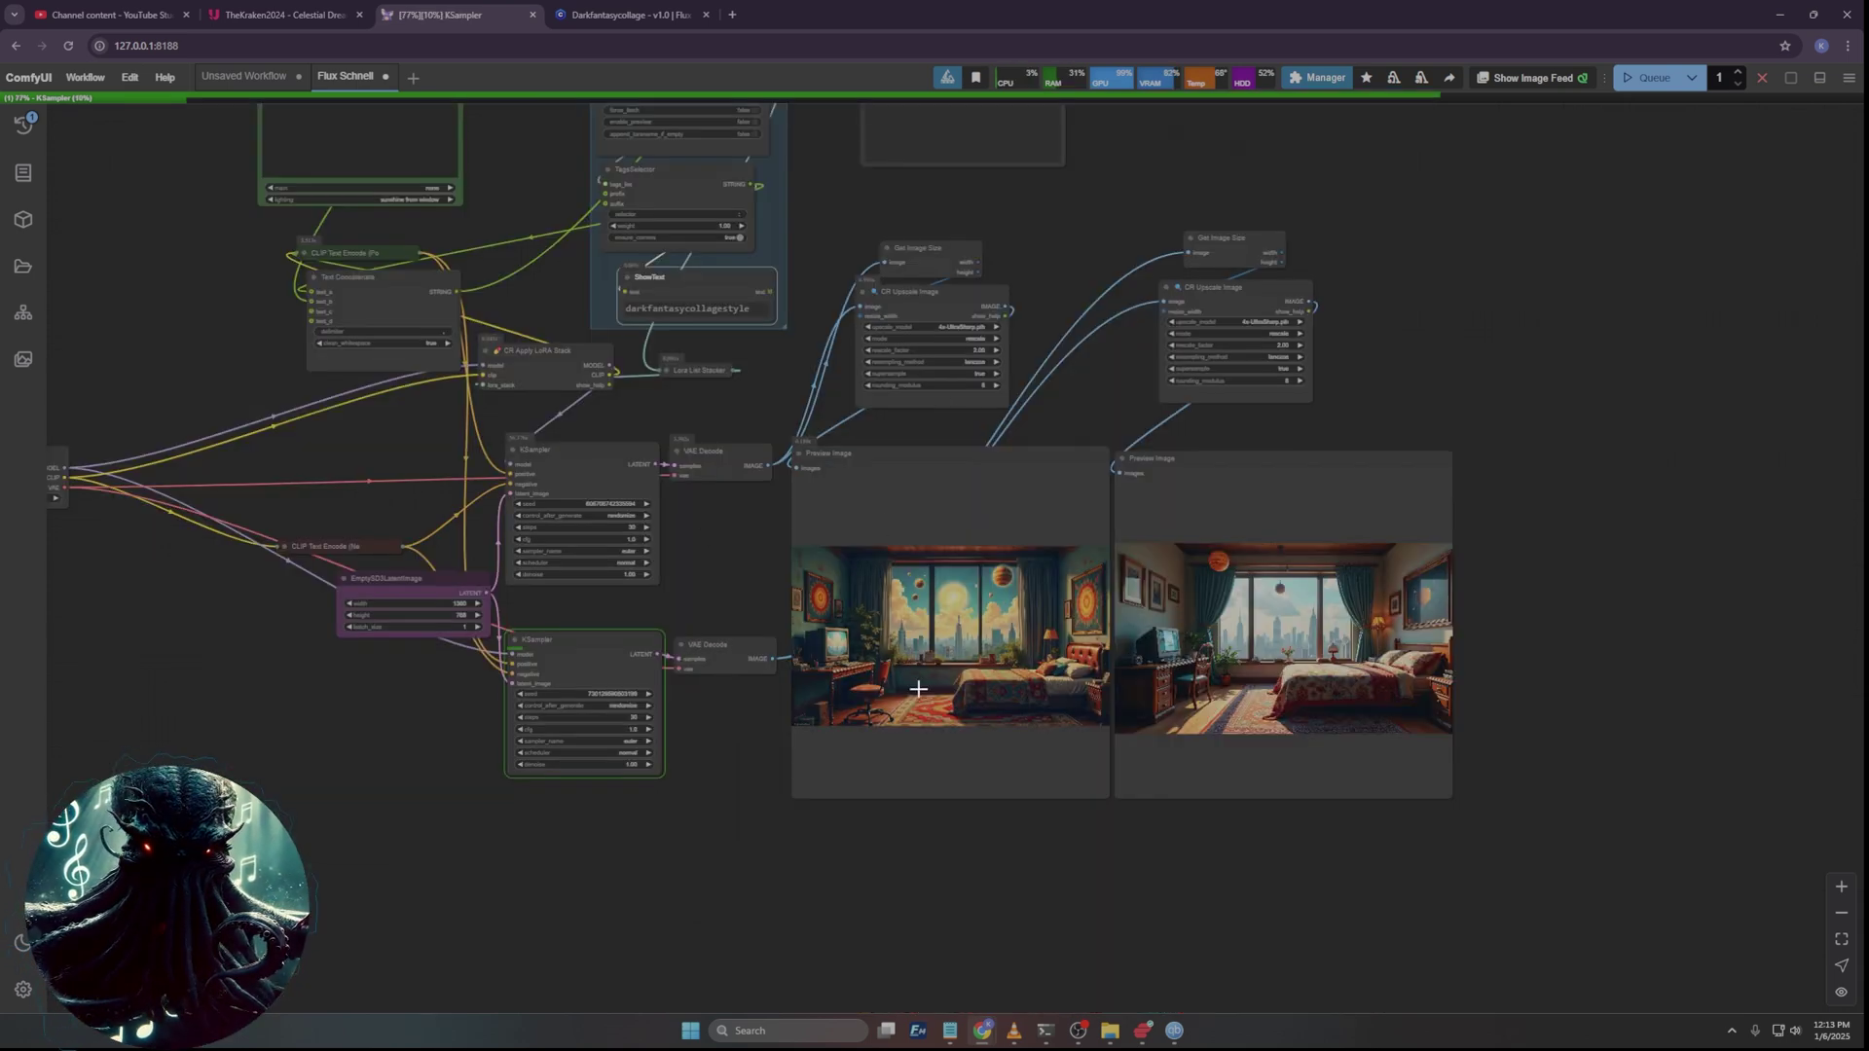
Zoom into the LoRA and plain bedroom previews to compare them, then pan back to the sampler and LoRA nodes.
scroll(918, 688, up, 10)
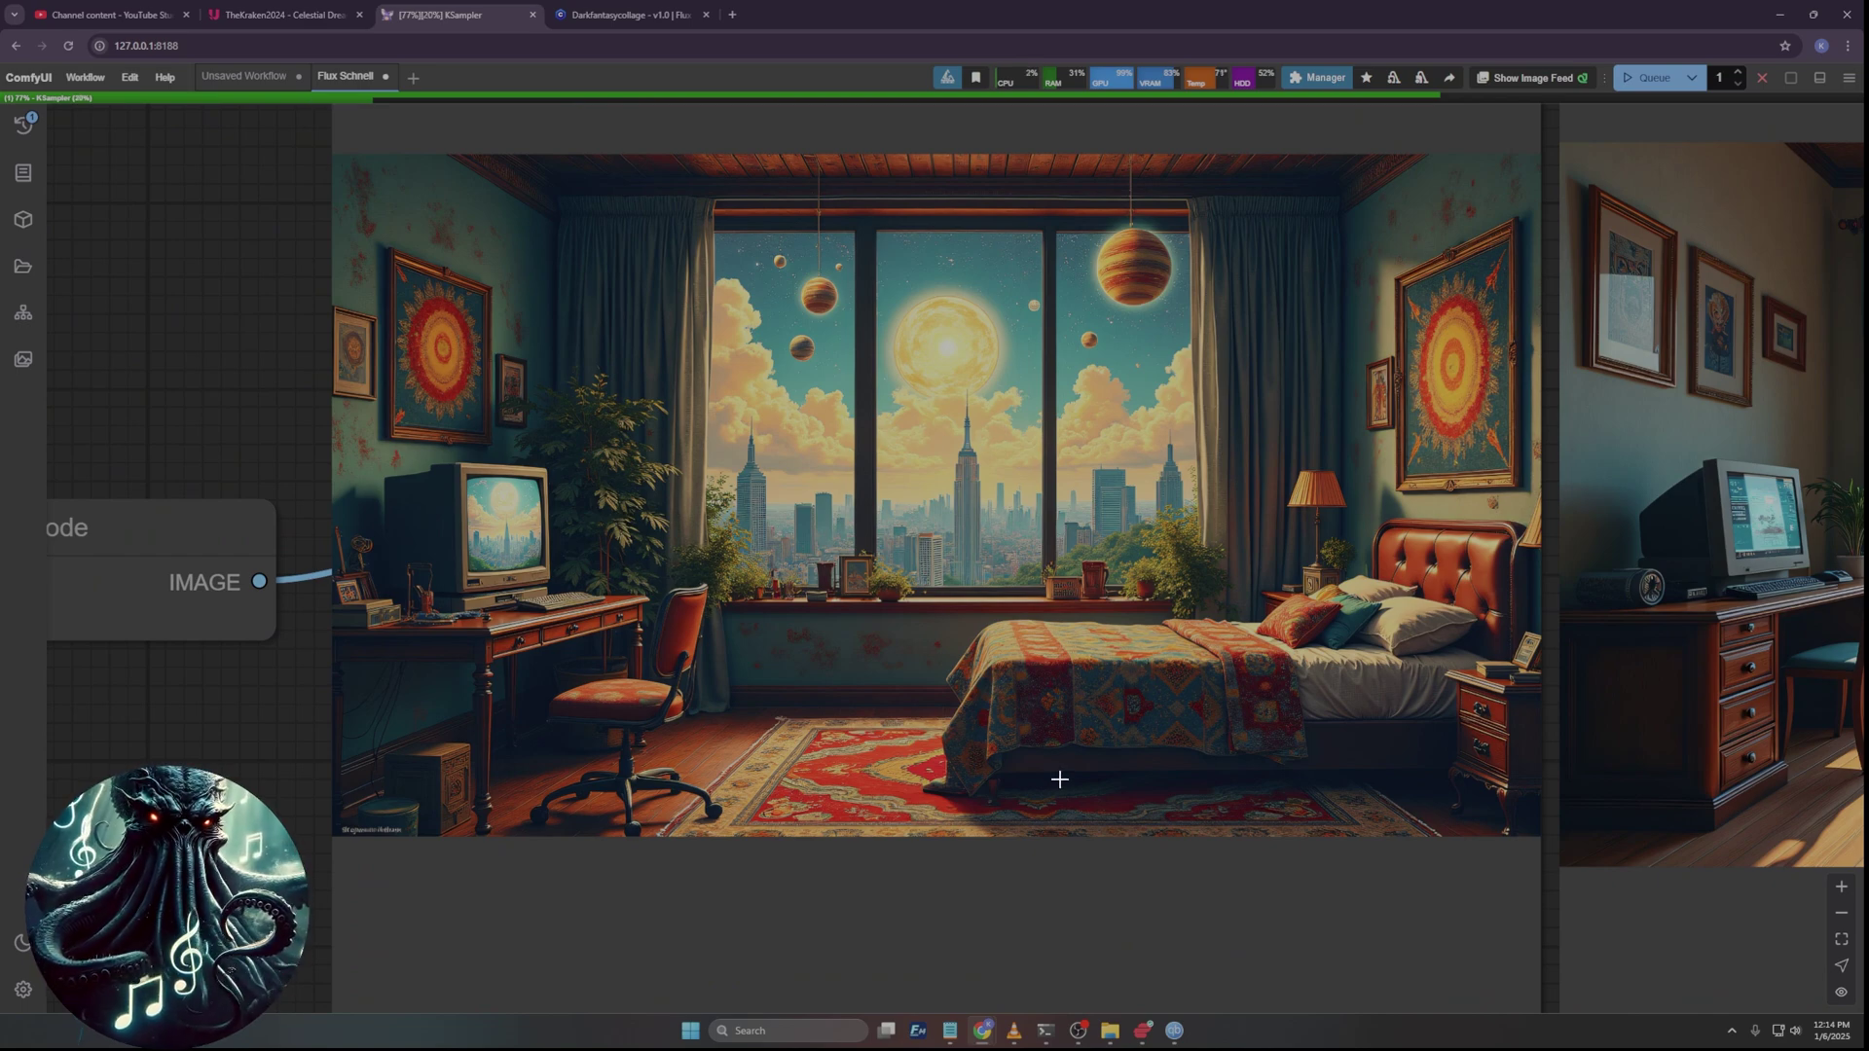
scroll(1061, 779, down, 8)
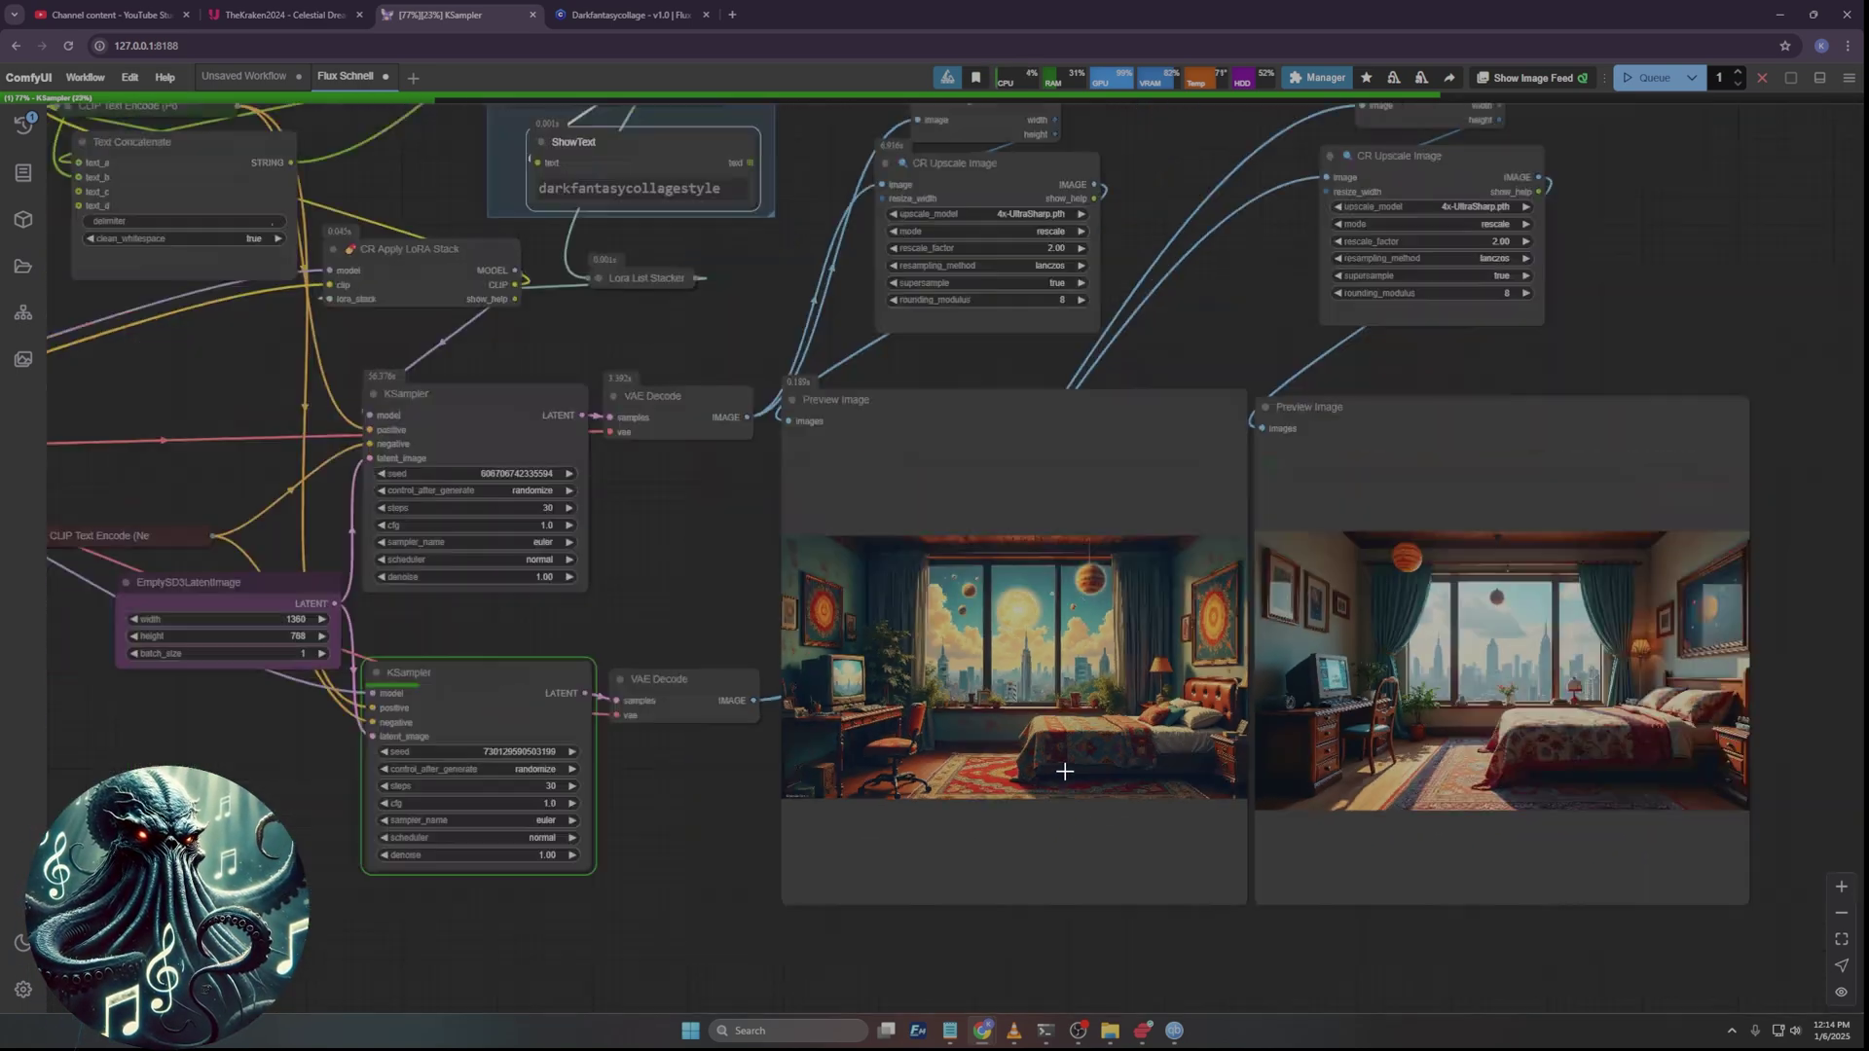
drag(1021, 856, 759, 739)
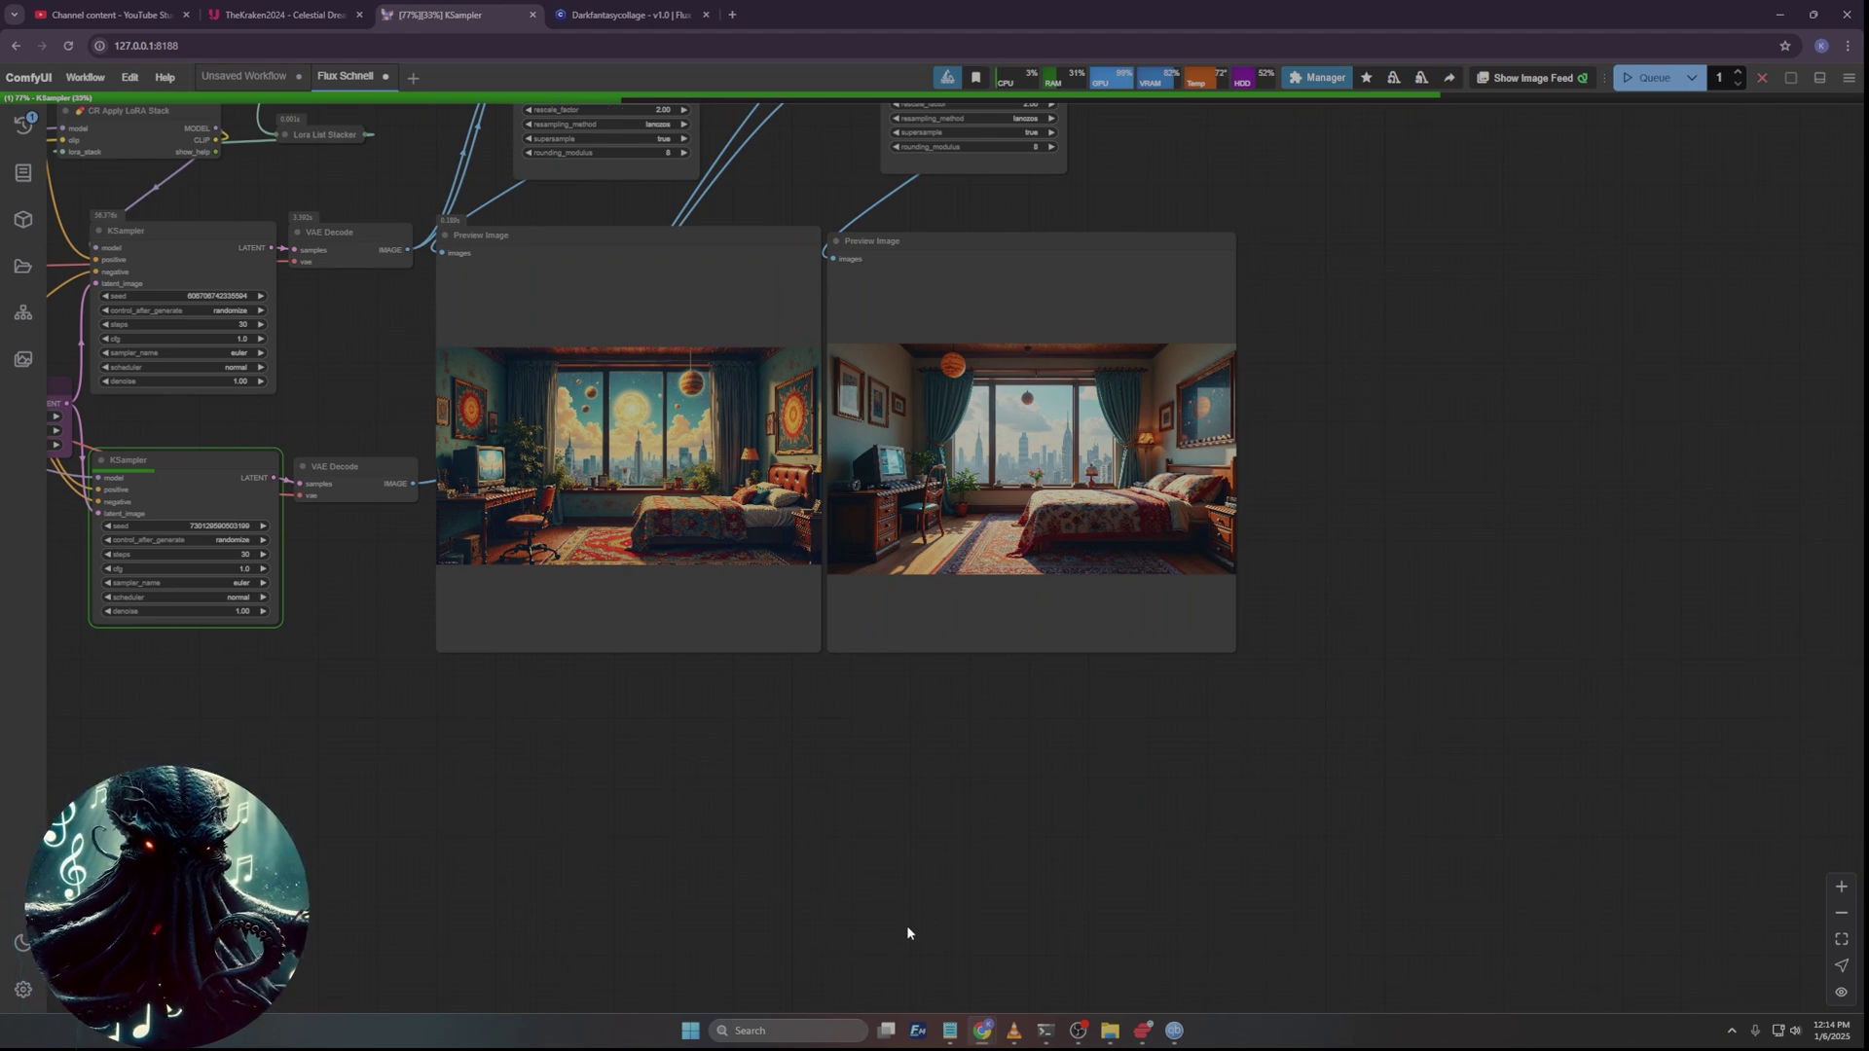
scroll(749, 467, up, 6)
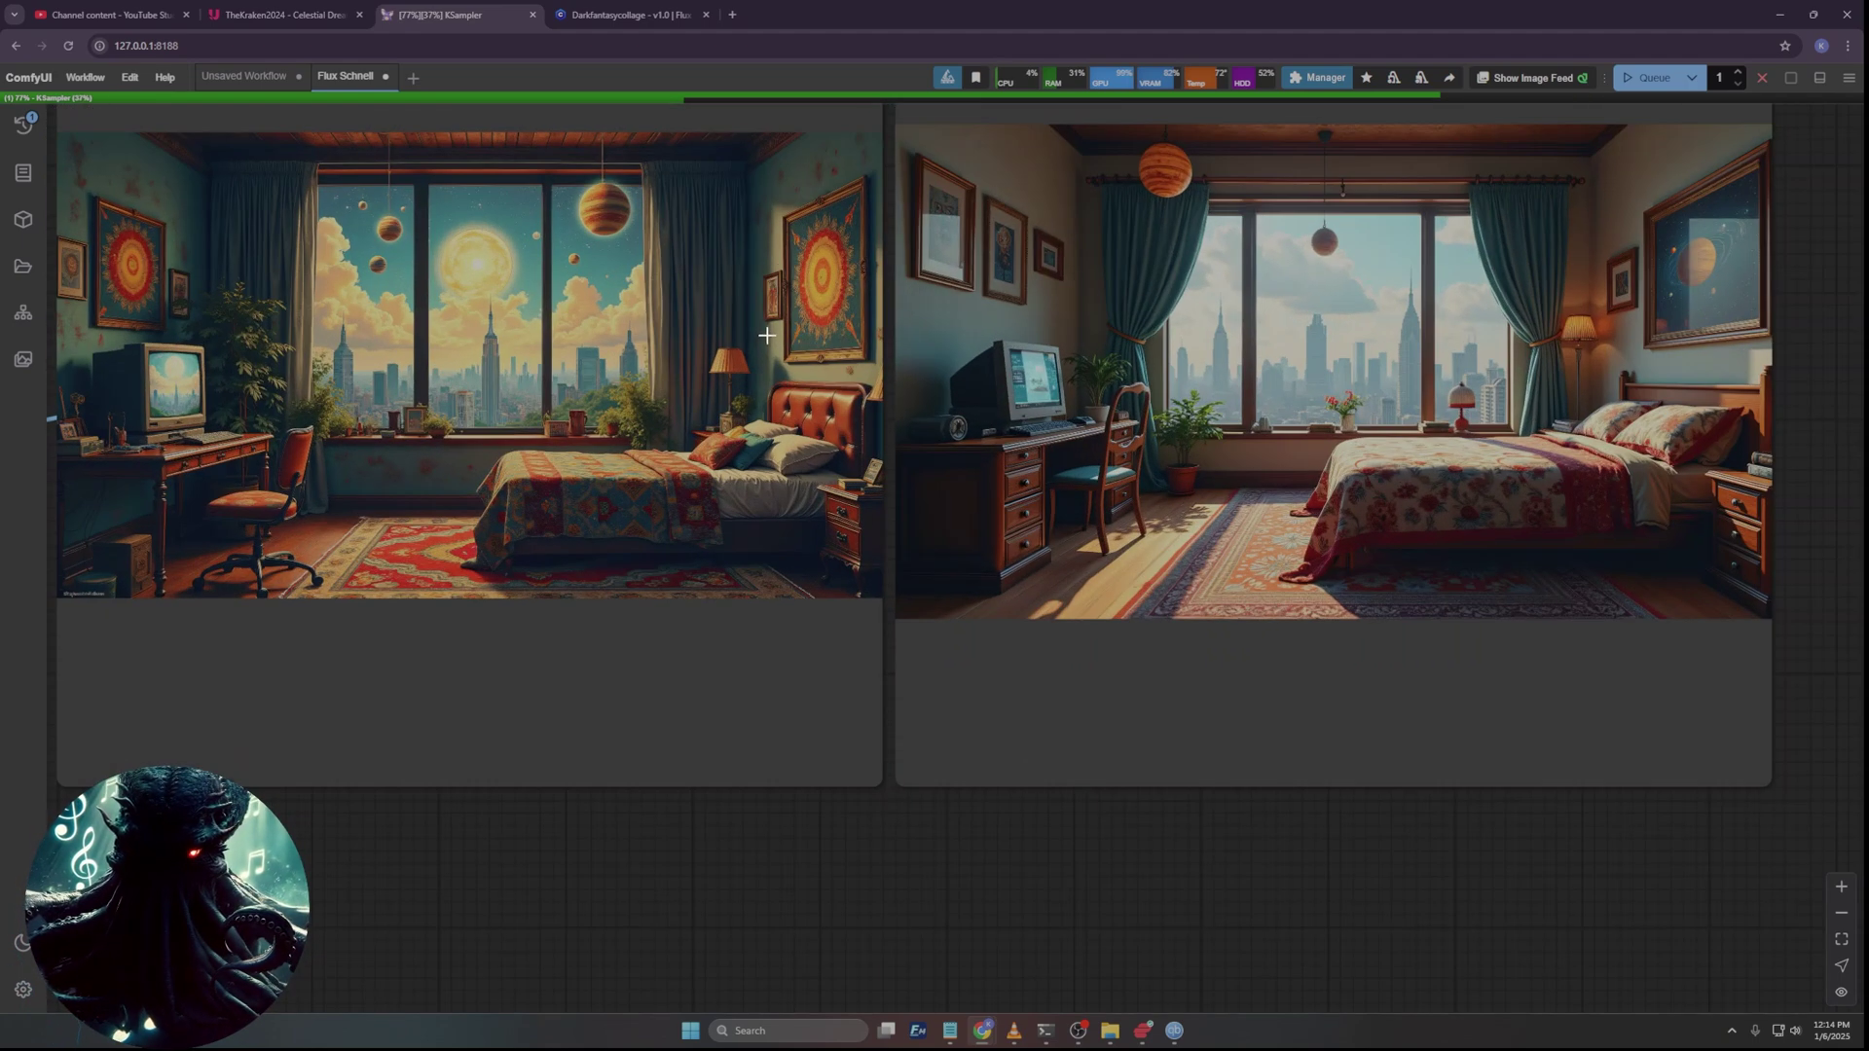
scroll(773, 328, up, 3)
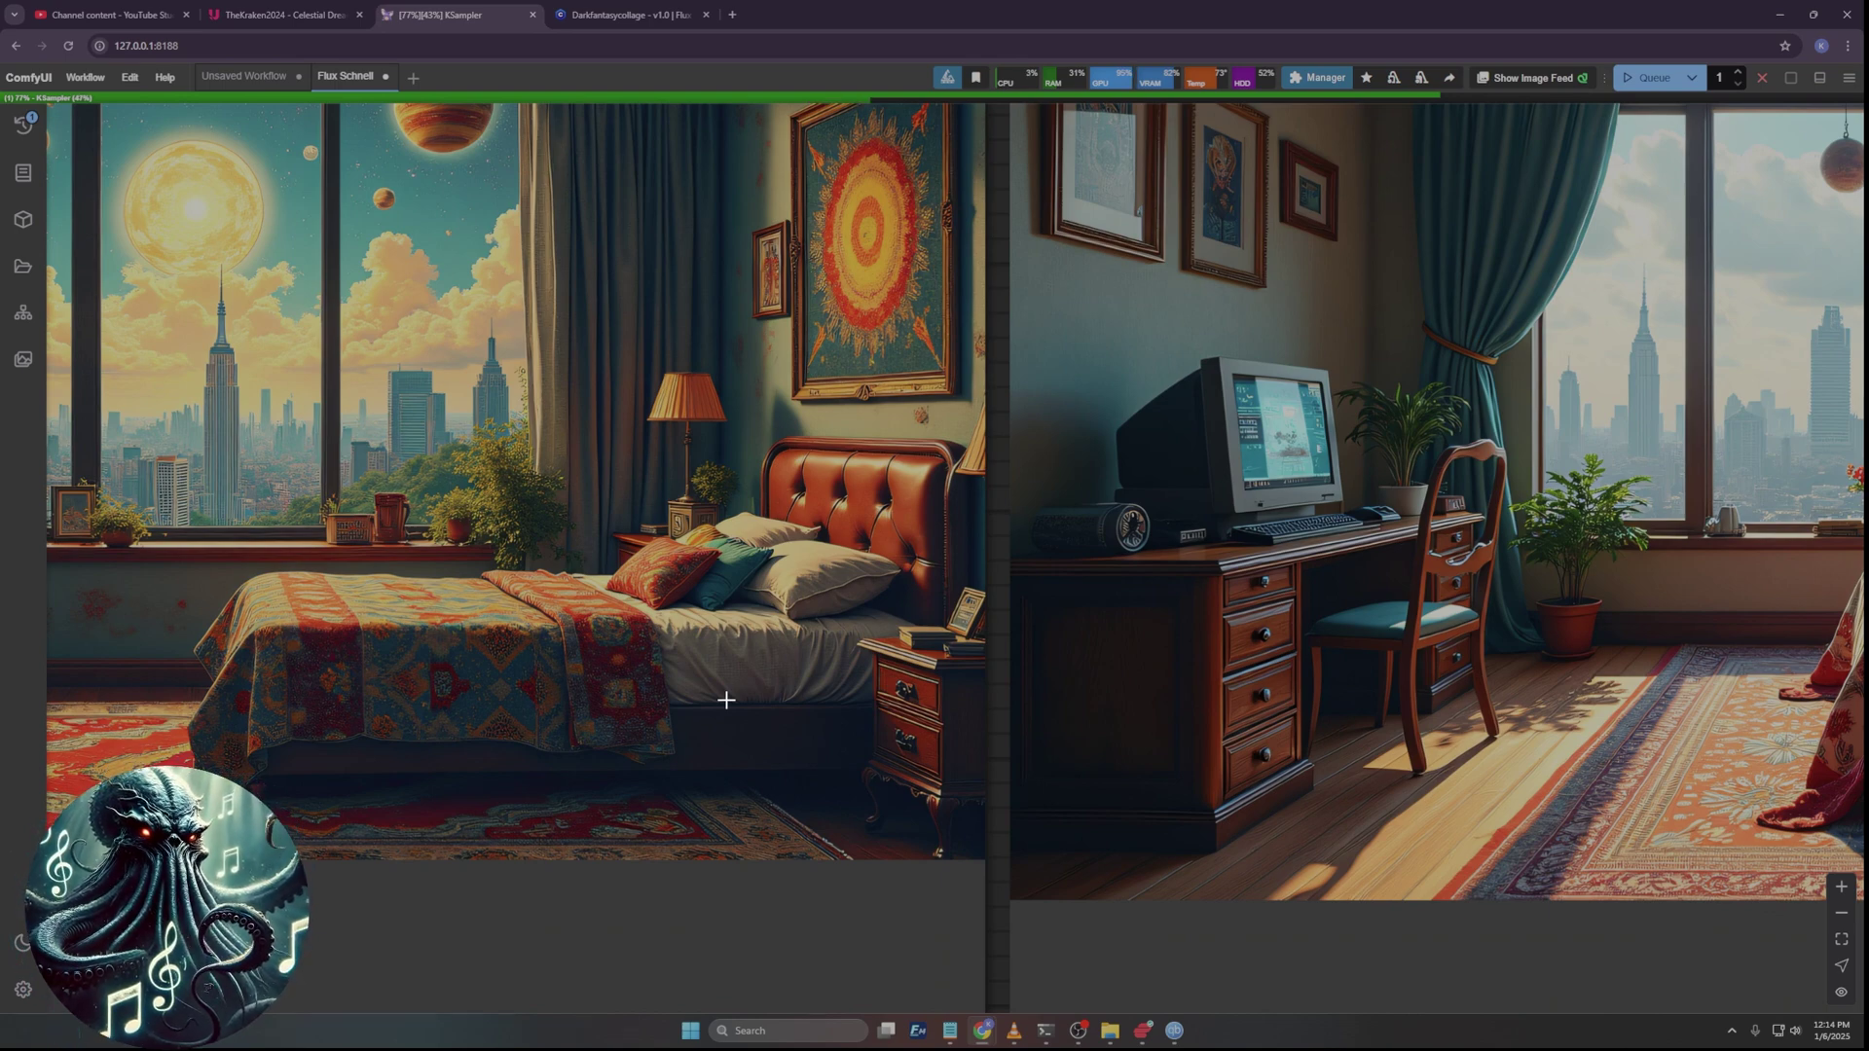
scroll(725, 699, down, 7)
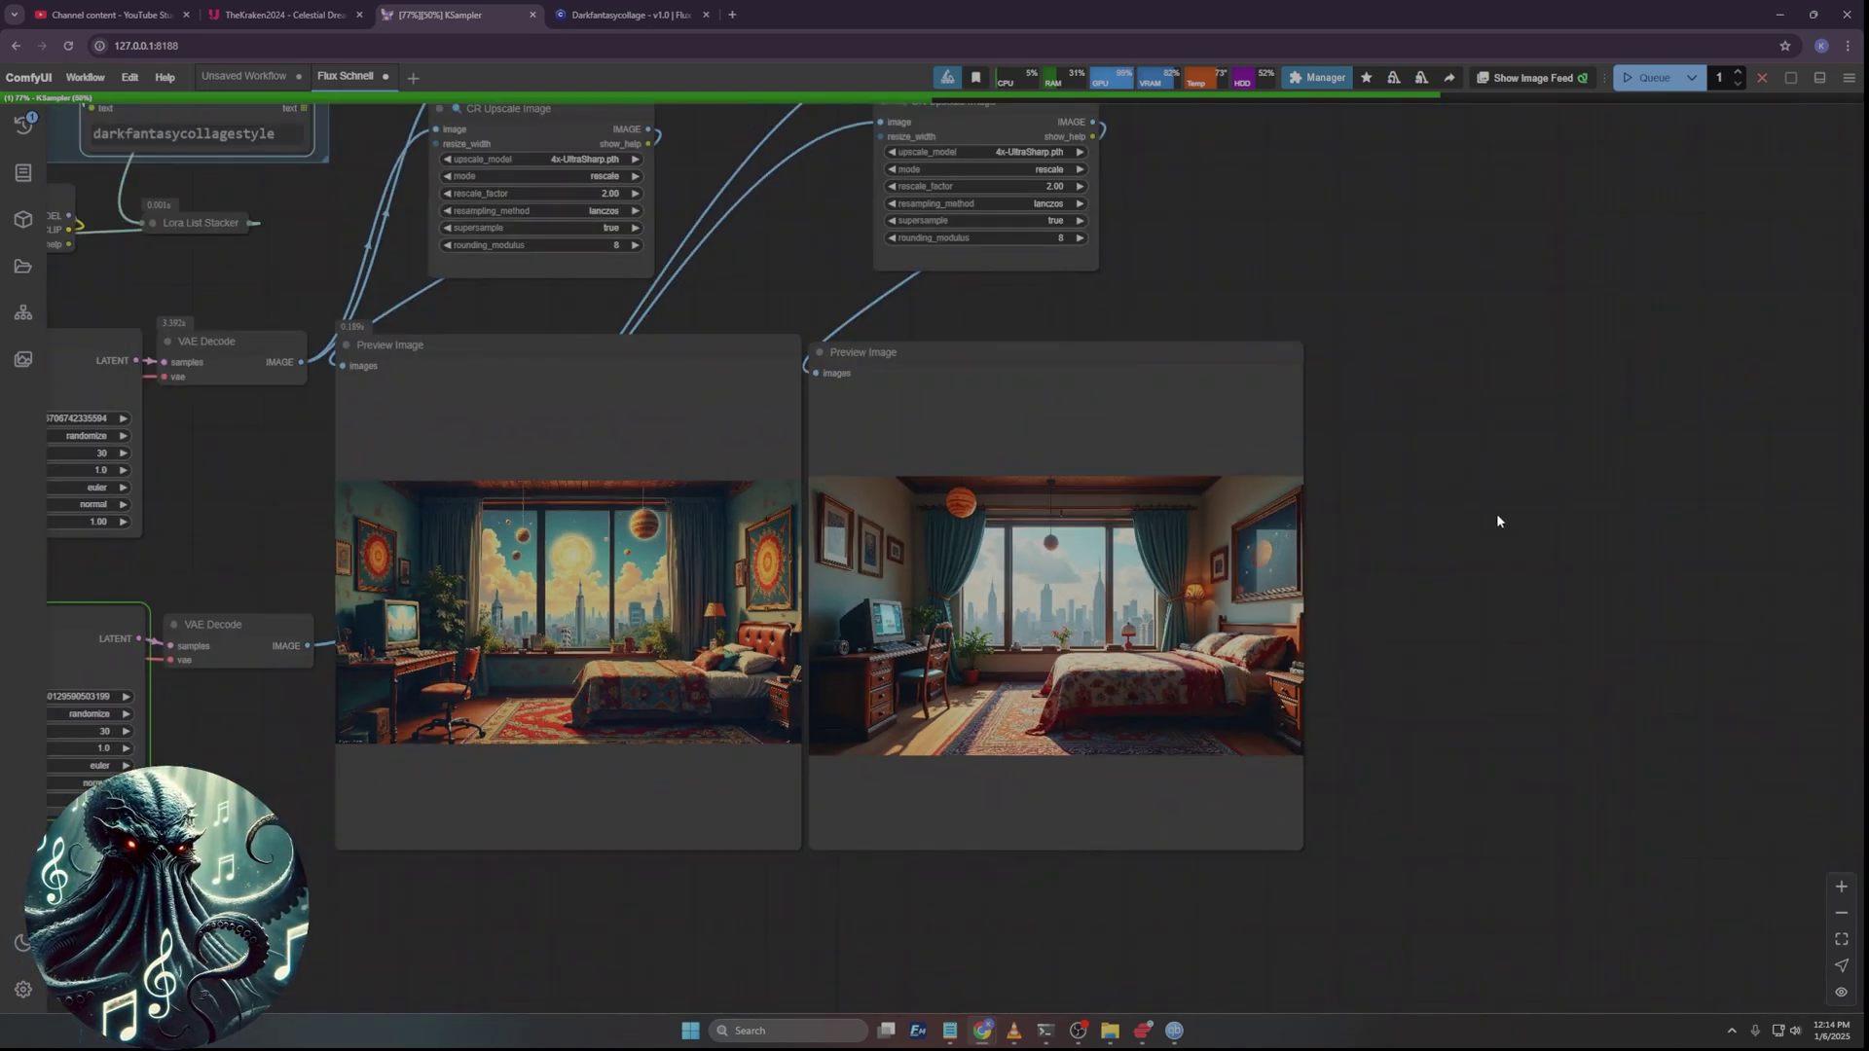
drag(757, 276, 1027, 730)
Replace the bedroom text with 'Warrior woman in scale mail armor… decapitating a goblin', fix 'fly's', and queue.
drag(822, 375, 763, 799)
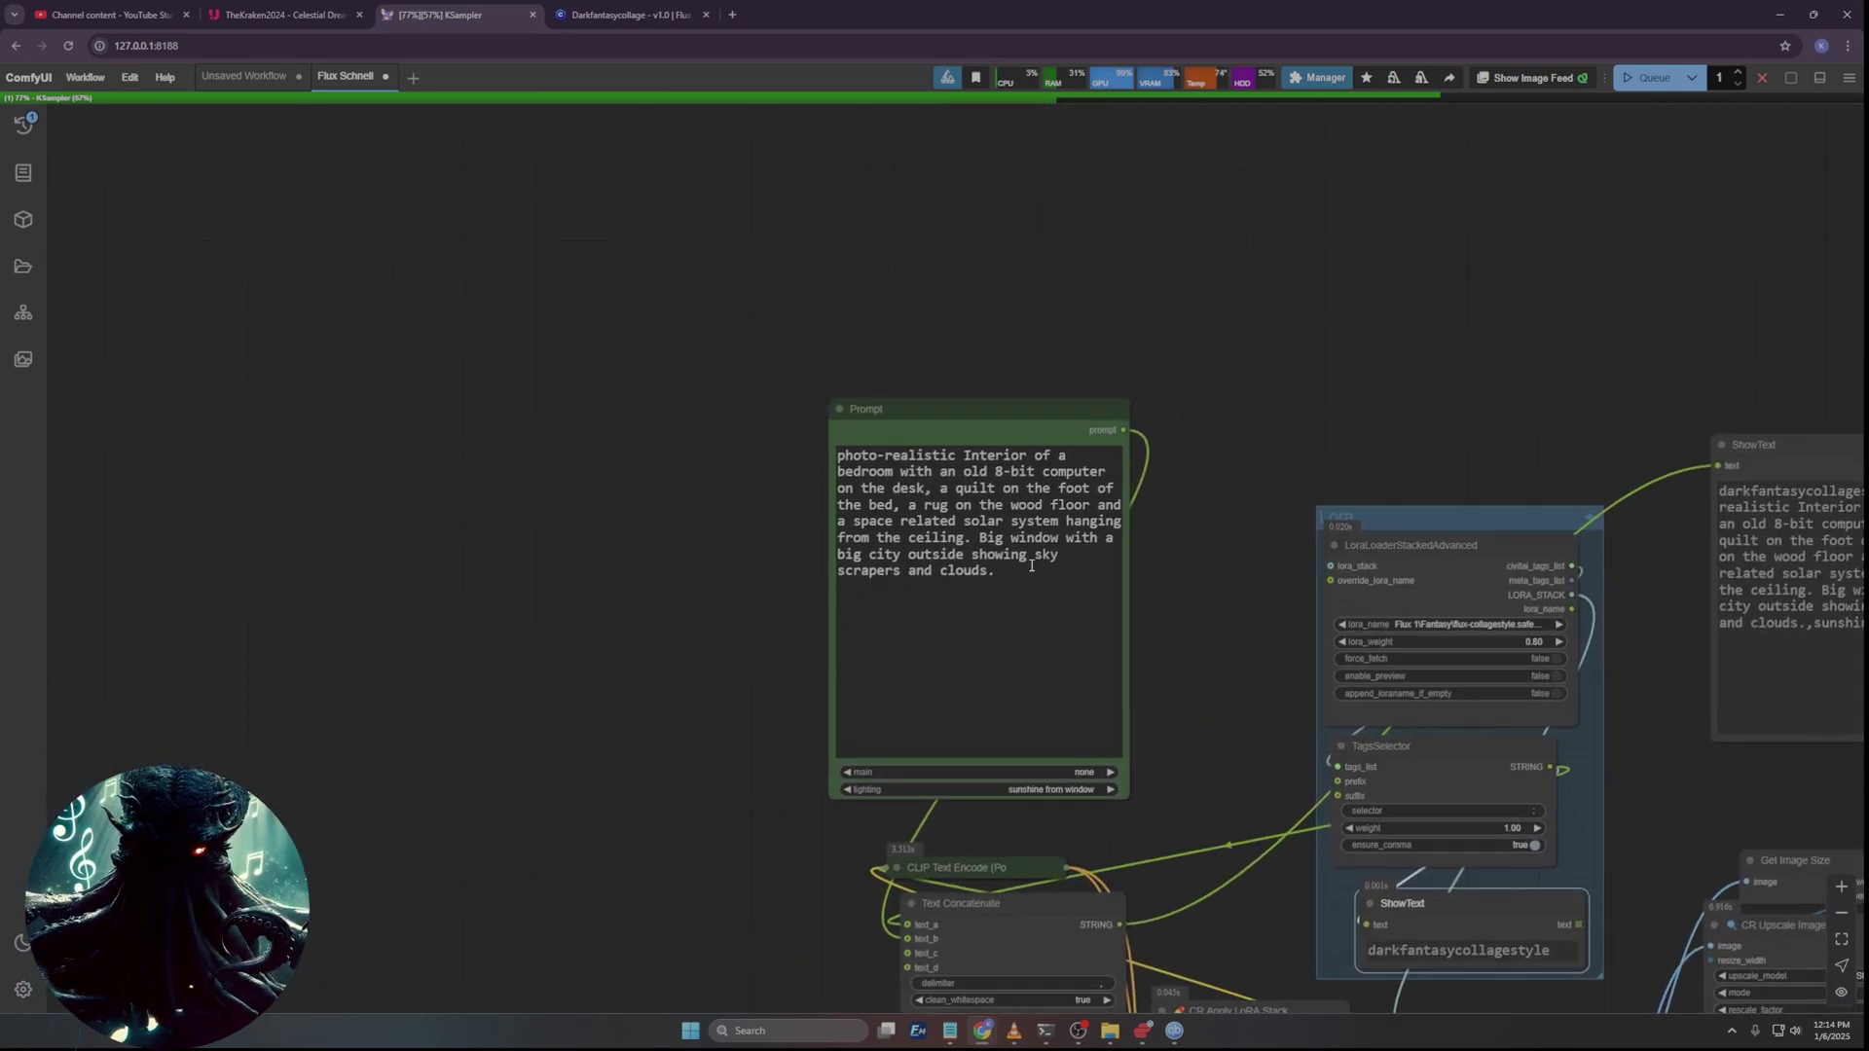
drag(964, 455, 1085, 602)
text(Warrior woman in scale mail armor with a big 2 ha)
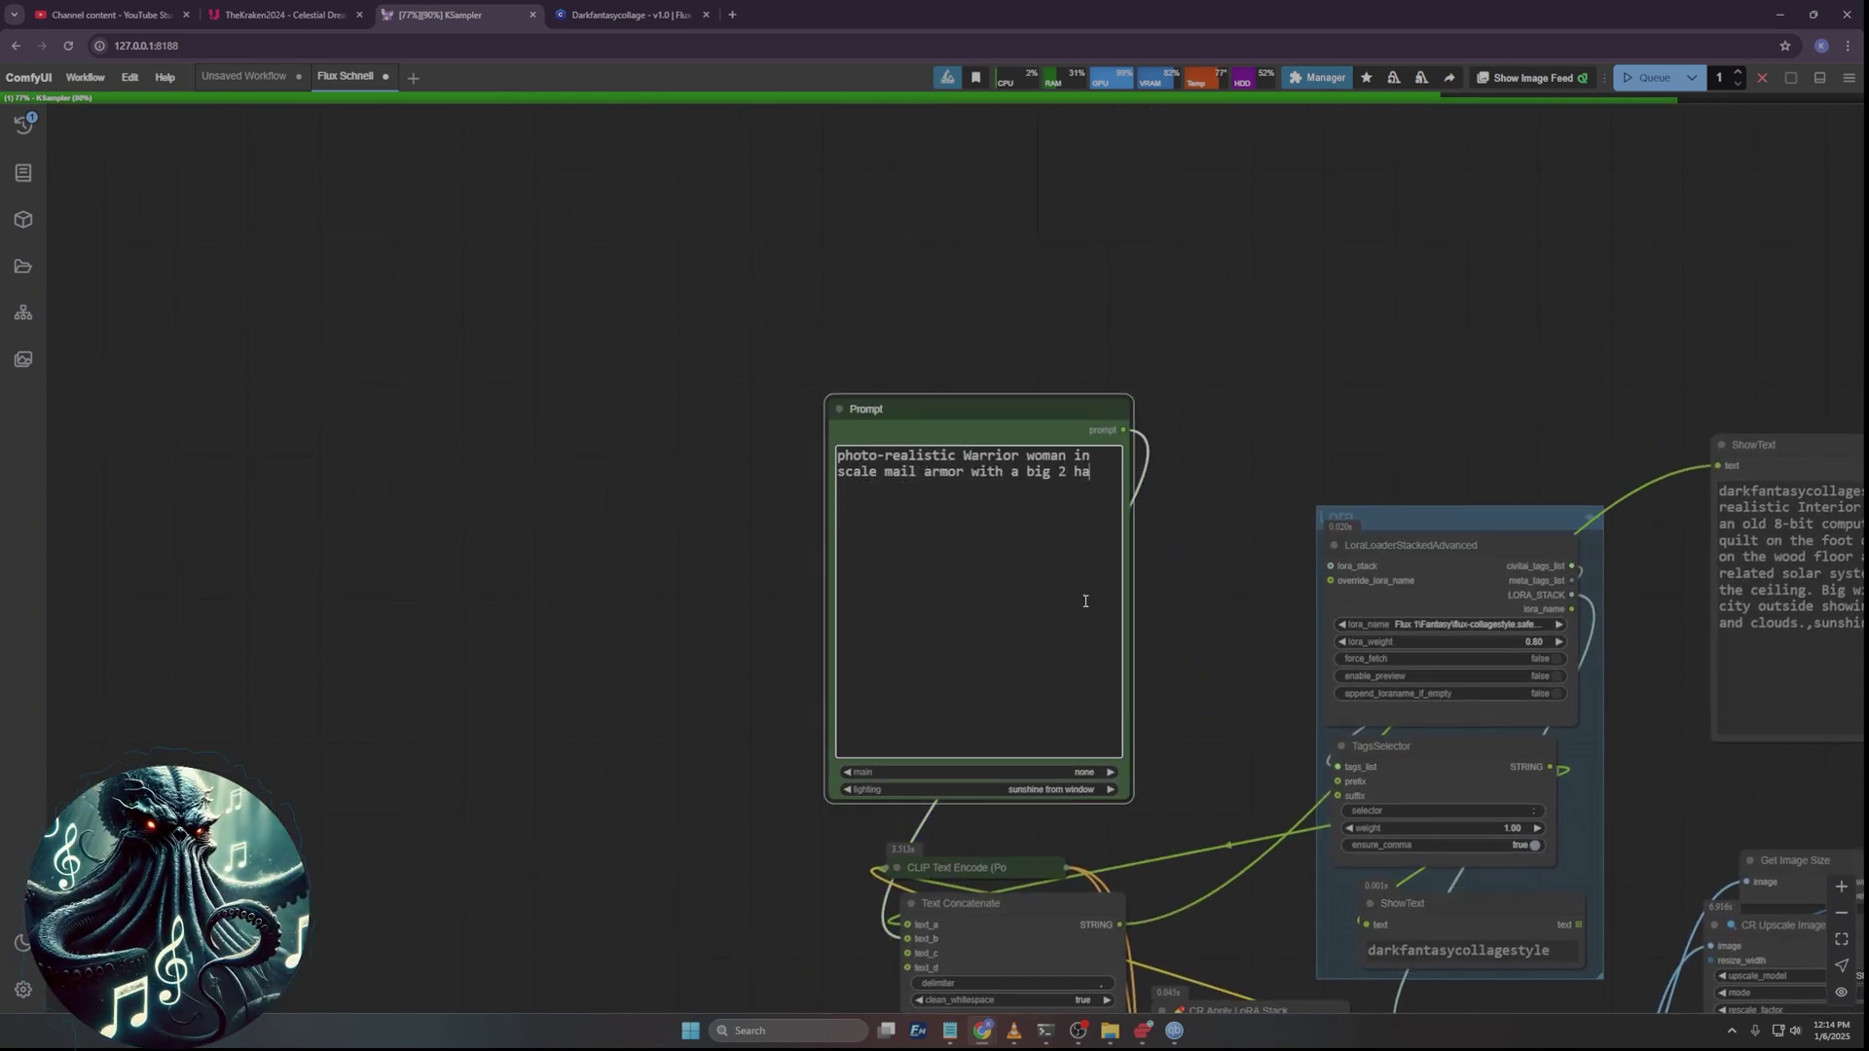
text(nded sword decapitating a goblin)
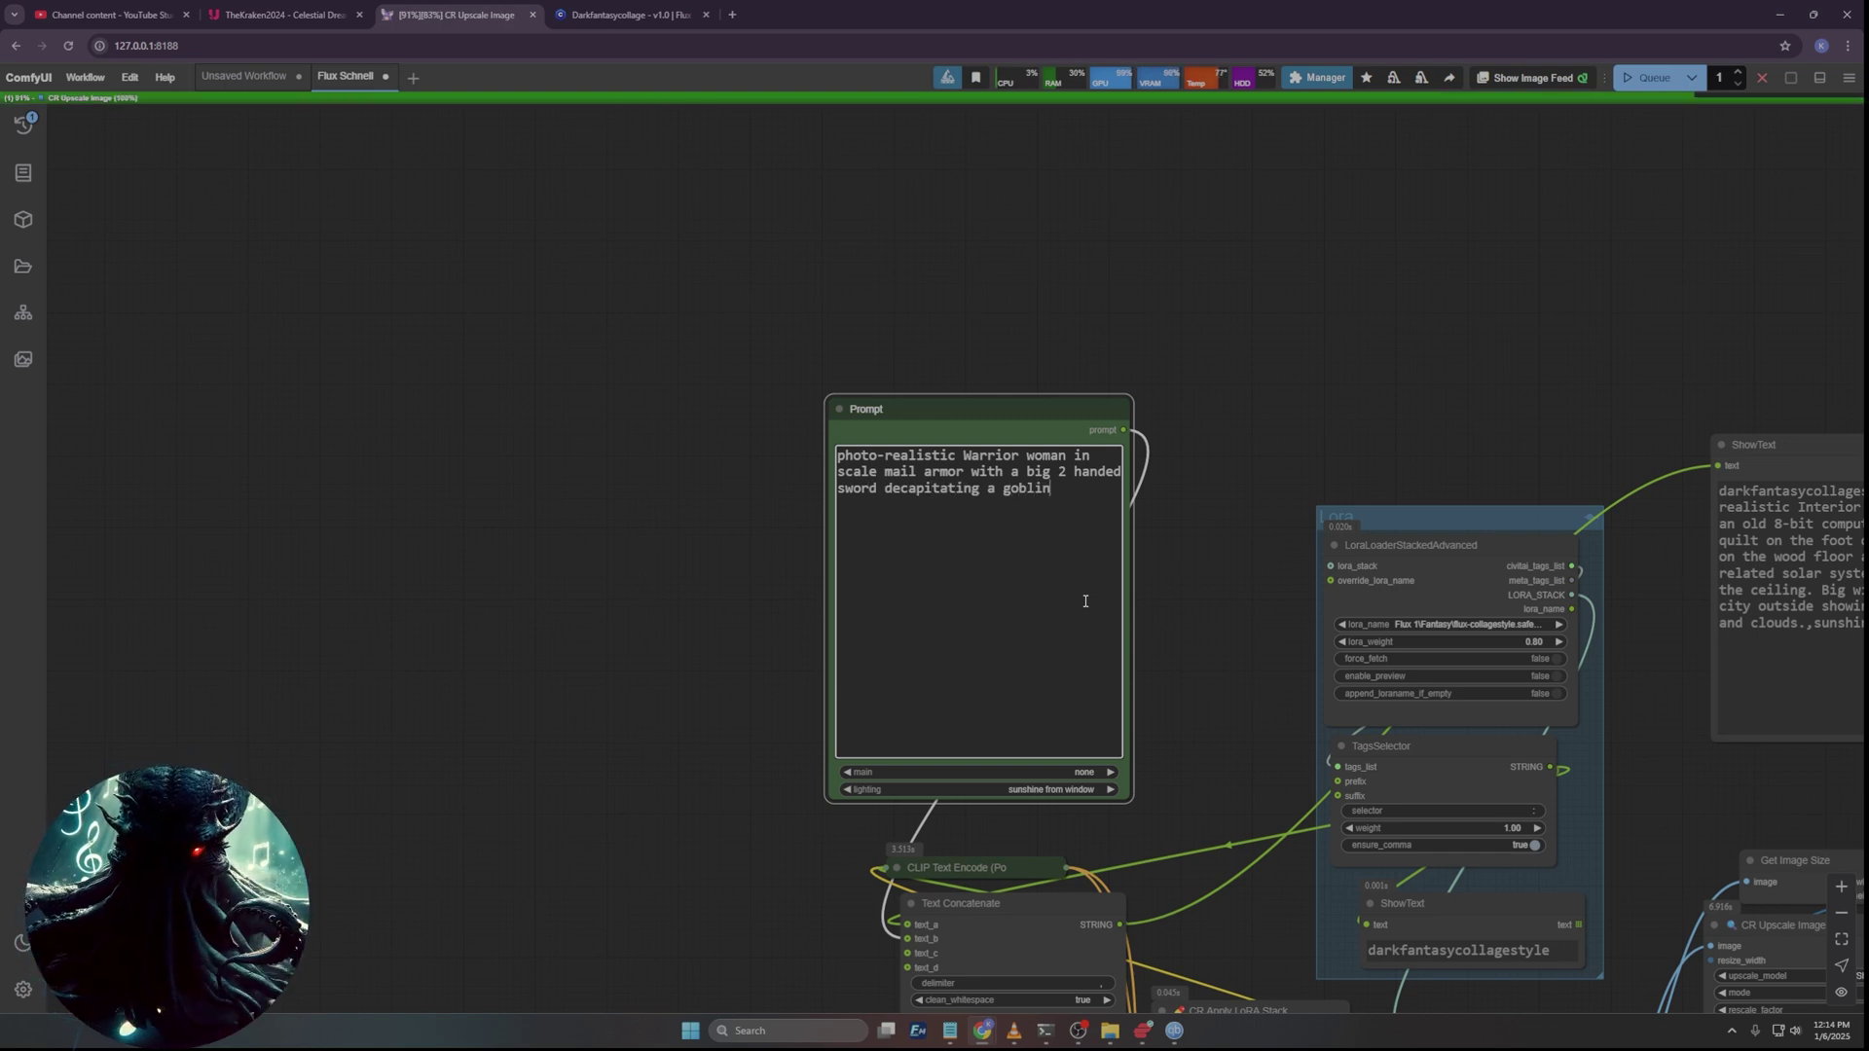
text(. The goblin's head flie)
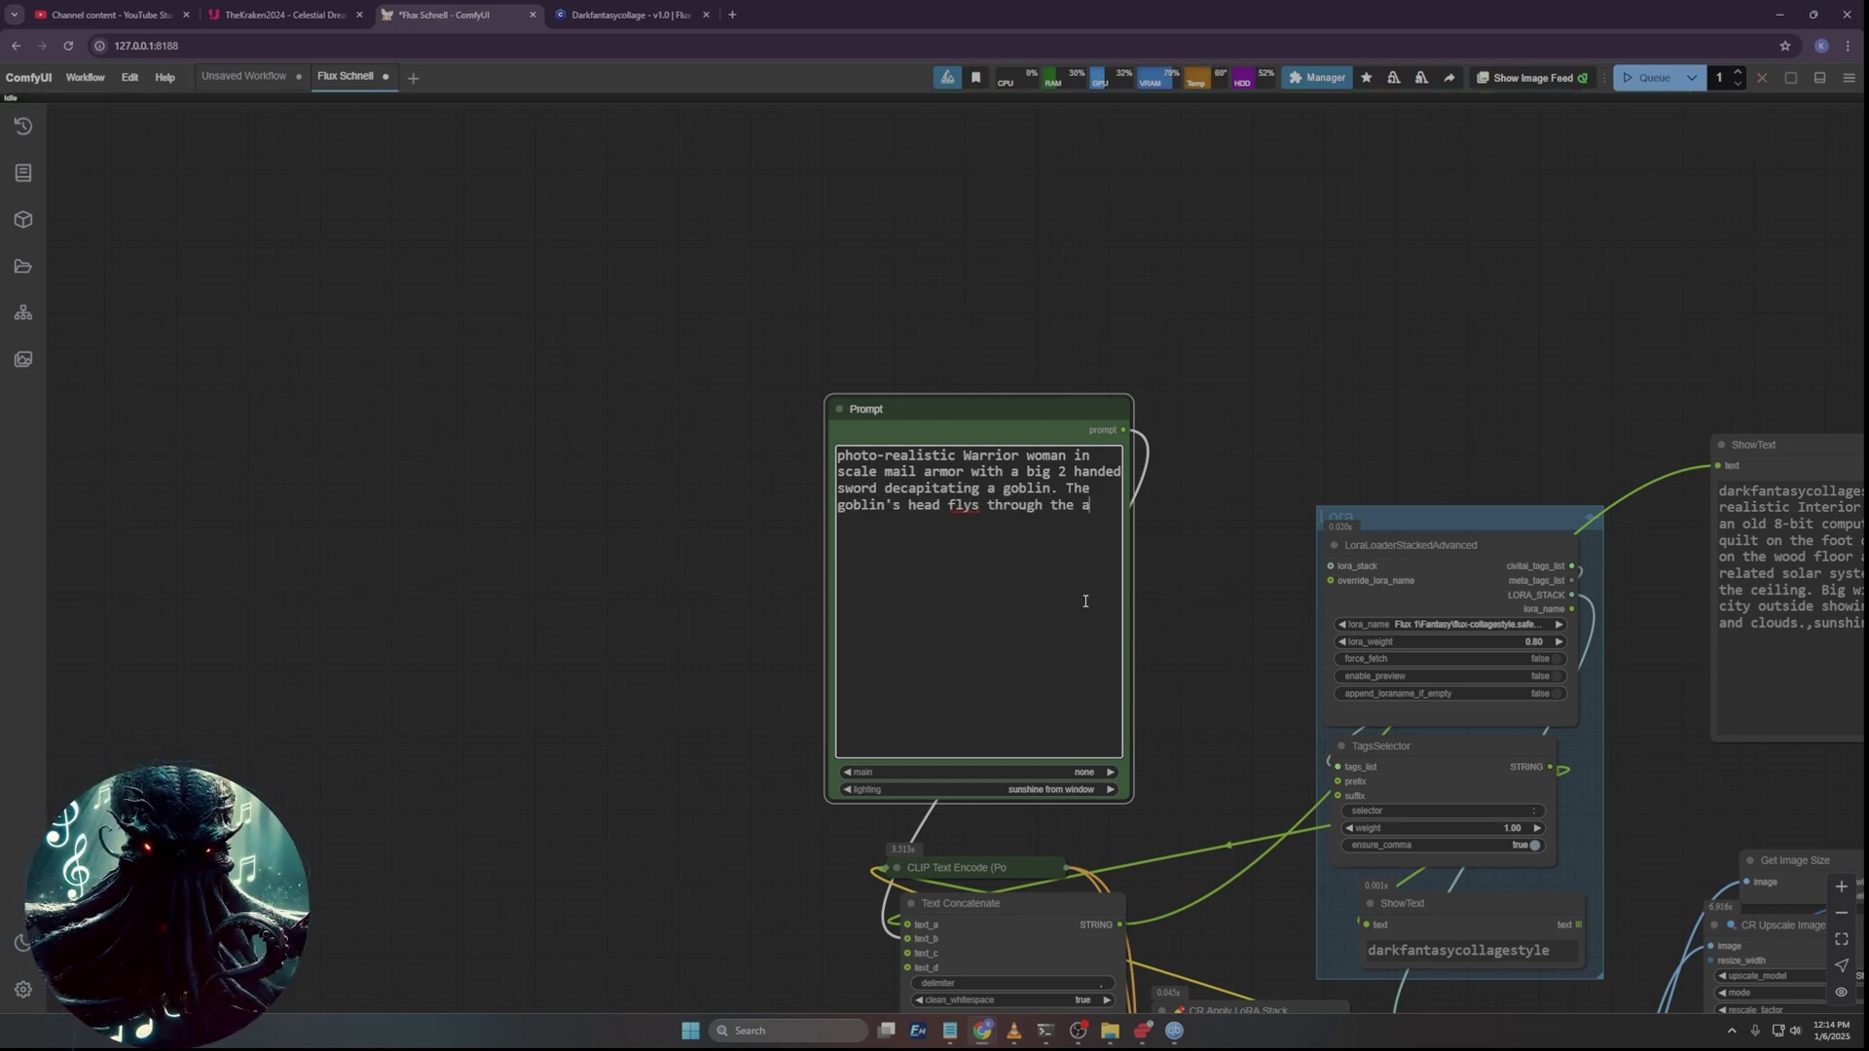
click(971, 505)
text(')
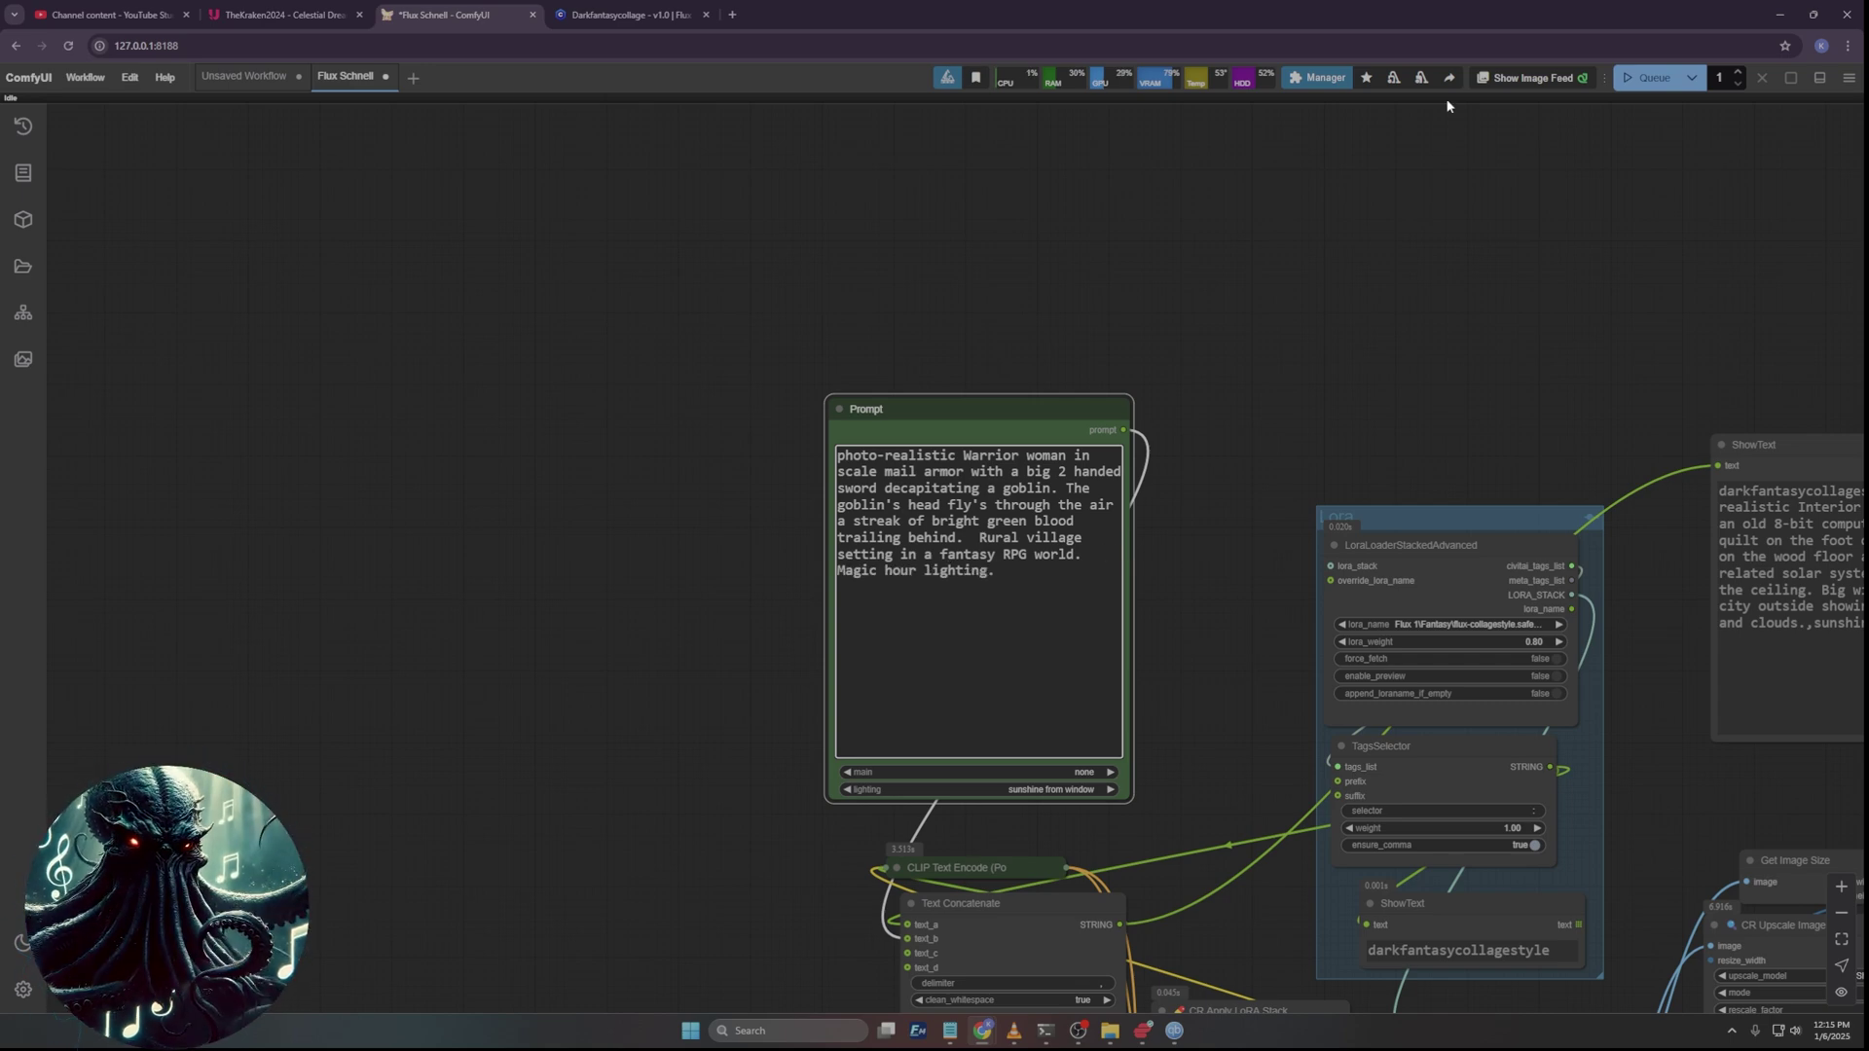
click(1649, 77)
Pan onto the two Preview Image nodes and zoom in on the warrior-versus-goblin renders.
scroll(1375, 307, down, 6)
drag(1374, 307, 794, 294)
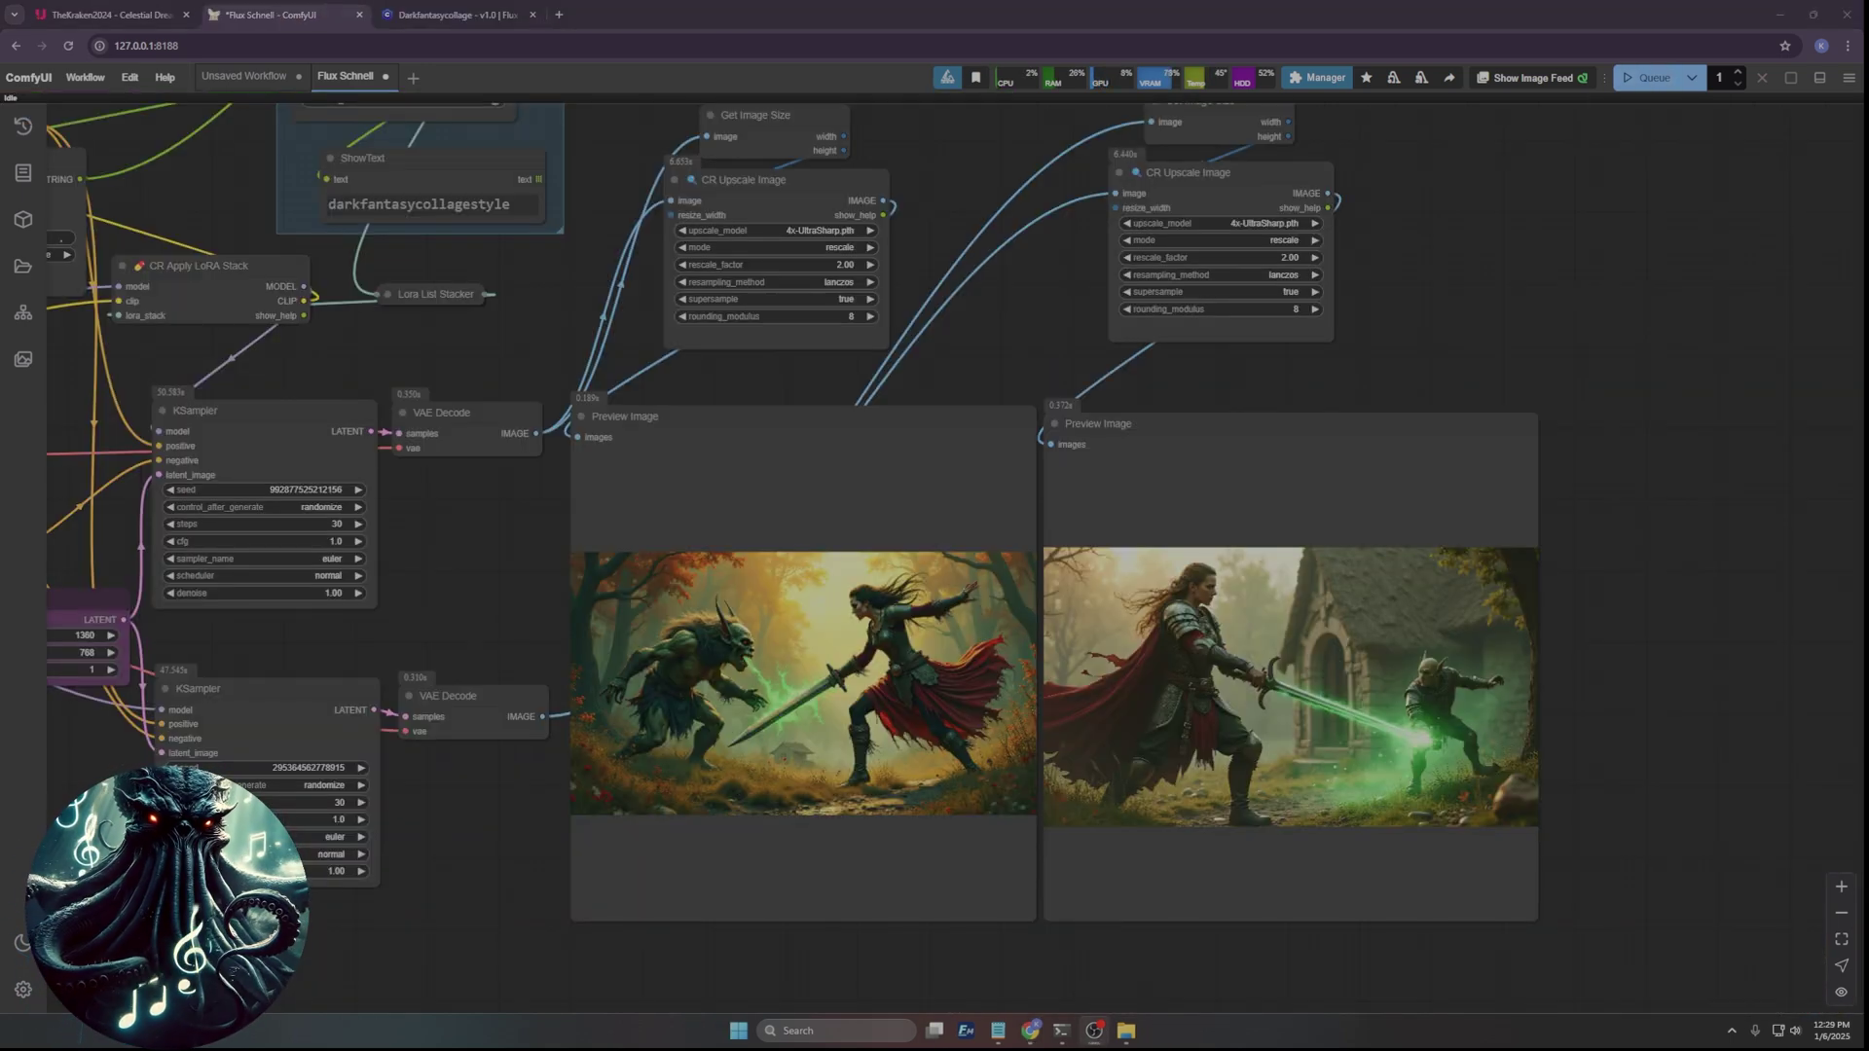
drag(940, 960, 829, 793)
scroll(969, 569, up, 6)
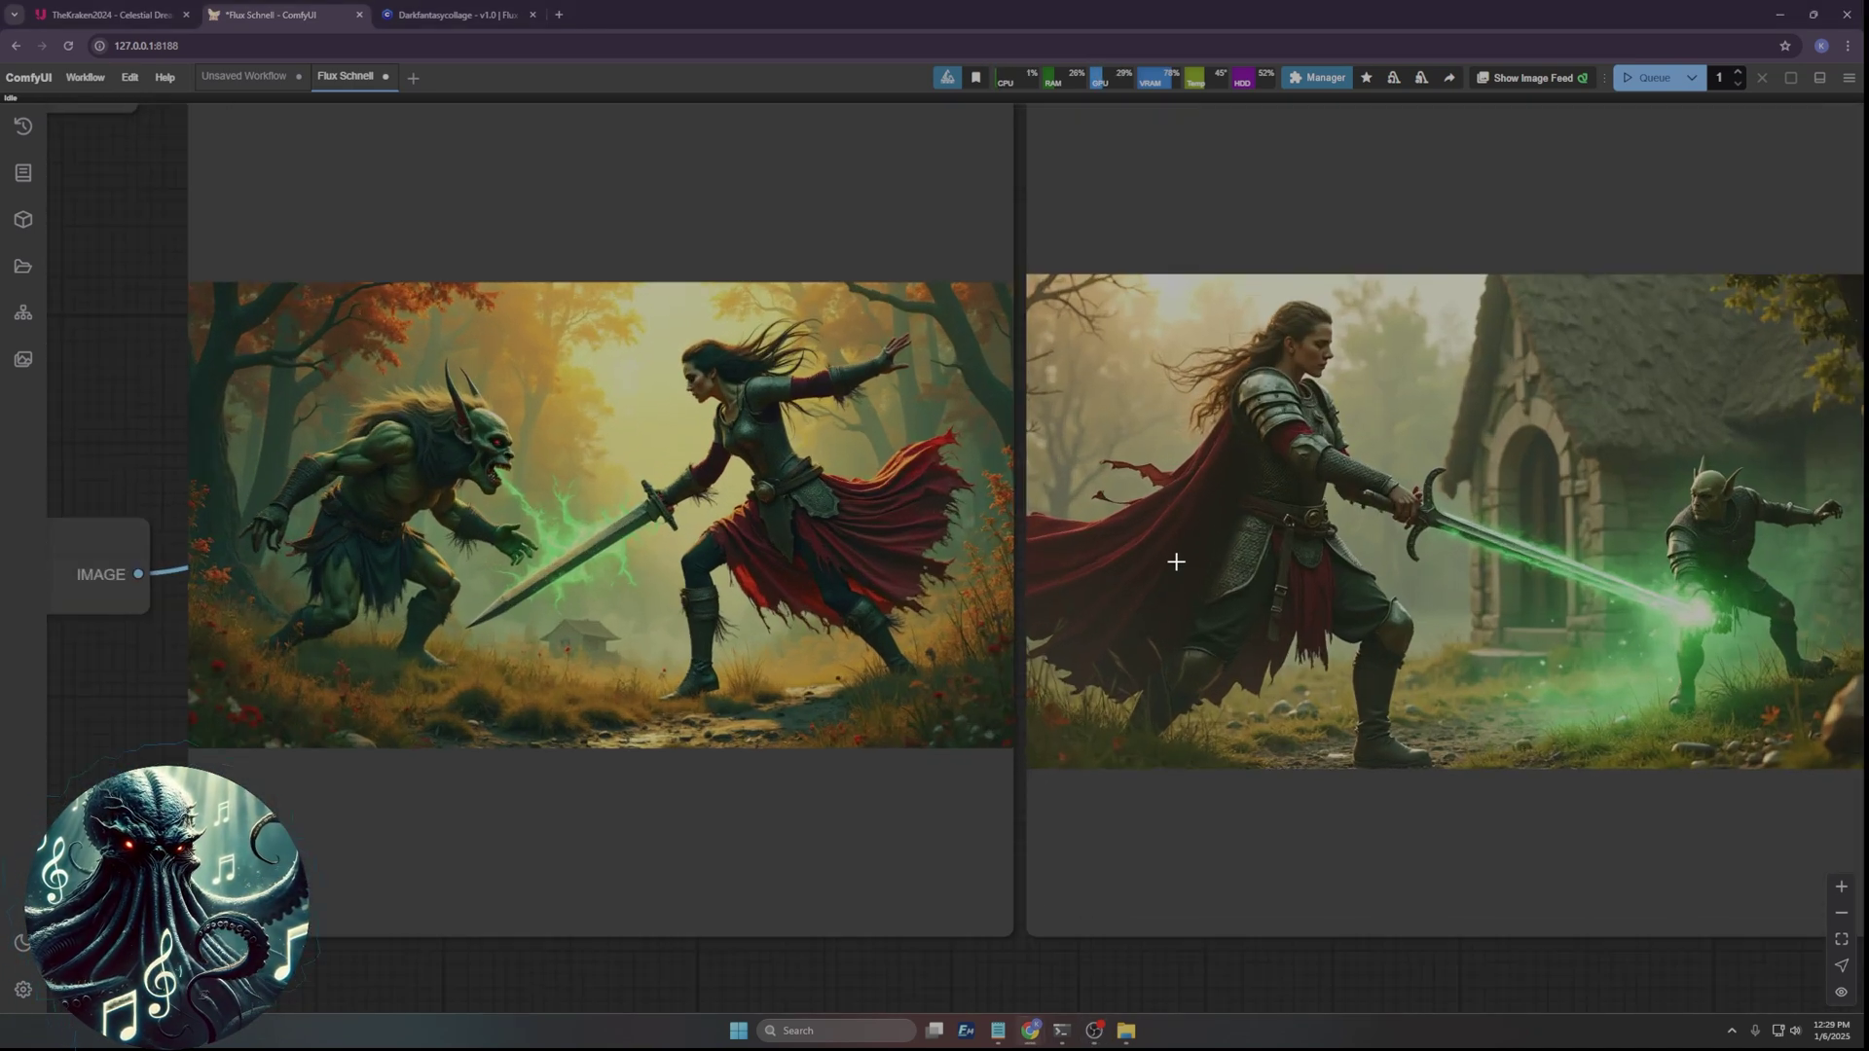
scroll(1175, 562, up, 1)
scroll(876, 496, up, 2)
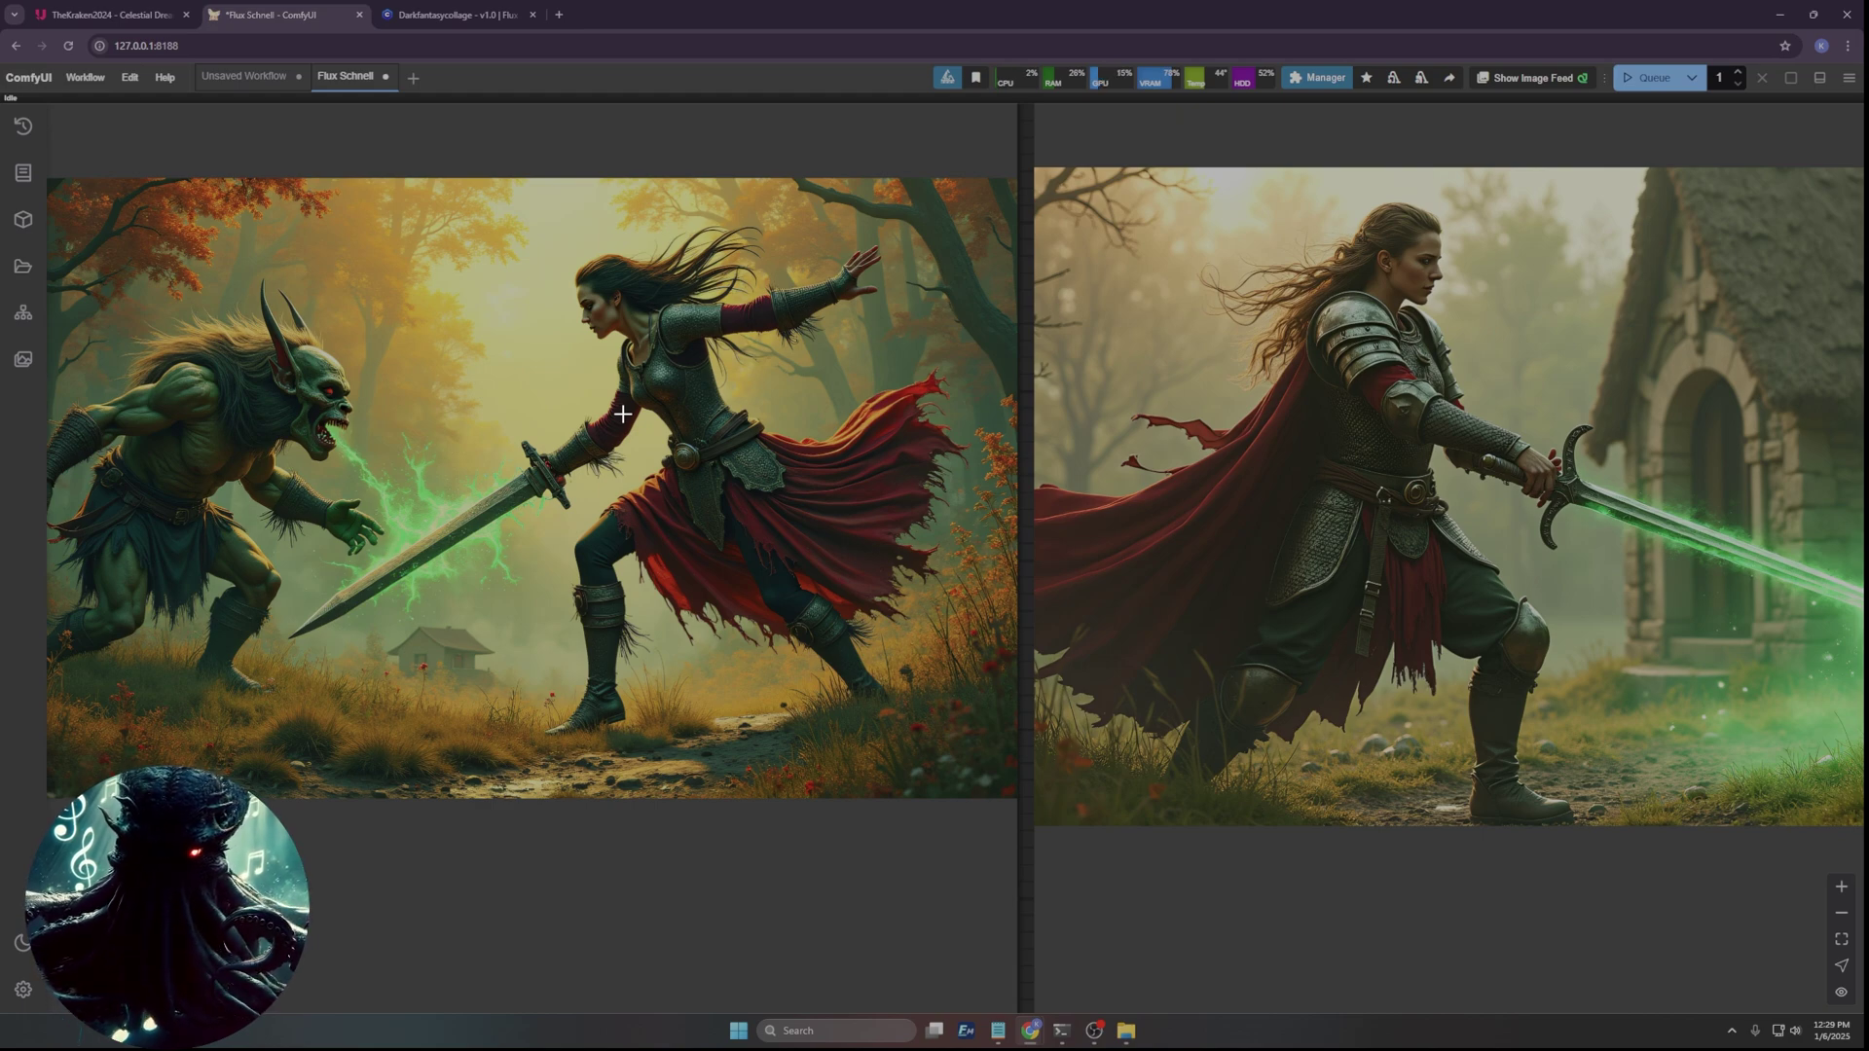
scroll(623, 413, up, 1)
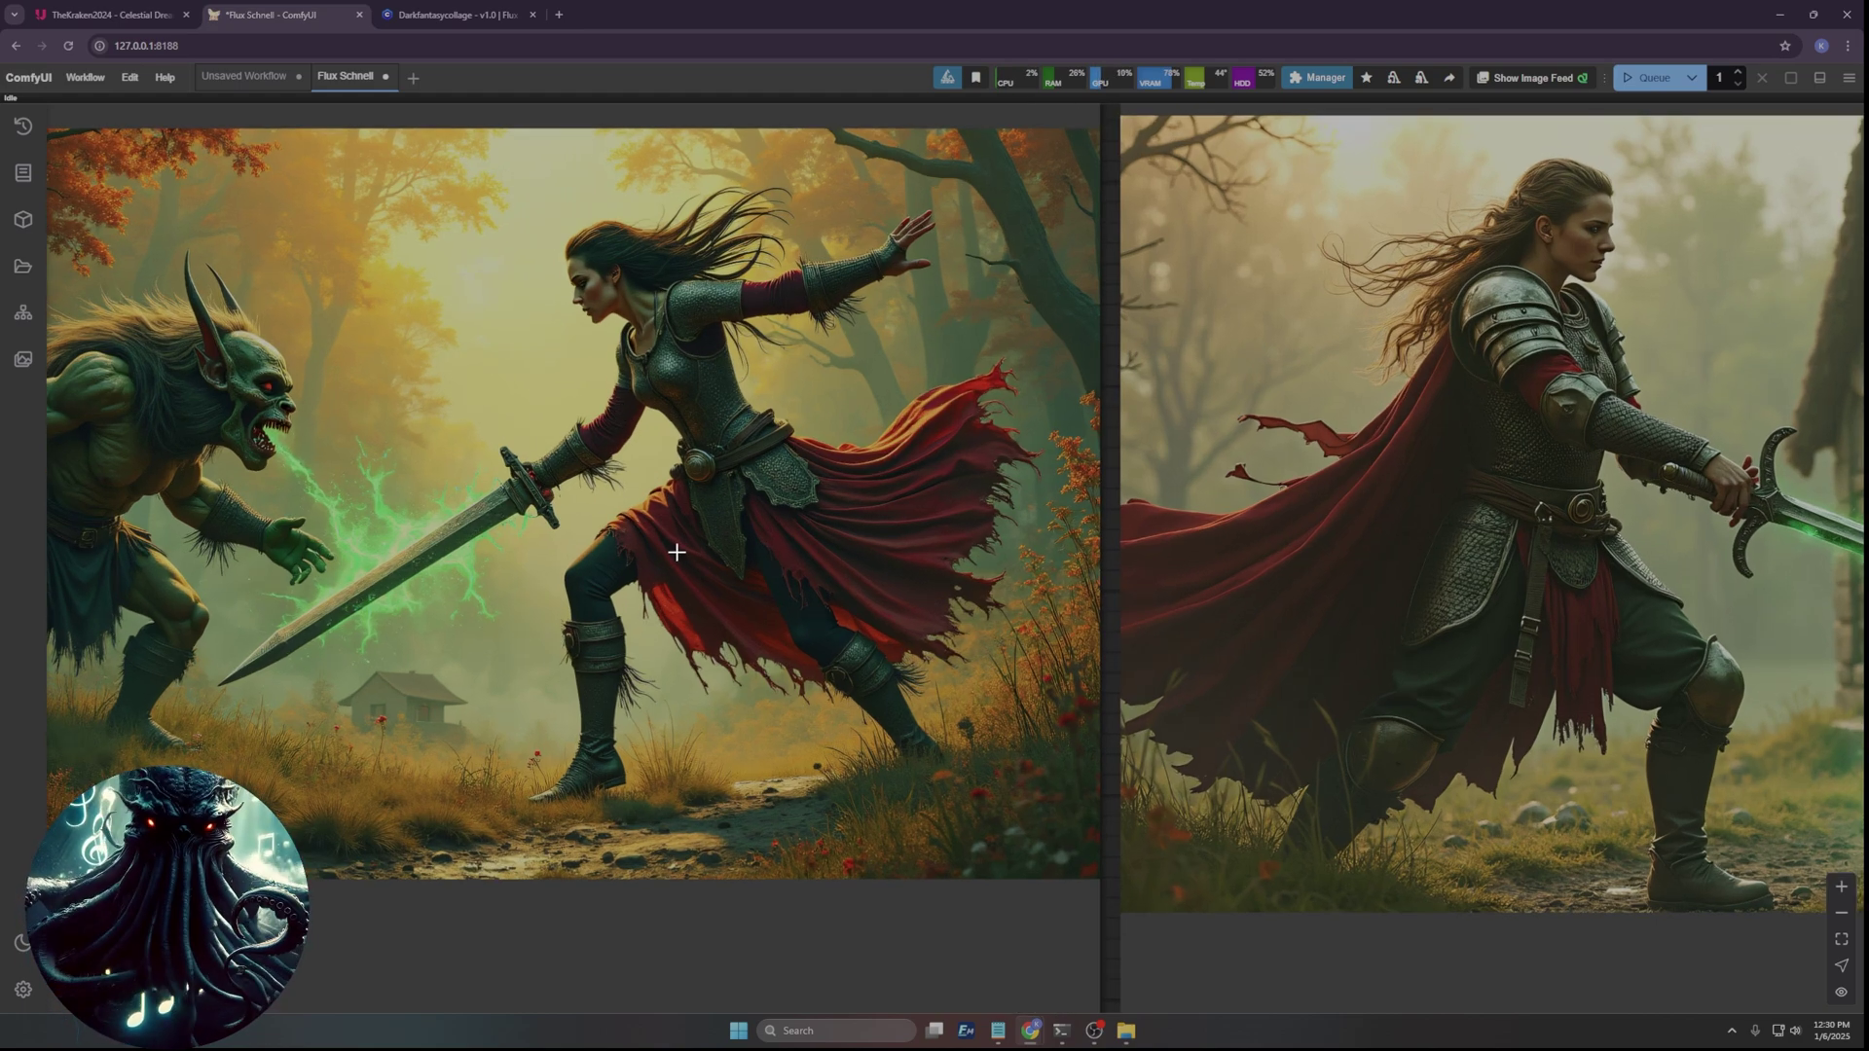
Zoom in and out to compare details of the LoRA and plain renders.
scroll(1072, 486, down, 3)
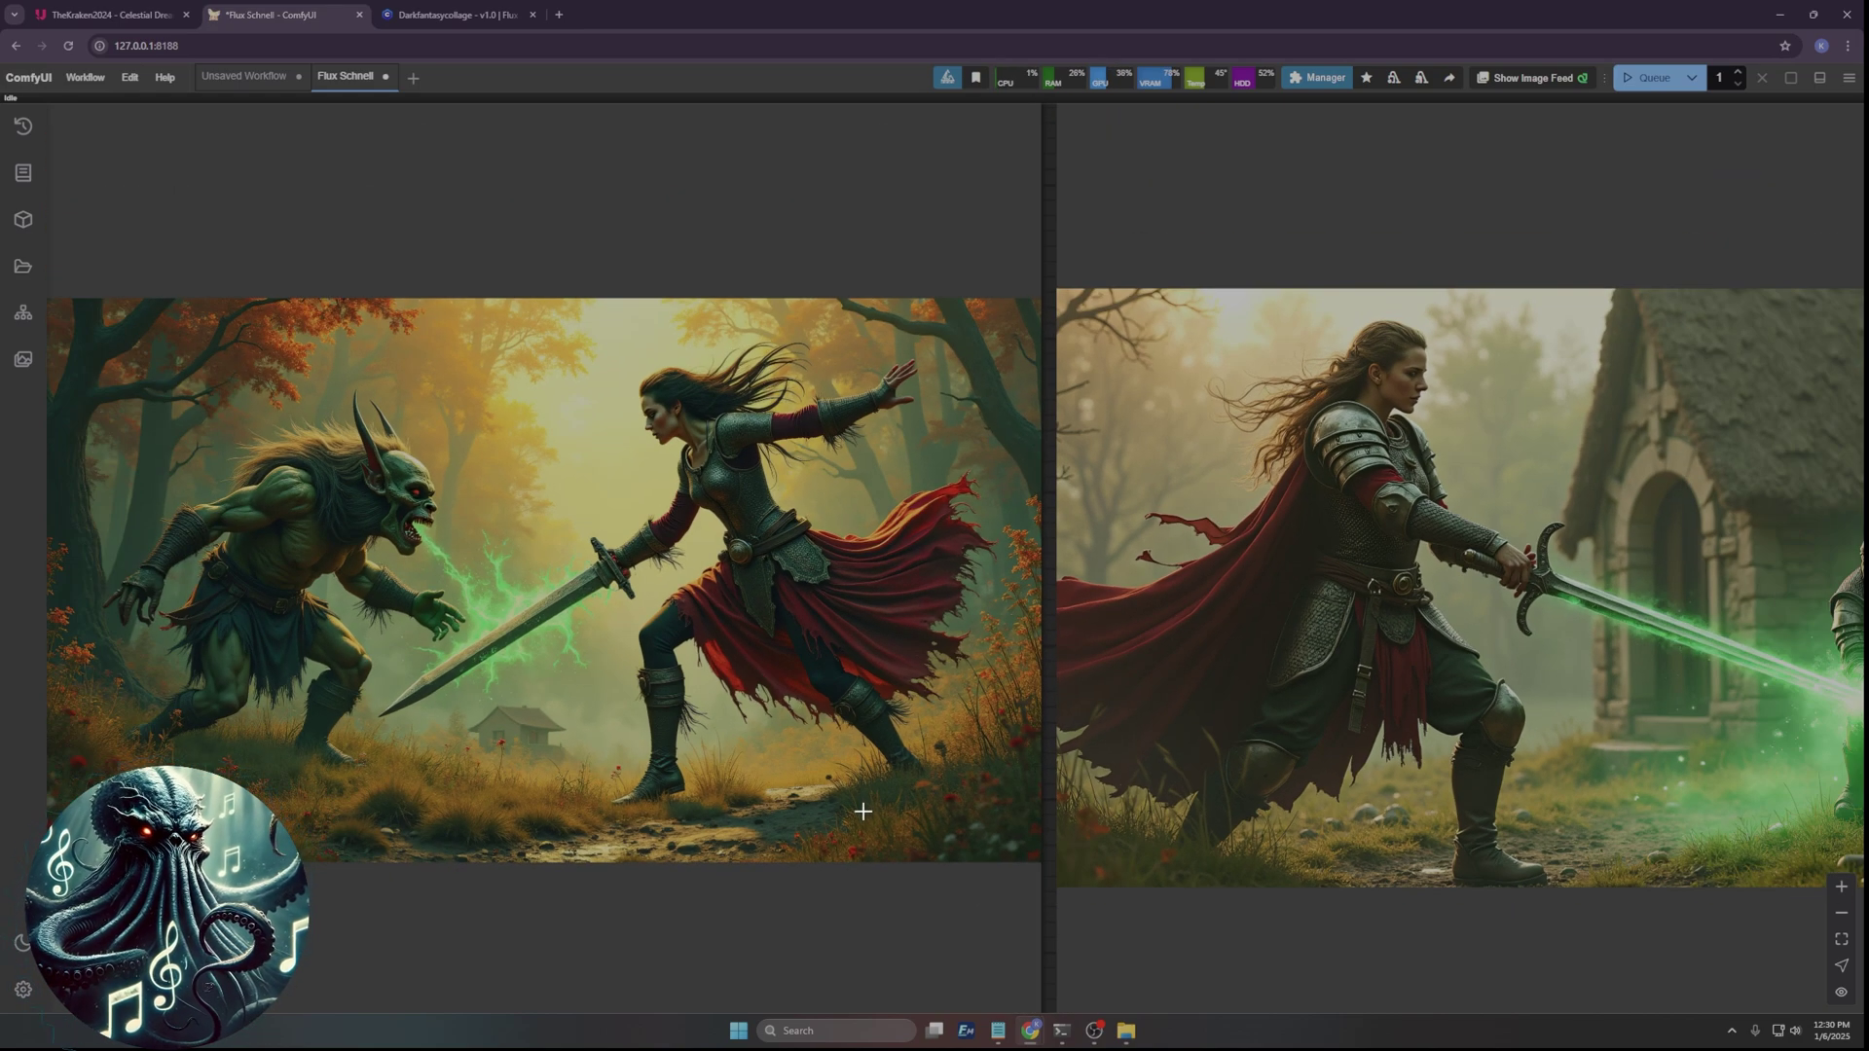
scroll(44, 796, up, 5)
scroll(1053, 837, down, 7)
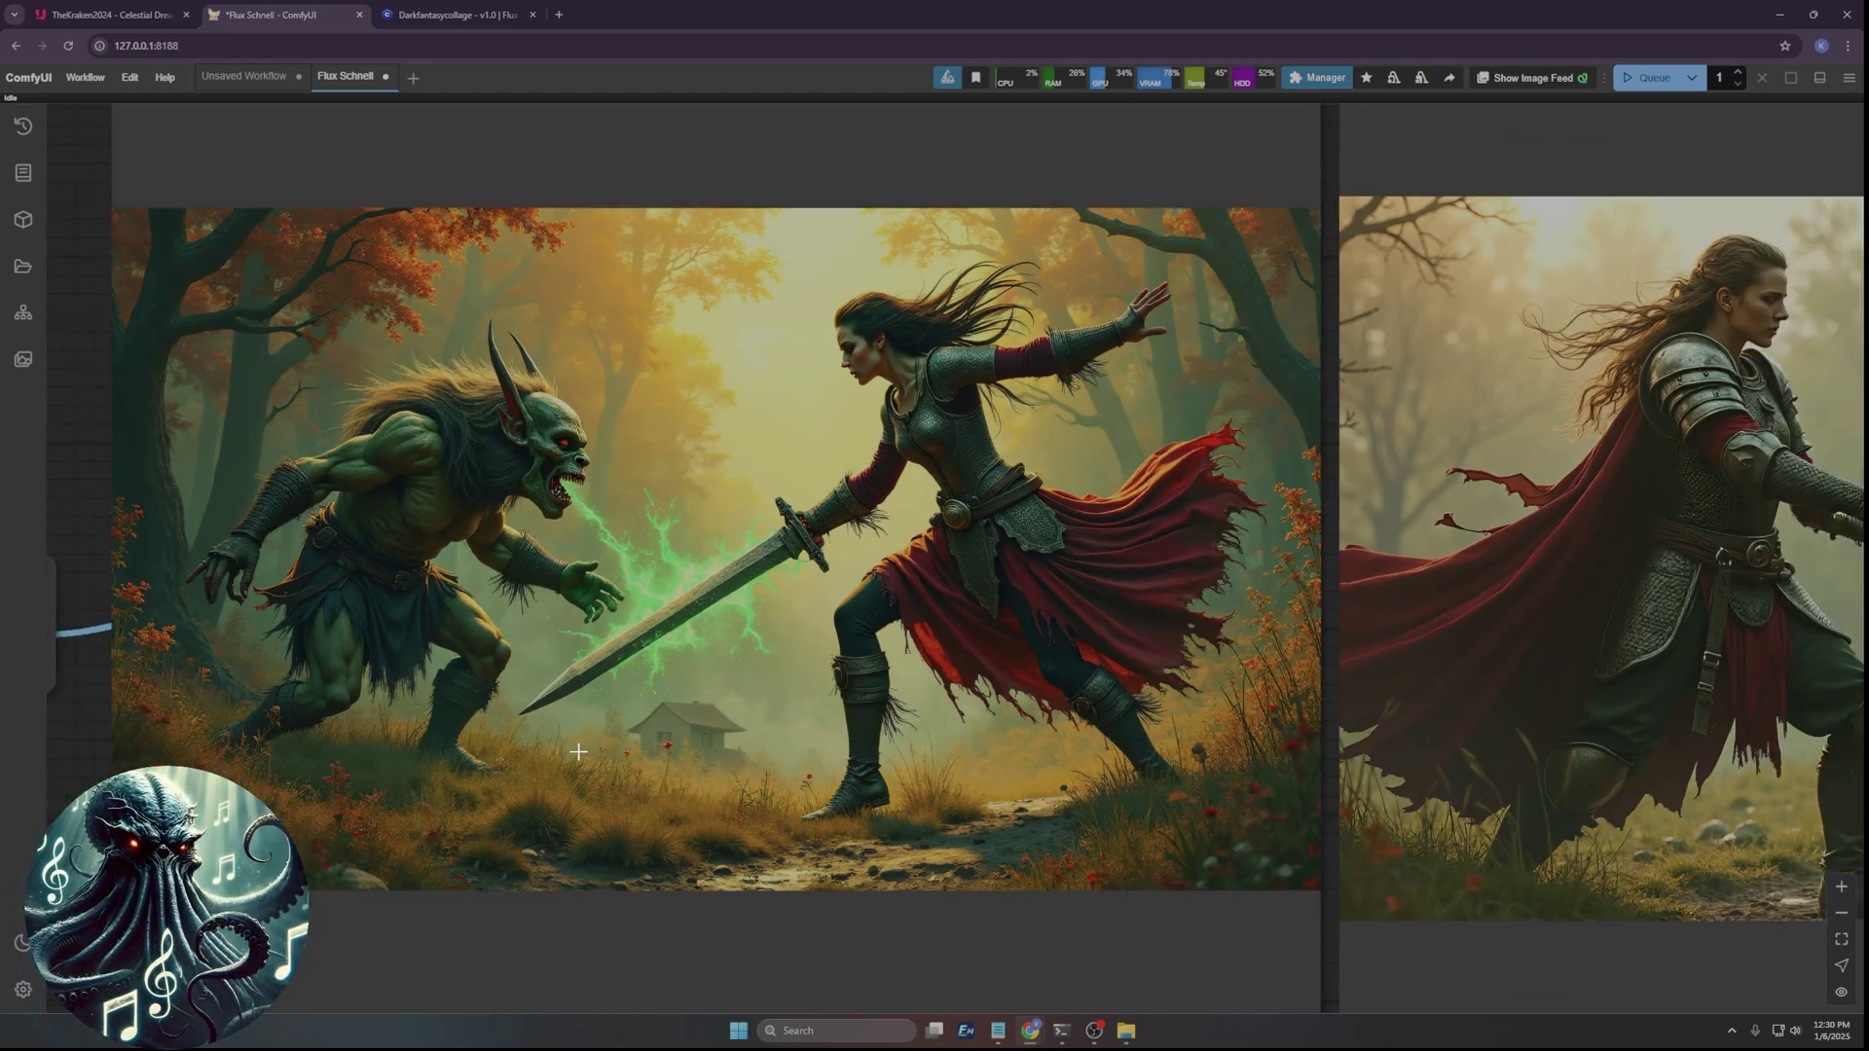
scroll(1538, 818, up, 5)
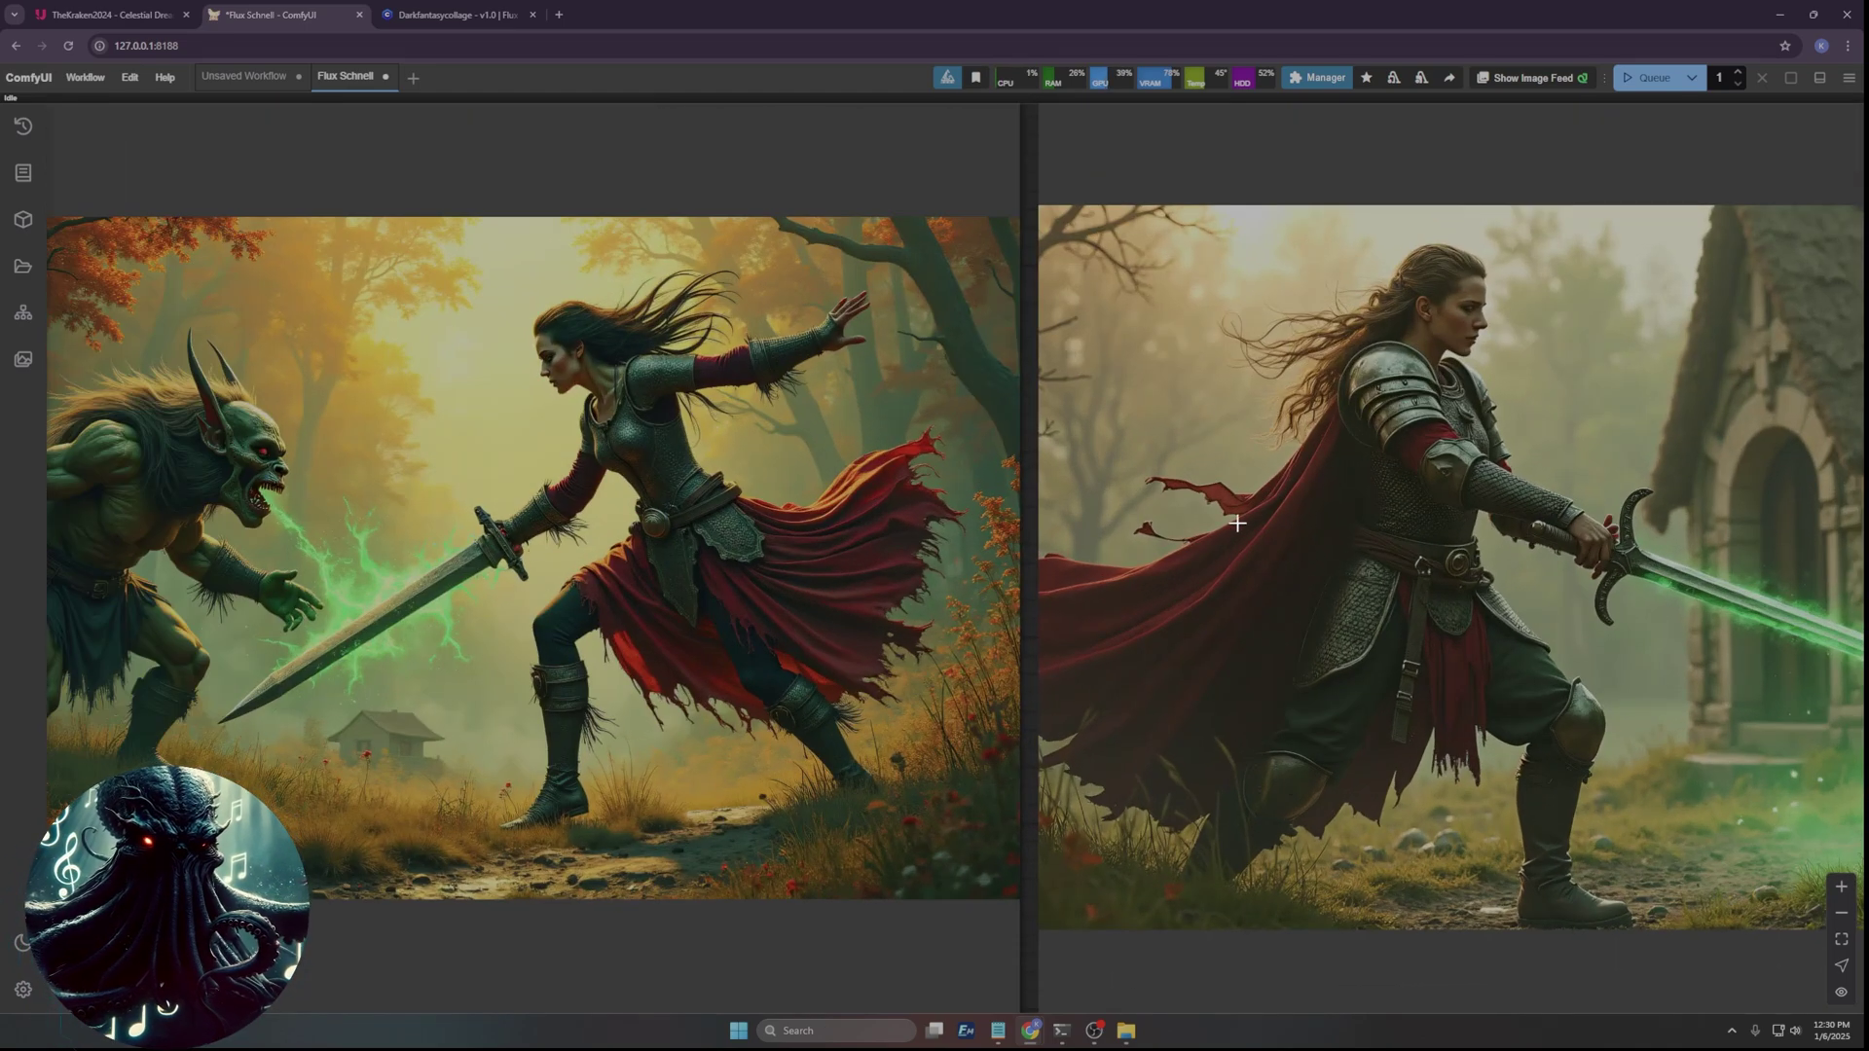
scroll(1214, 974, down, 3)
scroll(1100, 784, down, 2)
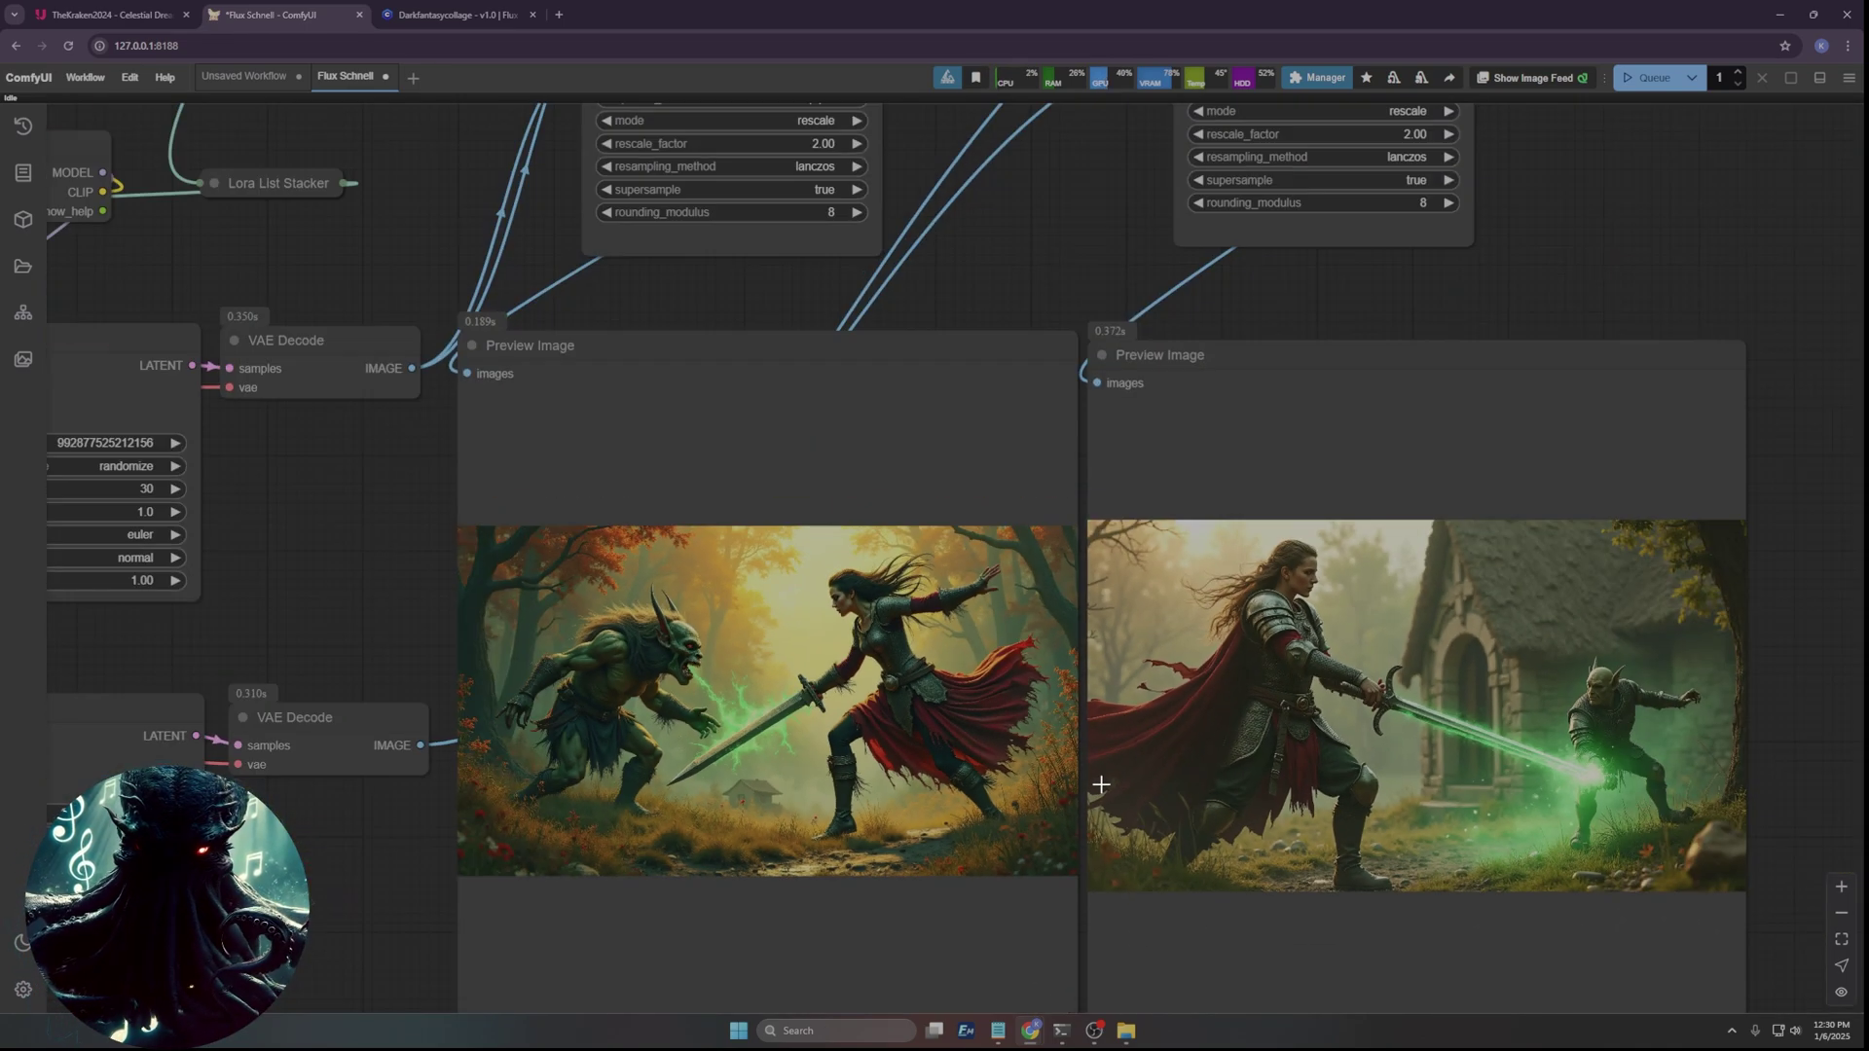
Recenter both warrior renders side by side, then return to the Civitai Darkfantasycollage page.
drag(1728, 262, 1385, 196)
scroll(1268, 642, up, 3)
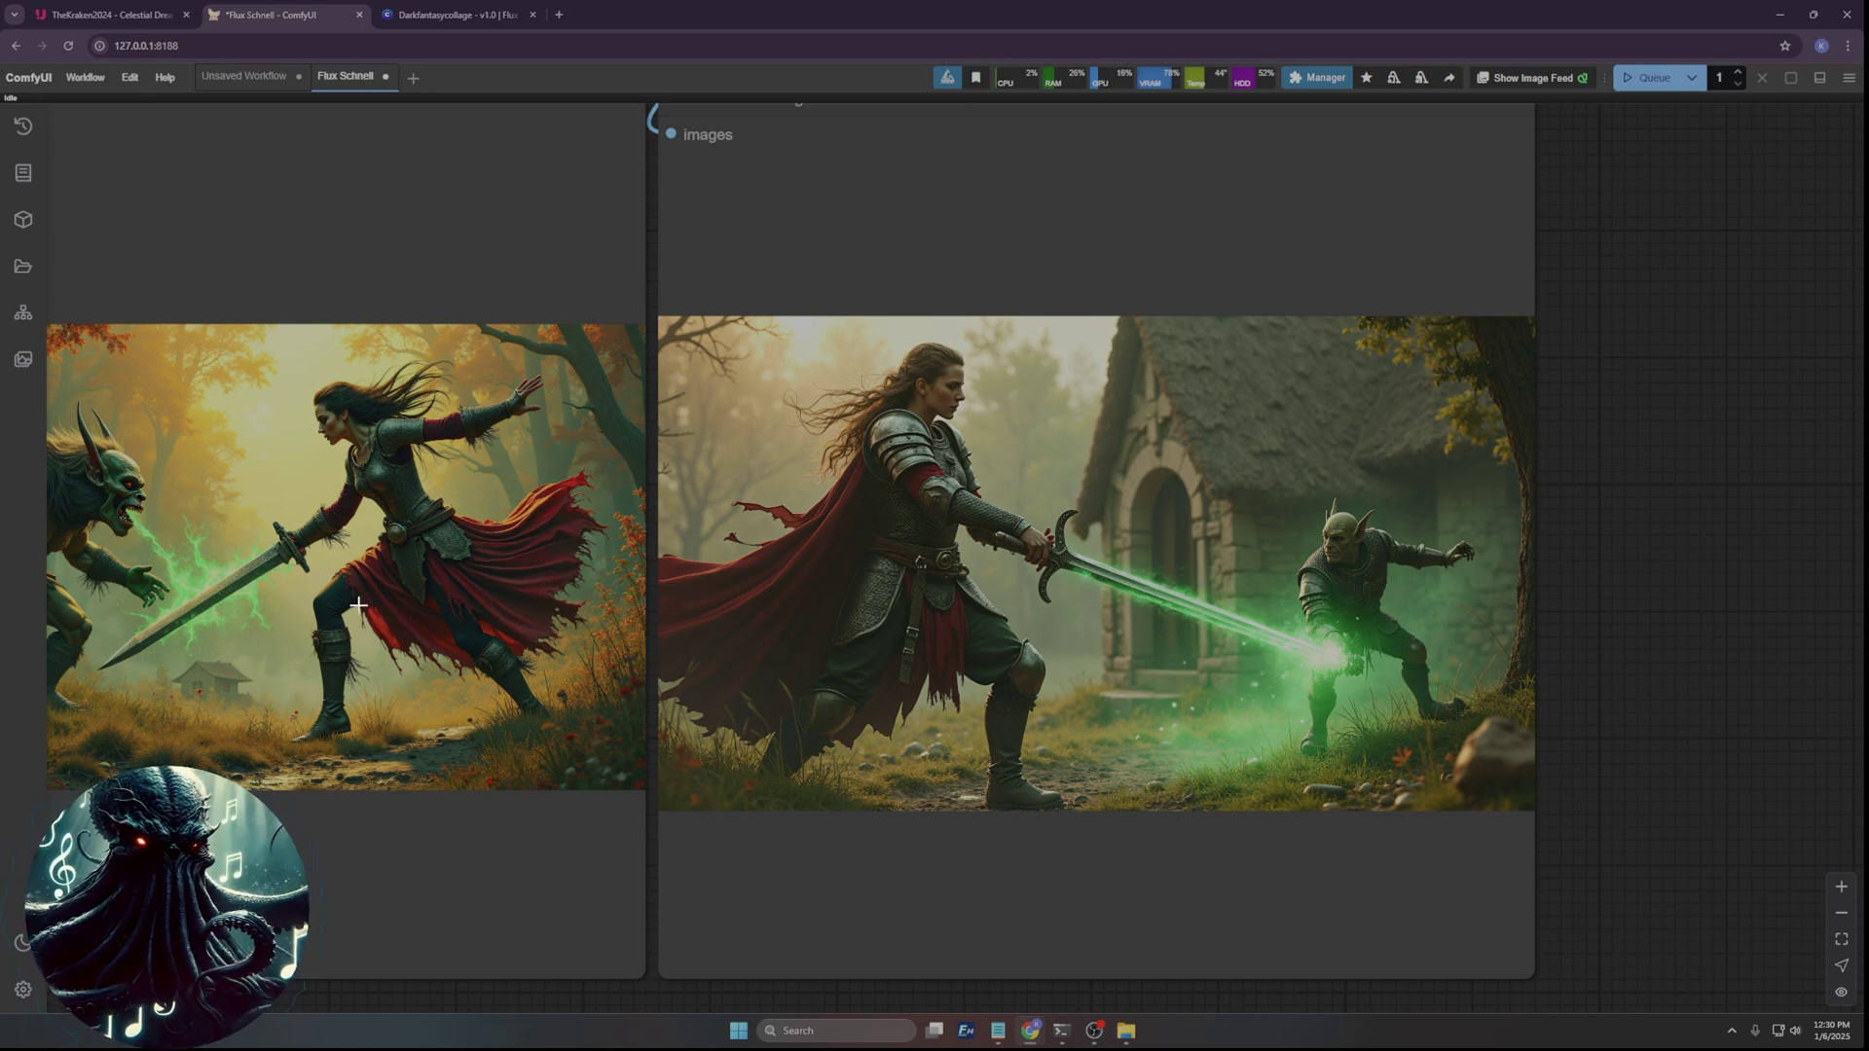
scroll(440, 565, down, 3)
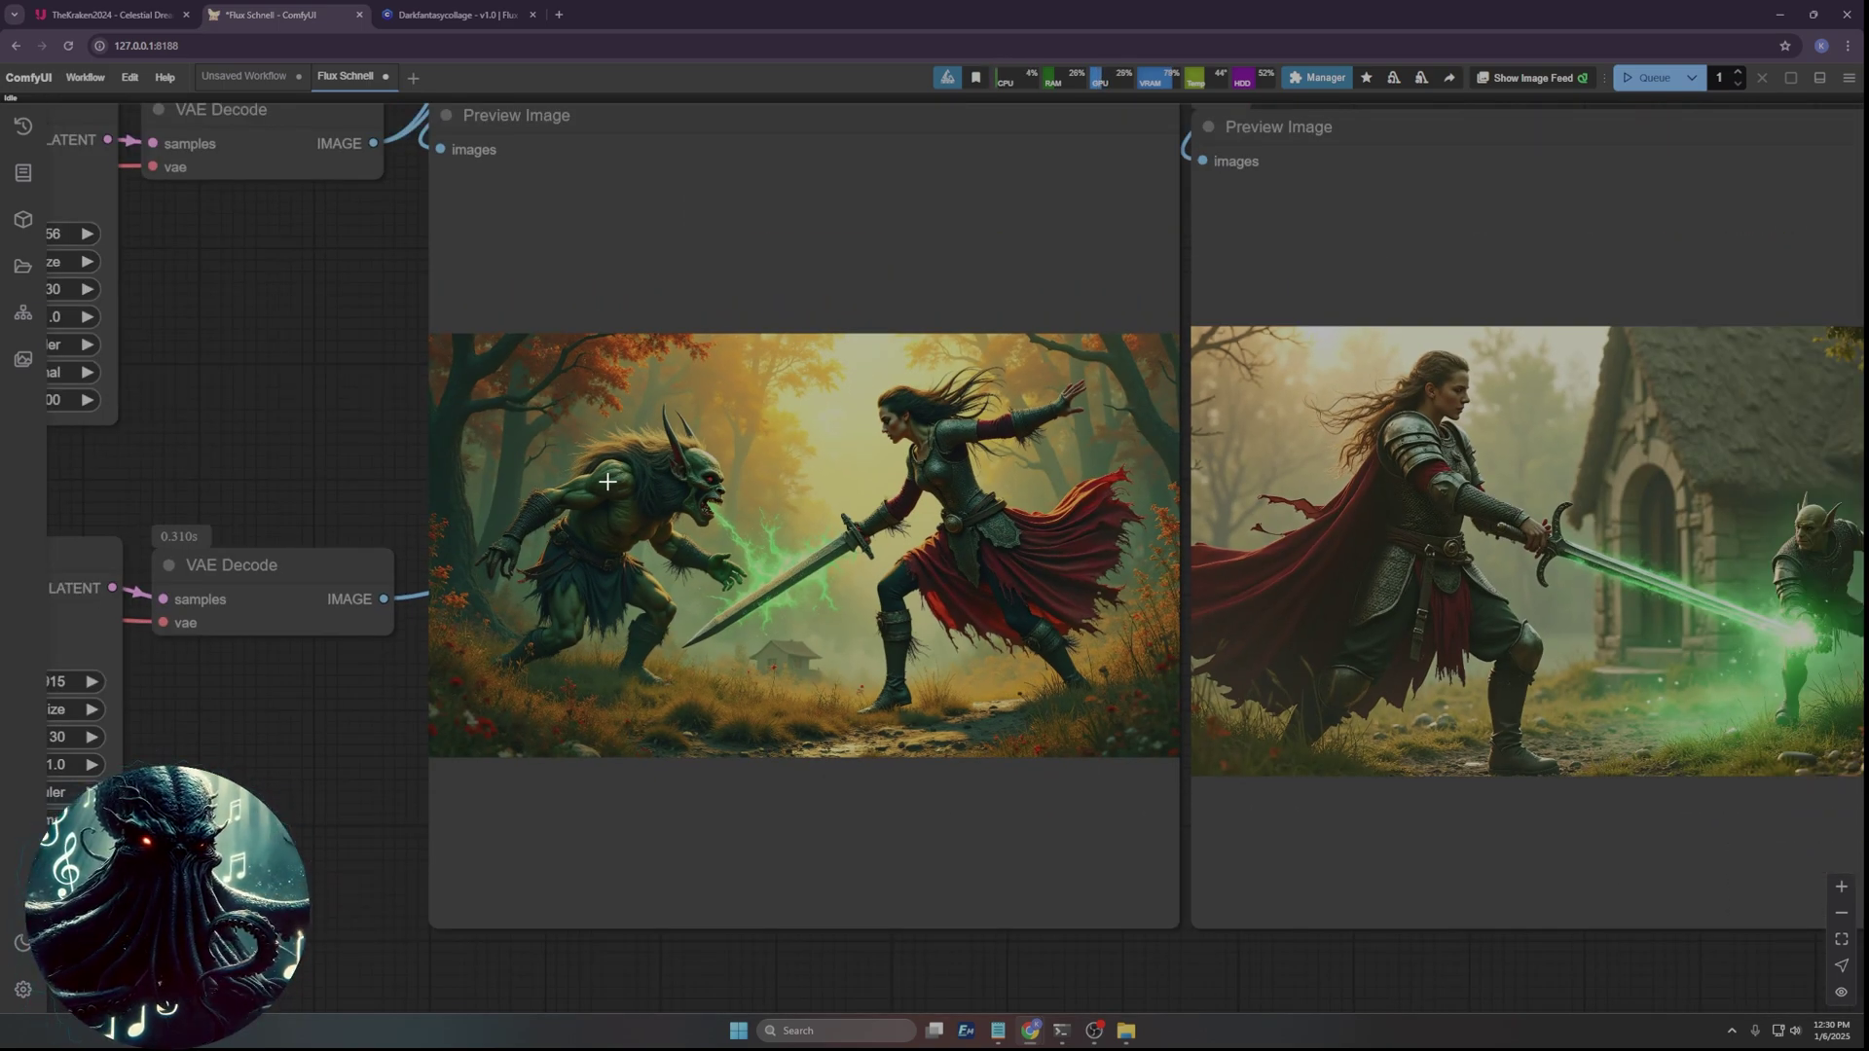
drag(607, 481, 262, 399)
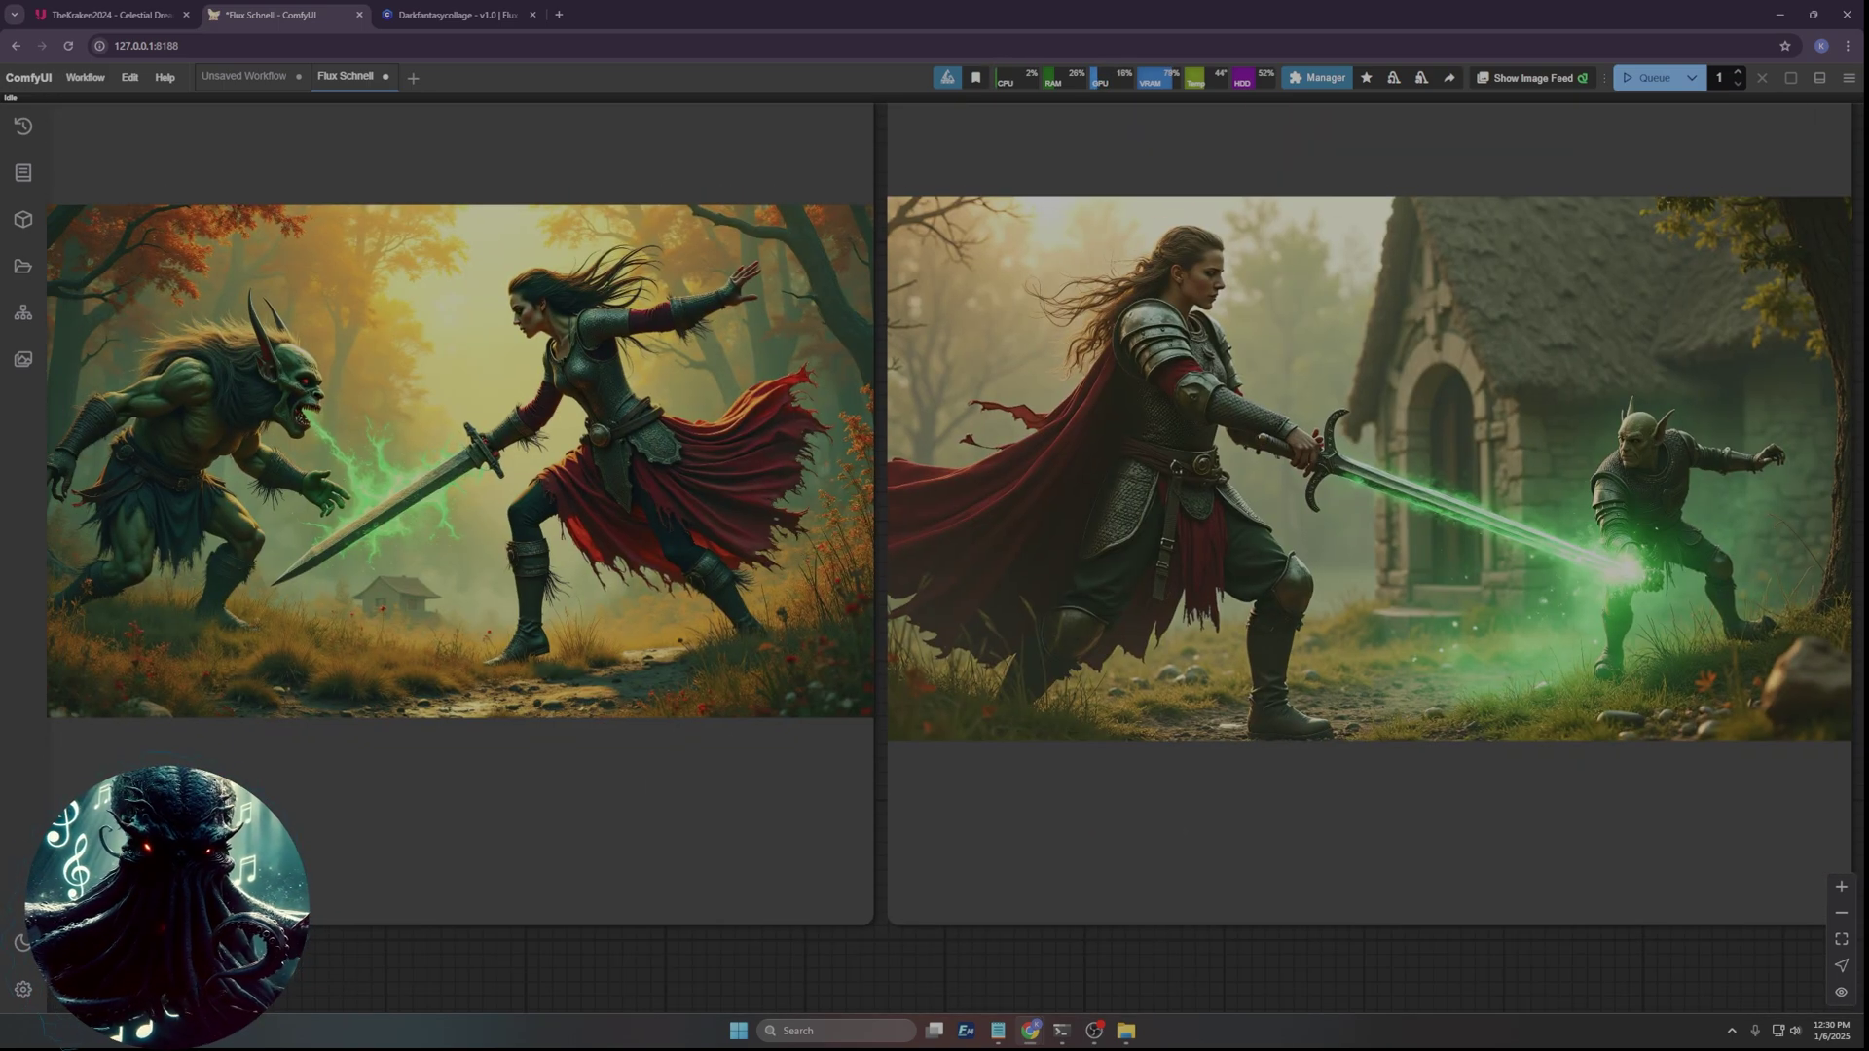
key(ctrl+Tab)
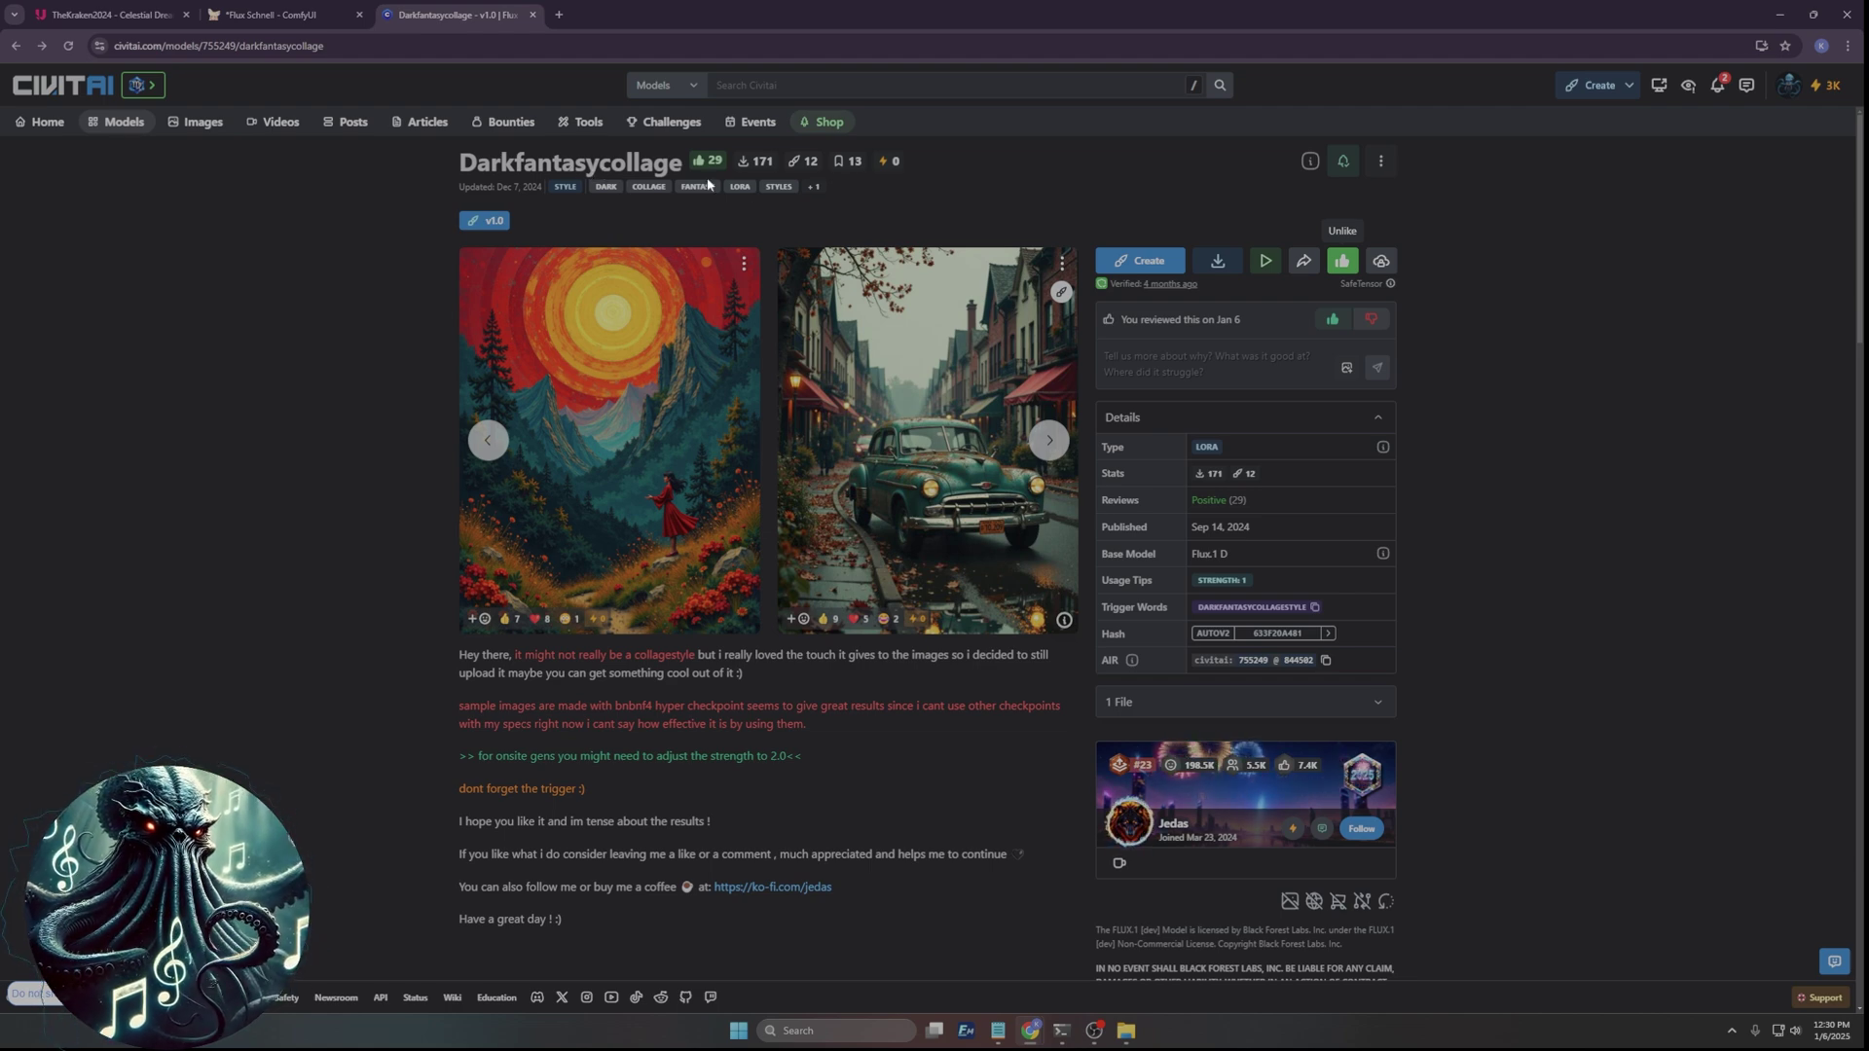